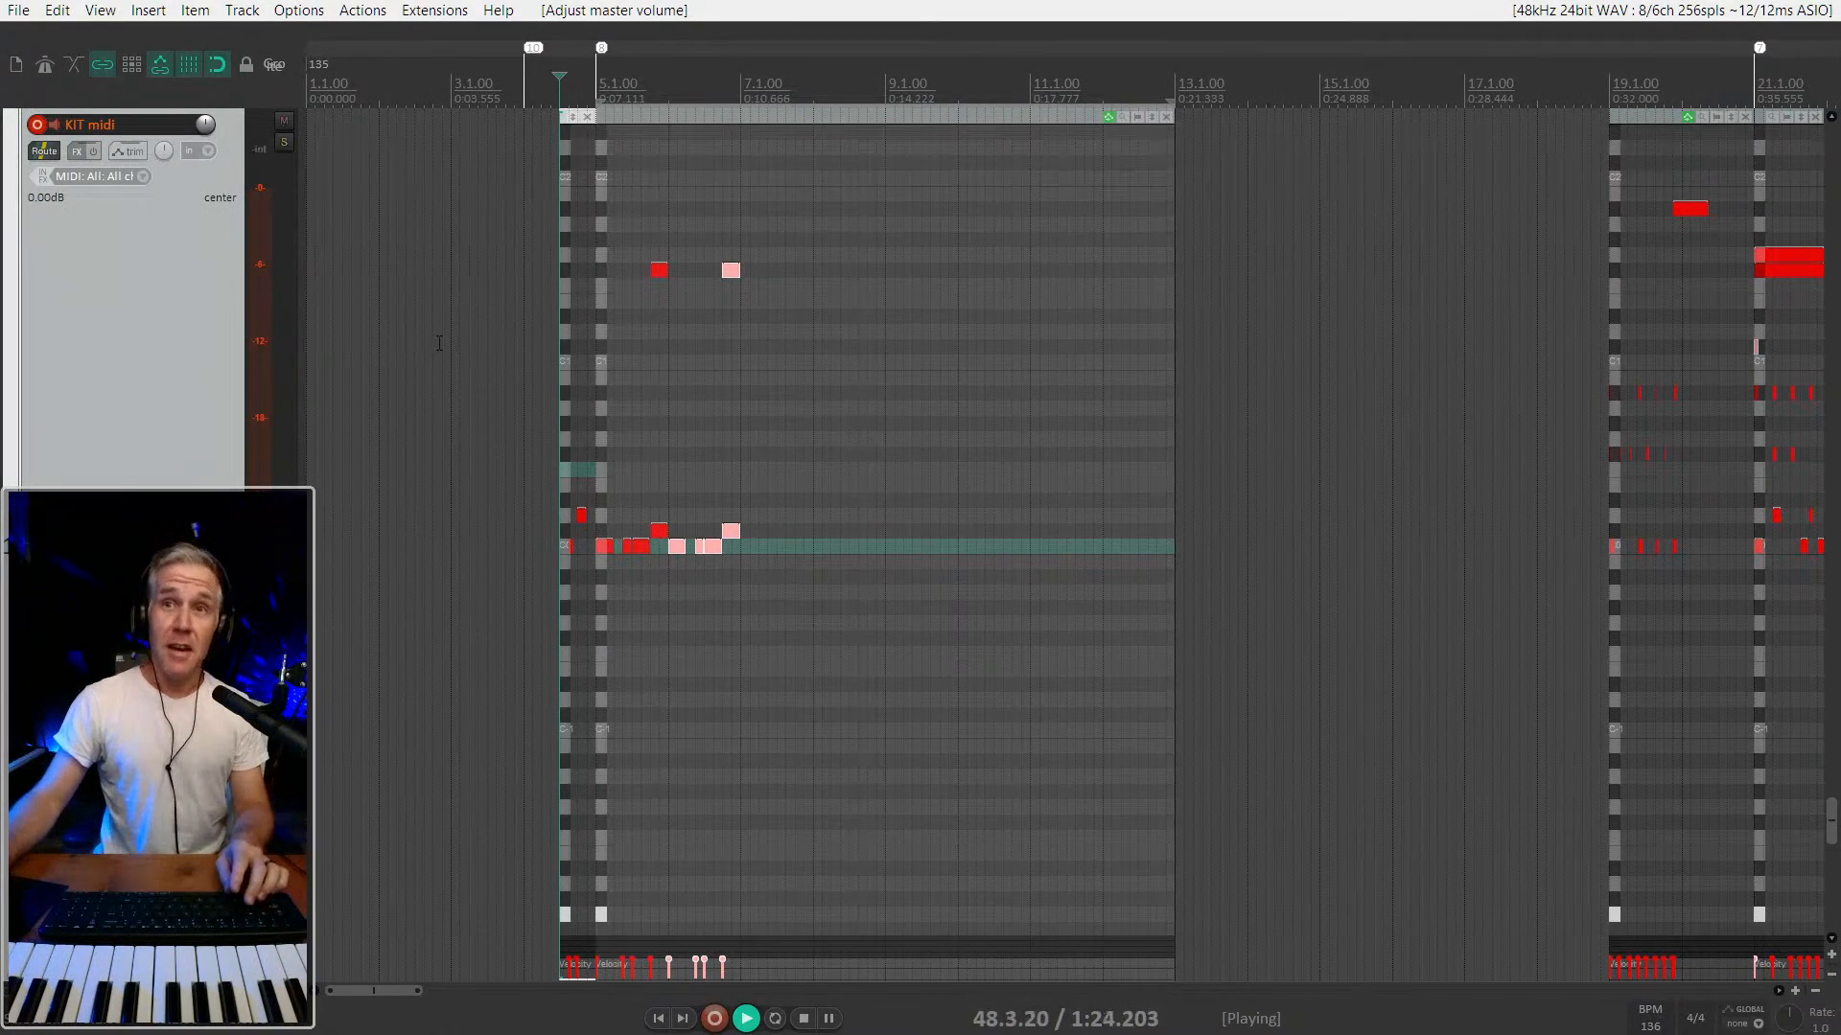
Select the full two-bar pattern in bars 5–6 of the KIT midi item and copy it repeatedly through bar 12.
scroll(602, 317, "right", 2)
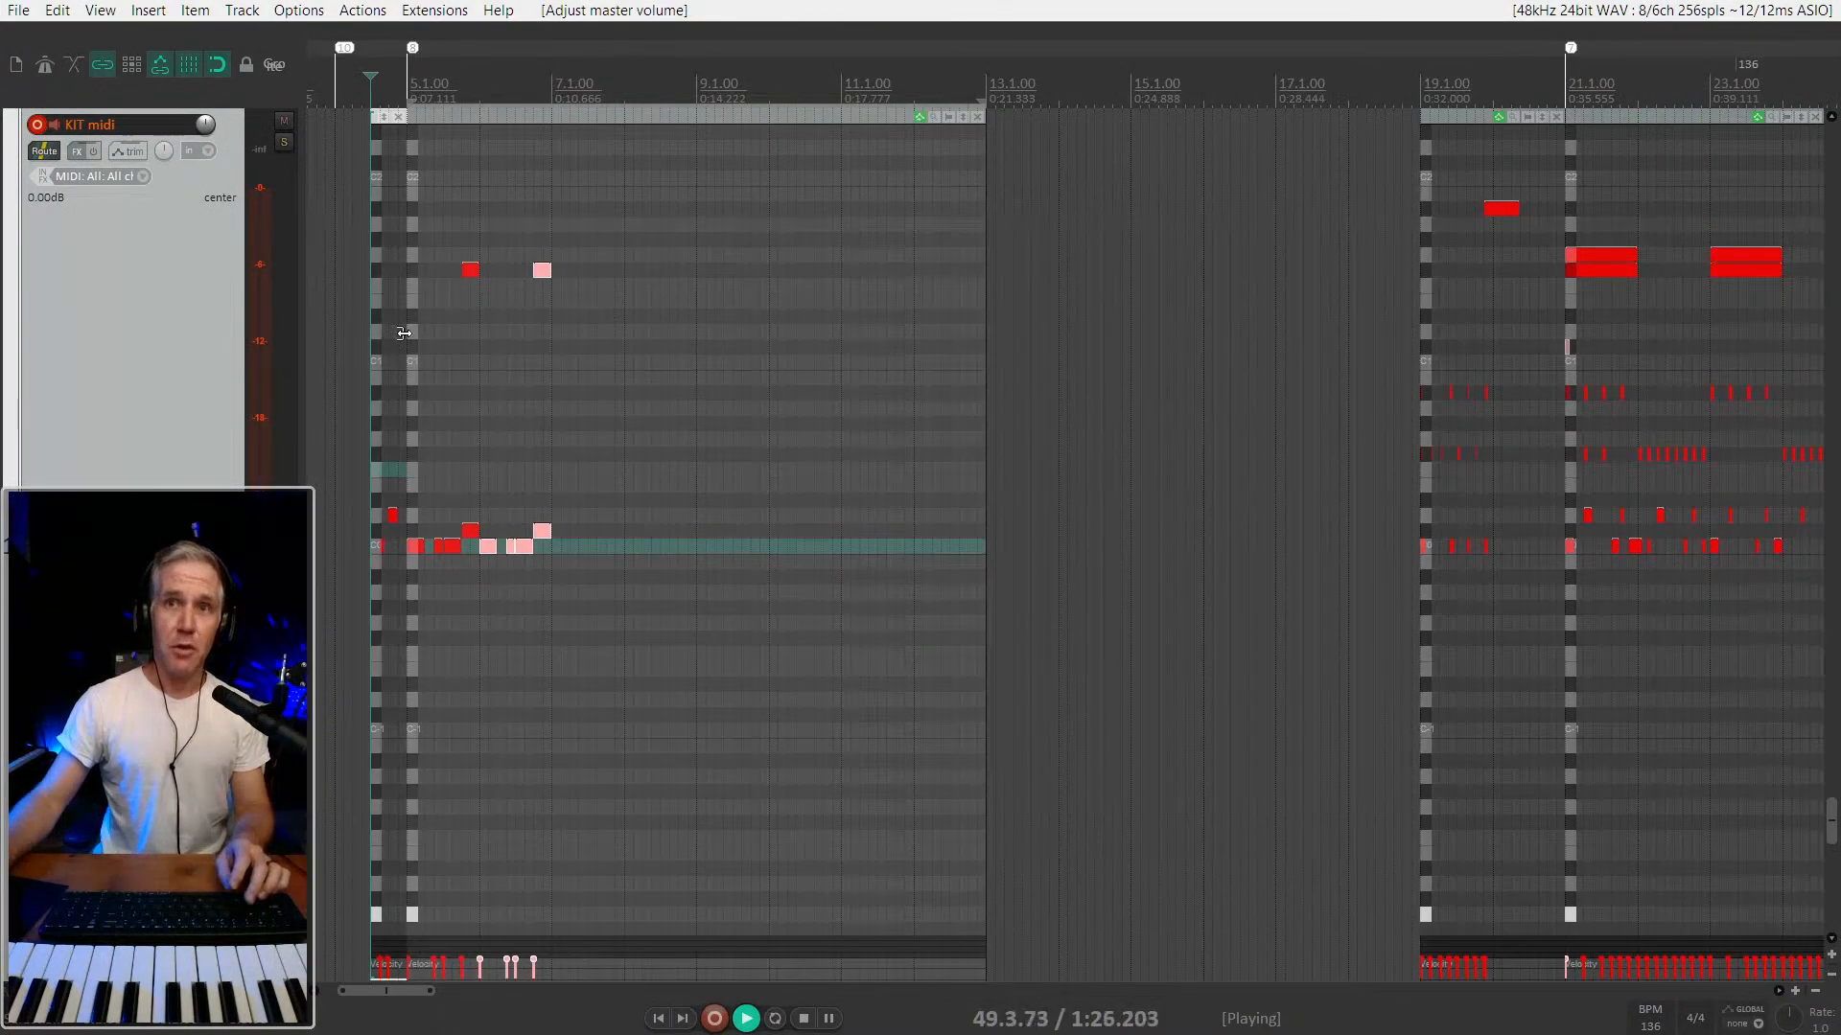
scroll(357, 316, "up", 2)
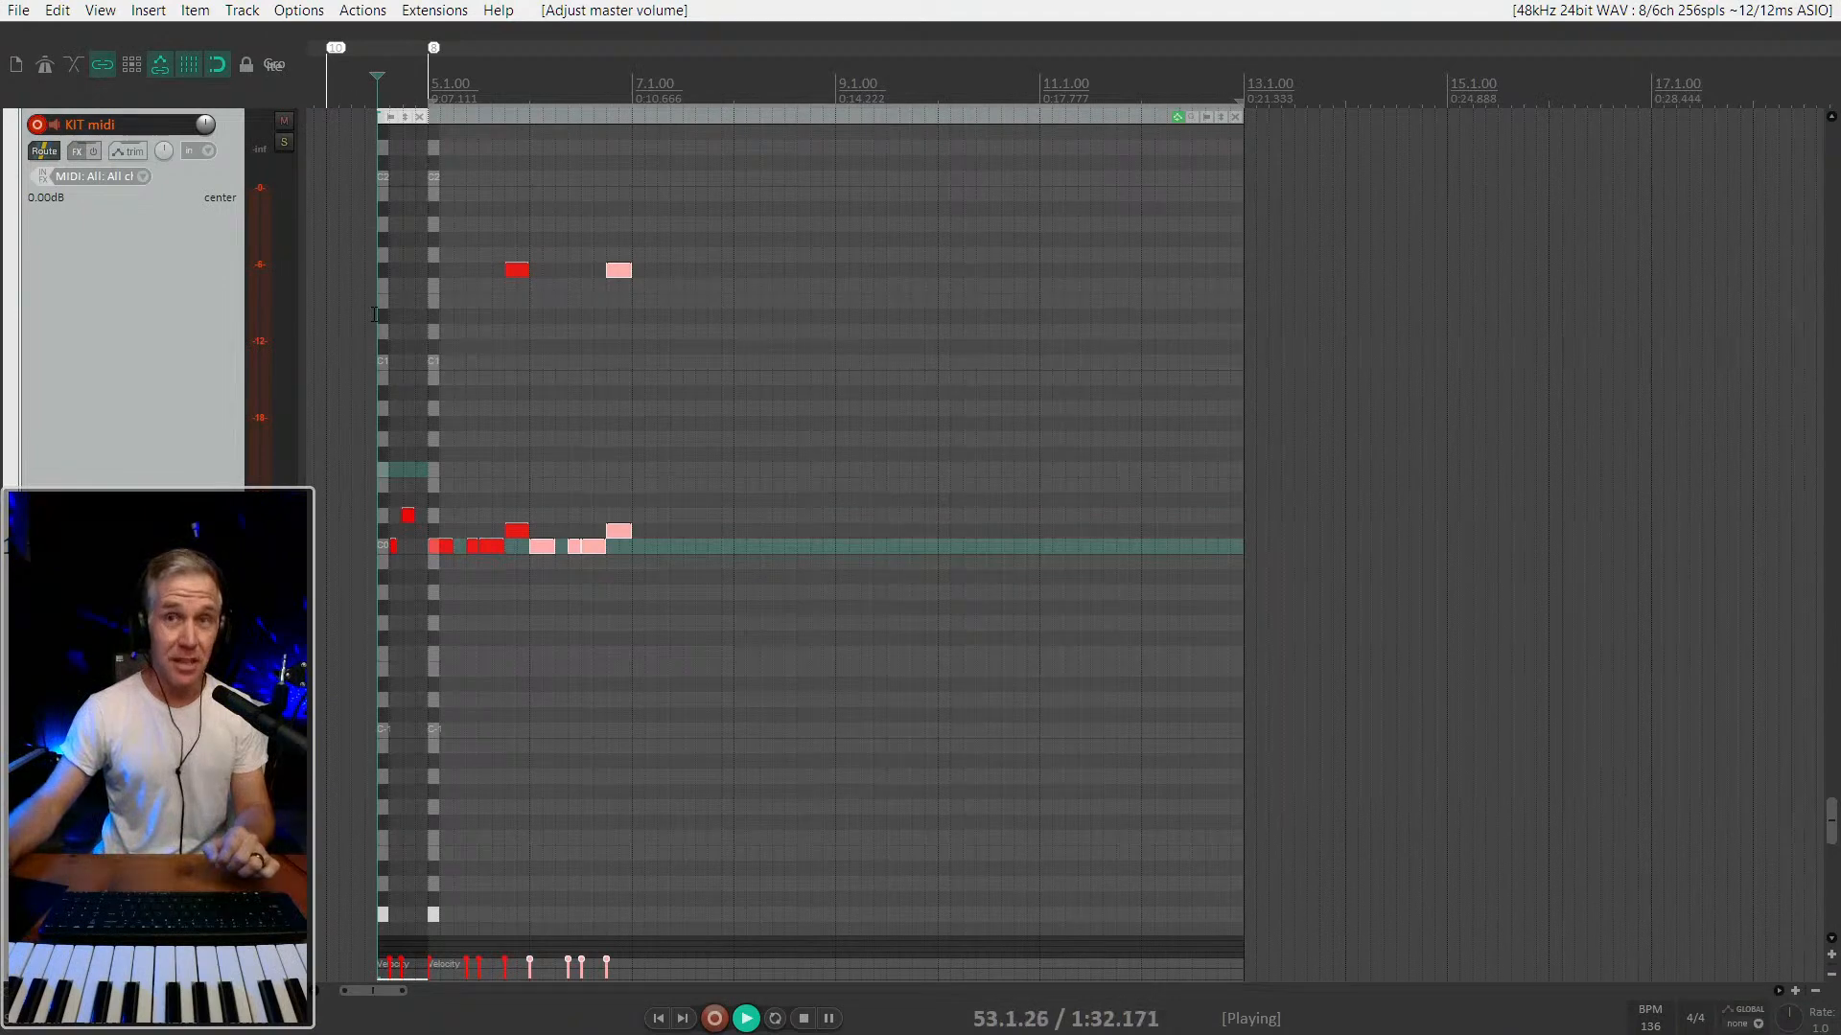
left_click(375, 315)
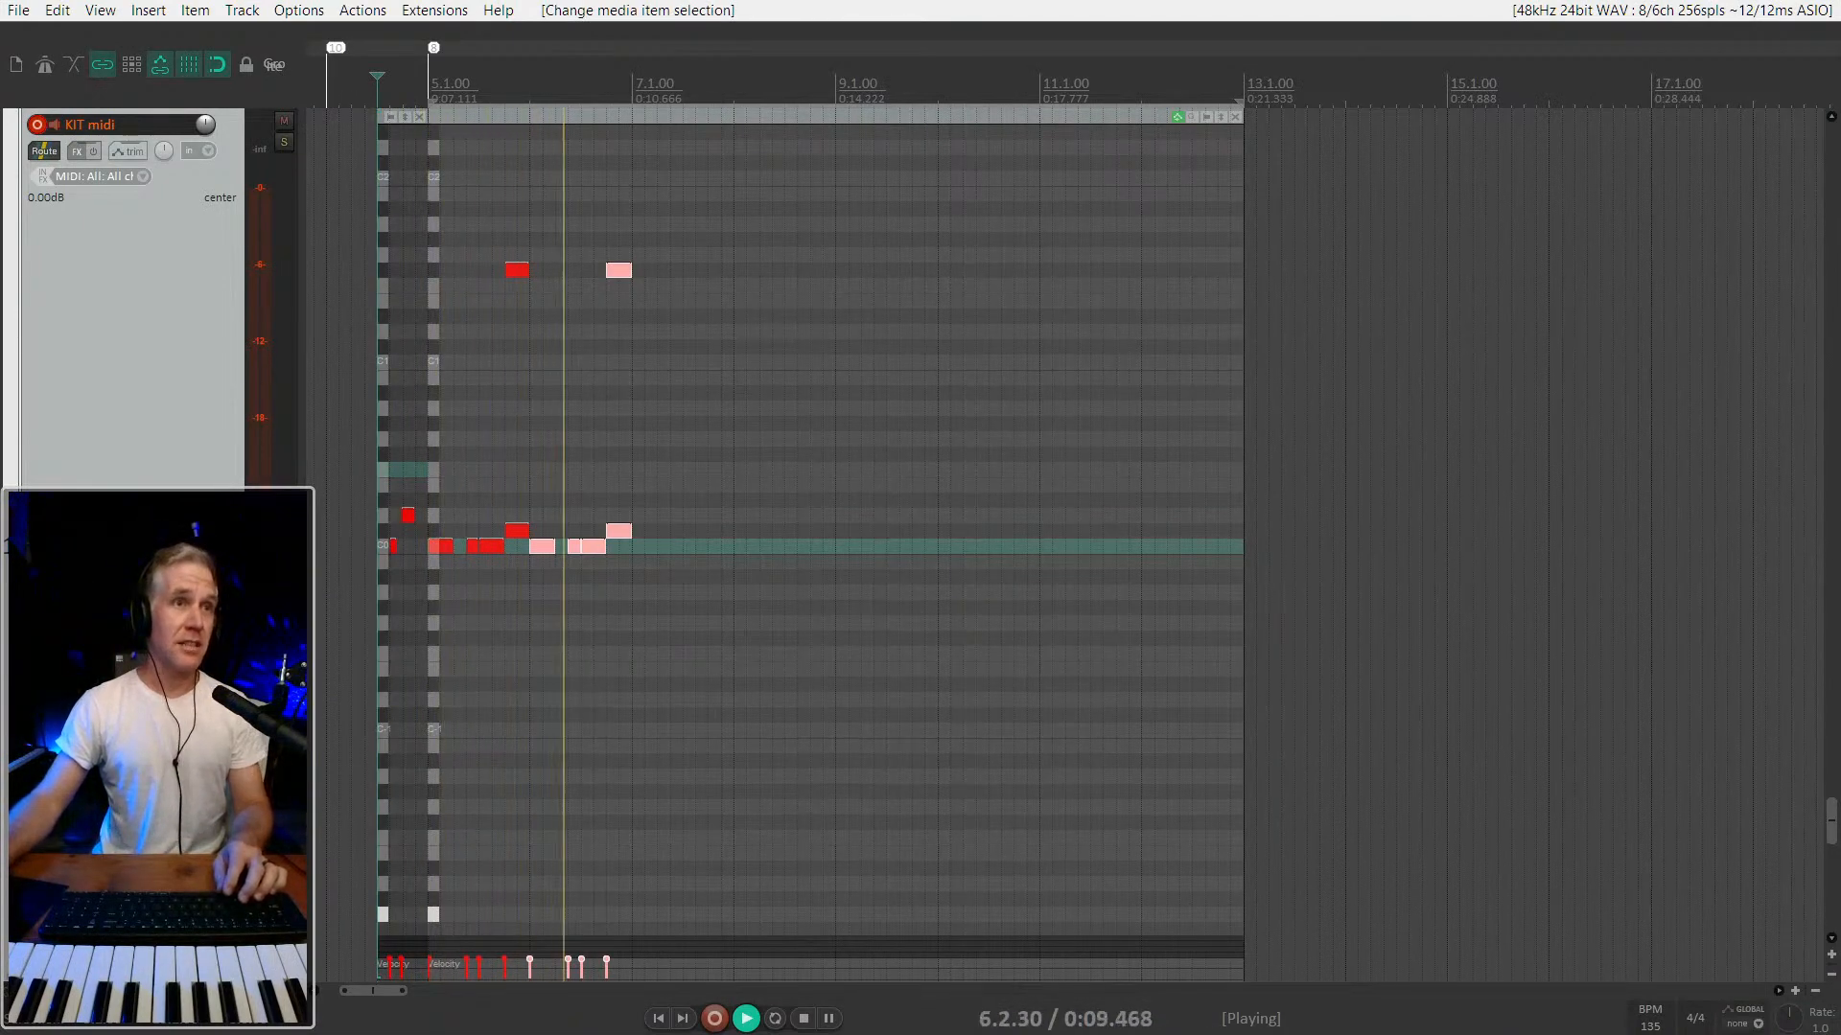
left_click_drag(705, 599, 453, 214)
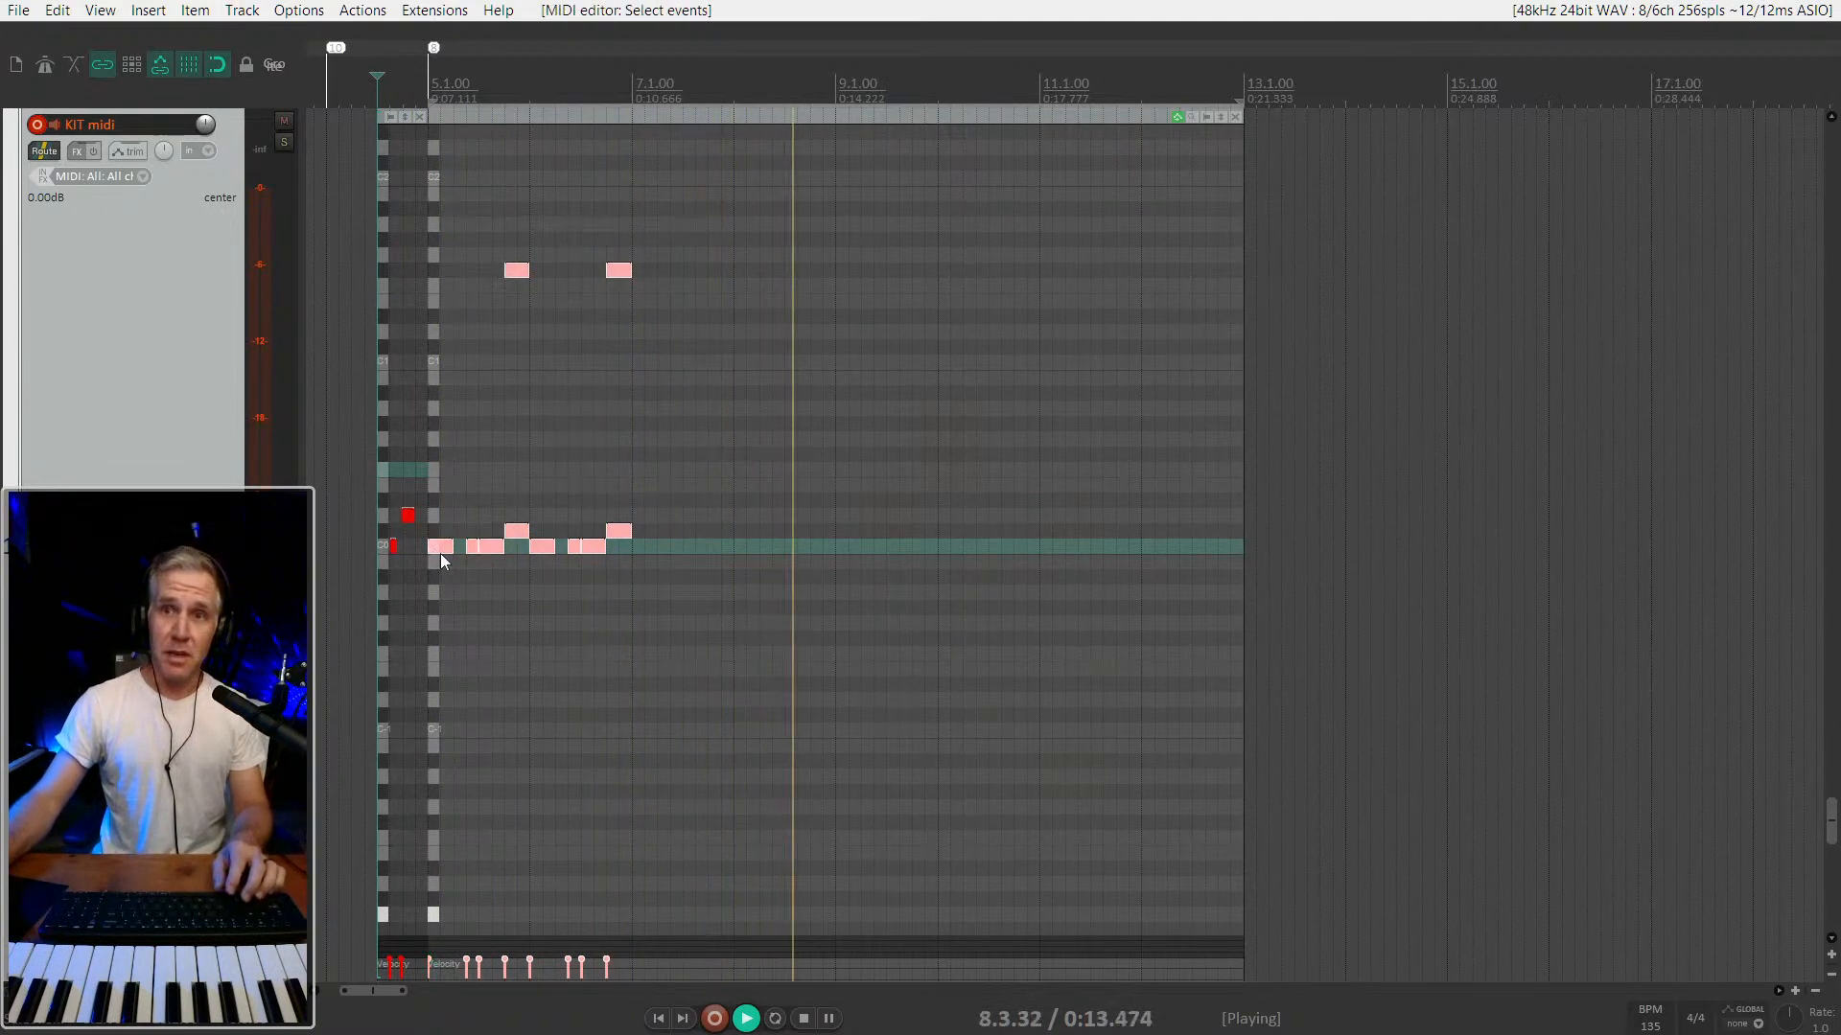
left_click_drag(445, 554, 1061, 560)
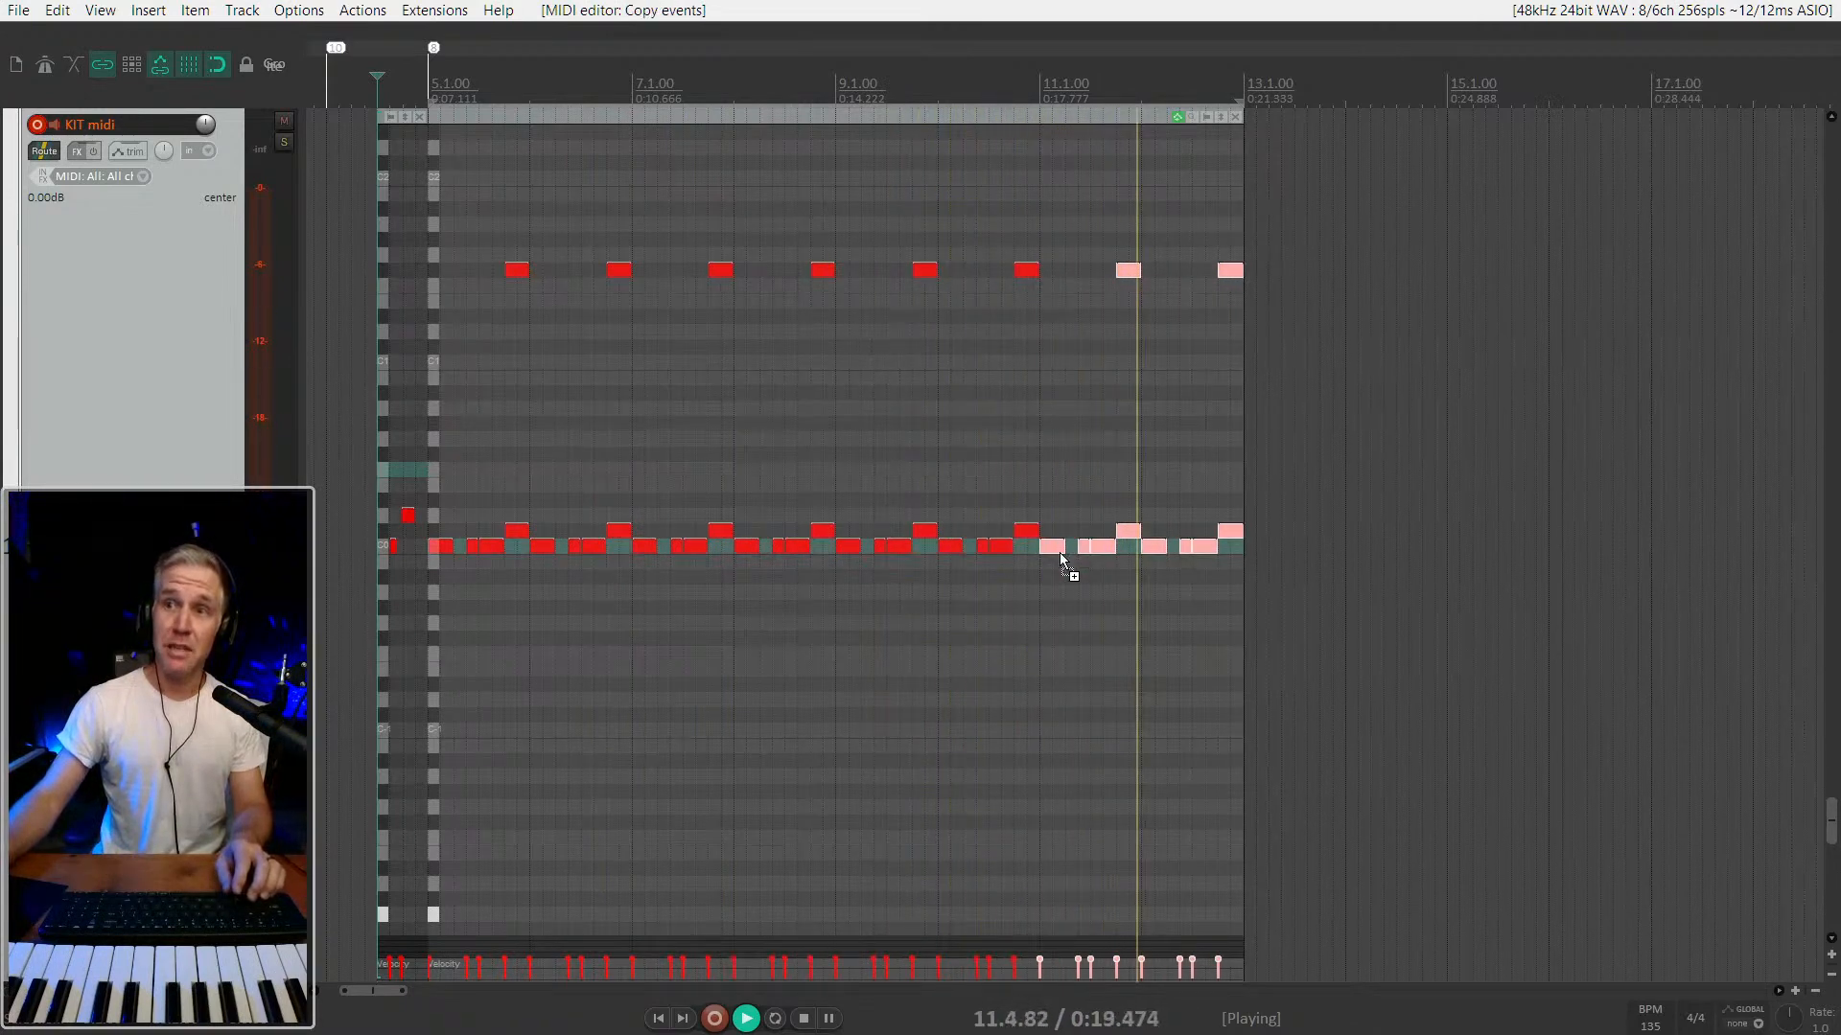
Set the loop points to the KIT midi item spanning bars 5–12 and play the loop from its start.
left_click(1093, 119)
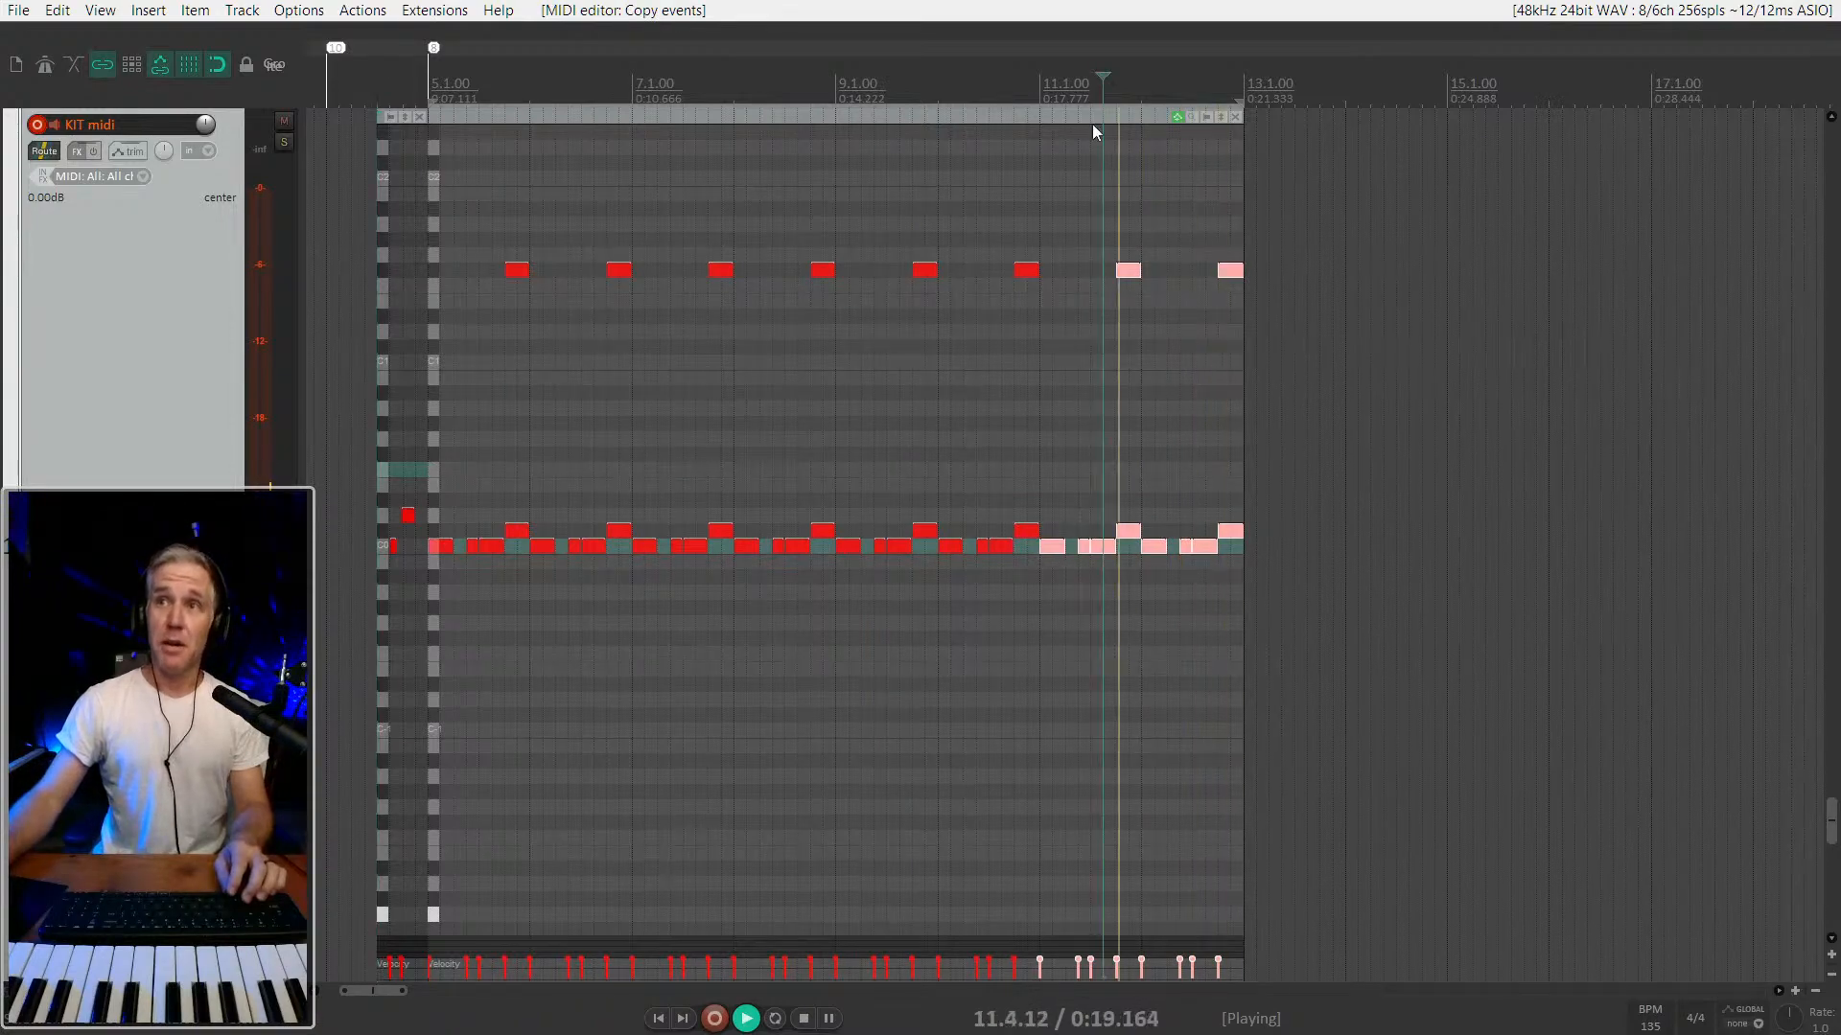
left_click(1091, 114)
key("ctrl+l")
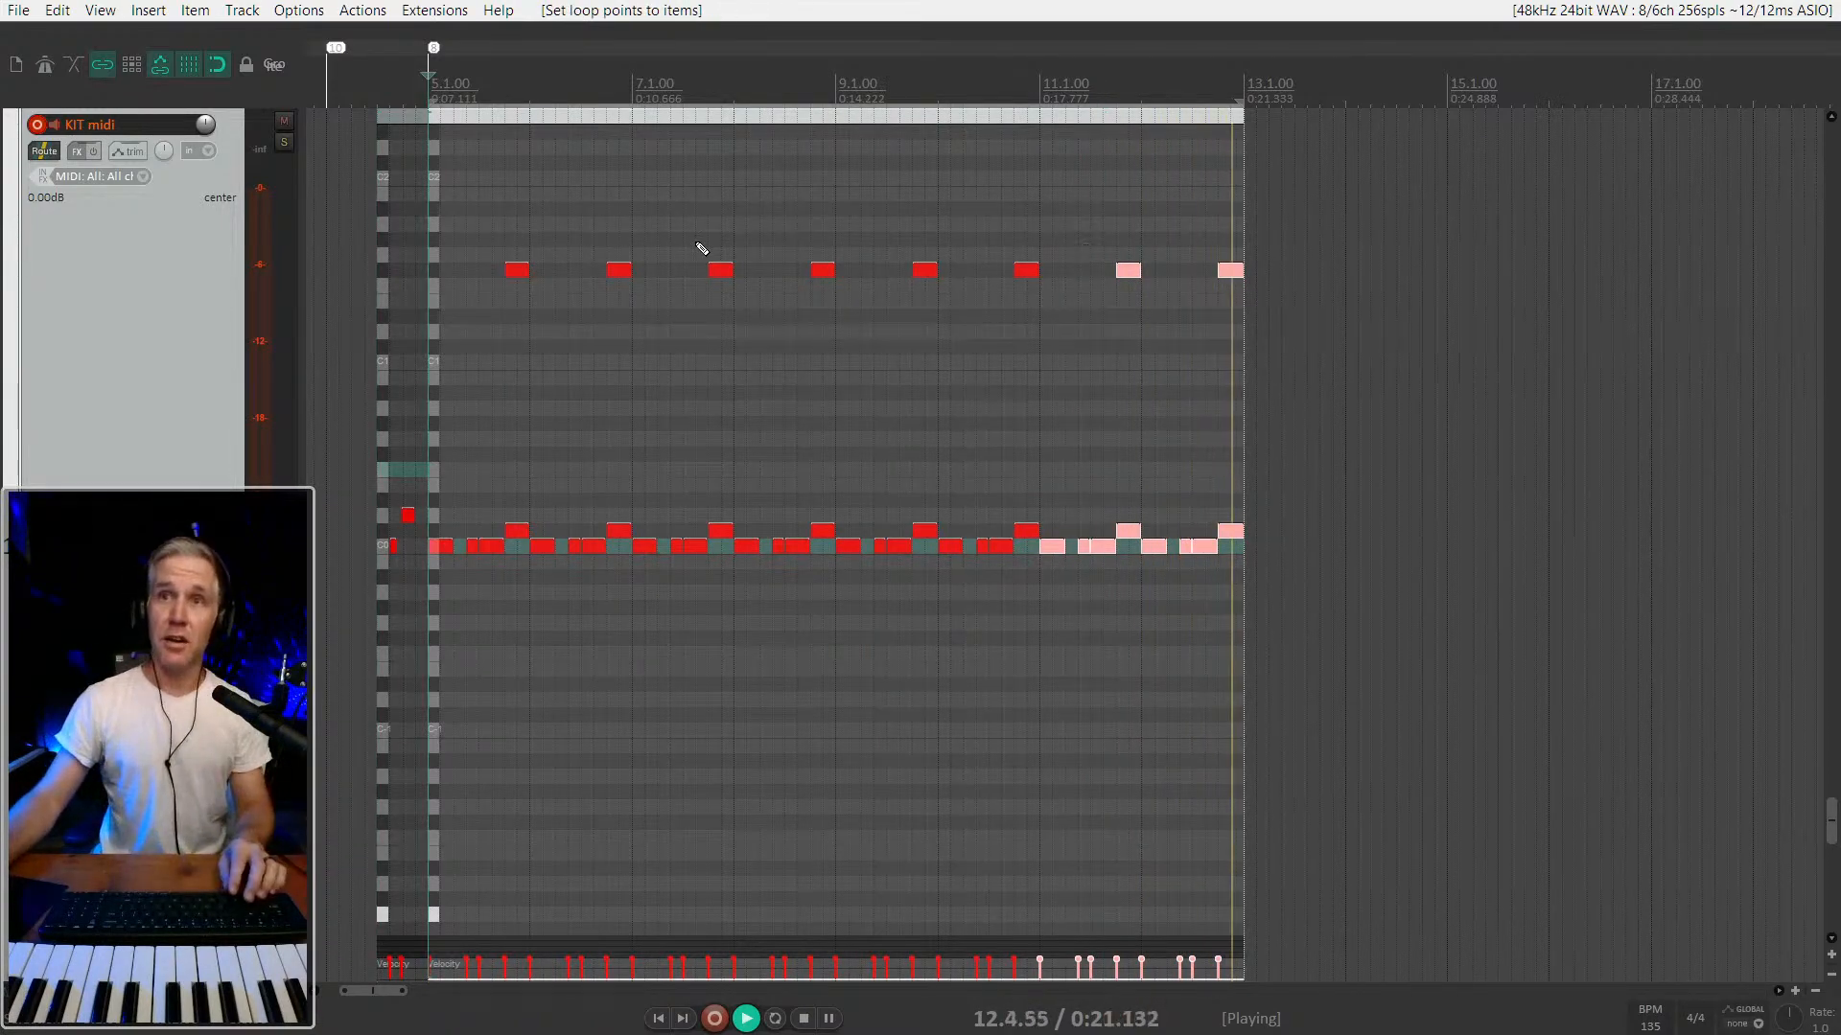
scroll(711, 273, "down", 2)
key("space")
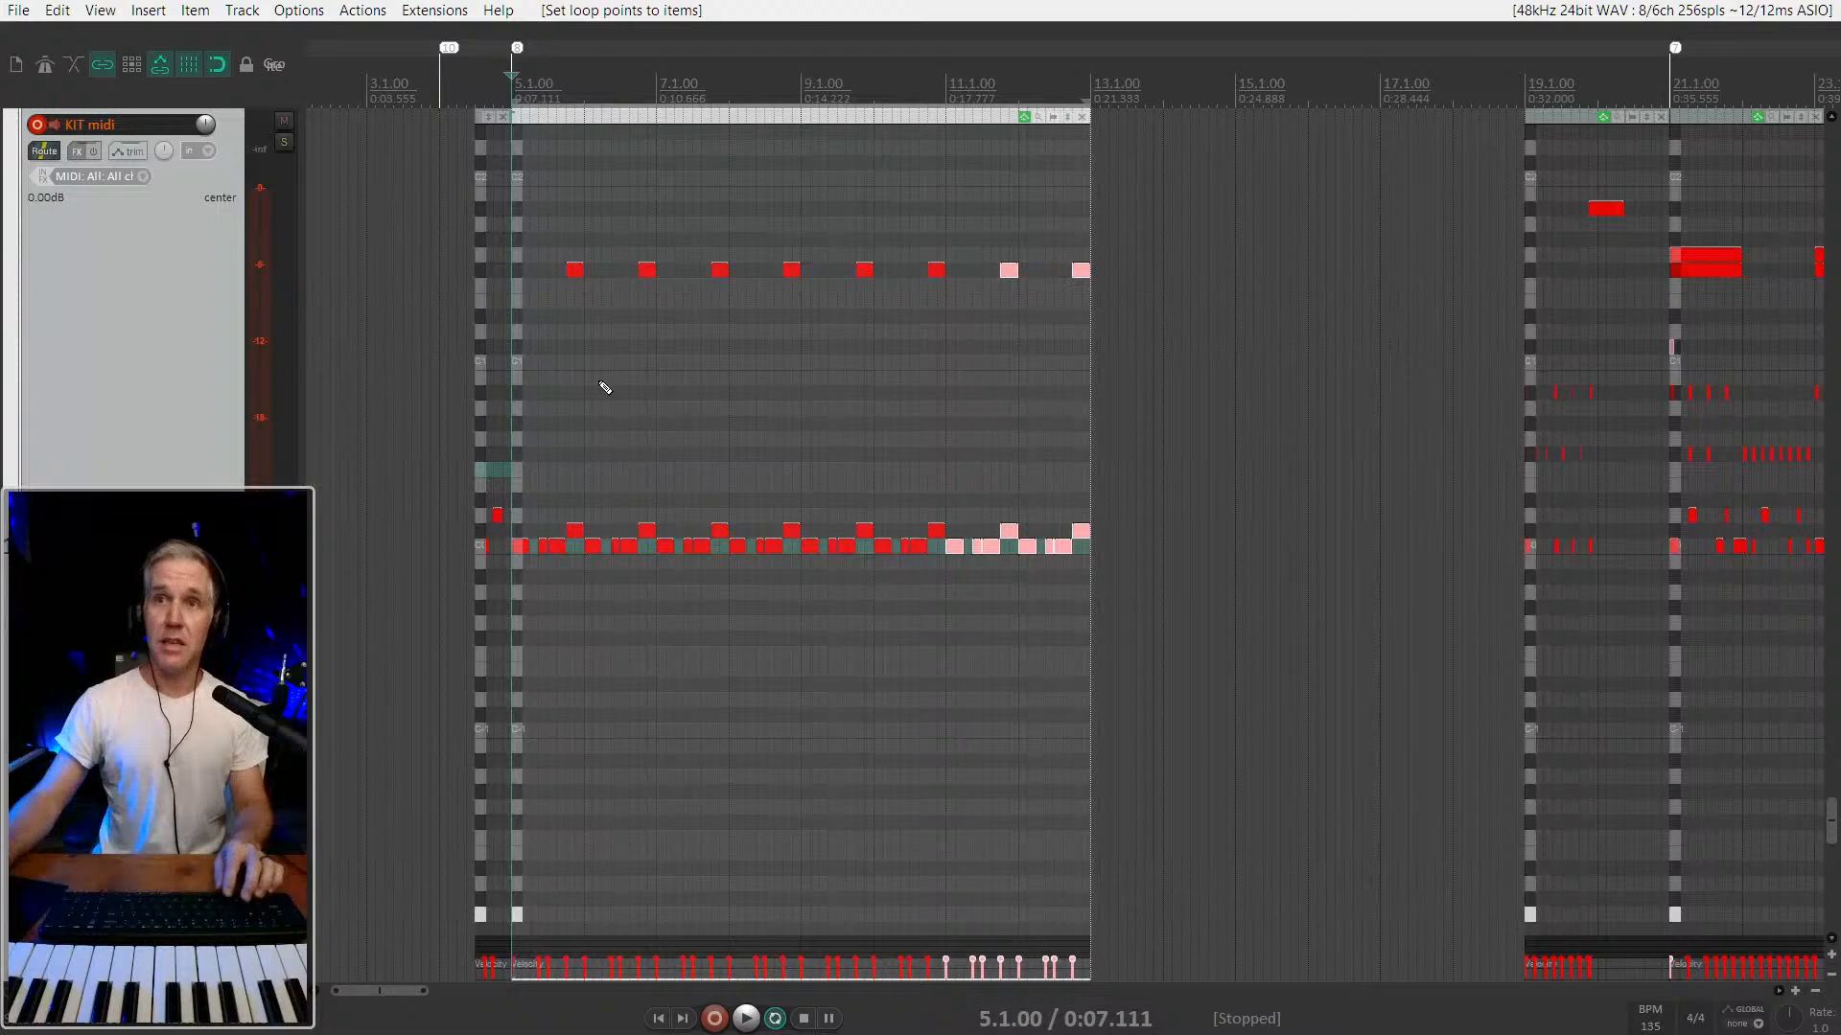
key("space")
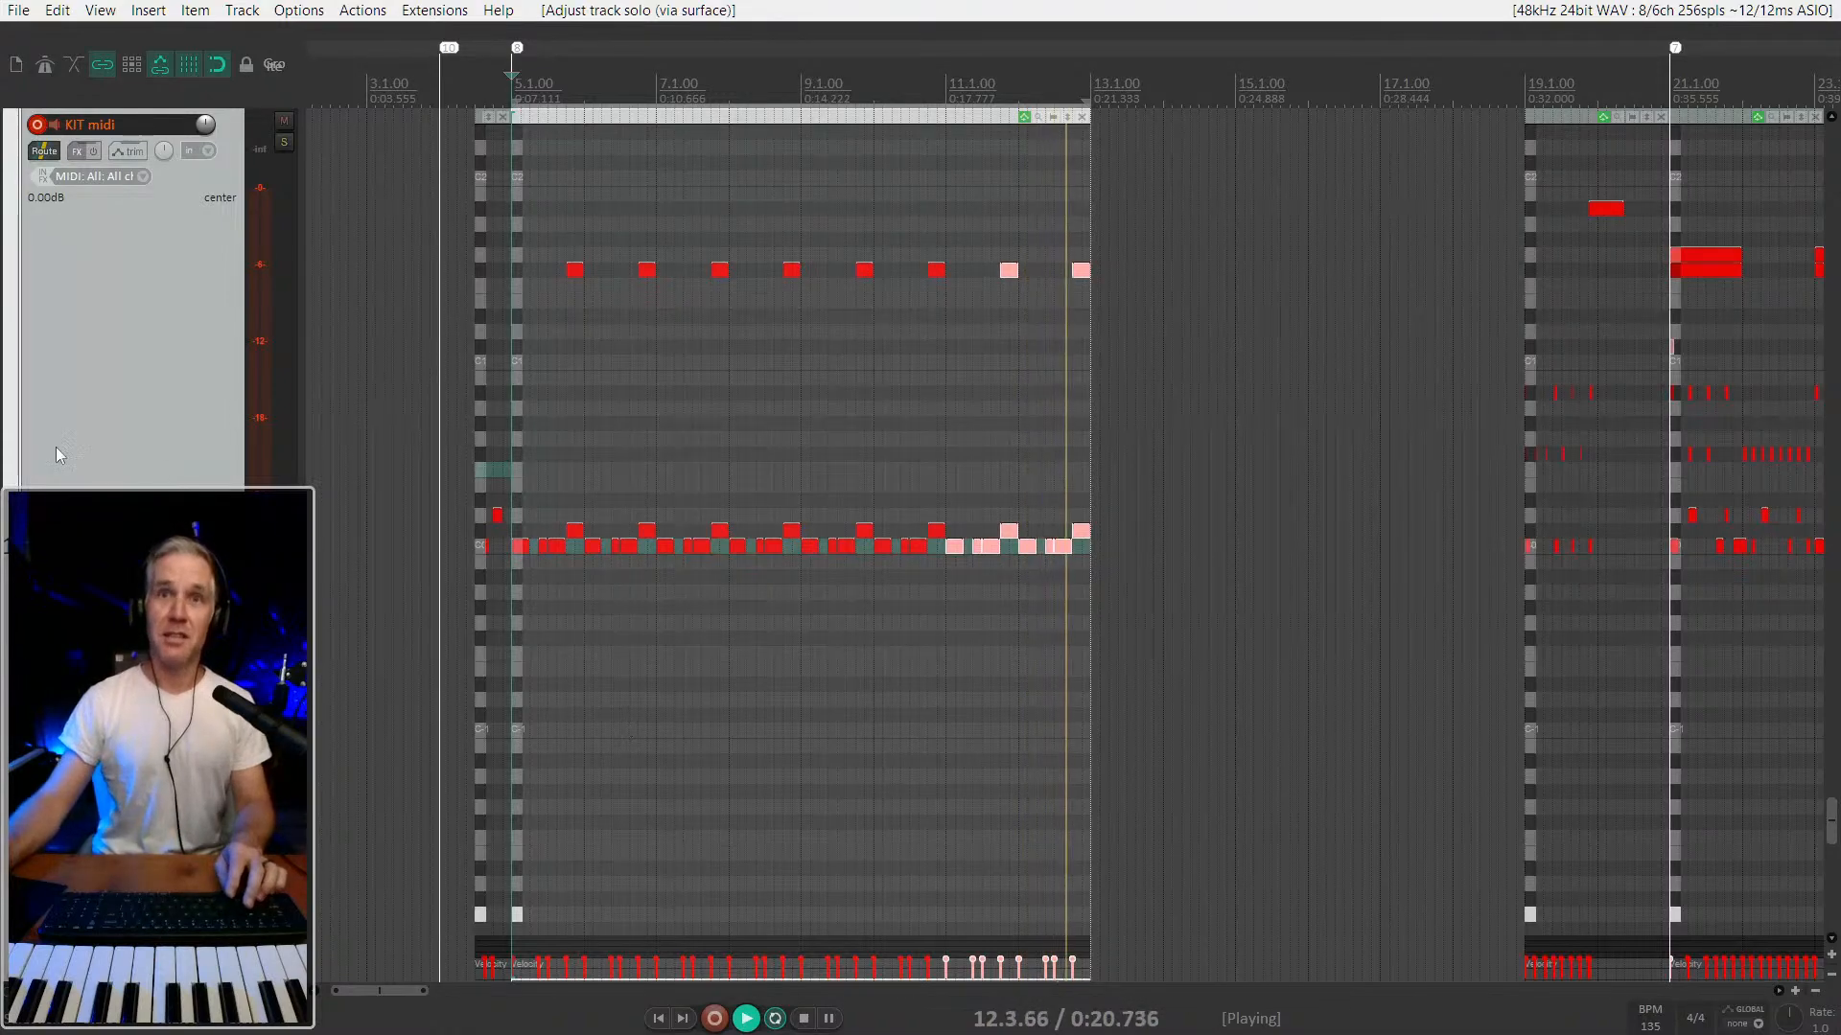
Audition the KIT midi track in solo, turn the solo off again and stop playback.
scroll(123, 446, "down", 2)
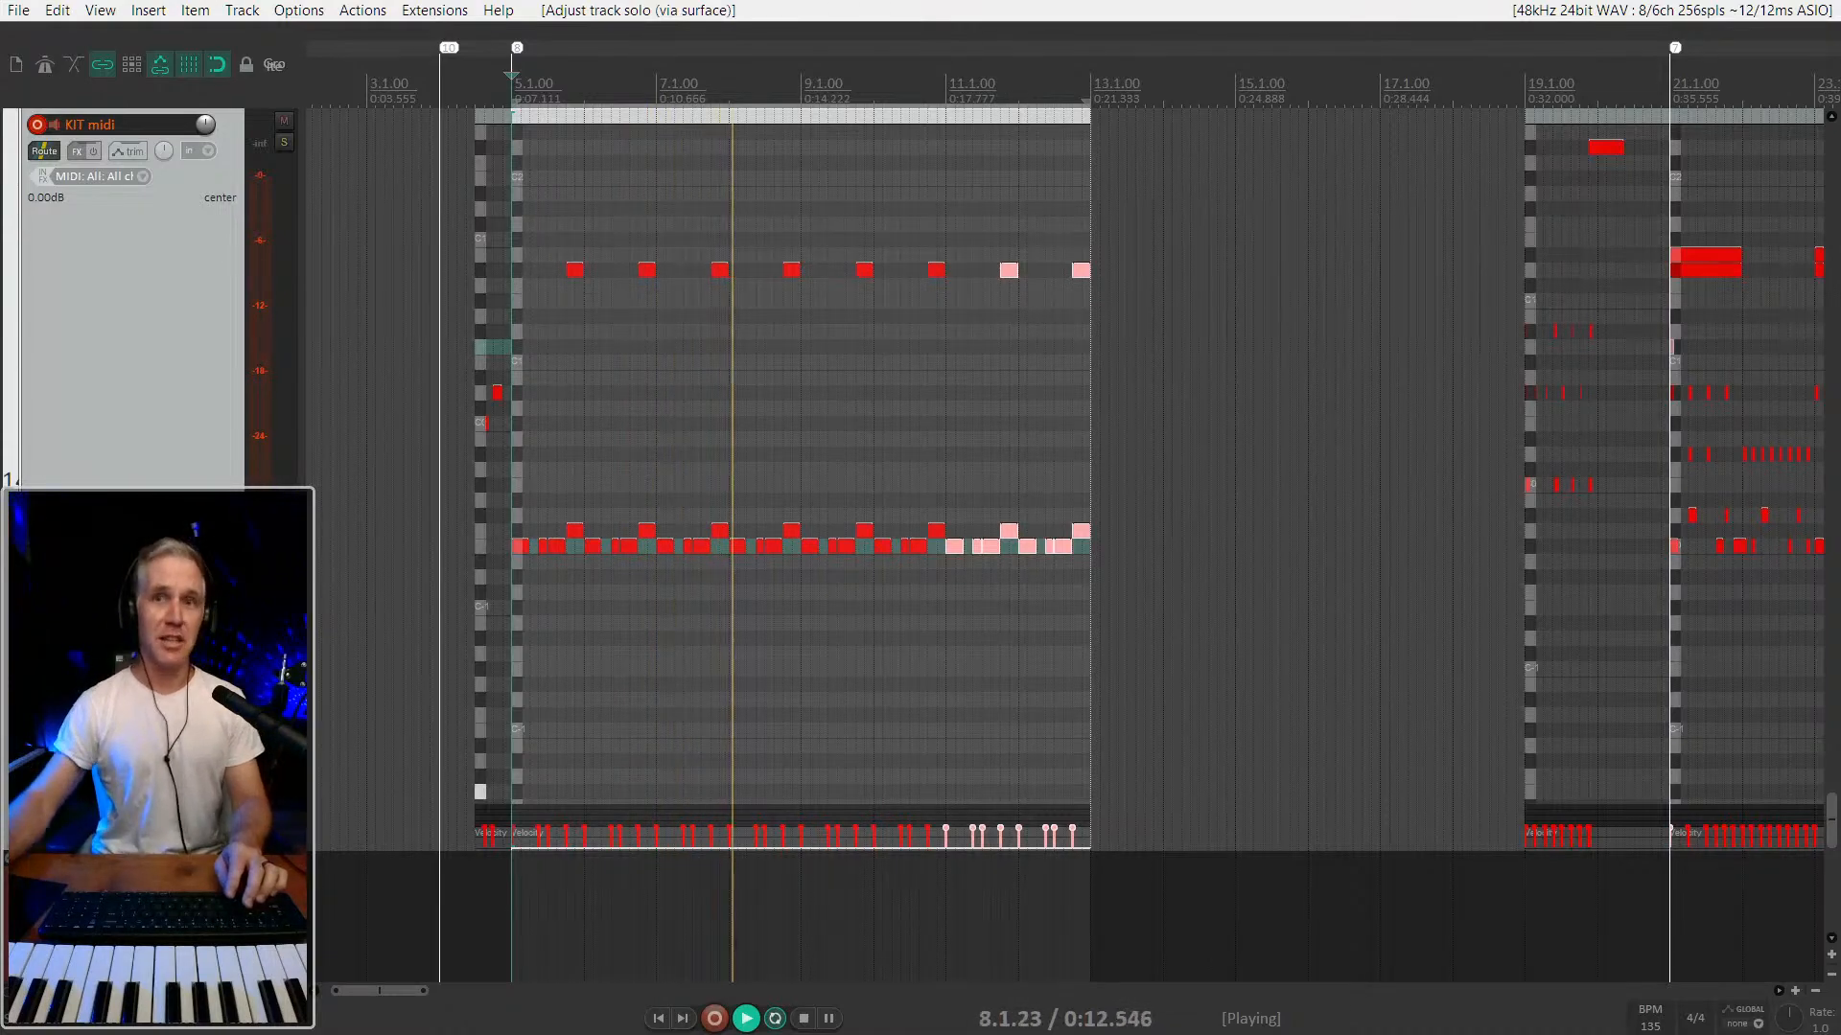
key("Up")
key("Down")
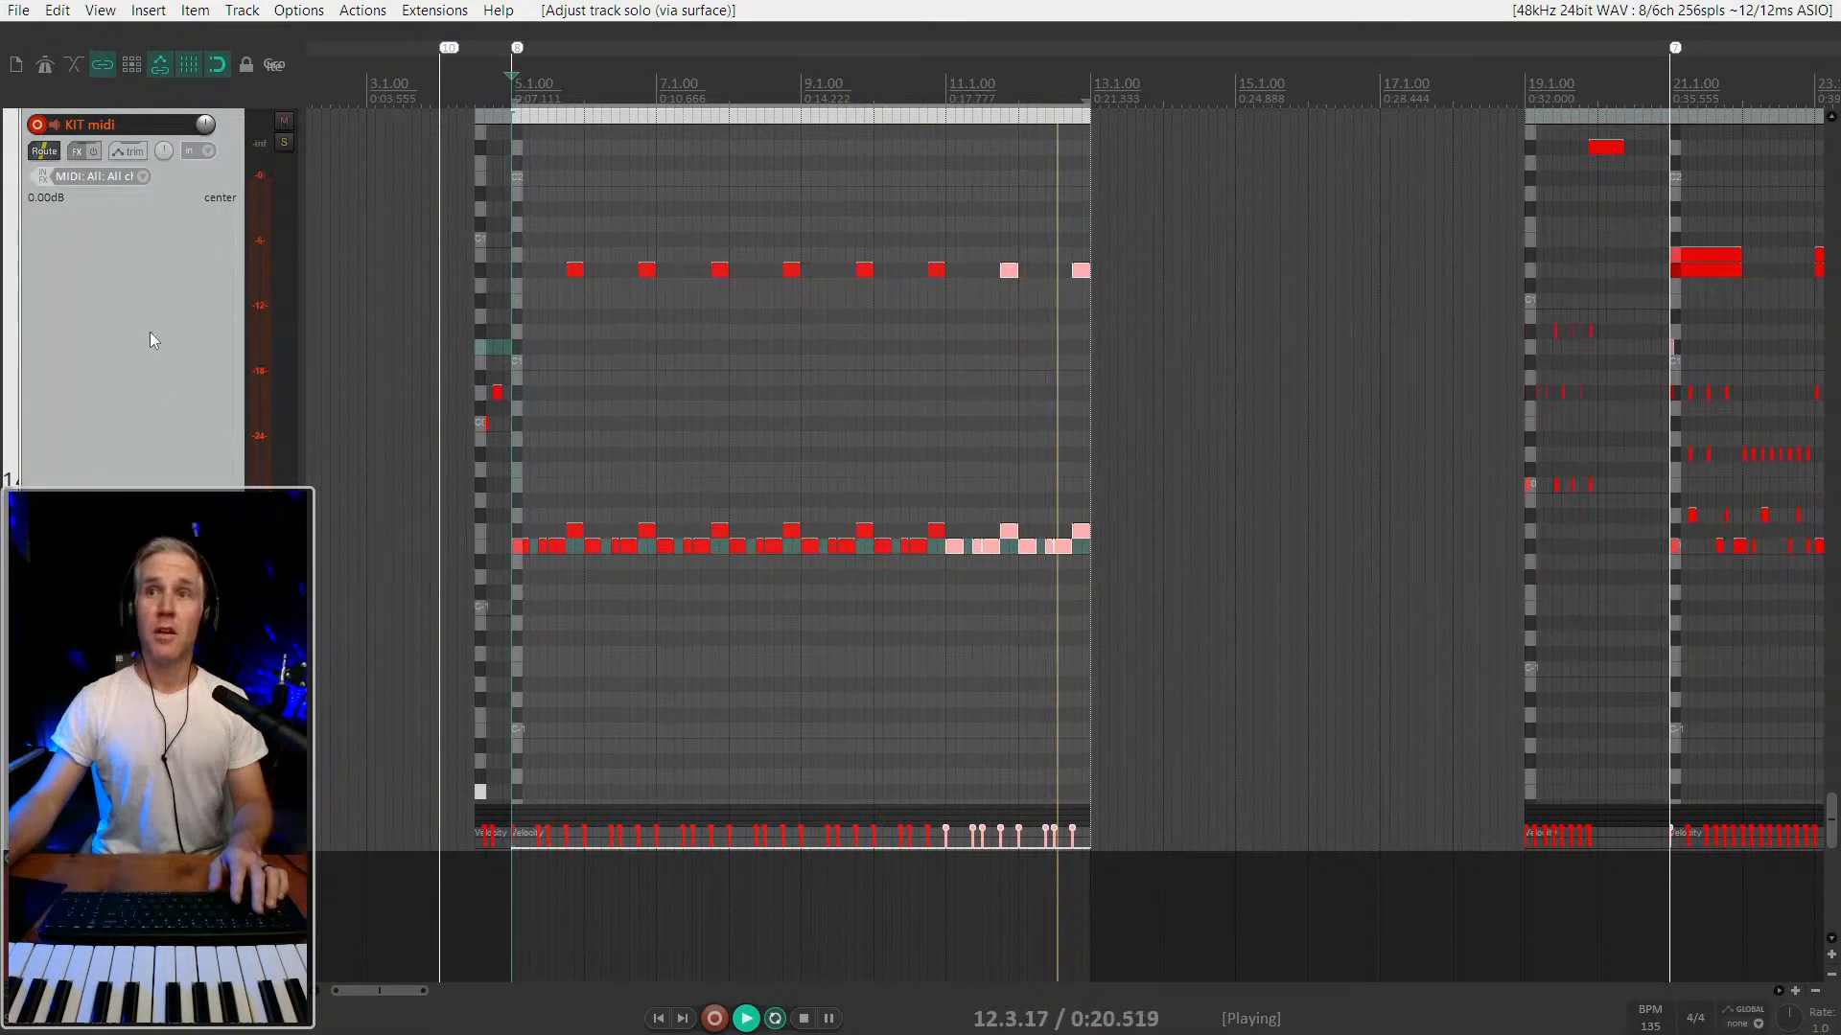
key("F6")
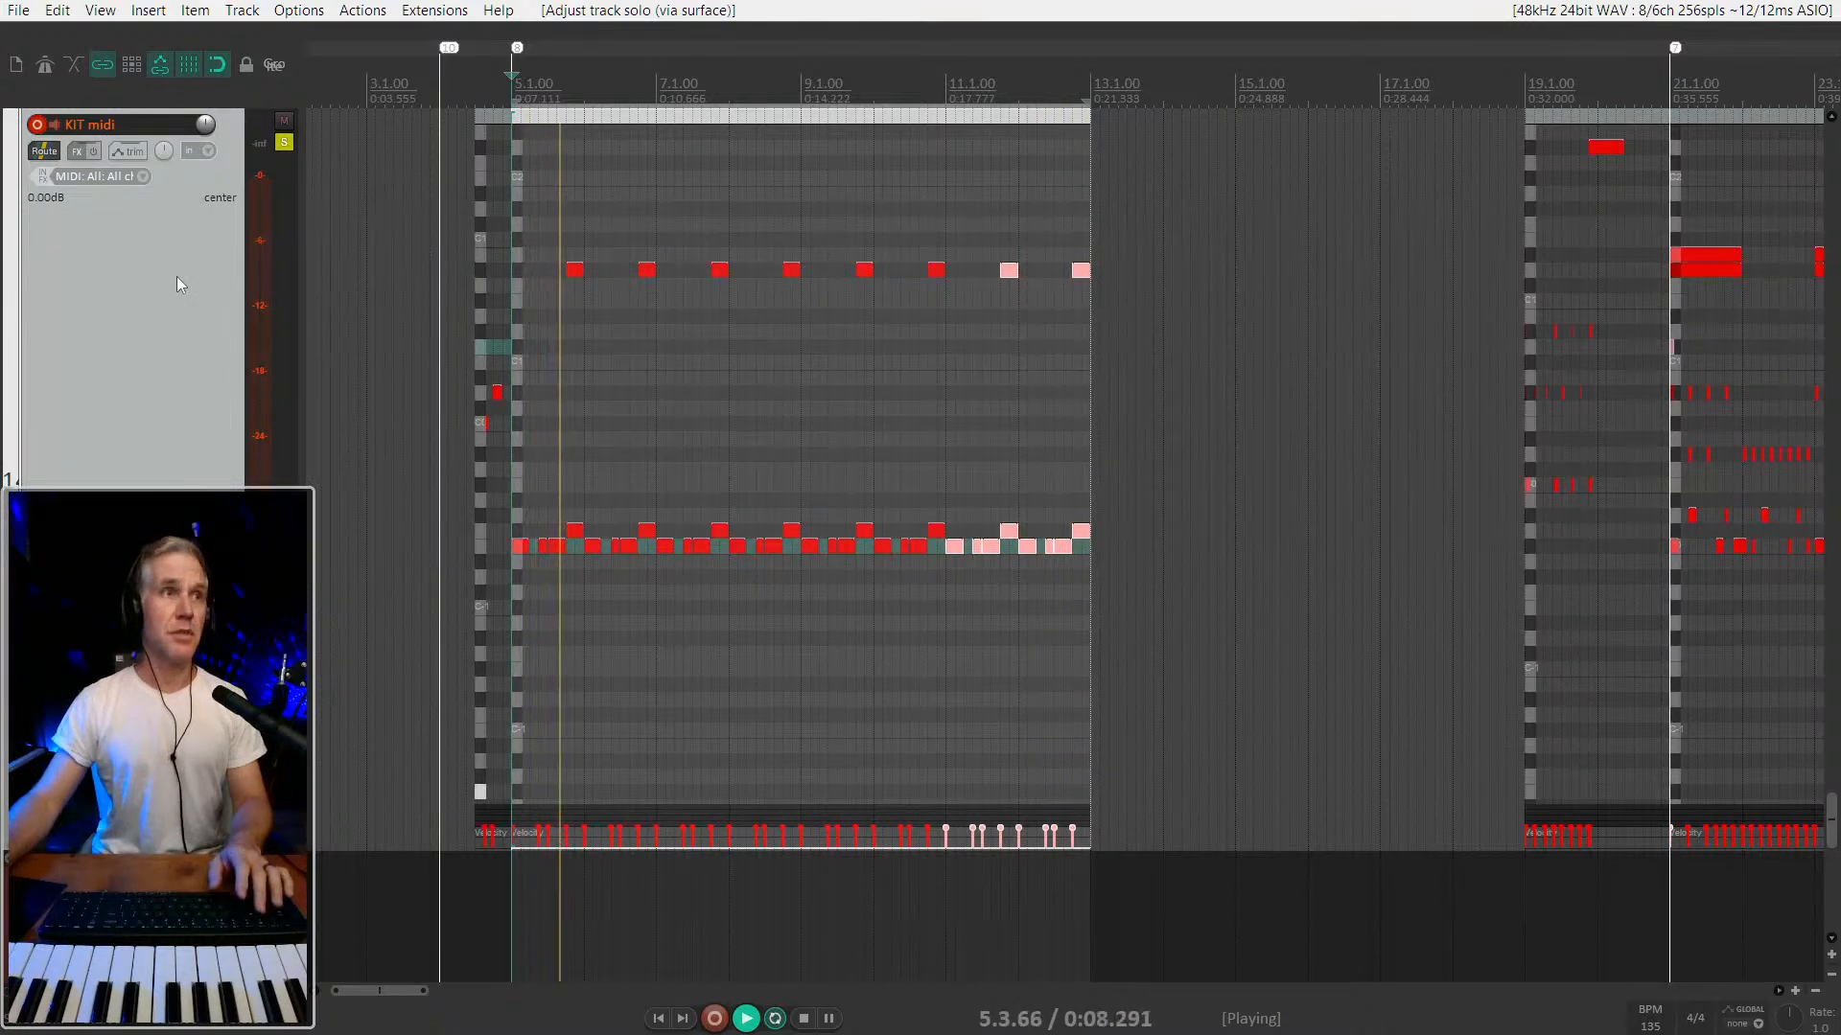
key("F6")
key("space")
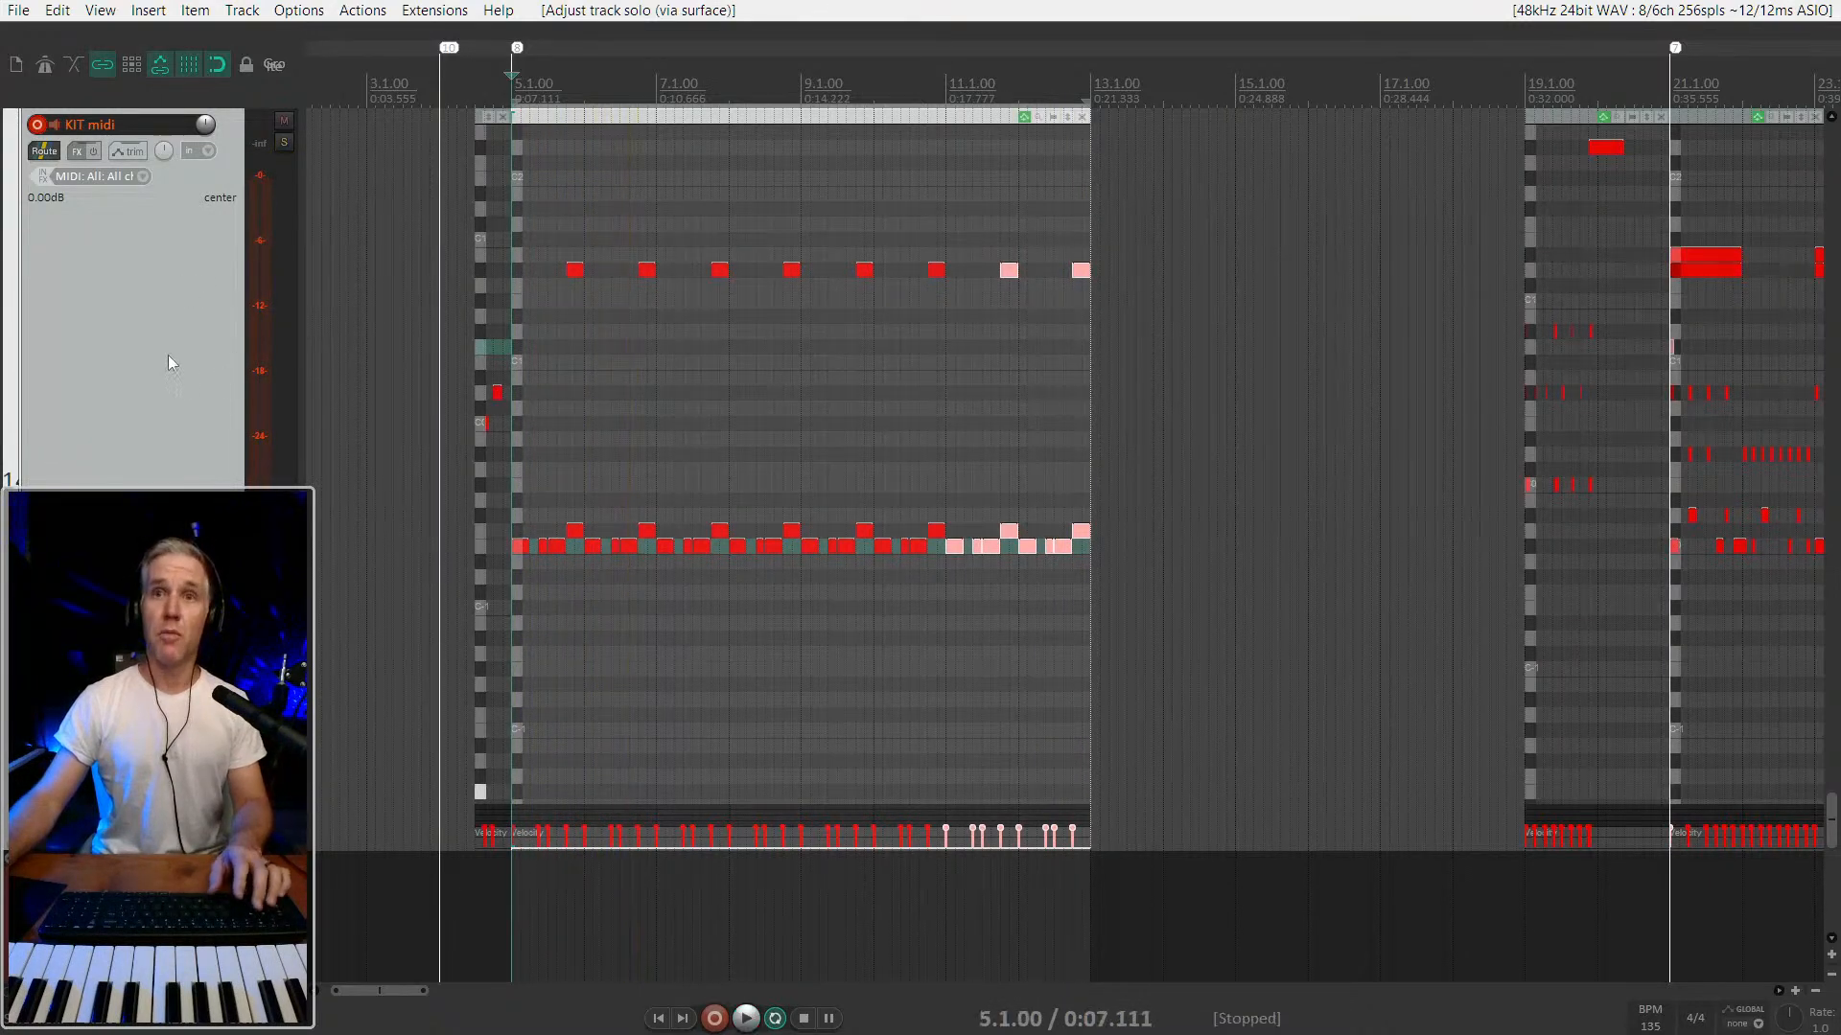
Close the inline MIDI editor of the bars 5–12 item and play it with the other tracks from bar 6.
scroll(169, 355, "down", 1)
scroll(169, 355, "down", 4)
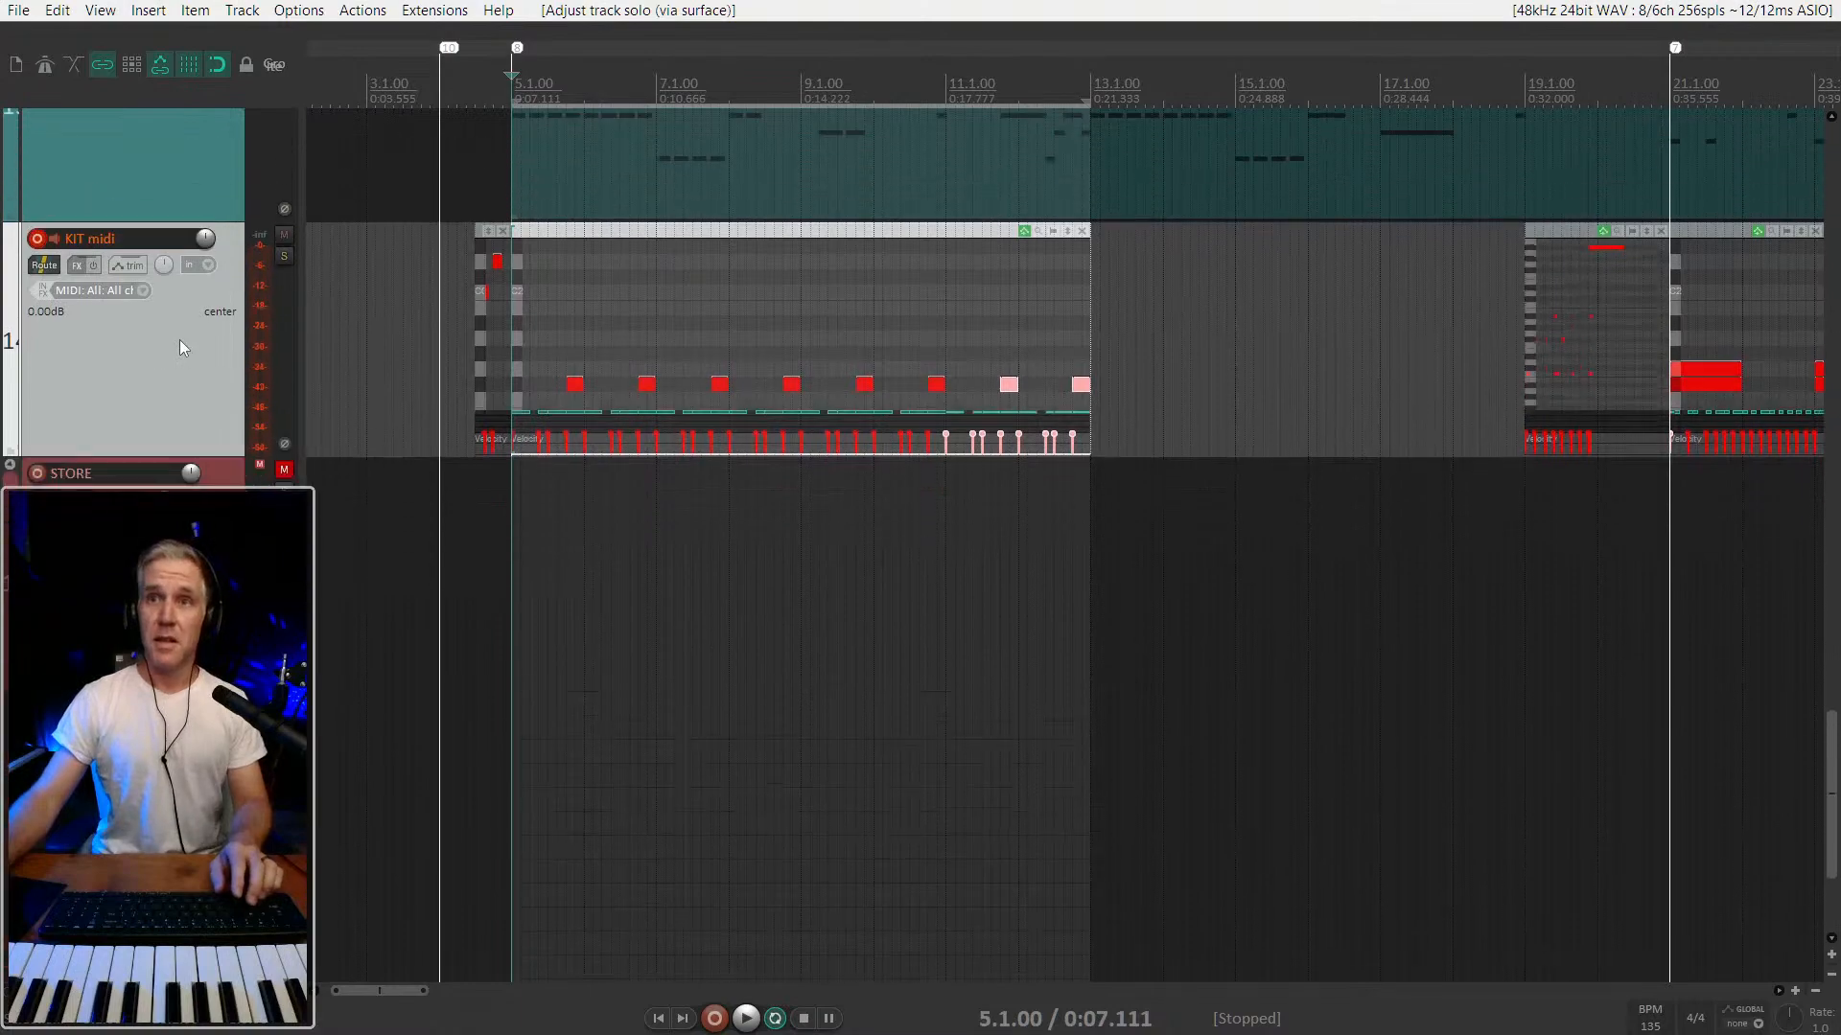
scroll(211, 361, "down", 6)
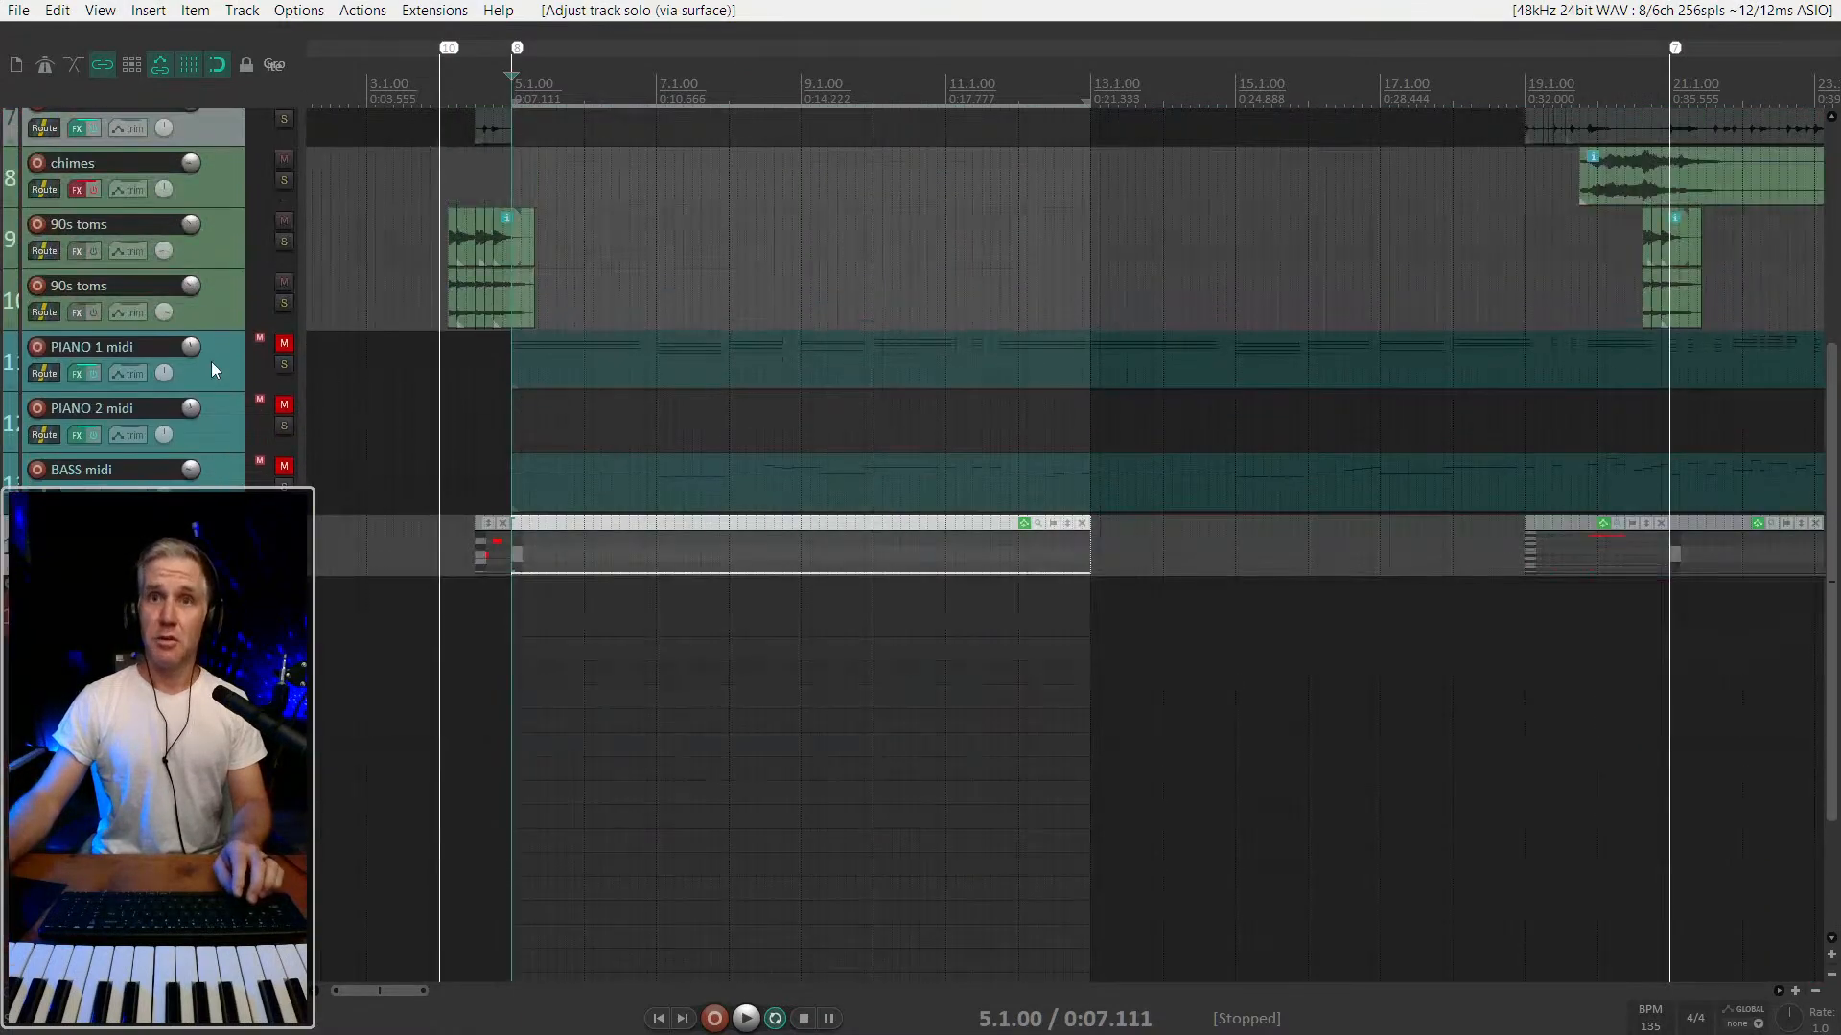
scroll(211, 361, "down", 4)
left_click(550, 429)
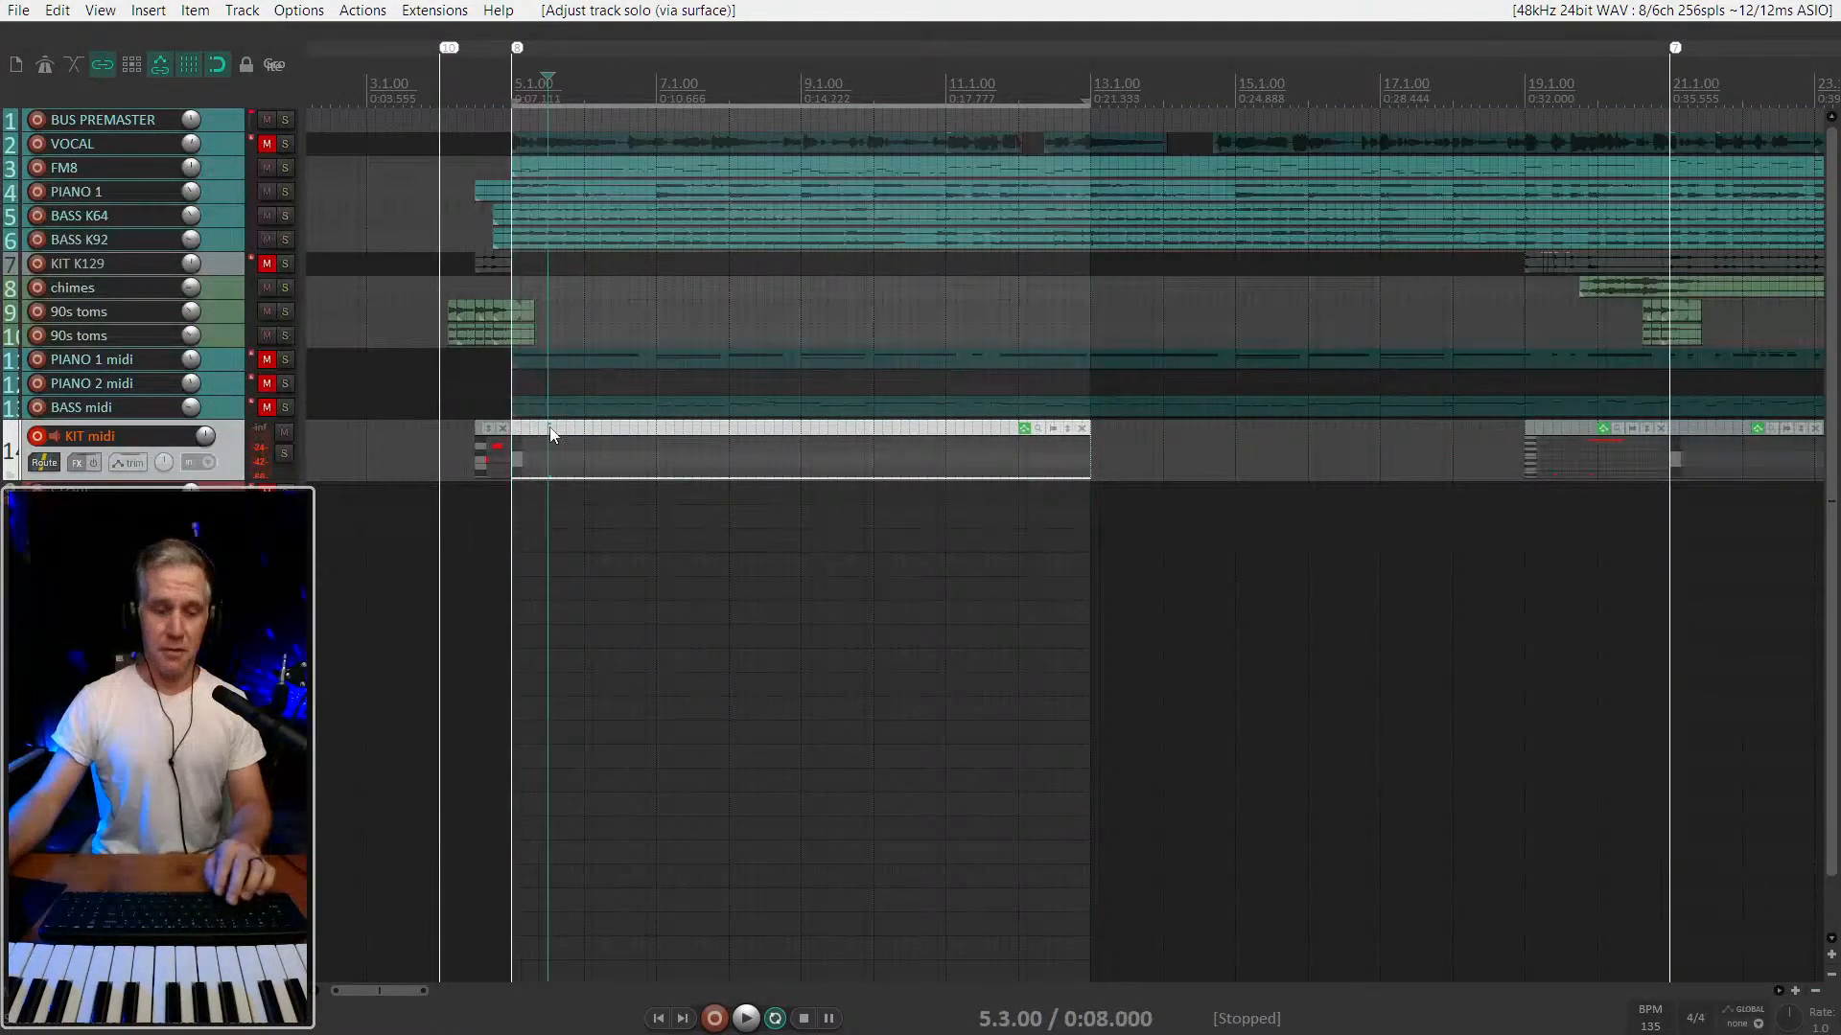
left_click(604, 448)
key("space")
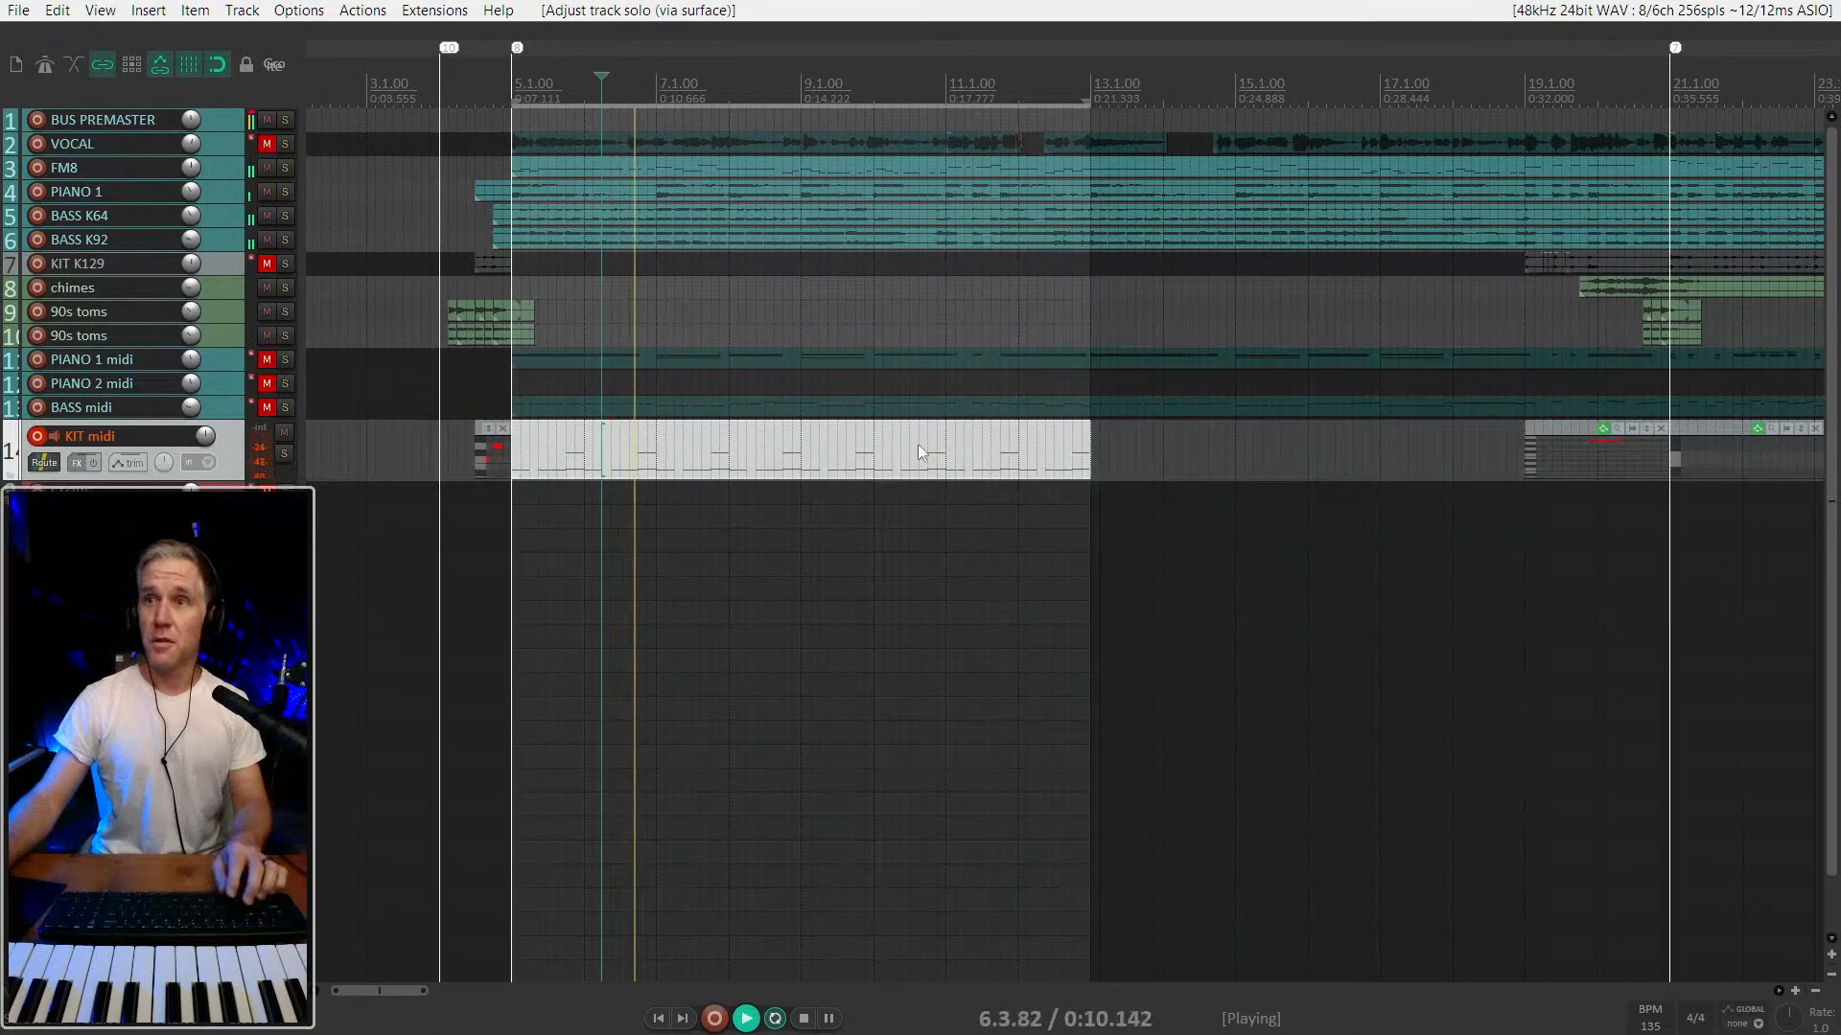
Make a razor edit over bar 12 of the KIT midi item, from 12.1.00 to 13.1.00, and split the item at its edges.
scroll(918, 449, "down", 3)
scroll(613, 458, "up", 2)
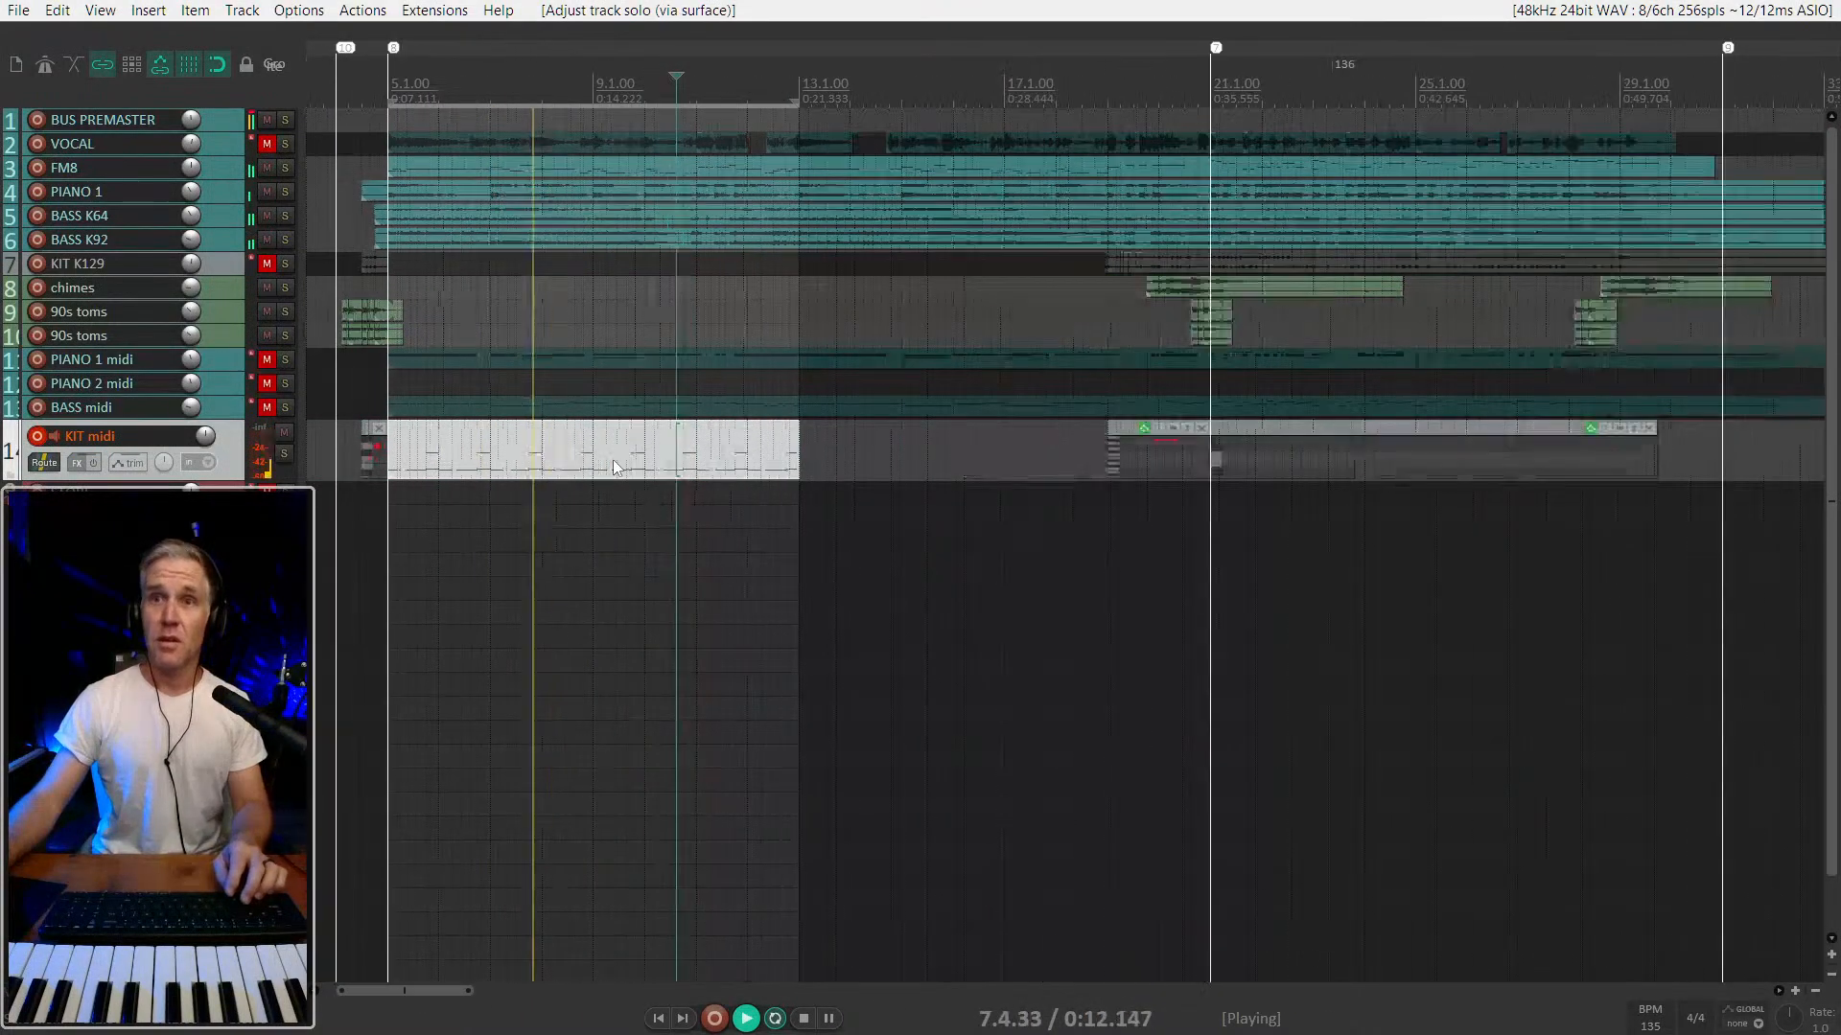
left_click(721, 455)
left_click(772, 447)
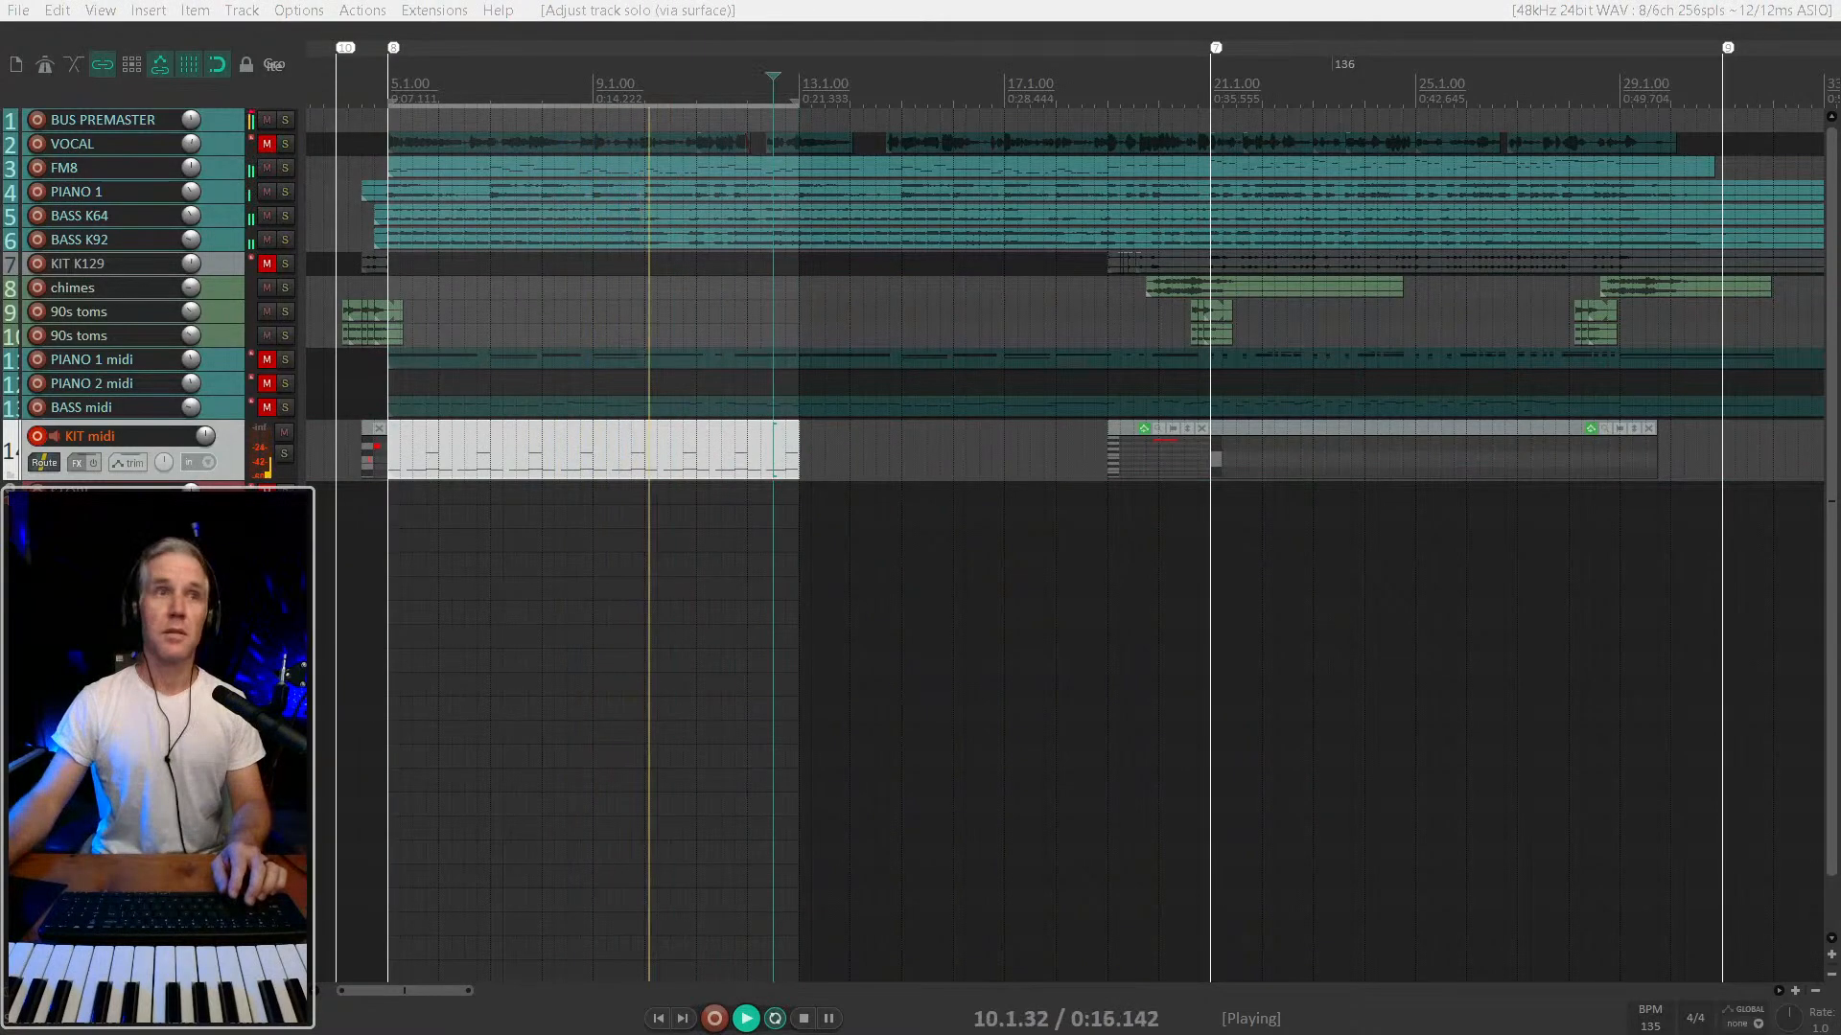
left_click(721, 457)
scroll(720, 457, "up", 5)
scroll(657, 448, "up", 4)
left_click(863, 443)
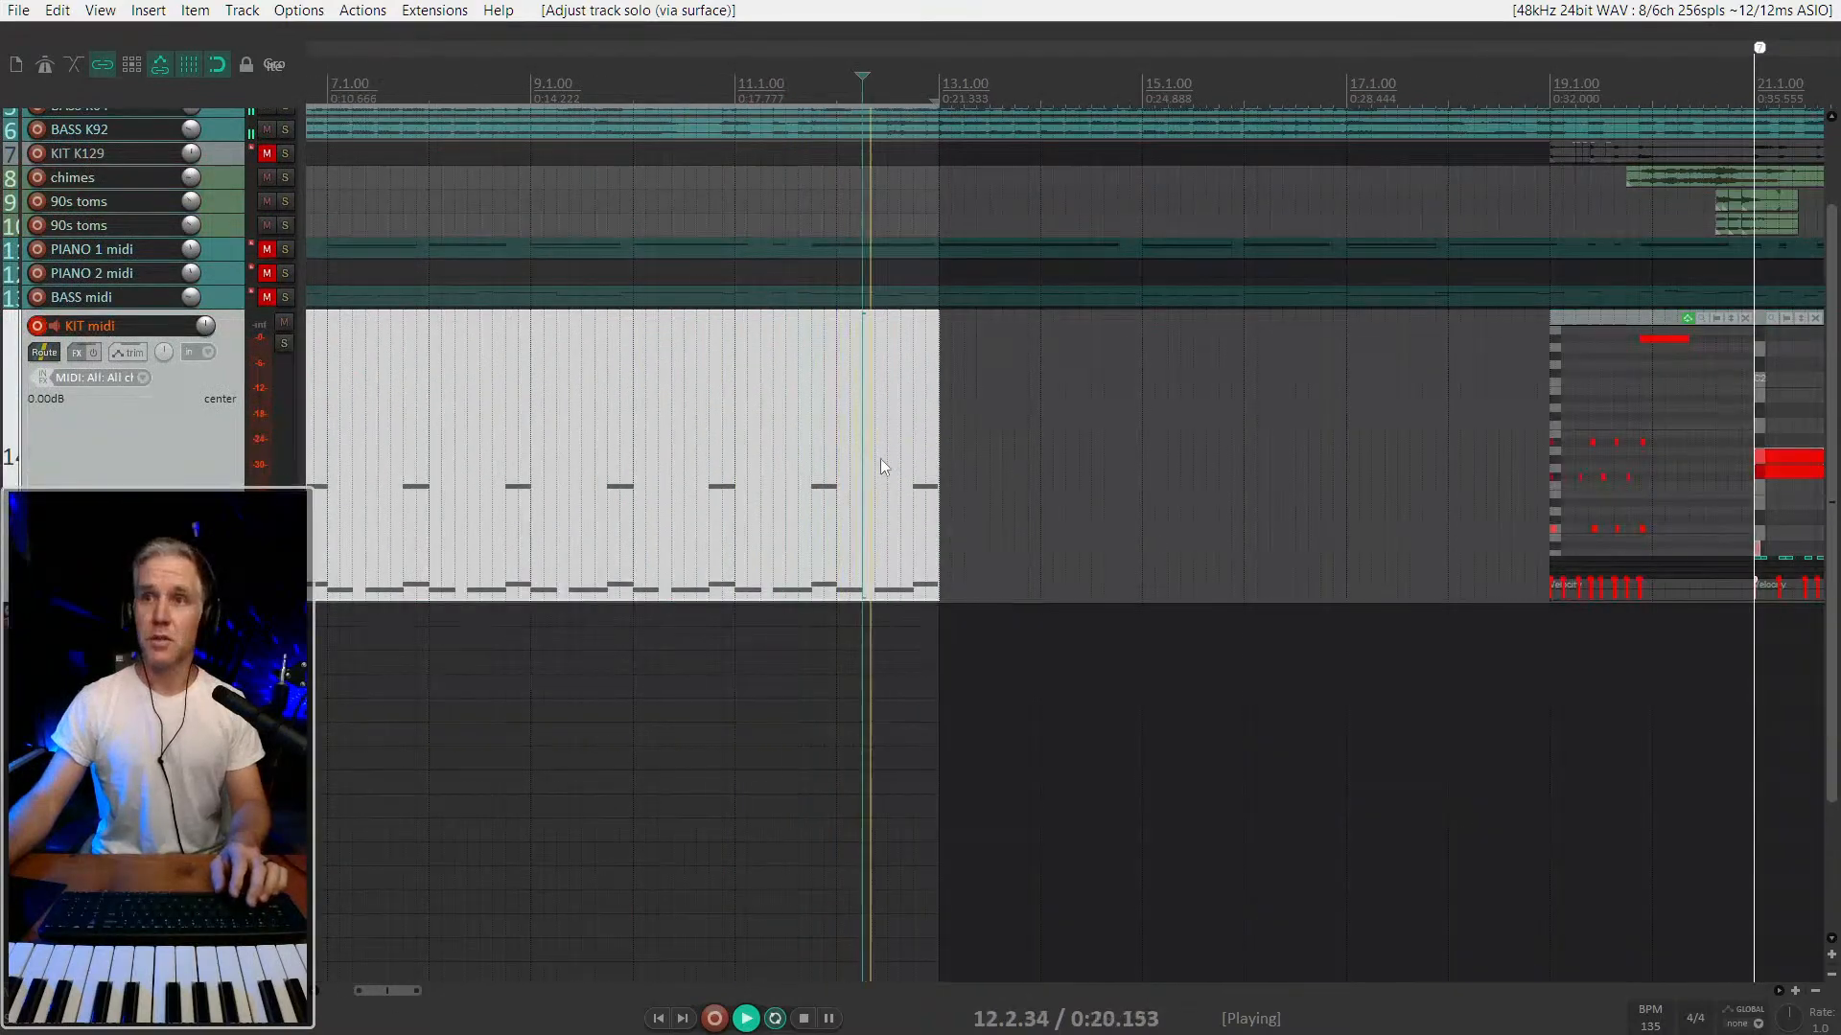
left_click(841, 496)
left_click_drag(843, 499, 938, 501)
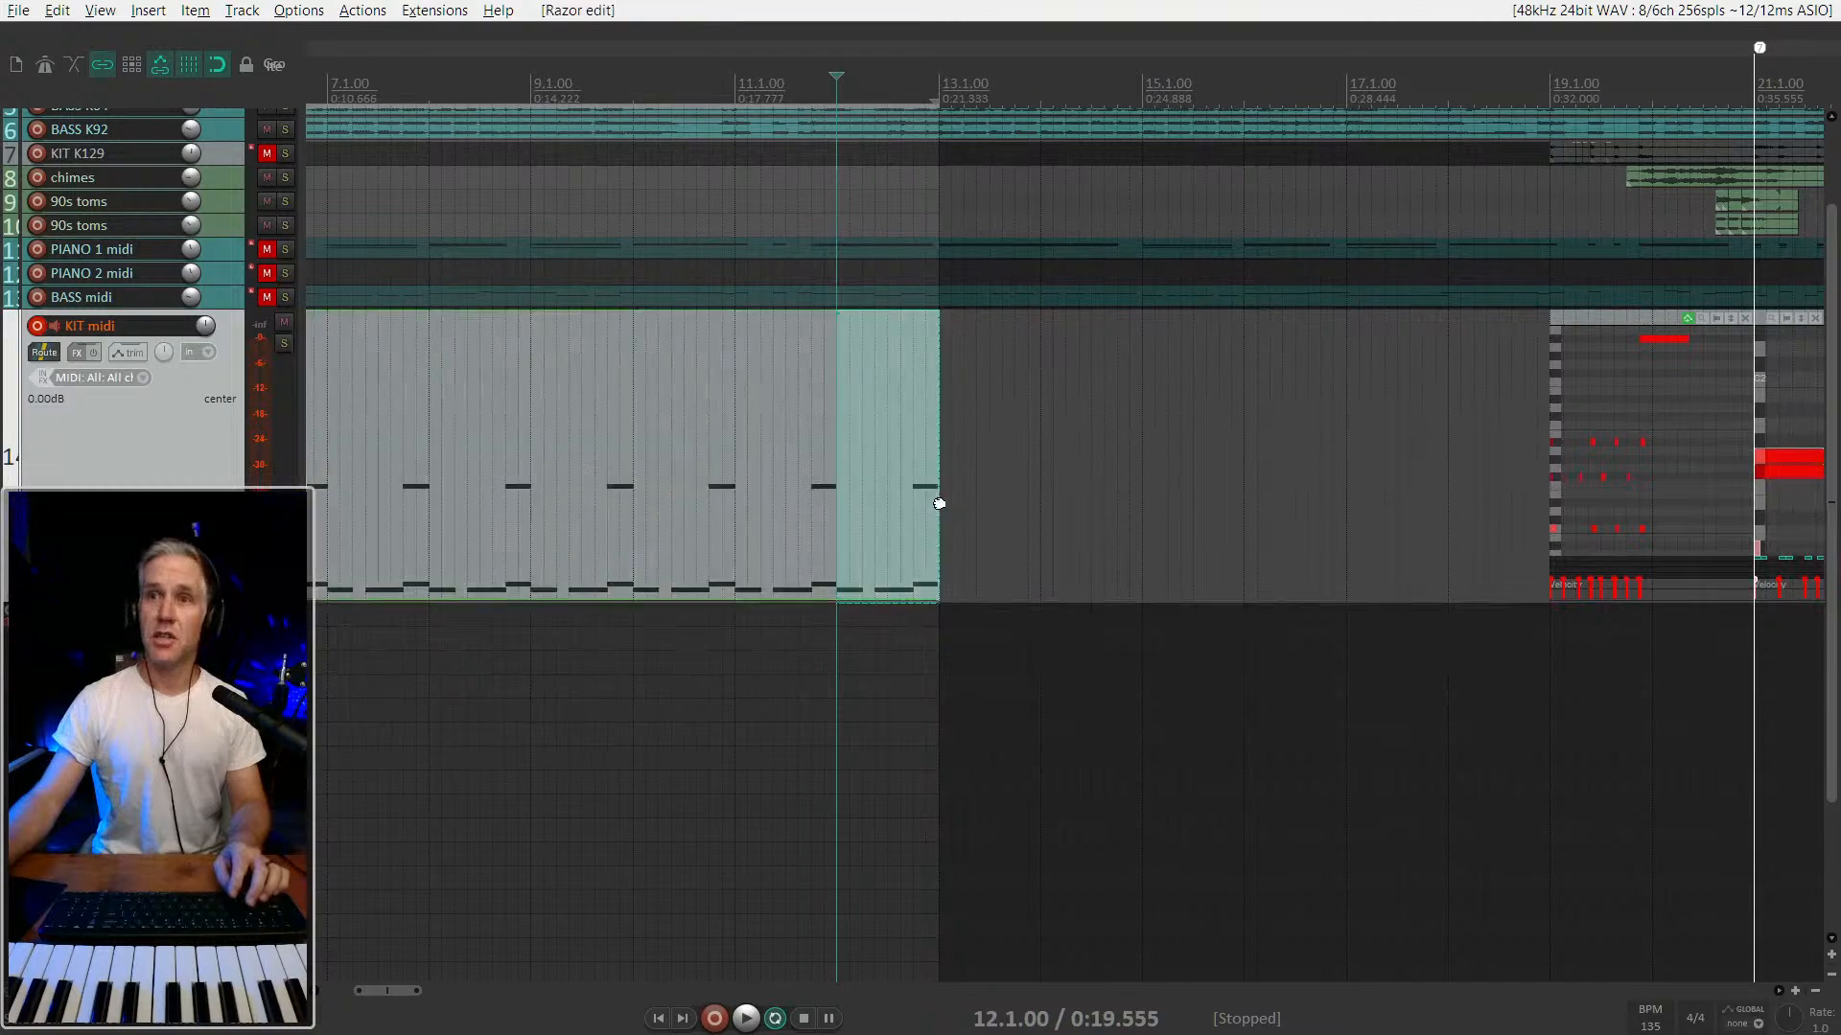
key("s")
scroll(885, 507, "up", 3)
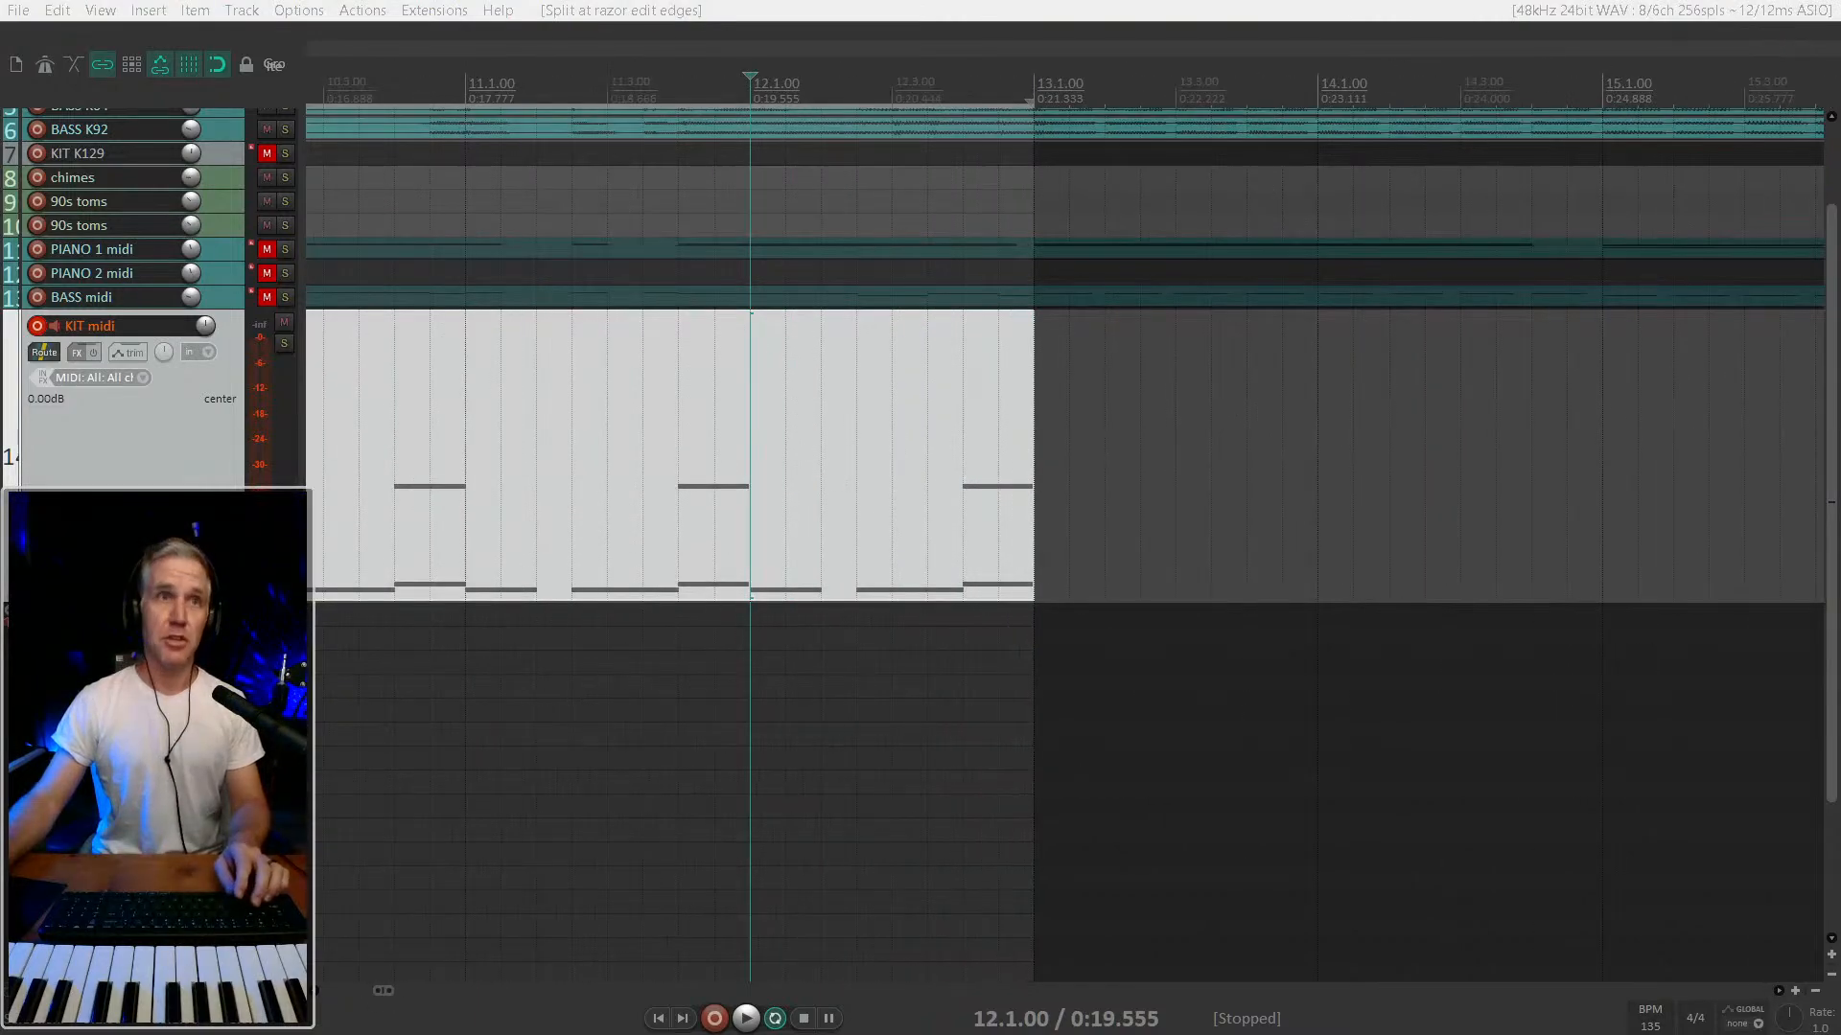
Select all items on the KIT midi track, open them in inline MIDI editors and briefly play around bar 11.
key("ctrl+alt+e")
key("Escape")
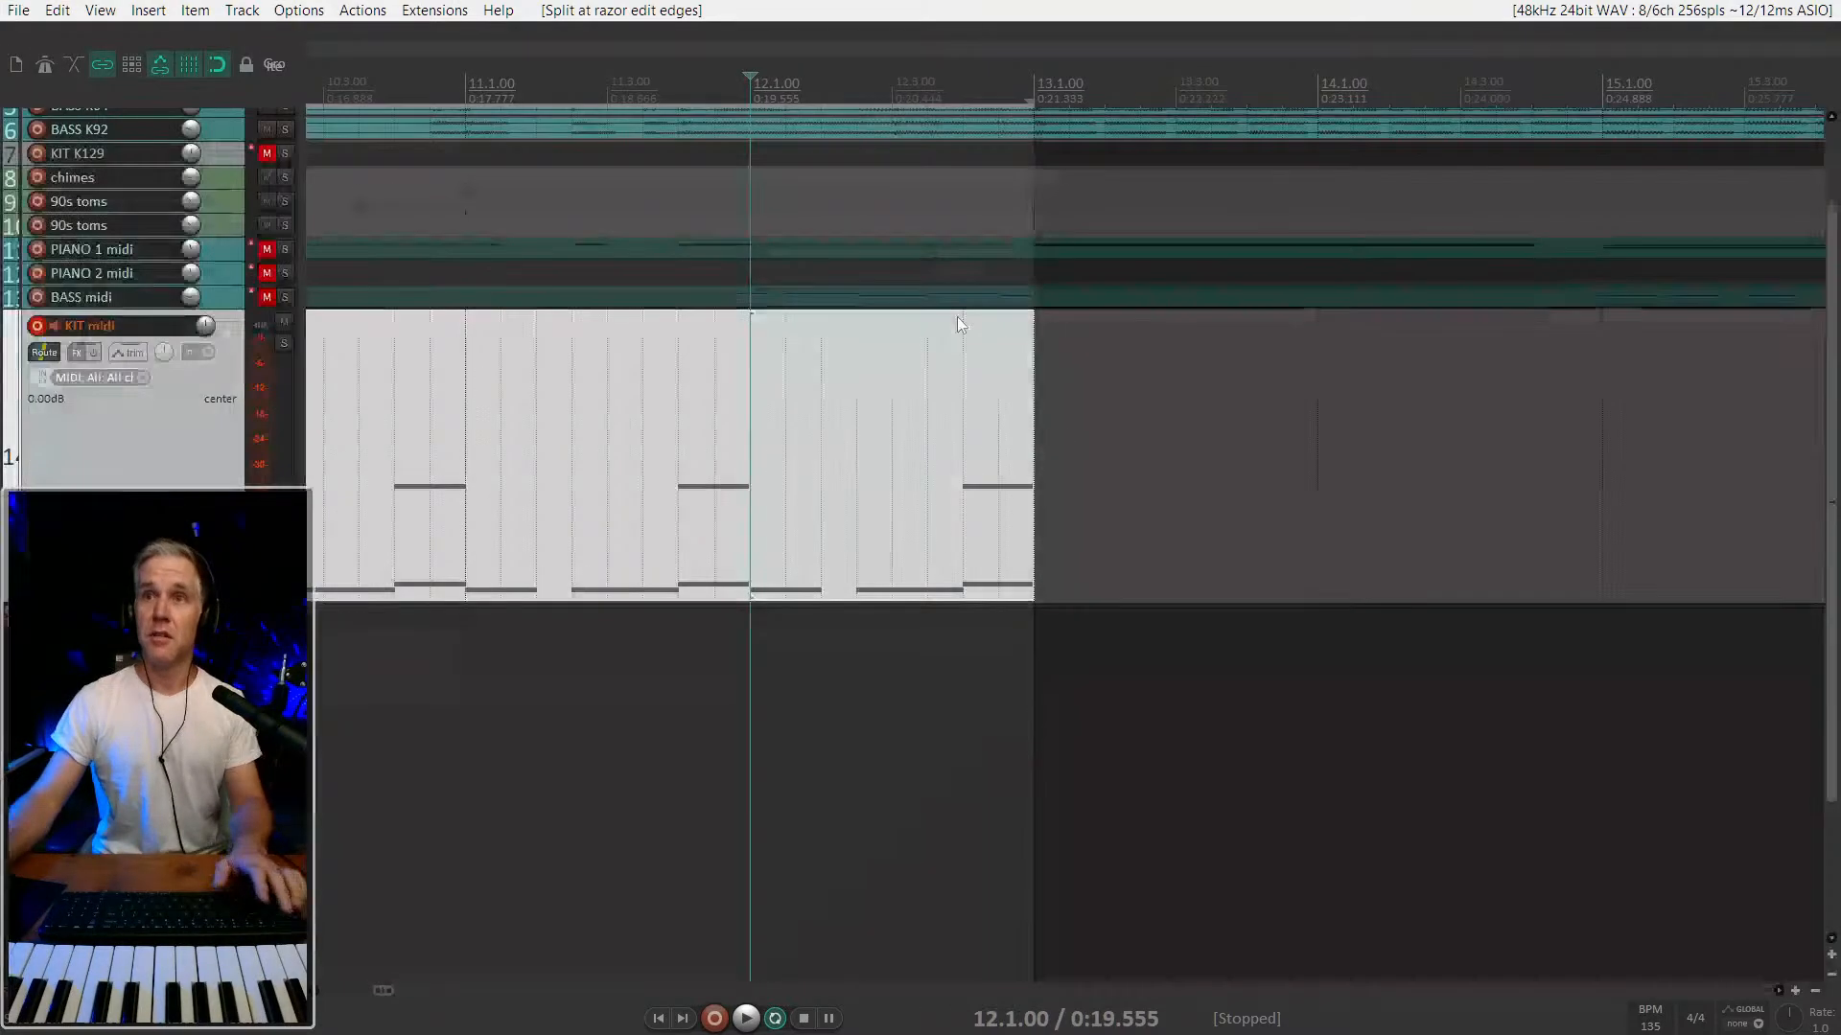
left_click(851, 430)
key("e")
scroll(796, 521, "up", 2)
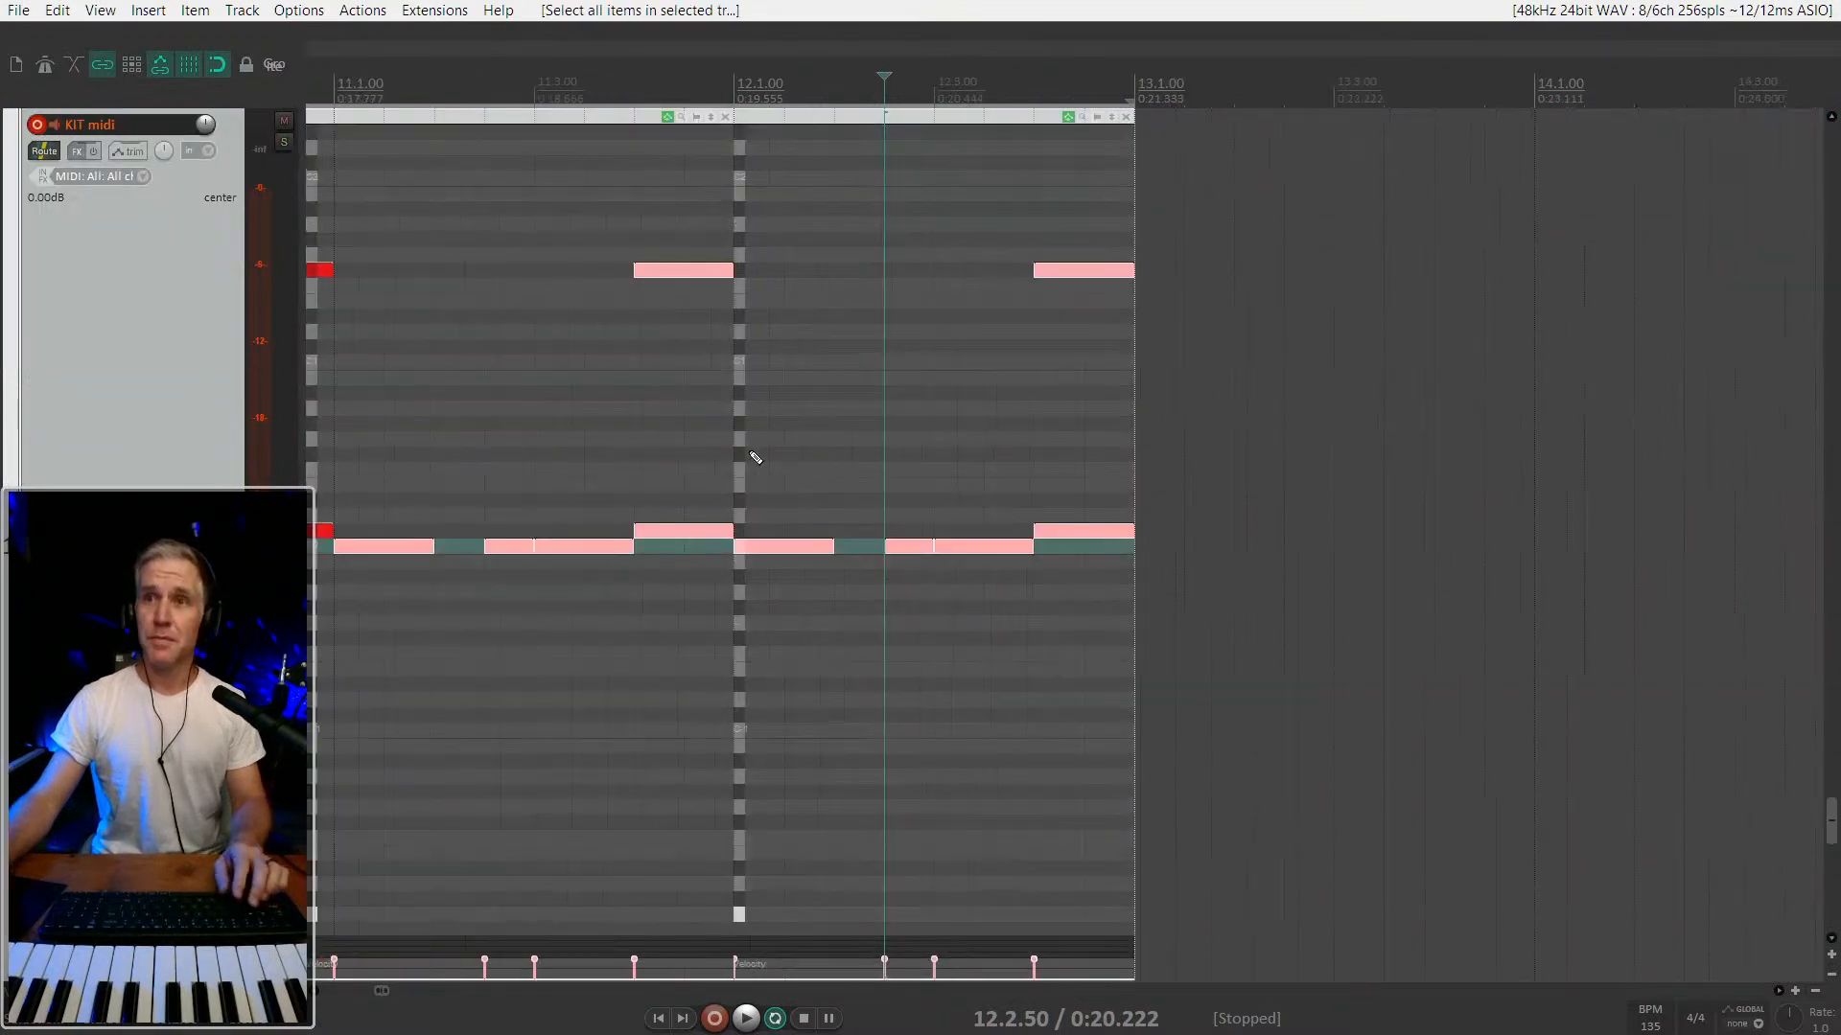
left_click(707, 433)
key("space")
key("space")
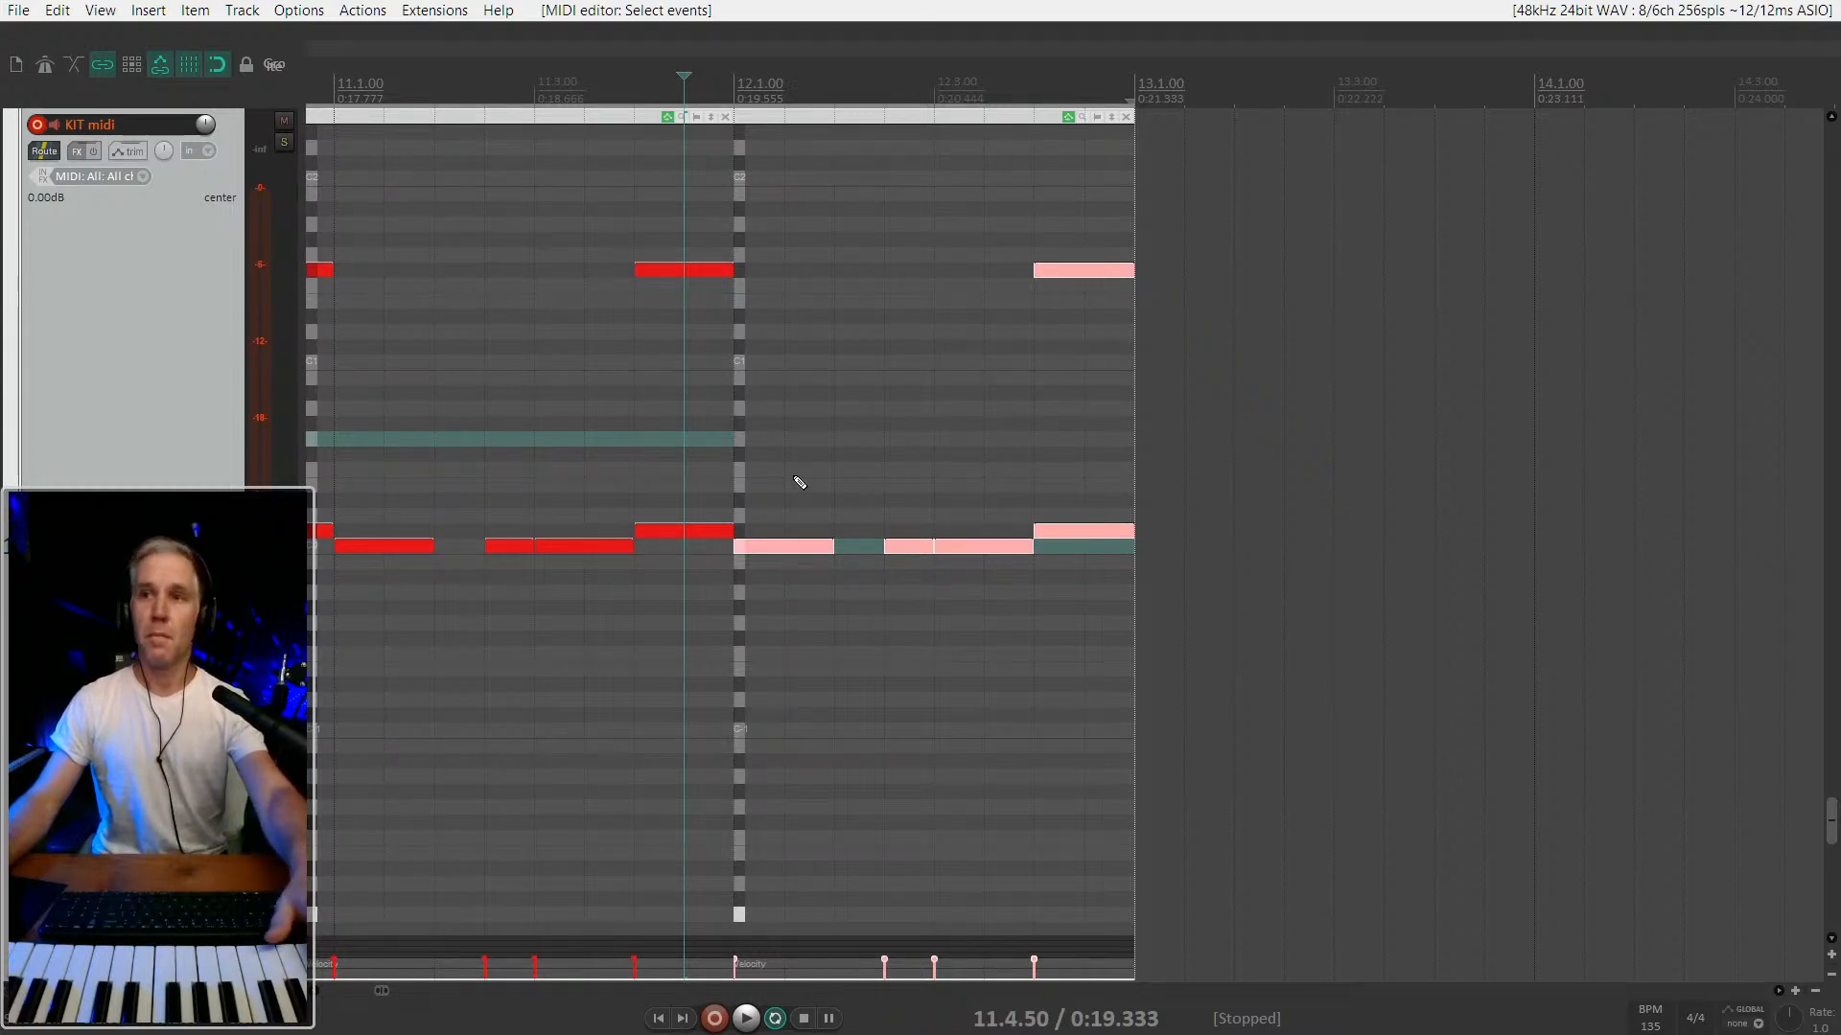
Insert a short note in bar 5 between the kick and upper note rows, place it at 5.1.50 and audition it.
left_click(891, 277)
scroll(971, 304, "down", 3)
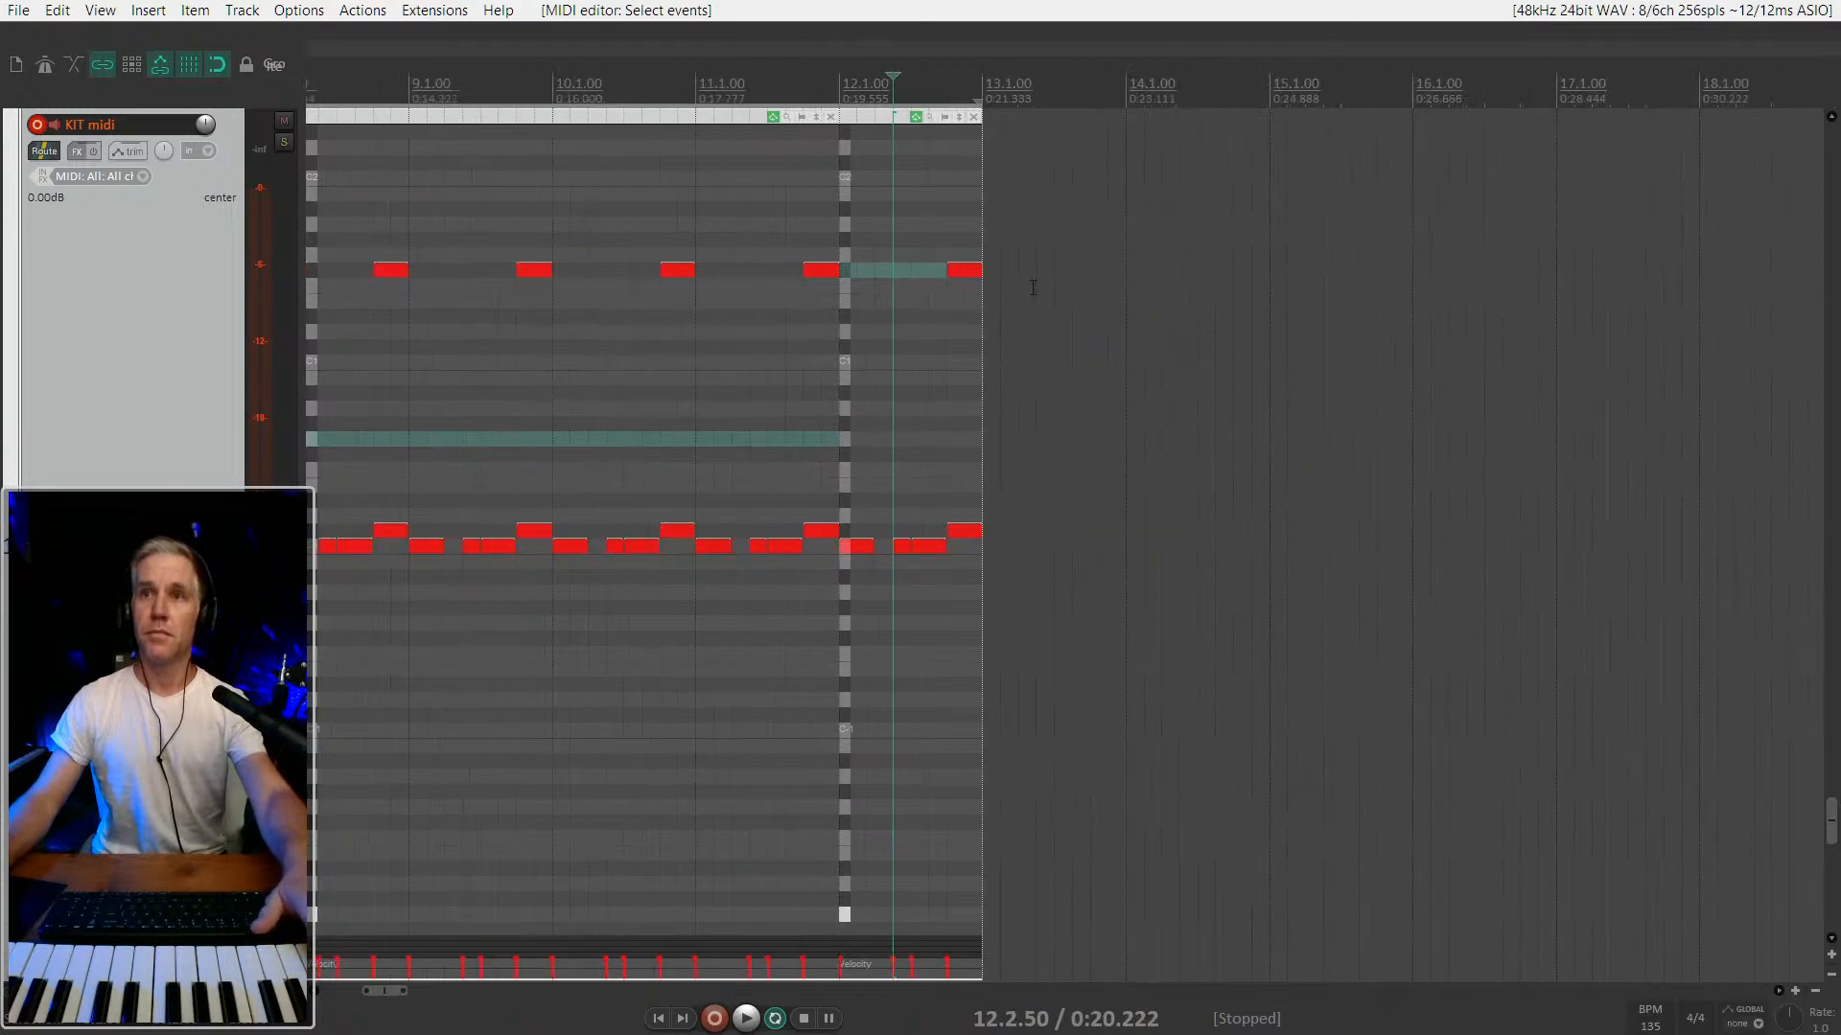
scroll(1005, 303, "down", 2)
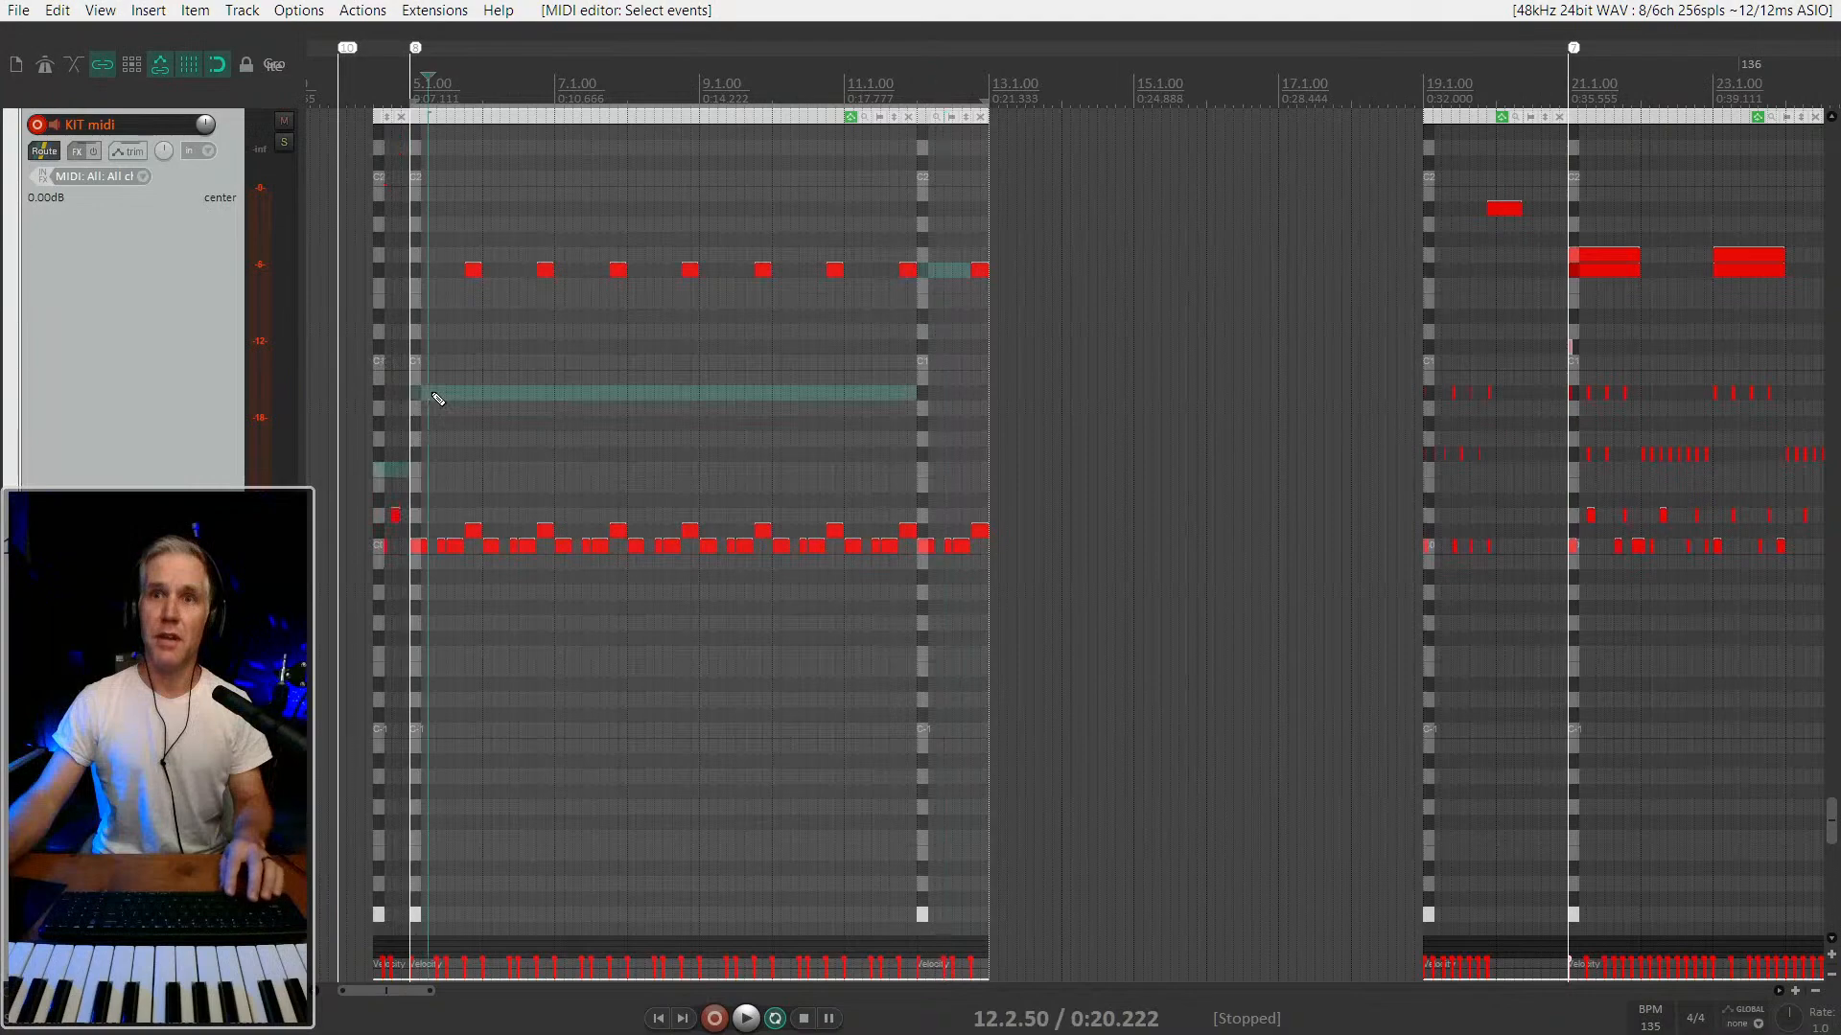
left_click(431, 396)
scroll(498, 411, "up", 4)
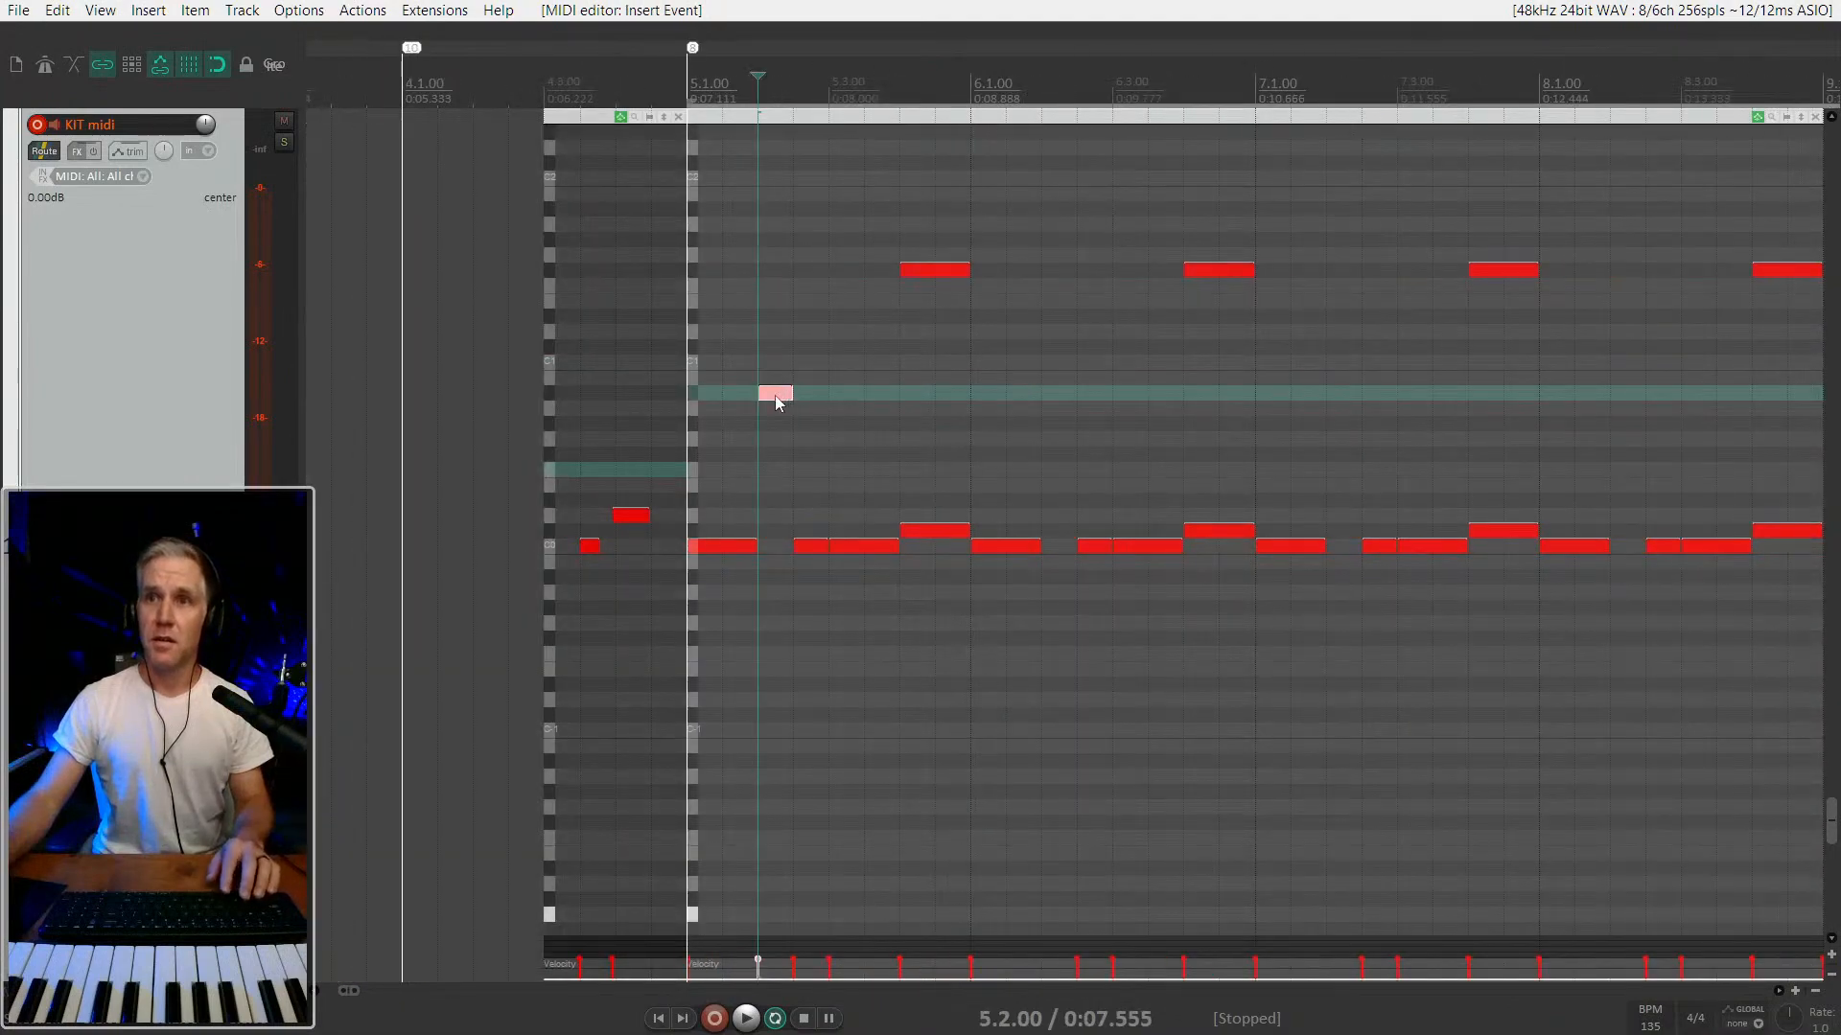
left_click(731, 415)
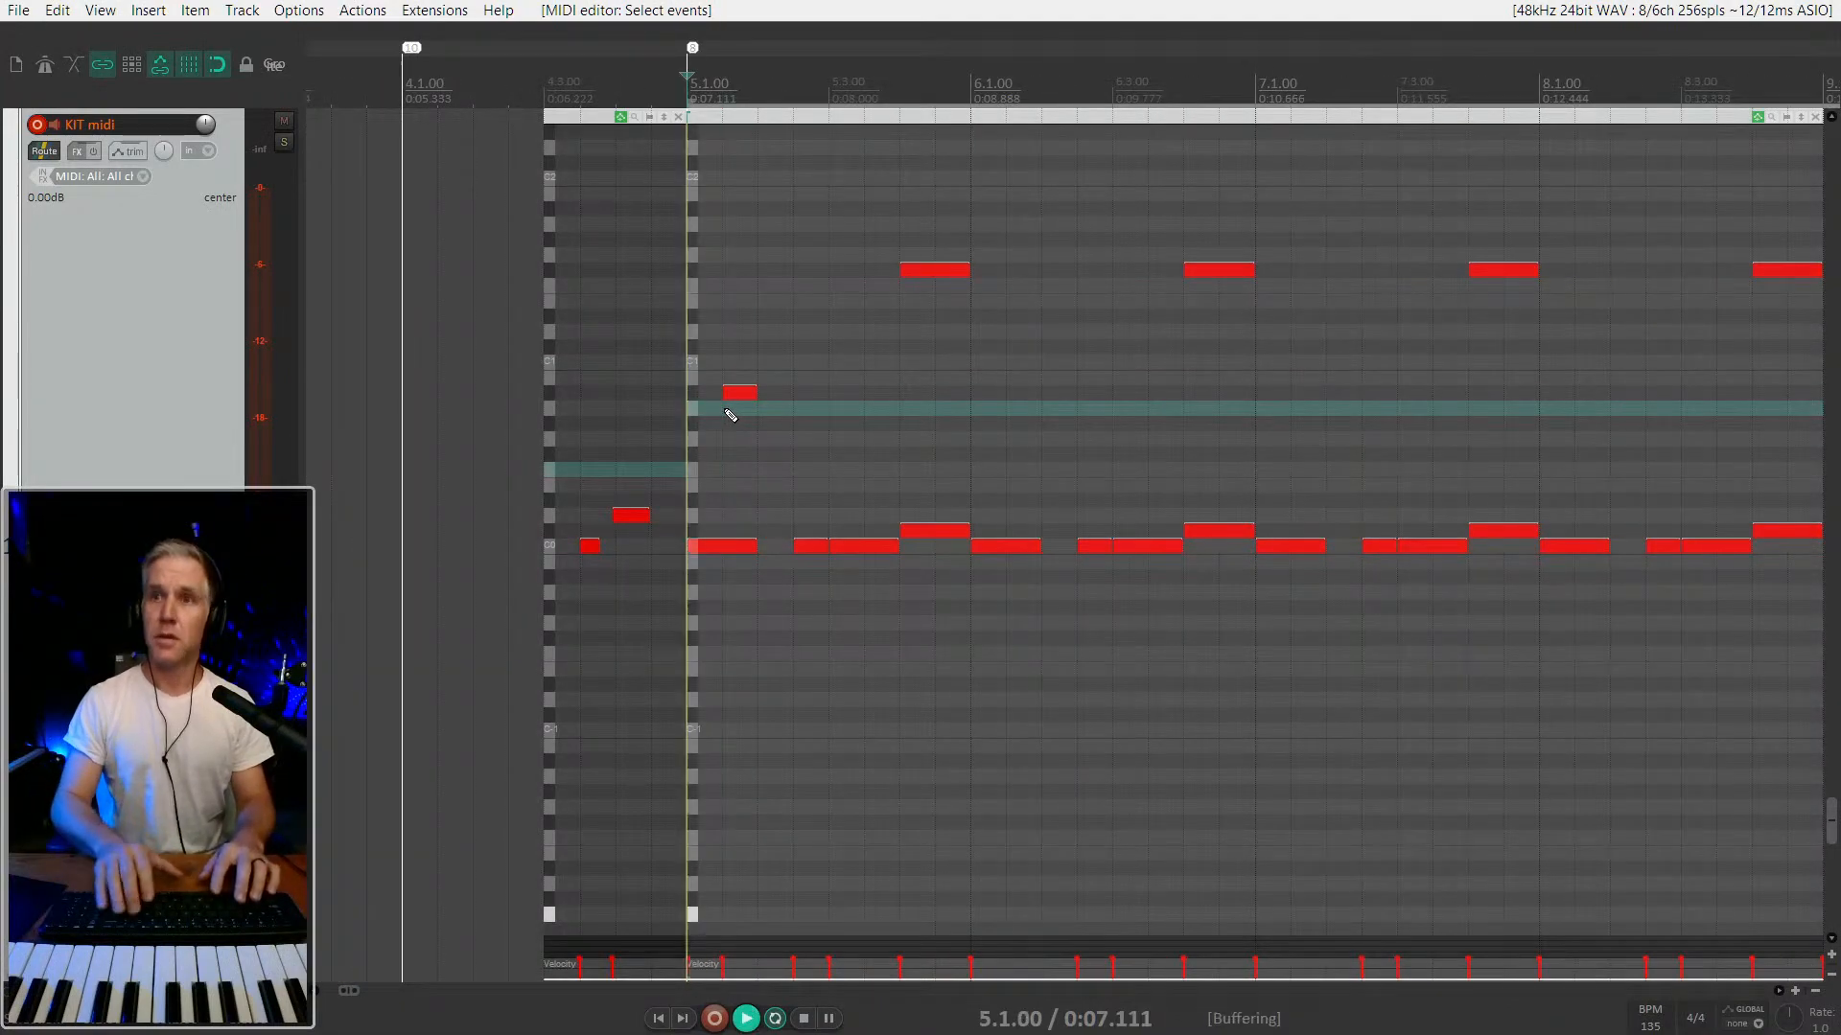
key("space")
Select the new short note in bar 5 and move it down four semitones.
left_click_drag(790, 363, 714, 434)
key("Down")
key("Down")
key("Down")
key("Down")
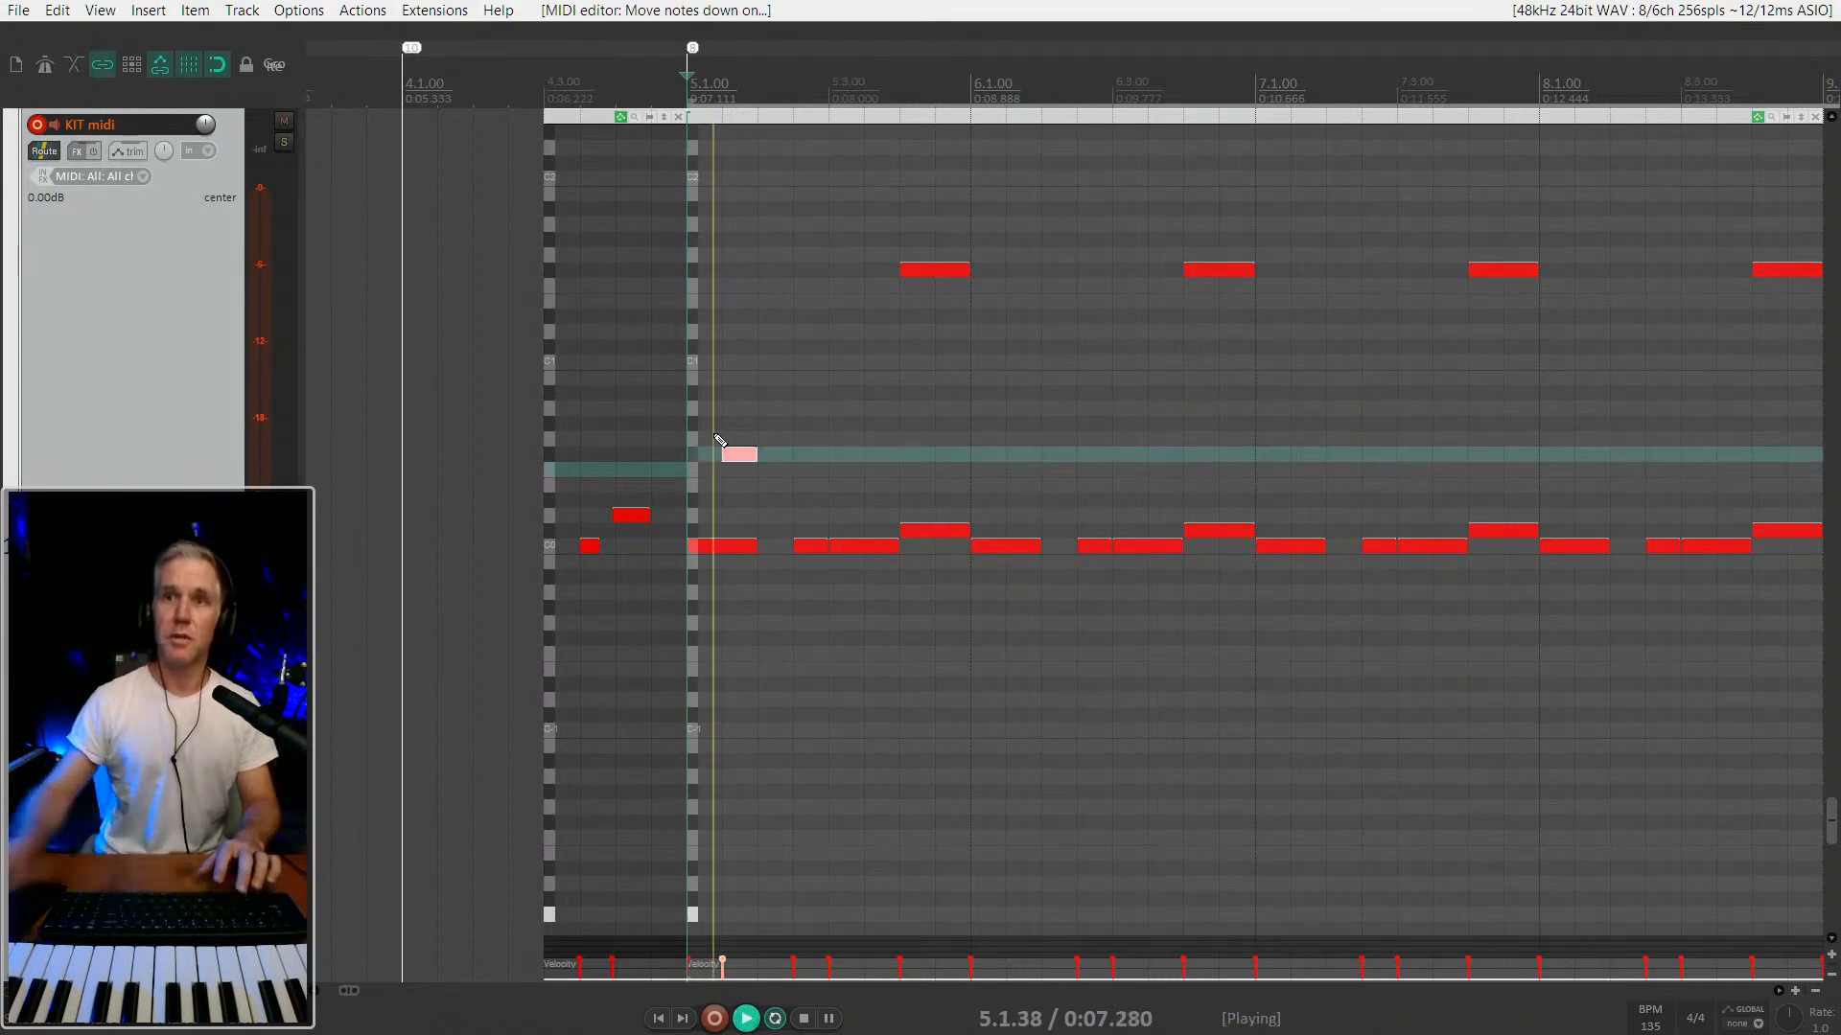
Place the short note on beat 2 of bar 5, copy it to beats 3 and 4, and audition the result.
scroll(740, 536, "up", 2)
key("space")
left_click_drag(759, 455, 856, 475)
scroll(1027, 444, "down", 2)
key("space")
key("ctrl+c")
key("ctrl+v")
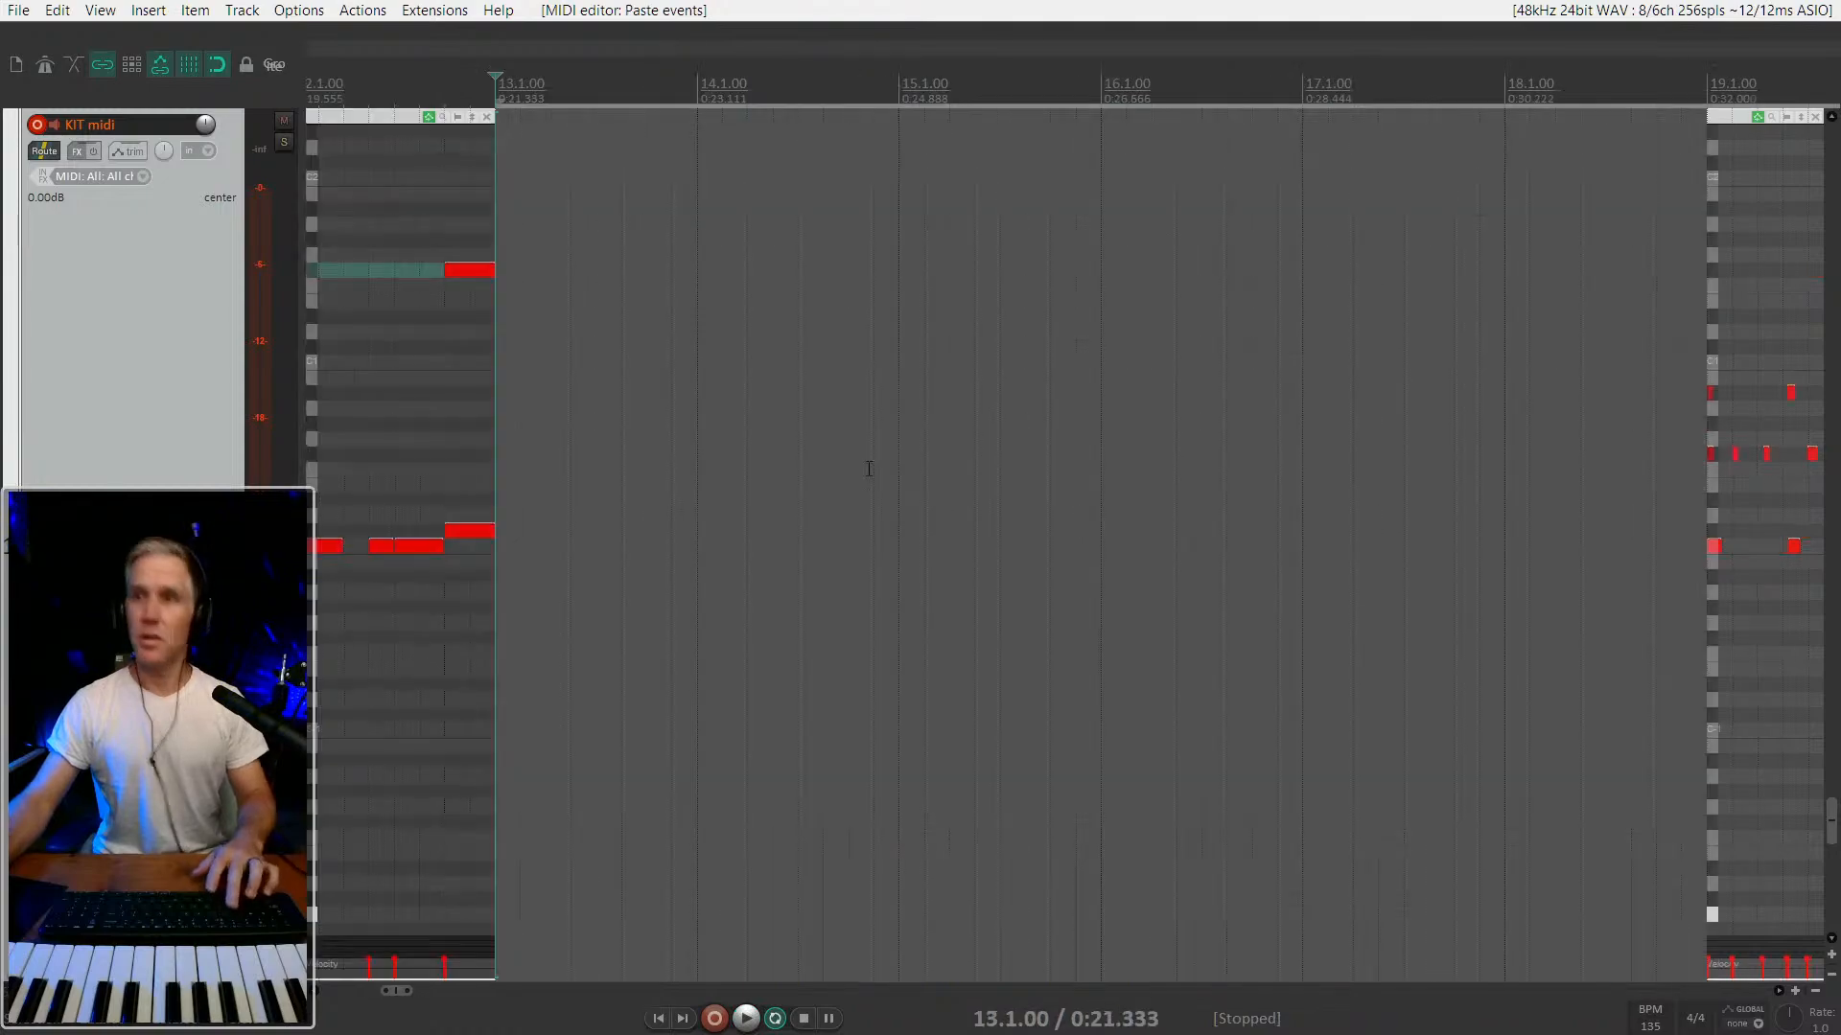
scroll(771, 450, "down", 2)
key("ctrl+z")
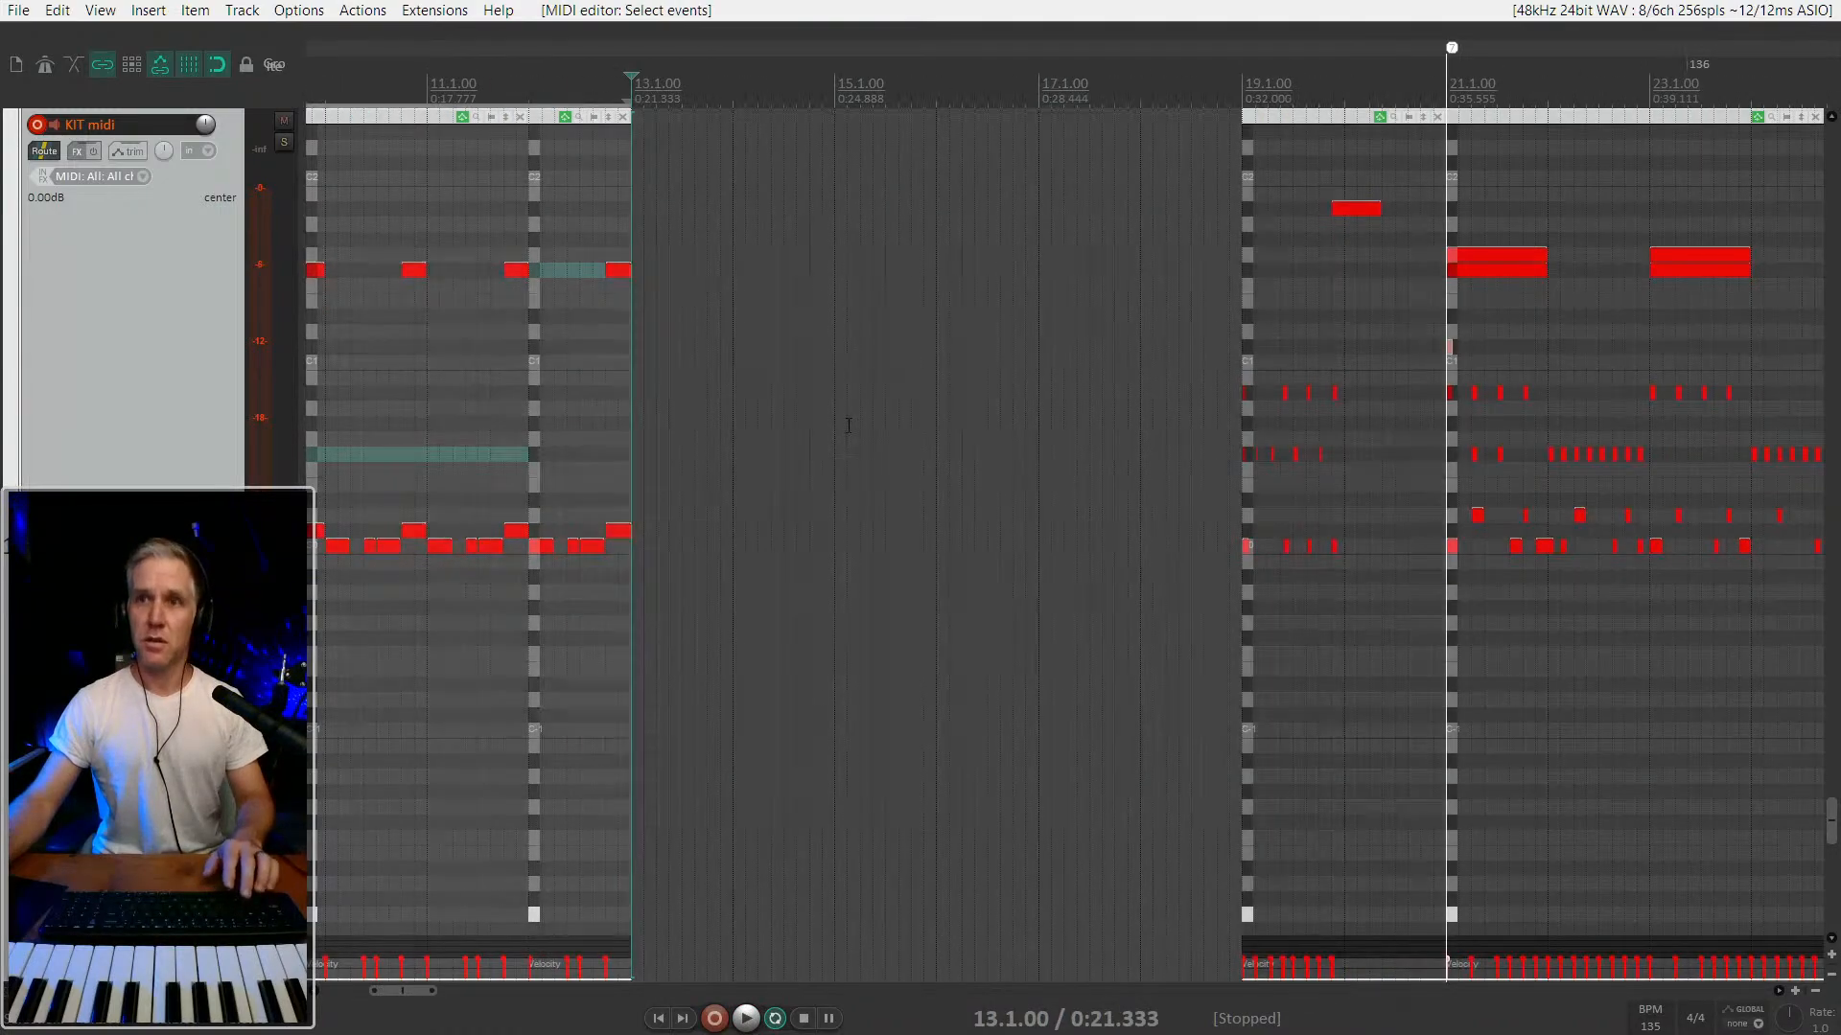
Copy the three short notes from bar 5 into bar 6 and place the copies starting at 6.1.50.
scroll(850, 425, "down", 3)
scroll(566, 442, "up", 2)
scroll(159, 470, "up", 3)
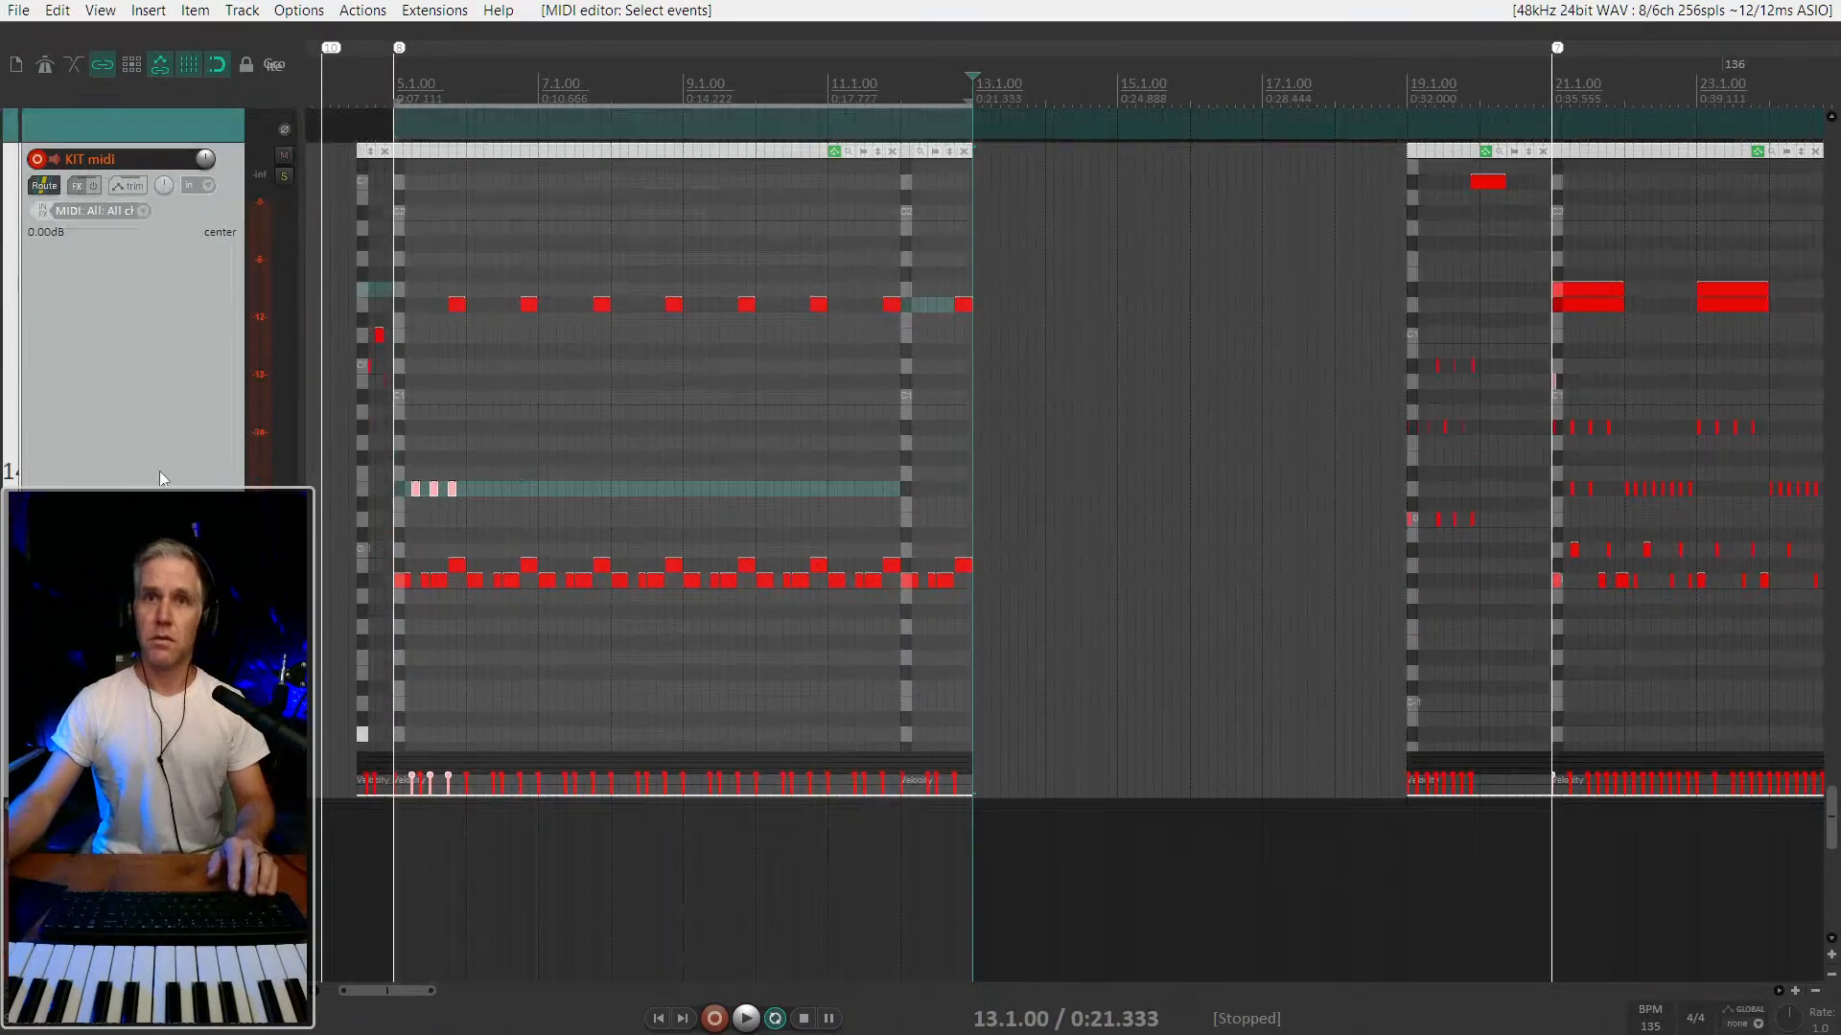
scroll(834, 497, "up", 2)
scroll(159, 536, "up", 4)
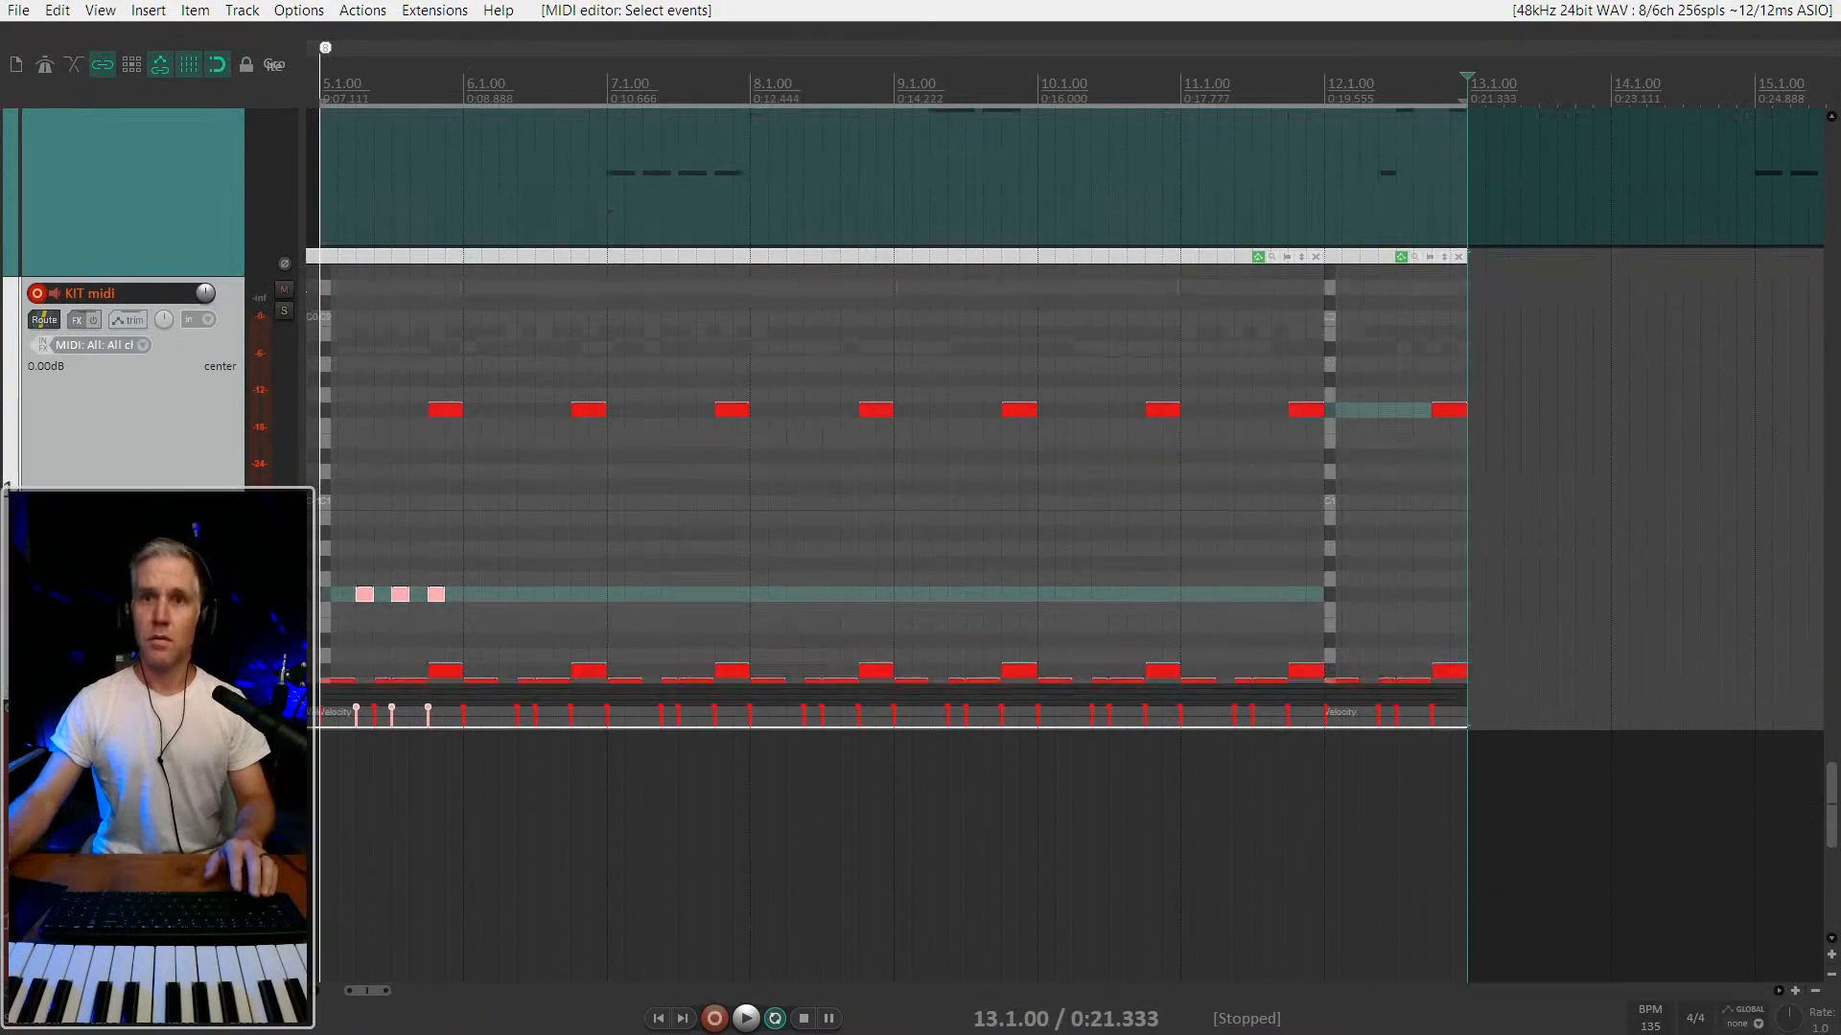
scroll(463, 437, "up", 3)
scroll(885, 437, "left", 3)
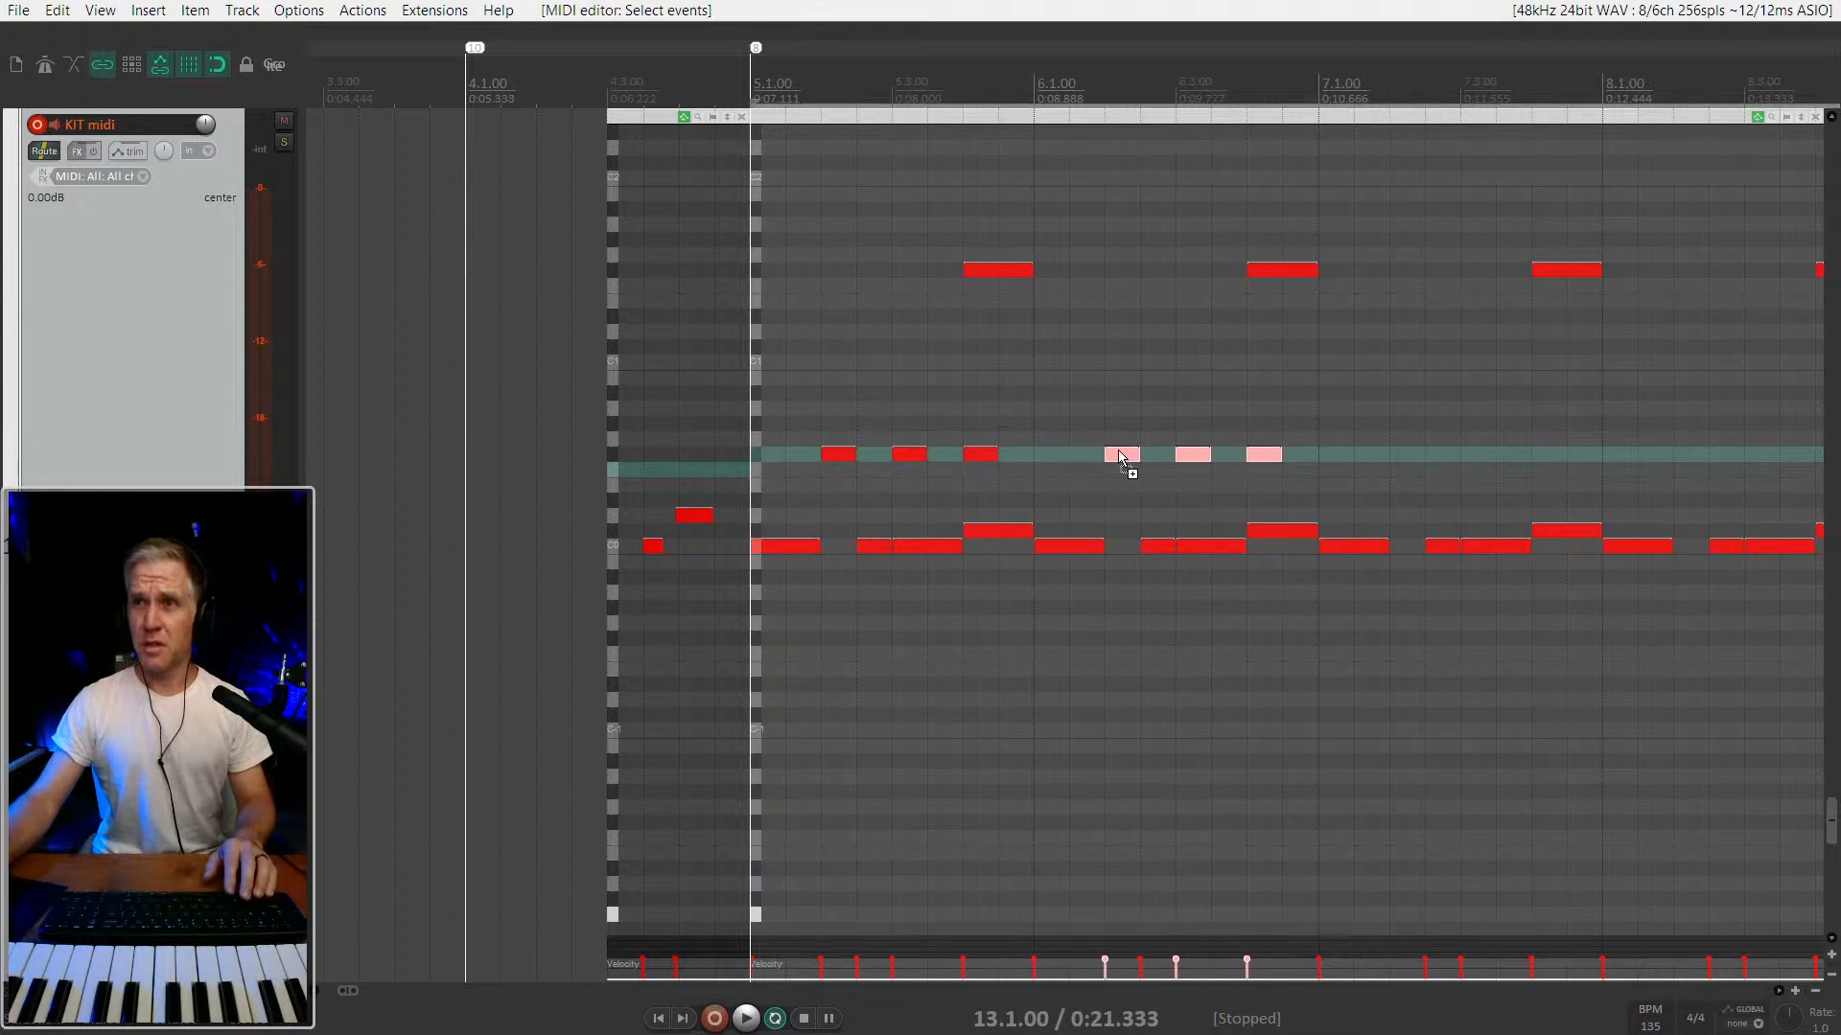
scroll(1099, 449, "down", 3)
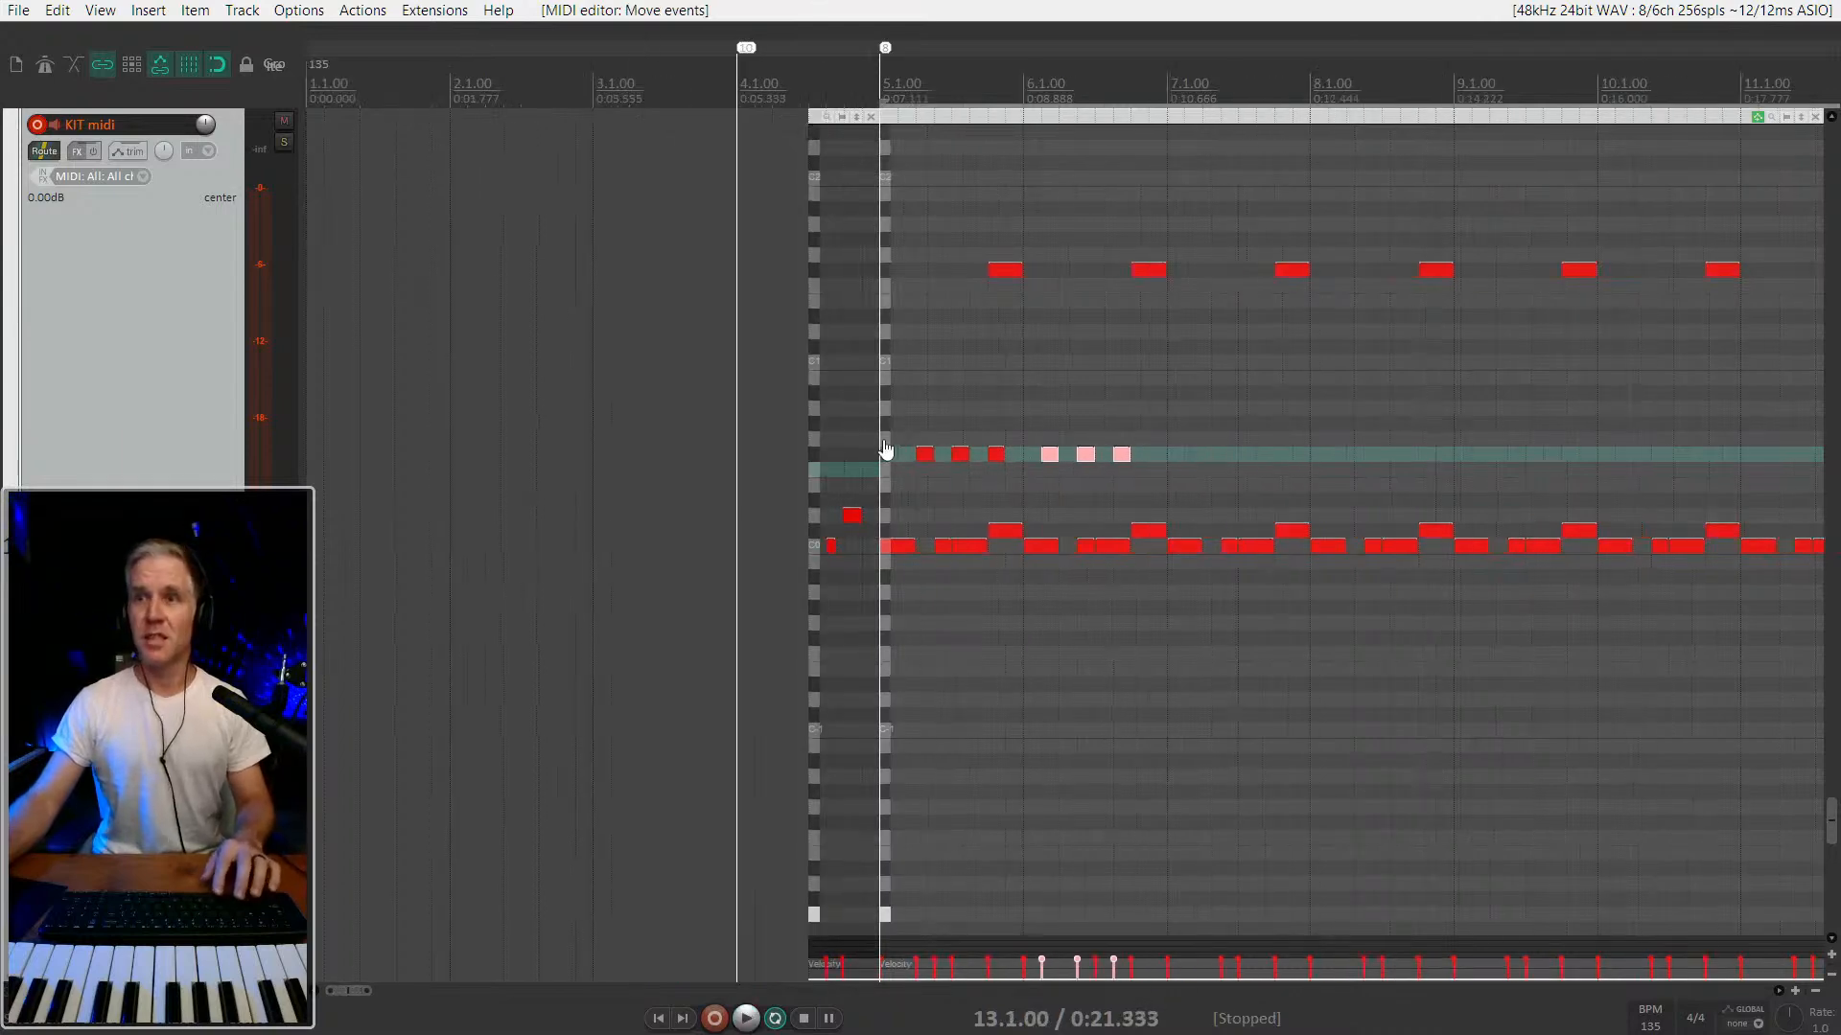
Audition the drum part, jumping between playback positions and starting again from 4.4.50, just before bar 5.
key("space")
key("space")
key("[")
key("[")
key("]")
key("]")
key("space")
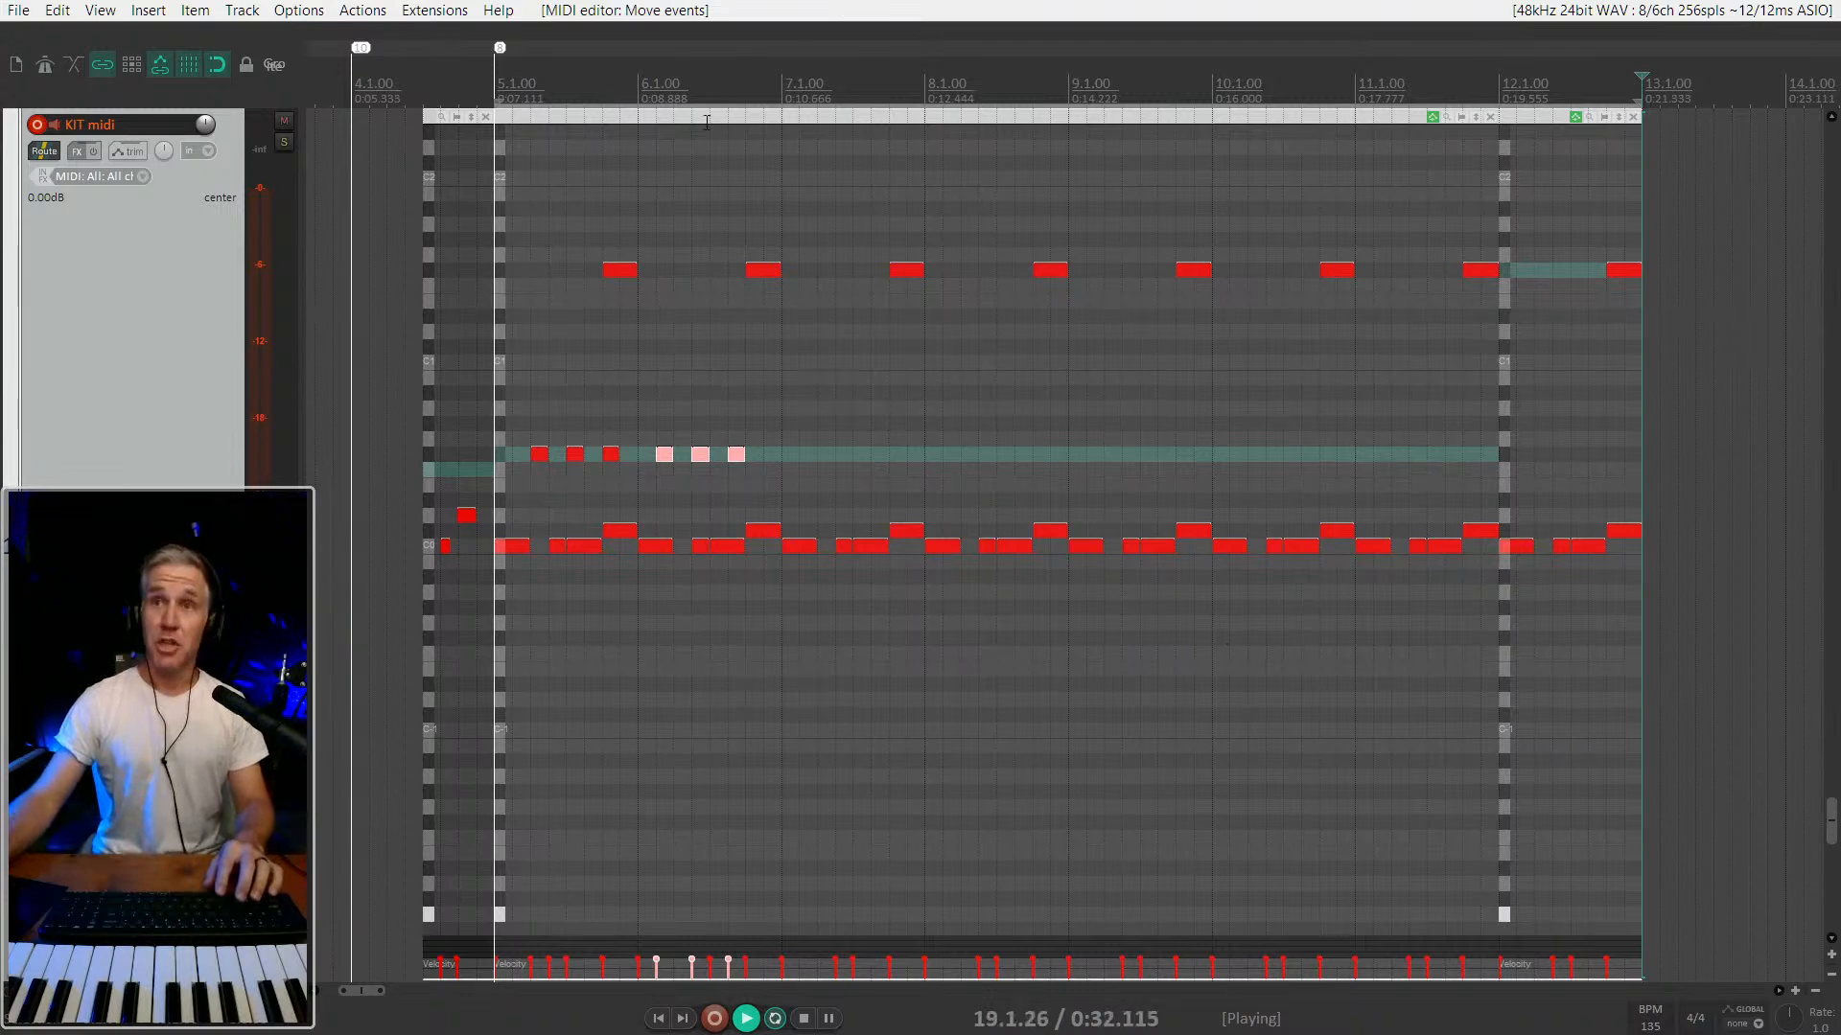
left_click(489, 418)
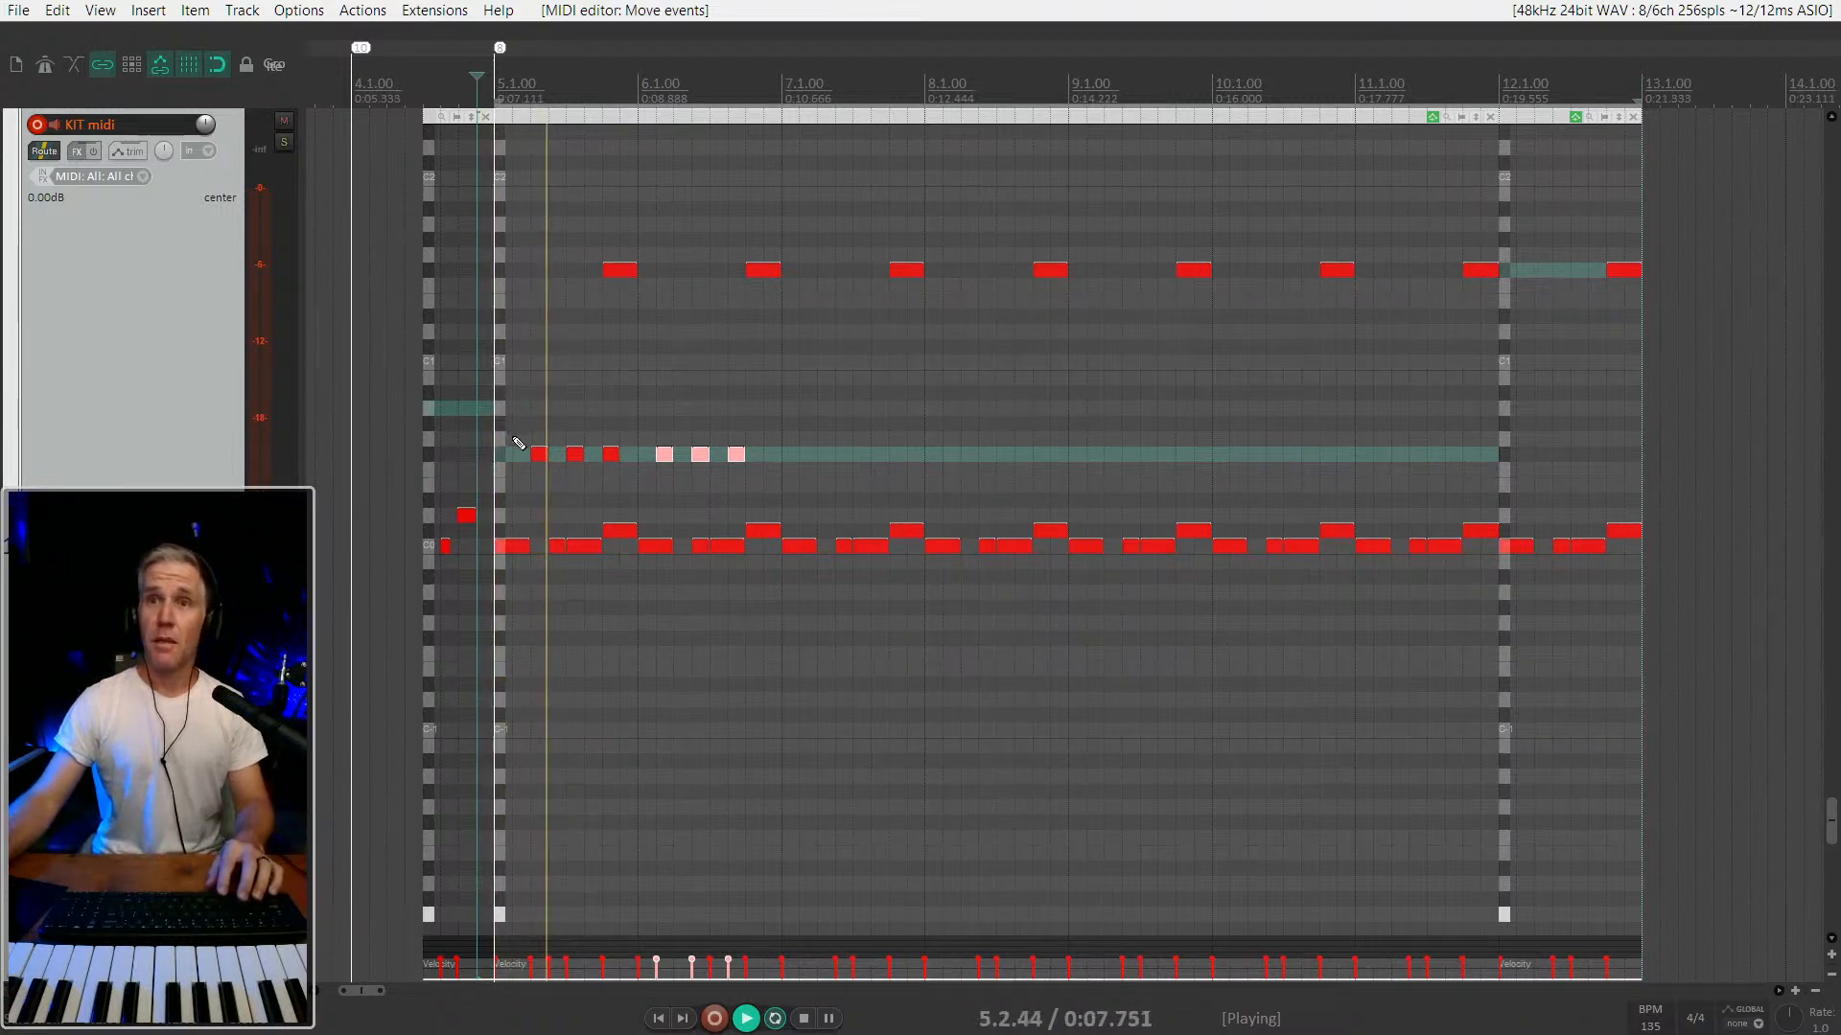
Move the bar 6 short notes onto beats 2, 3 and 4, and copy the short-note pattern across bars 7 to 11.
left_click_drag(764, 438, 499, 458)
left_click_drag(654, 457, 685, 456)
key("space")
left_click_drag(506, 447, 508, 456)
left_click_drag(941, 457, 1048, 455)
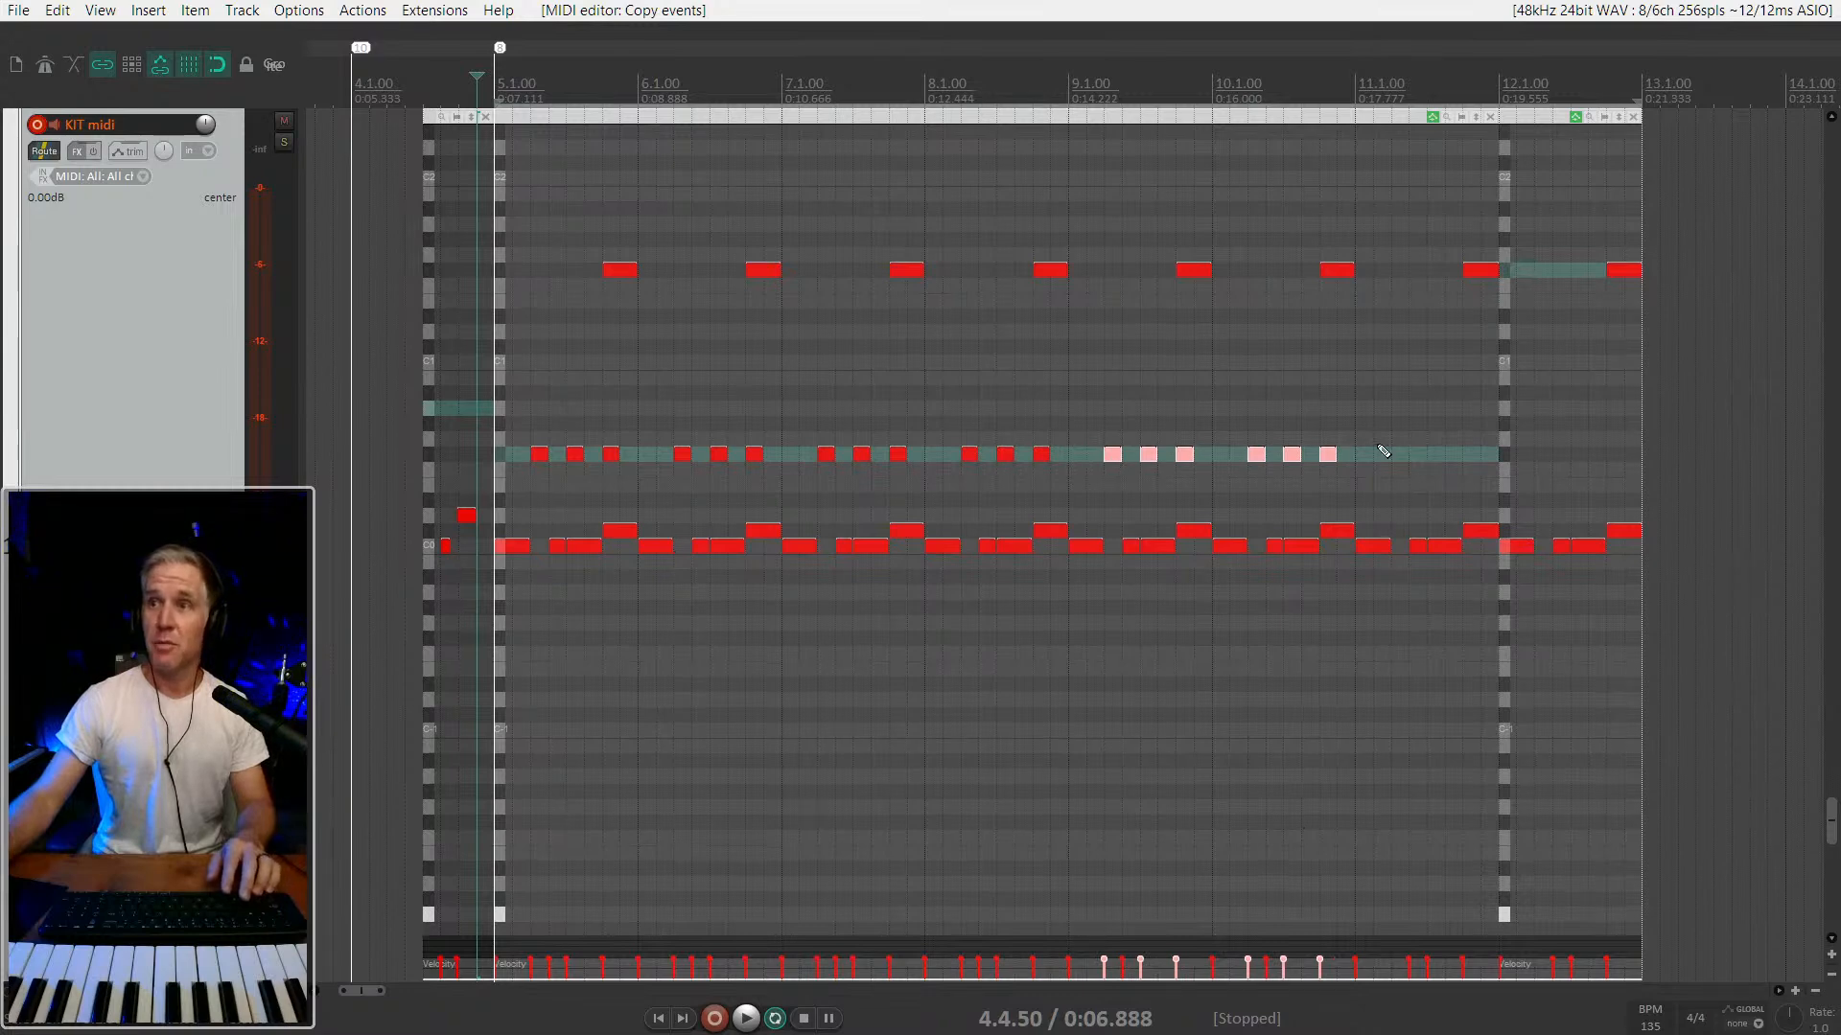
left_click_drag(1246, 468, 1415, 457)
key("space")
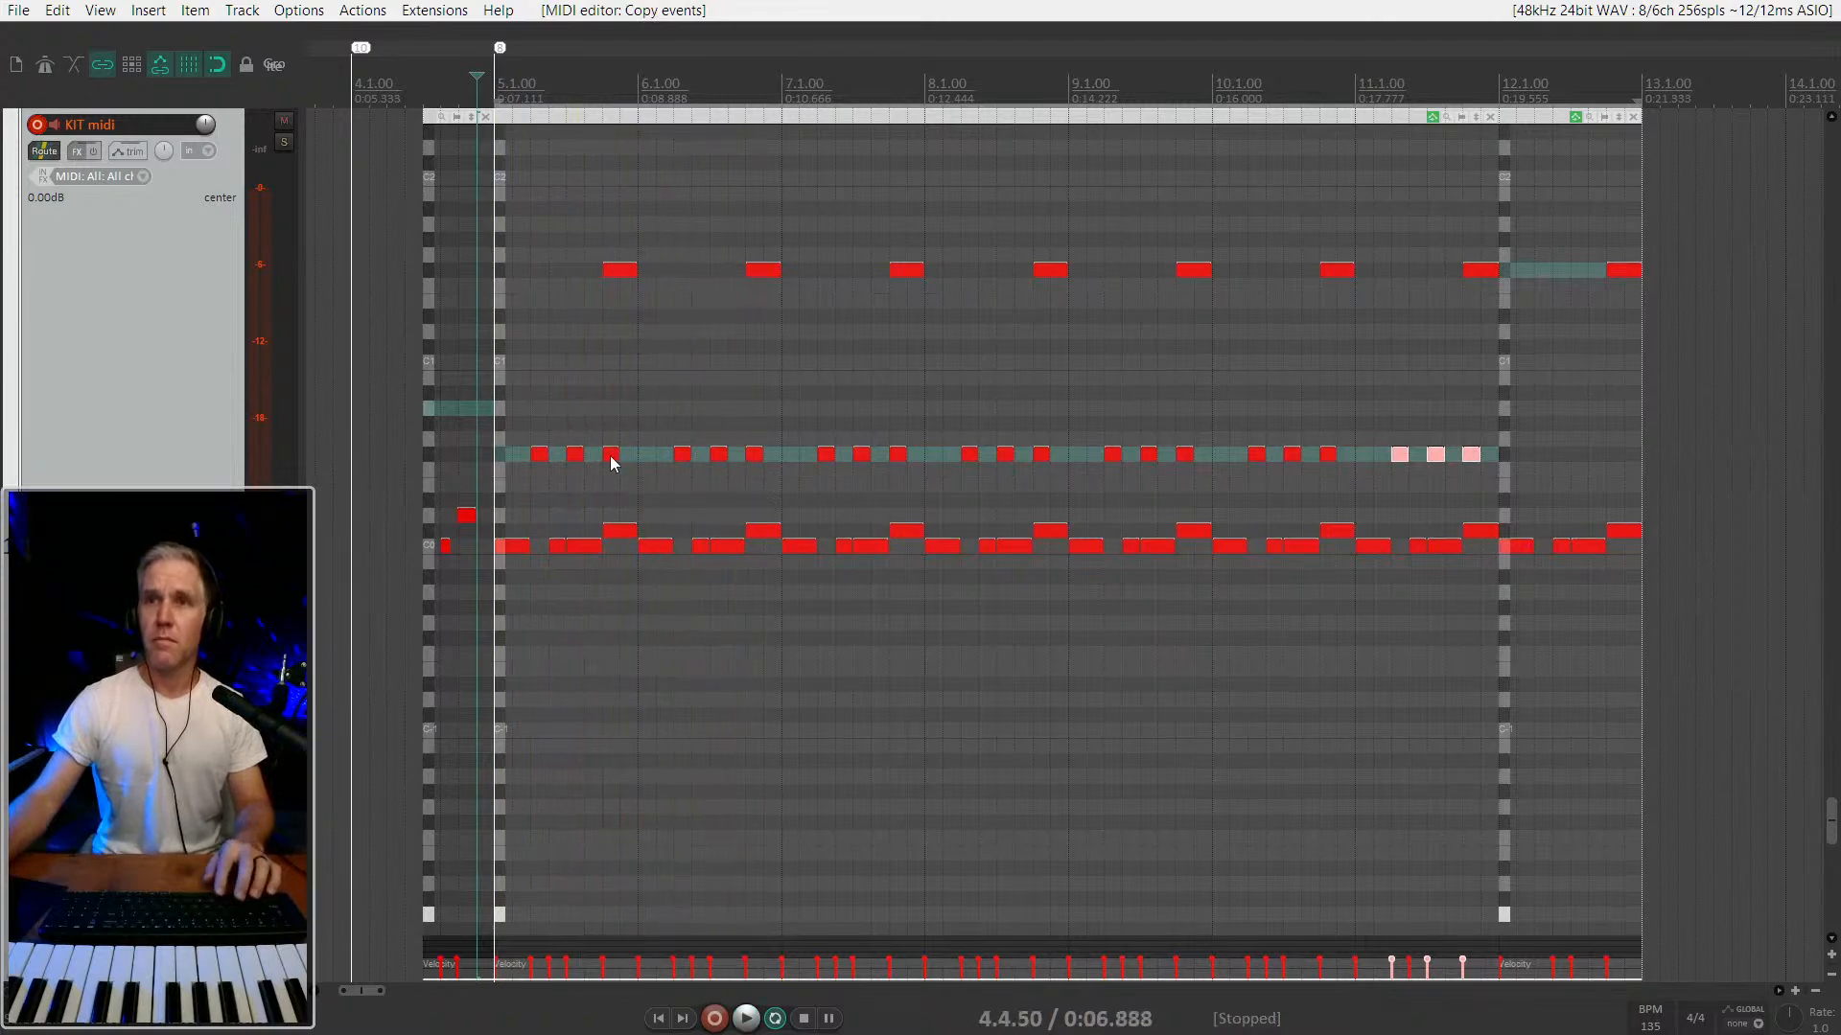
Move the second short note in bar 5 half a beat earlier, to 5.2.50, while auditioning the bar.
scroll(611, 457, "up", 2)
key("space")
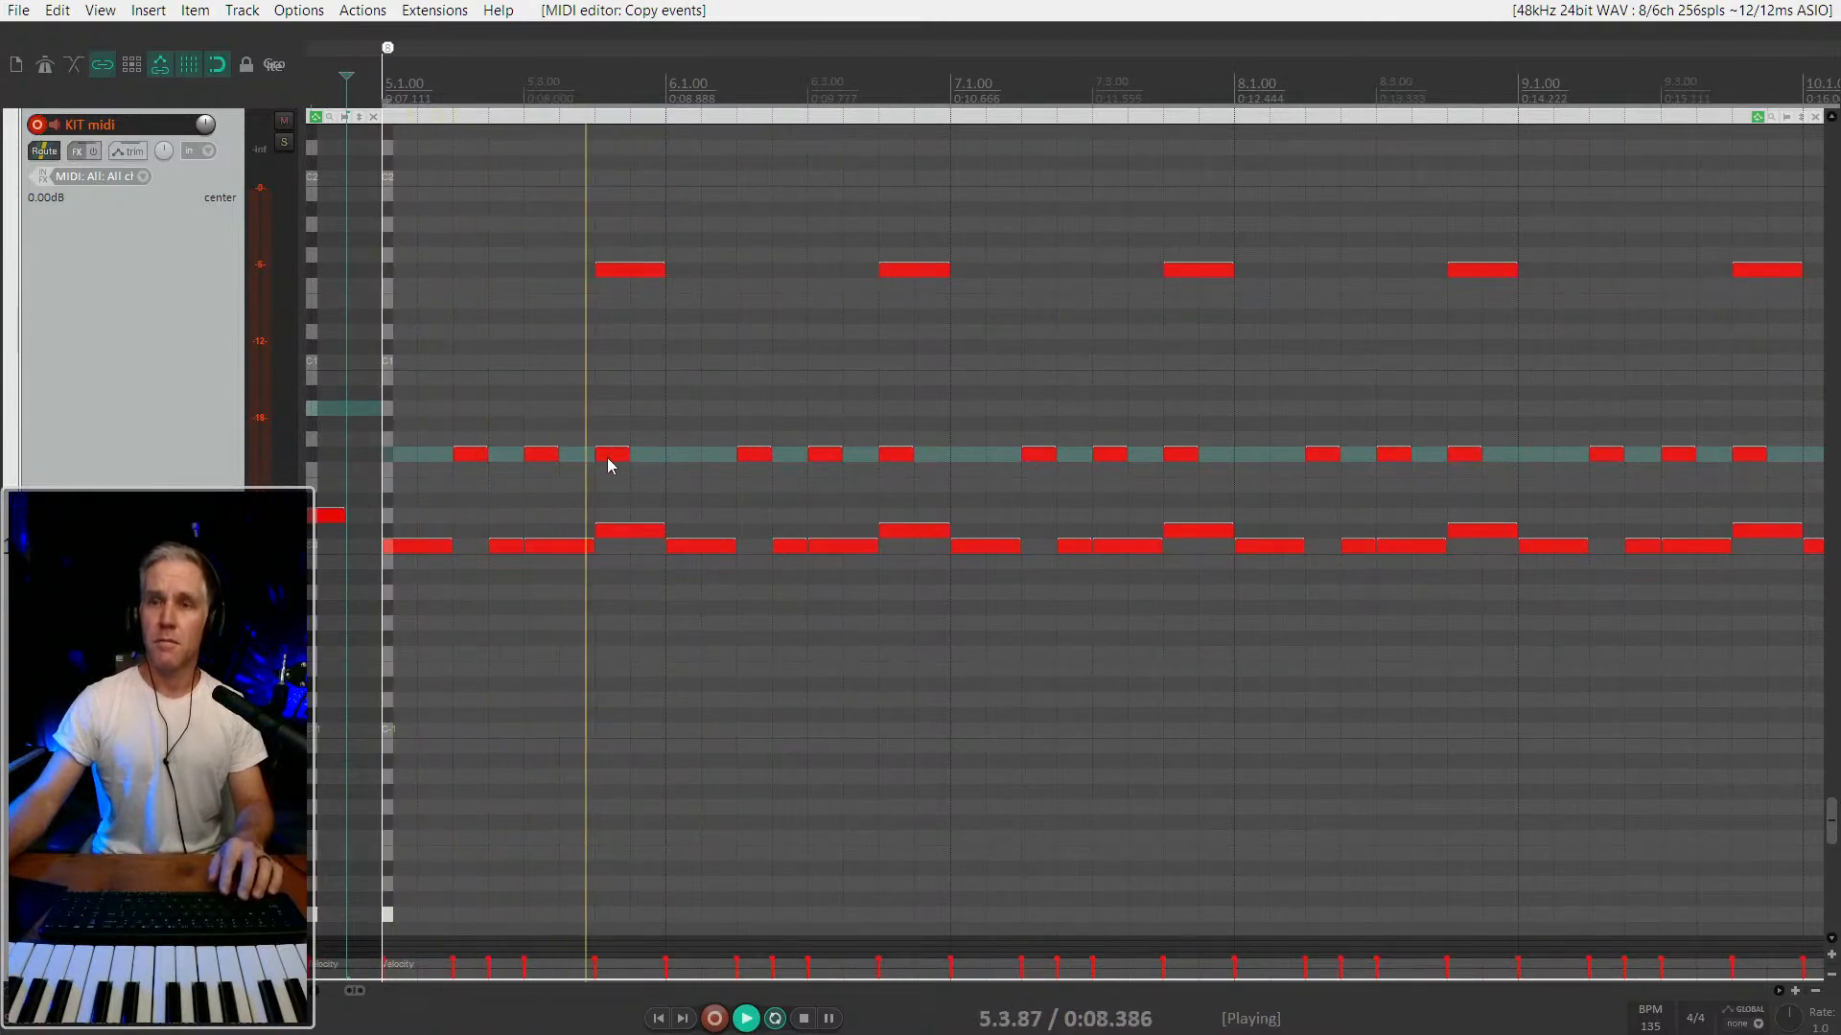
scroll(599, 457, "down", 2)
left_click(588, 456)
scroll(592, 457, "up", 3)
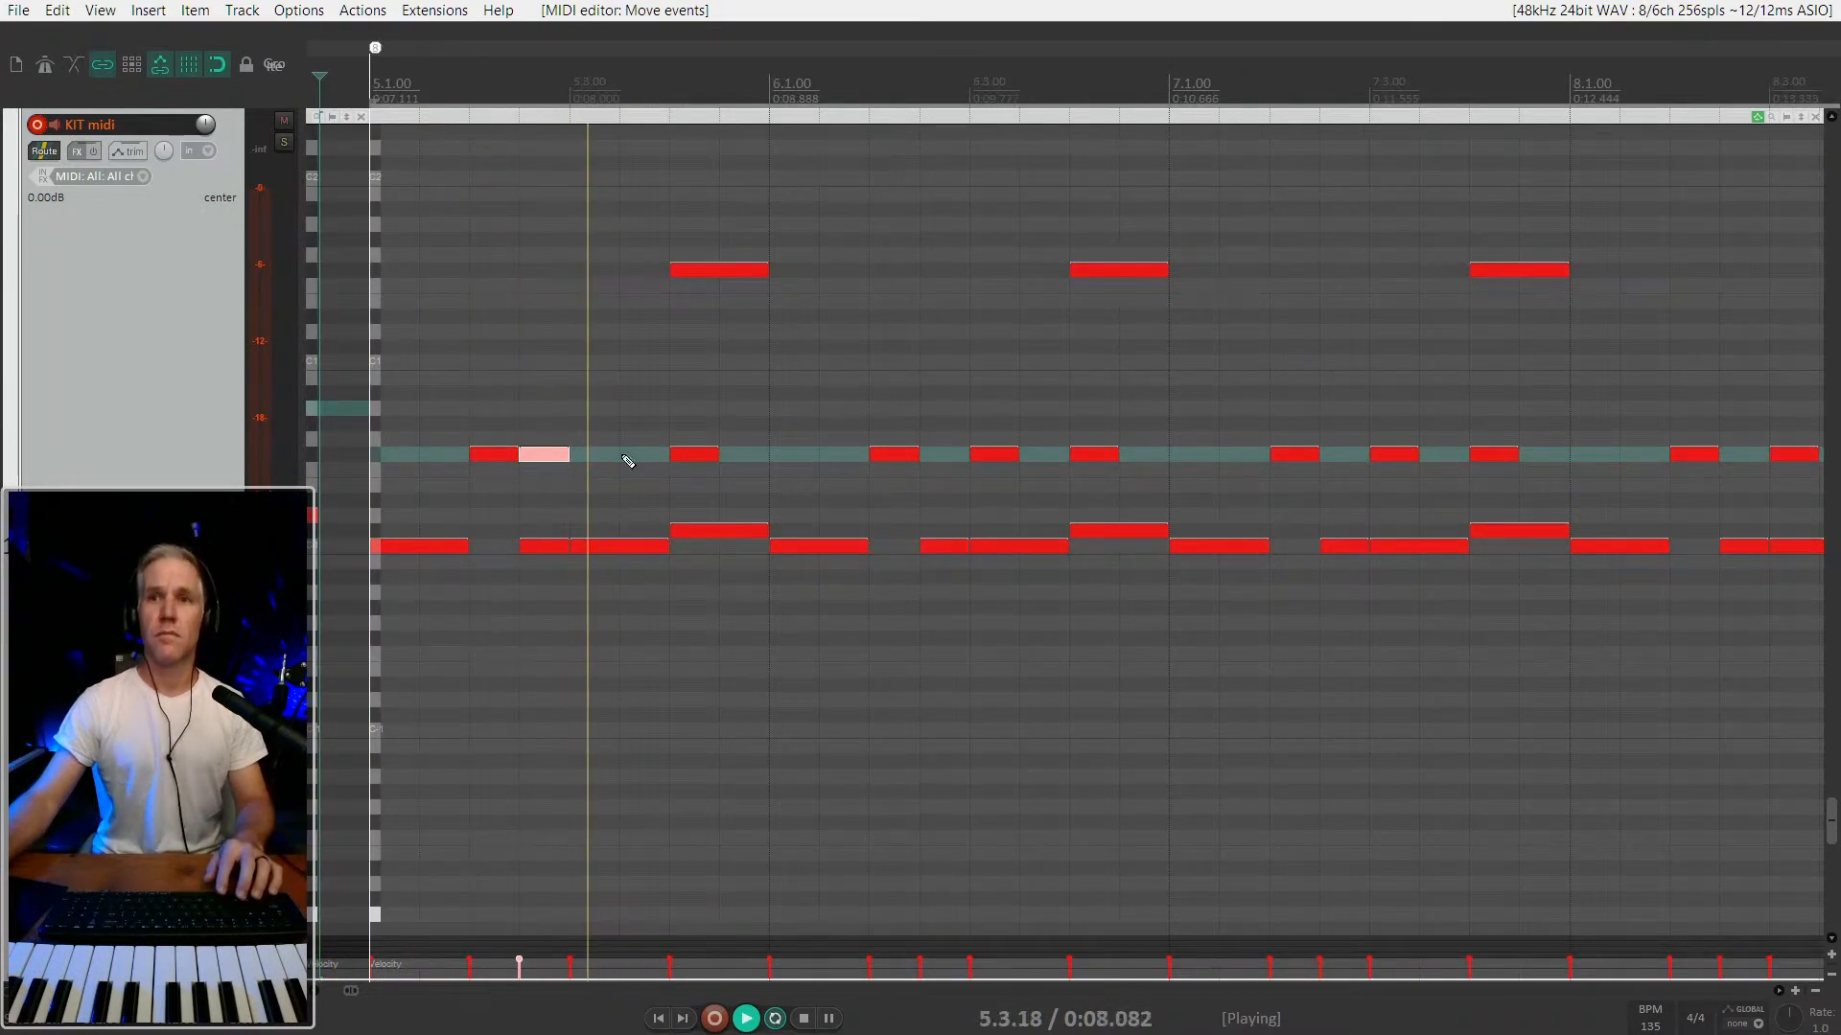
scroll(723, 474, "down", 1)
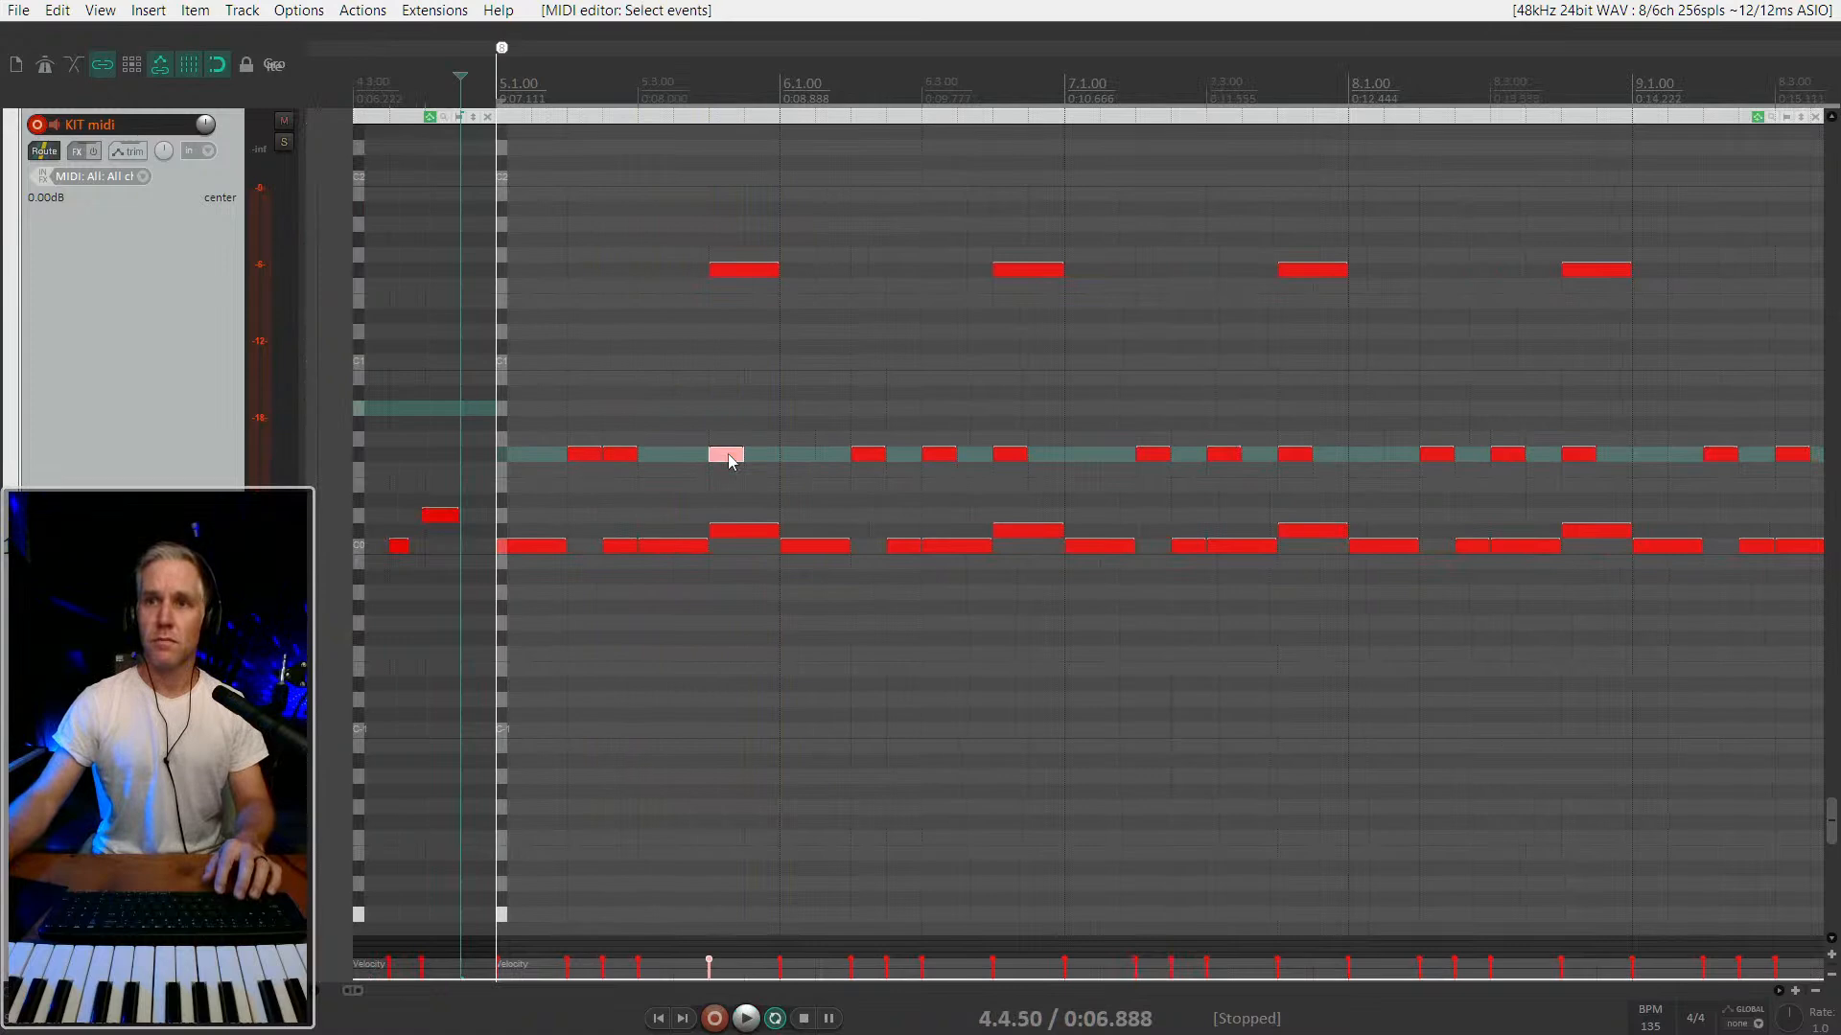
Raise the beat 4 short note in bar 5 by four semitones, shift it to 5.4.50 and audition it.
left_click_drag(731, 460, 736, 396)
key("space")
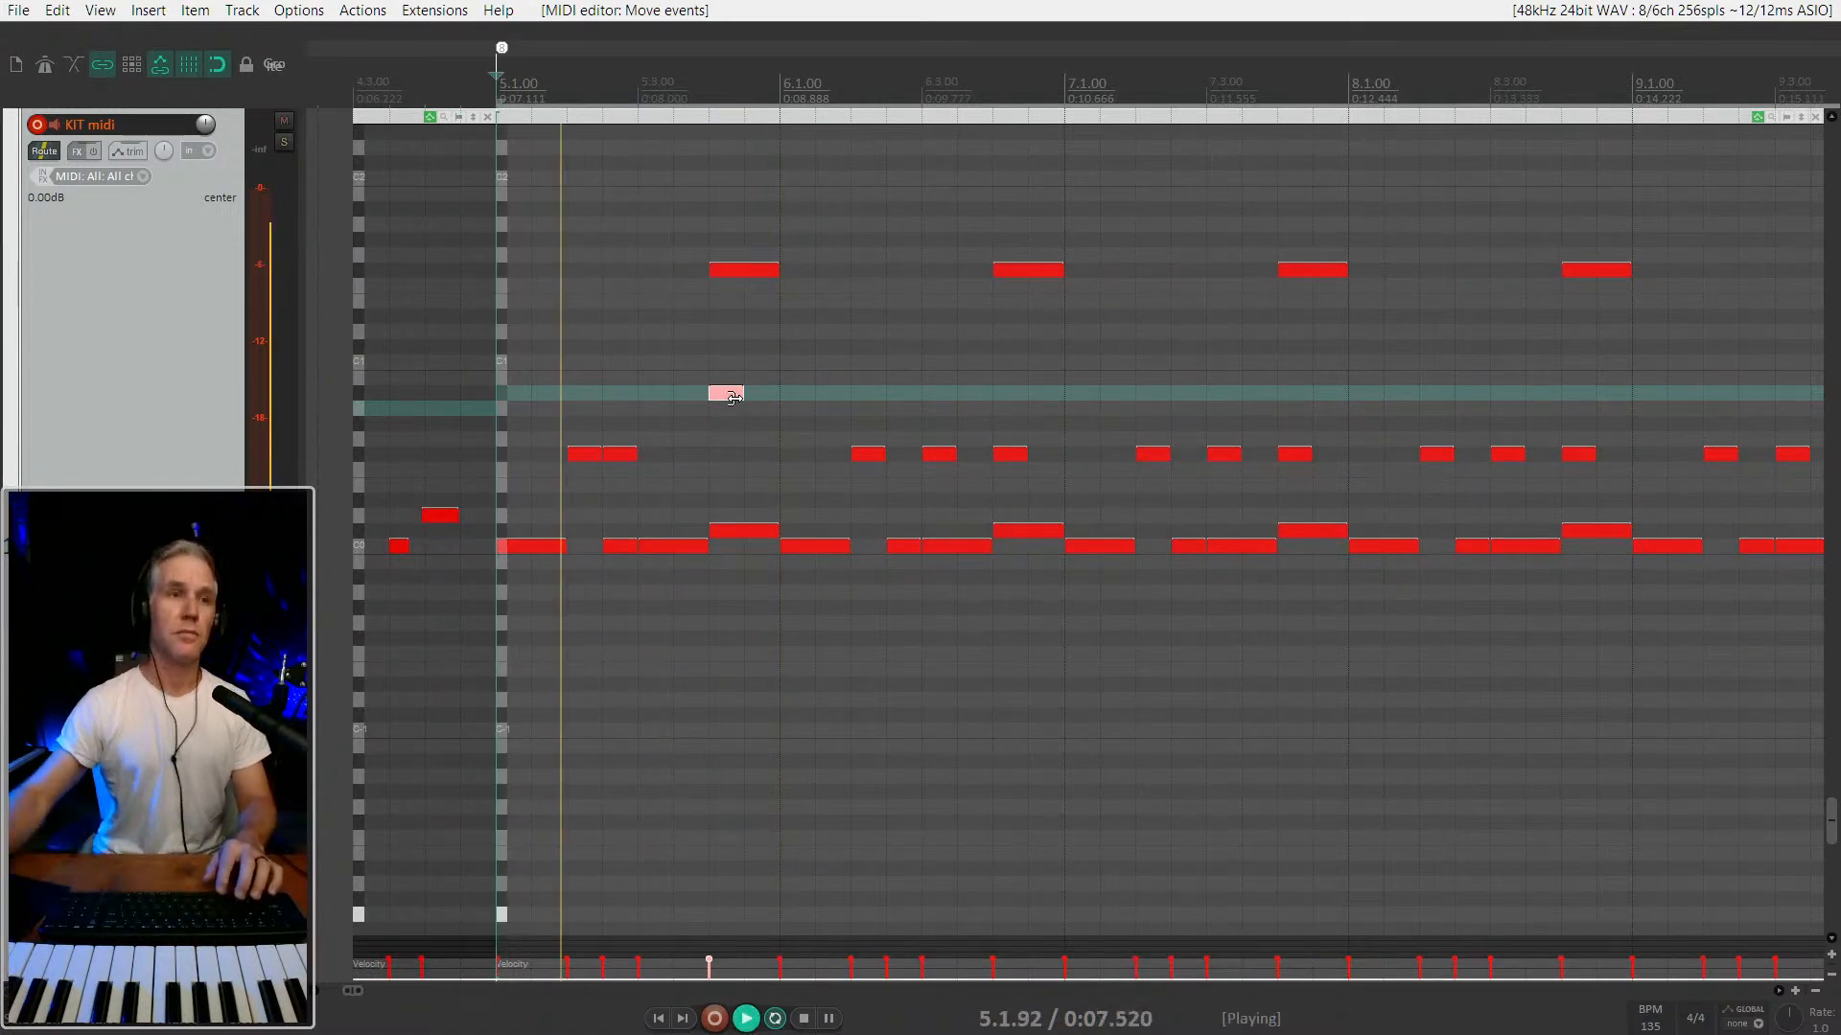
scroll(755, 479, "down", 2)
scroll(759, 439, "up", 2)
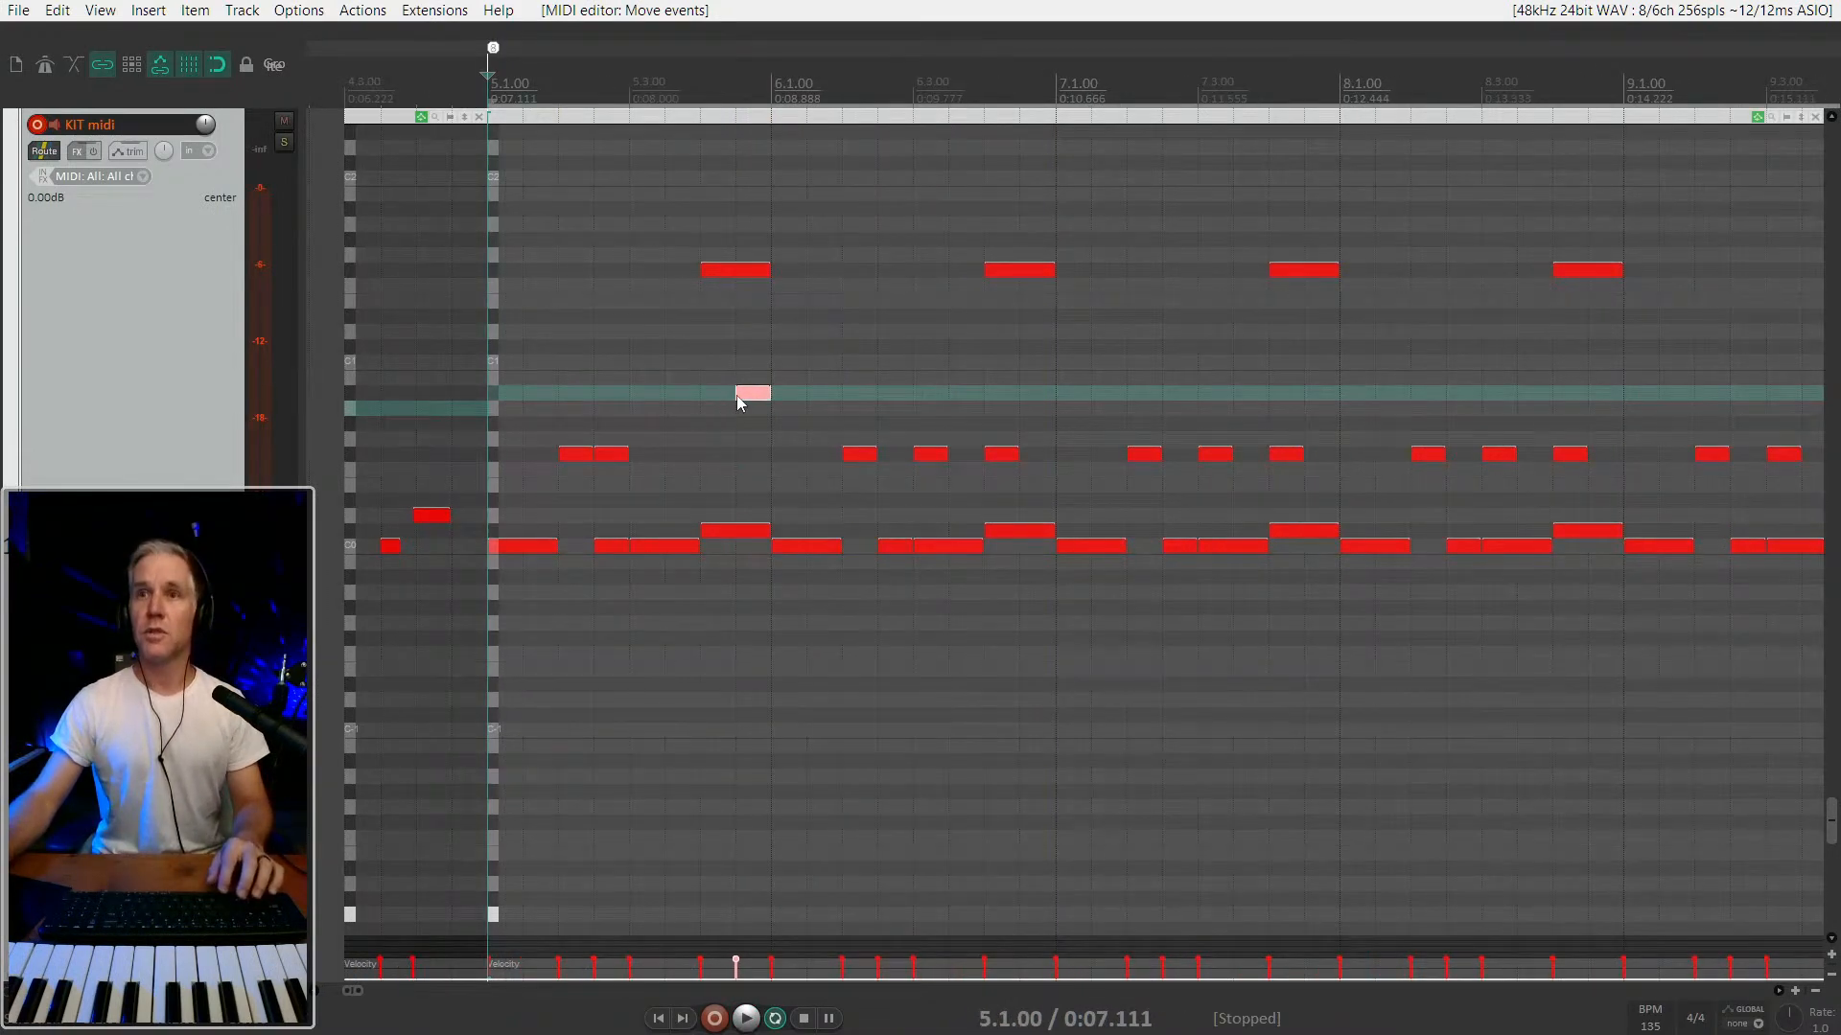
key("space")
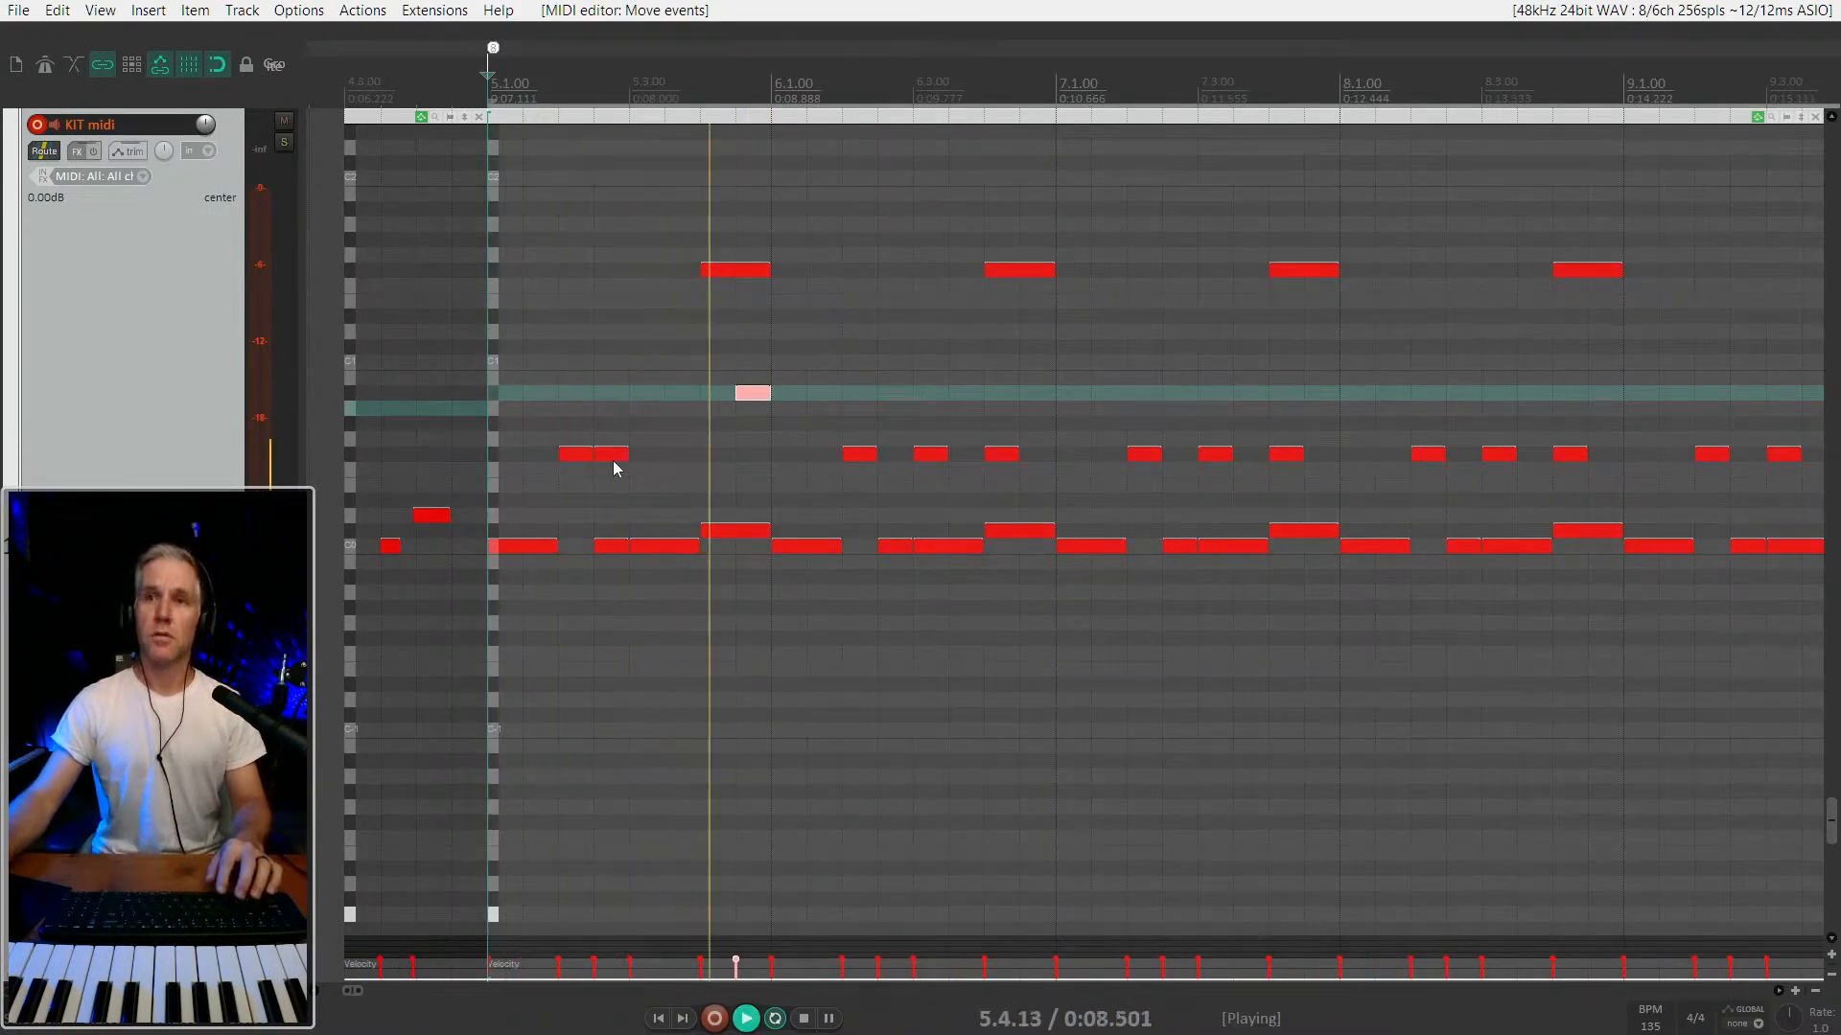
Put the second short note in bar 5 on beat 3 and add another in the same row at 6.1.00.
left_click(653, 457)
left_click_drag(655, 457, 792, 462)
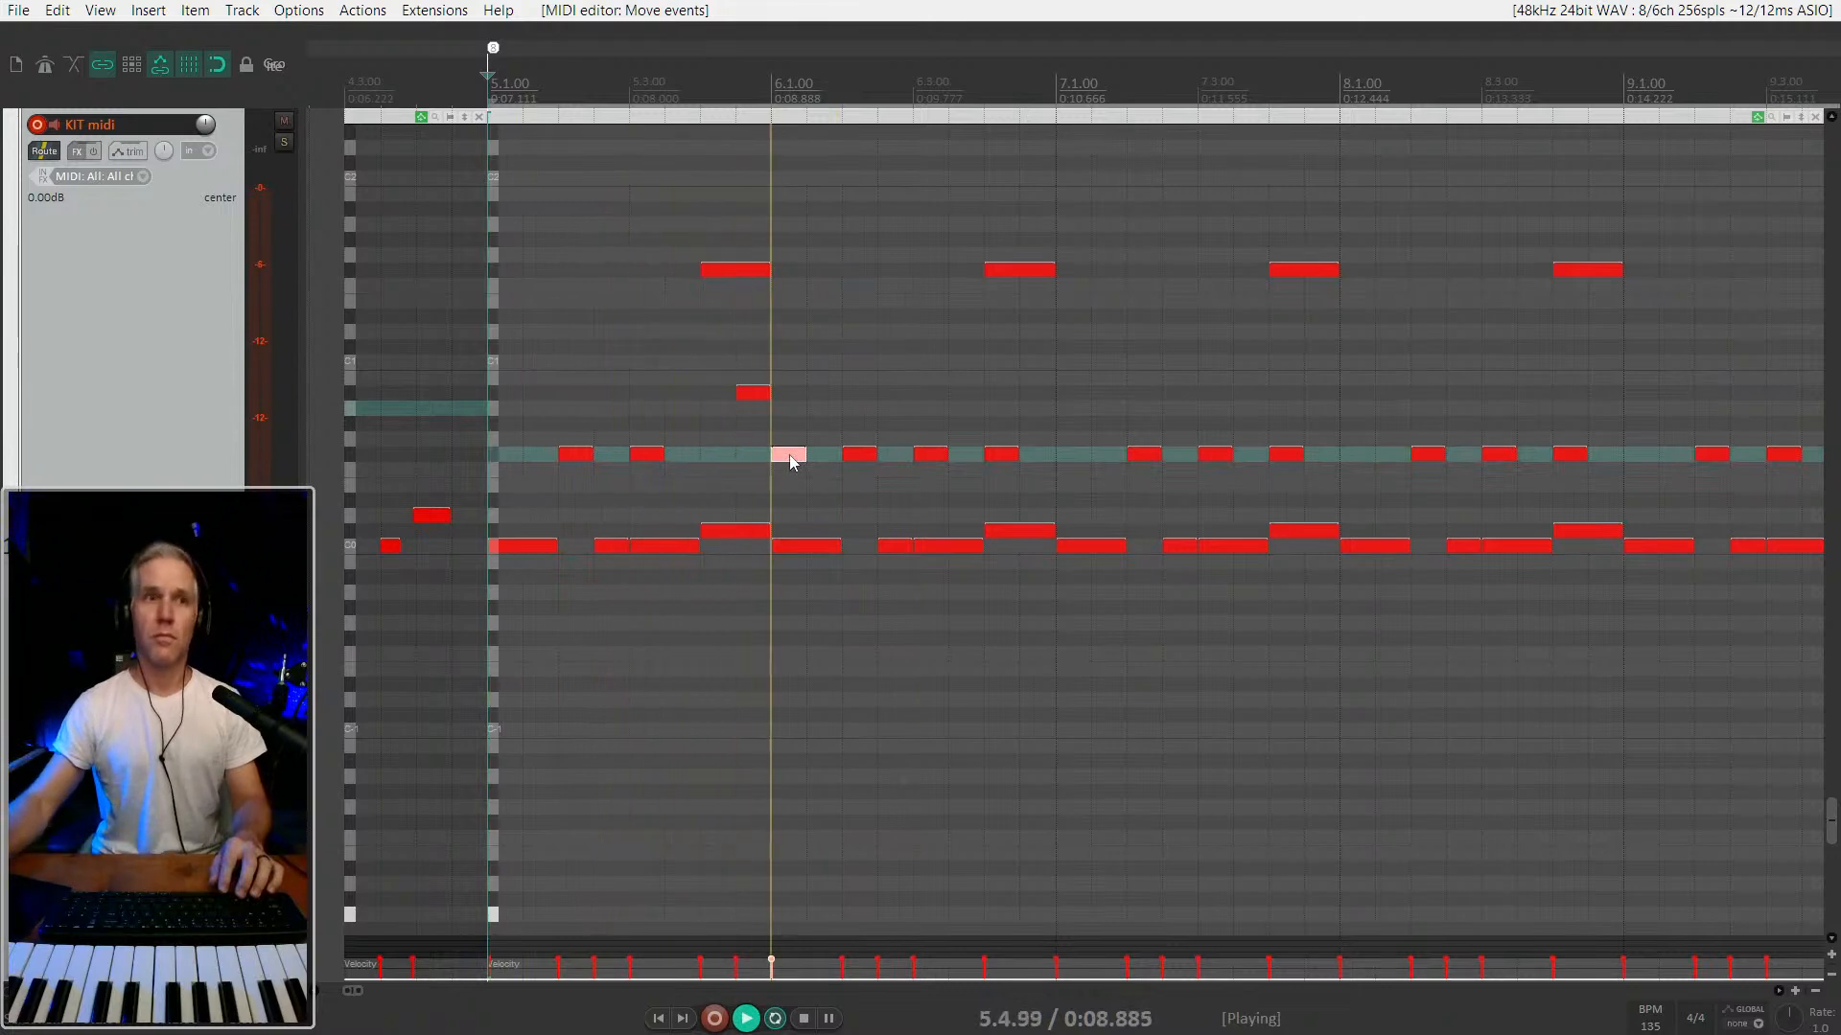
scroll(792, 462, "down", 3)
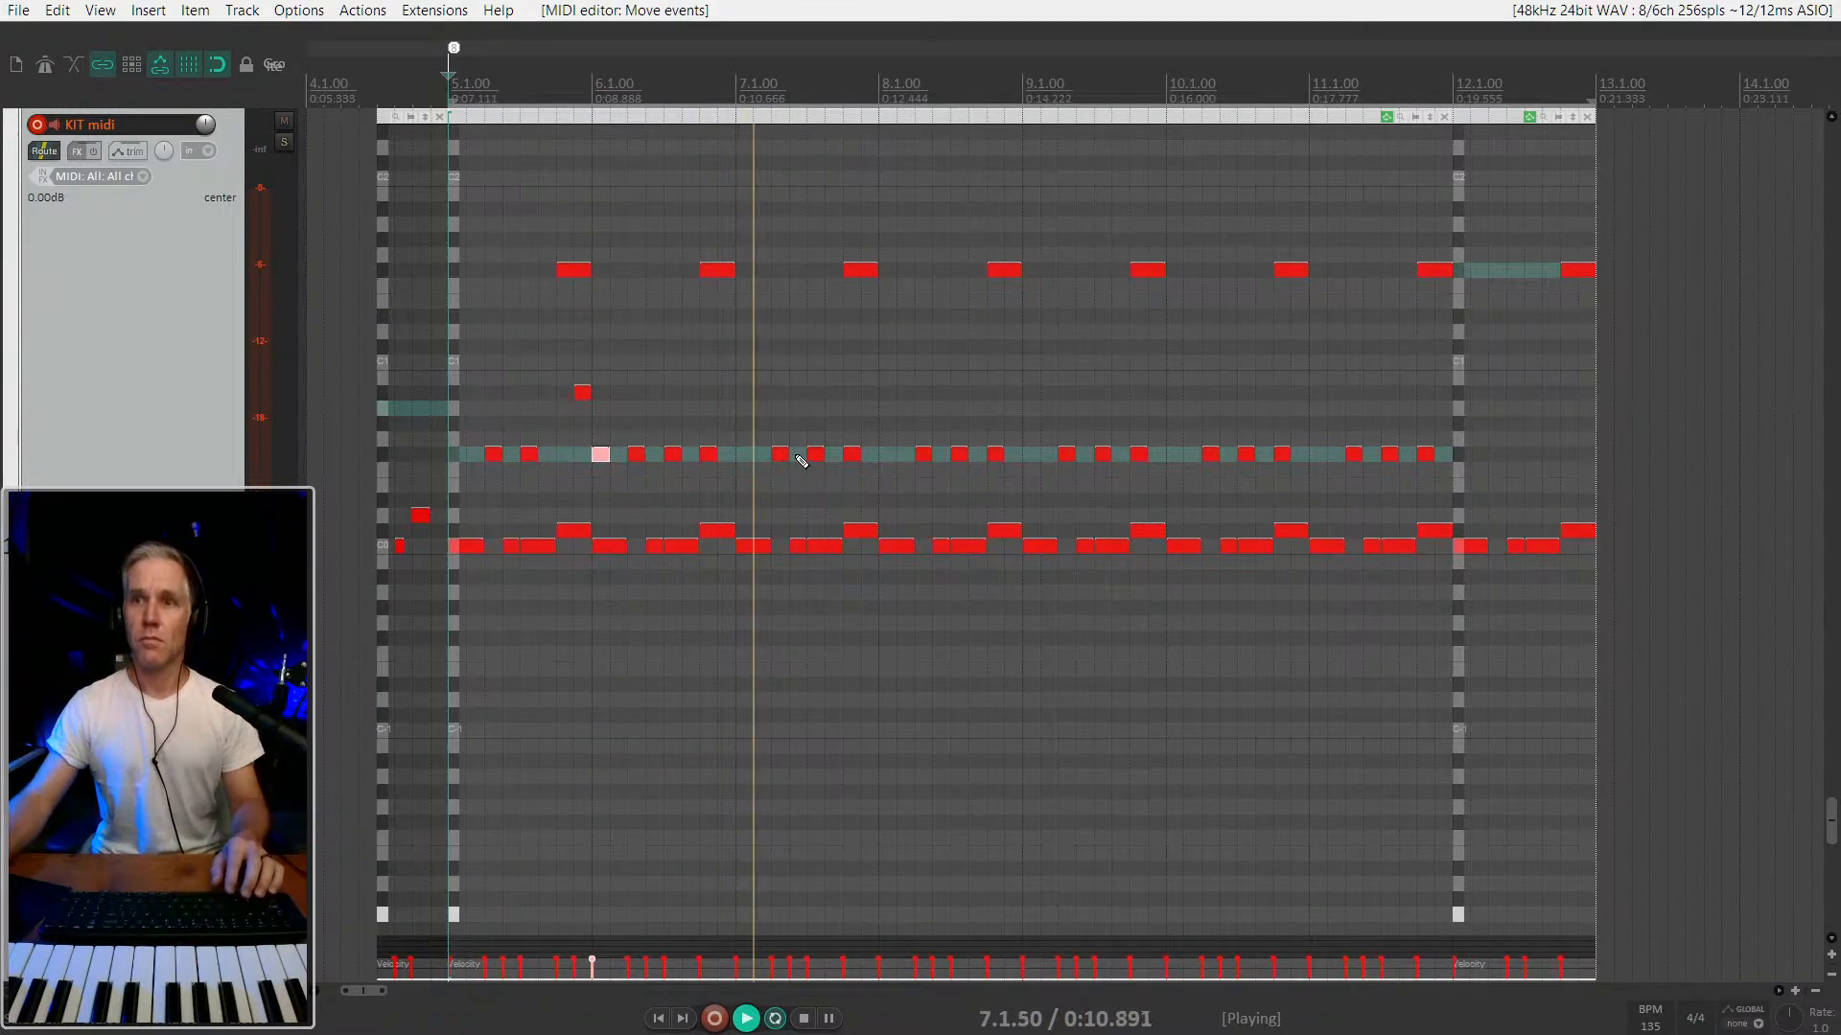
Copy the raised note at 5.4.50 and the short note at 6.1.00 to 8.4.50 and 9.1.00 during playback.
left_click_drag(597, 393, 1027, 452)
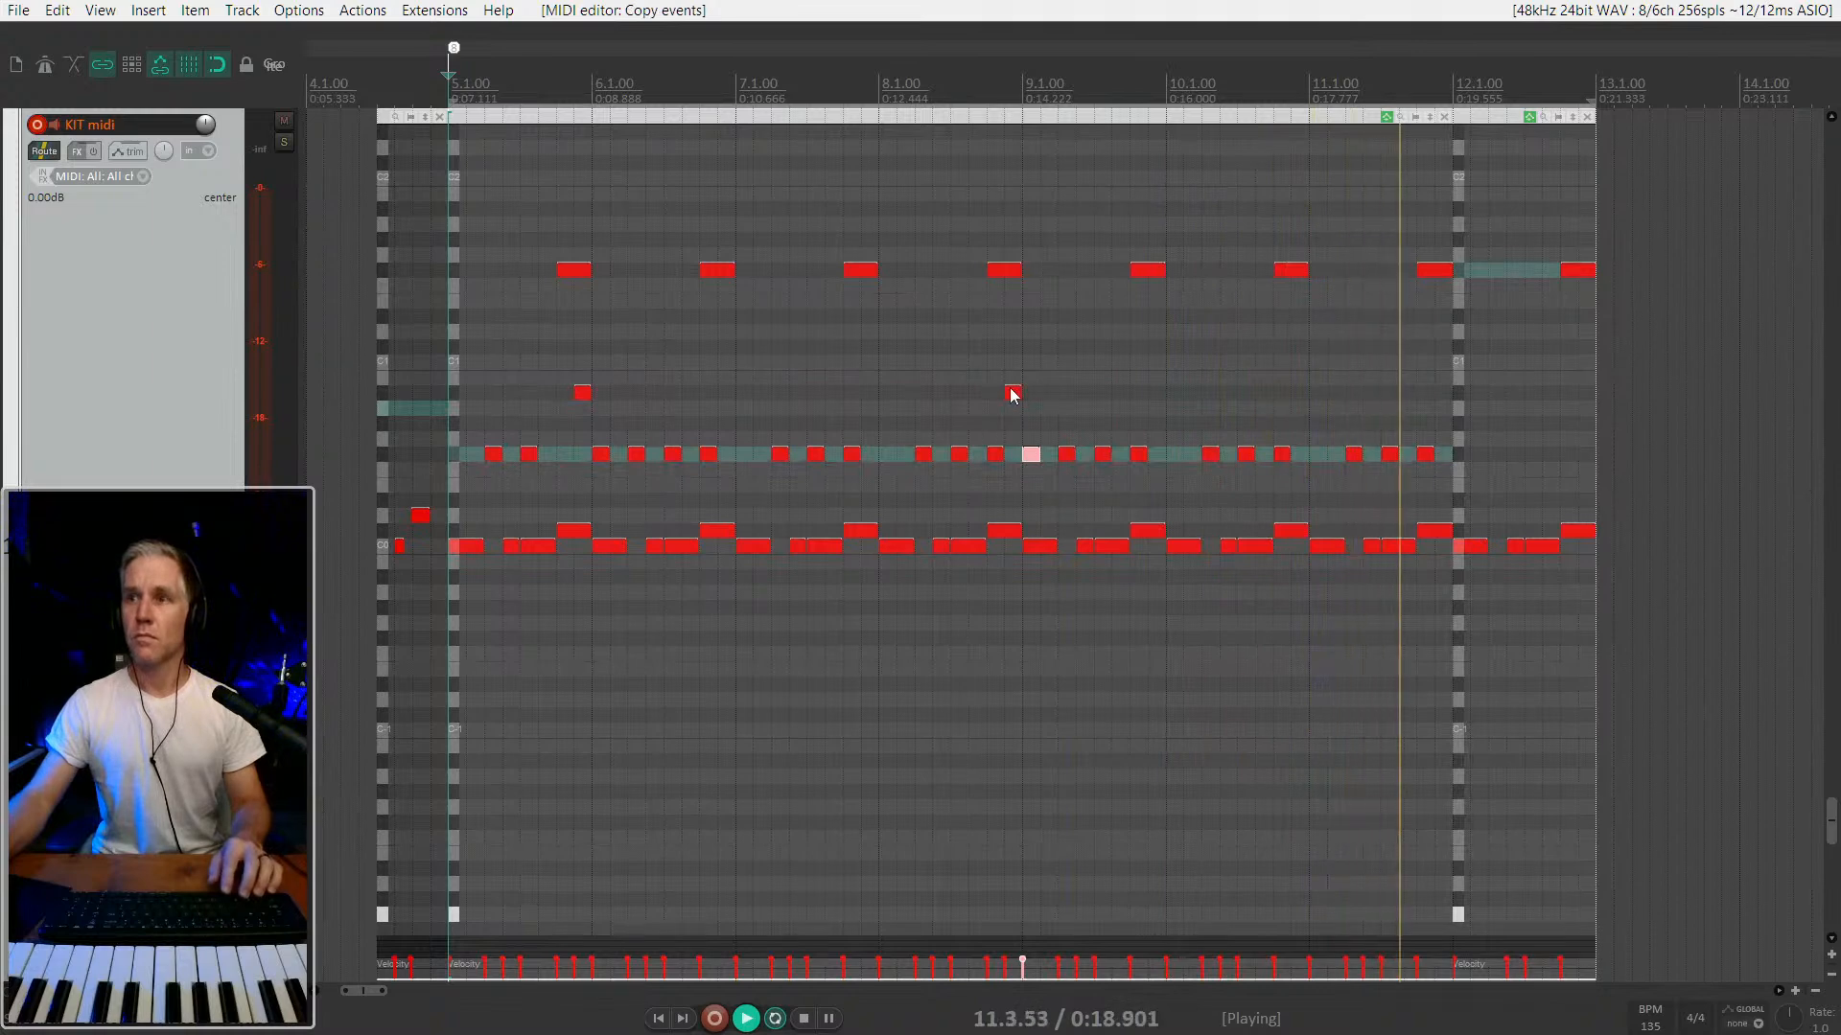
scroll(1189, 482, "up", 2)
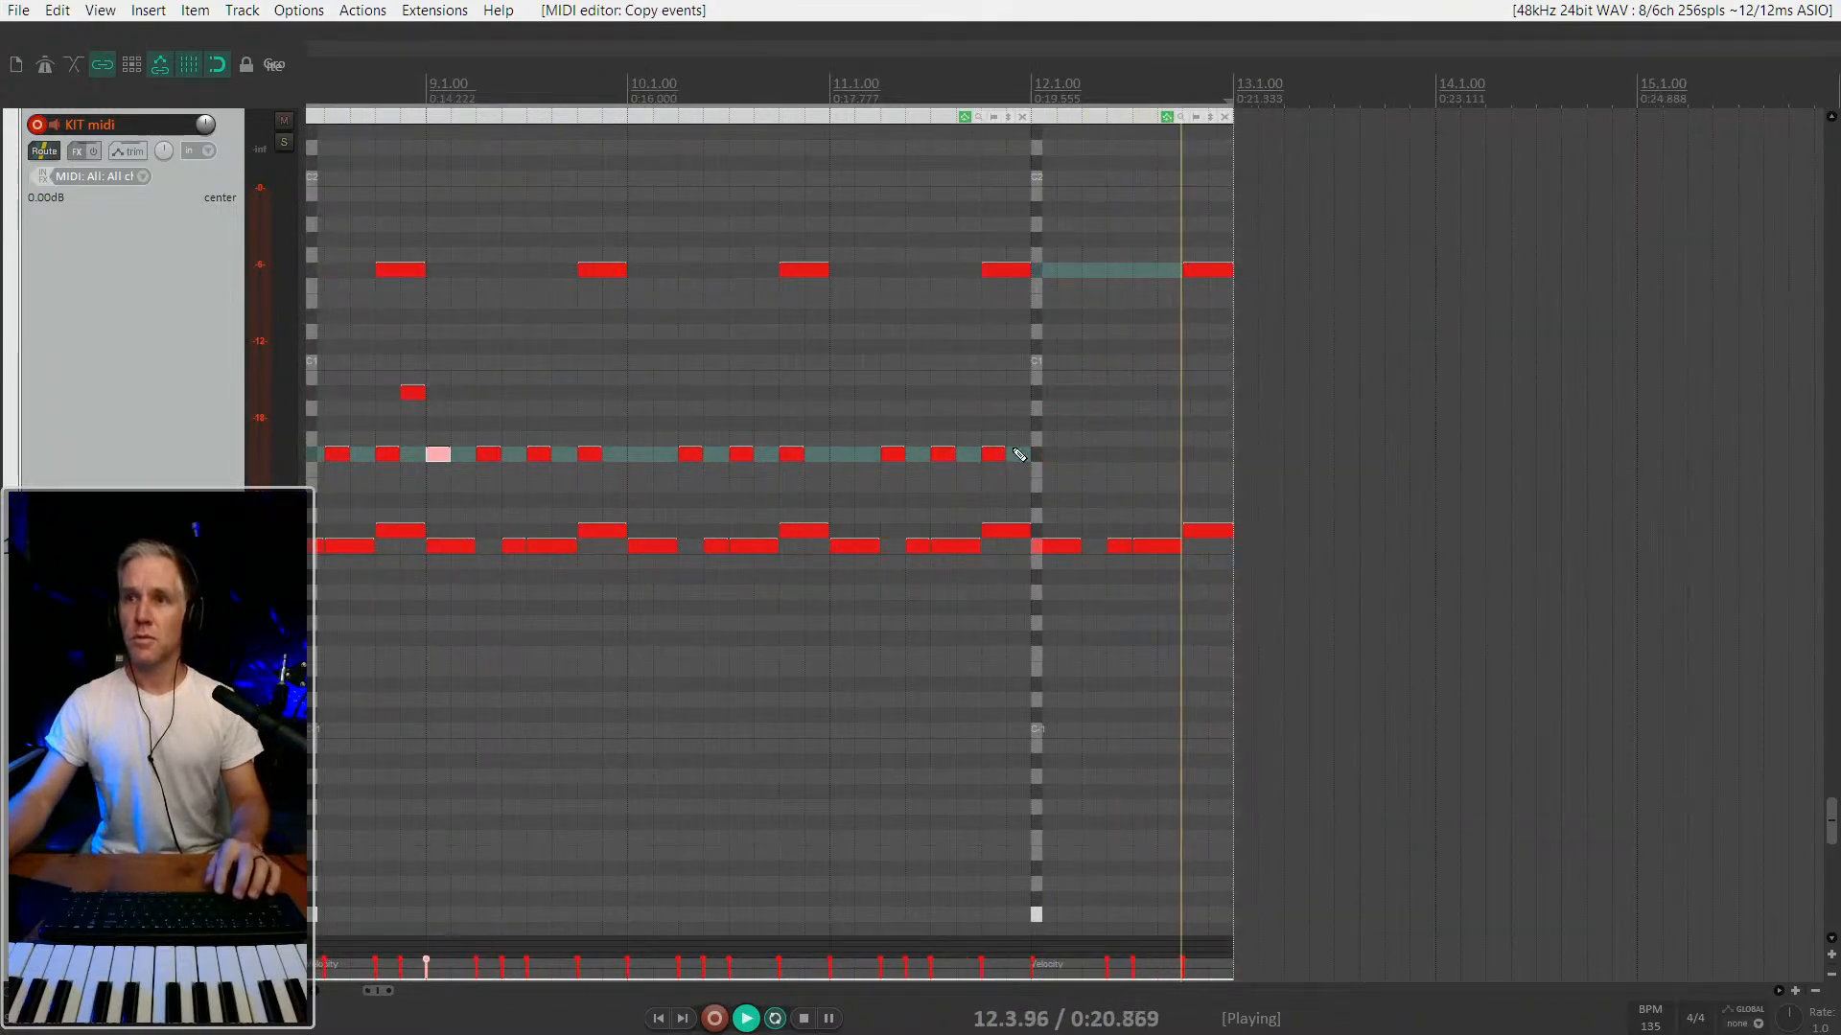
key("space")
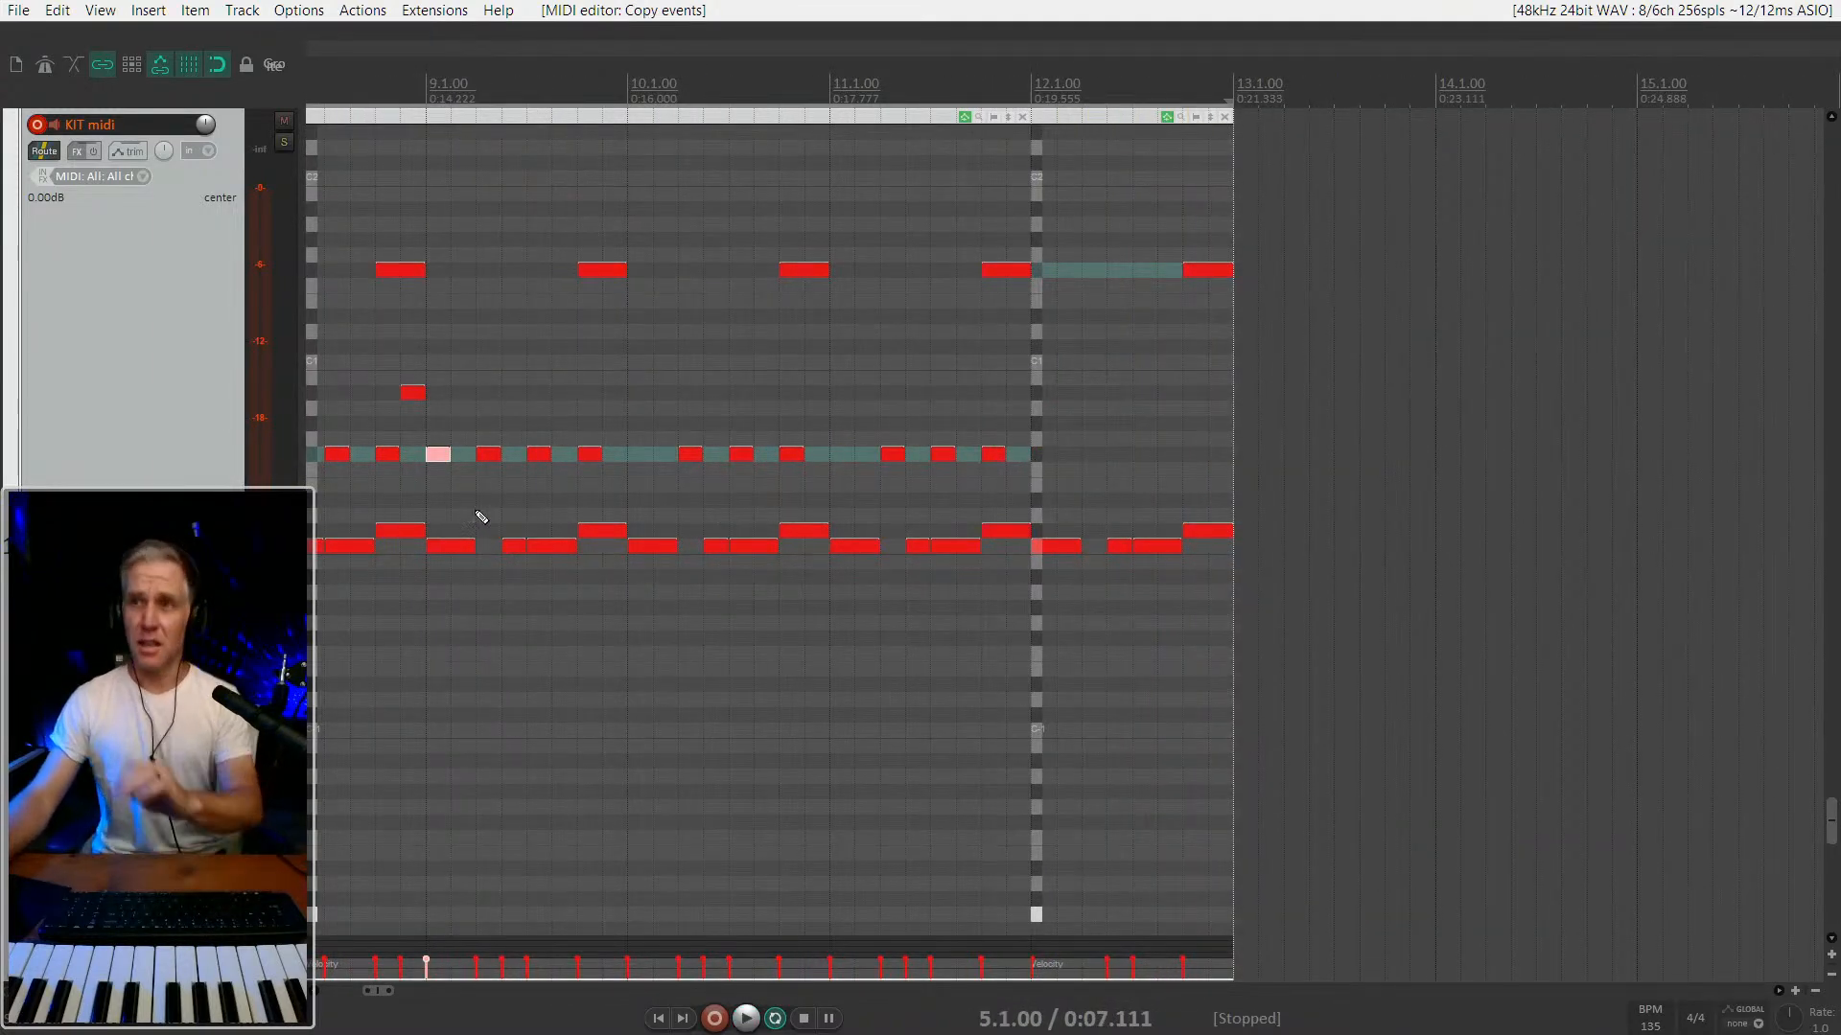
Audition bar 12 from 12.1.00 several times, toggling record monitoring on the KIT midi track.
left_click(1031, 434)
key("space")
key("space")
left_click(52, 128)
key("space")
key("space")
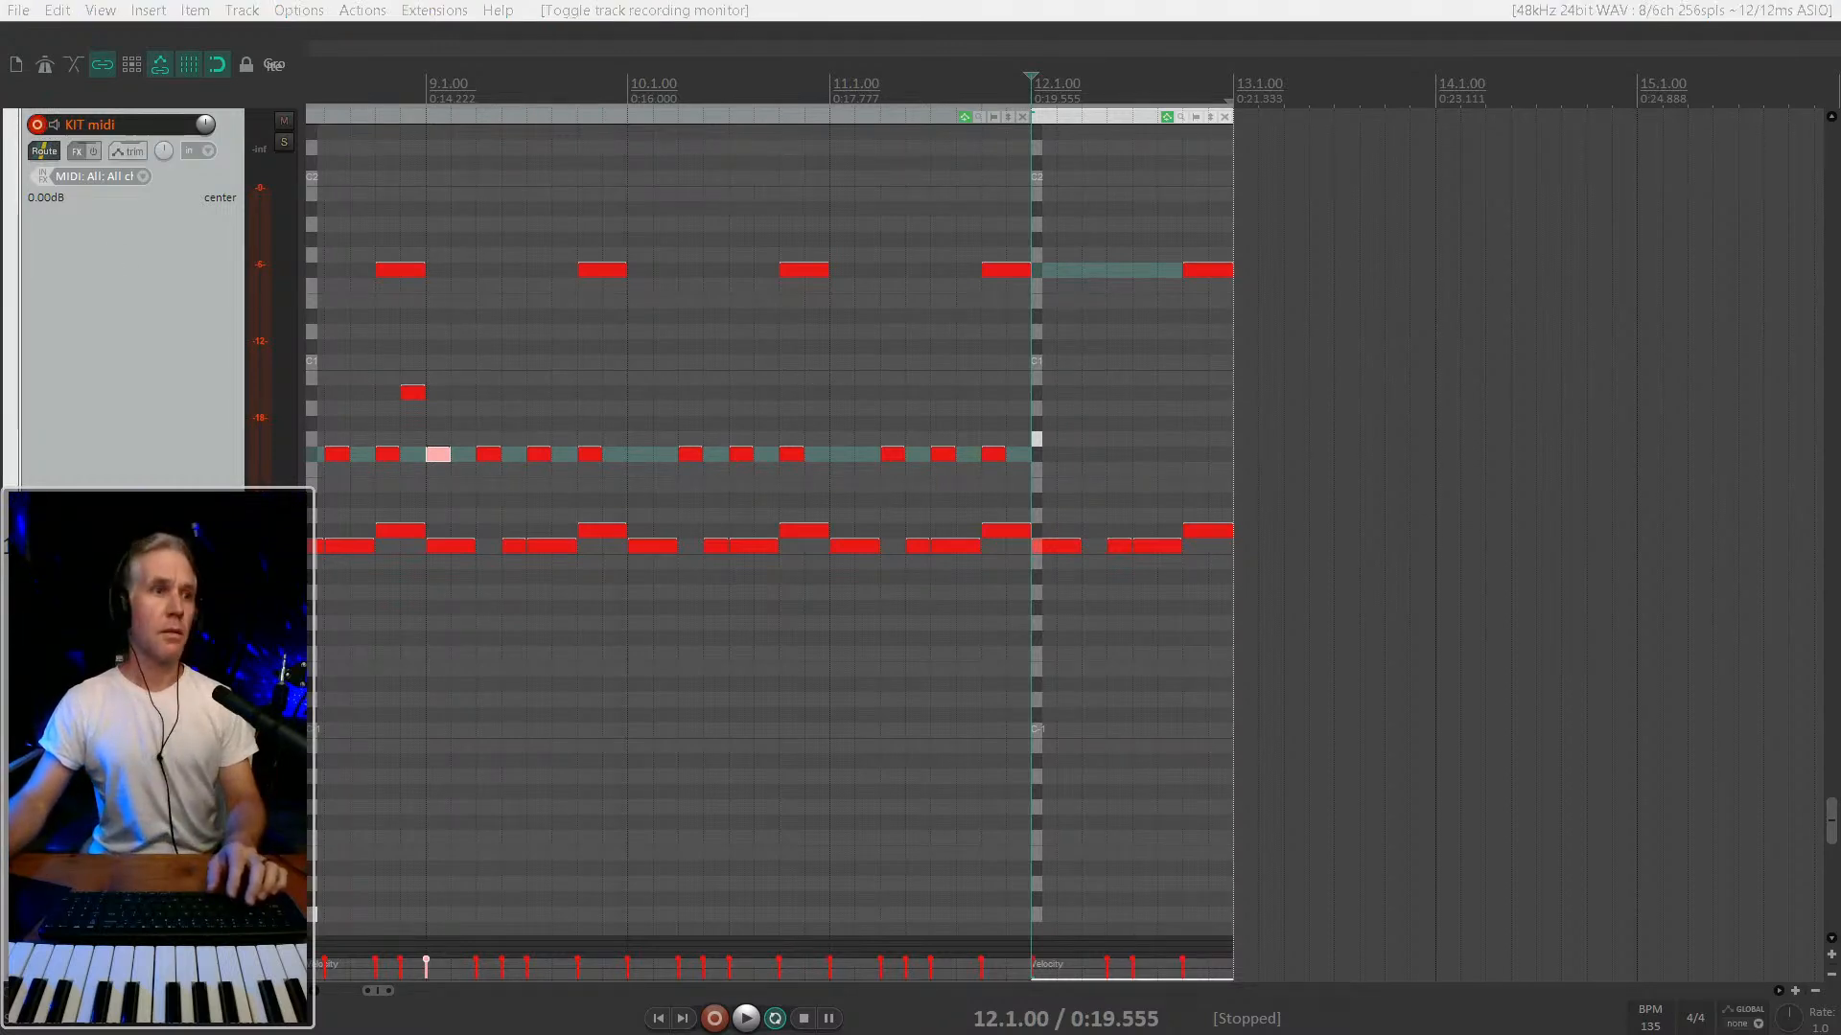
key("space")
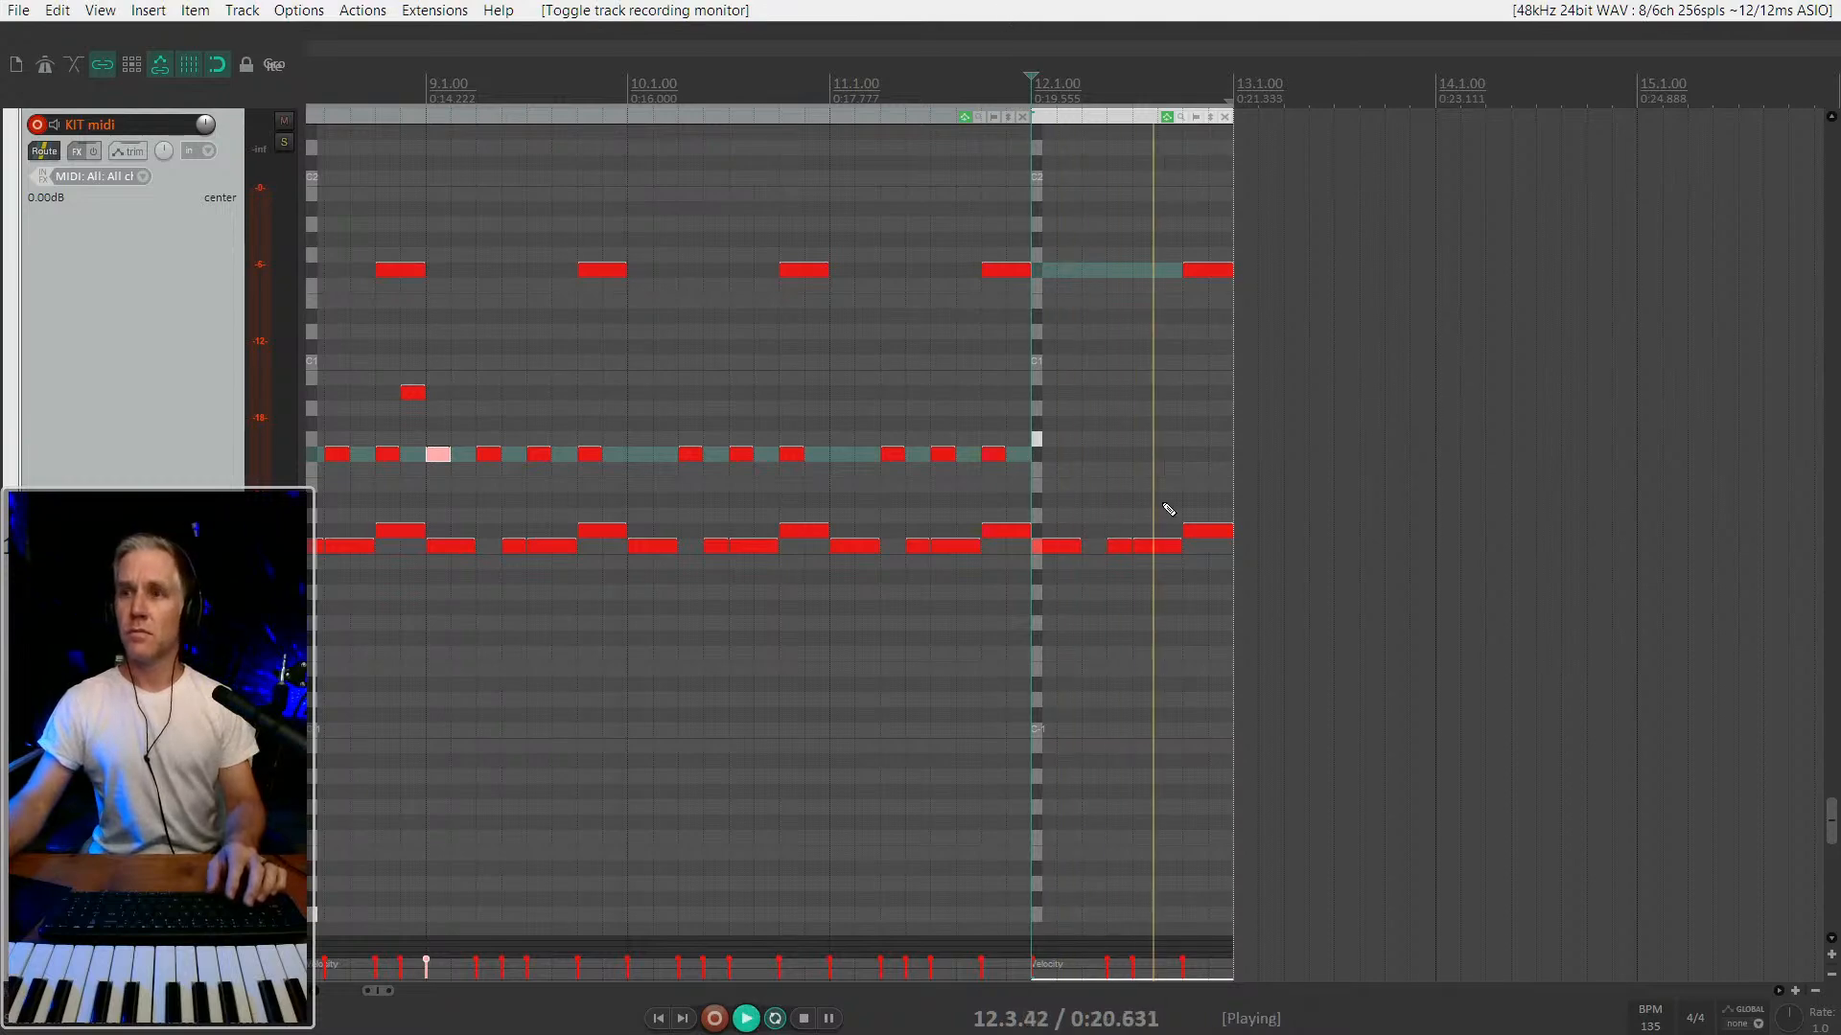
scroll(962, 523, "up", 2)
key("space")
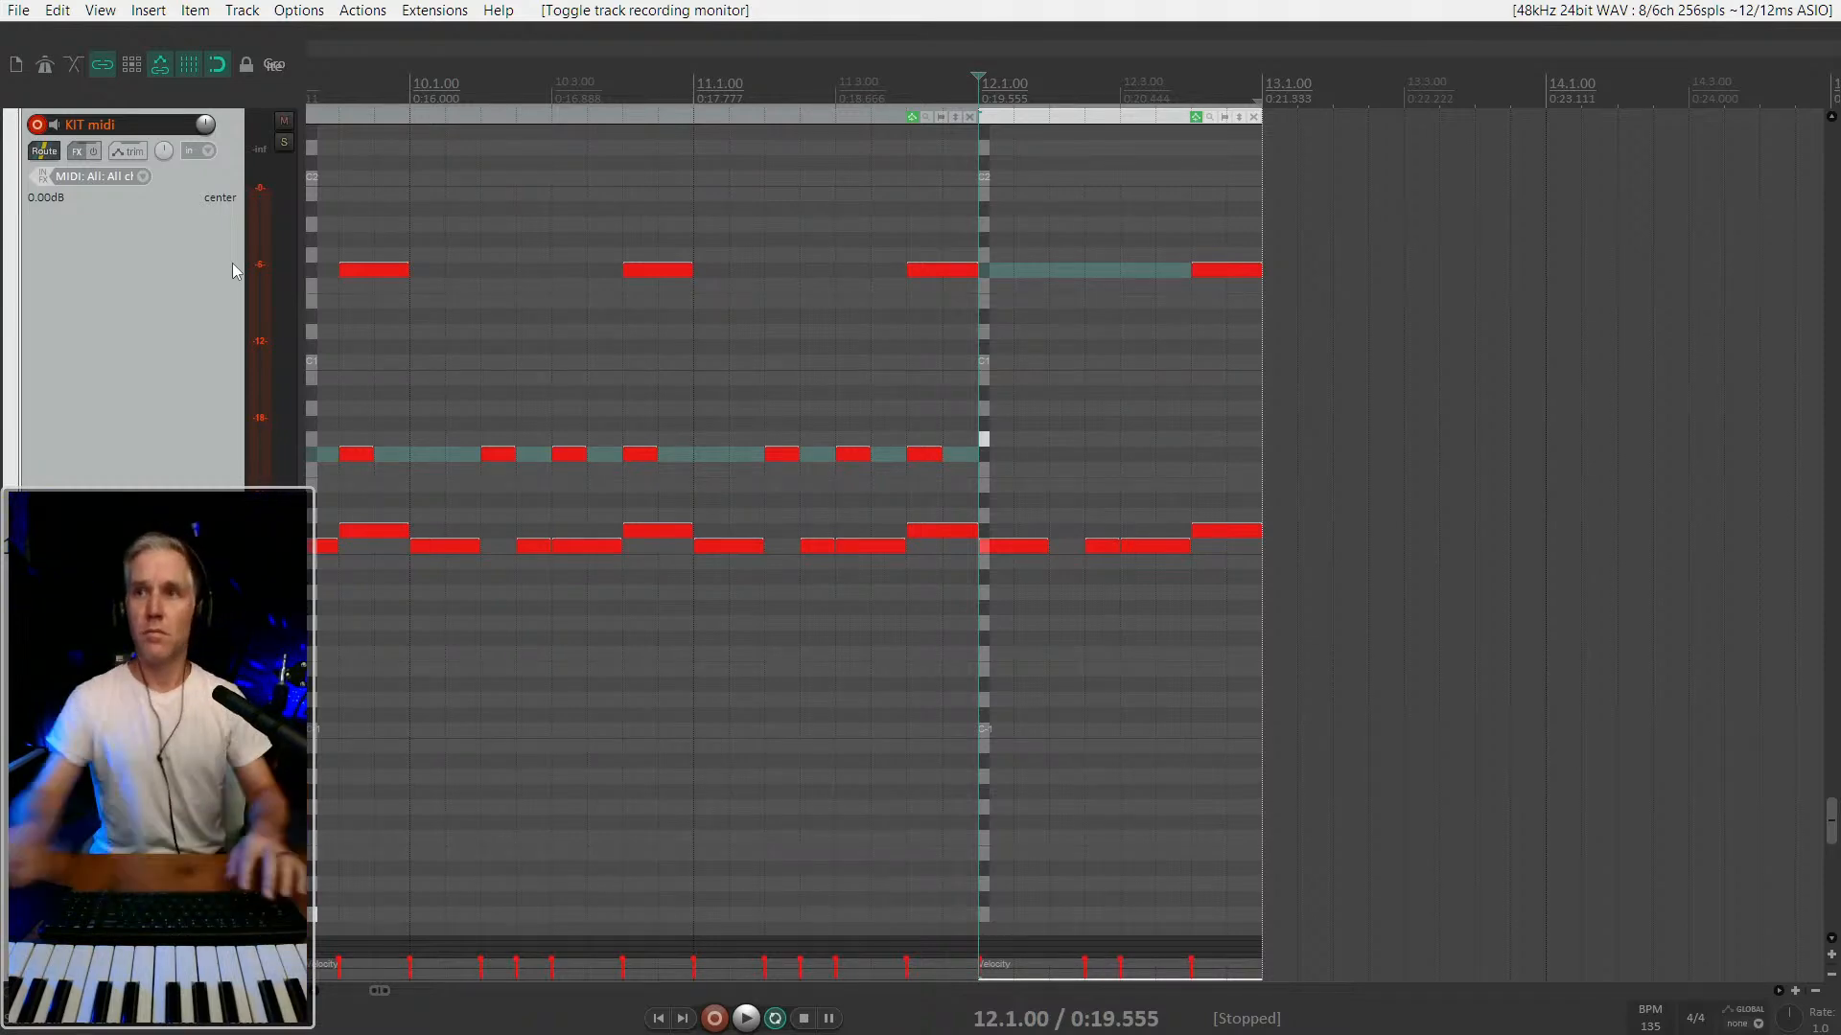
Copy the three short notes from bar 11 and paste them onto beats 2, 3 and 4 of bar 12.
scroll(165, 211, "down", 2)
scroll(220, 360, "up", 2)
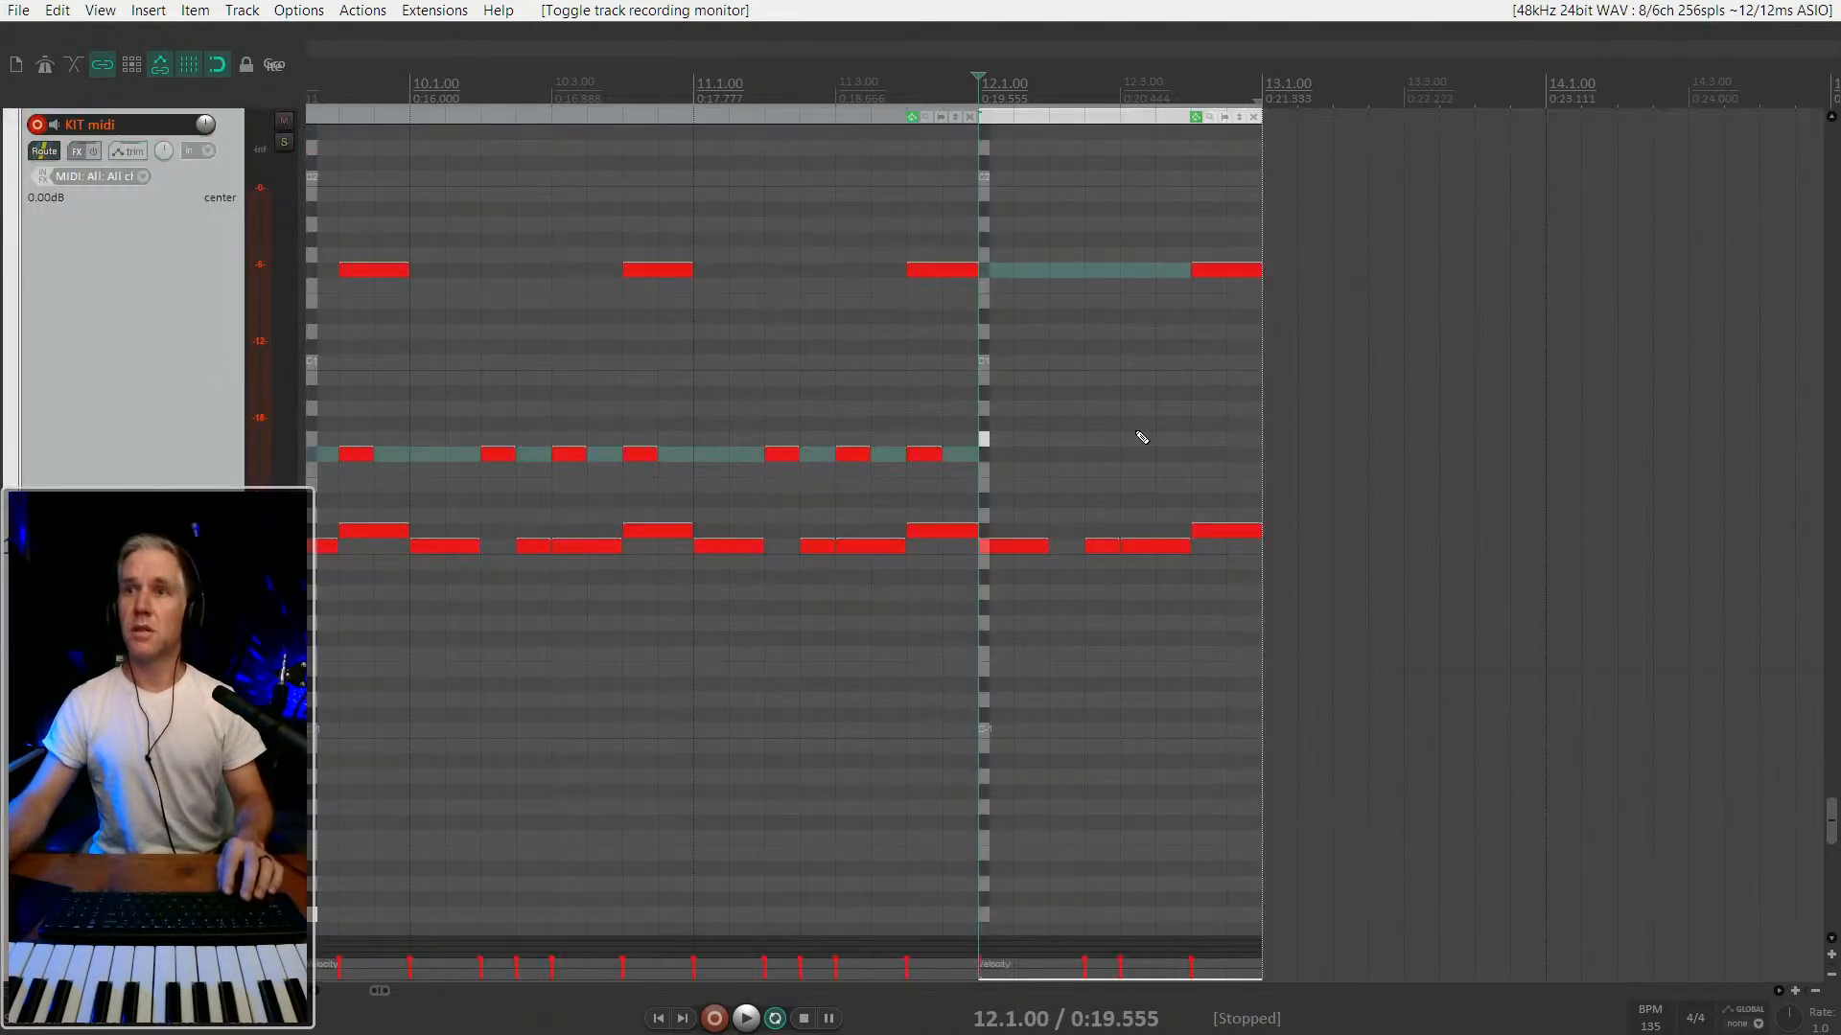
left_click_drag(937, 442, 772, 474)
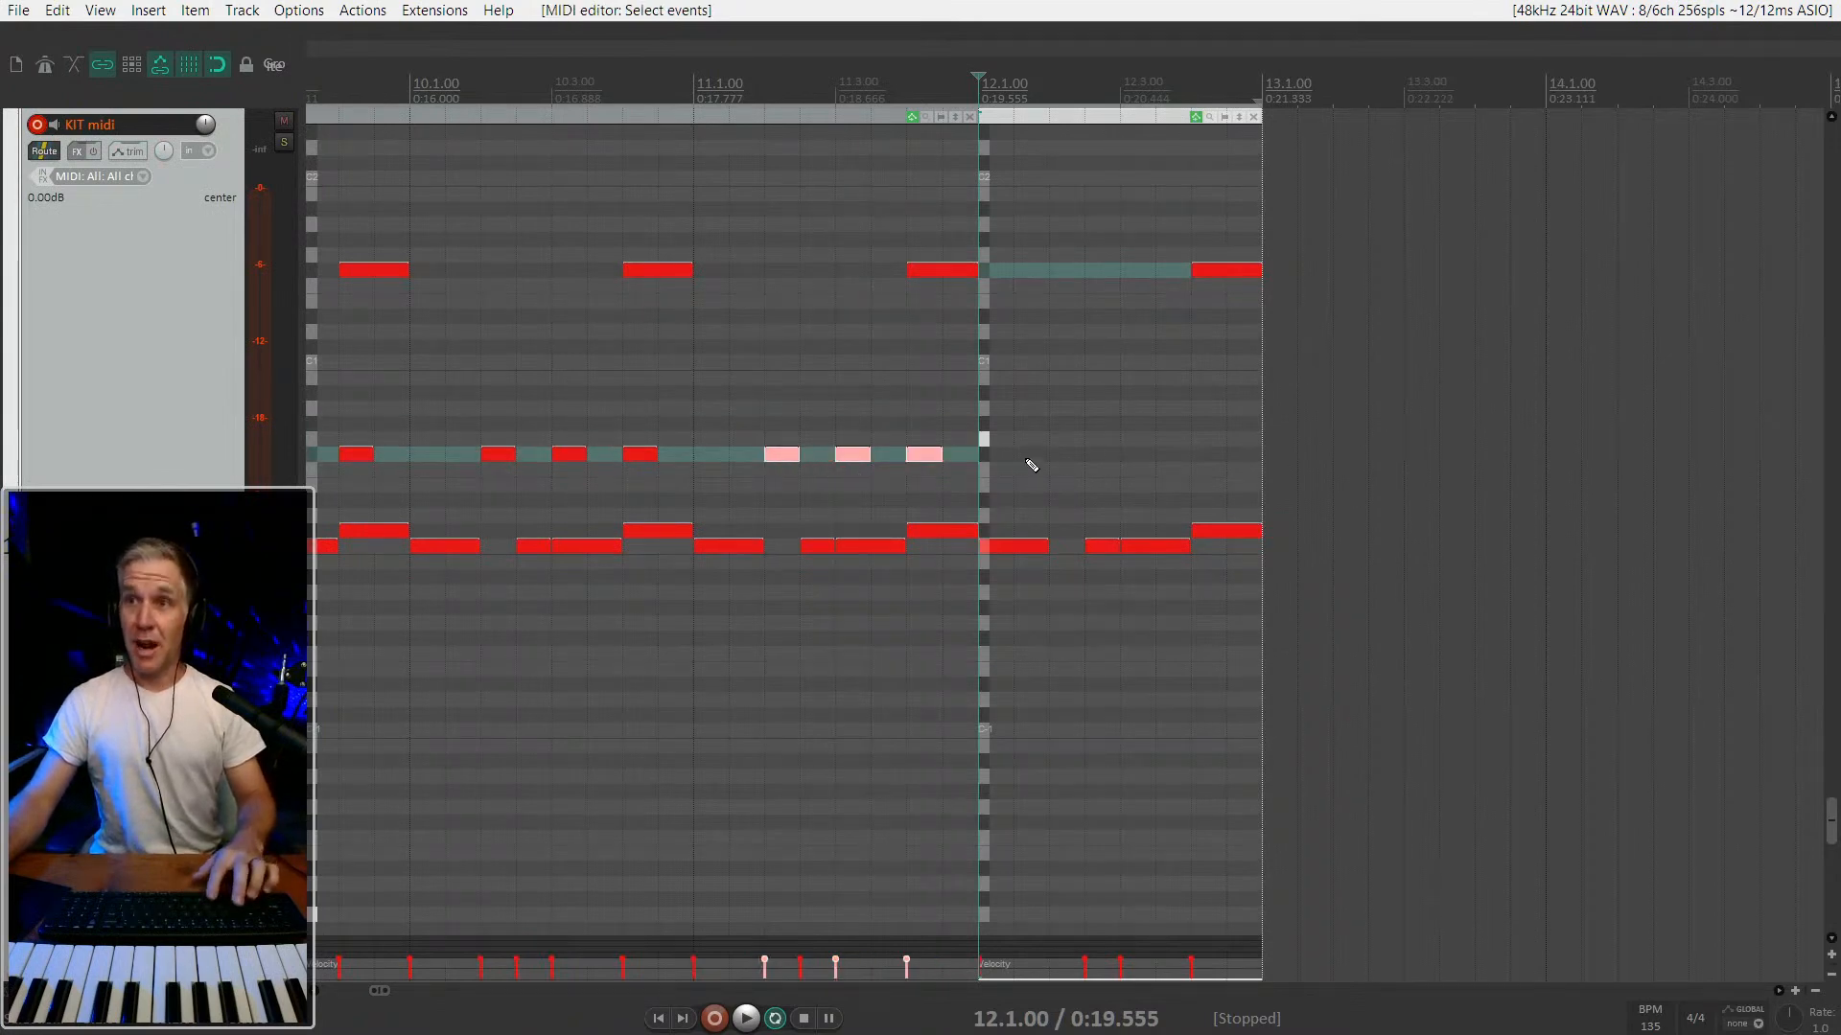
key("ctrl+v")
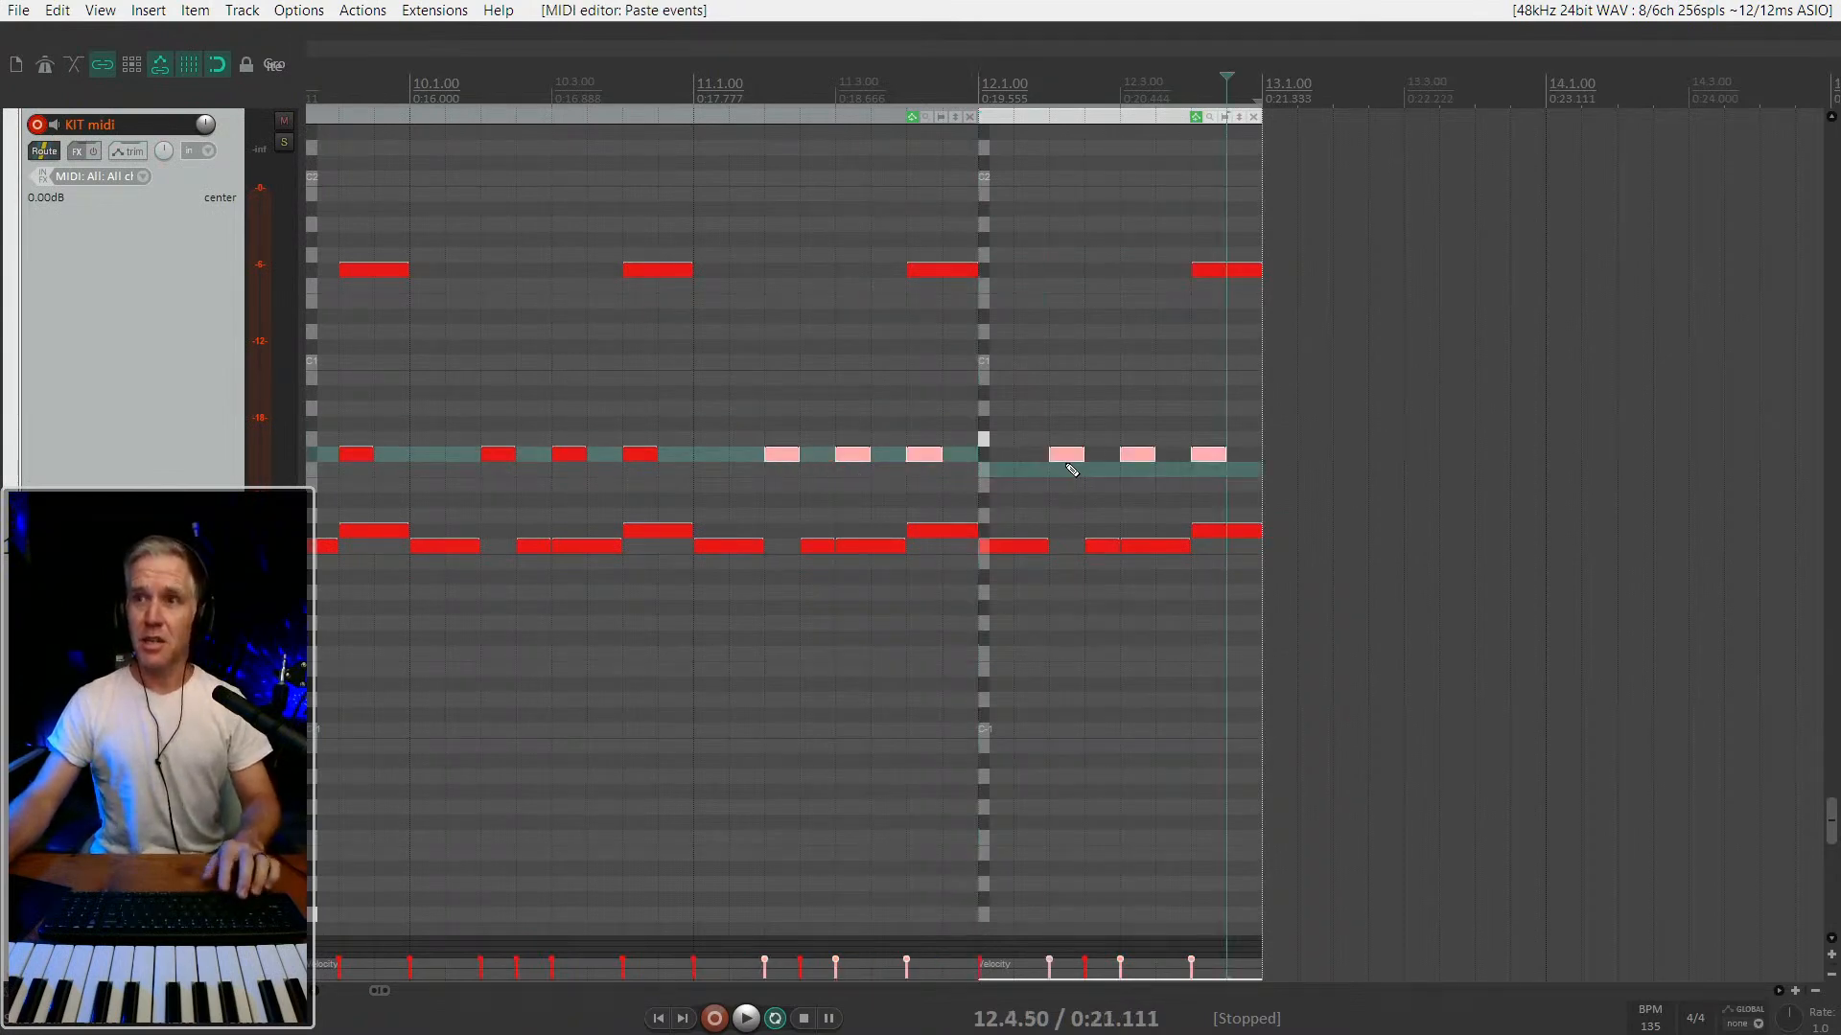
Raise the beat 4 short note in bar 12 by four semitones and audition the bar from 12.1.00.
left_click(1208, 456)
mouse_move(1227, 431)
left_mouse_down()
mouse_move(1190, 510)
mouse_move(1211, 403)
left_mouse_up()
left_click(985, 395)
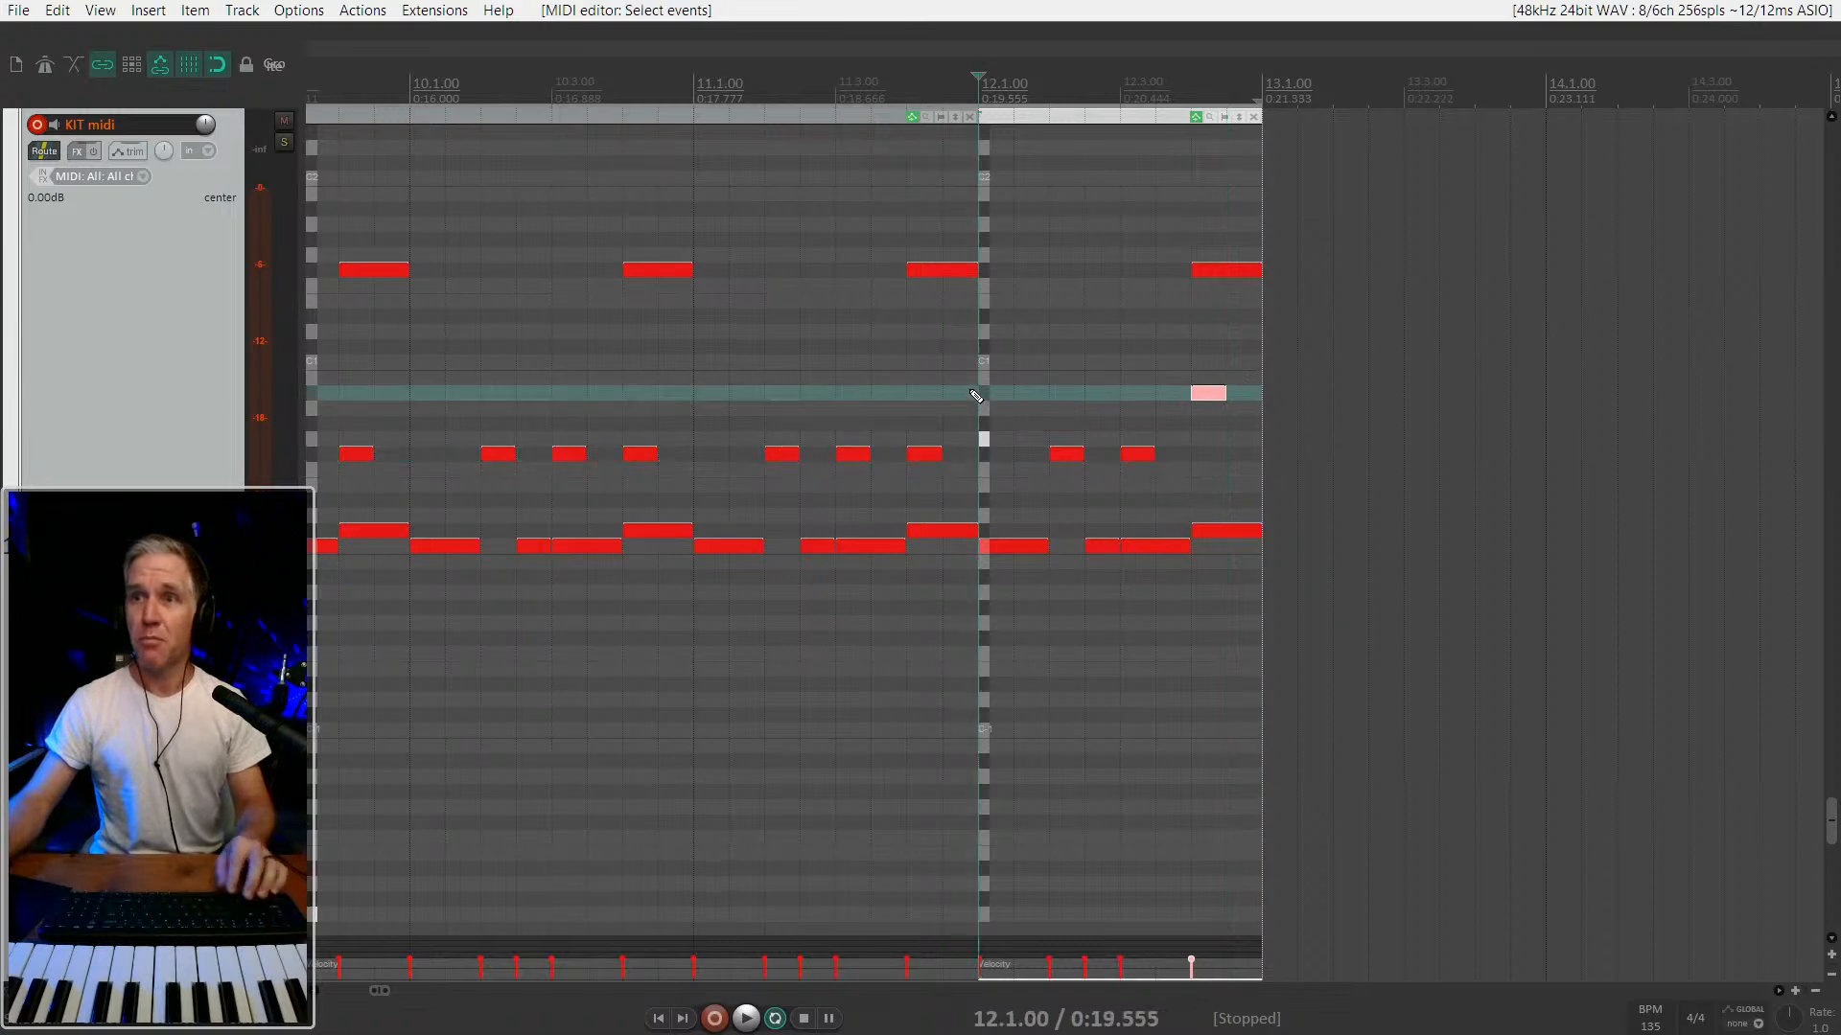
scroll(978, 385, "right", 1)
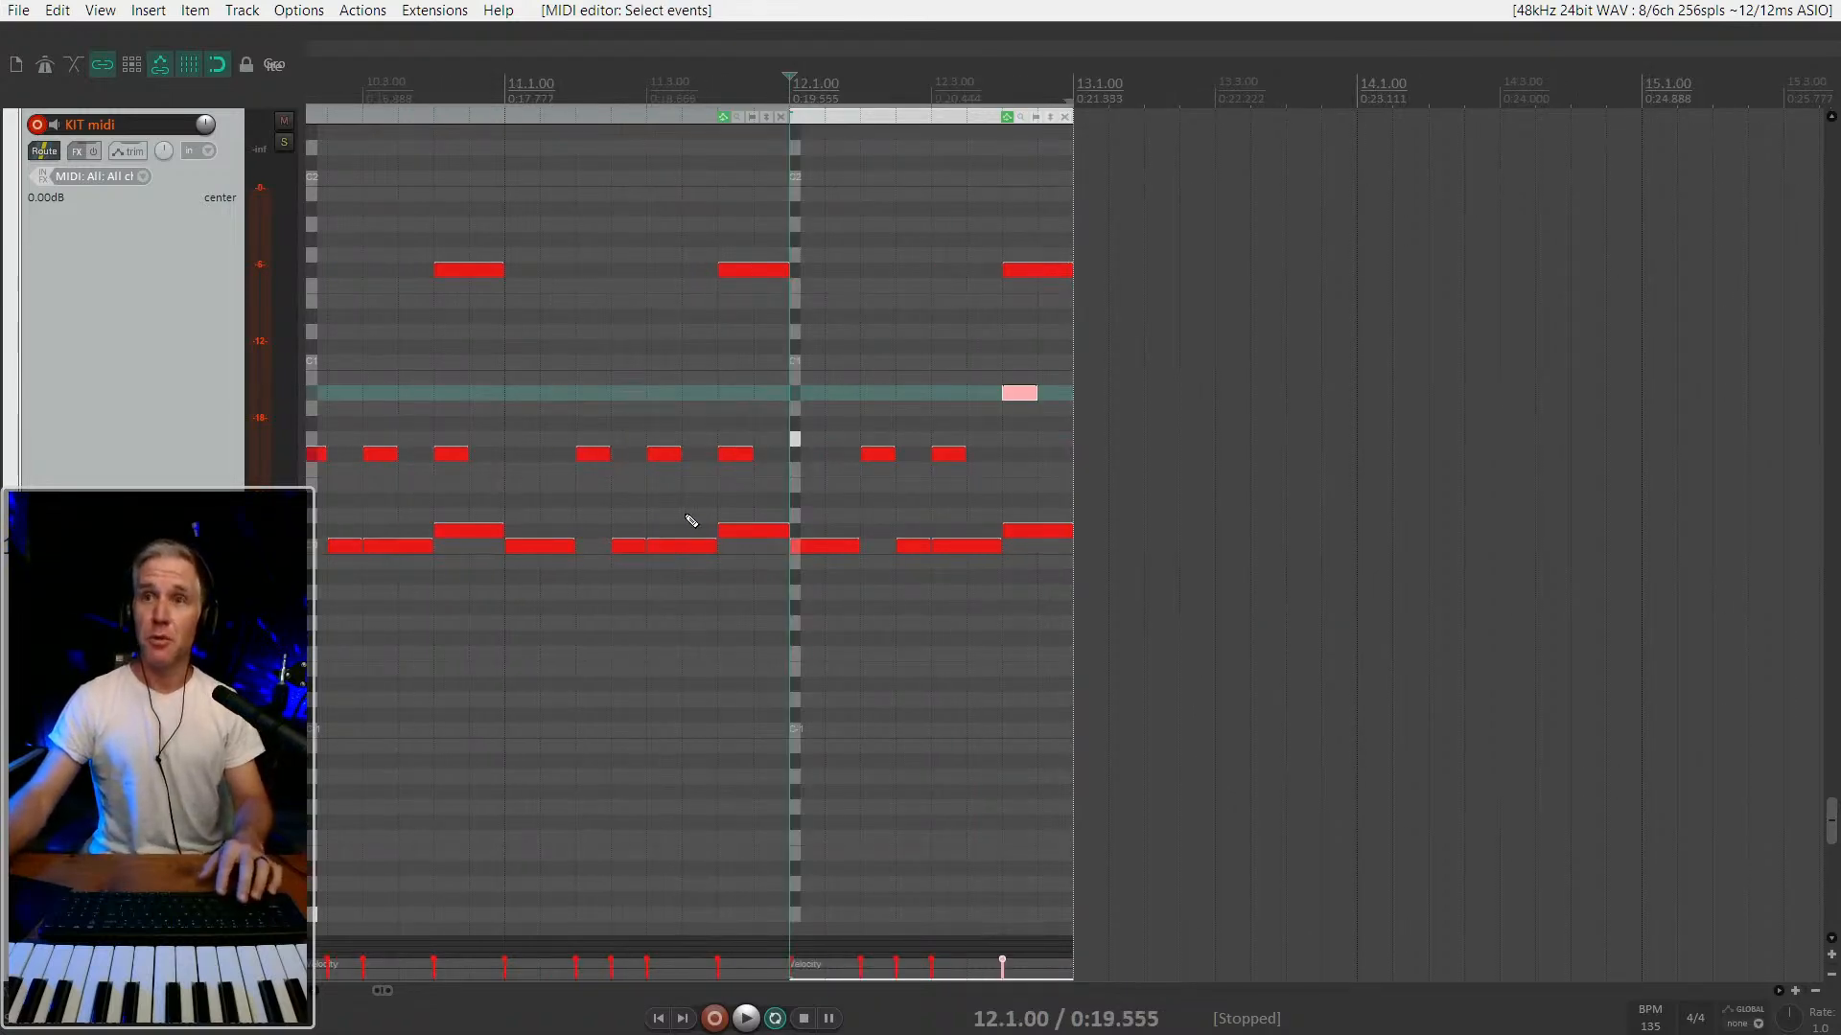
scroll(828, 432, "up", 1)
scroll(1000, 414, "down", 1)
key("space")
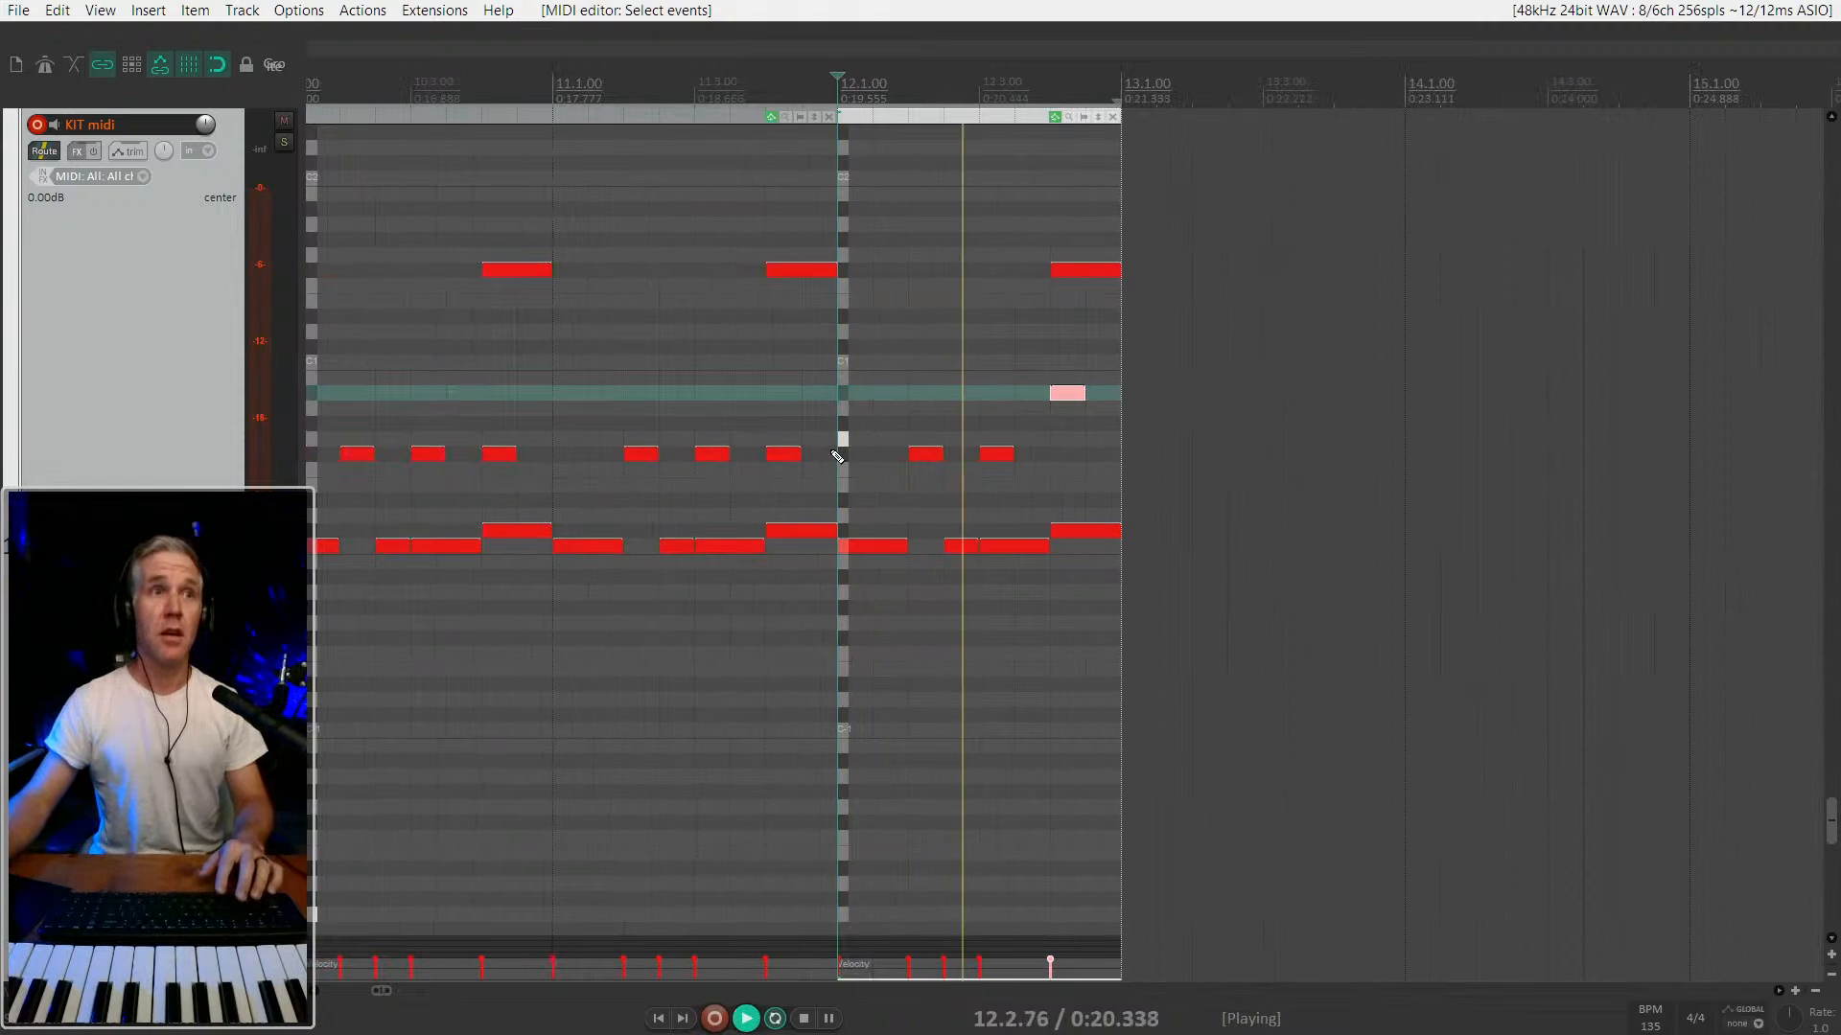
scroll(1019, 262, "down", 4)
key("space")
Select the KIT midi items spanning bars 5–12 and glue them into one item.
left_click_drag(966, 235, 766, 347)
key("ctrl+g")
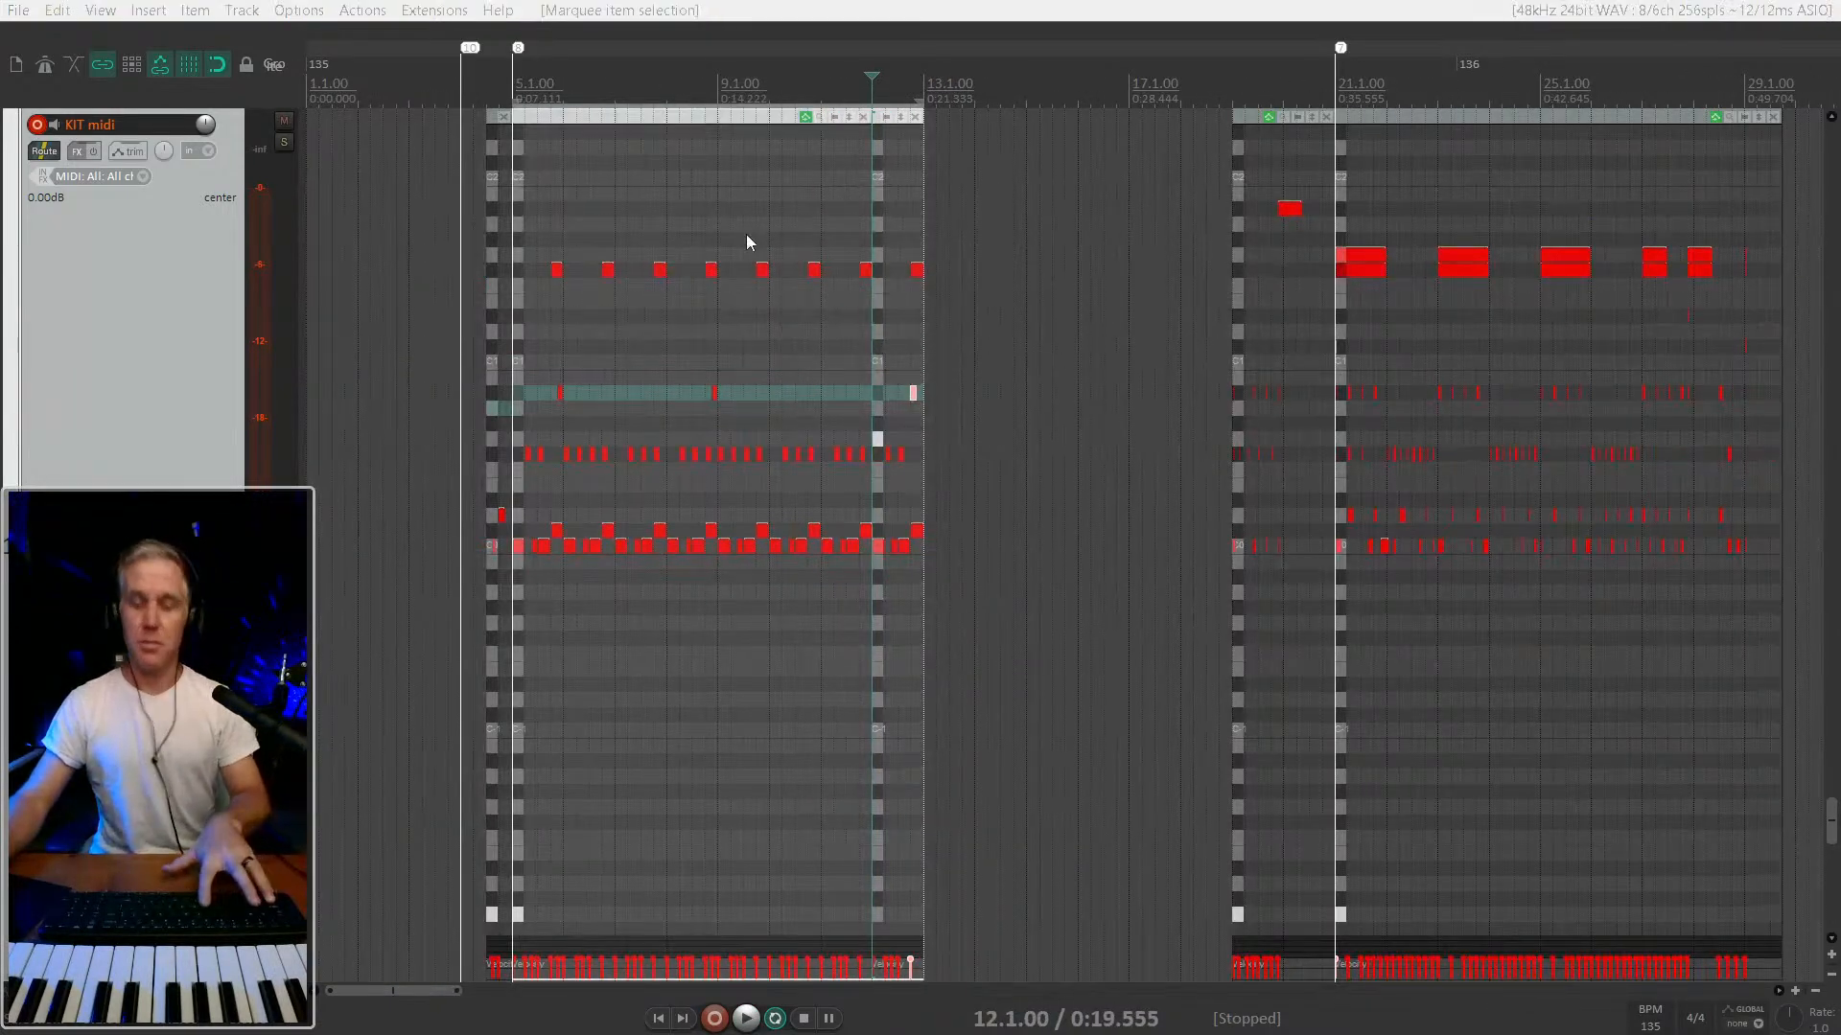
scroll(703, 308, "down", 1)
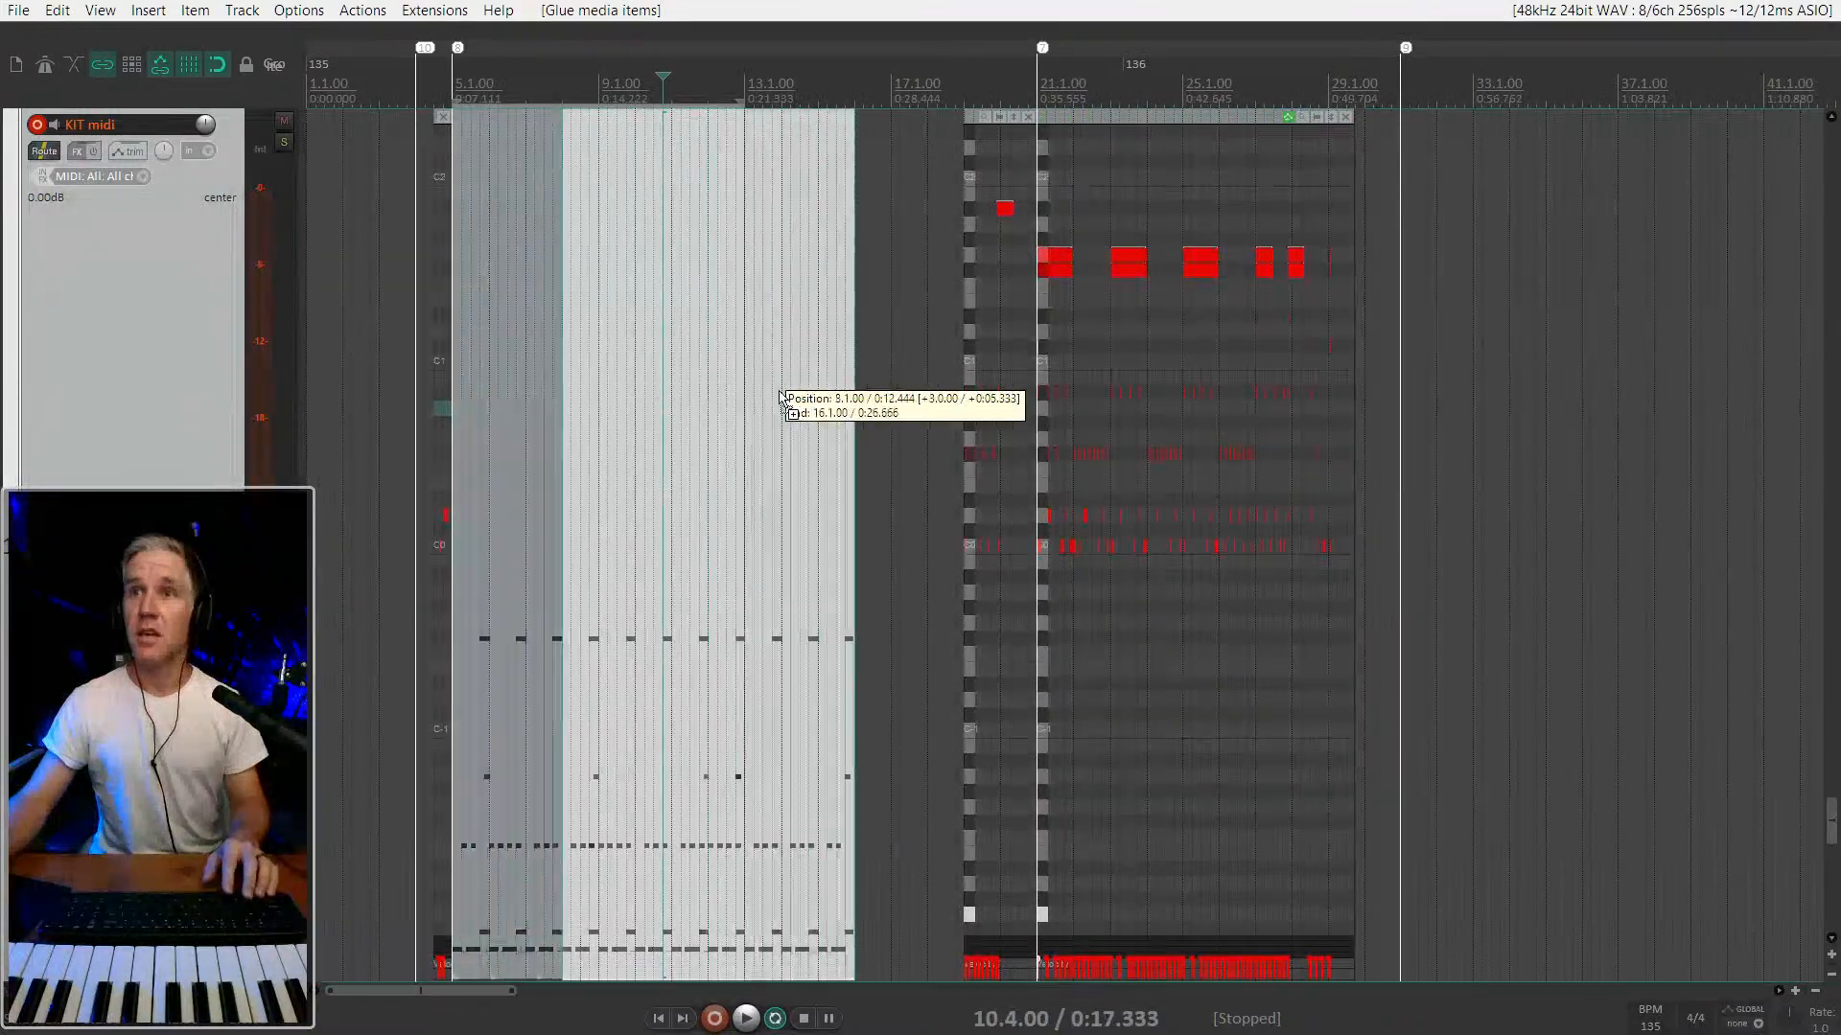
scroll(677, 373, "up", 1)
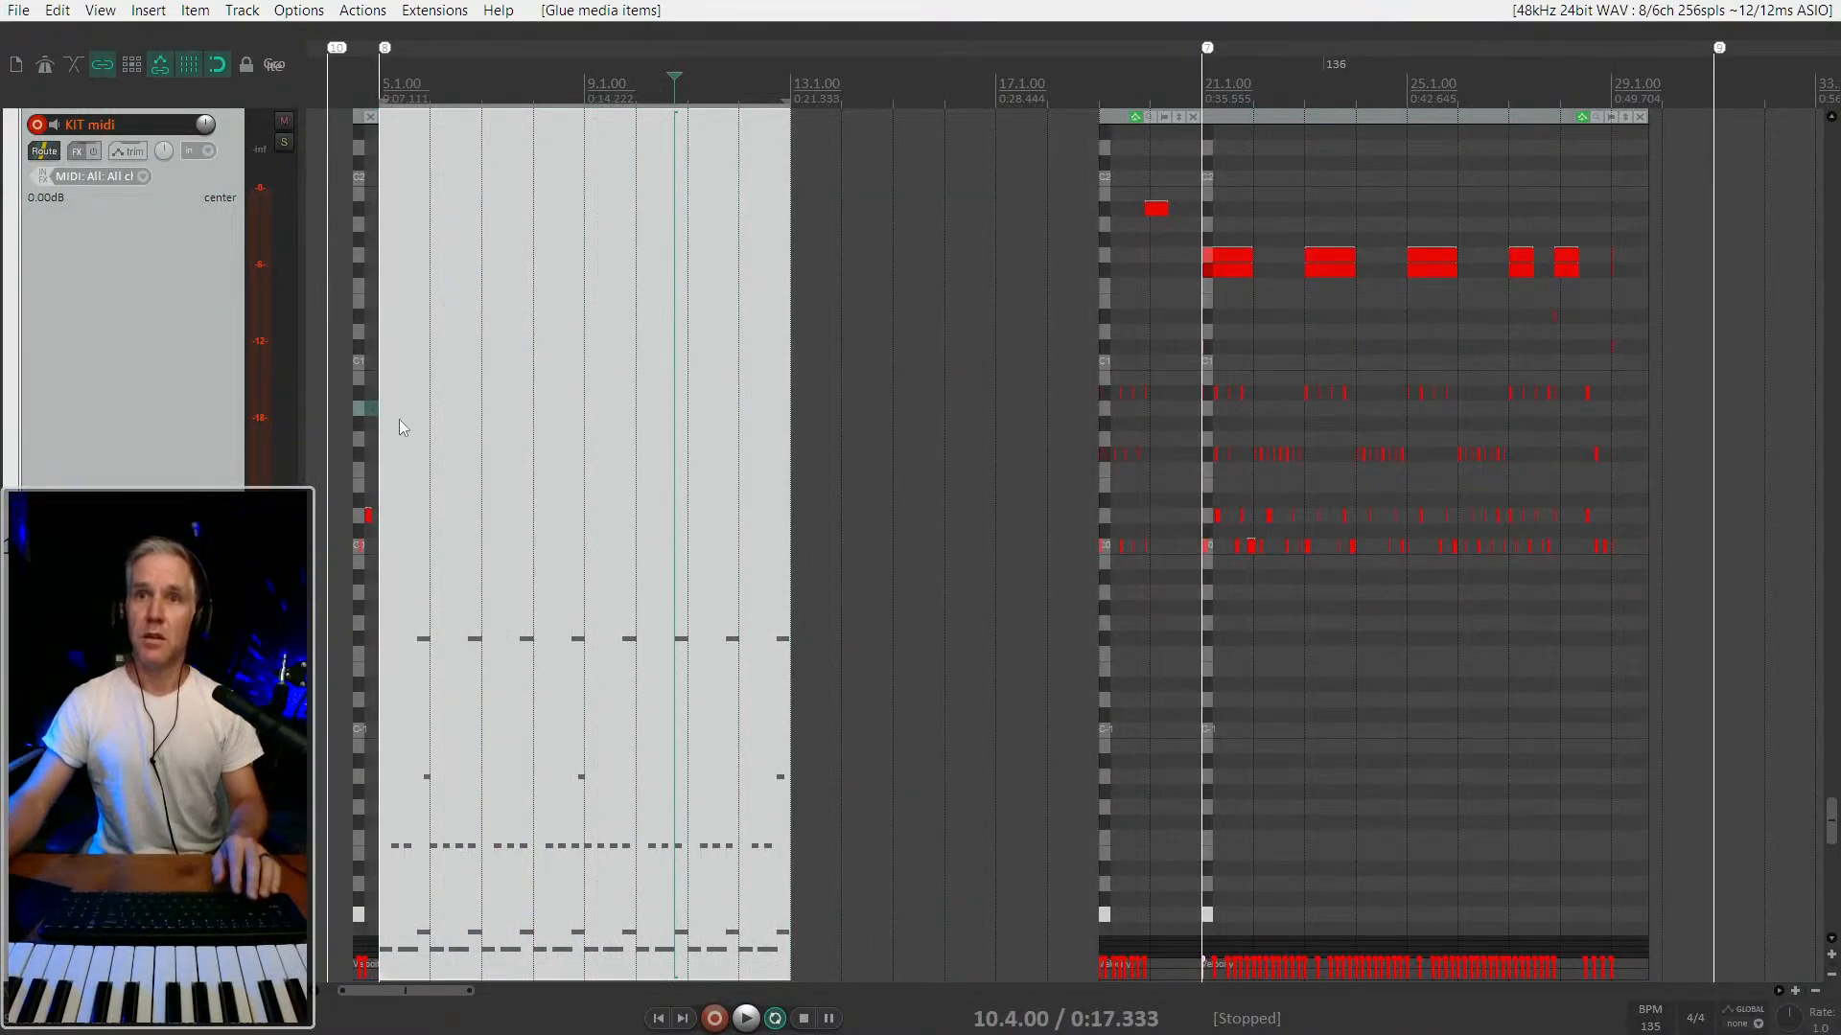
Mark bars 5–10 of the glued item as a razor edit area and try copying it to bar 13.
left_click_drag(688, 433, 906, 443)
key("ctrl+z")
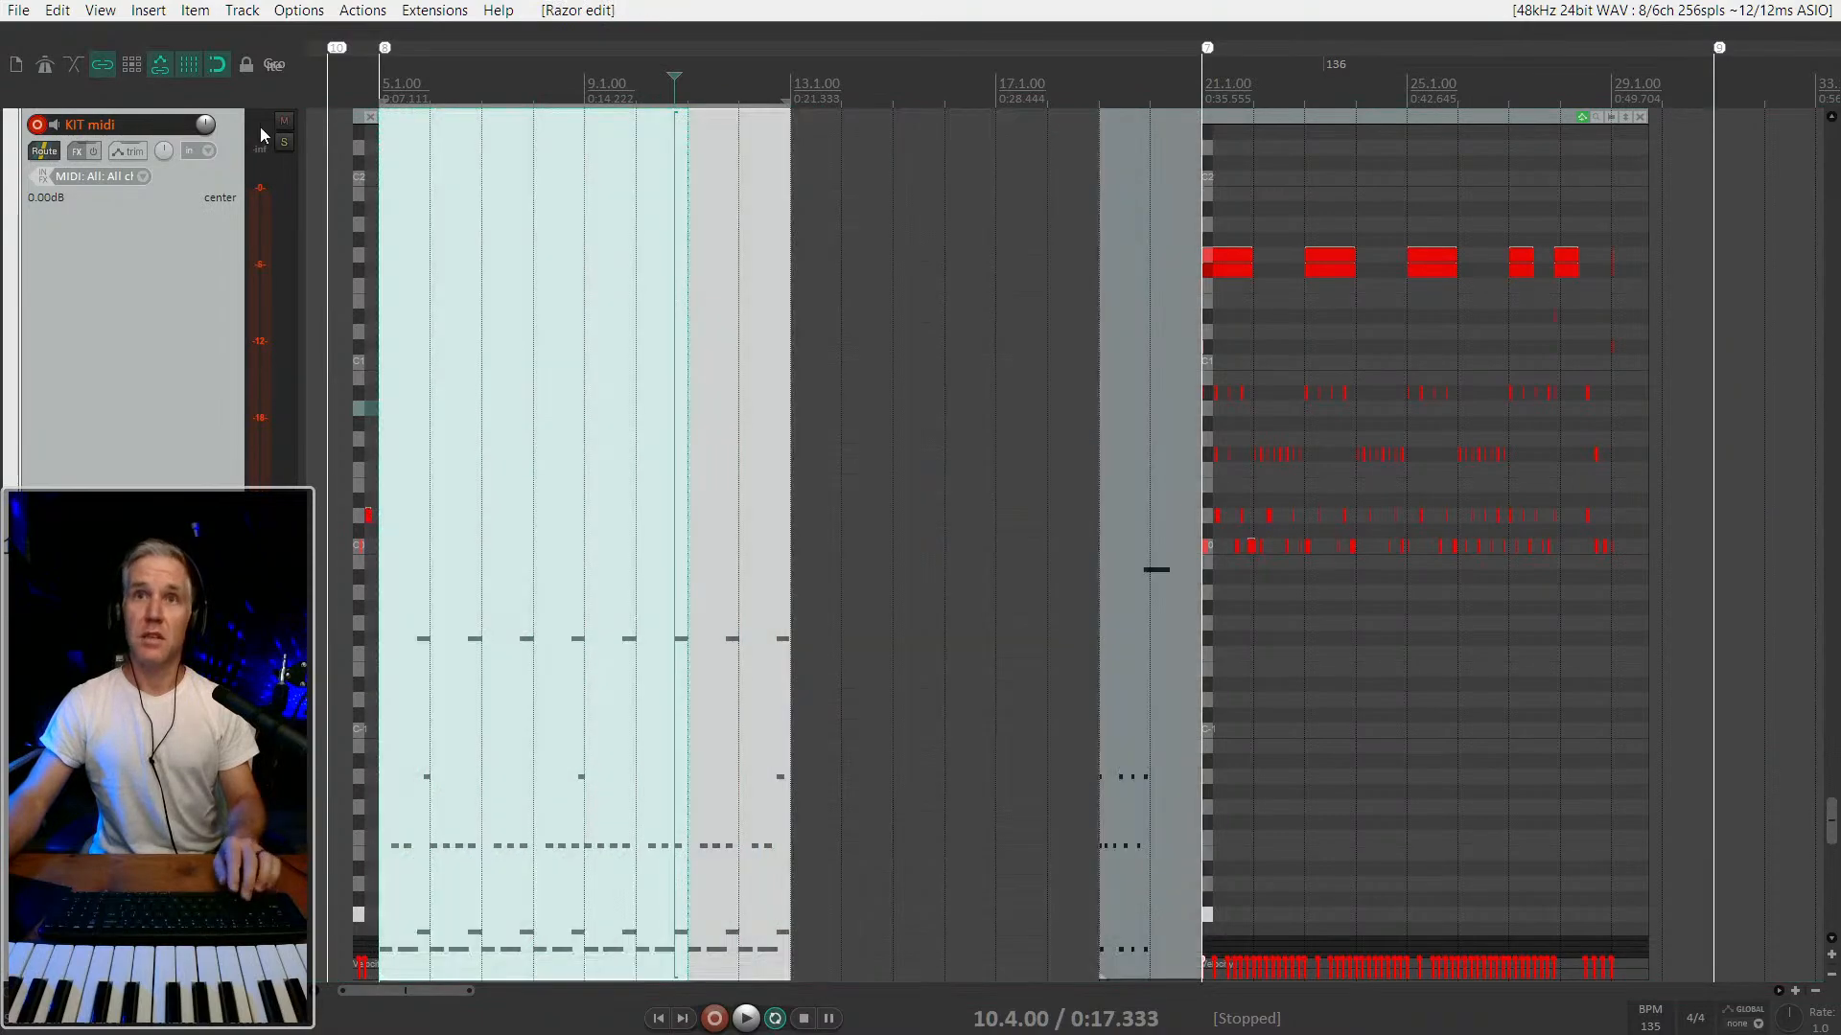
left_click_drag(486, 456, 904, 438)
key("ctrl+z")
Split the glued item at the razor edit edge, copy the bars 5–10 part to bar 13, and select the bars 11–12 item.
key("s")
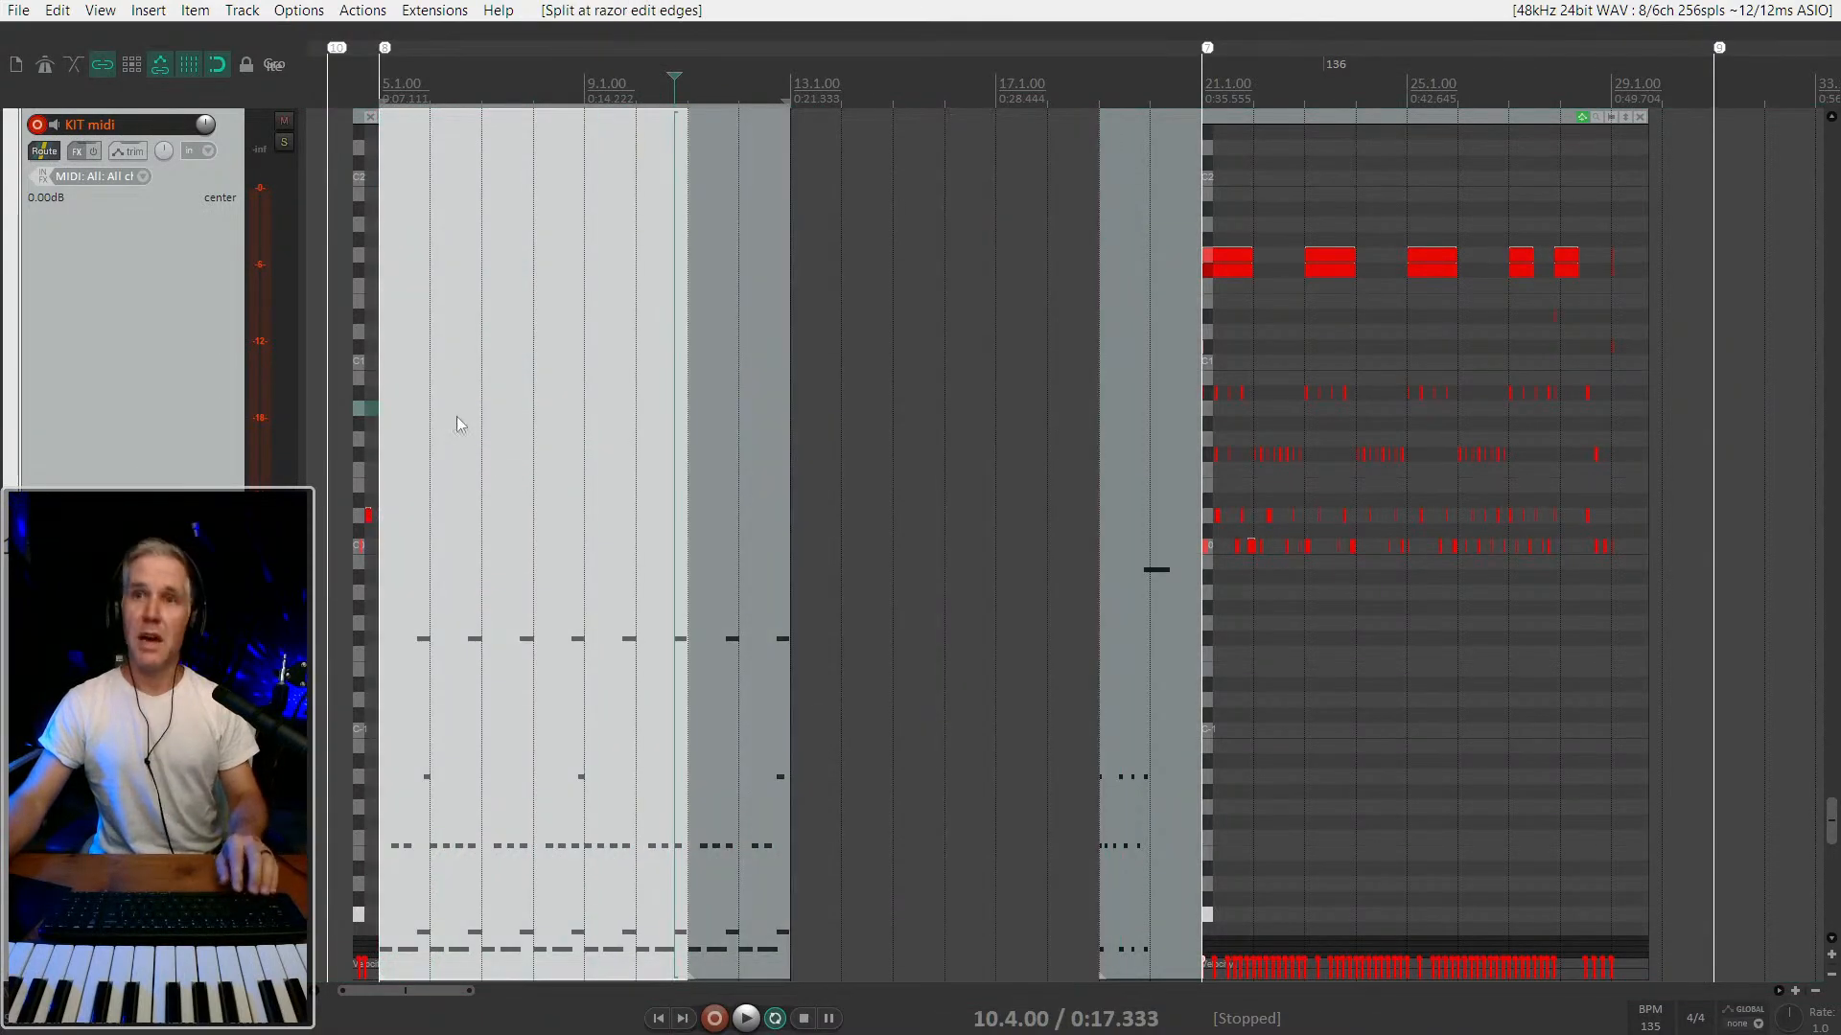
left_click_drag(485, 431, 934, 398)
left_click(581, 452)
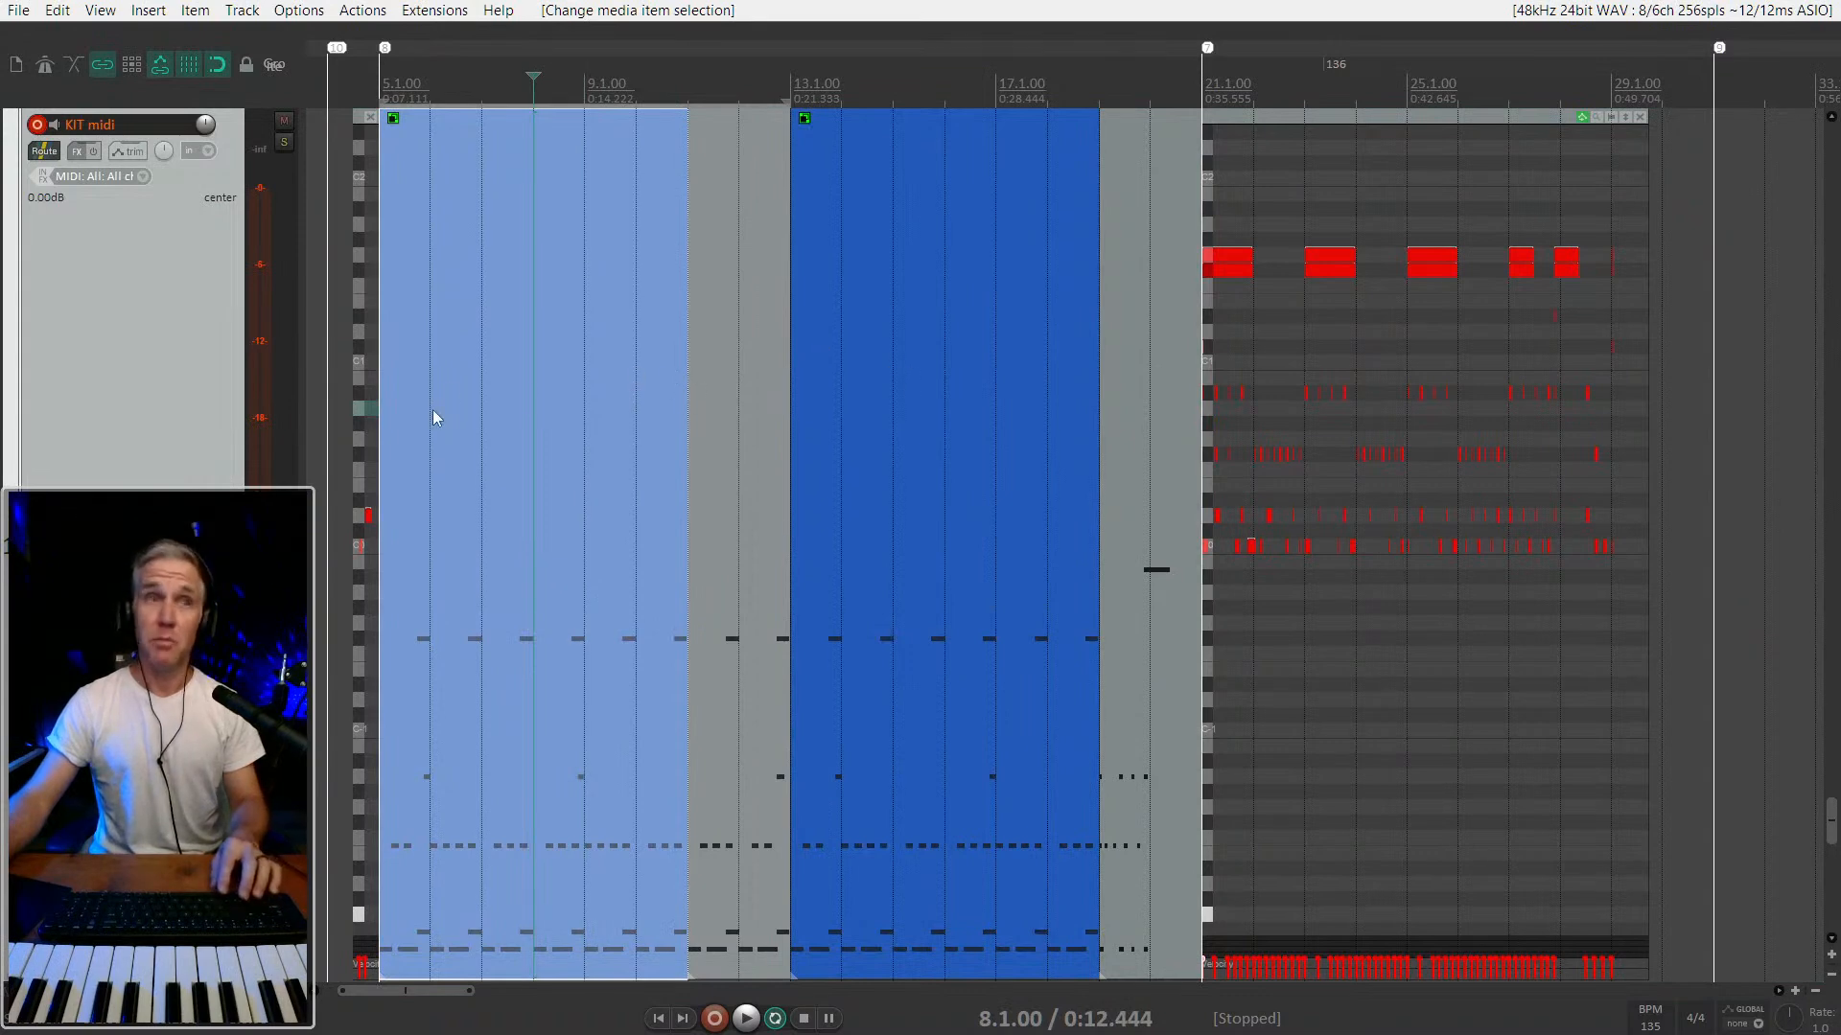
left_click_drag(774, 556, 757, 554)
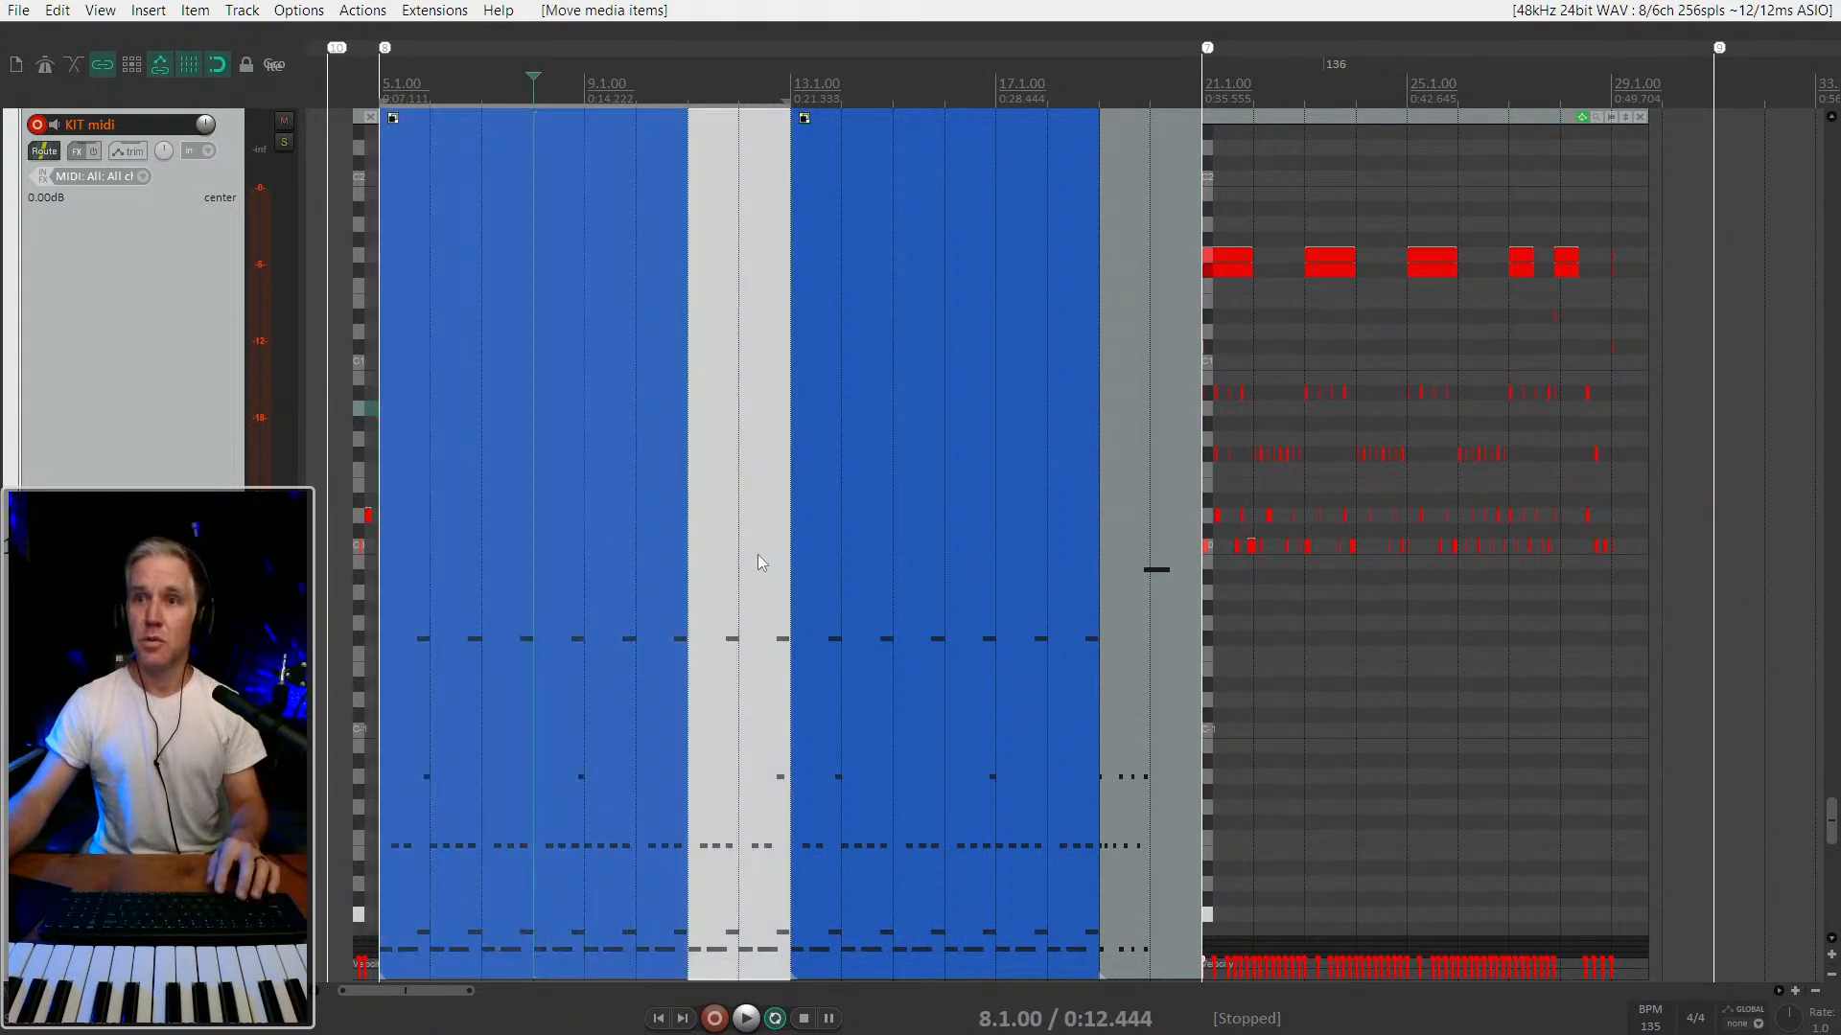
left_click(941, 524)
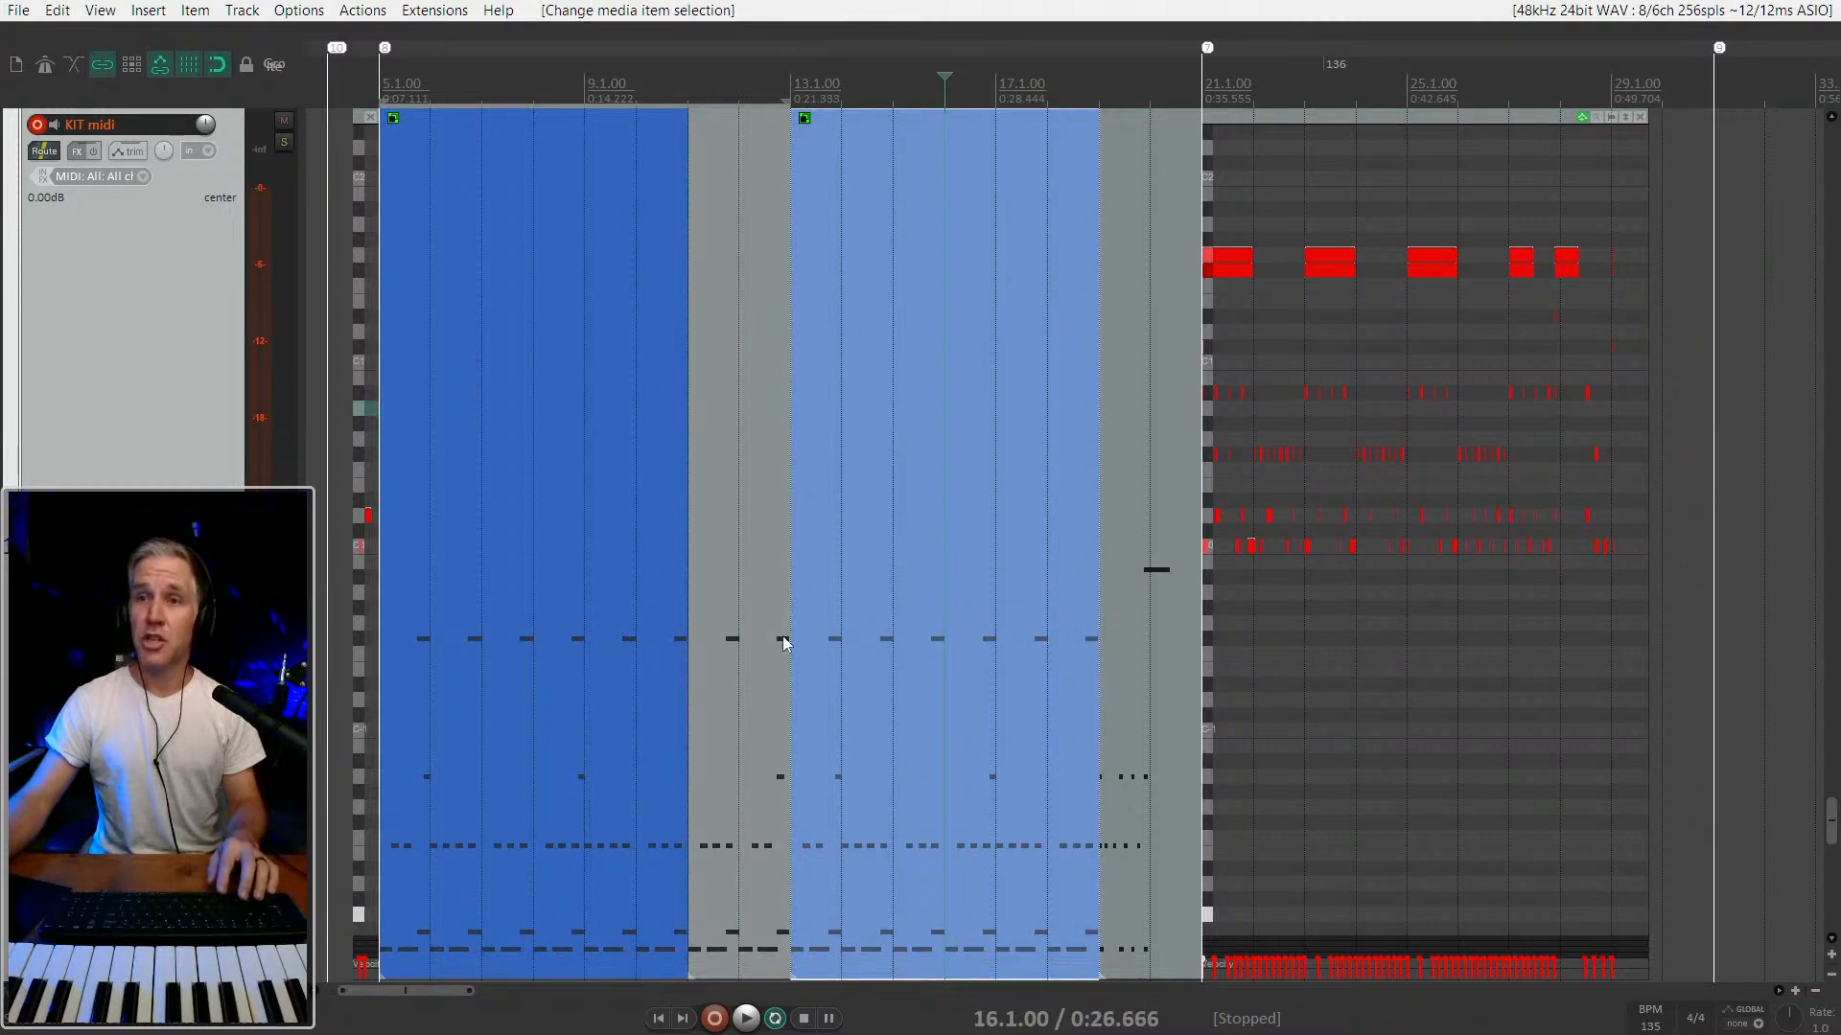
key("ctrl+z")
left_click(1155, 571)
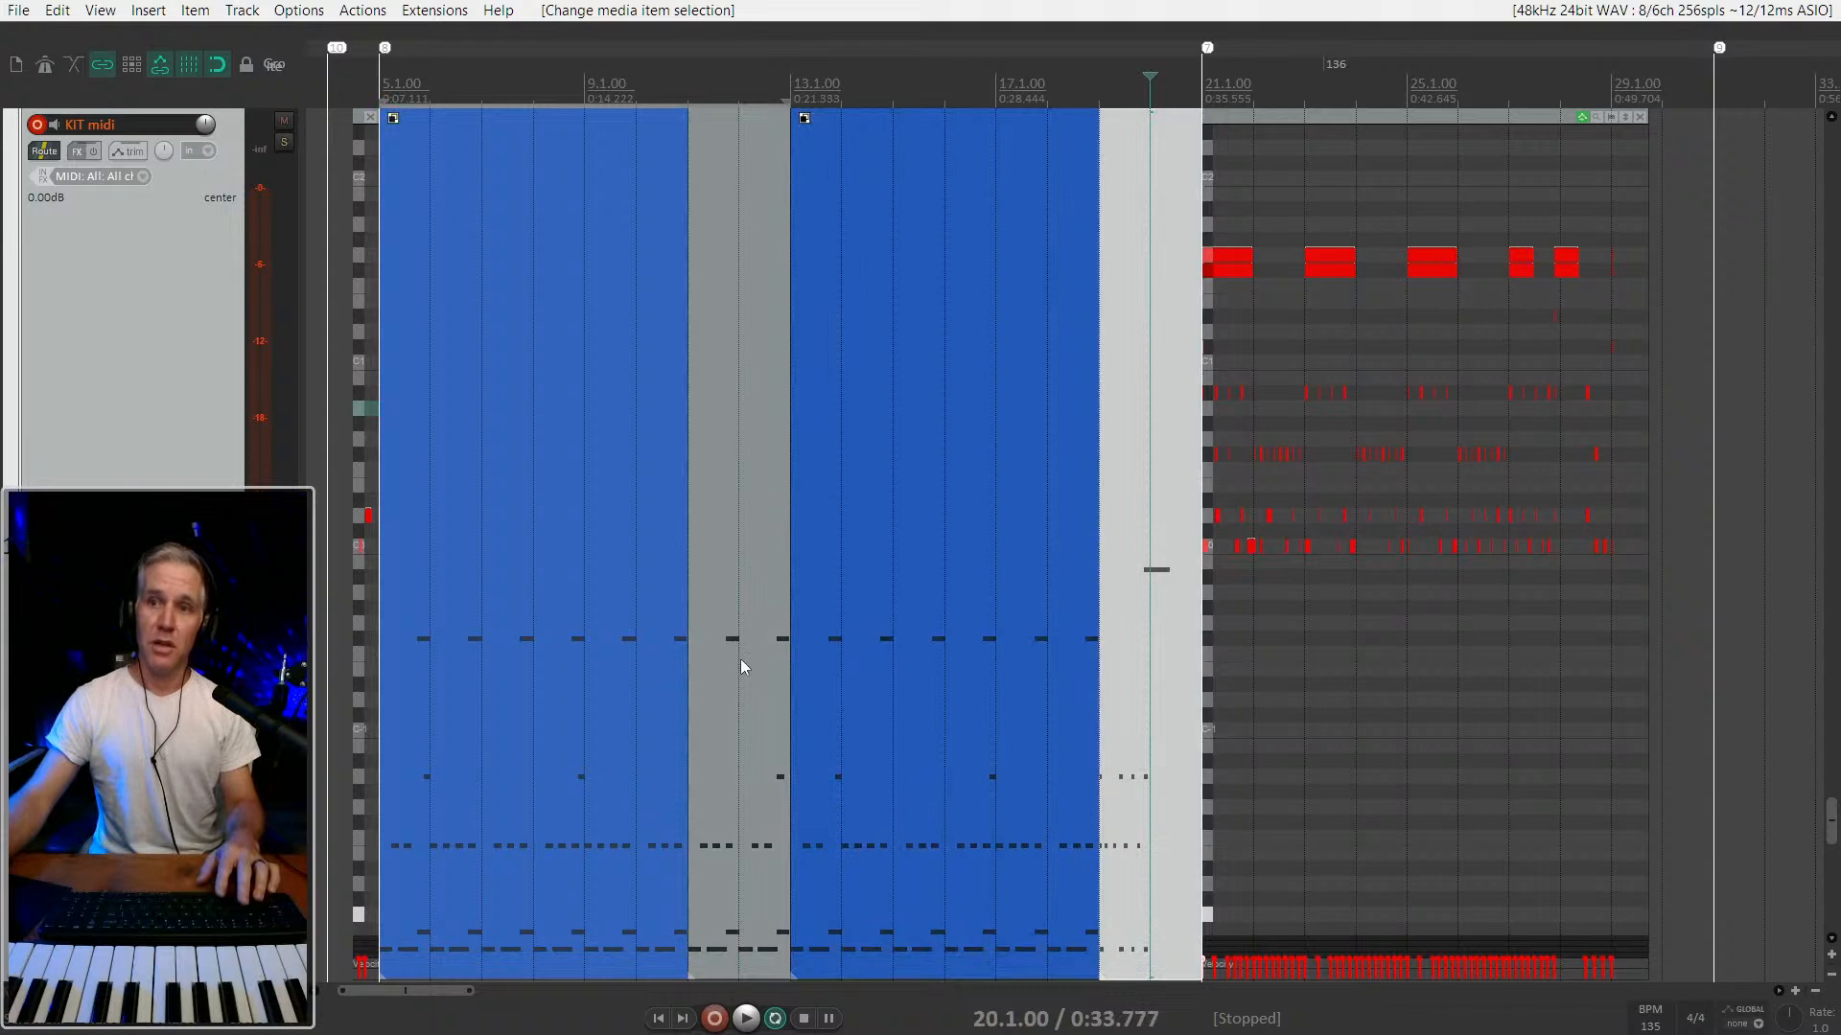
scroll(740, 661, "up", 2)
scroll(740, 658, "down", 2)
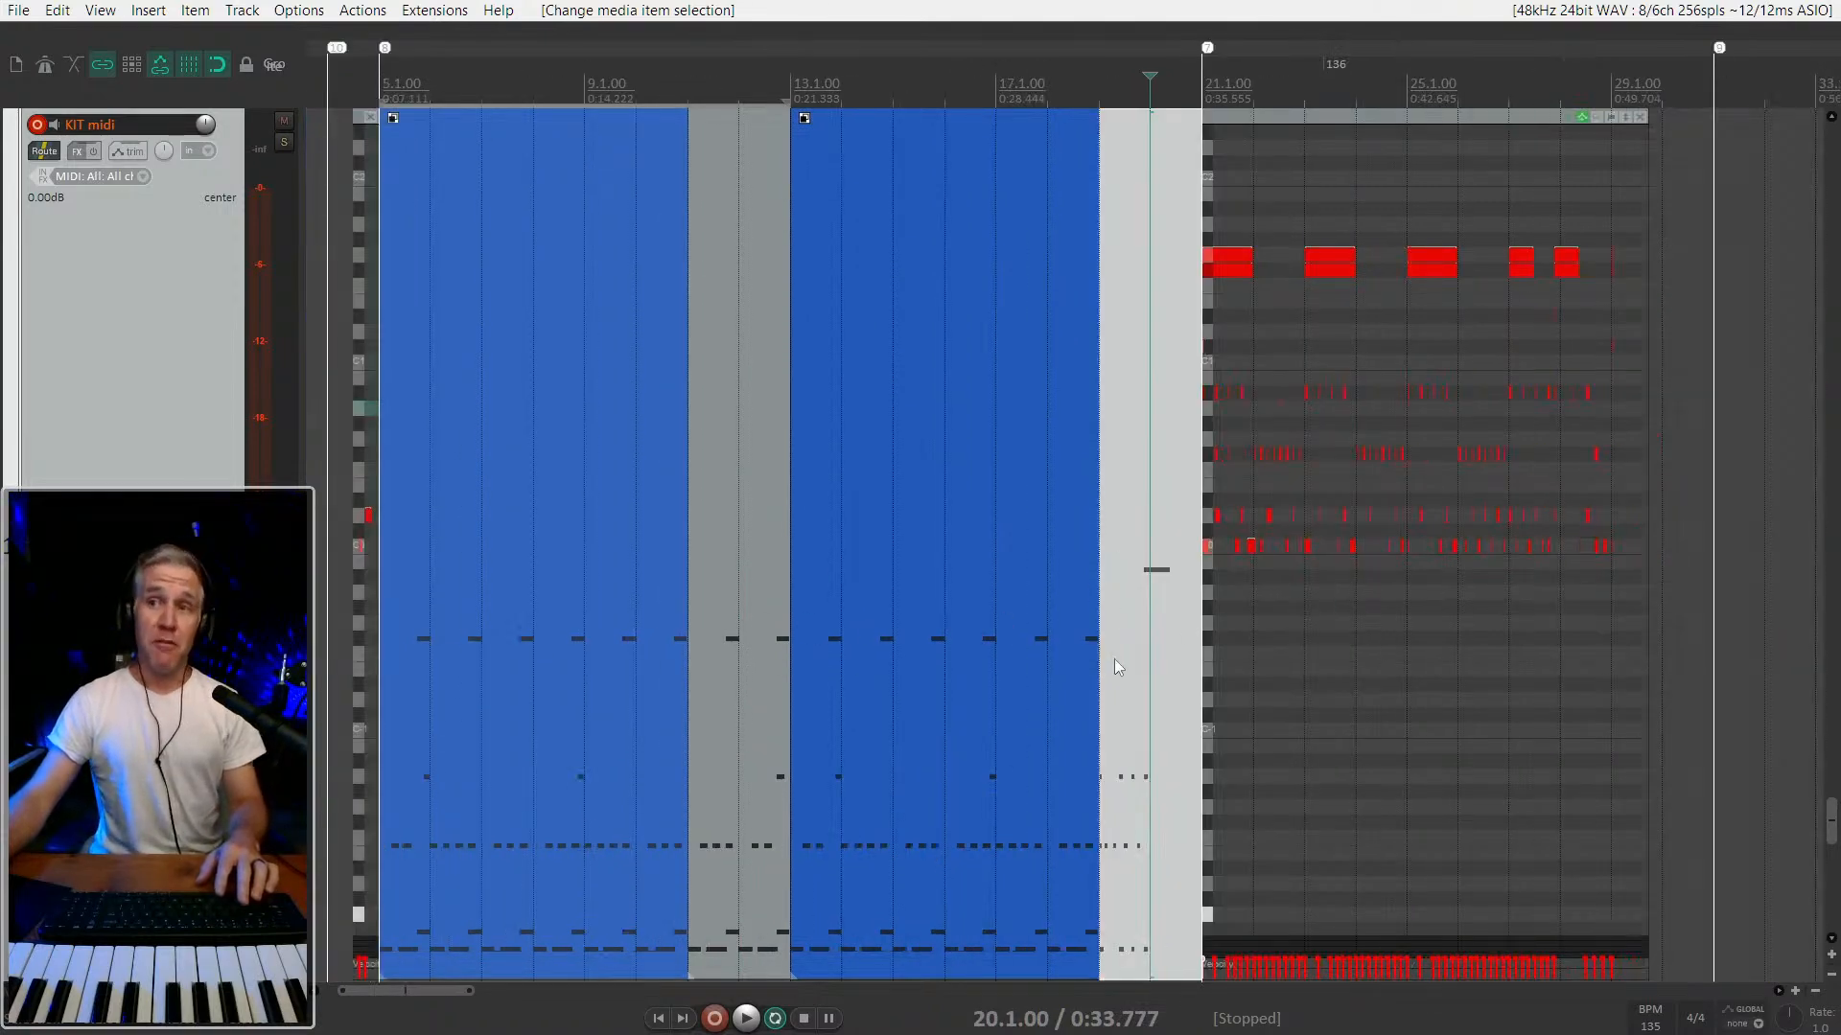
left_click(501, 657)
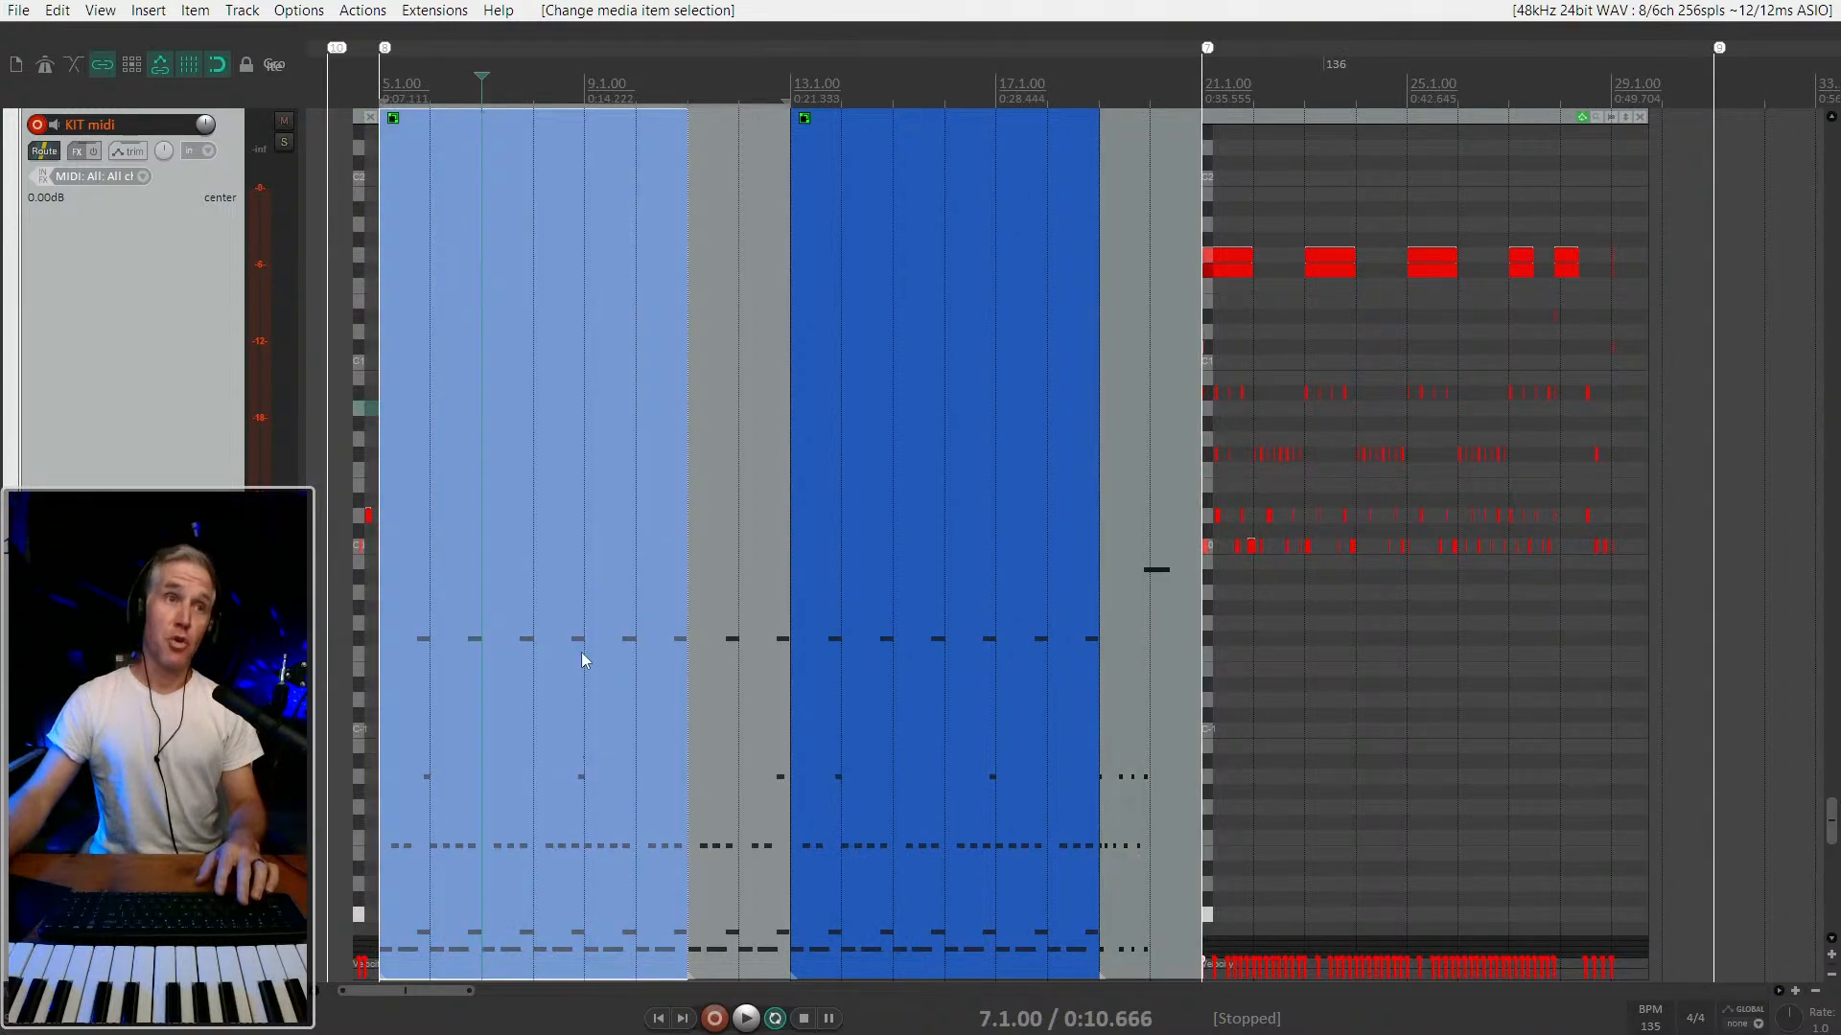
left_click(379, 628)
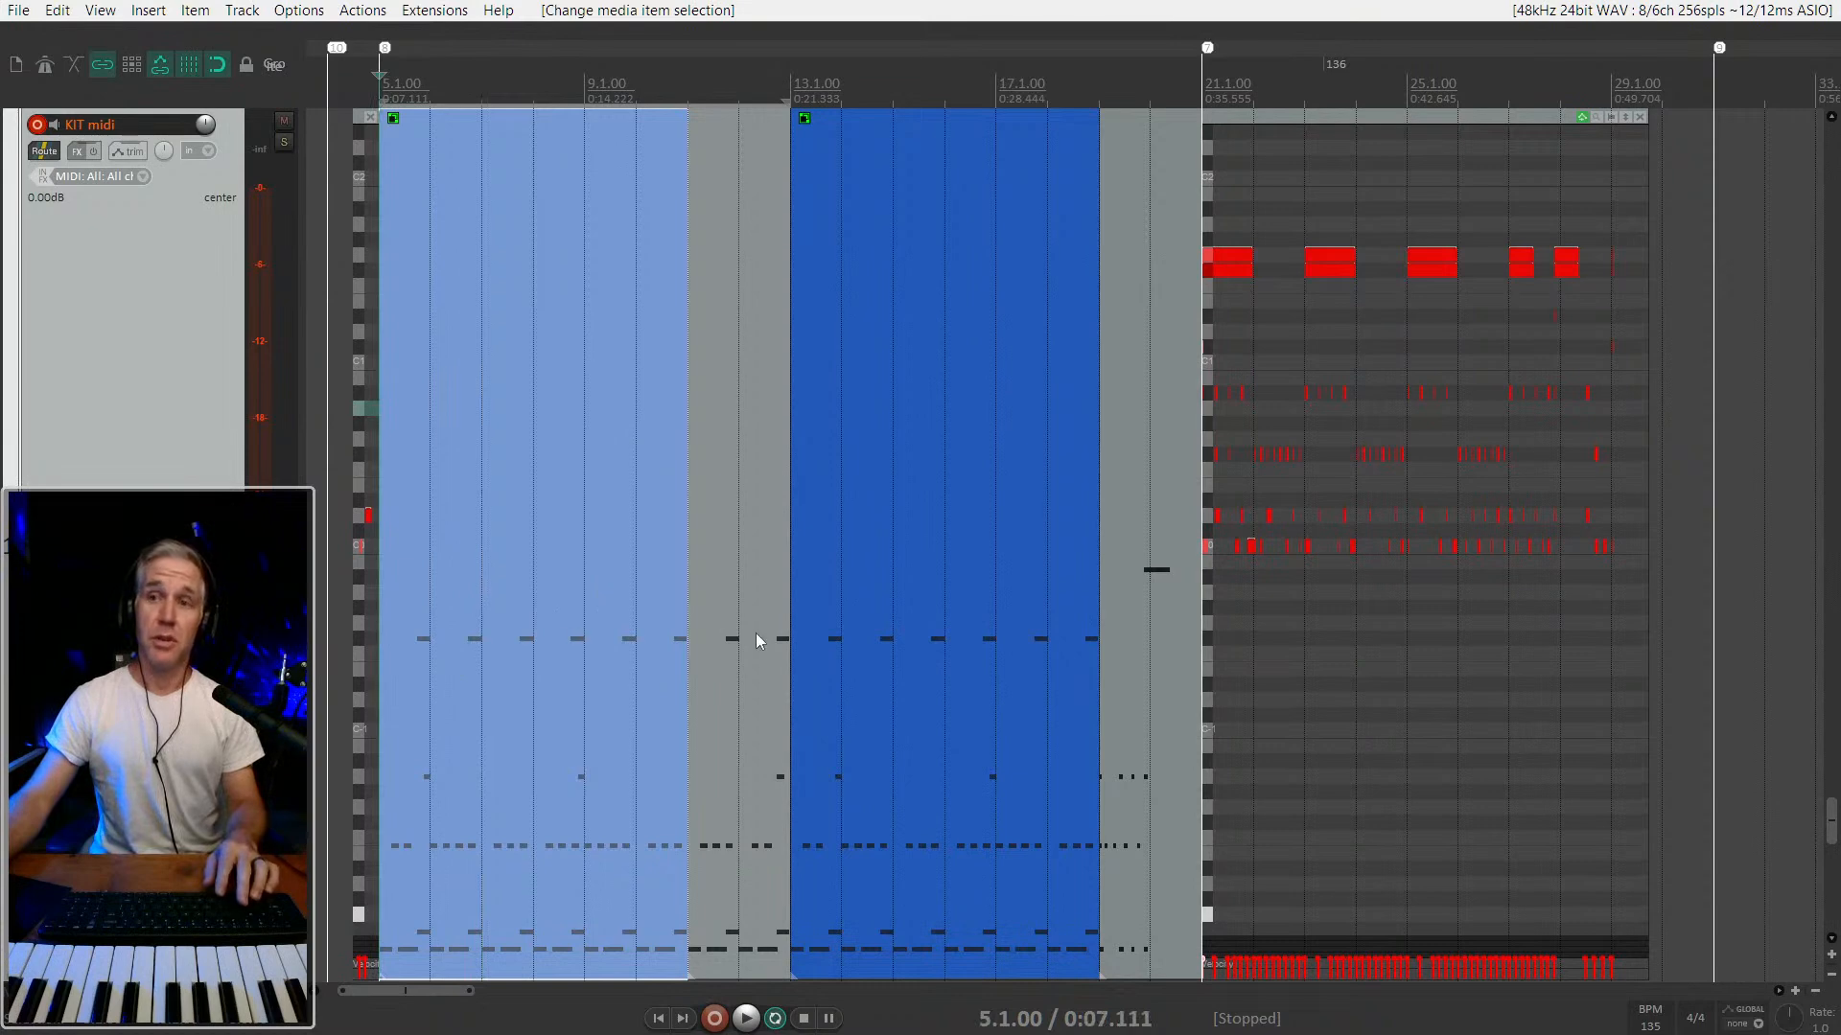
Audition the KIT midi part from 18.1.00 through the transition into bar 19.
scroll(762, 631, "right", 2)
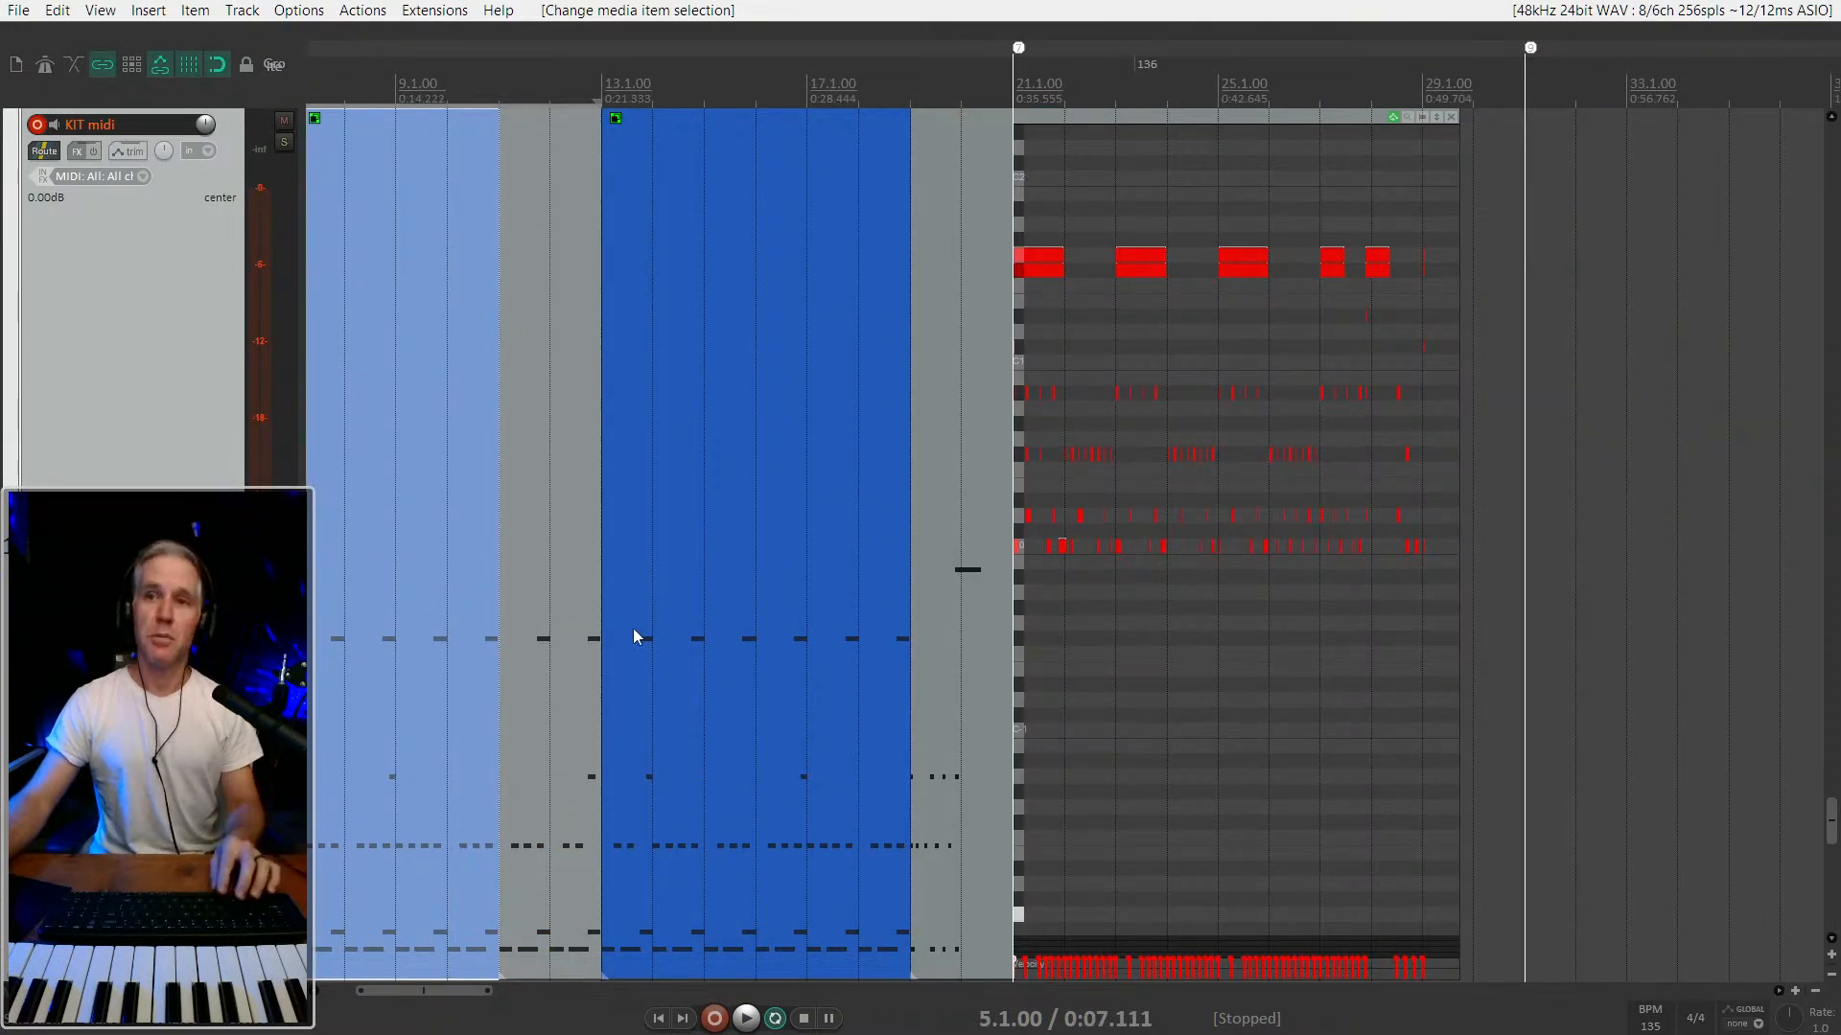
left_click(882, 647)
key("space")
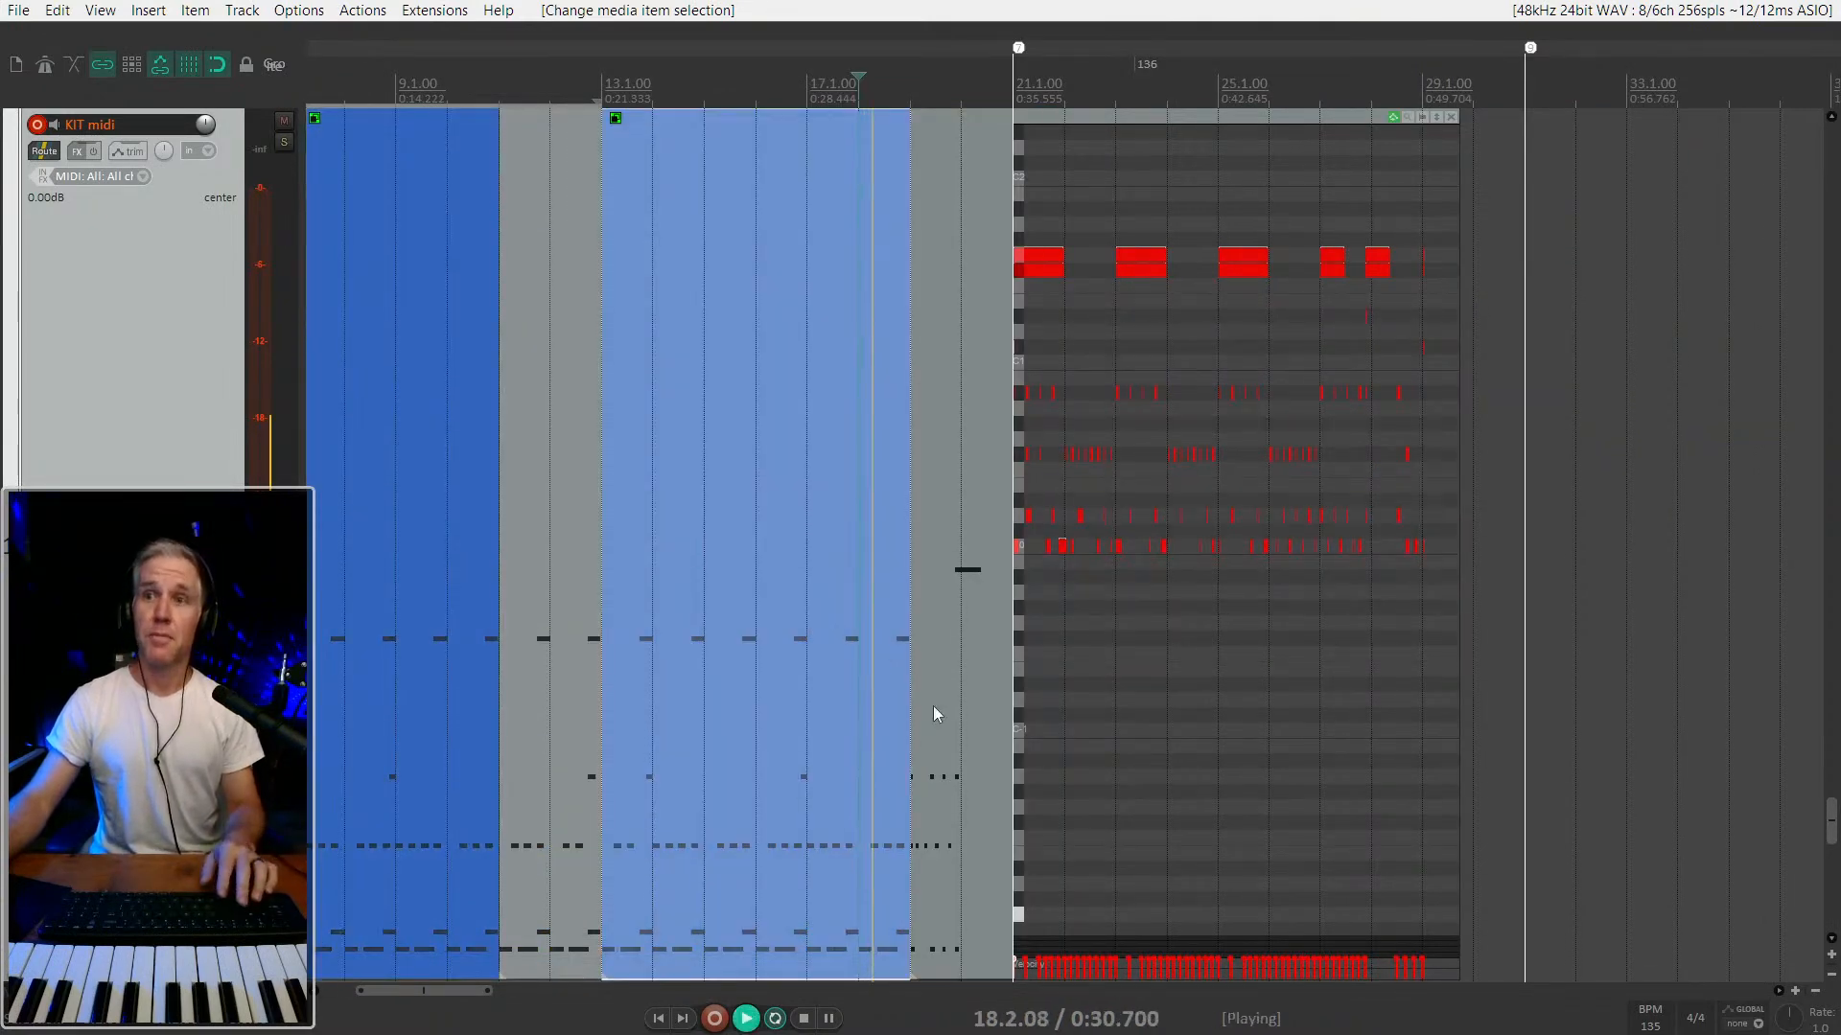
scroll(936, 714, "up", 3)
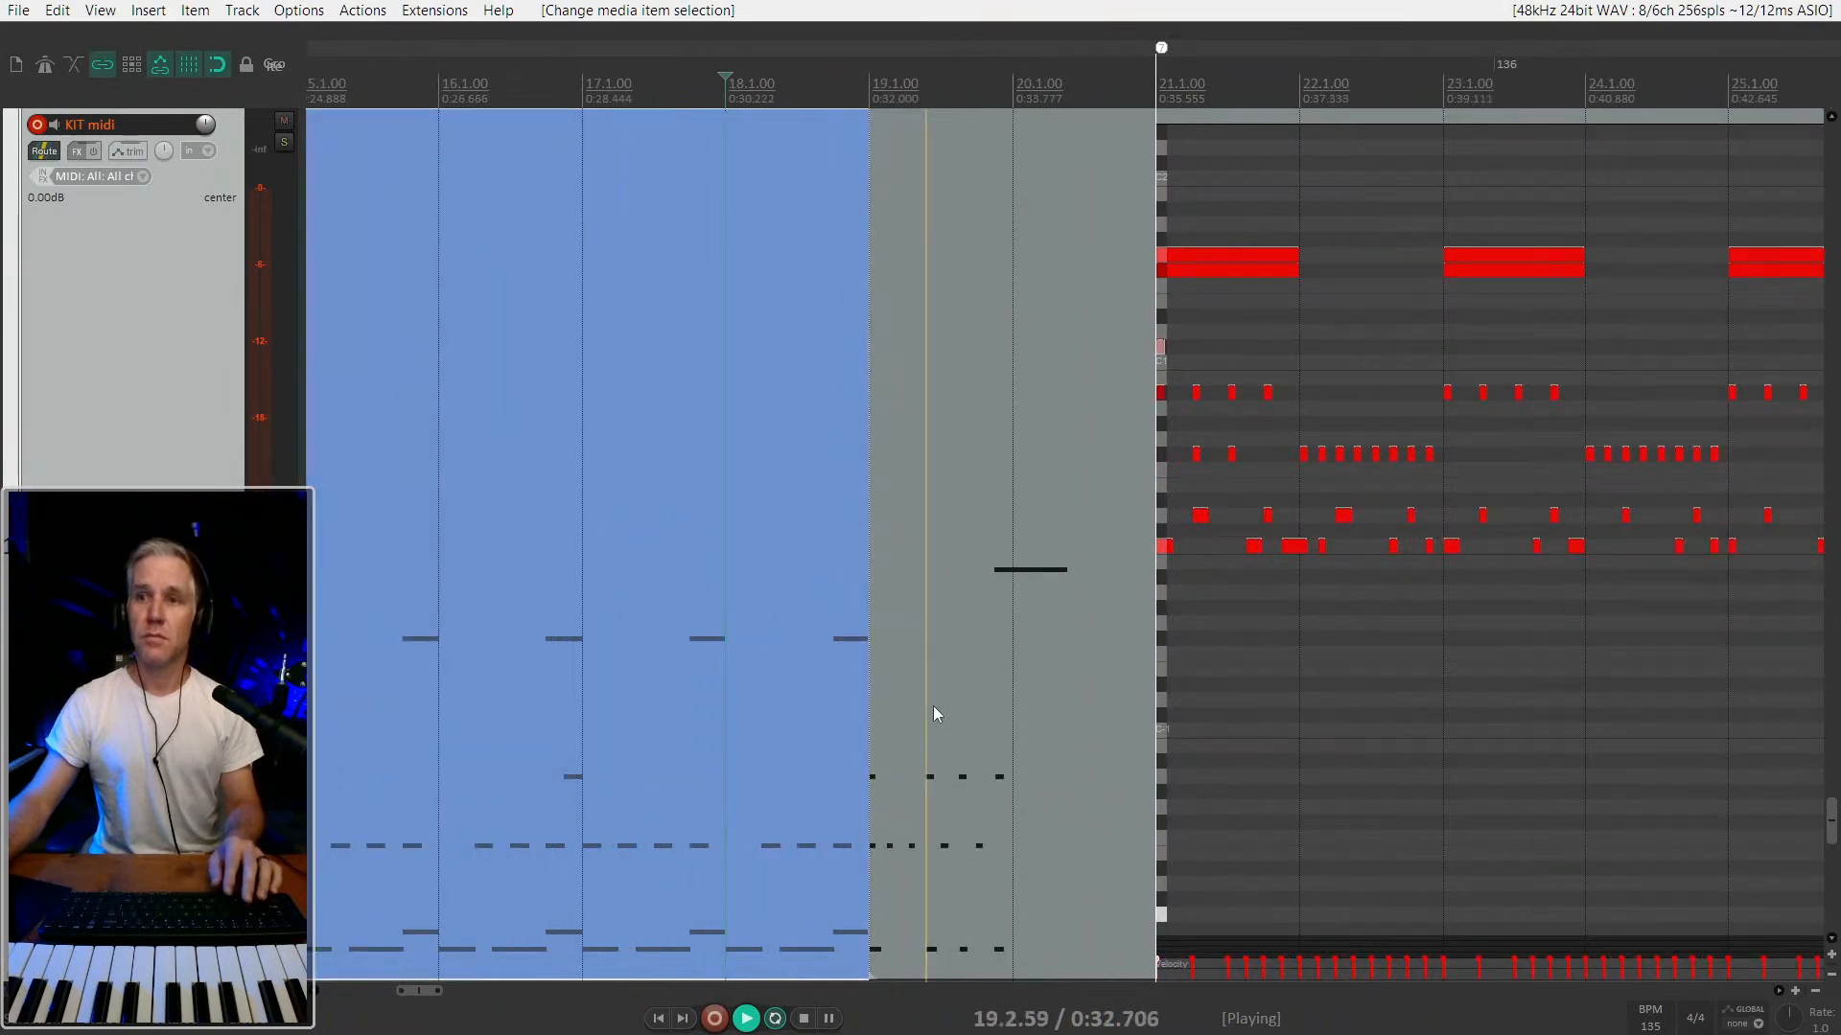
key("space")
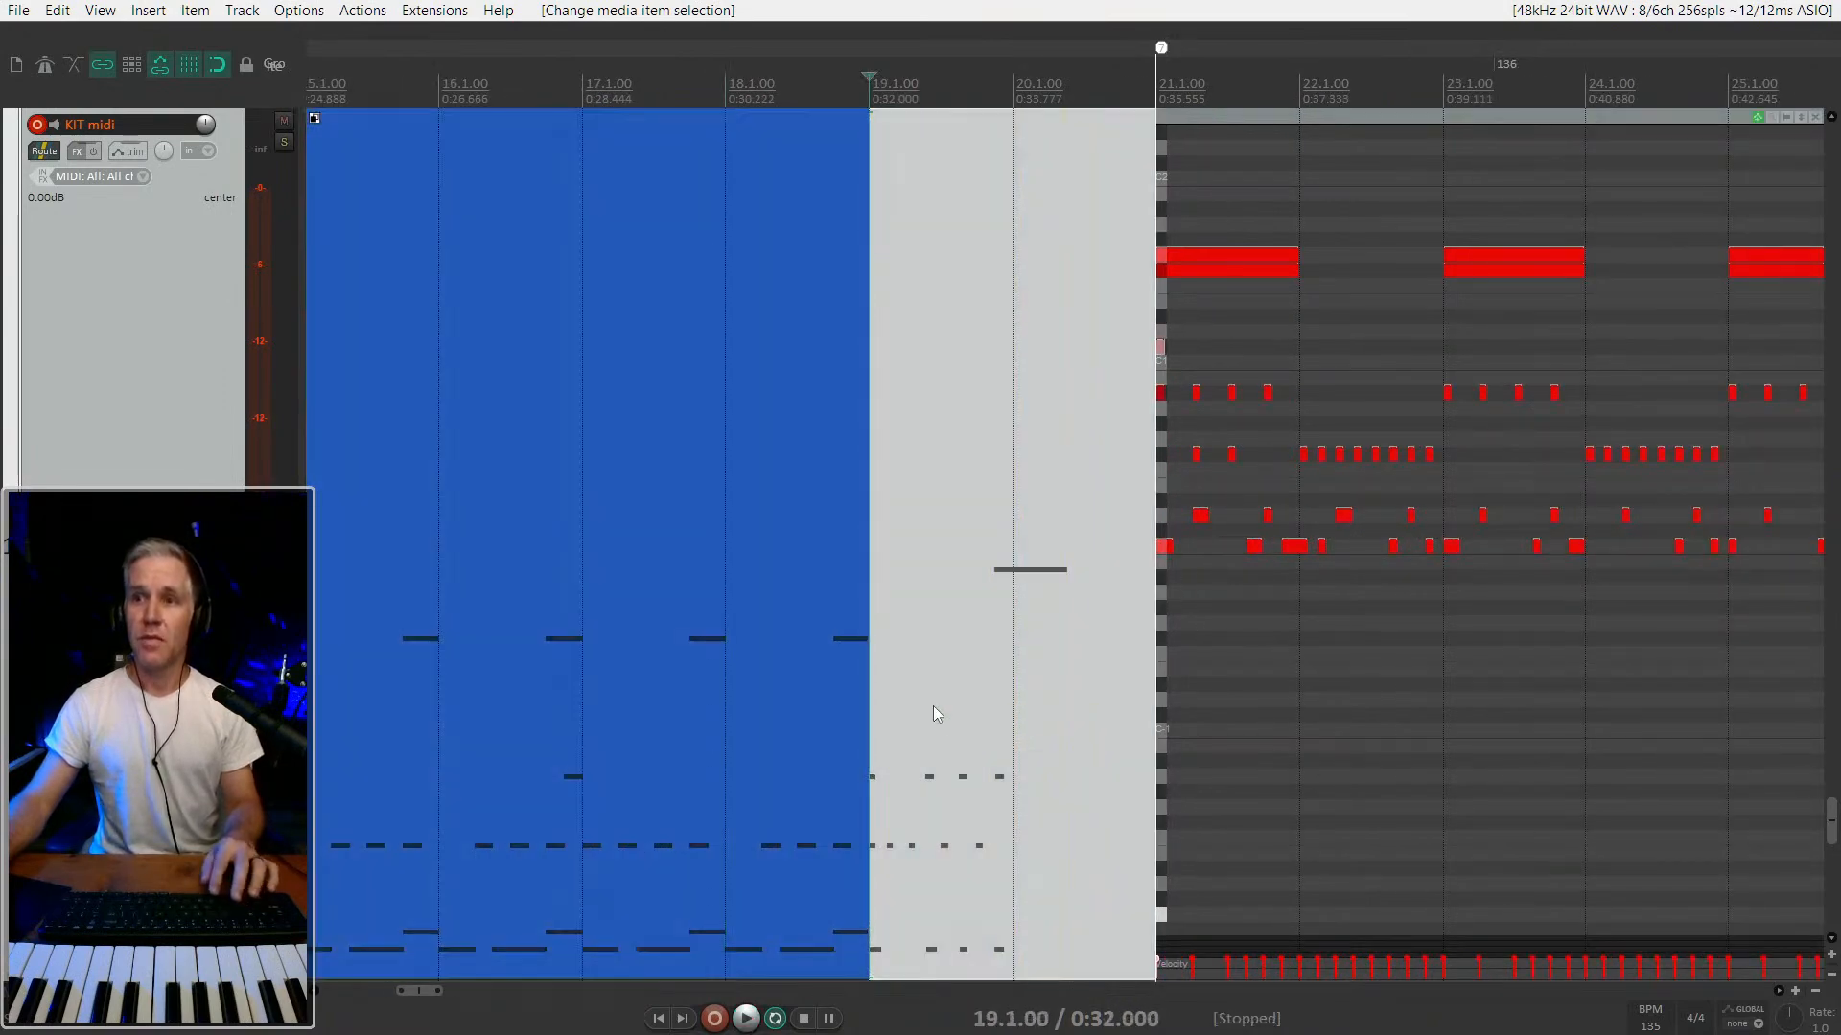
Open the bars 19–20 KIT midi item in the inline editor and audition it from 19.1.00.
scroll(934, 715, "up", 3)
double_click(934, 709)
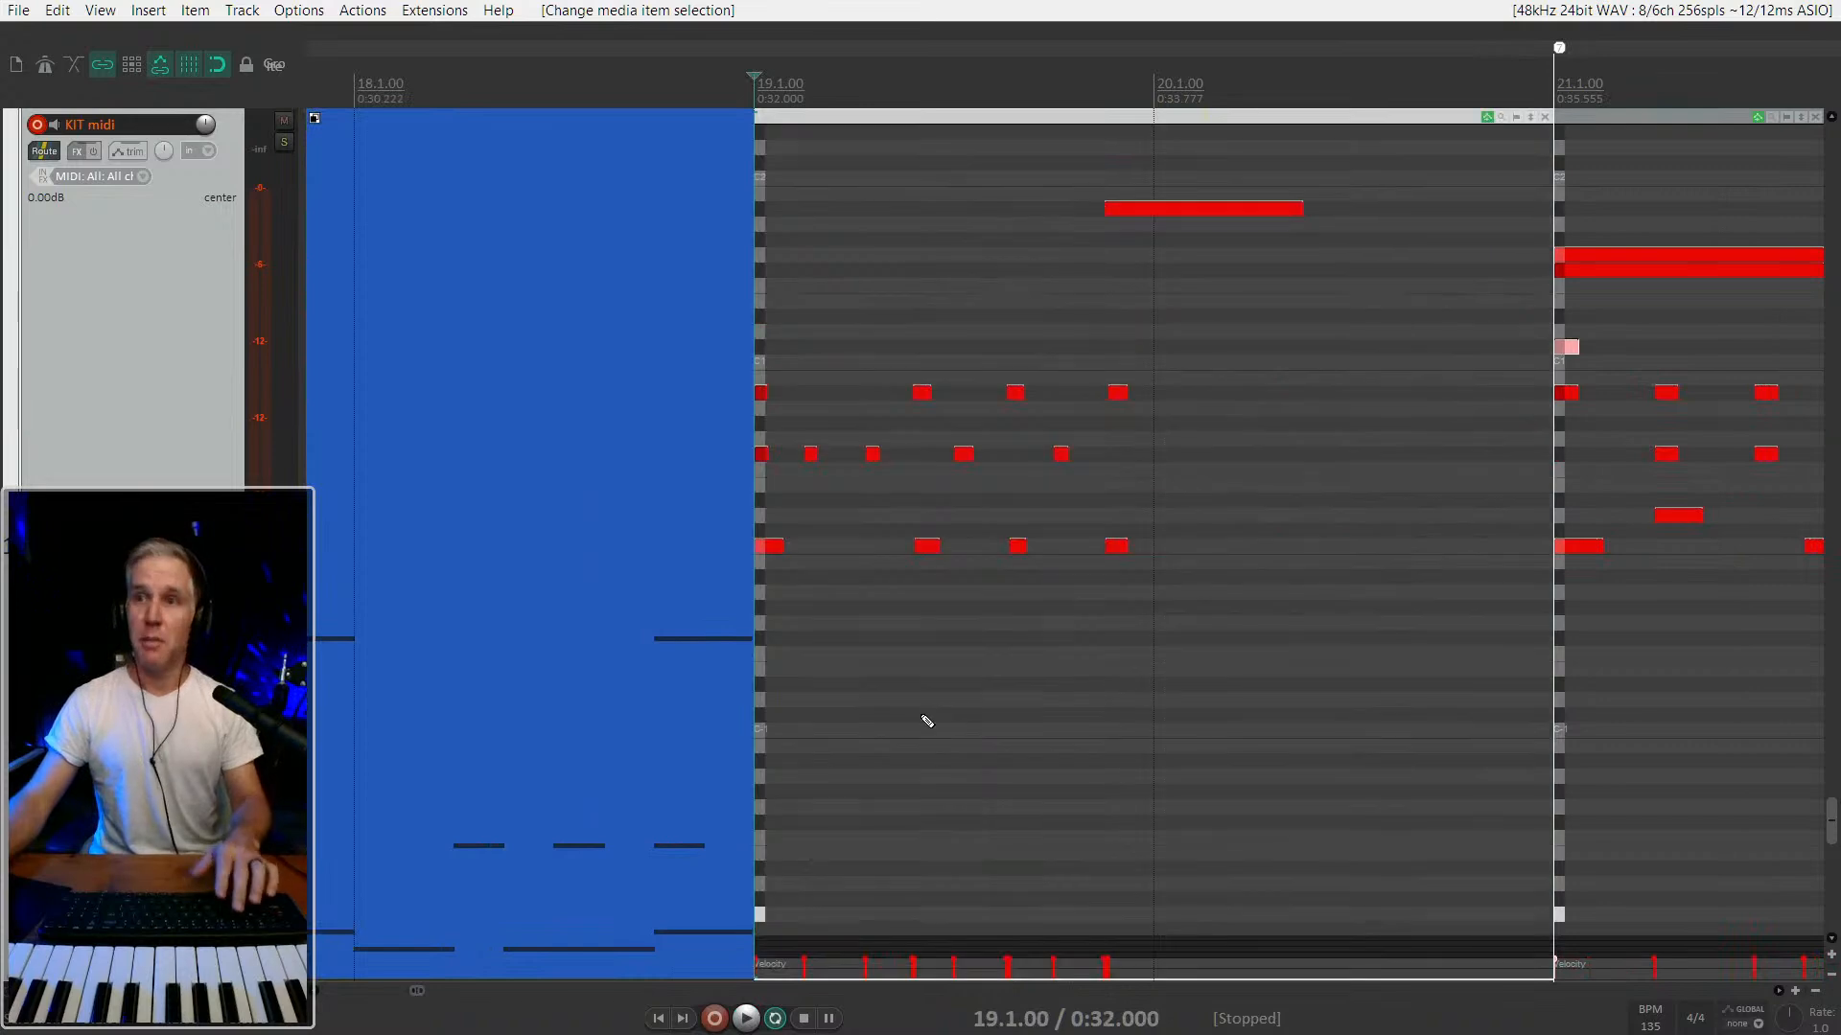
scroll(854, 639, "up", 1)
left_click(688, 494)
key("space")
key("space")
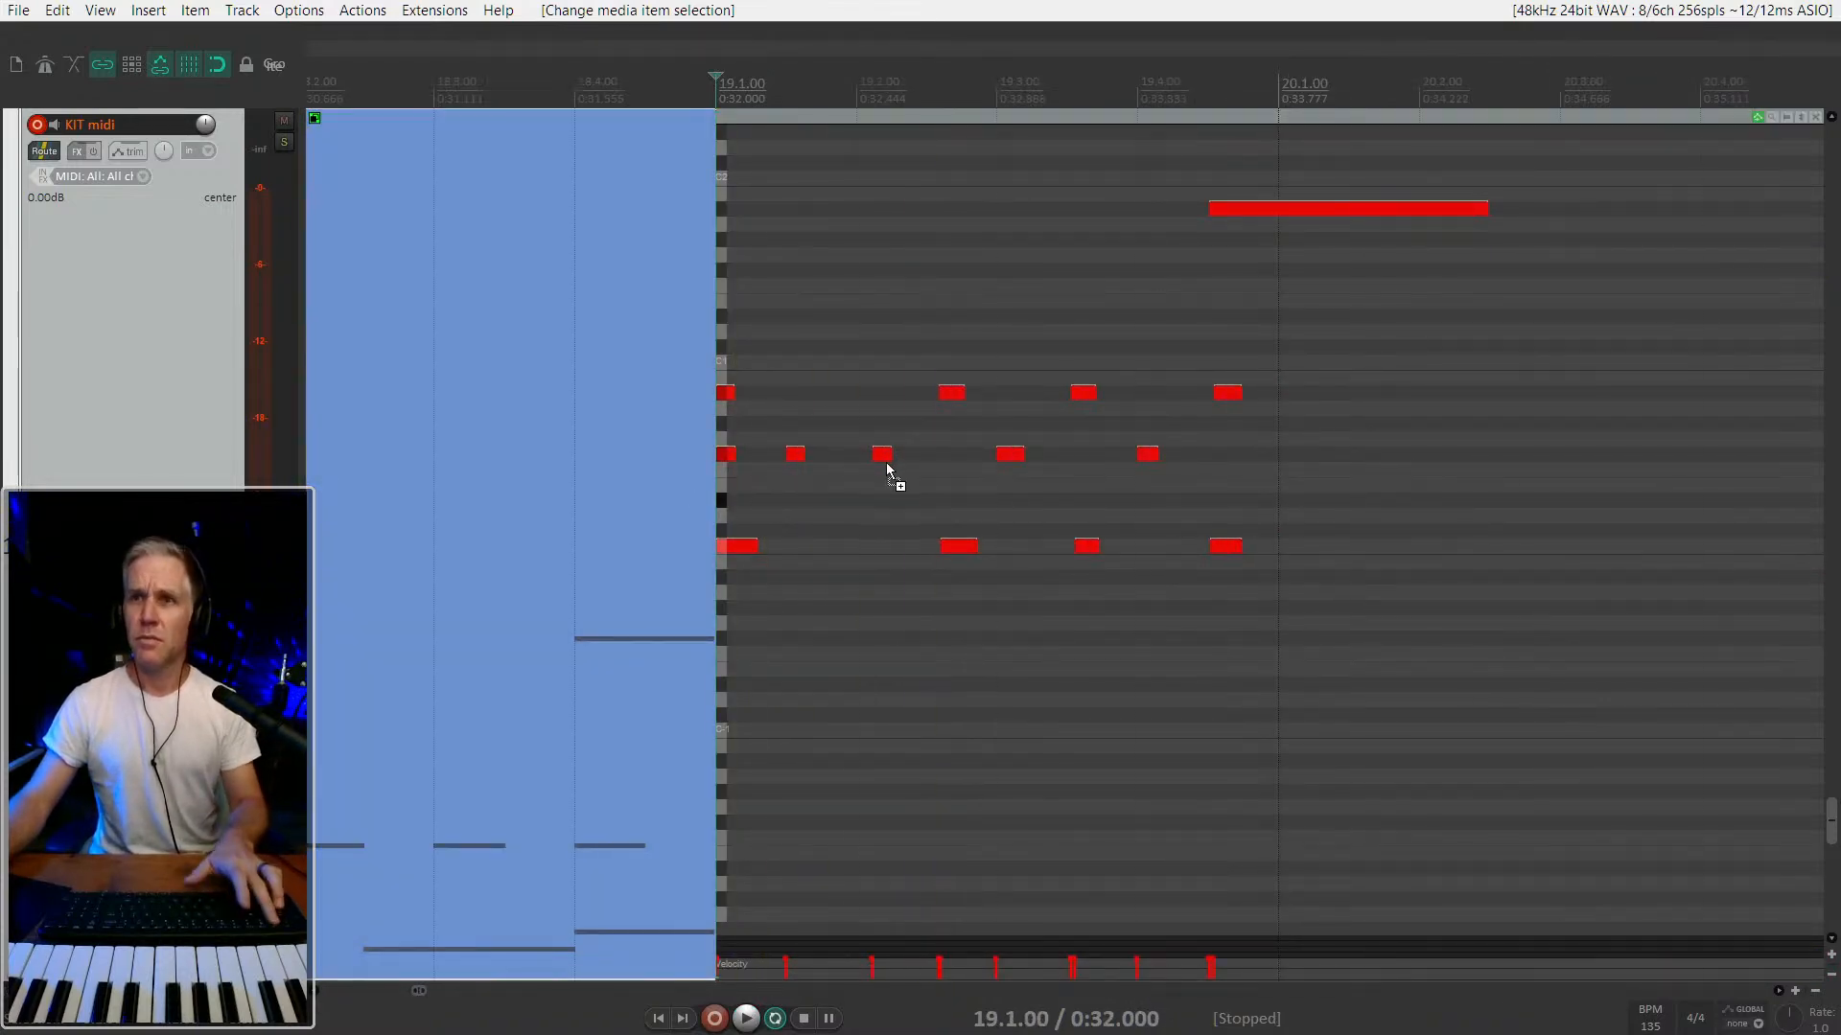
Move the third note of the middle row in bar 19 earlier to beat 2 and audition it.
left_click_drag(882, 461, 866, 458)
key("space")
key("space")
Quantize the three notes around beats 2 and 3 of bar 19 to a straight 1/16 grid at 100% strength and audition them.
left_click_drag(944, 363, 1023, 595)
key("ctrl+q")
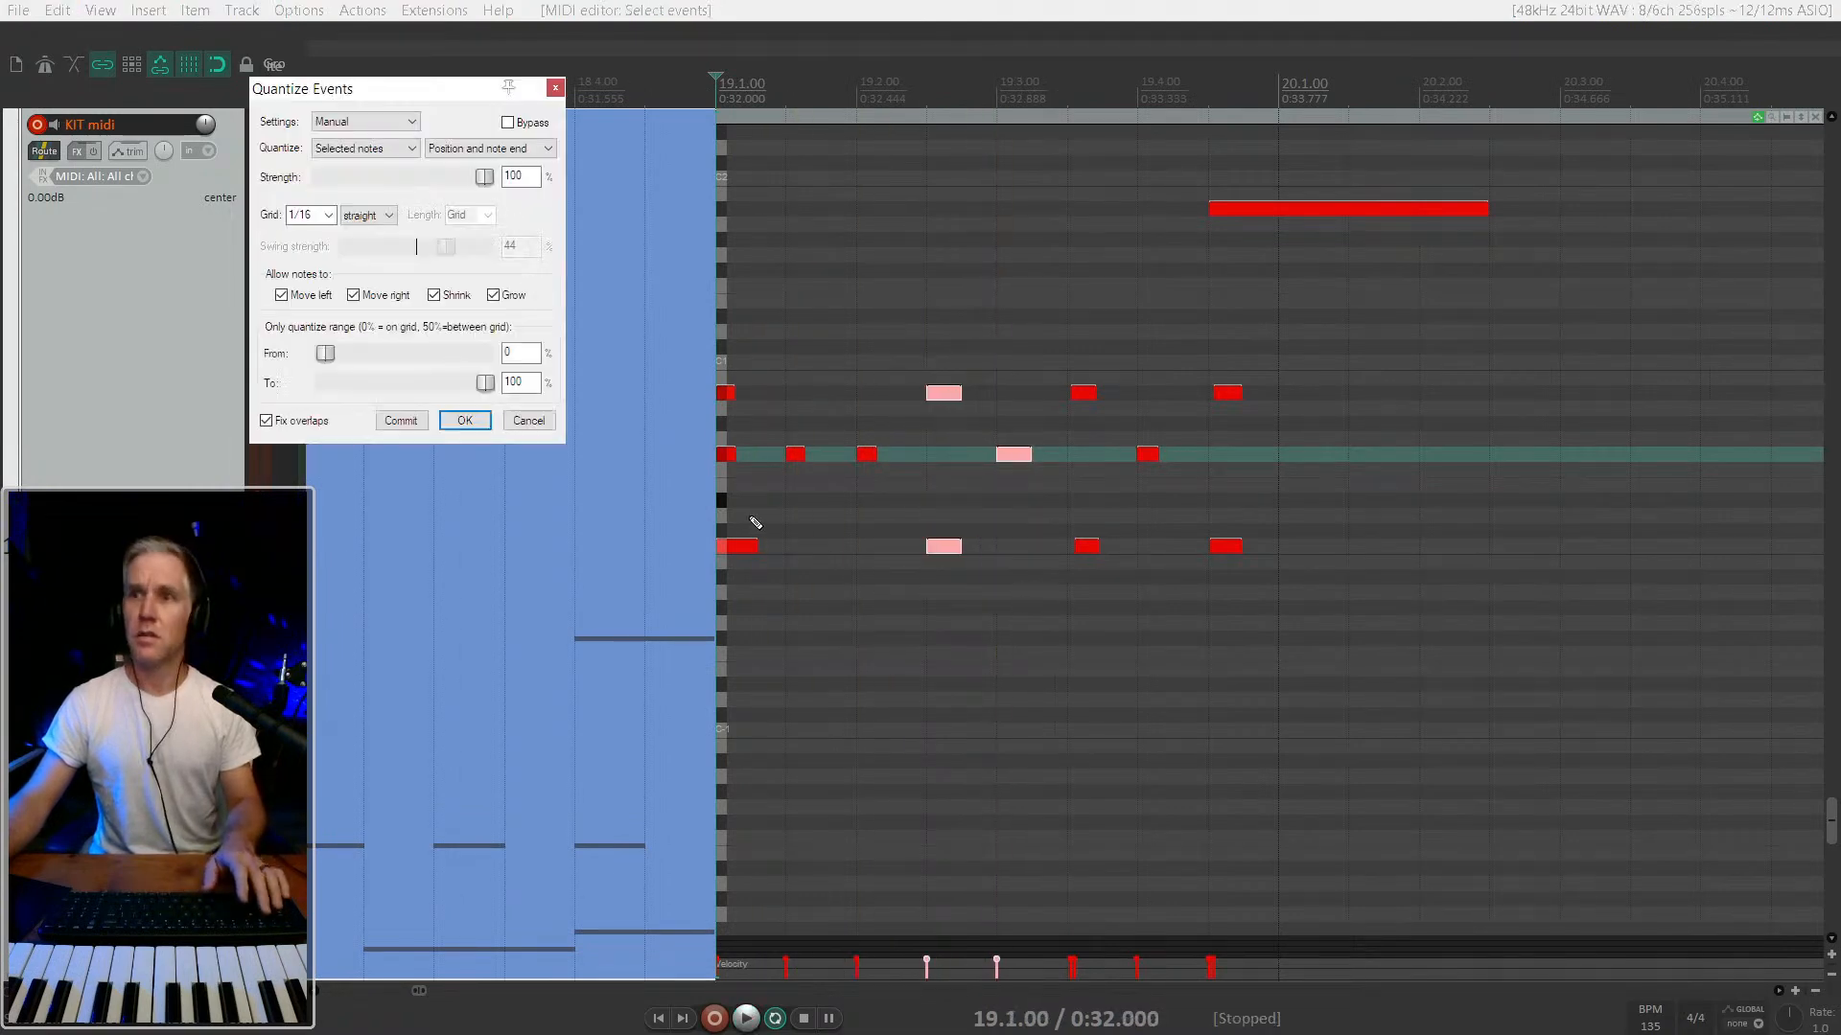
left_click(464, 420)
key("space")
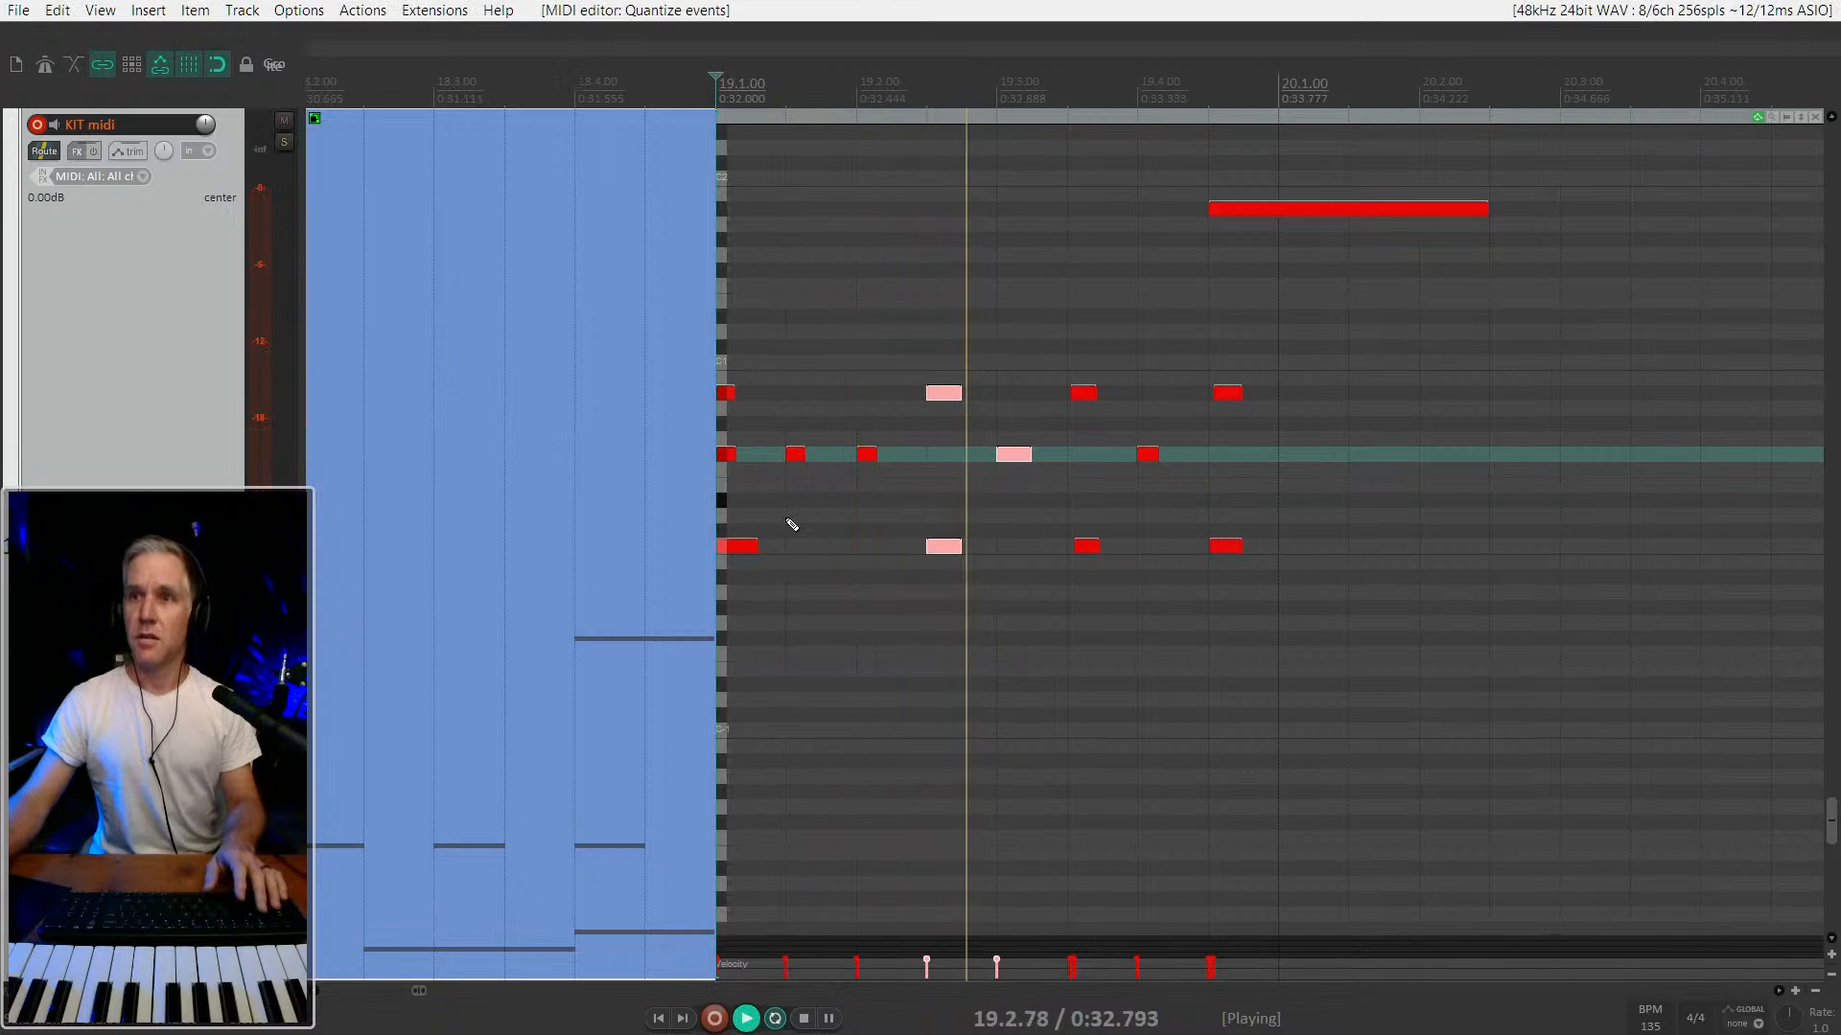
key("space")
Close the inline editors of the bars 19–20 item and of the KIT midi item starting at bar 21.
scroll(1035, 474, "down", 2)
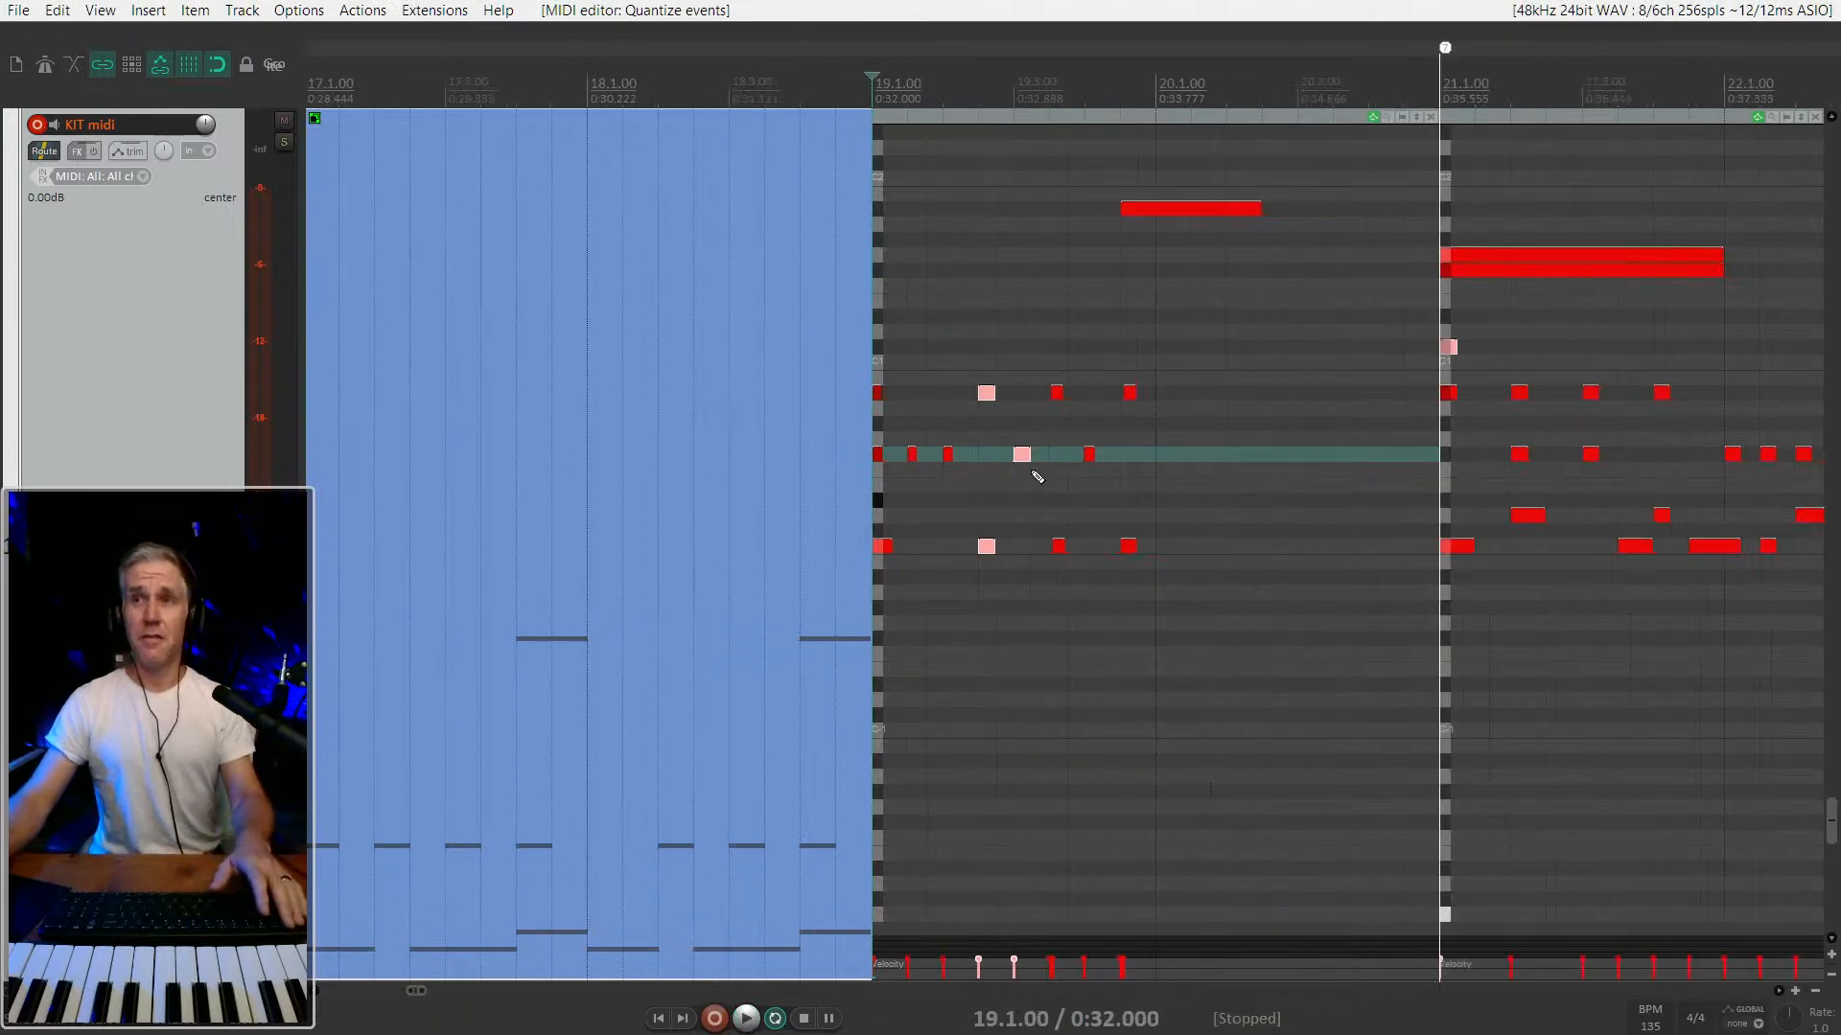
left_click(1029, 120)
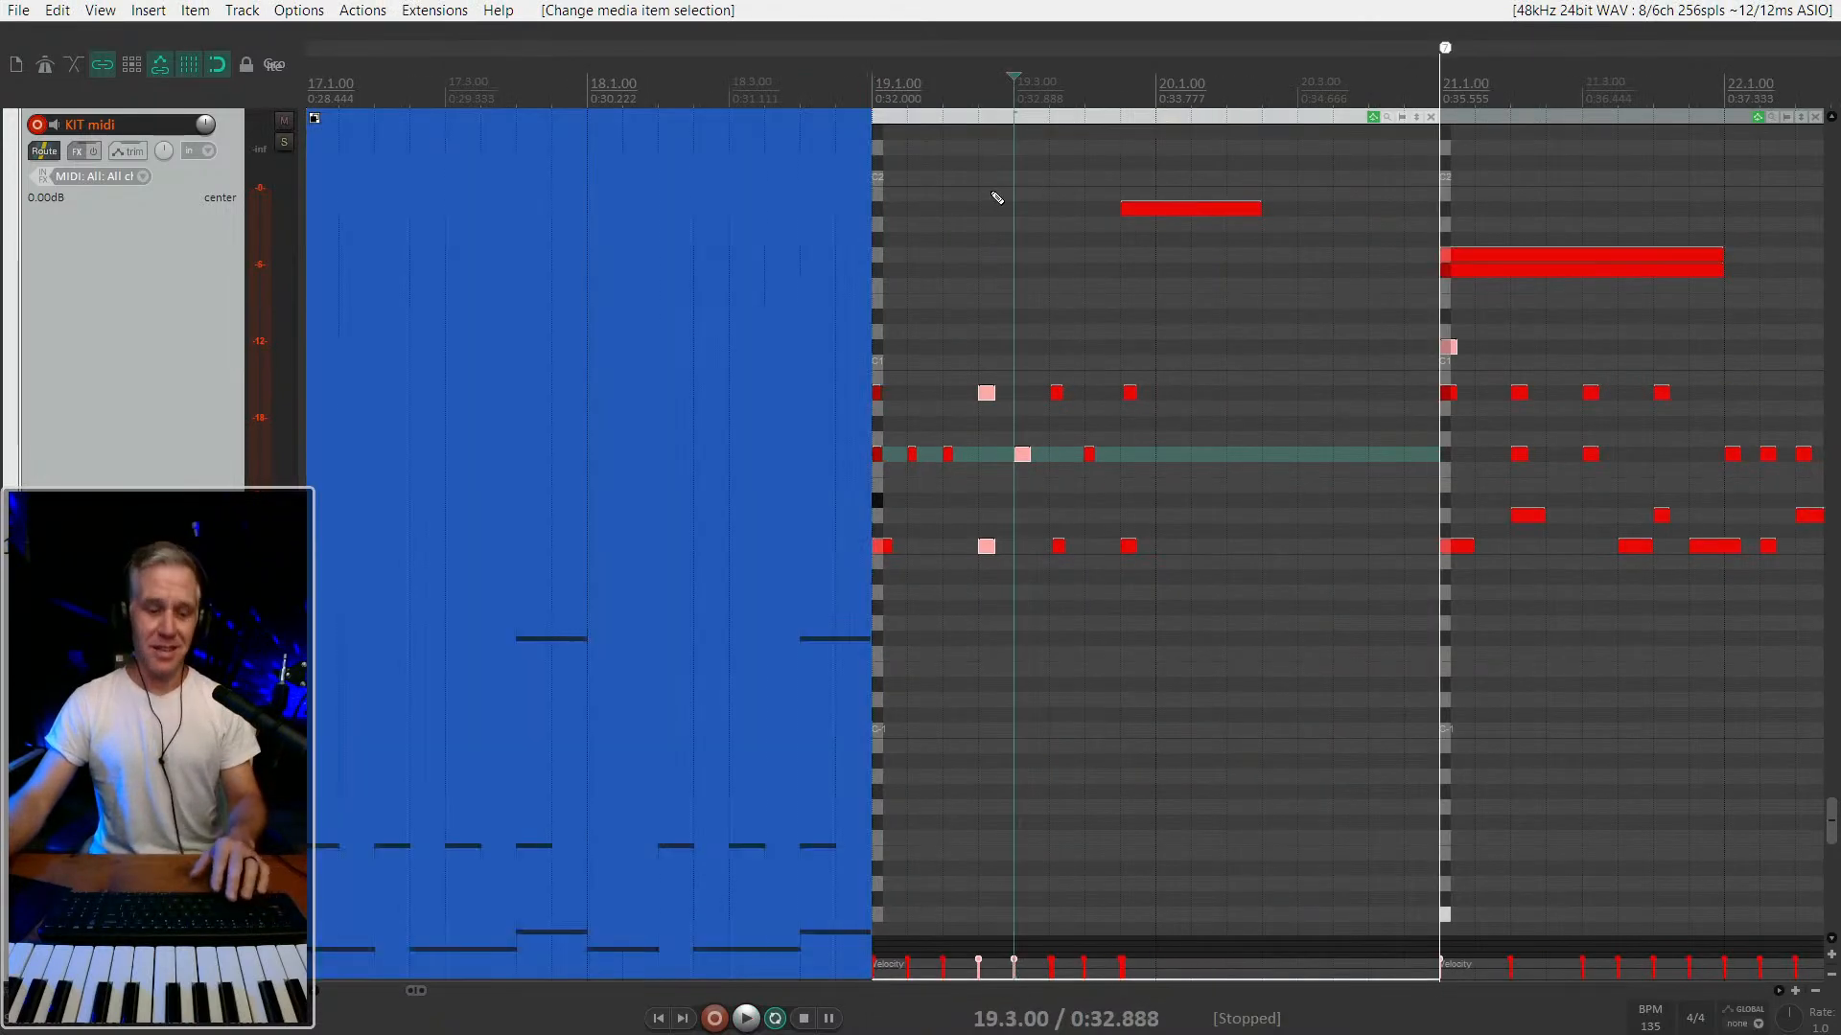
key("e")
scroll(905, 519, "down", 4)
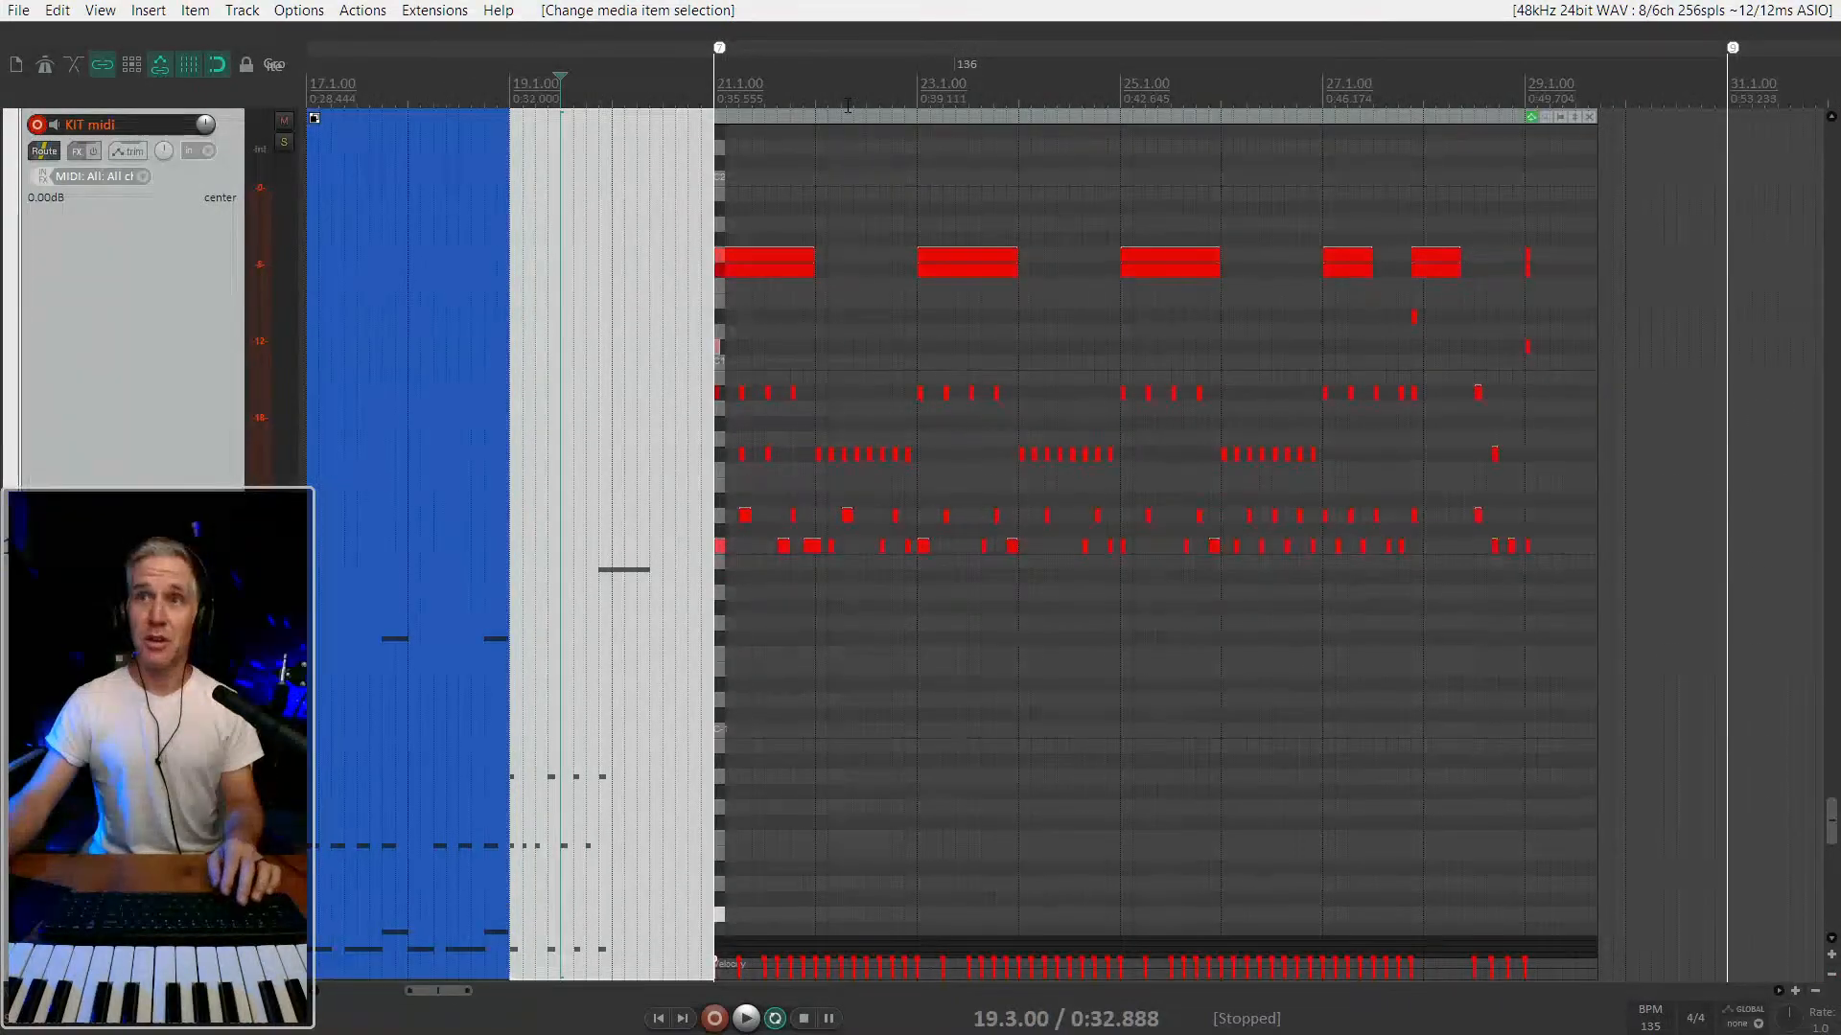
left_click(848, 105)
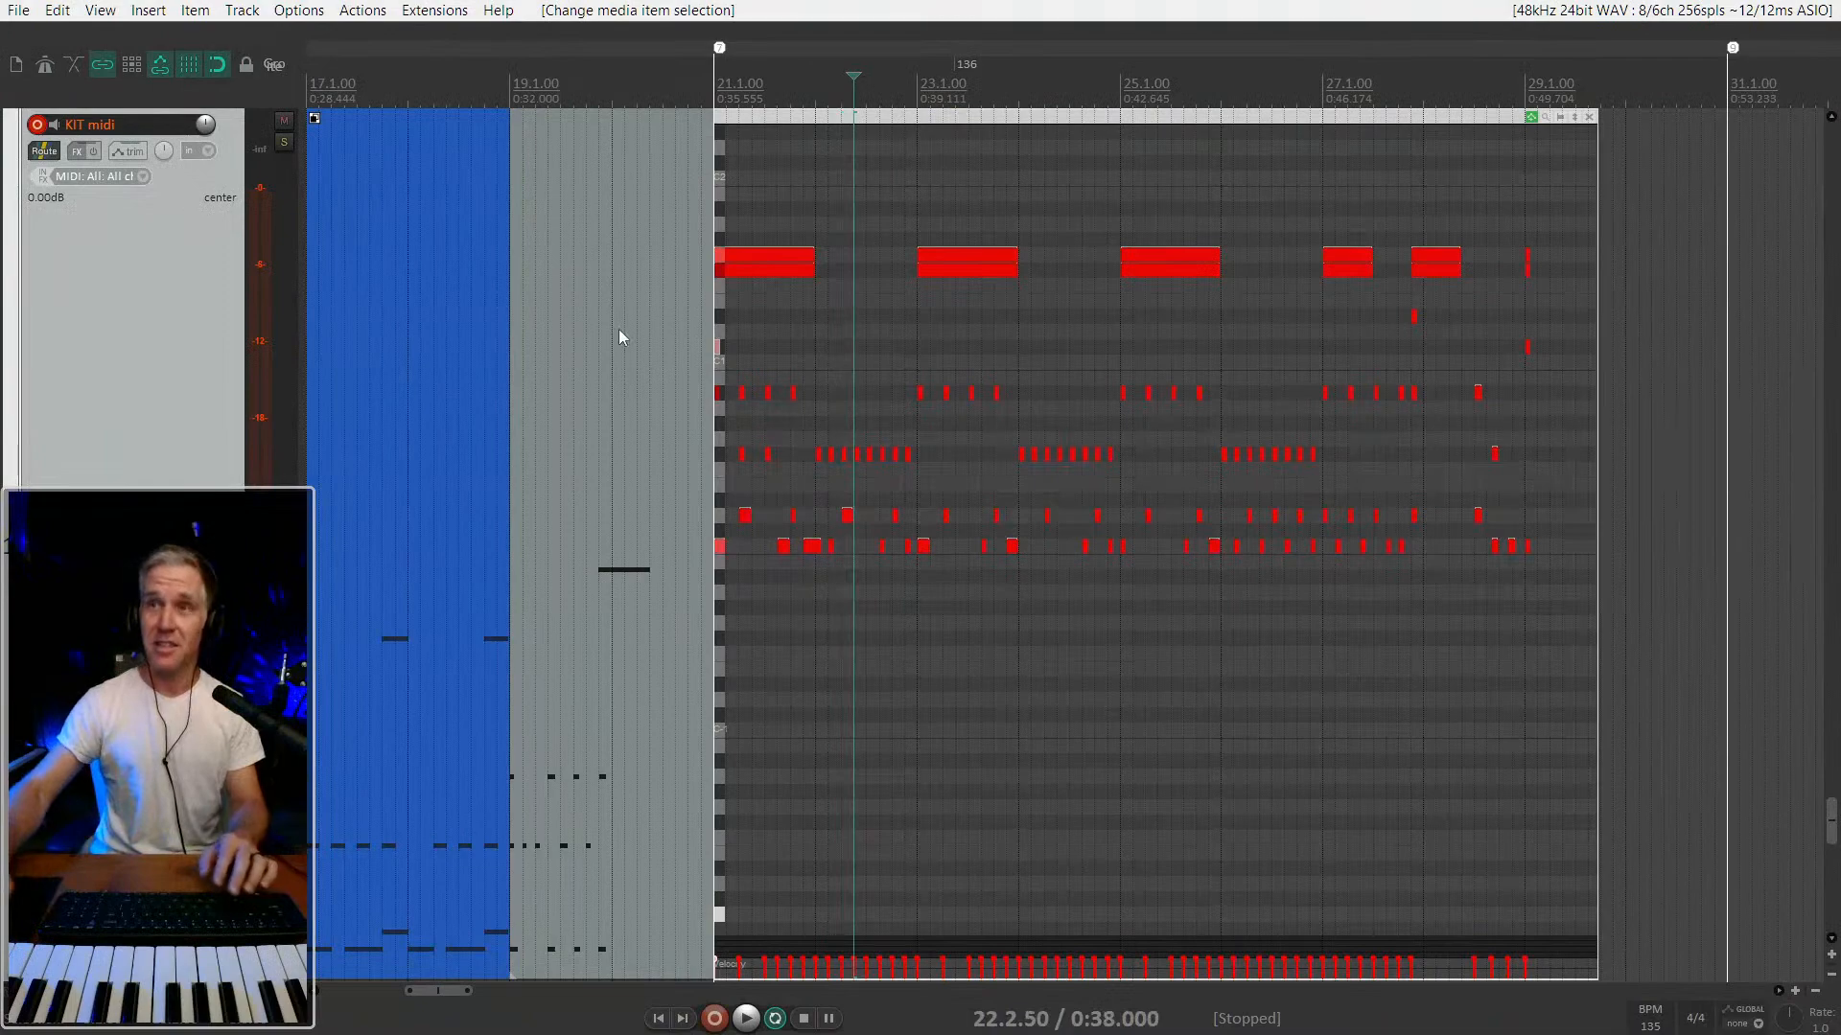
key("e")
scroll(1007, 461, "down", 2)
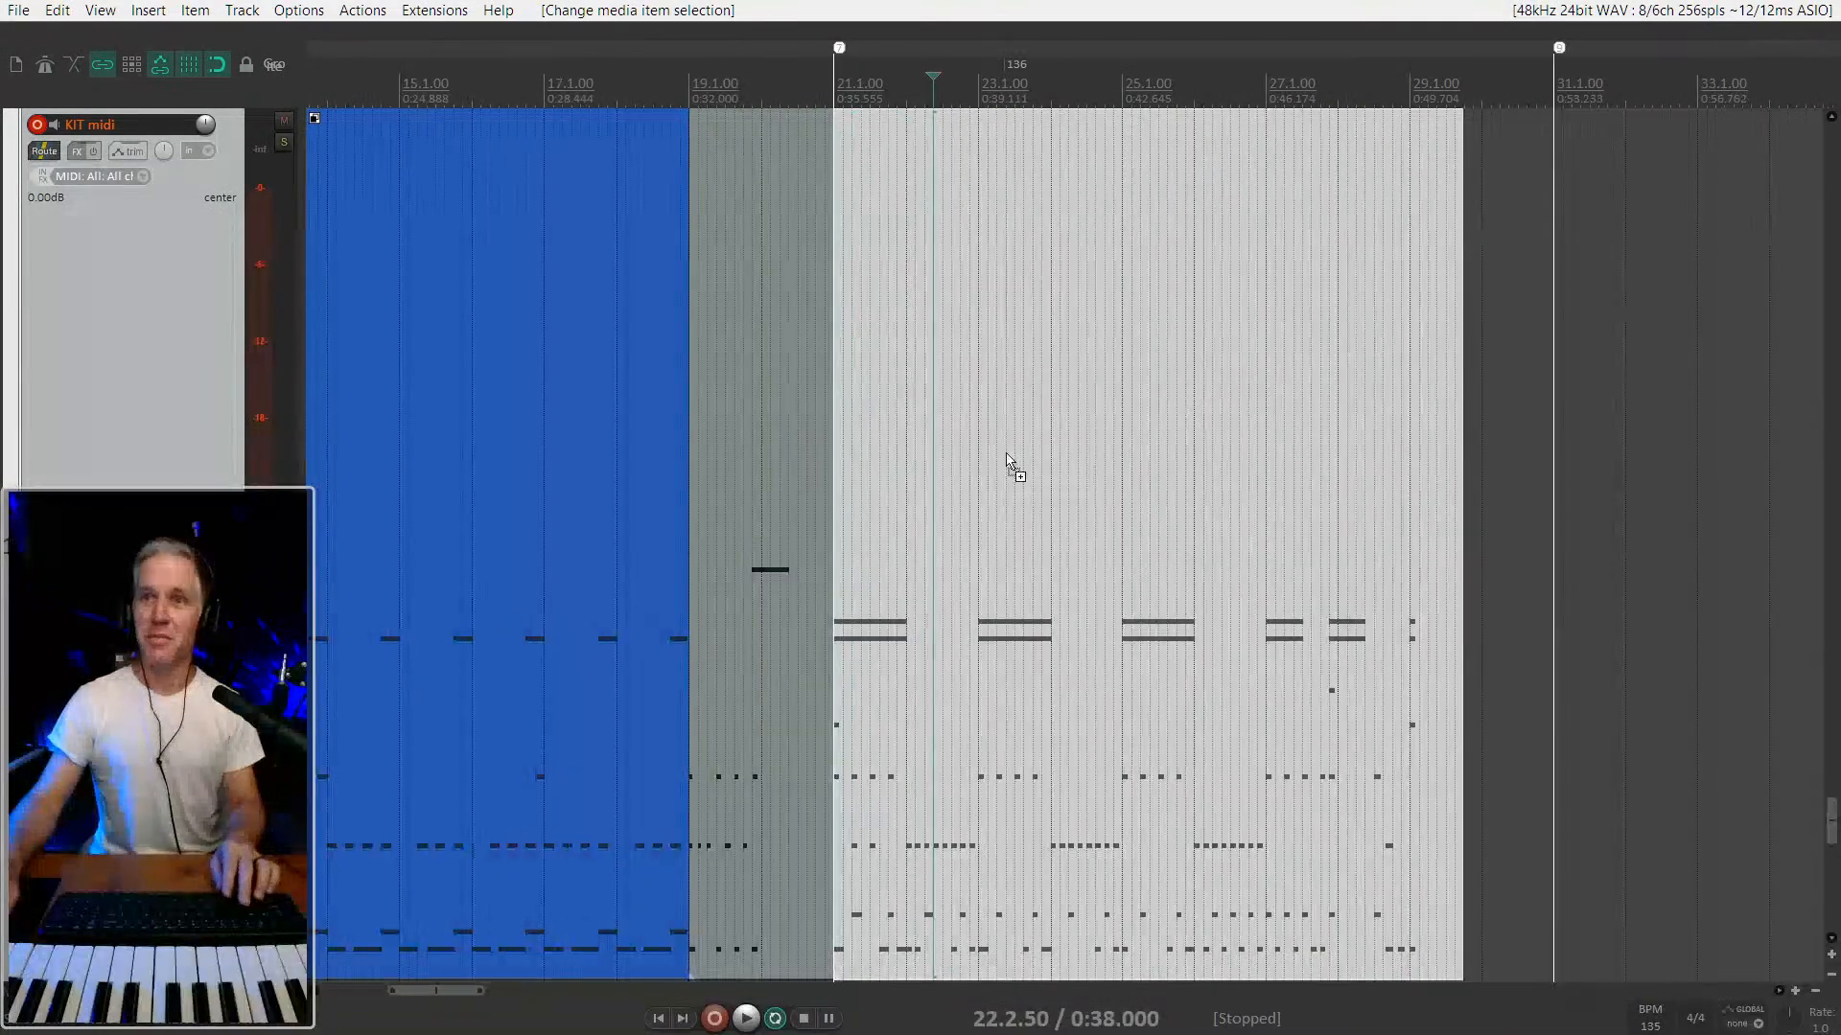
Insert a new track, move it to the head of the track list above BUS PREMASTER, and enlarge it.
scroll(1063, 448, "down", 3)
scroll(1062, 444, "down", 3)
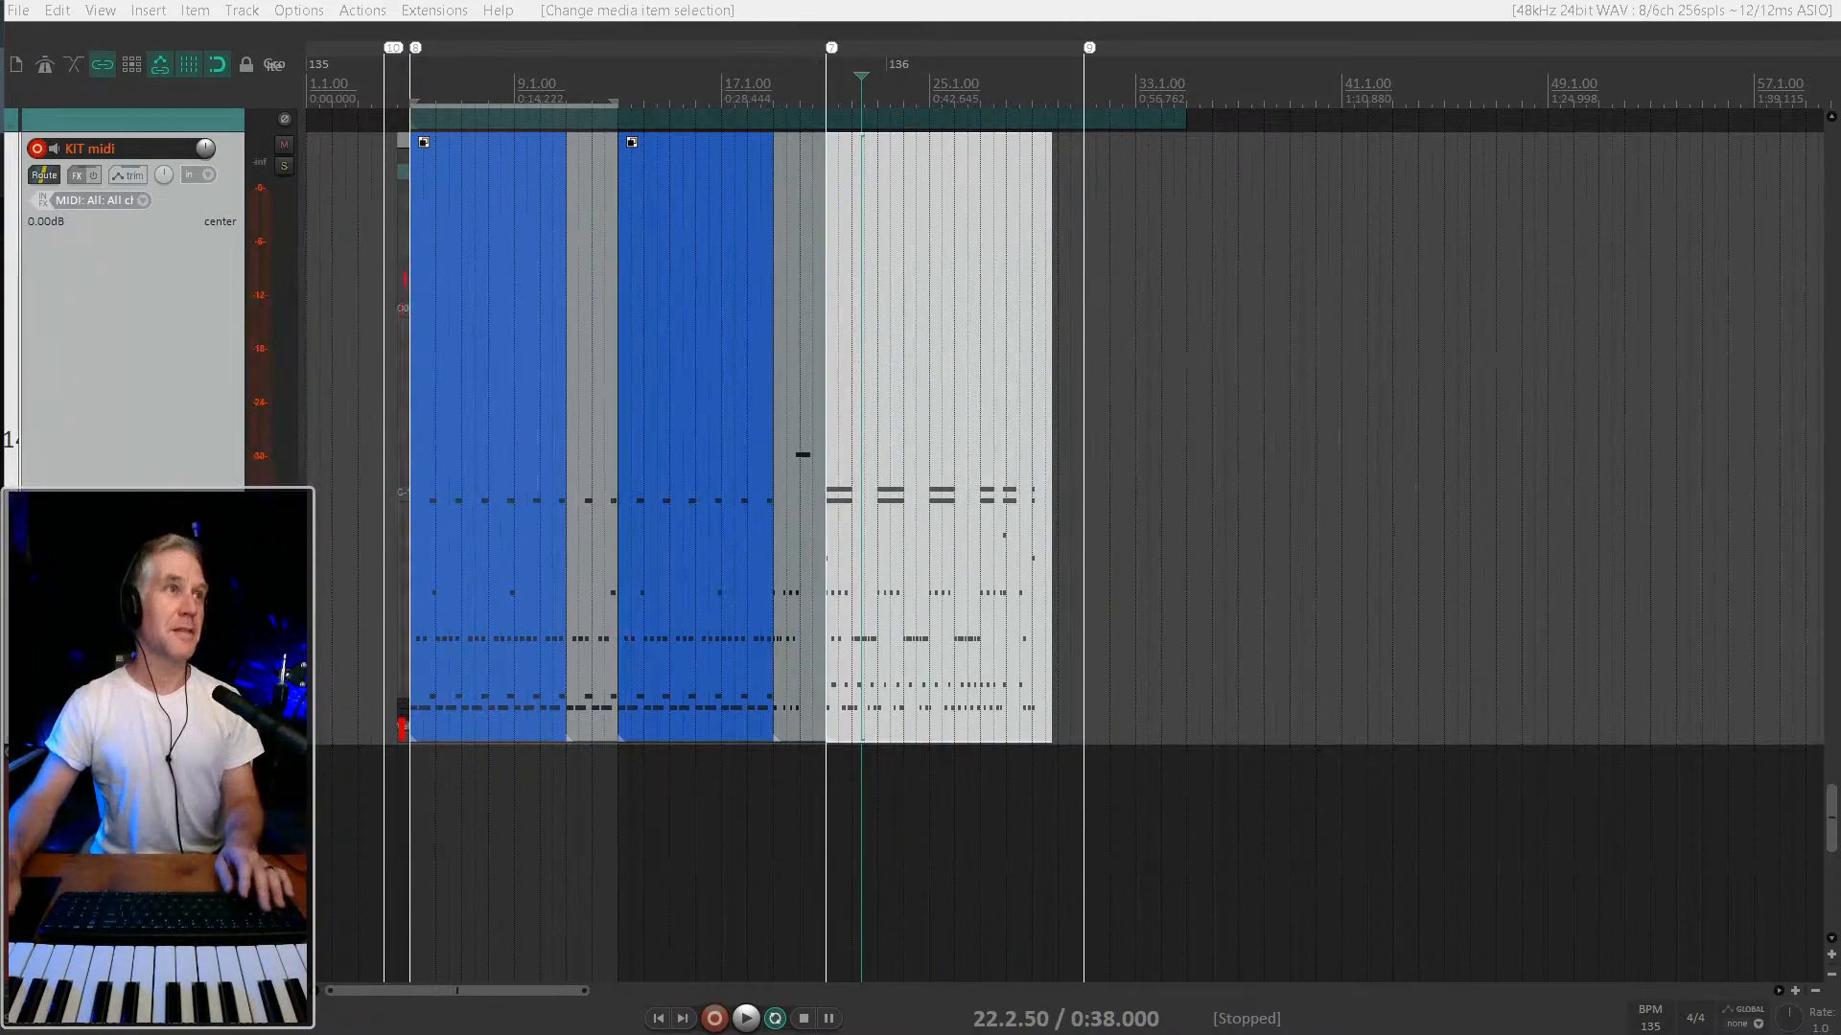
scroll(175, 326, "down", 10)
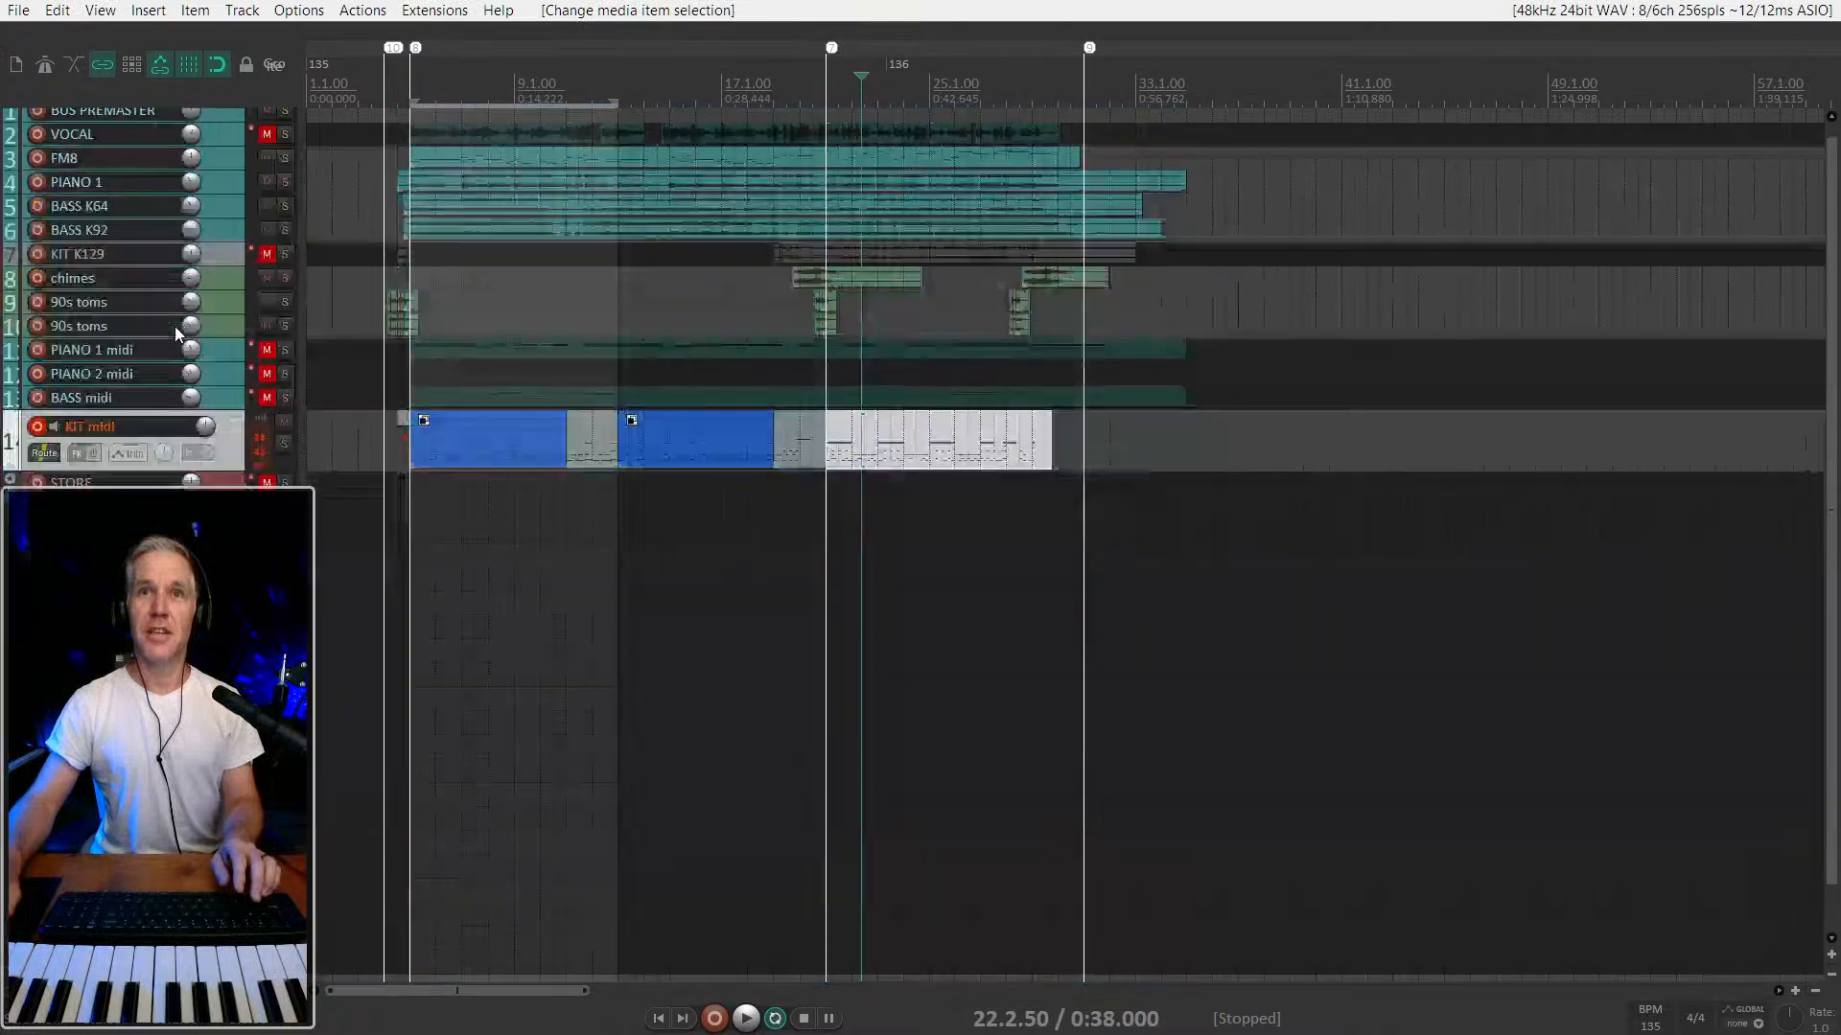
scroll(154, 270, "up", 1)
left_click(225, 120)
key("ctrl+t")
left_click_drag(228, 136, 222, 113)
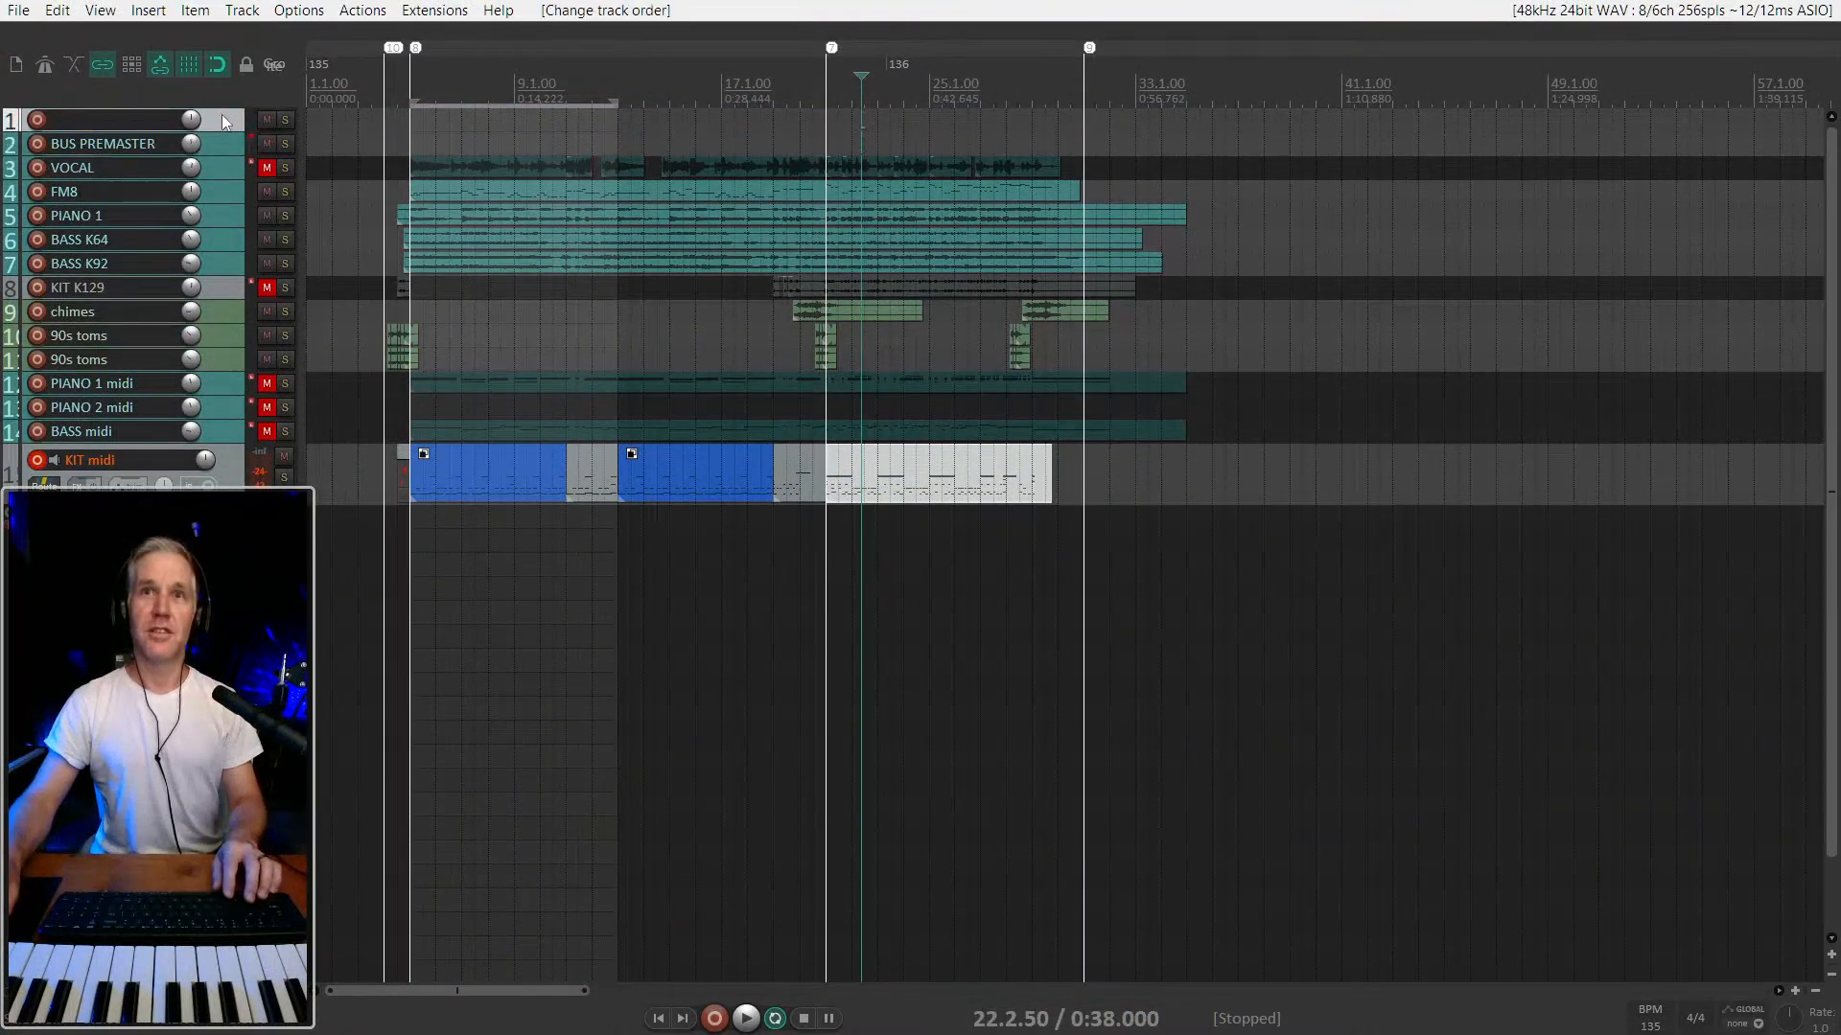
scroll(222, 118, "up", 3)
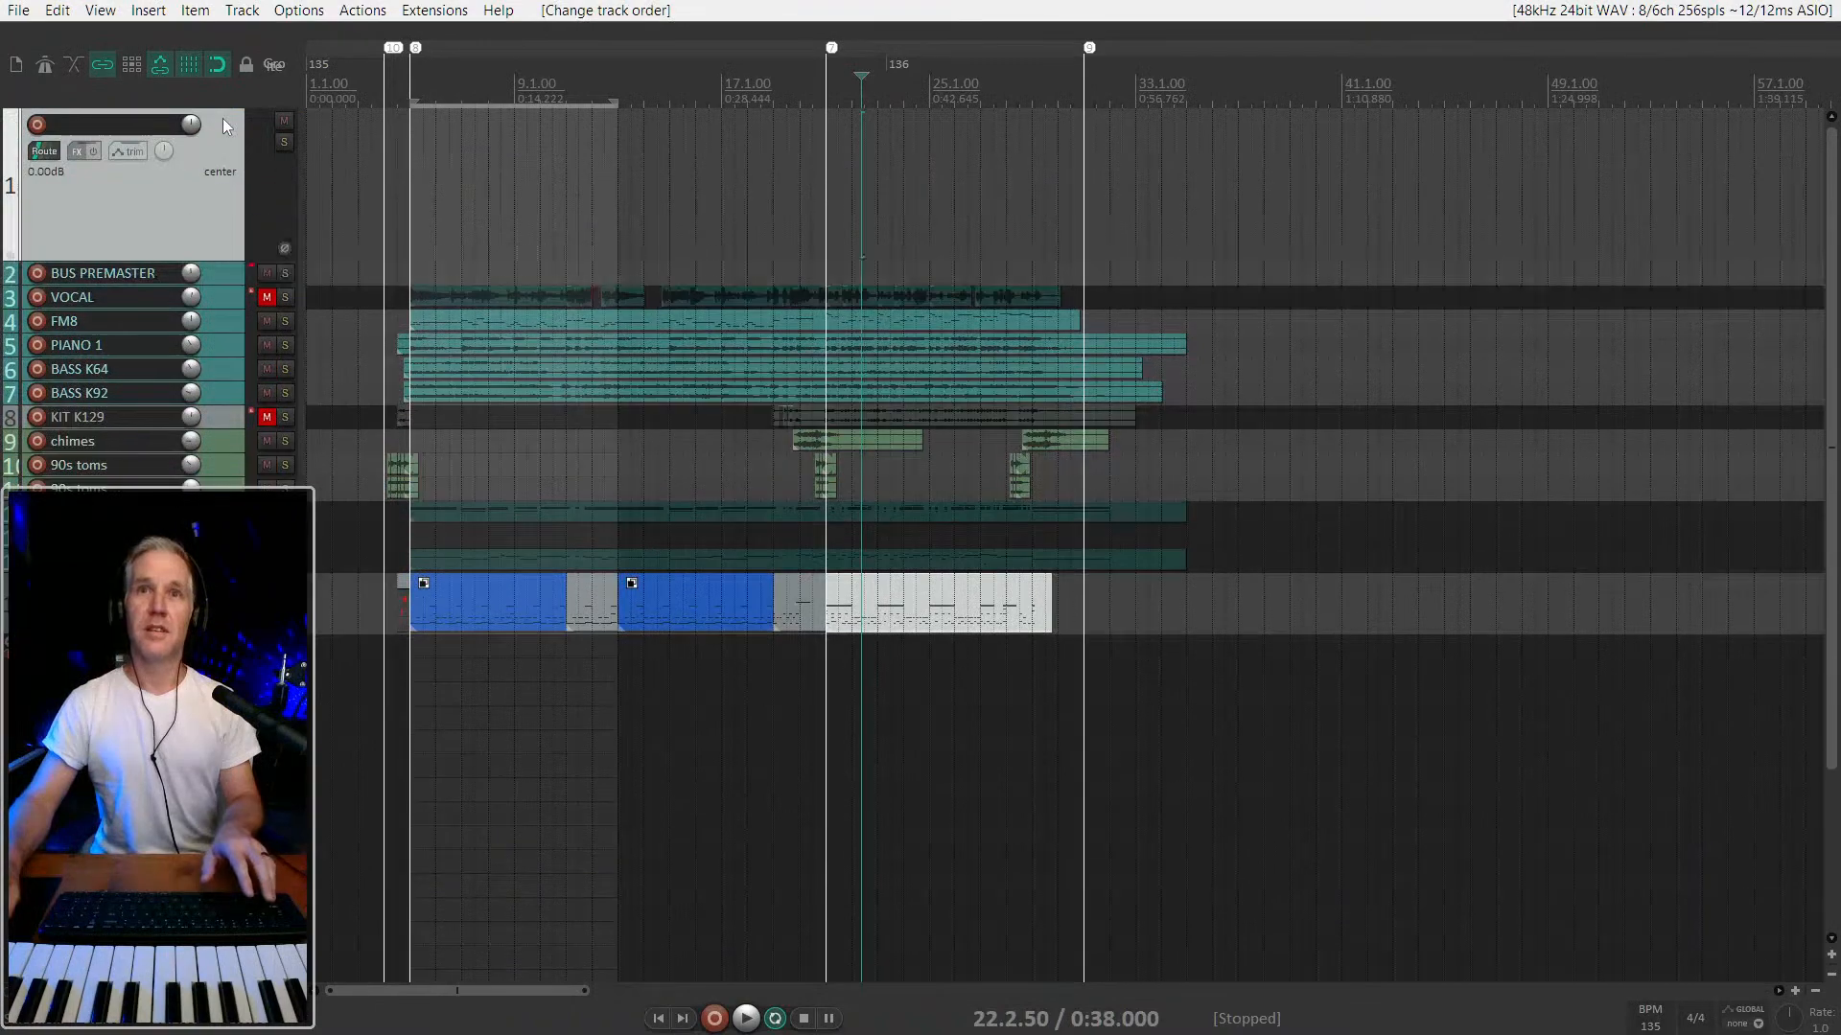
Lower the new track's volume to -45.23 dB and insert the New Recording 213 audio file at bar 5.
right_click(36, 159)
left_click(60, 138)
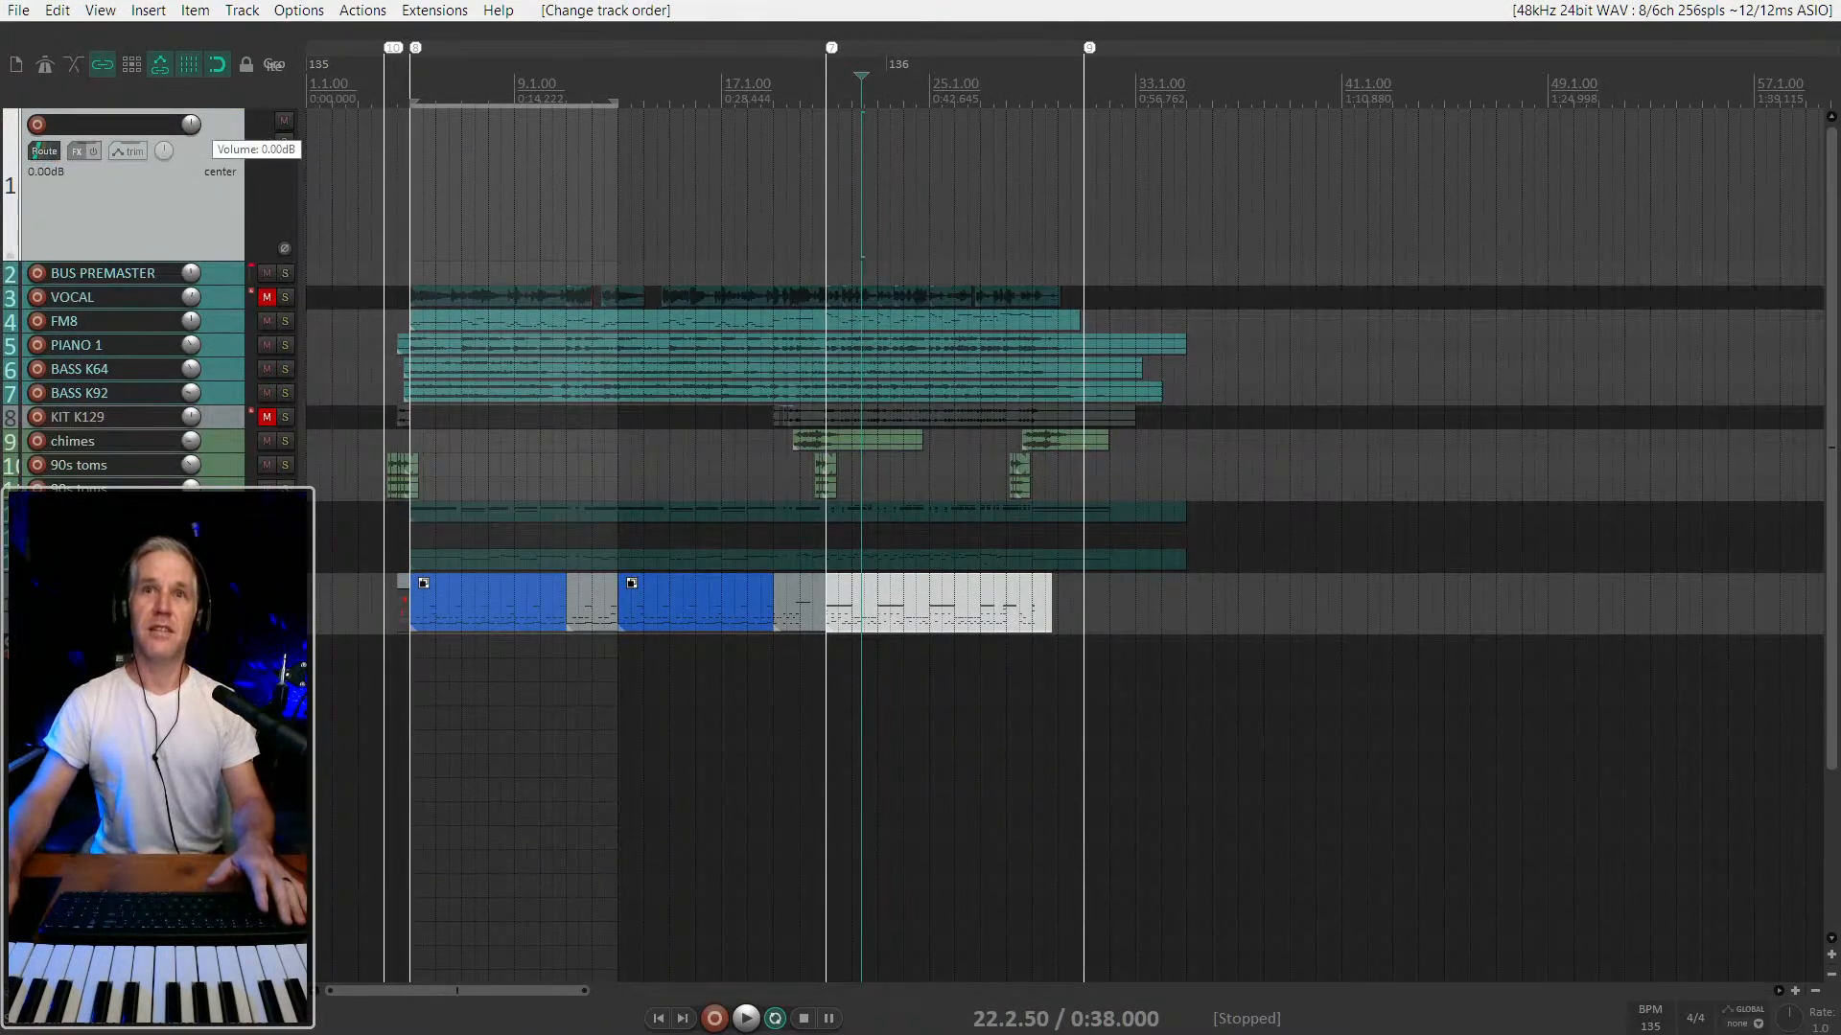
left_click_drag(196, 125, 77, 129)
left_click_drag(537, 192, 444, 218)
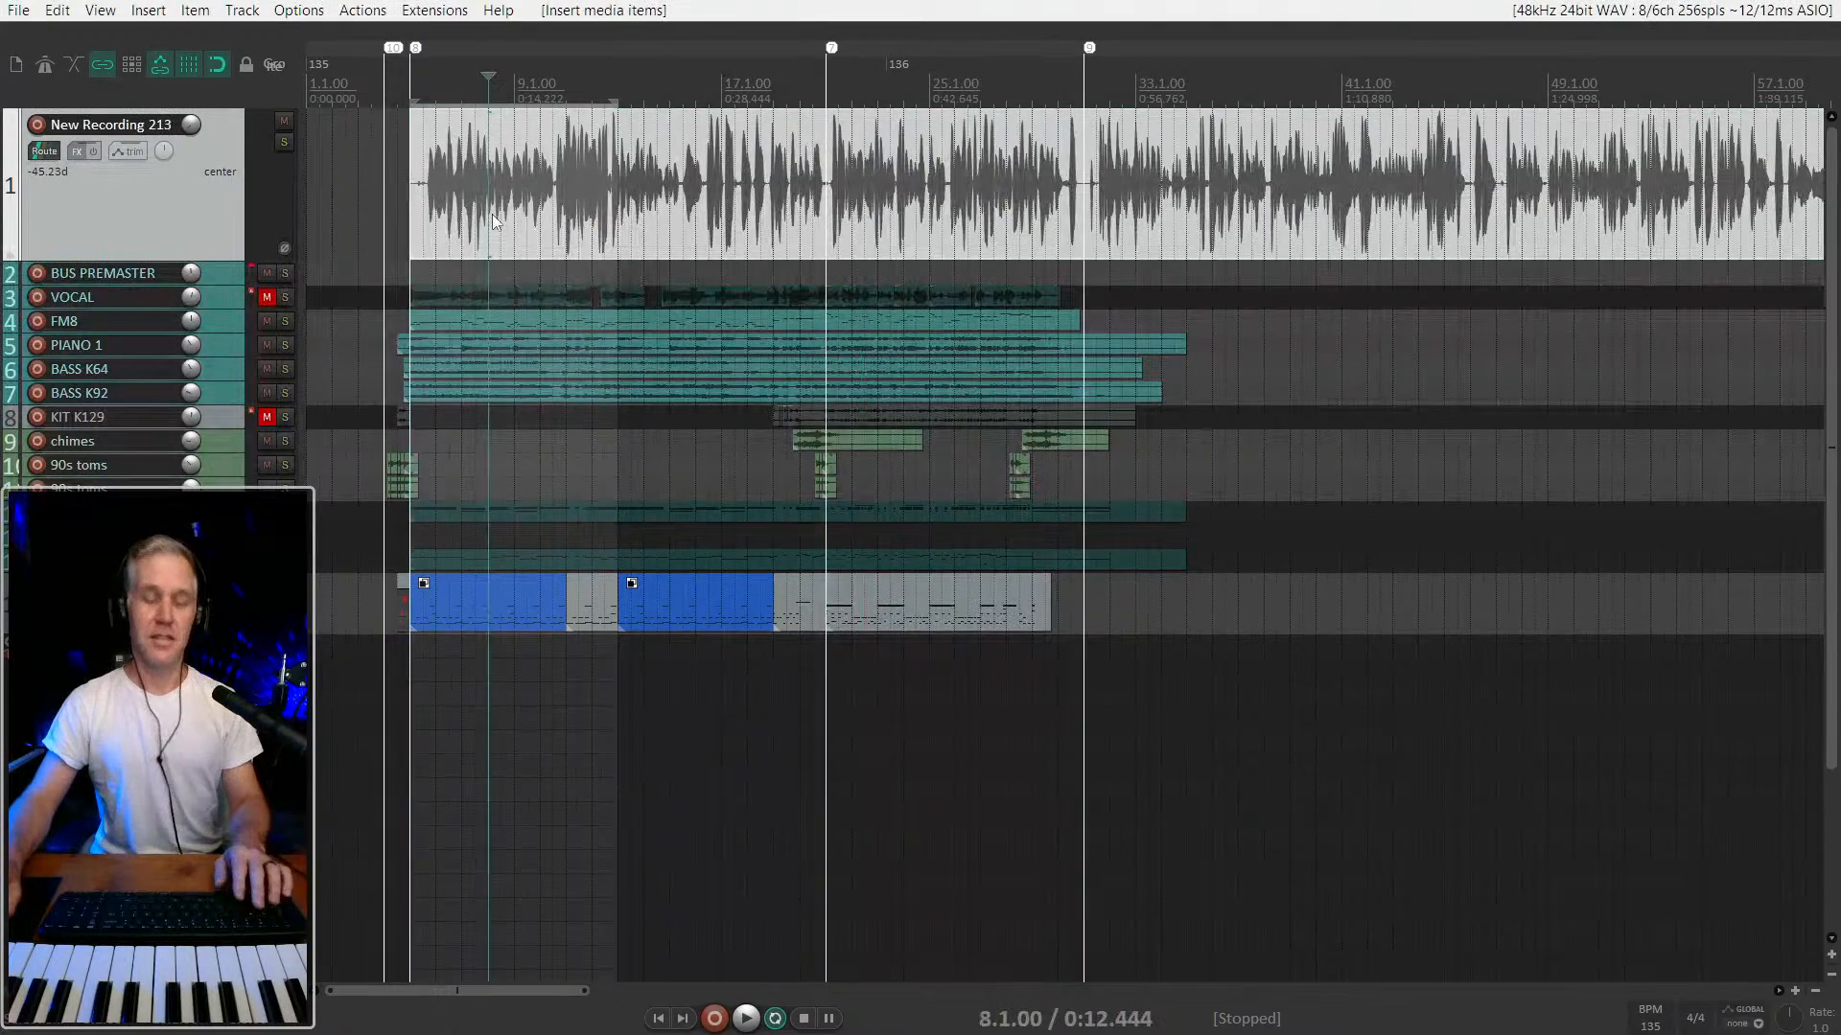
Solo the New Recording 213 track, set its volume to -6.25 dB, start playback, and toggle on the track's mute.
key("F6")
left_click_drag(191, 126, 196, 92)
key("space")
key("F5")
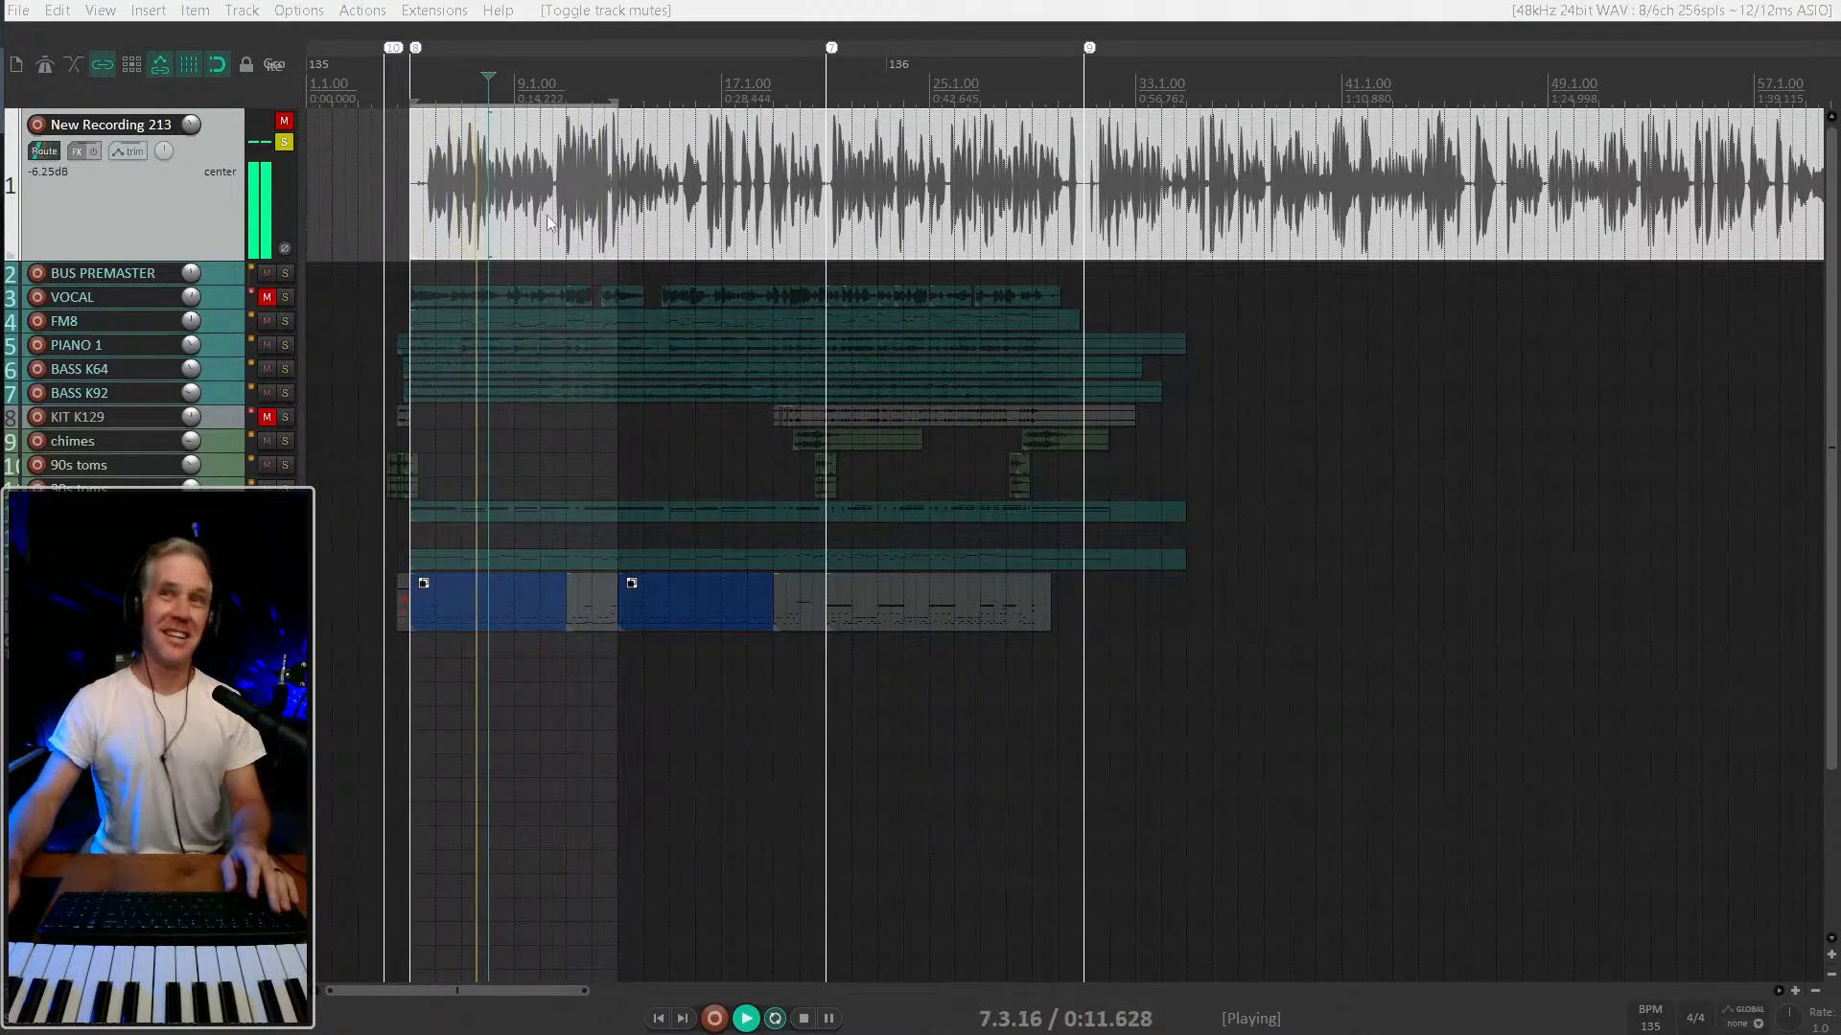
Play through the New Recording 213 audio from several points and examine its full length on the timeline.
scroll(512, 184, "up", 3)
scroll(513, 184, "down", 5)
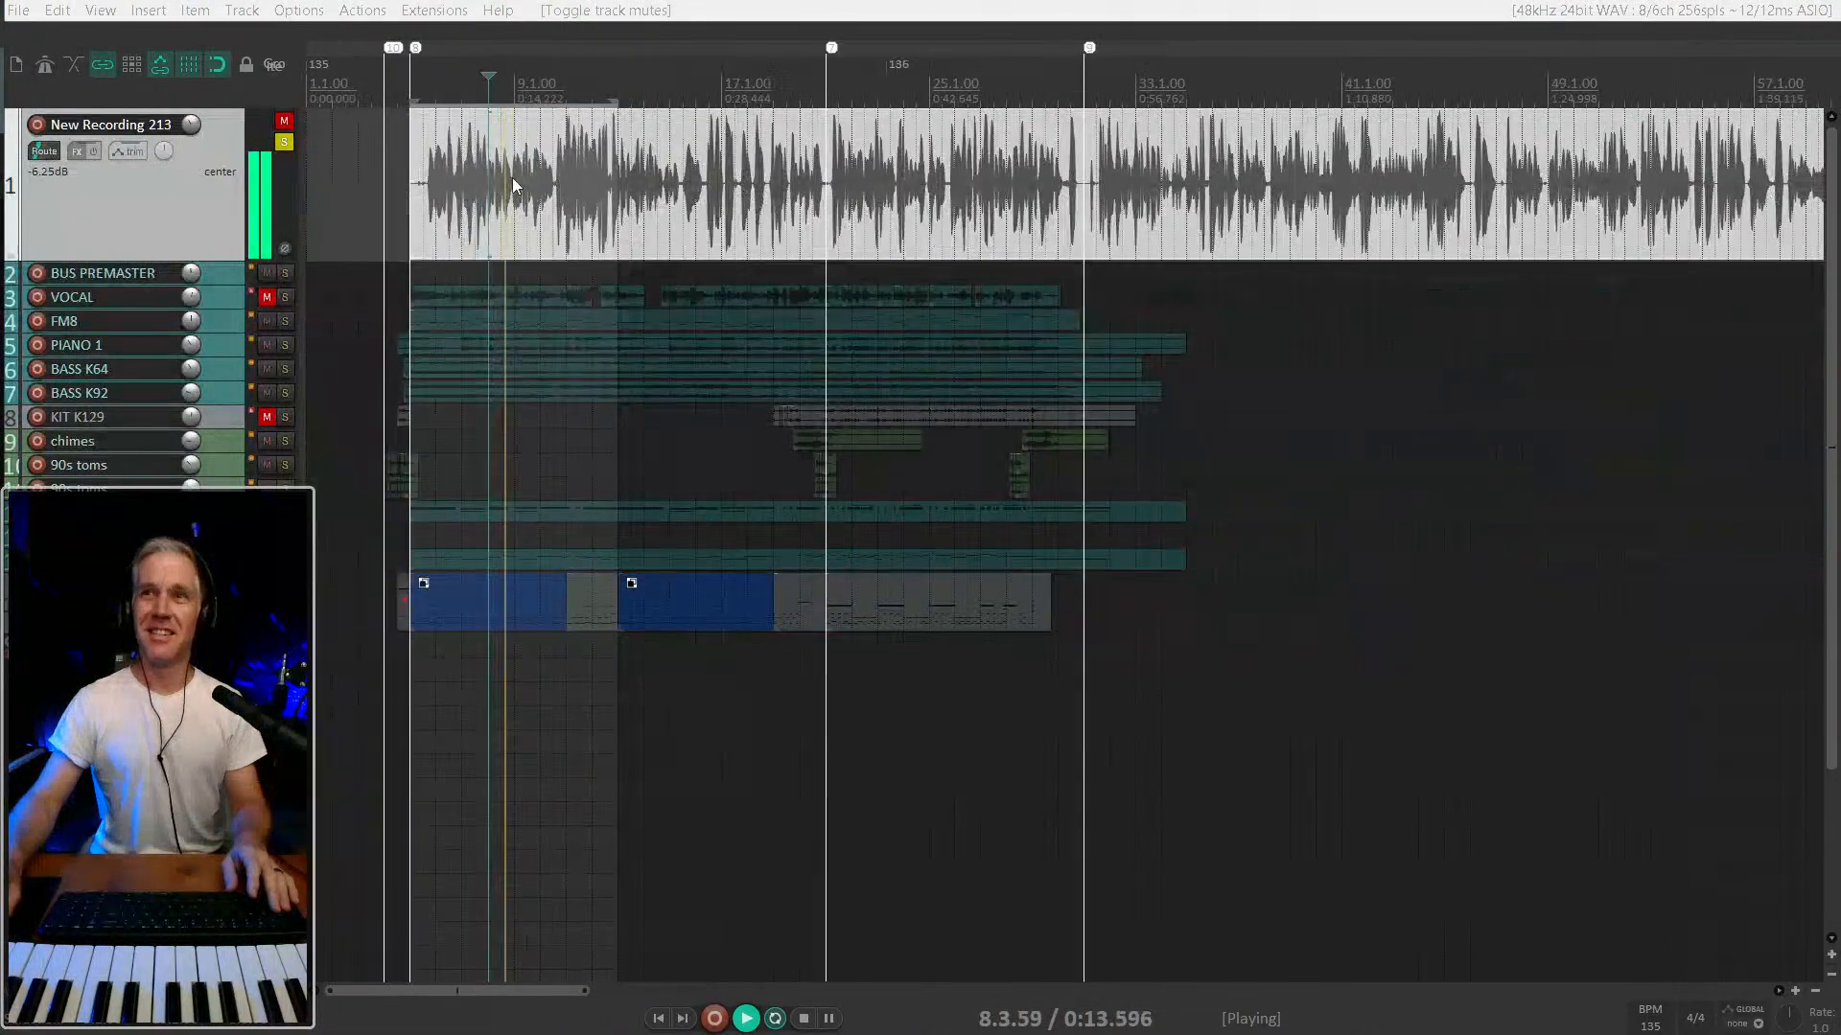
left_click_drag(456, 196, 471, 211)
left_click(456, 196)
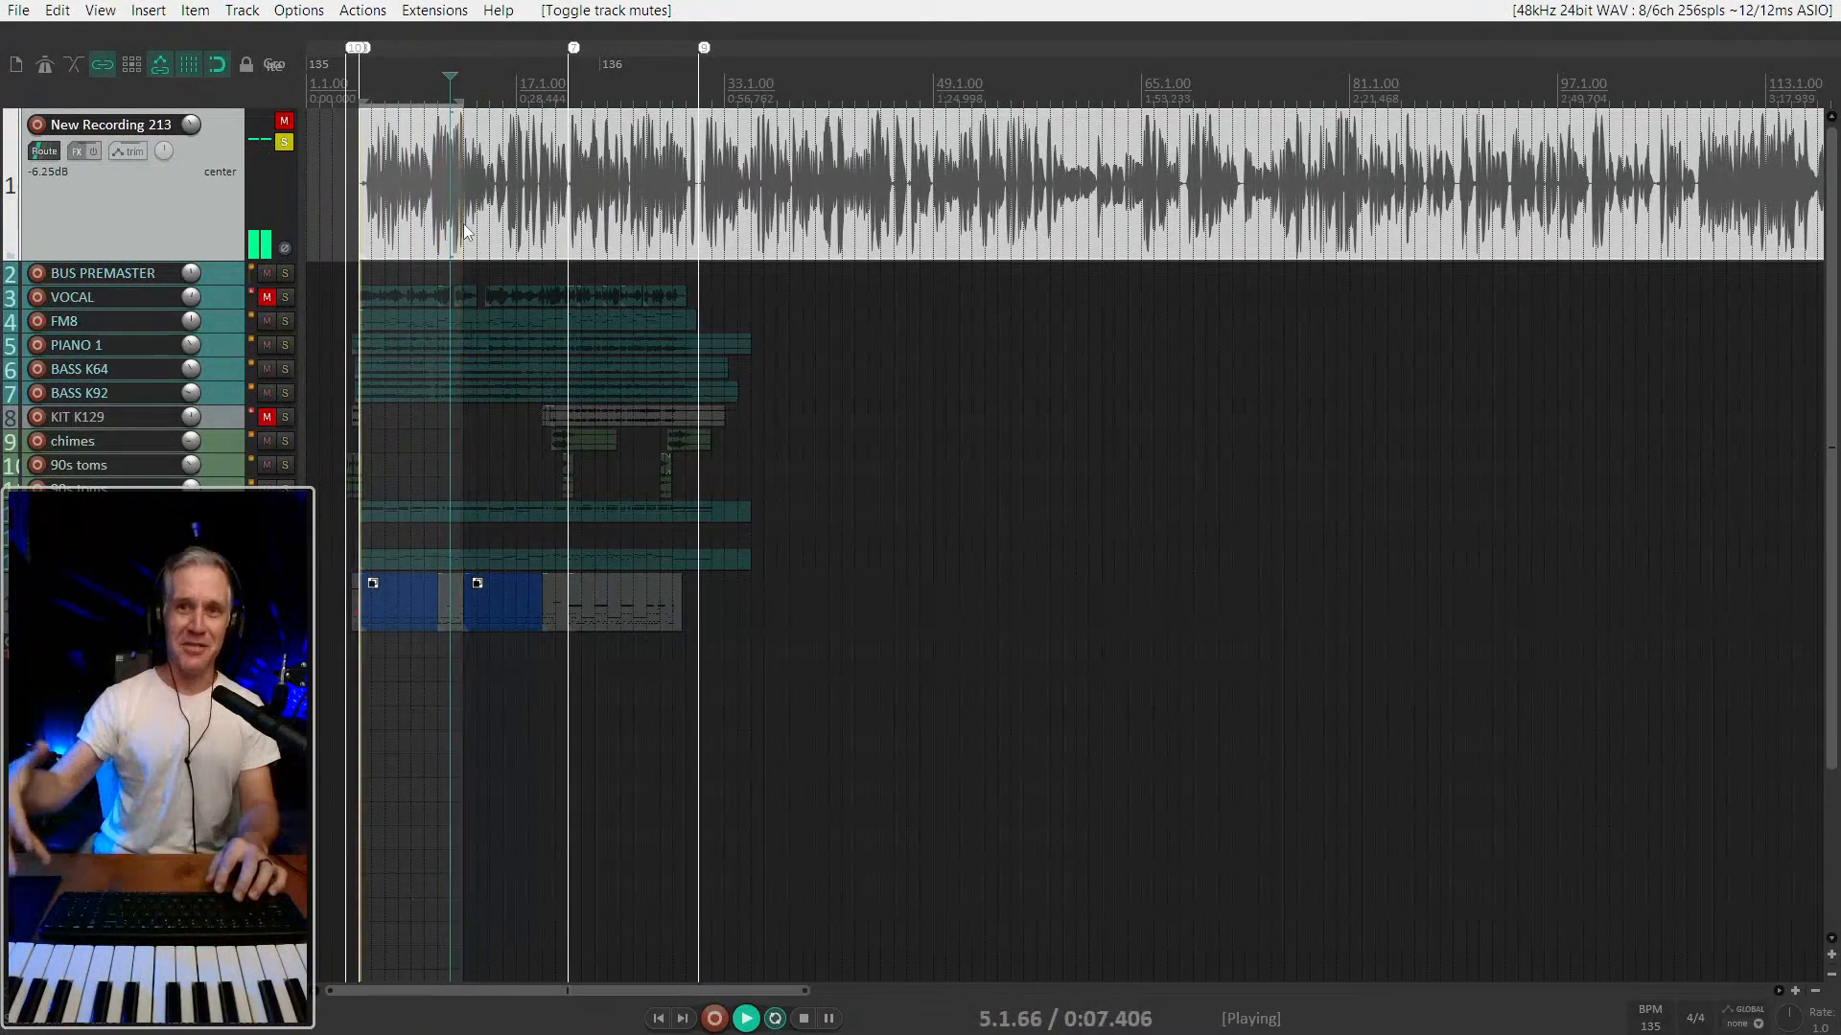
scroll(464, 230, "up", 3)
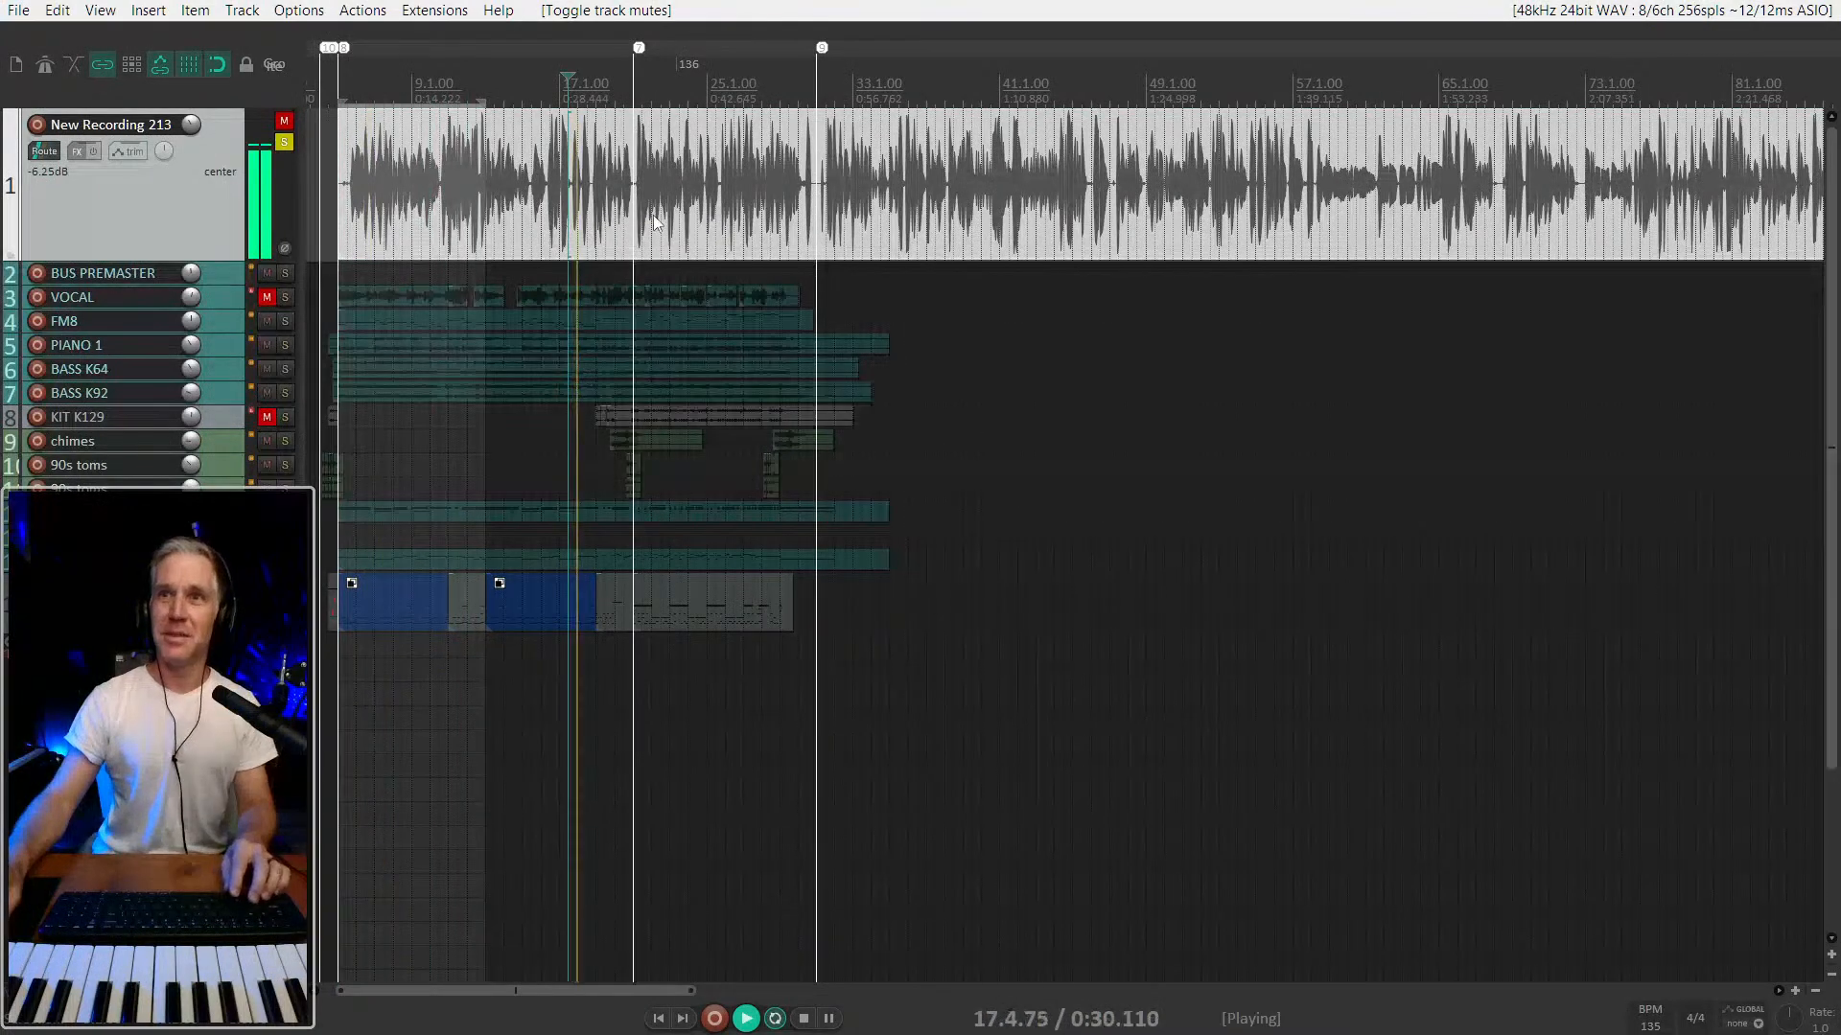
scroll(853, 220, "down", 3)
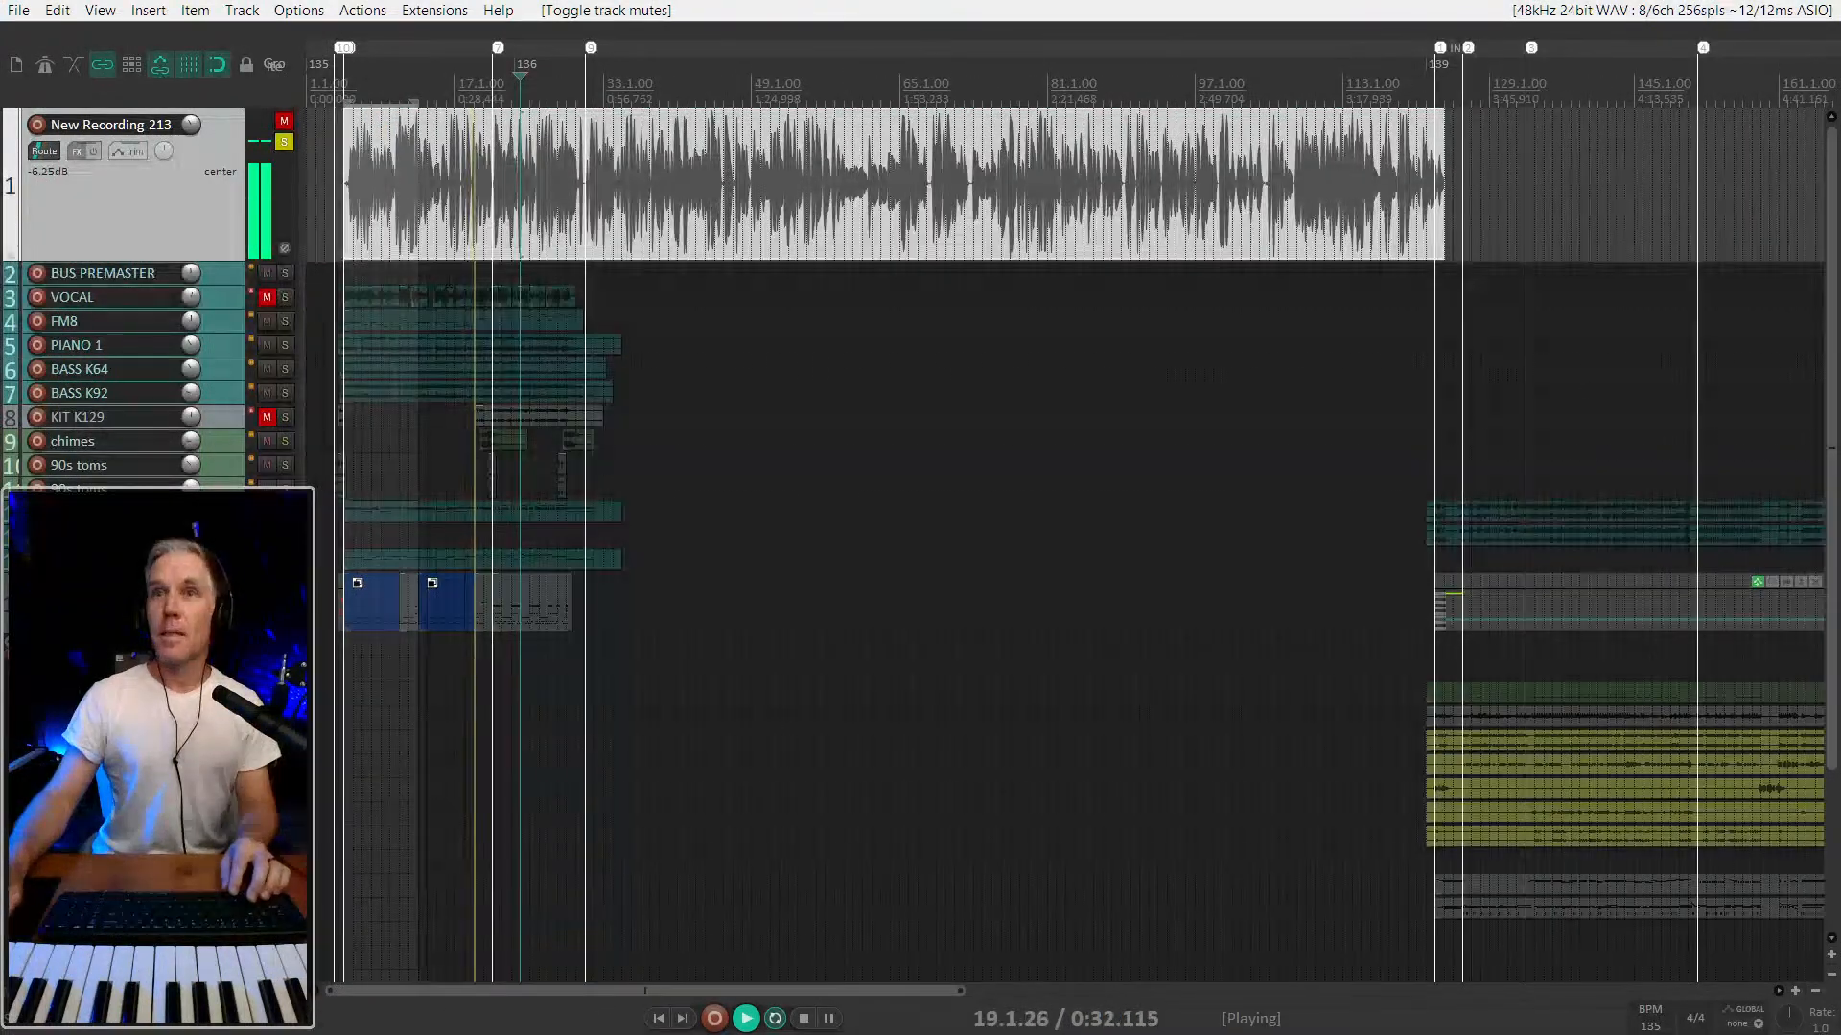
Stop playback with the edit cursor at 19.3.00 and turn off solo on the New Recording 213 track.
scroll(595, 230, "up", 4)
left_click(651, 199)
key("space")
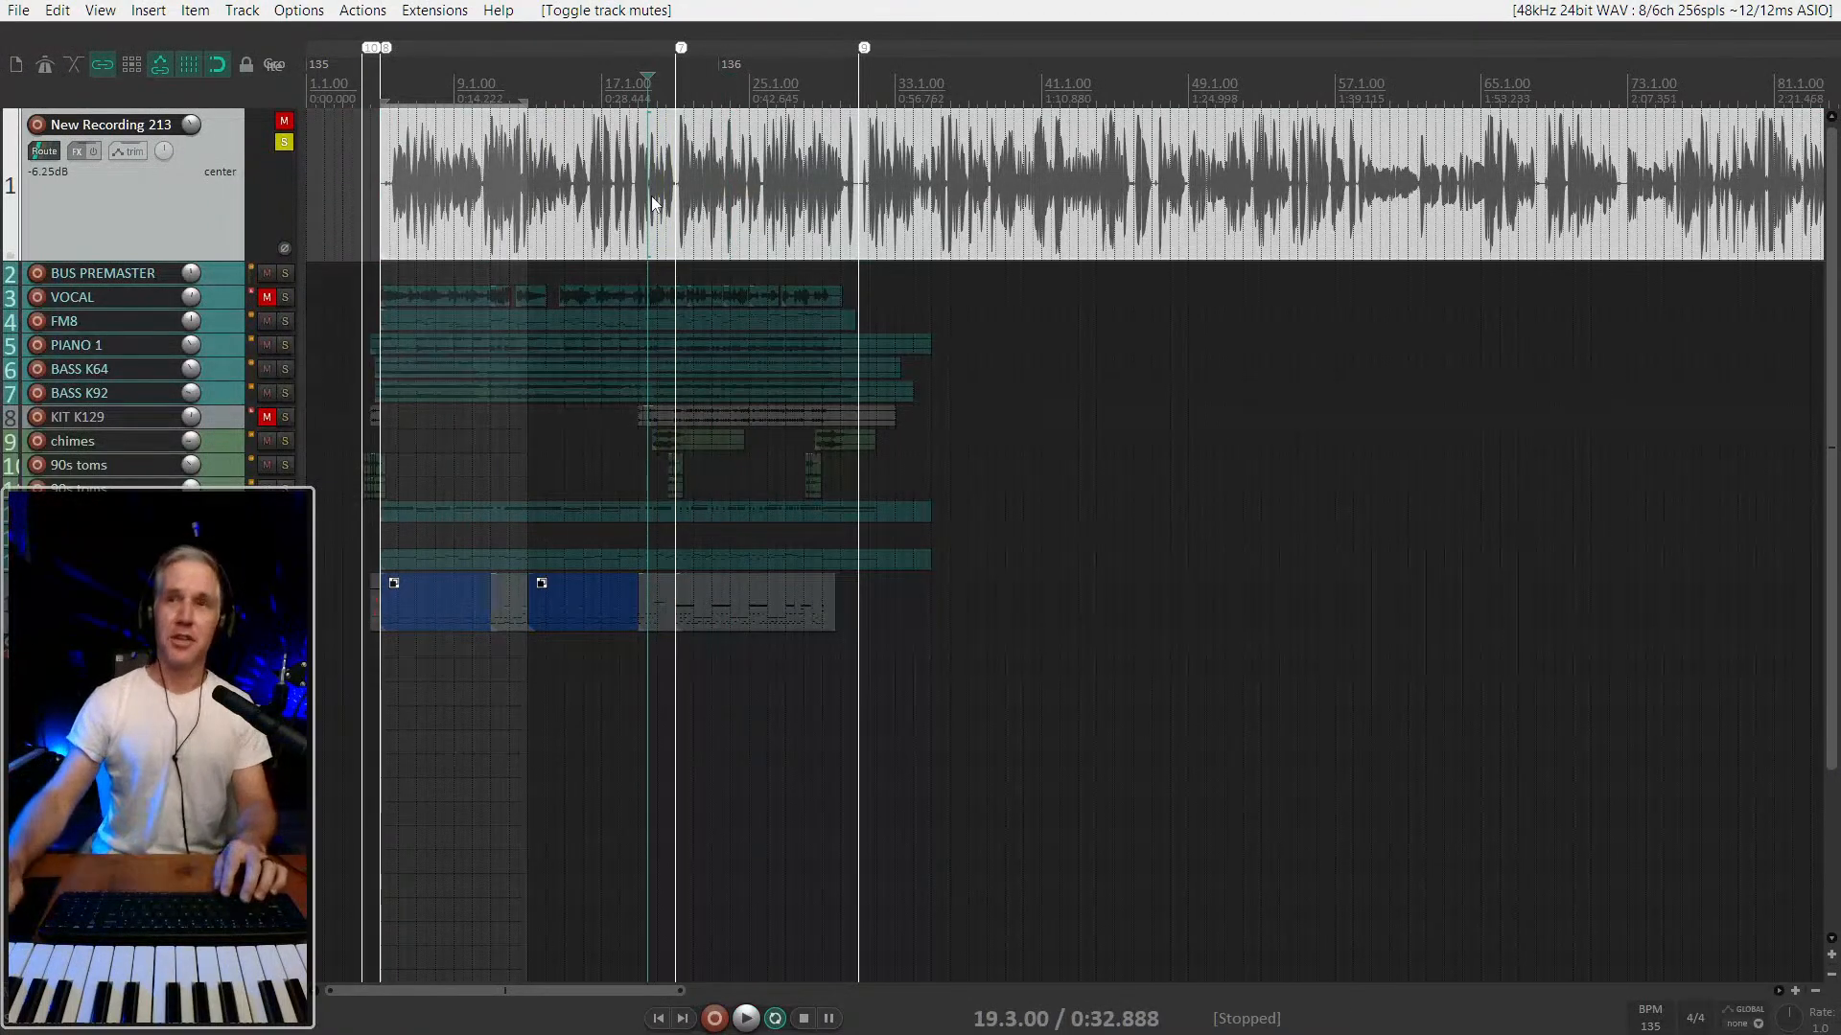
left_click(283, 144)
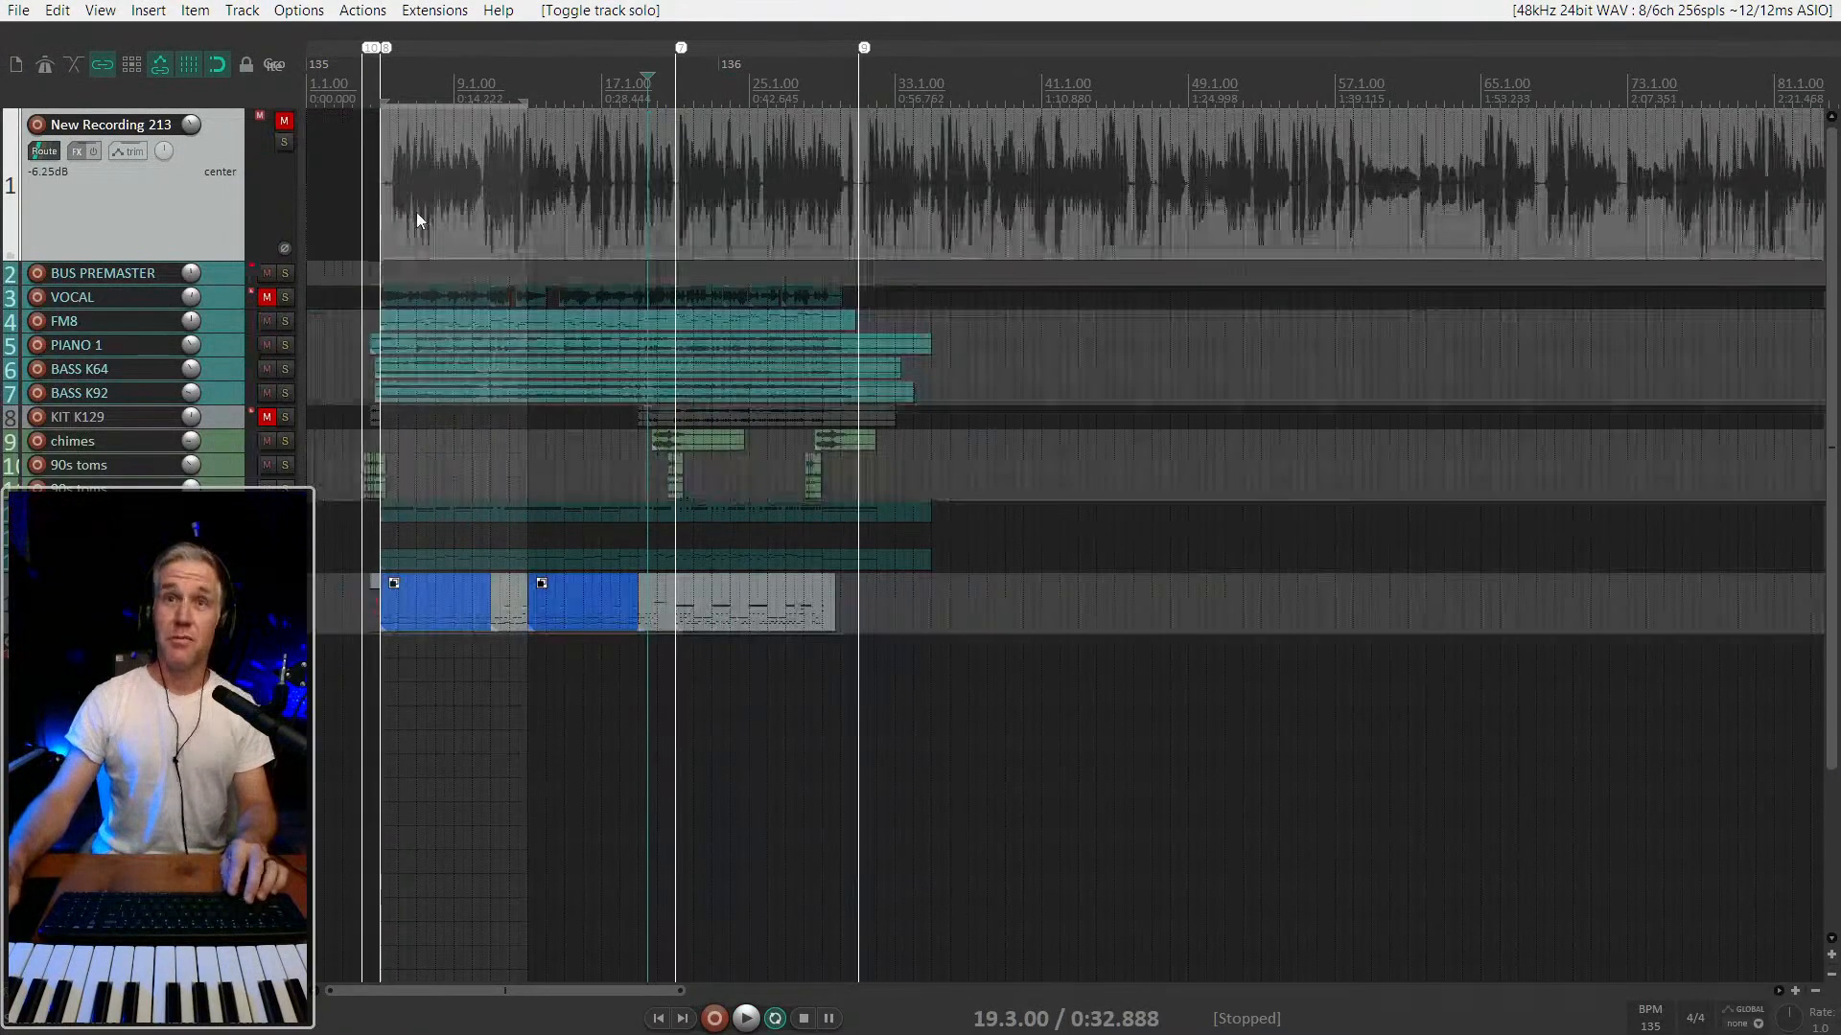
Enlarge the KIT midi track and select its bars 5–10 item.
scroll(431, 220, "up", 3)
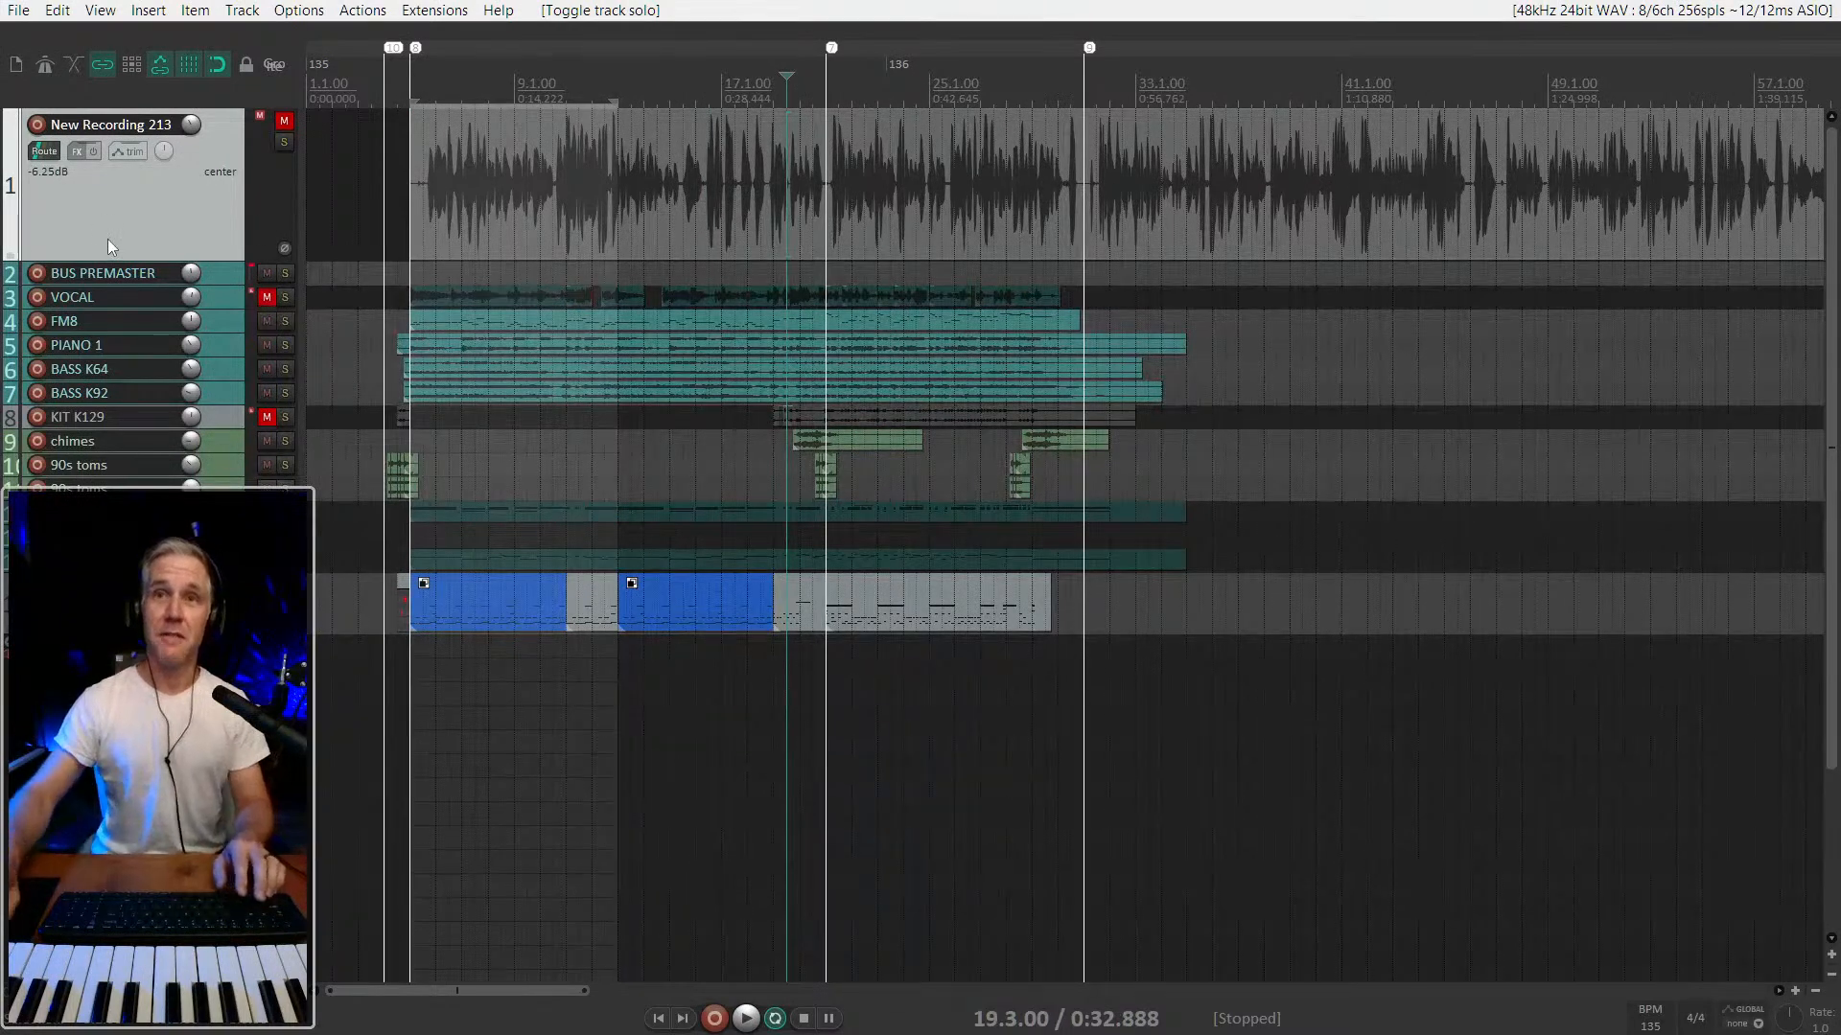
left_click_drag(192, 633, 192, 981)
scroll(399, 767, "up", 2)
scroll(504, 732, "up", 2)
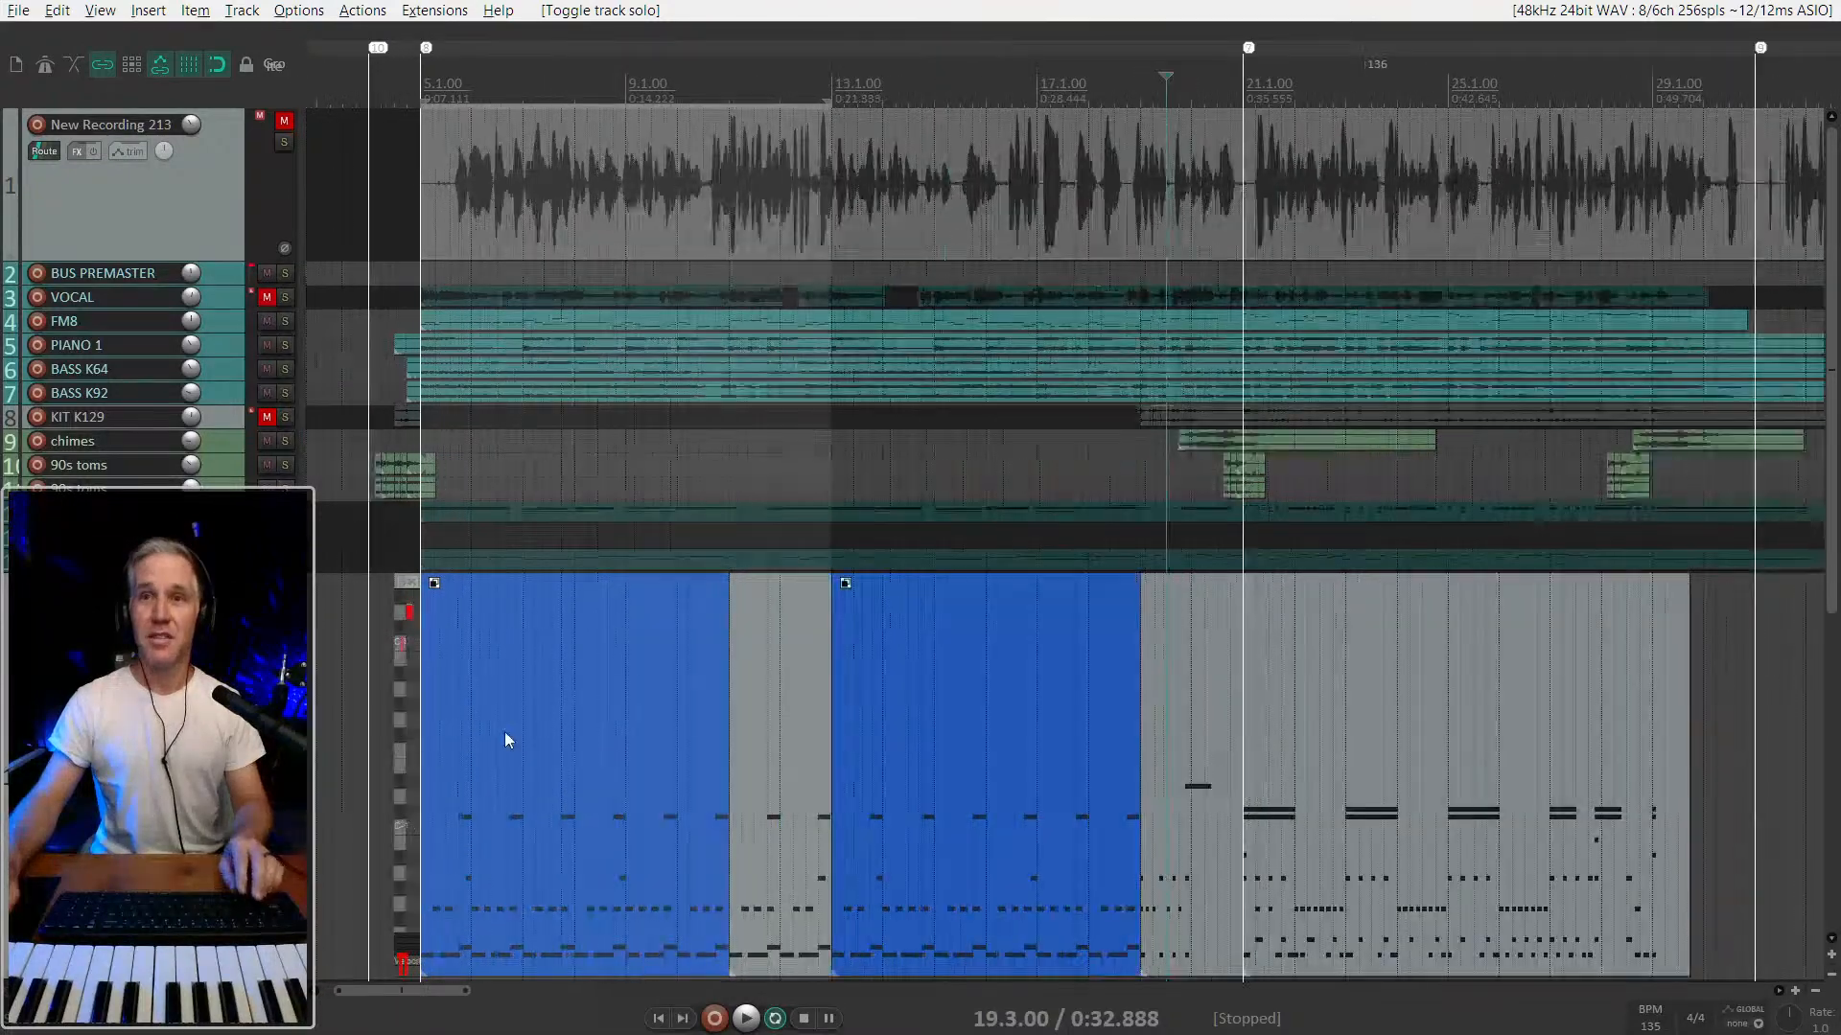
scroll(504, 732, "down", 5)
left_click_drag(192, 686, 192, 729)
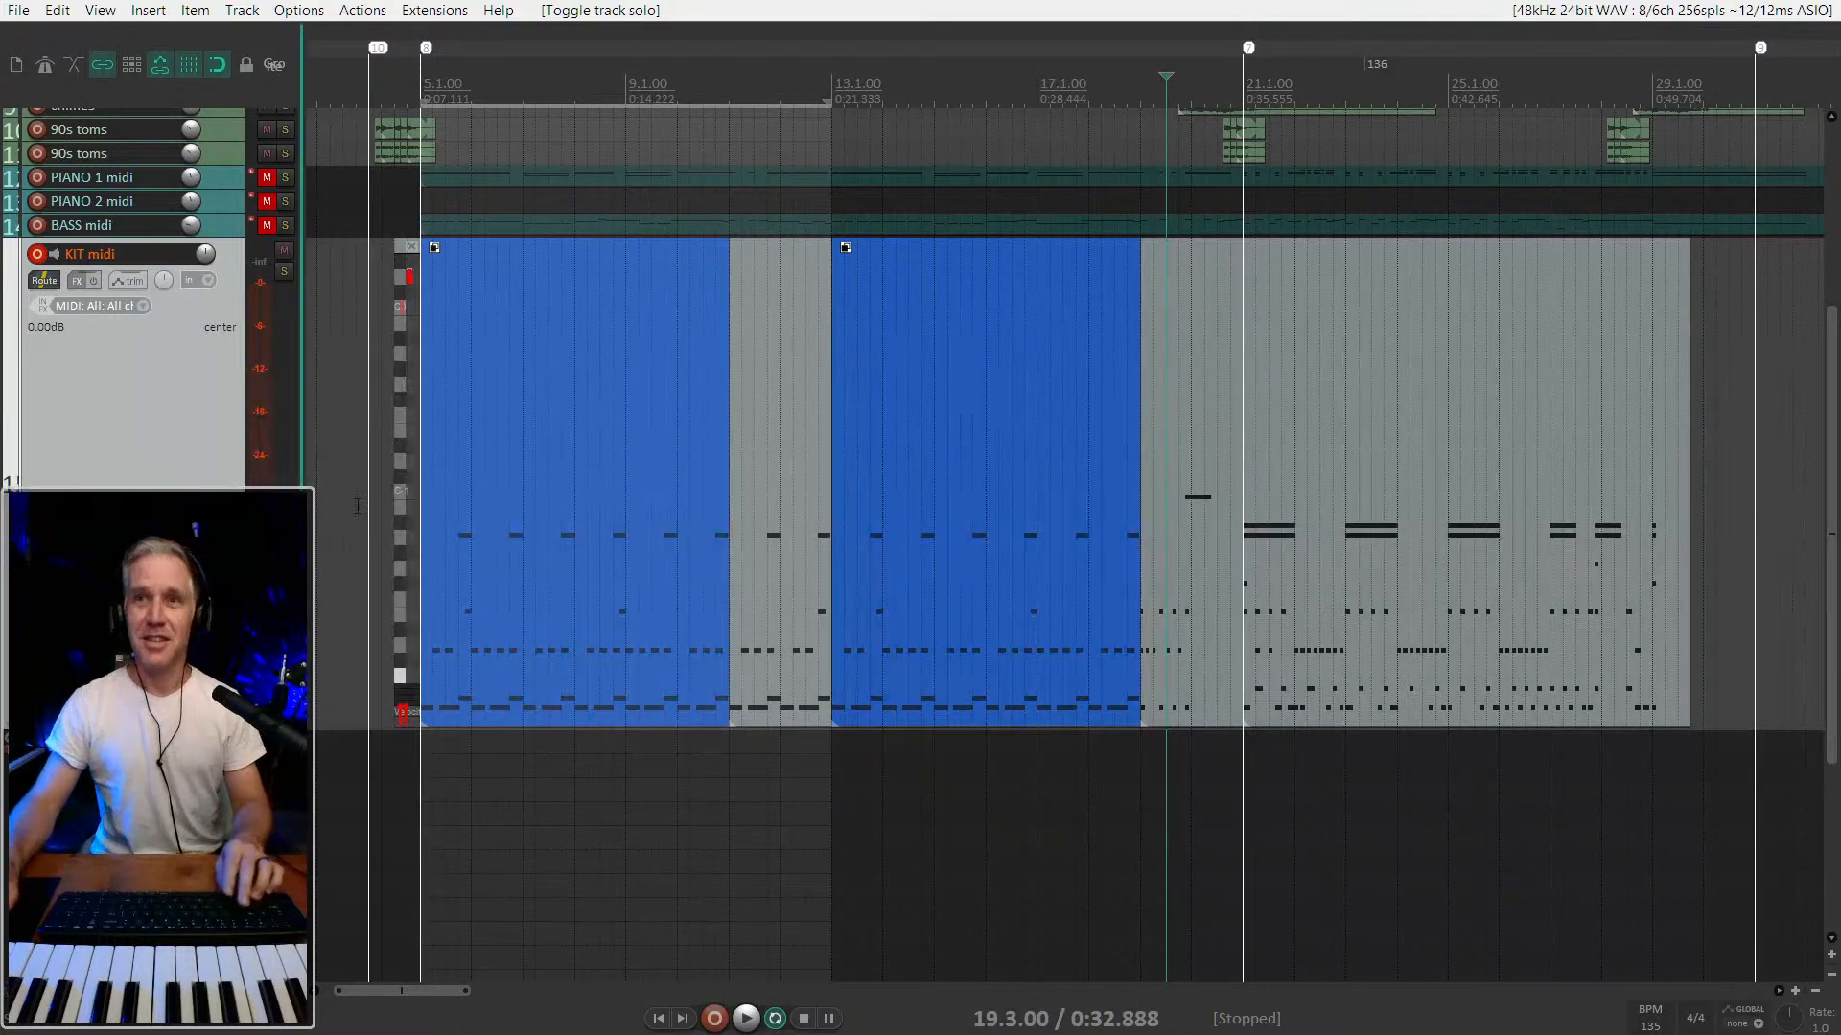
left_click(523, 425)
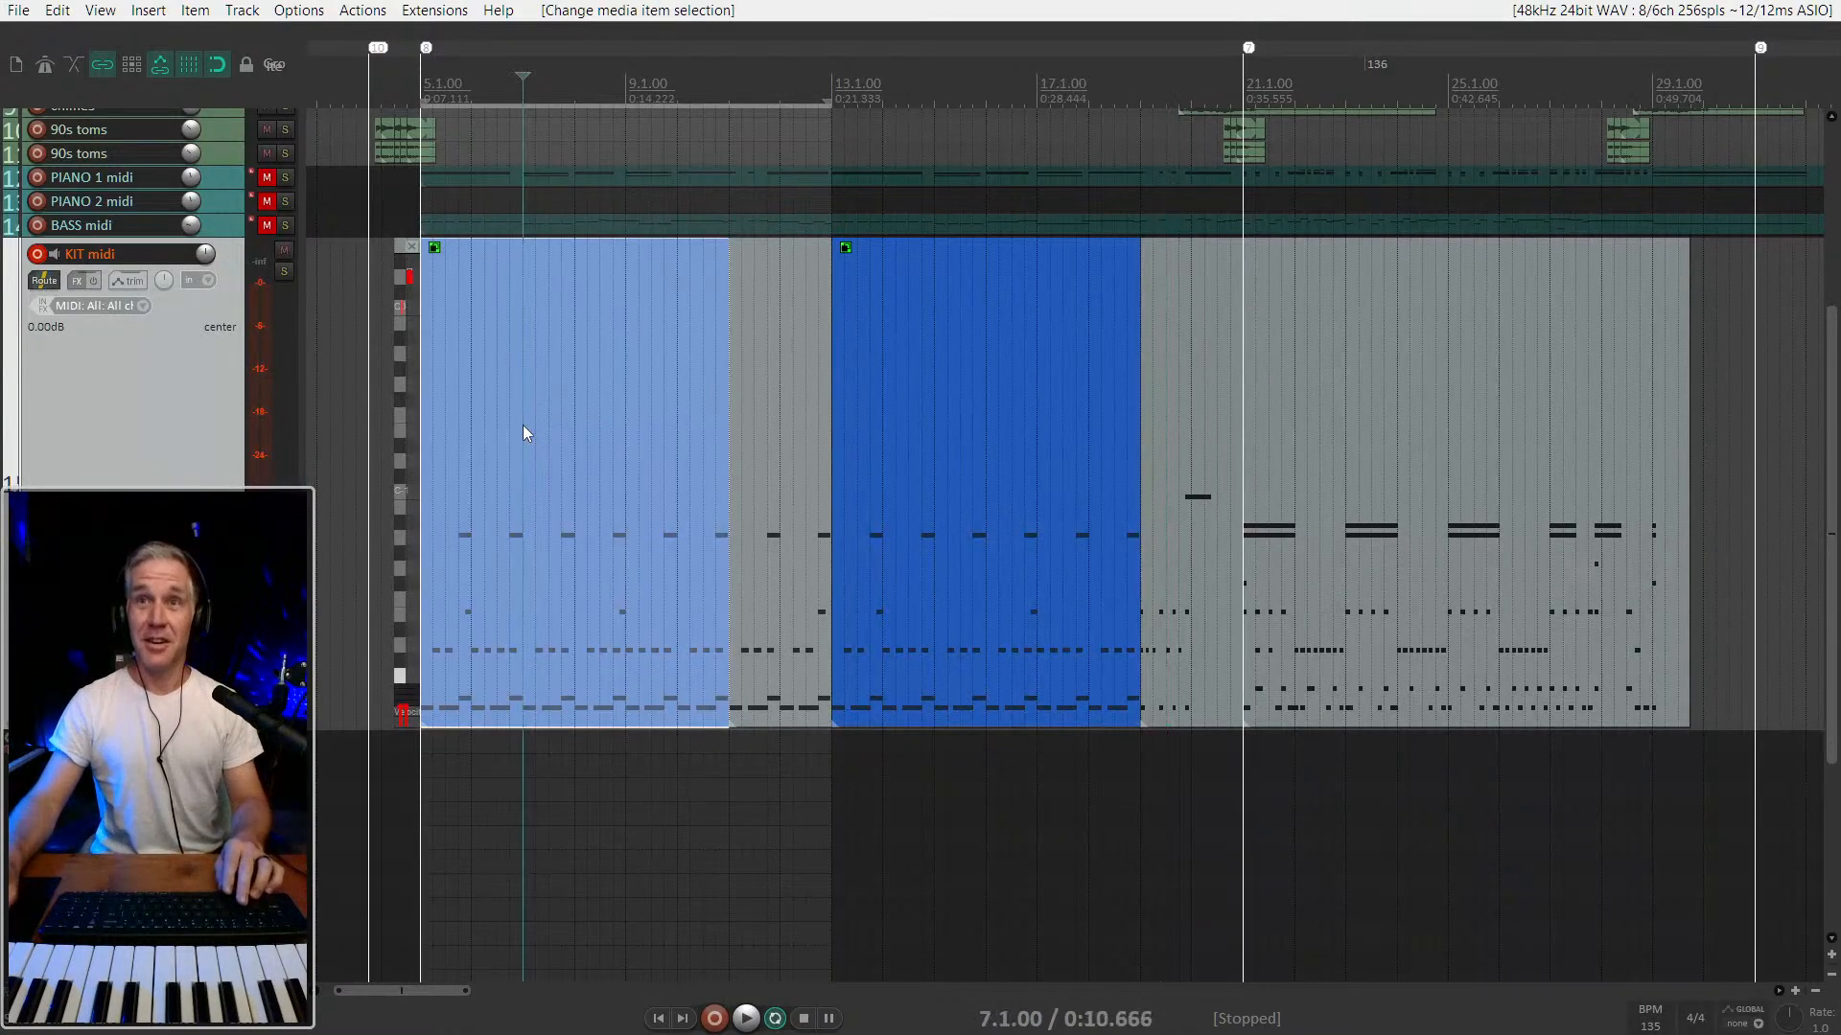
Examine the KIT midi items covering bars 11–12, 5–10 and 13–18 by selecting each in turn.
left_click(800, 461)
scroll(819, 489, "right", 1)
scroll(819, 489, "left", 1)
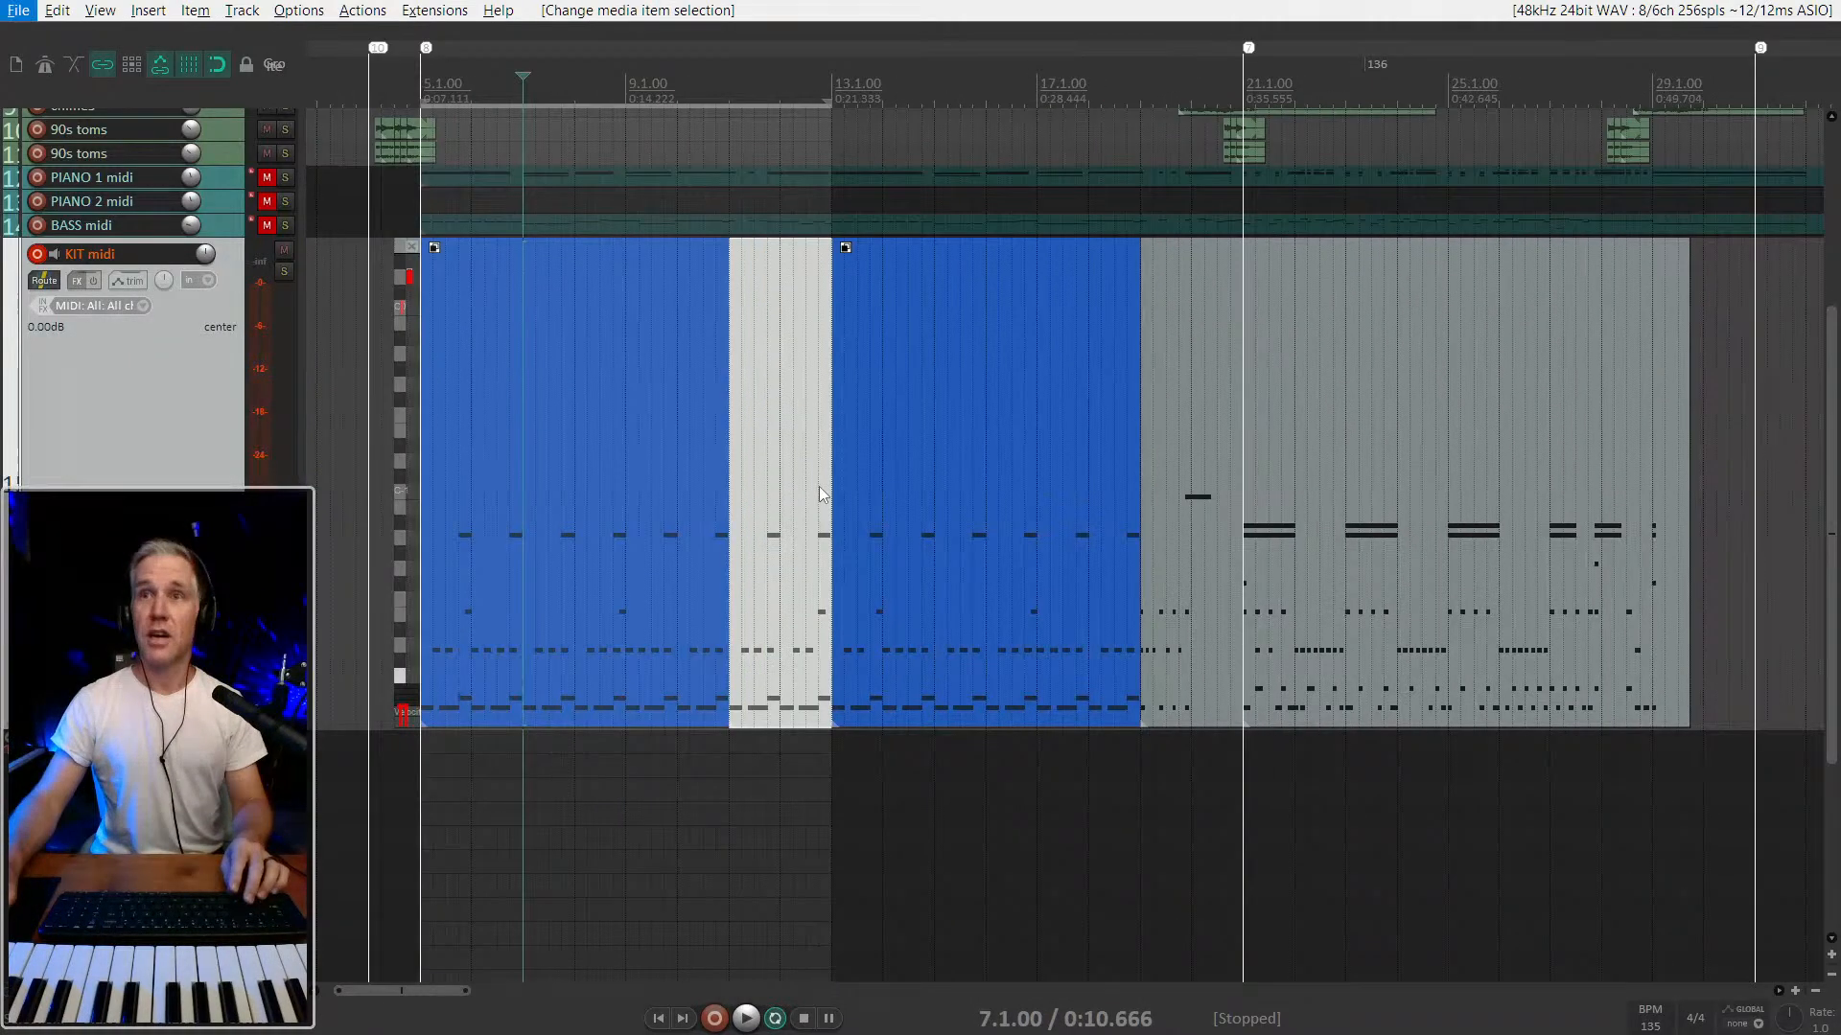
left_click(675, 440)
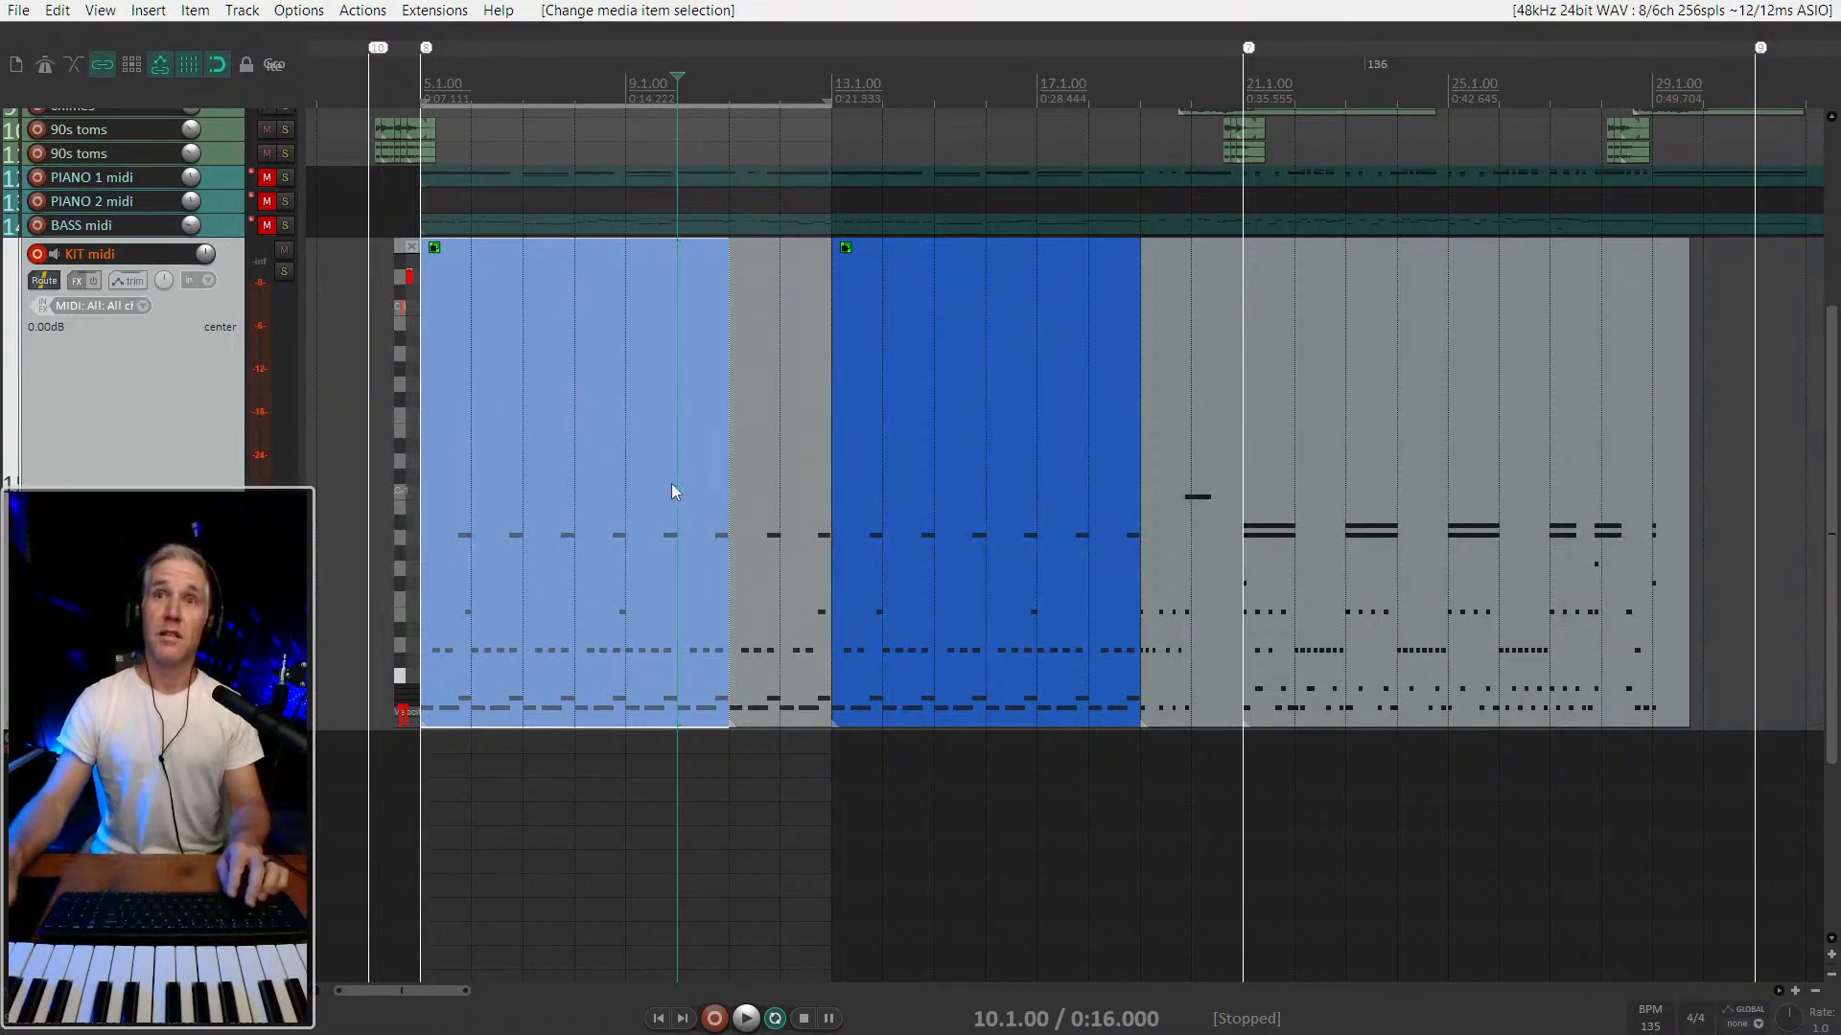
left_click(618, 554)
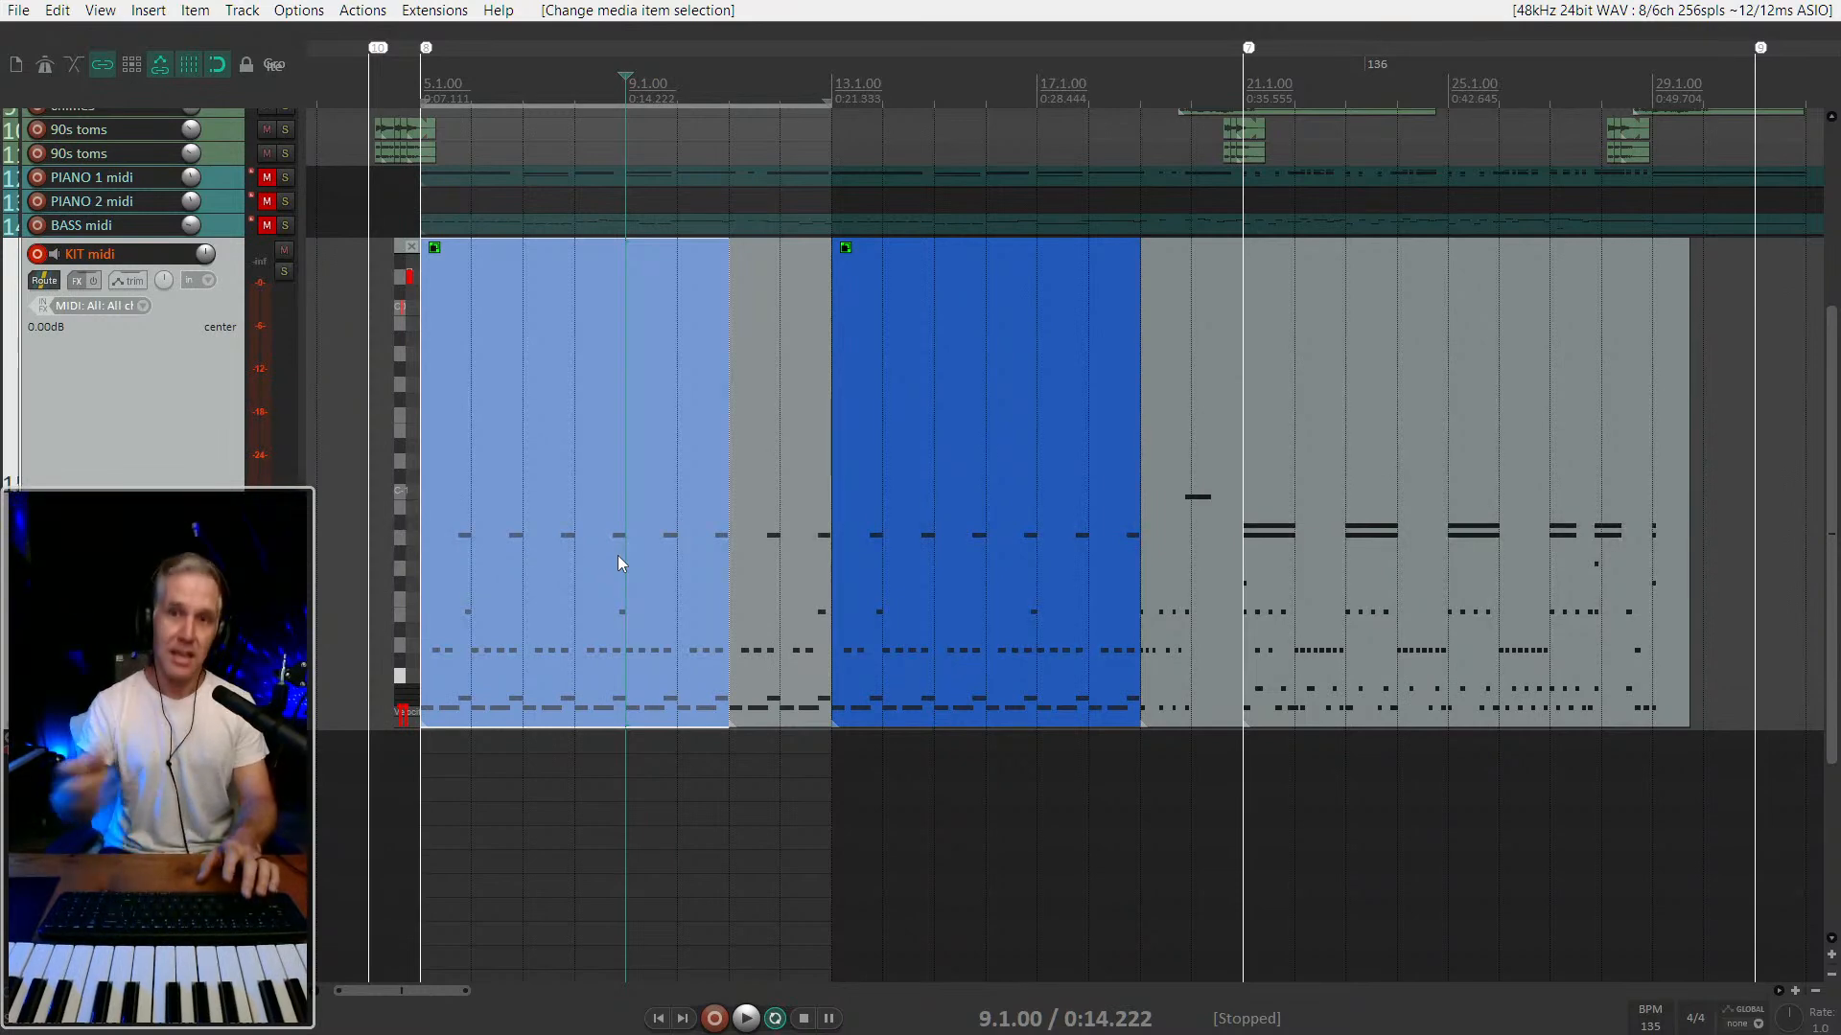
scroll(711, 549, "down", 5)
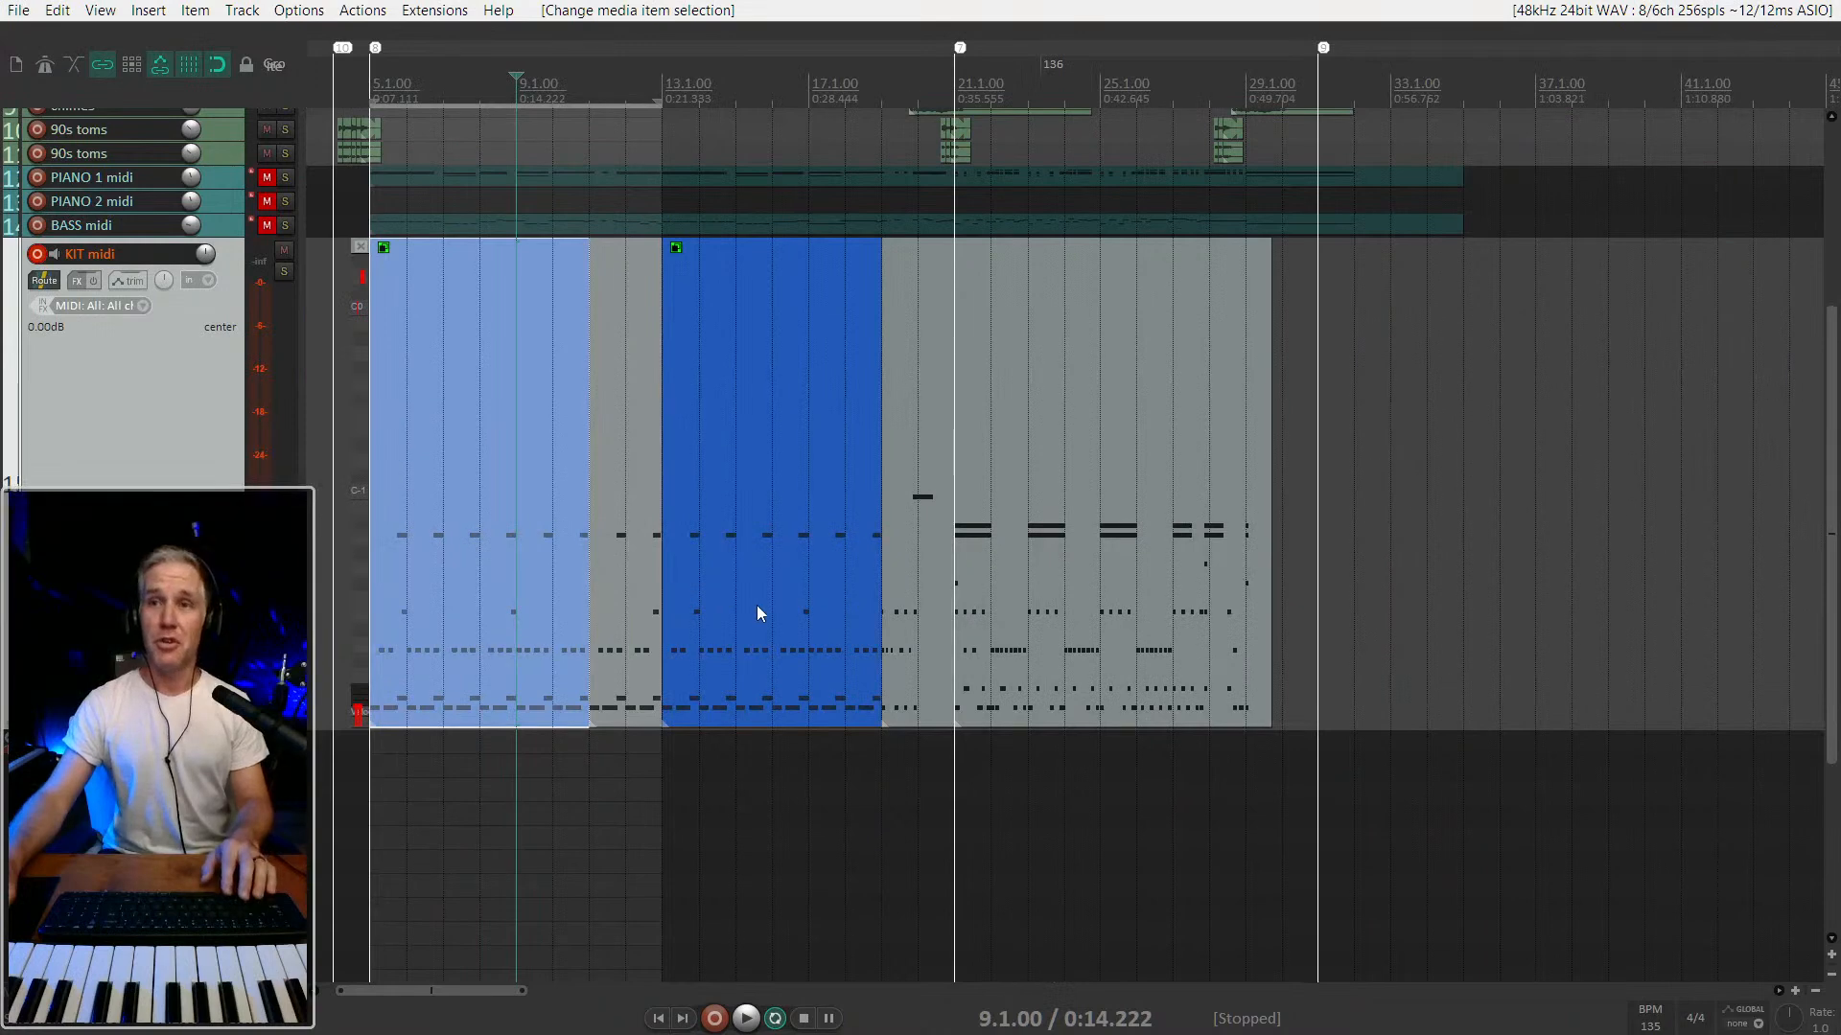
left_click(756, 606)
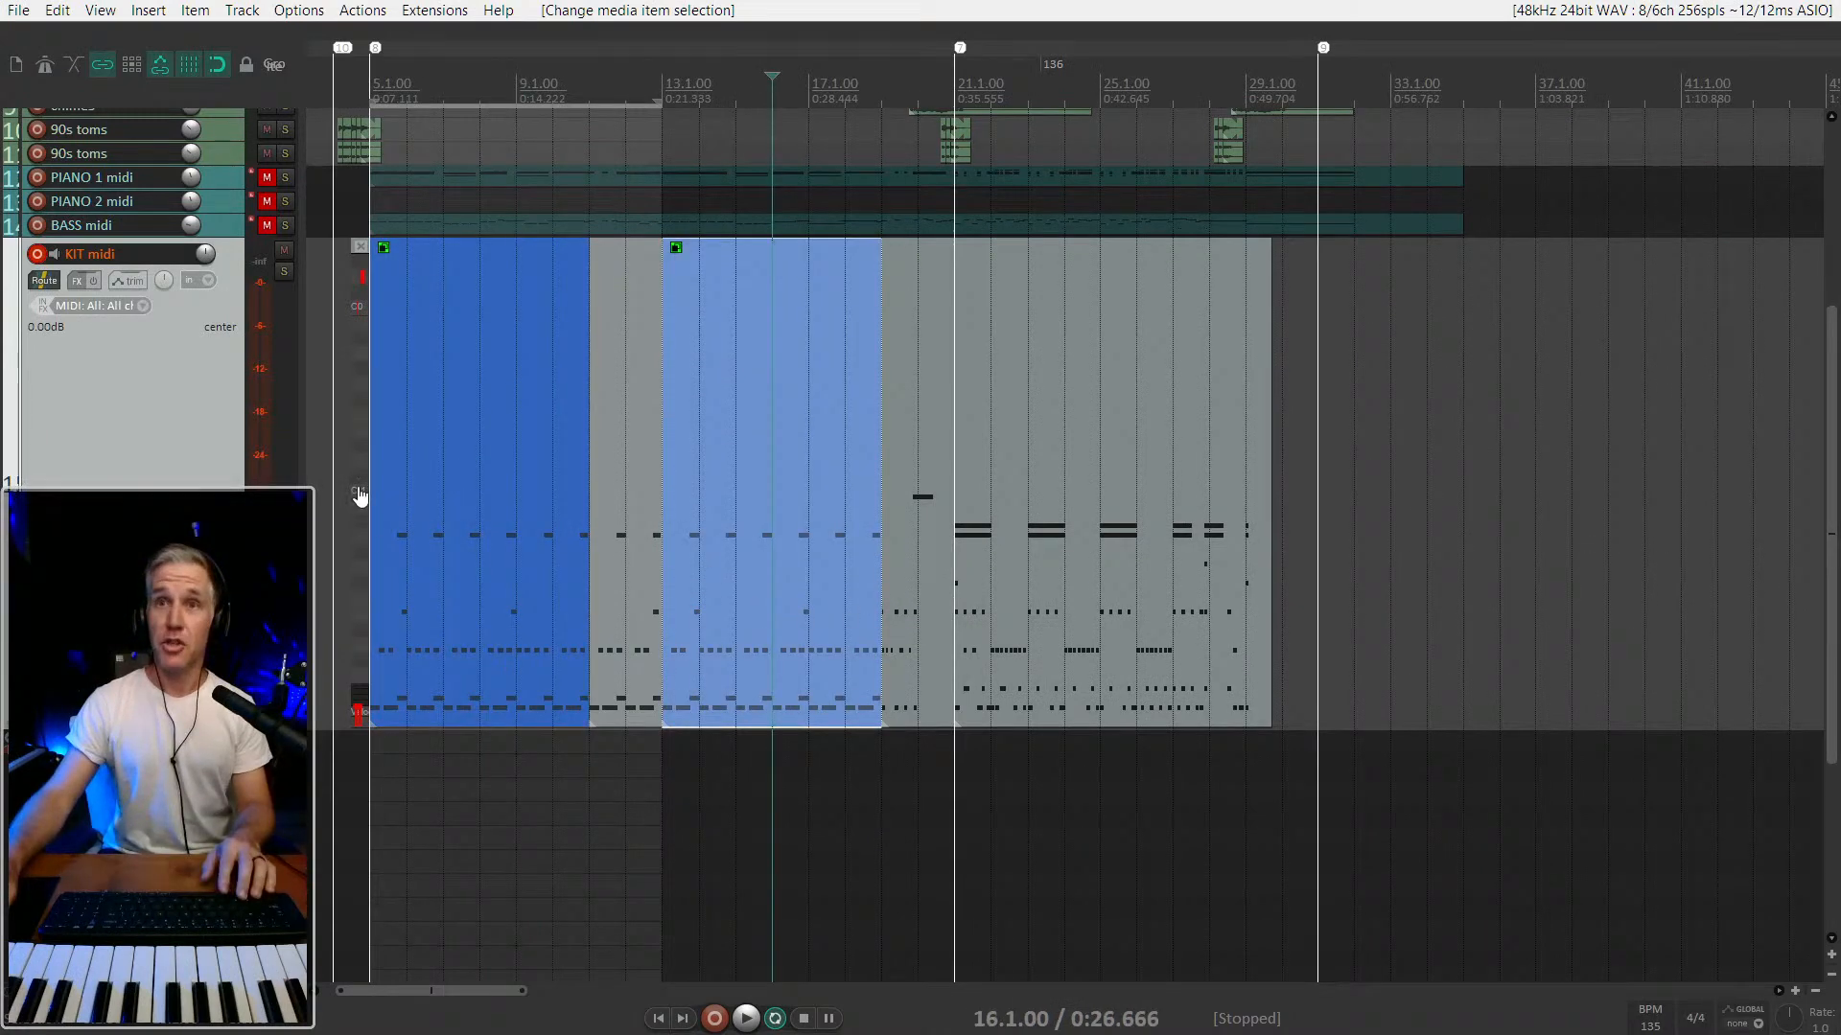
Play the arrangement from bar 5, continue playback from bar 18, and stop.
key("Home")
scroll(384, 484, "up", 2)
key("space")
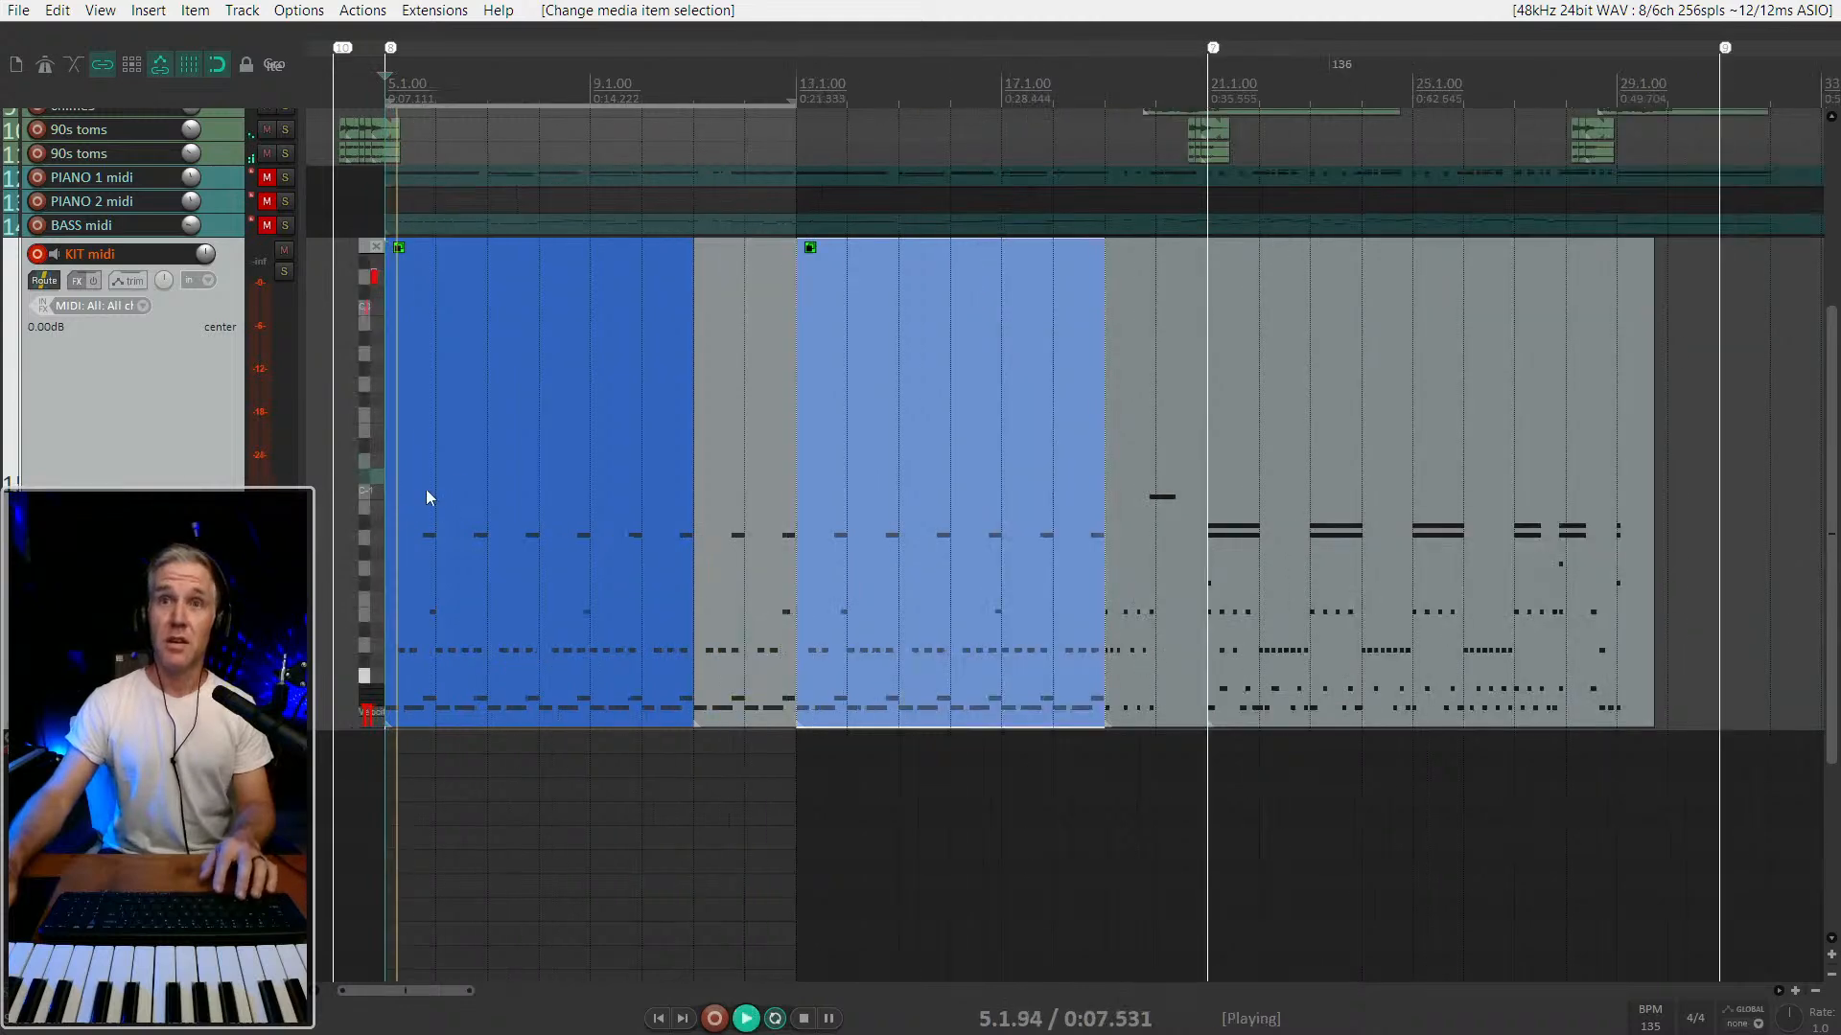
left_click(1055, 559)
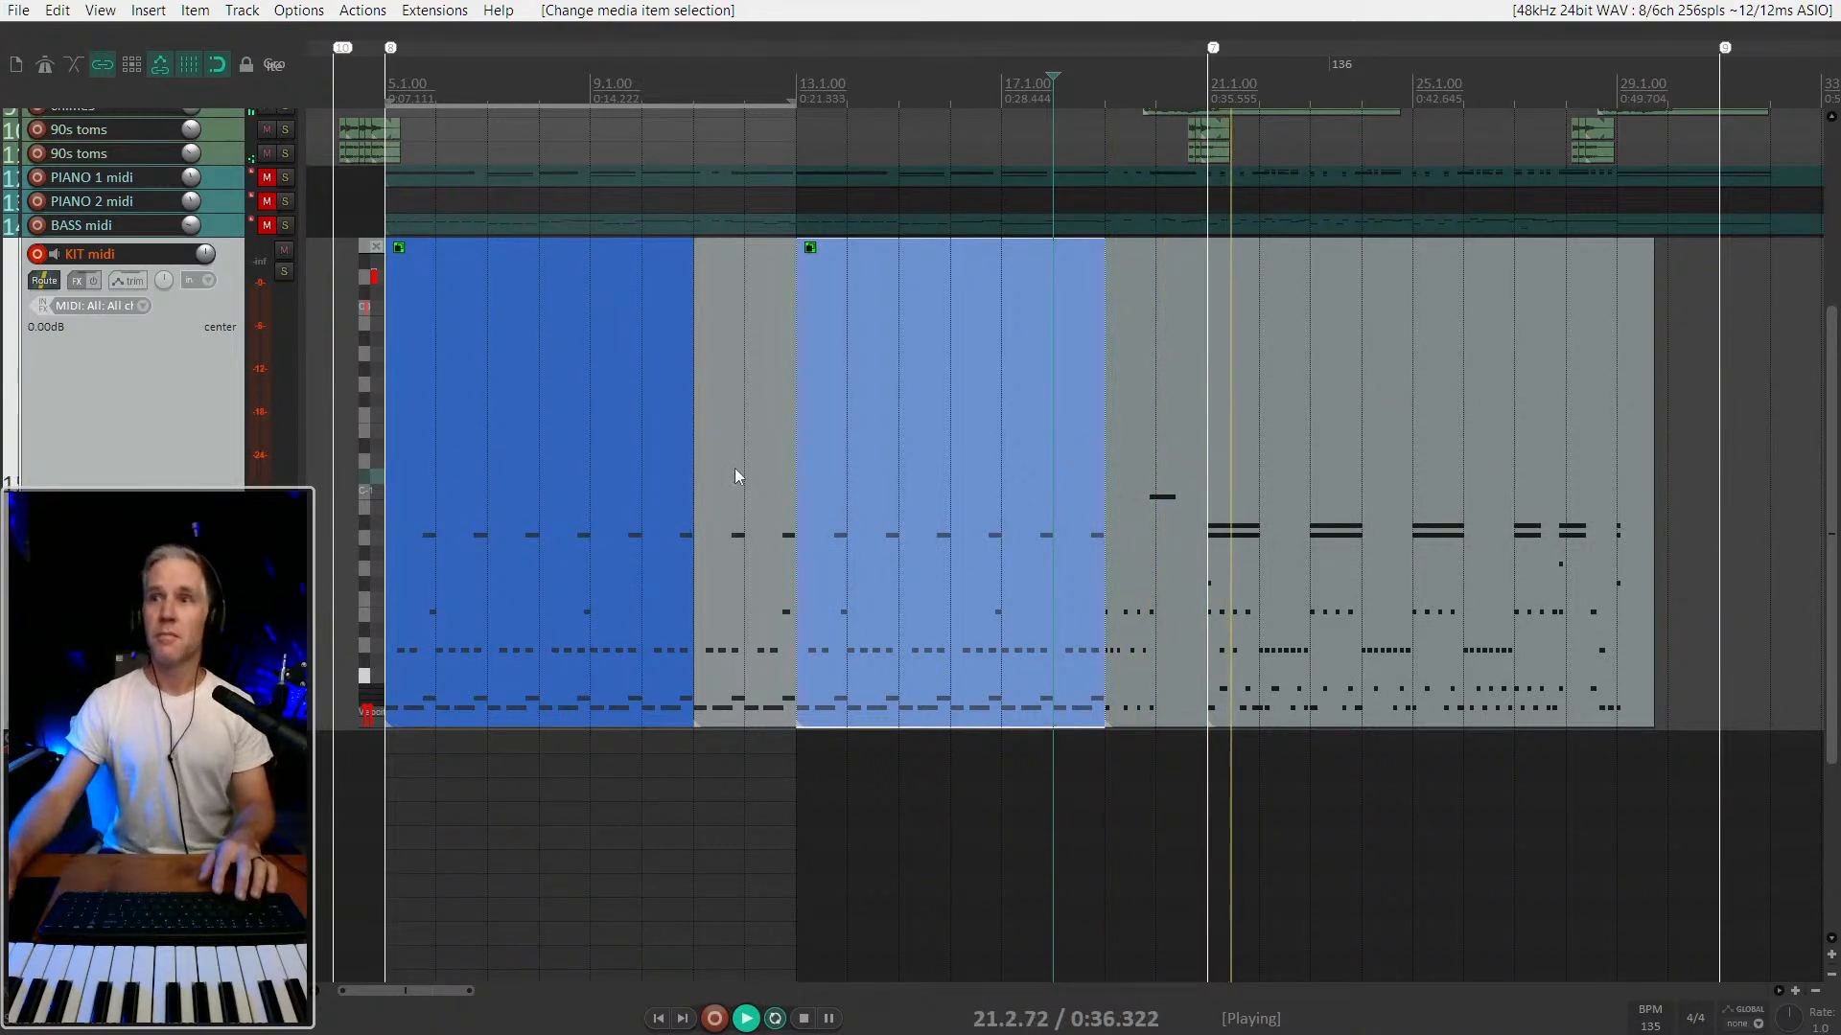
scroll(855, 471, "down", 2)
key("space")
Disarm recording on the KIT midi track.
scroll(574, 490, "down", 4)
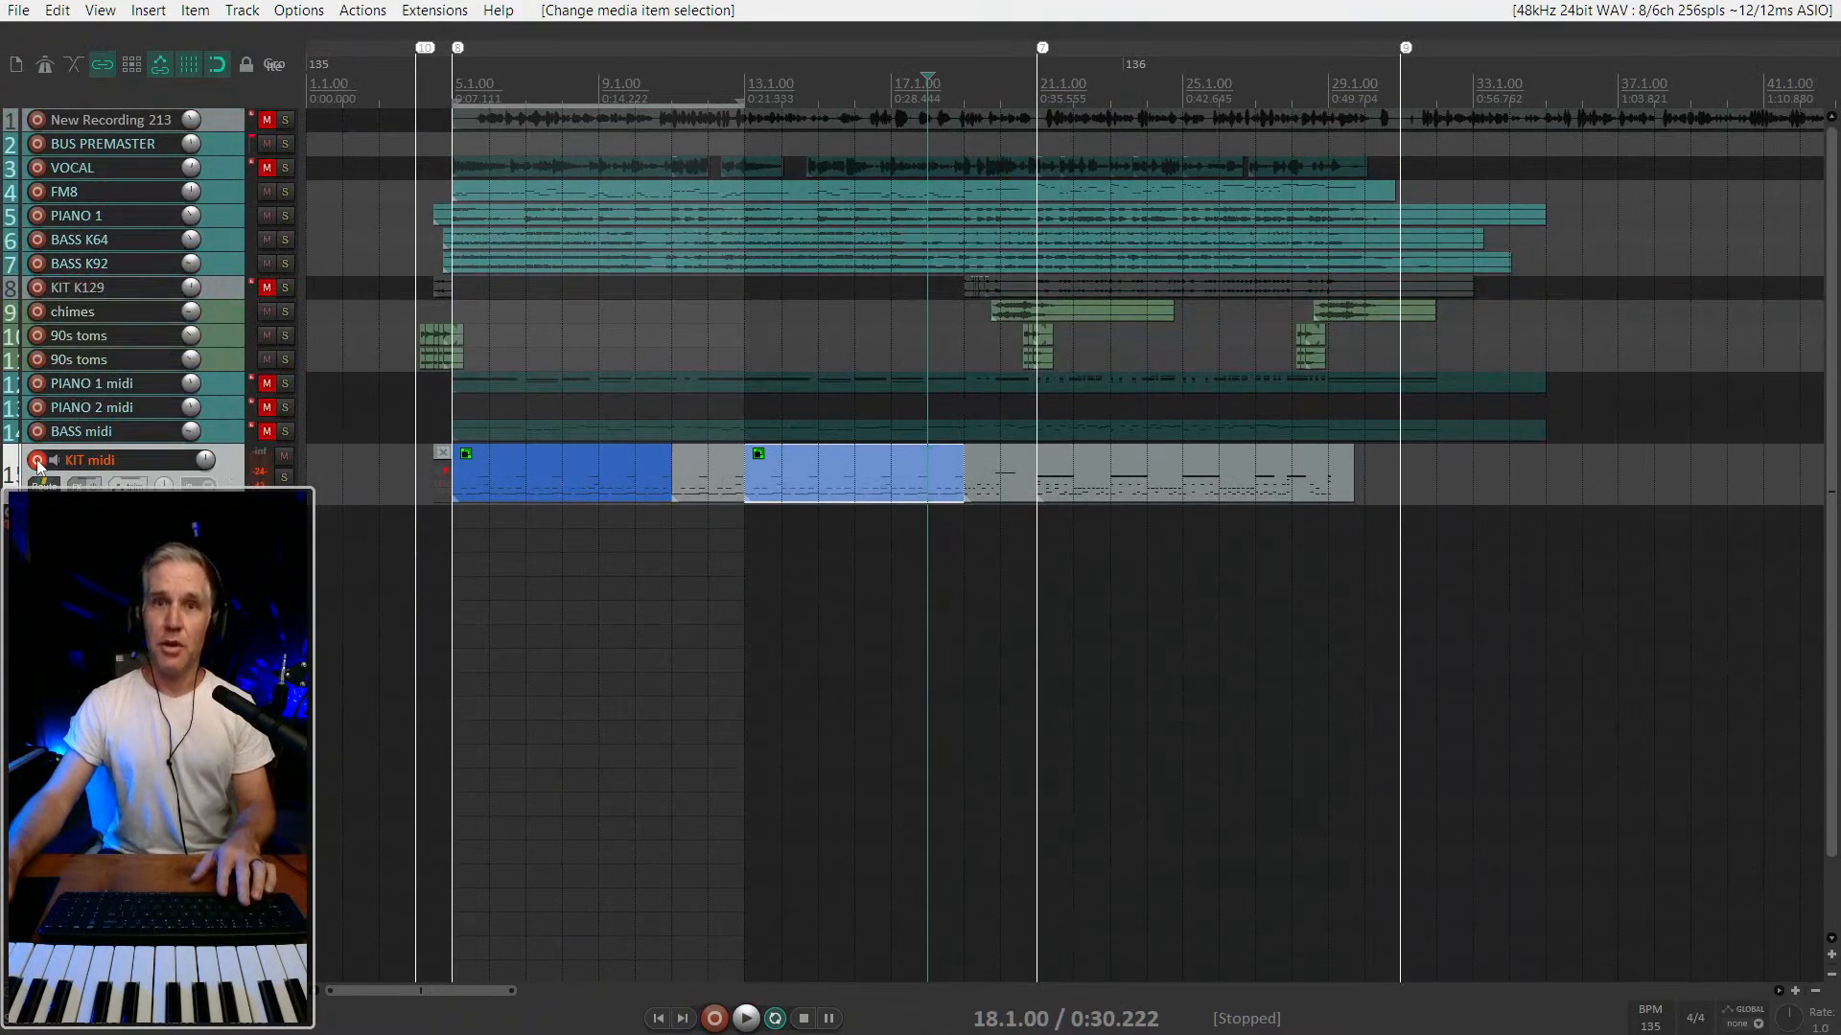
left_click(37, 461)
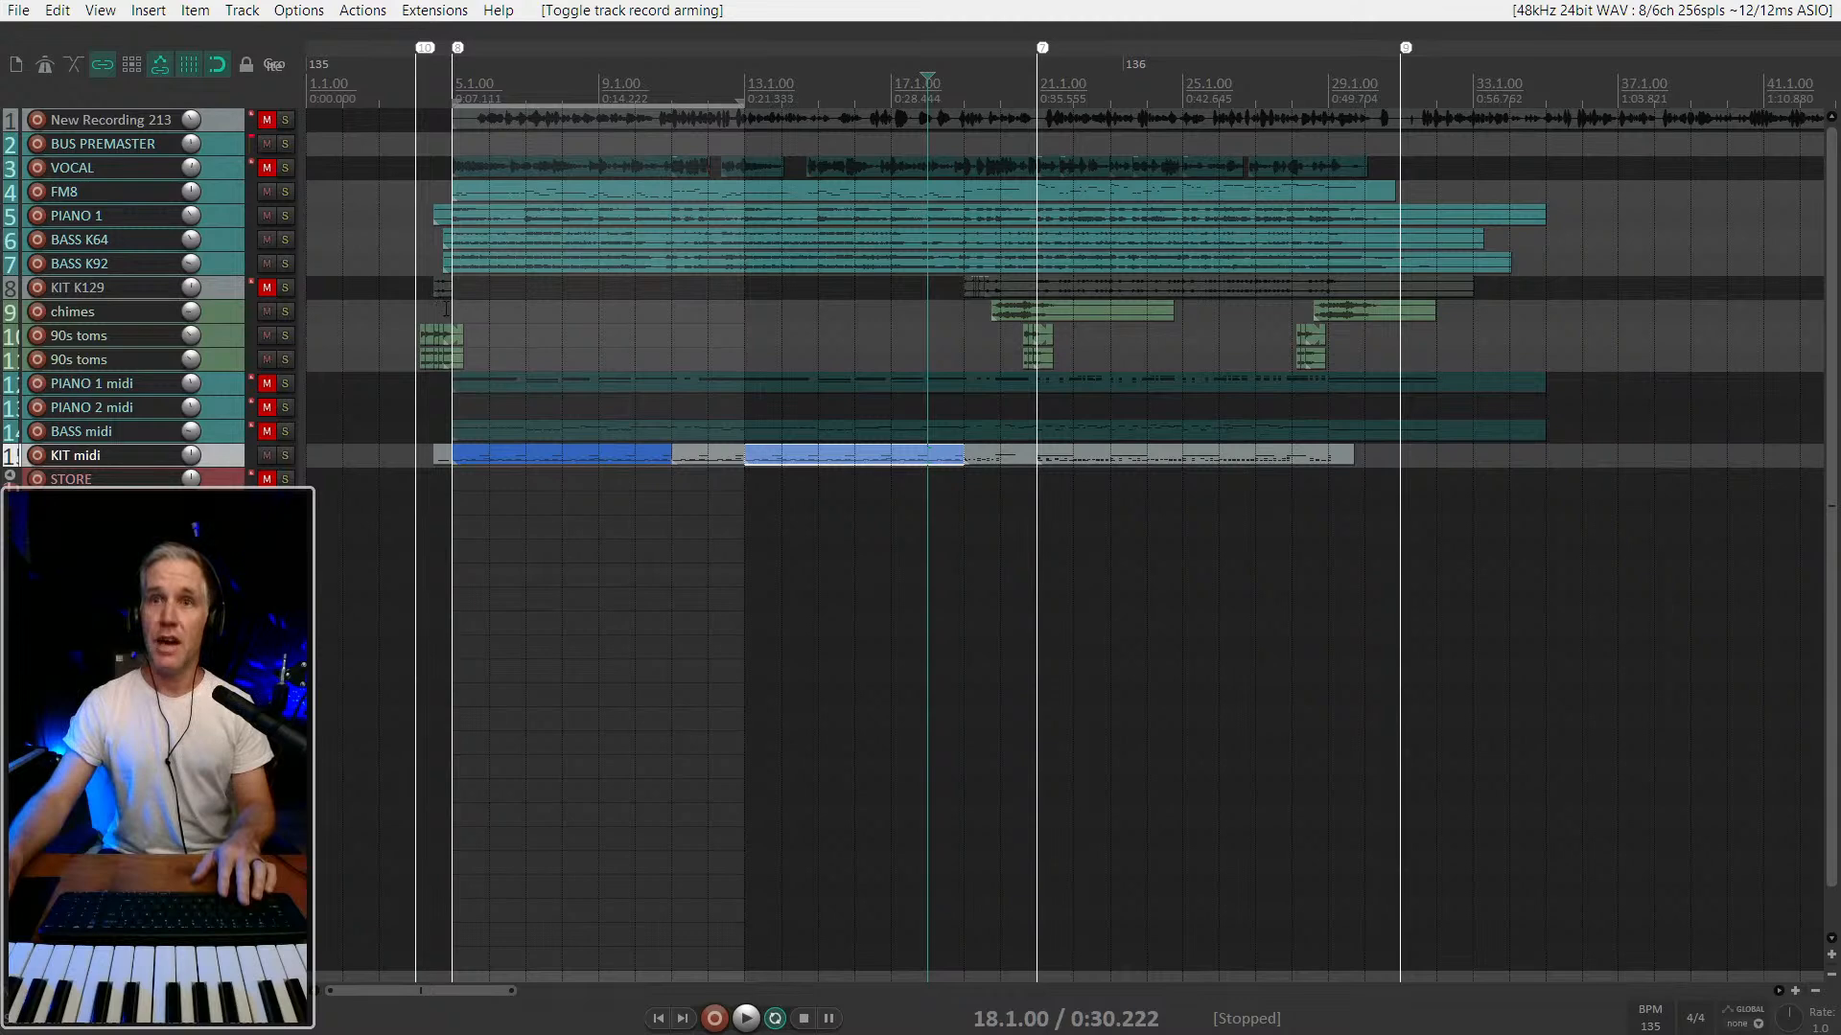
scroll(417, 537, "up", 1)
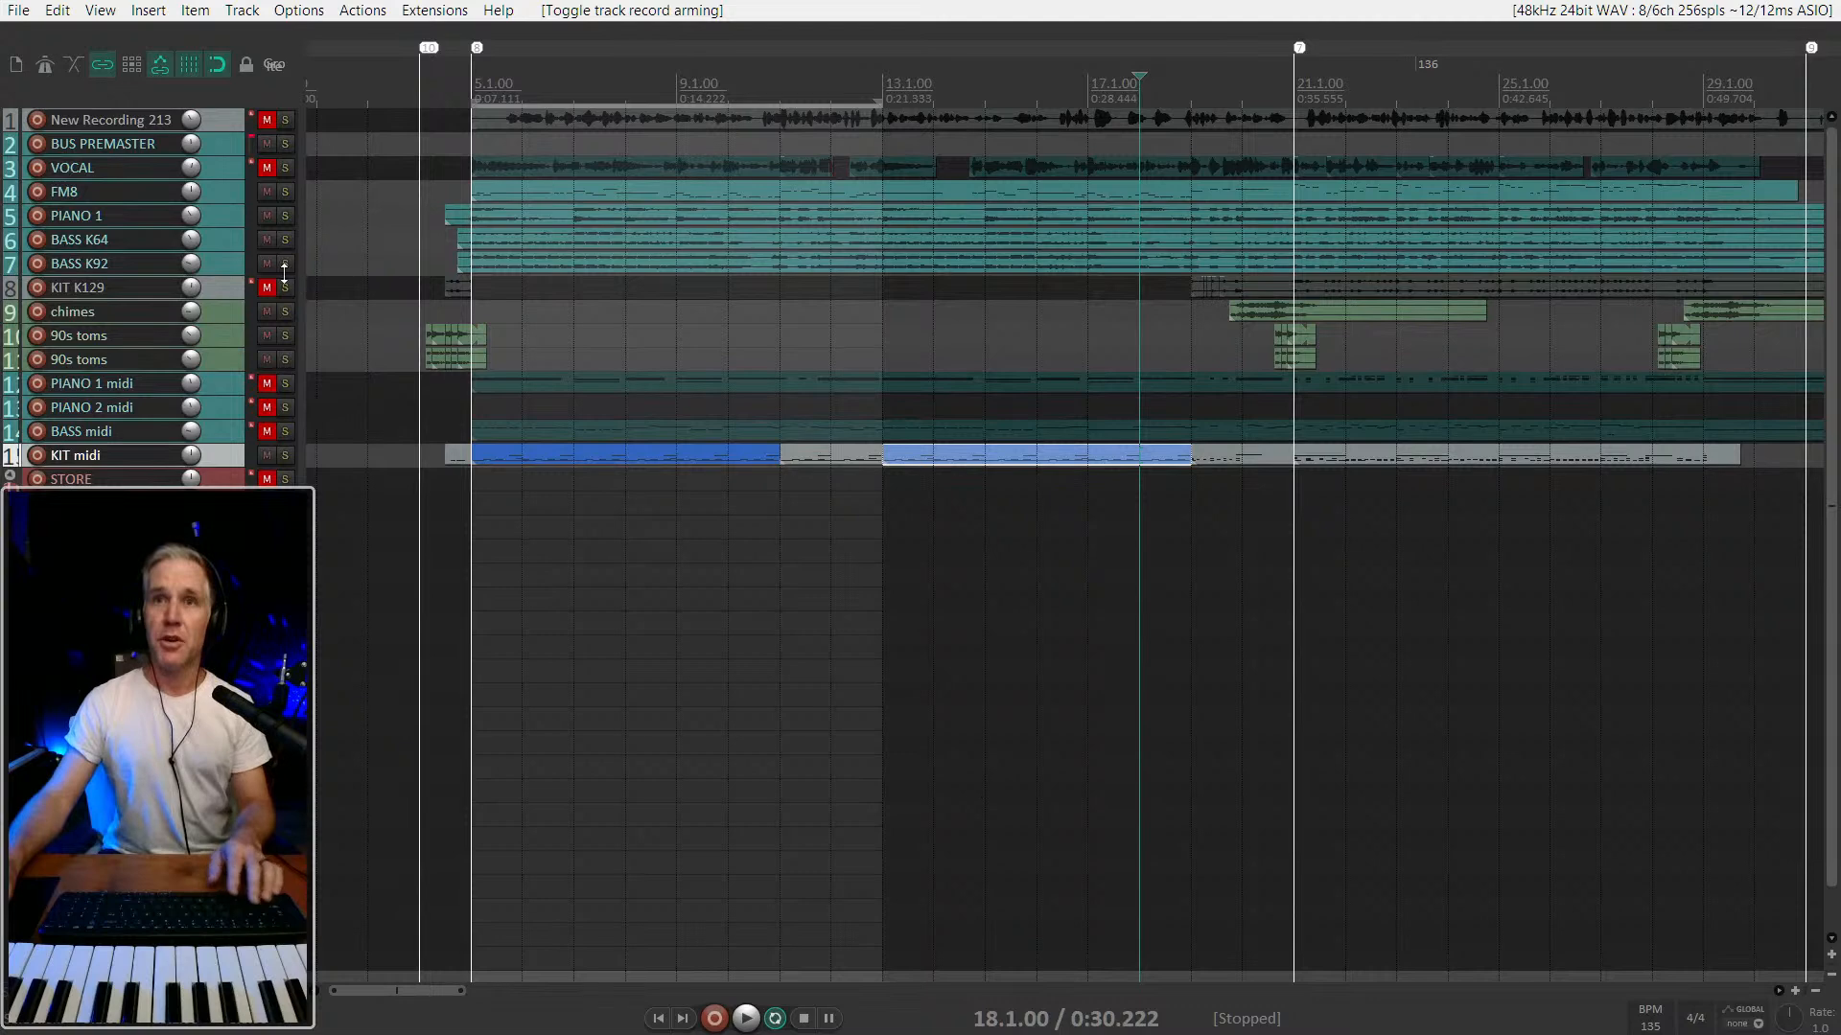
Solo the New Recording 213 track, play it from bar 8, and enlarge the track.
left_click(623, 126)
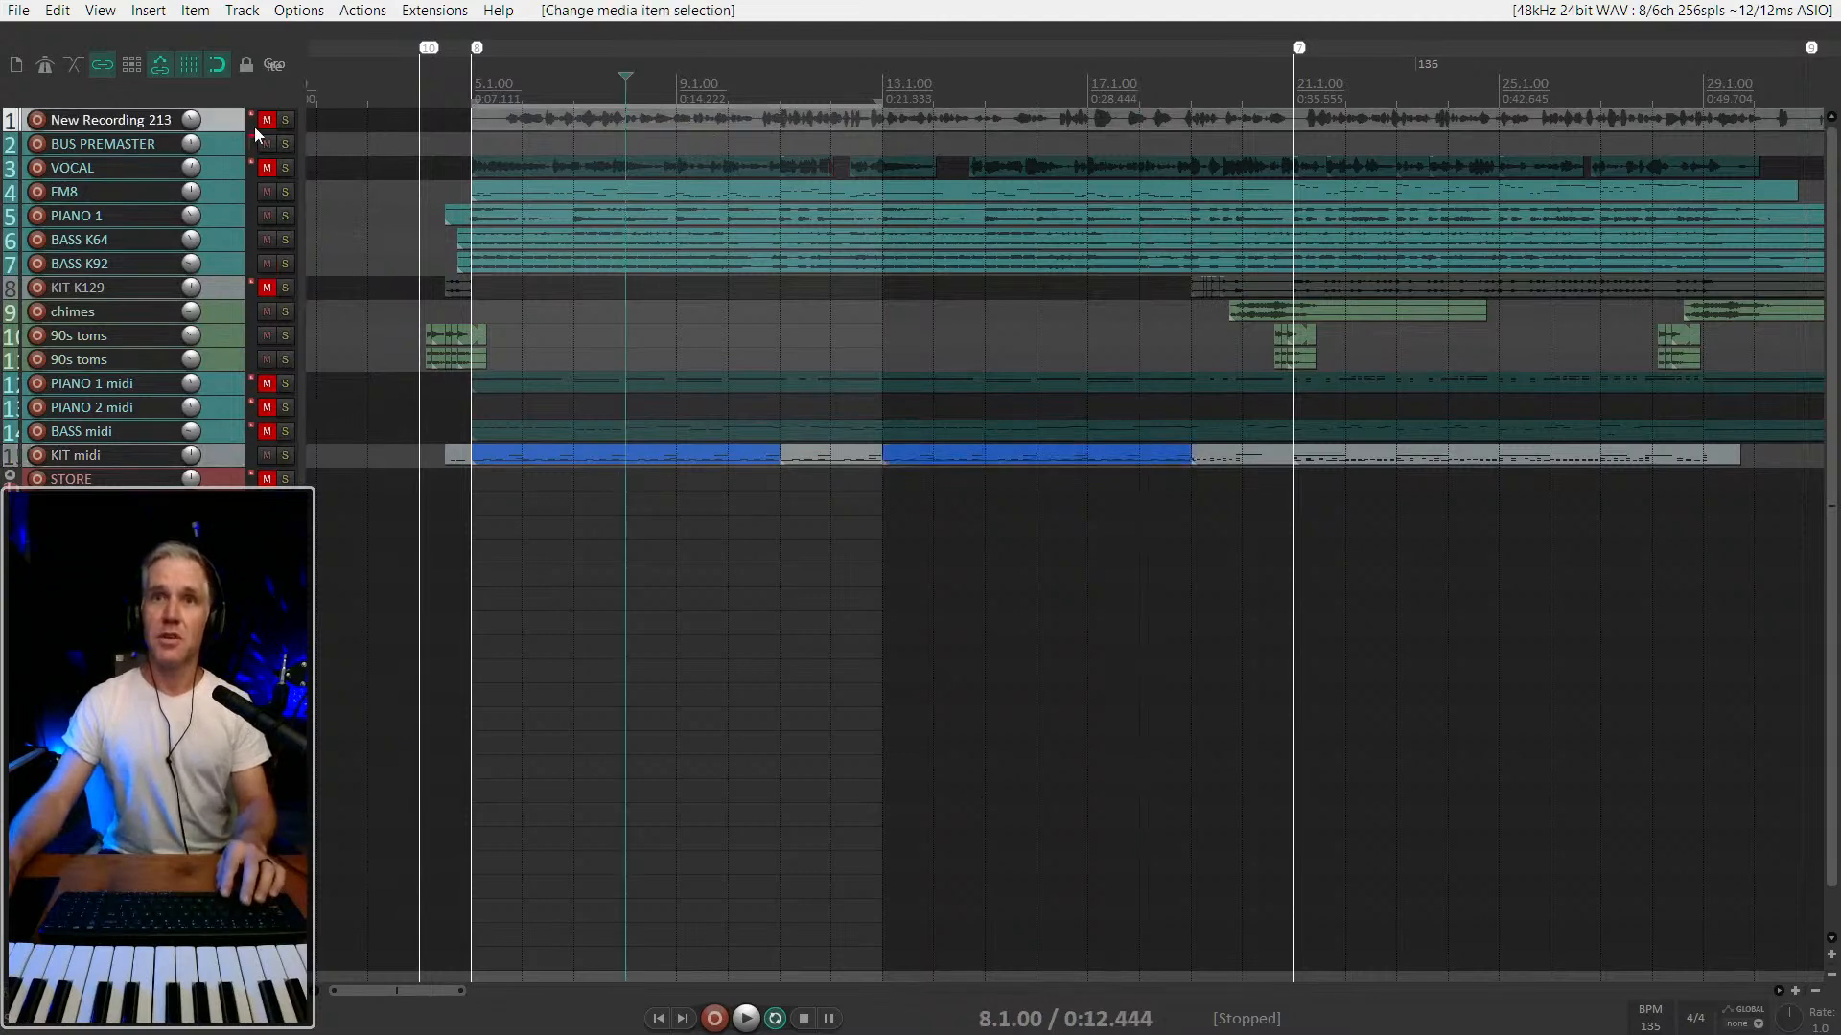
left_click(284, 123)
key("space")
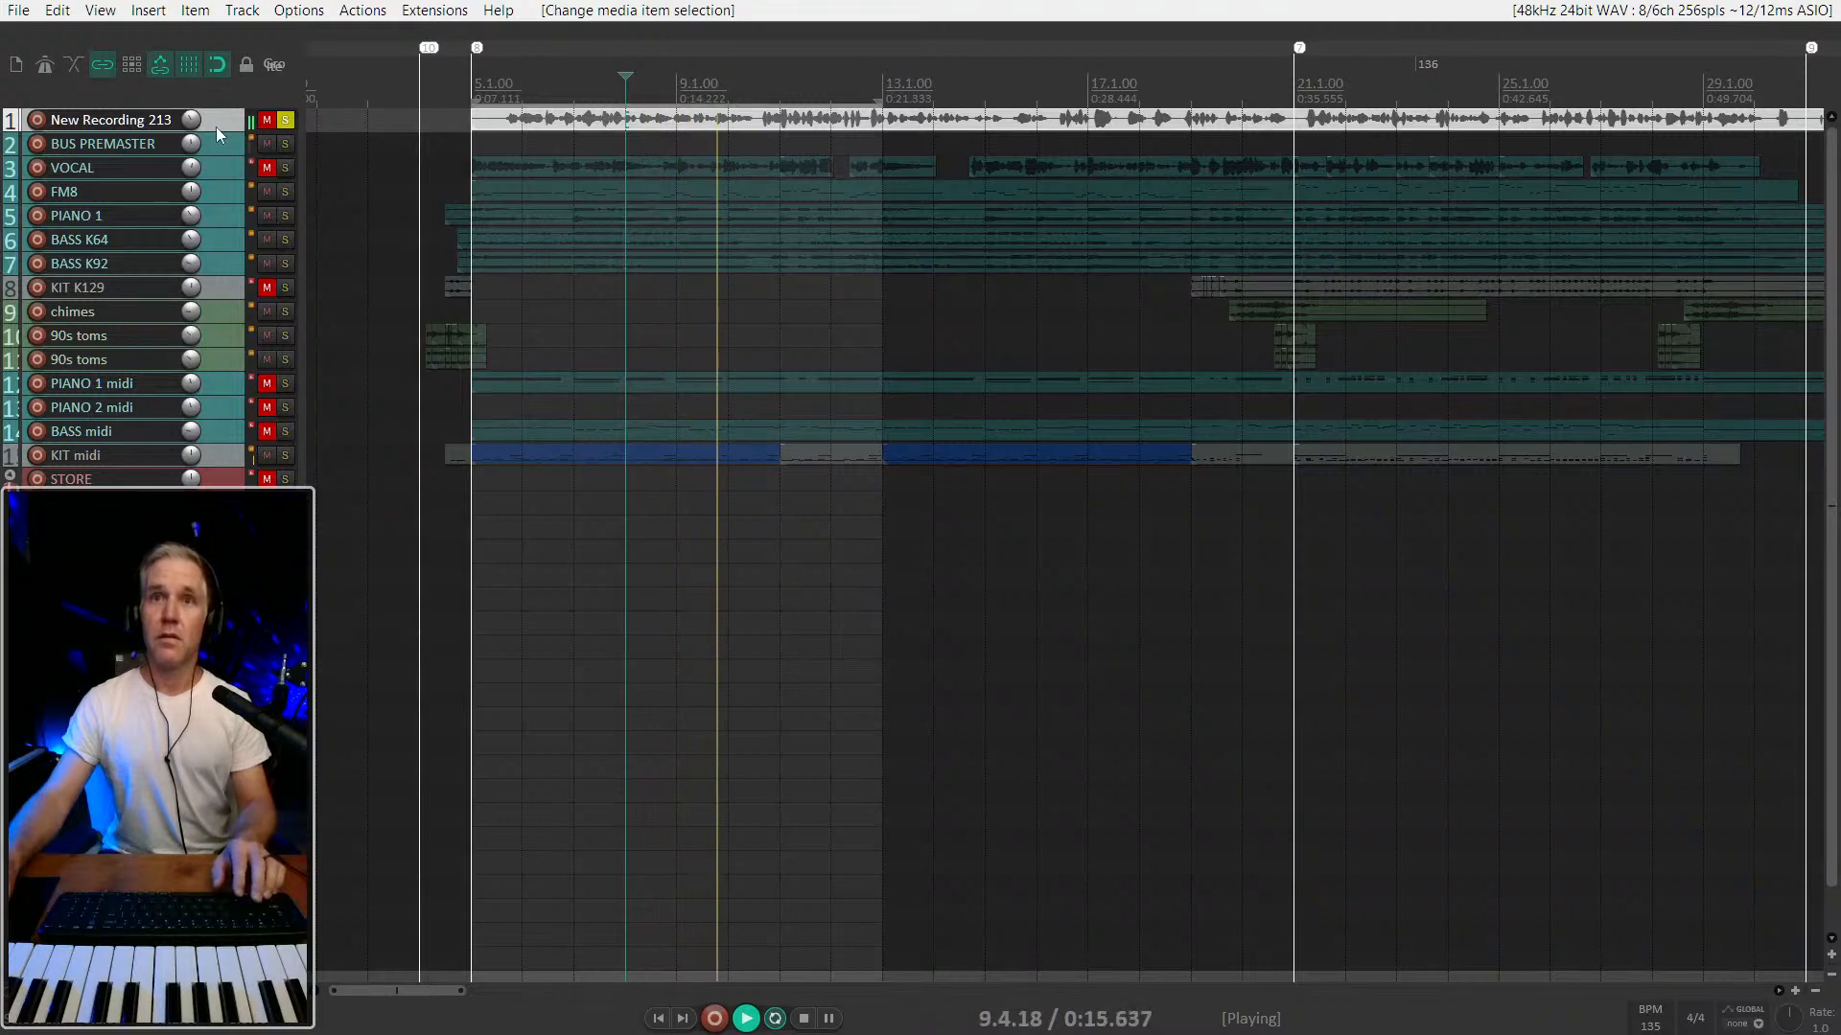
left_click_drag(225, 131, 241, 260)
Raise the master playrate to about 1.528 and preserve pitch in audio items when the playrate changes.
scroll(820, 252, "down", 8)
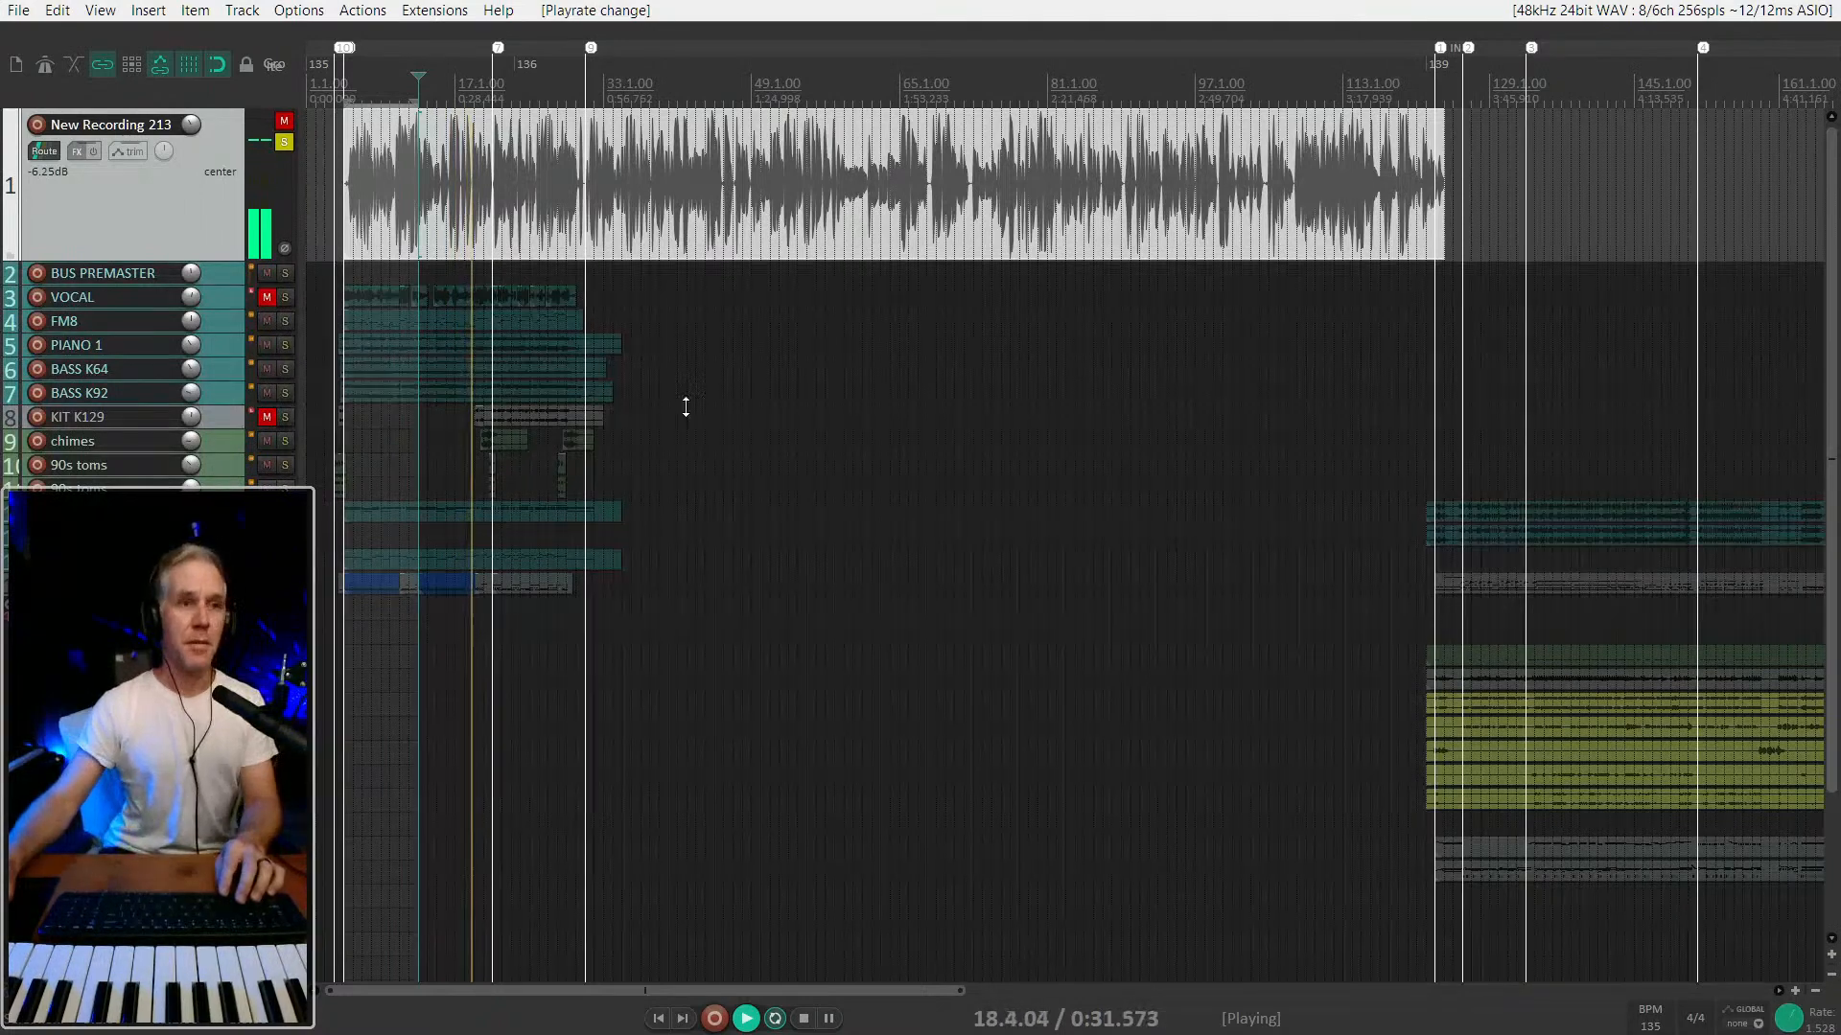
right_click(1789, 1017)
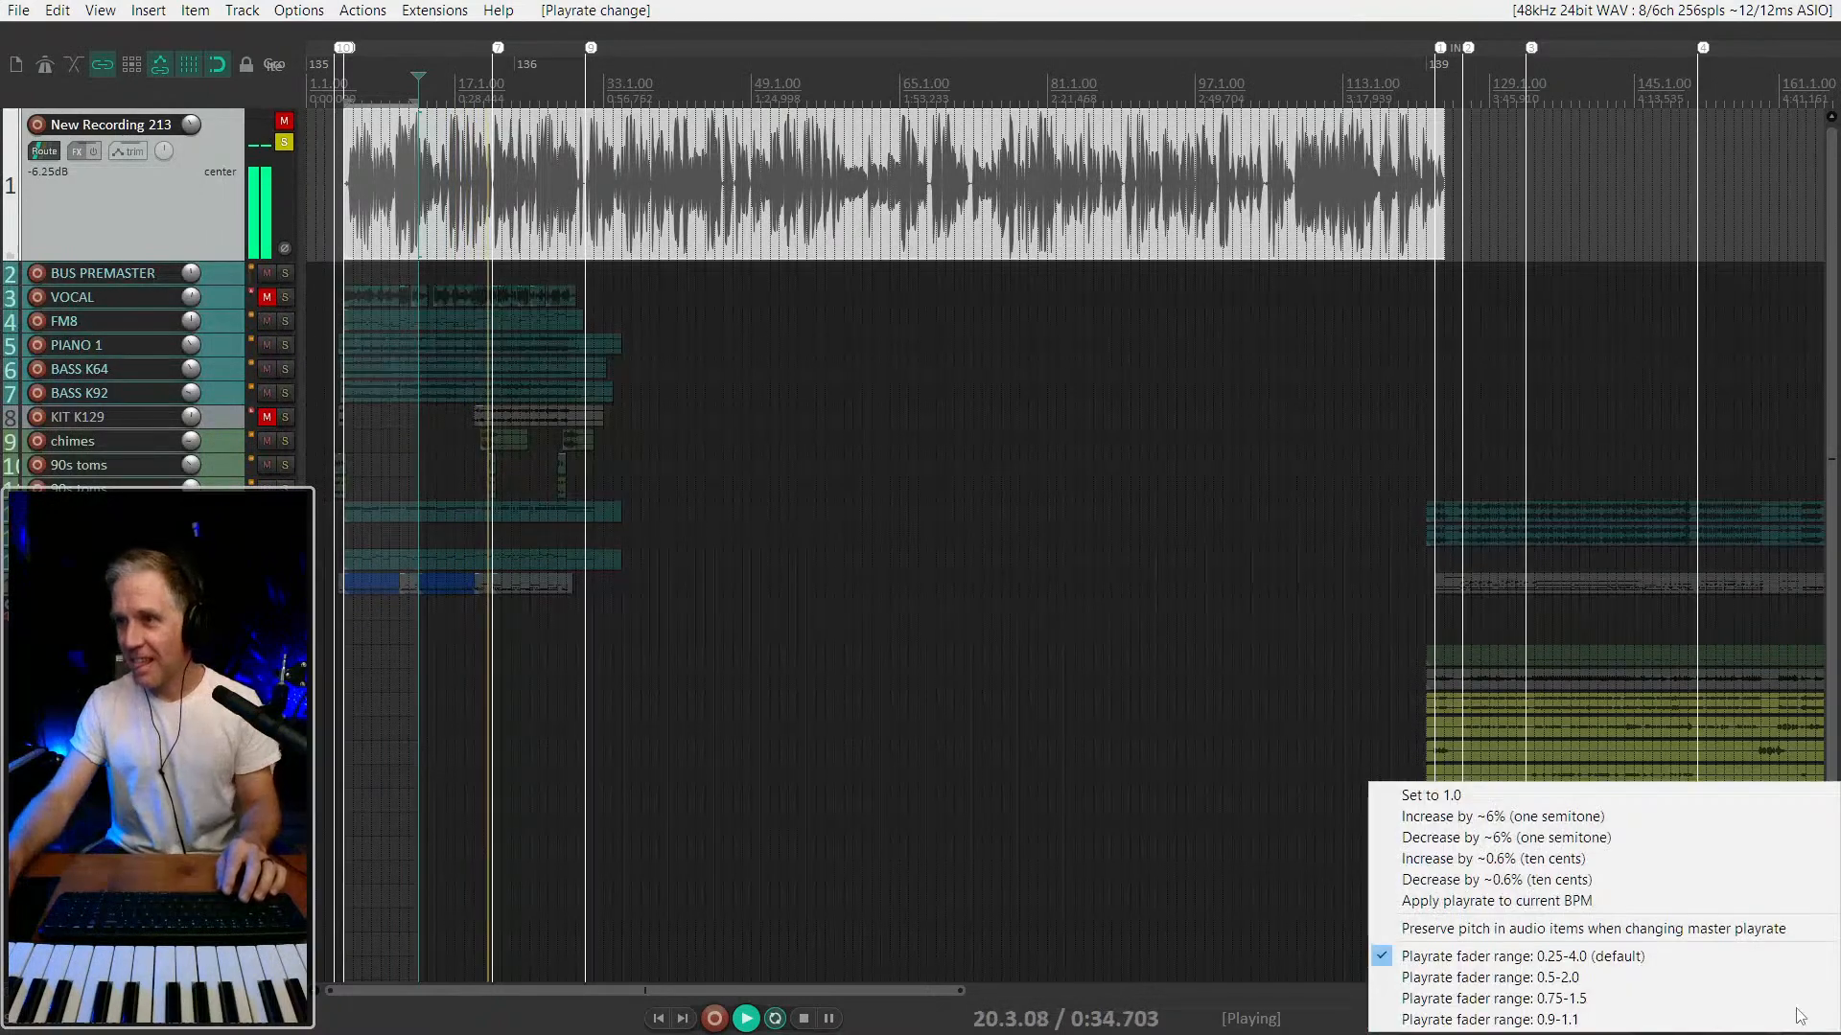
left_click(1553, 928)
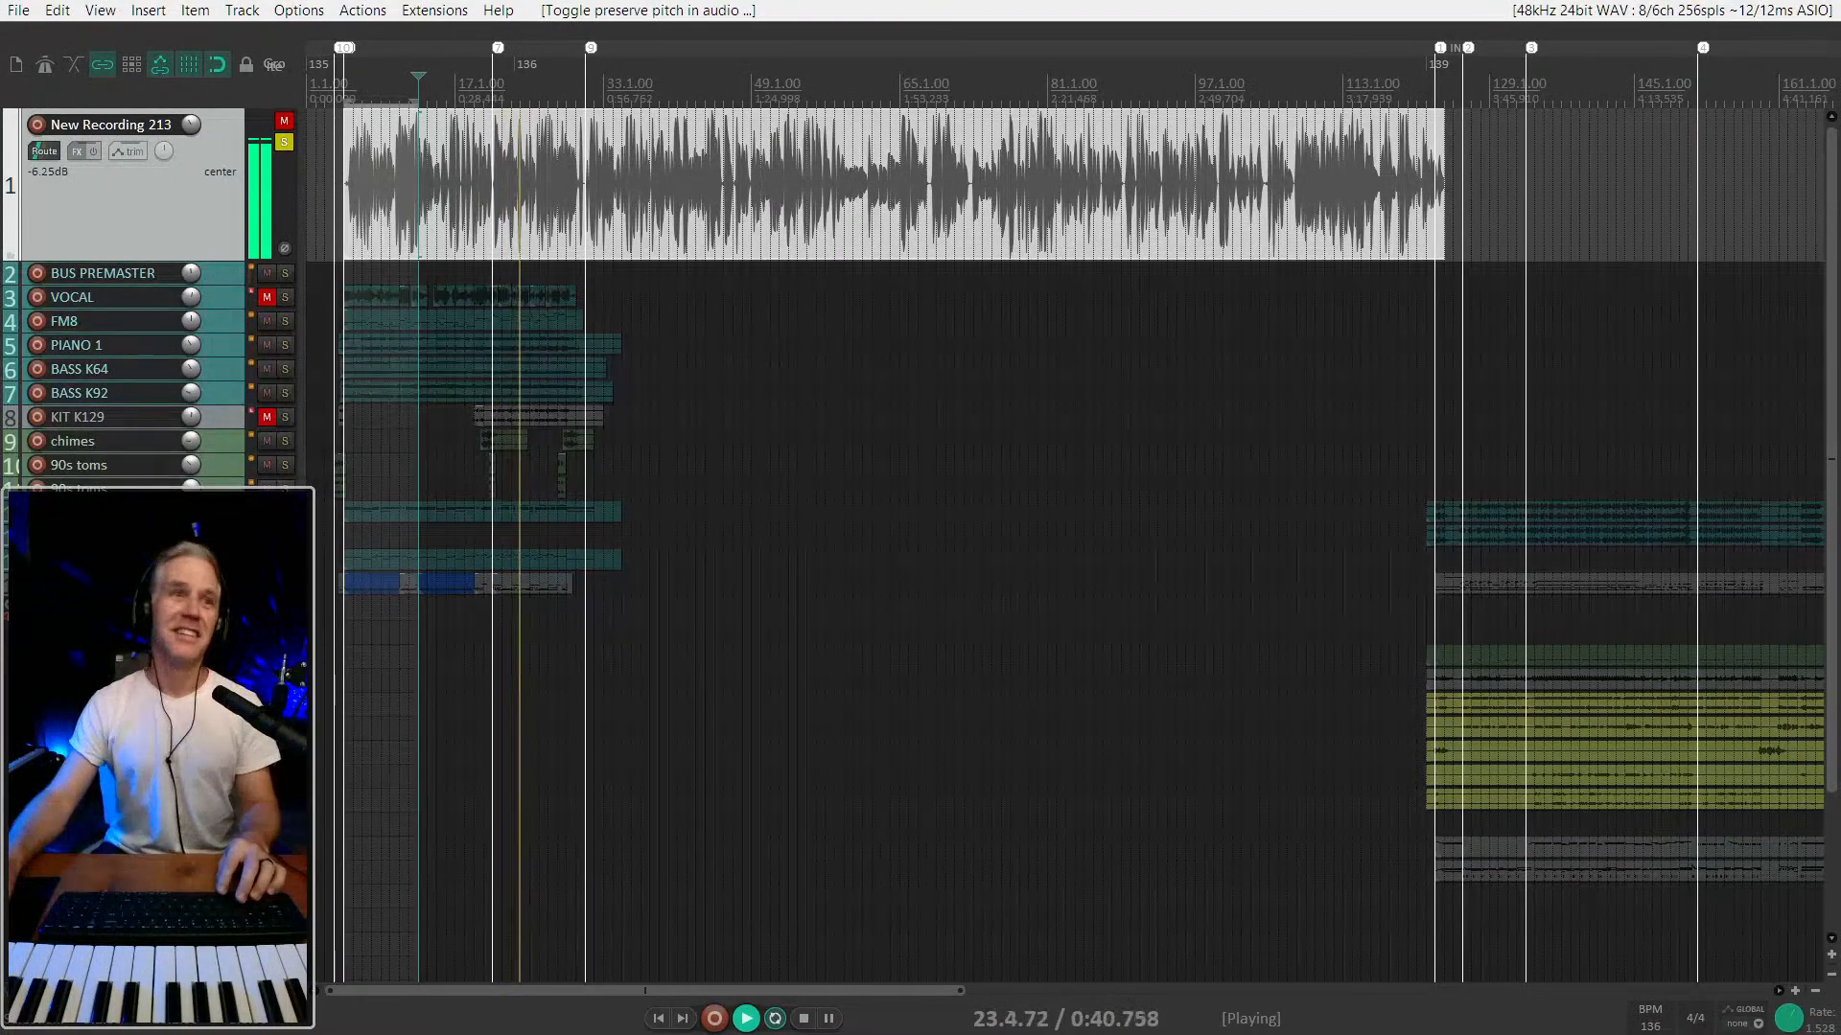
Listen to New Recording 213 from bars 31 and 54 and examine its waveform through the middle section.
left_click(589, 198)
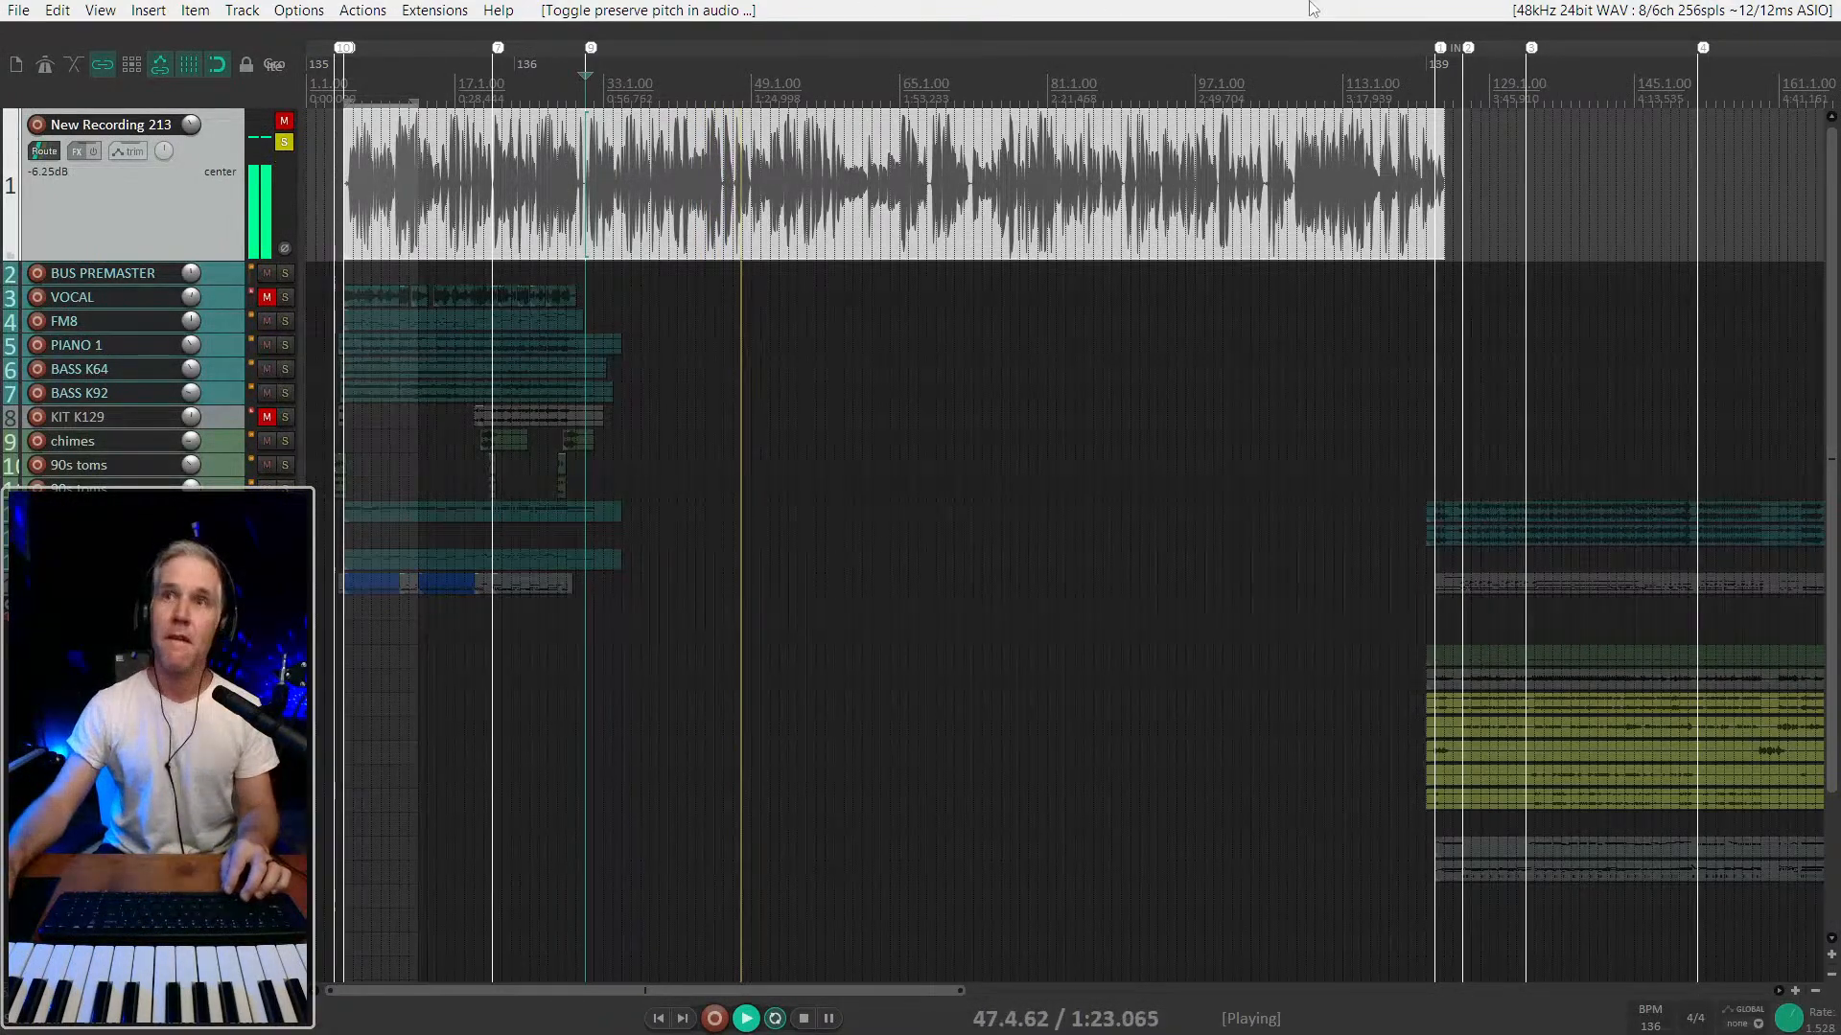
left_click(798, 204)
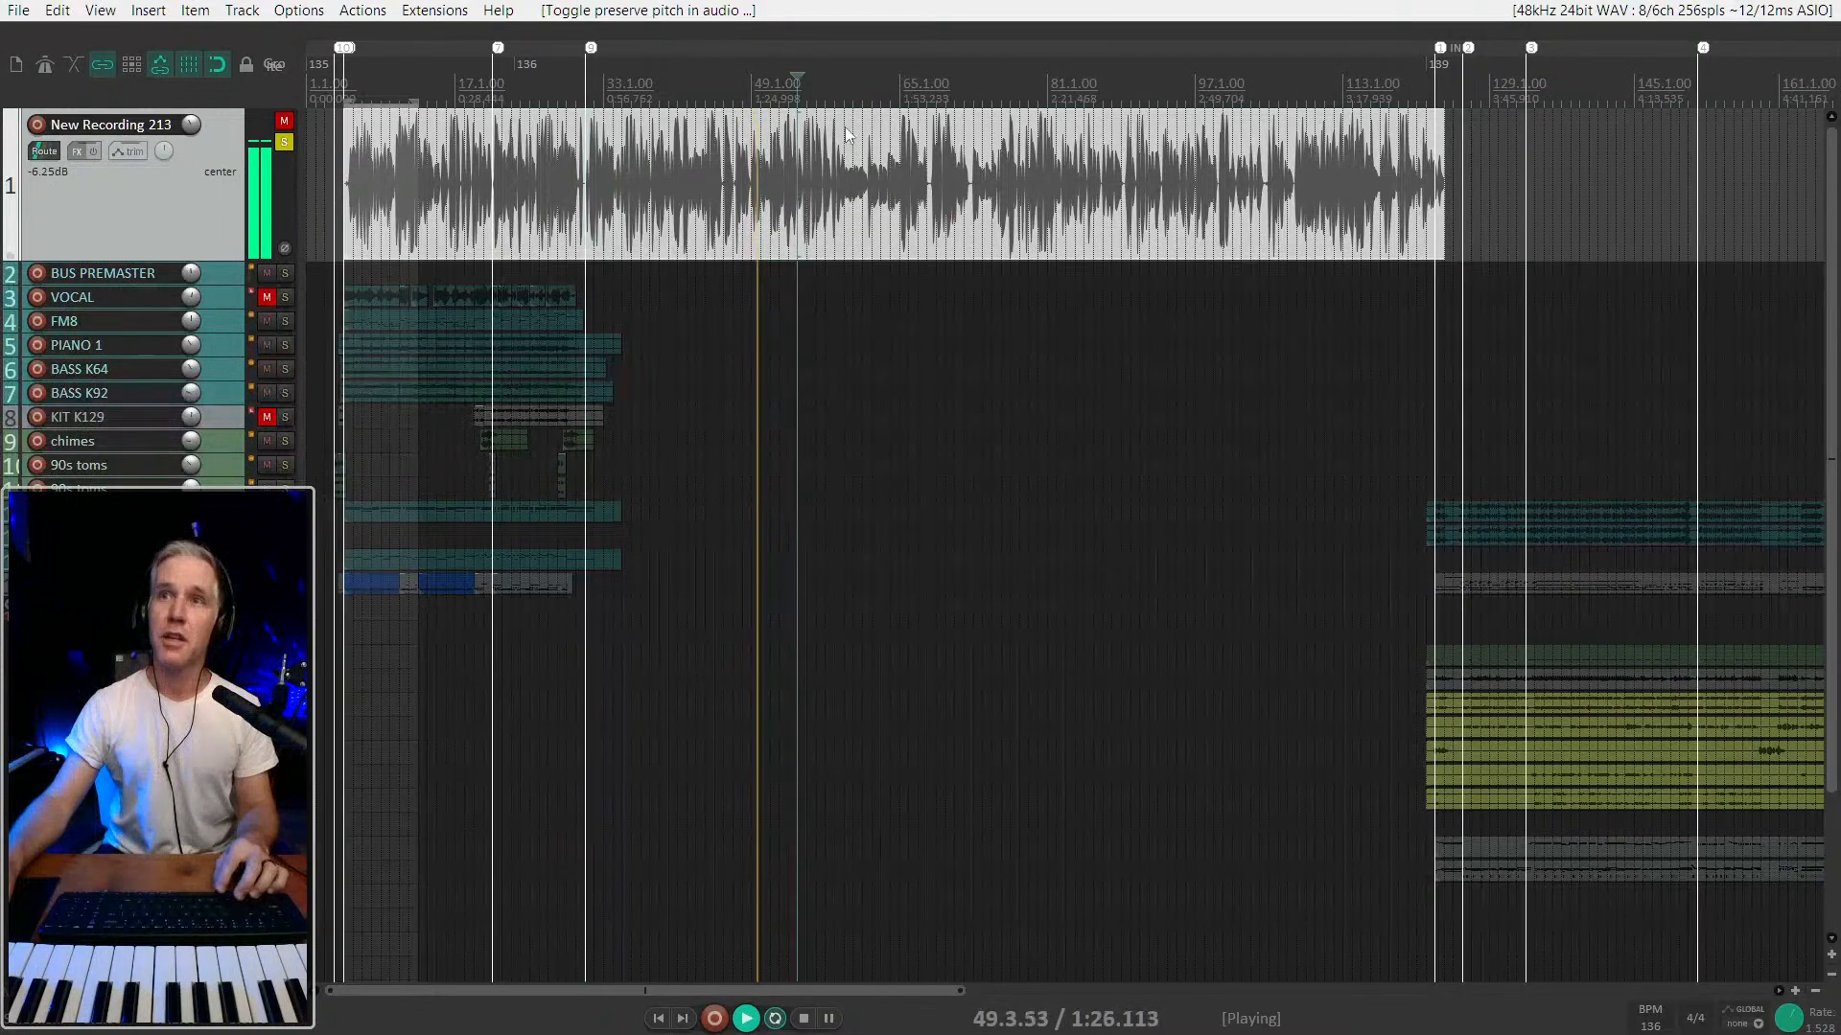
scroll(824, 105, "up", 3)
scroll(815, 114, "down", 1)
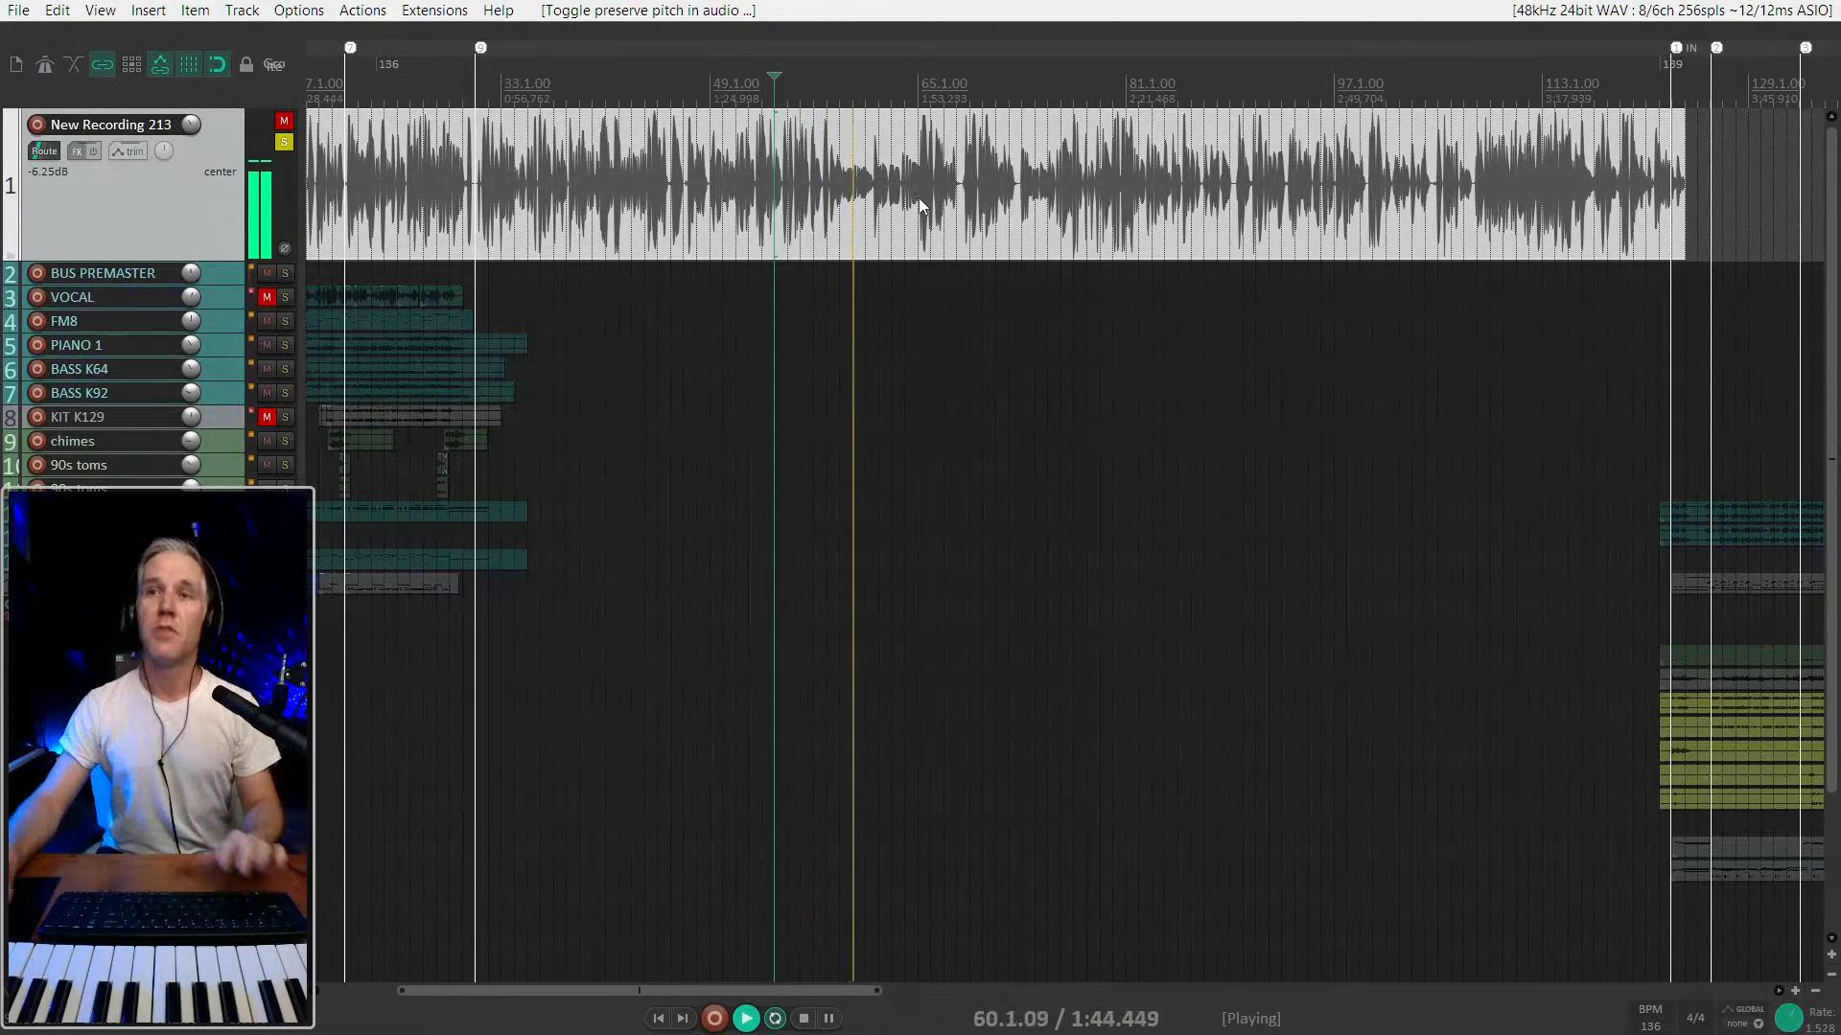
scroll(654, 405, "left", 2)
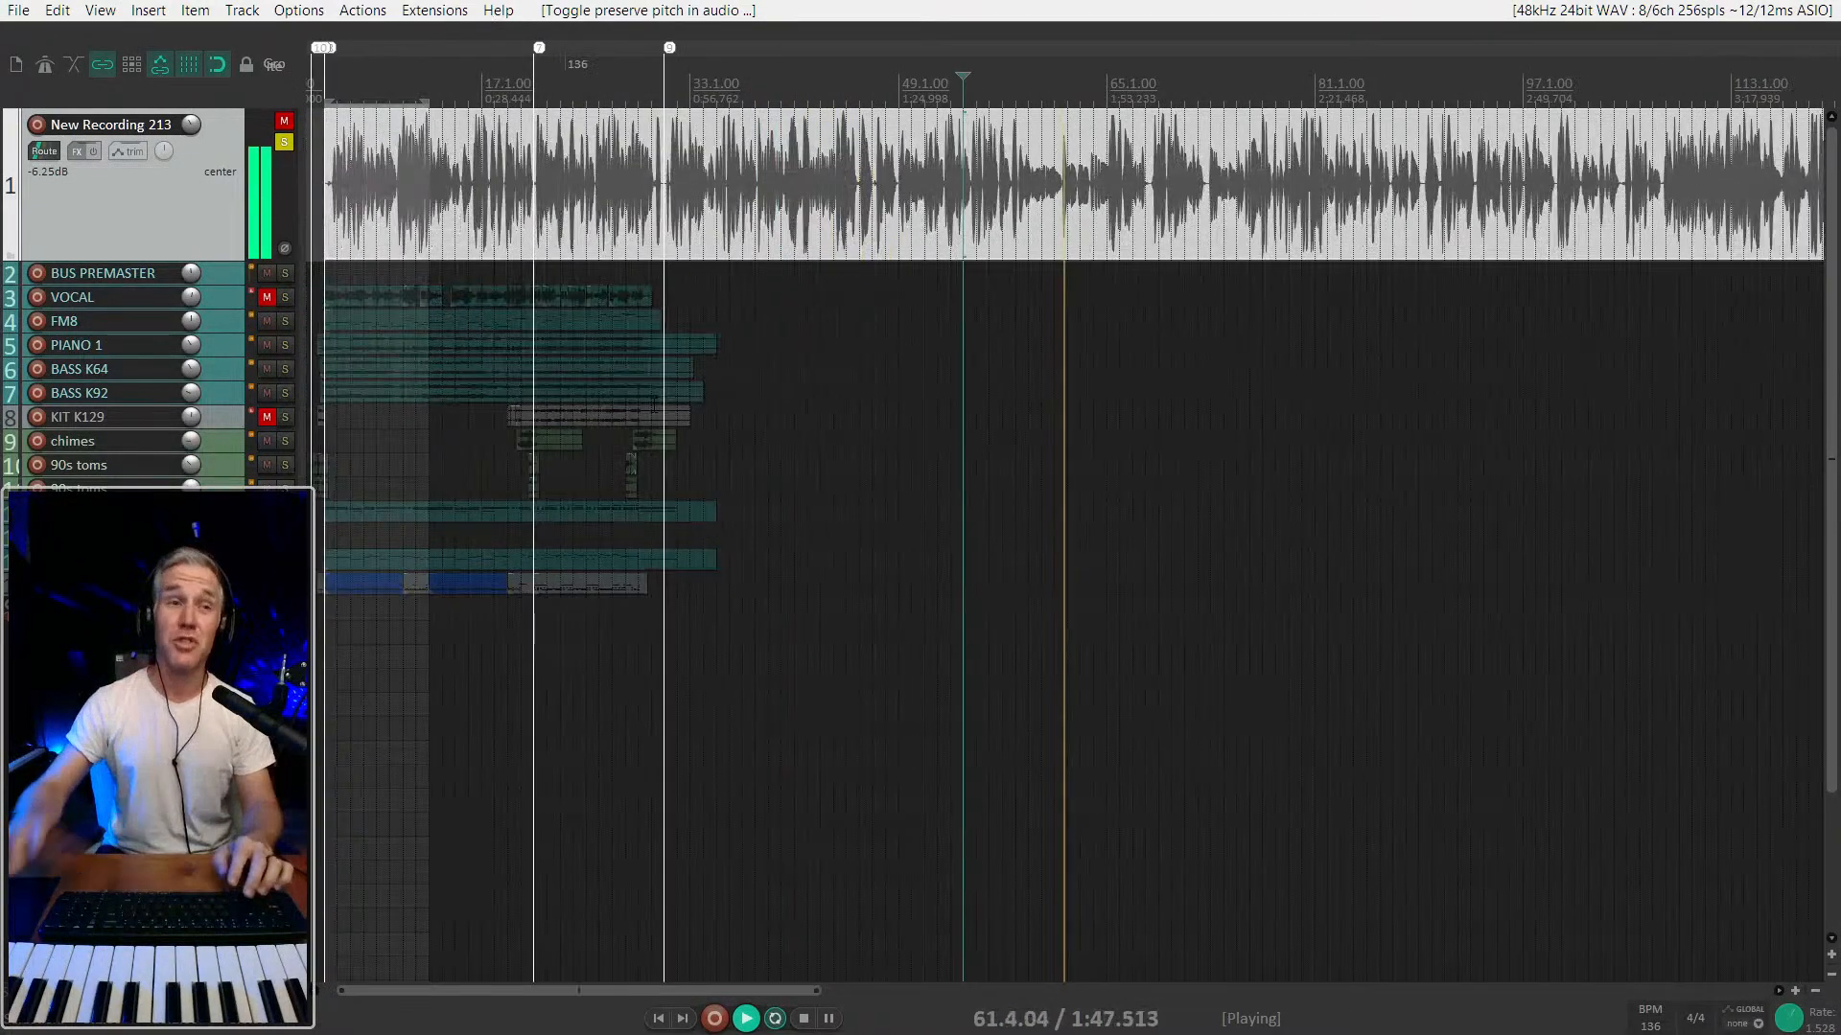
scroll(654, 405, "left", 1)
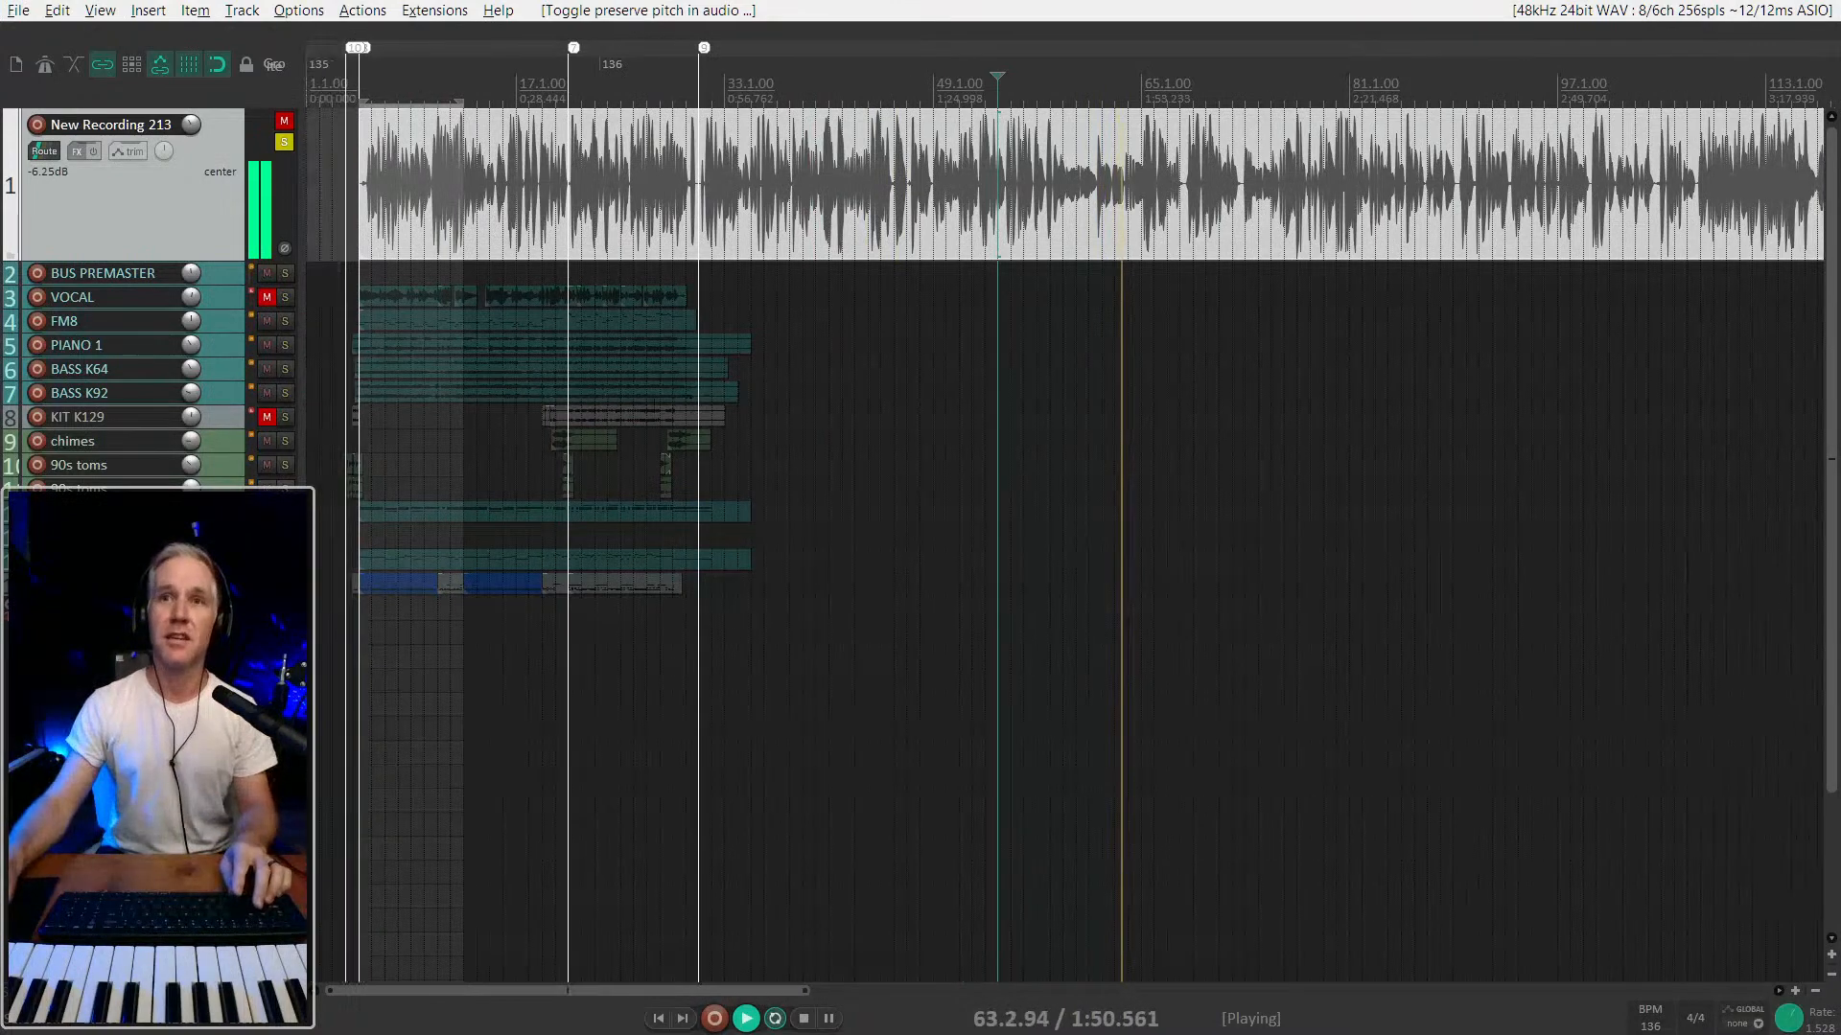
scroll(1168, 216, "down", 2)
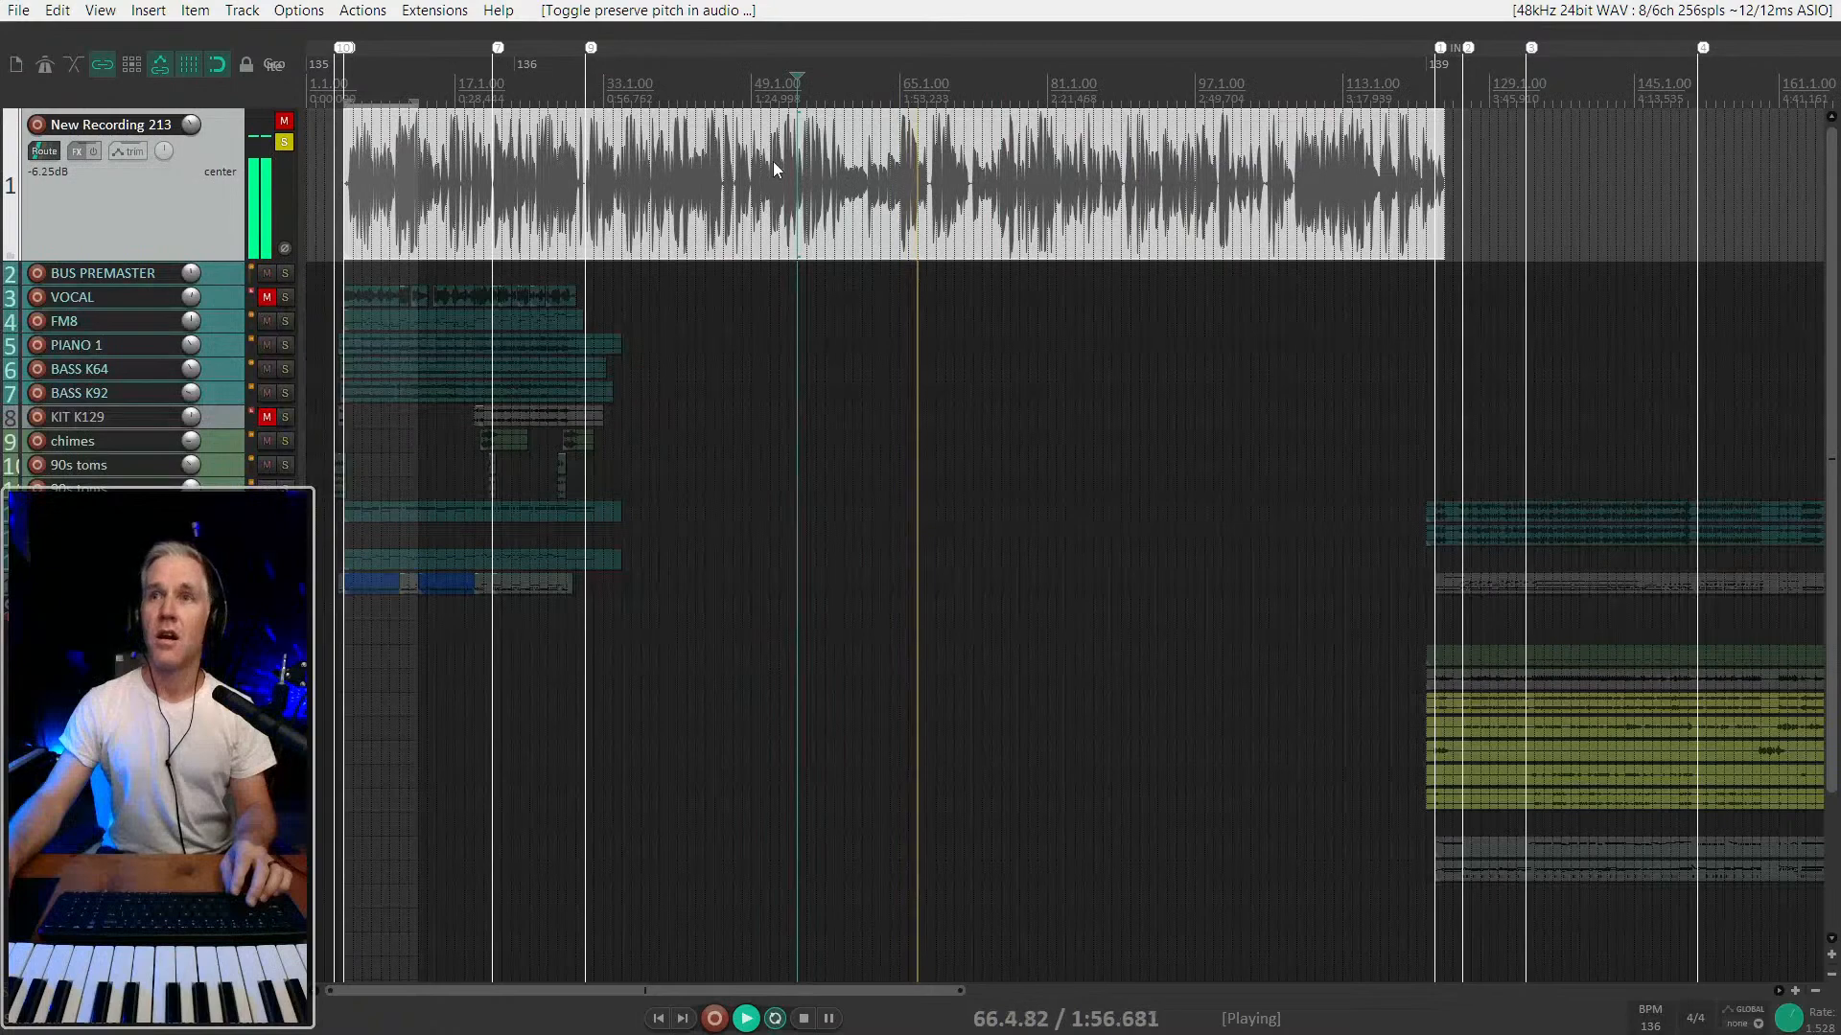
scroll(773, 161, "up", 3)
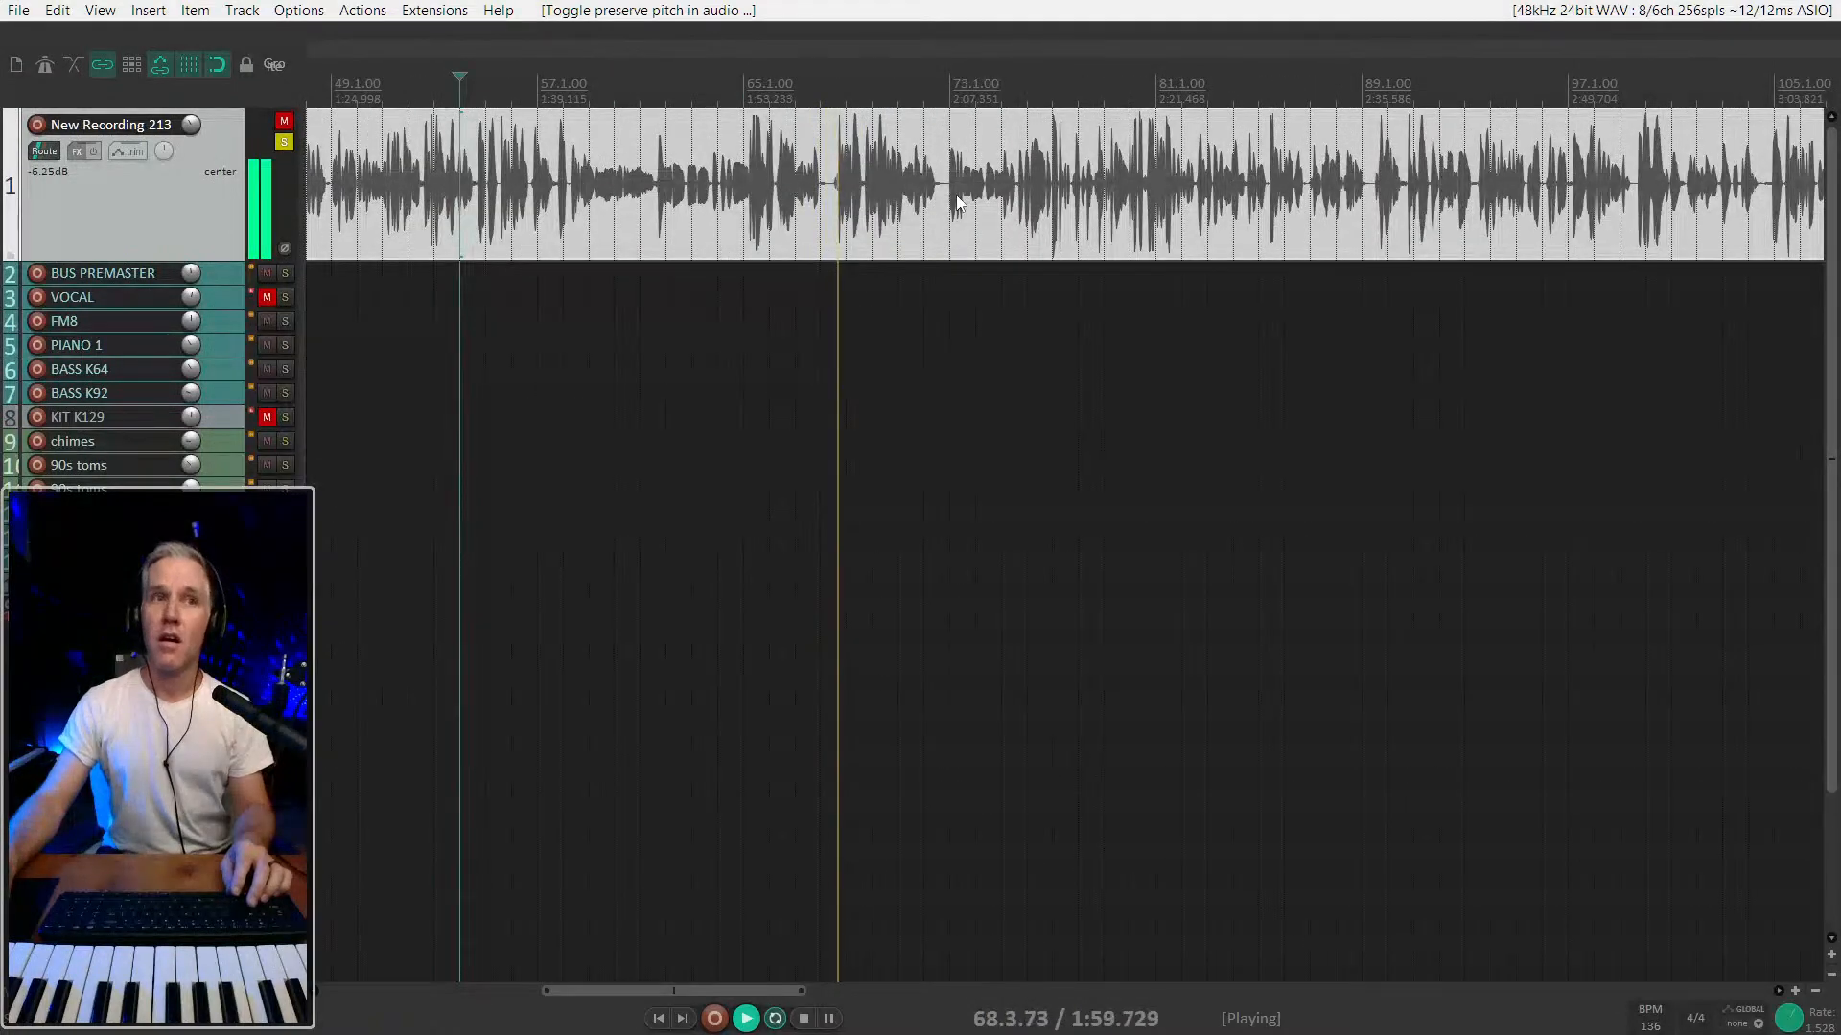
scroll(957, 193, "down", 3)
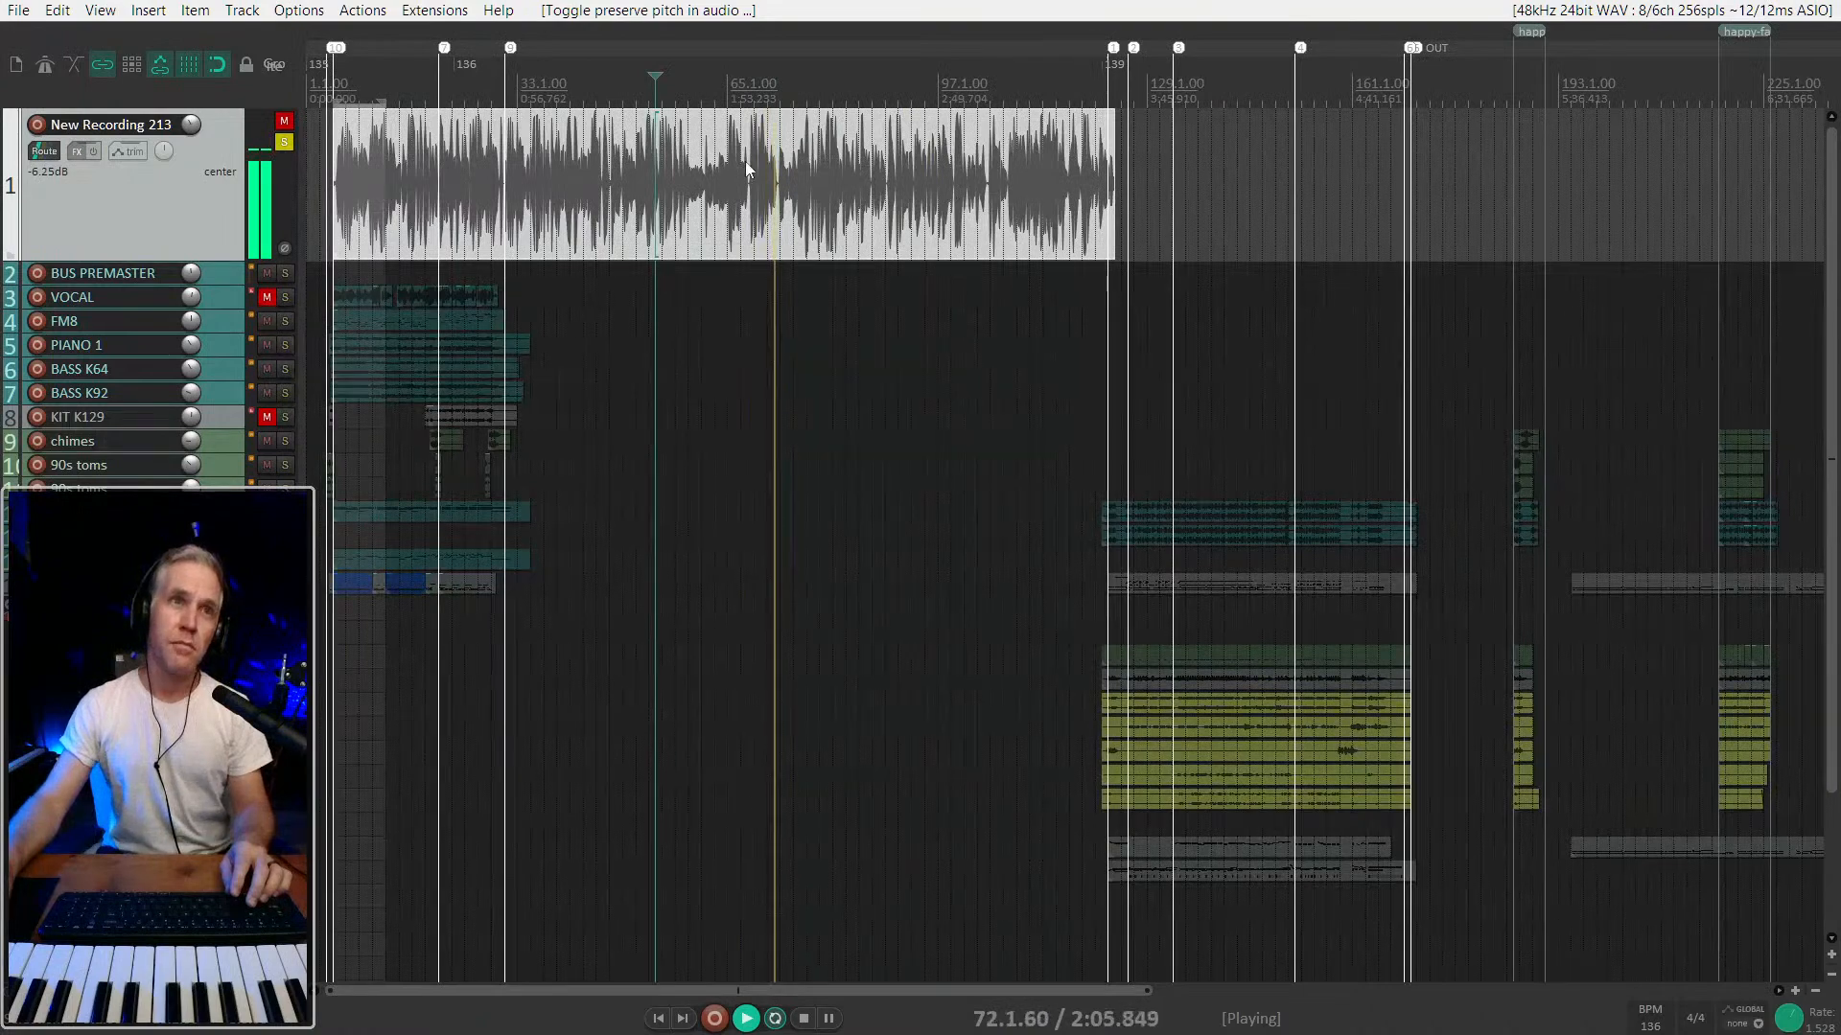
scroll(845, 186, "up", 3)
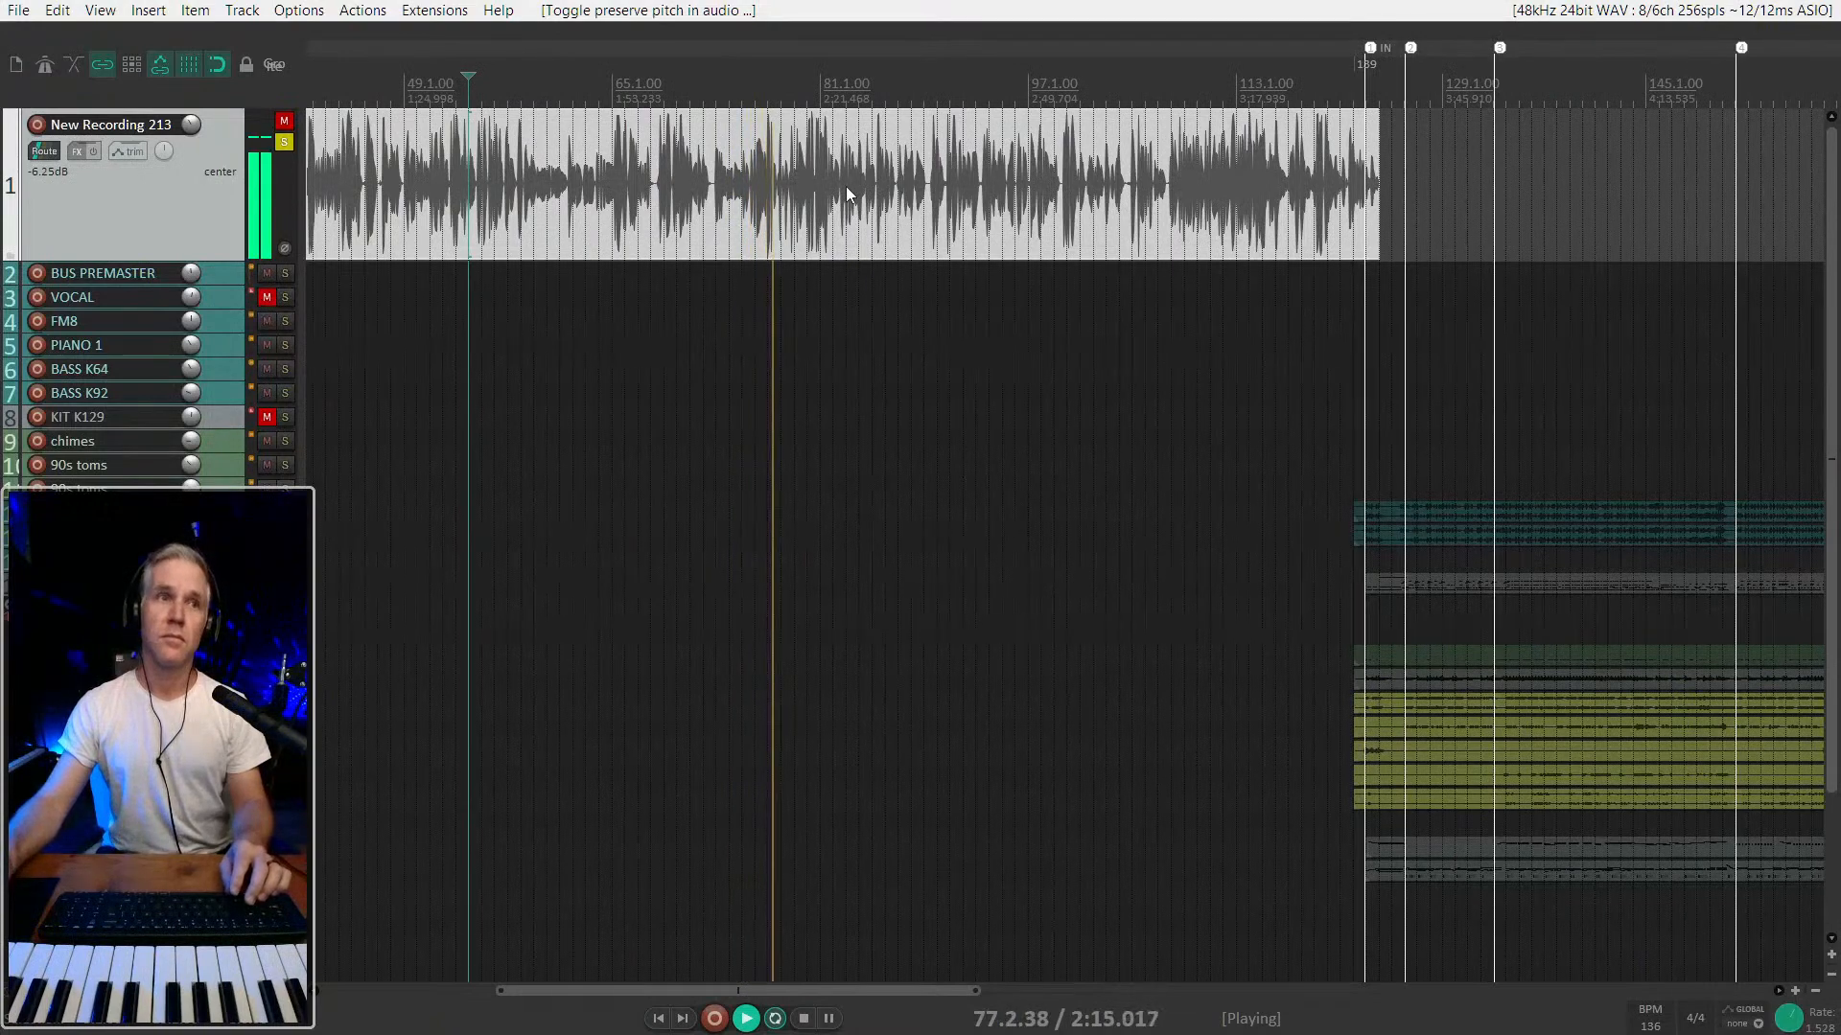
scroll(844, 186, "right", 3)
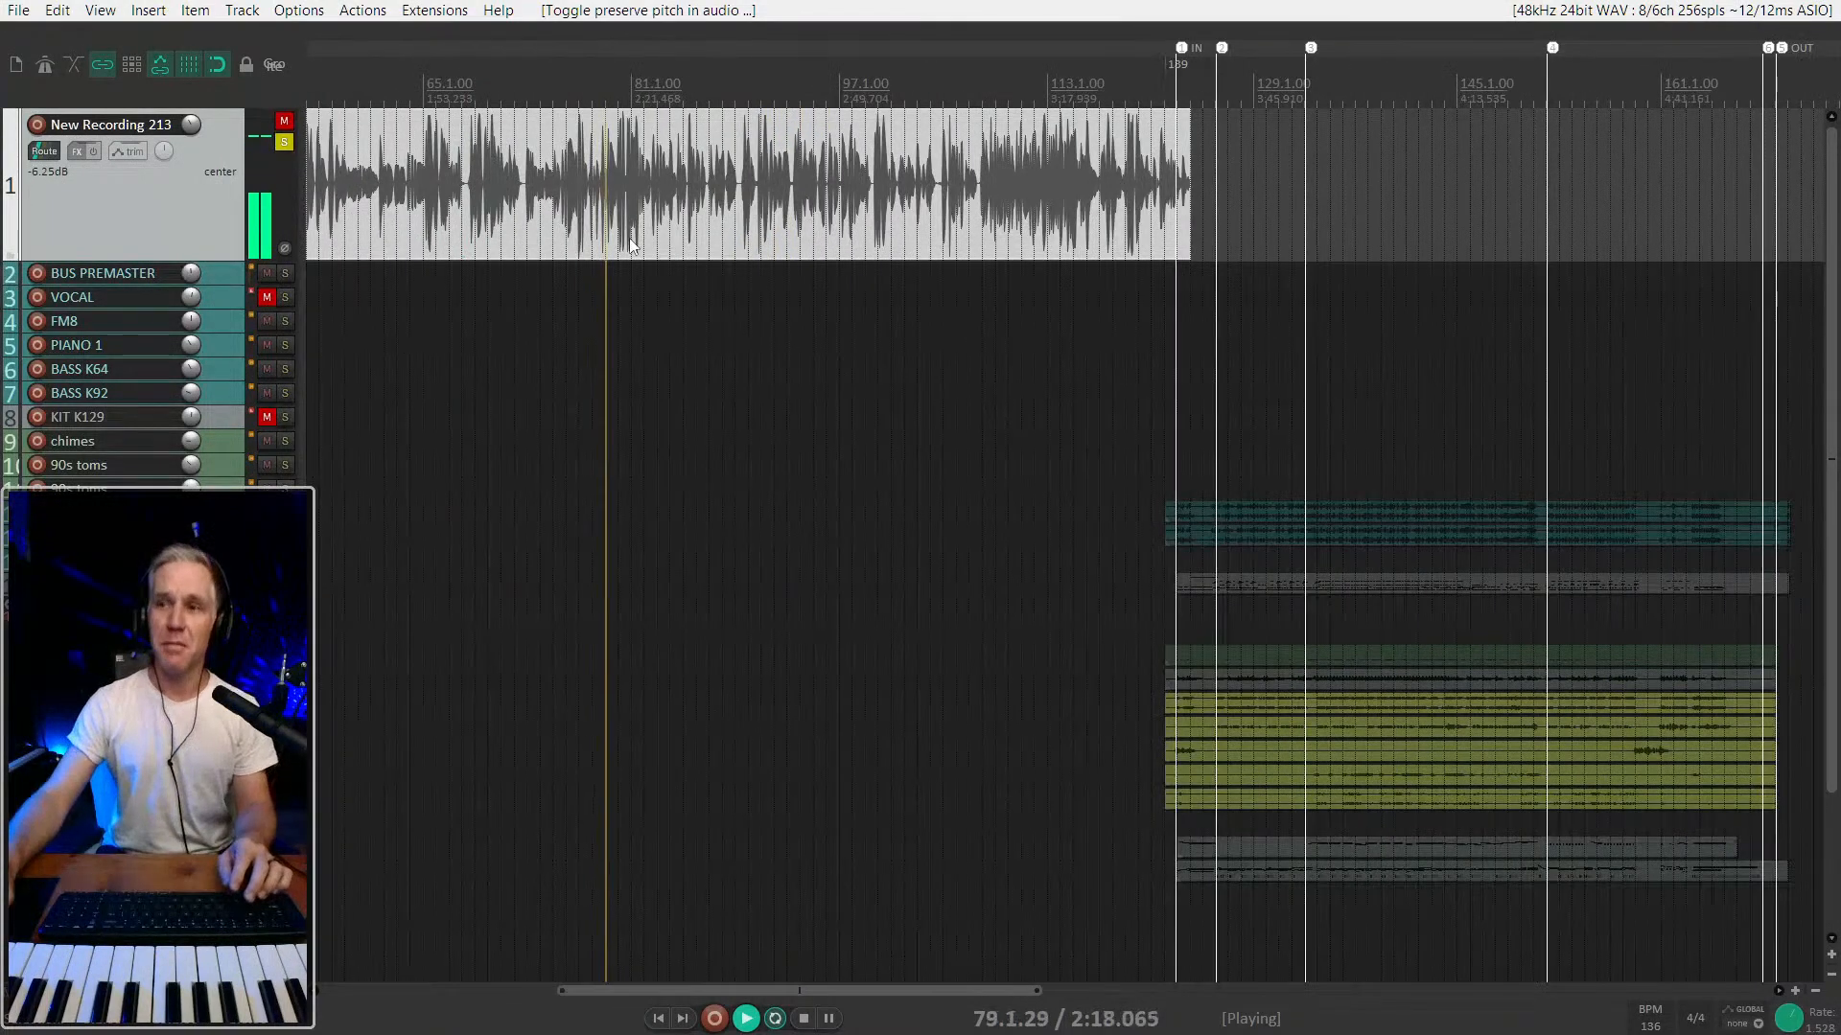
scroll(629, 240, "down", 2)
scroll(629, 239, "up", 2)
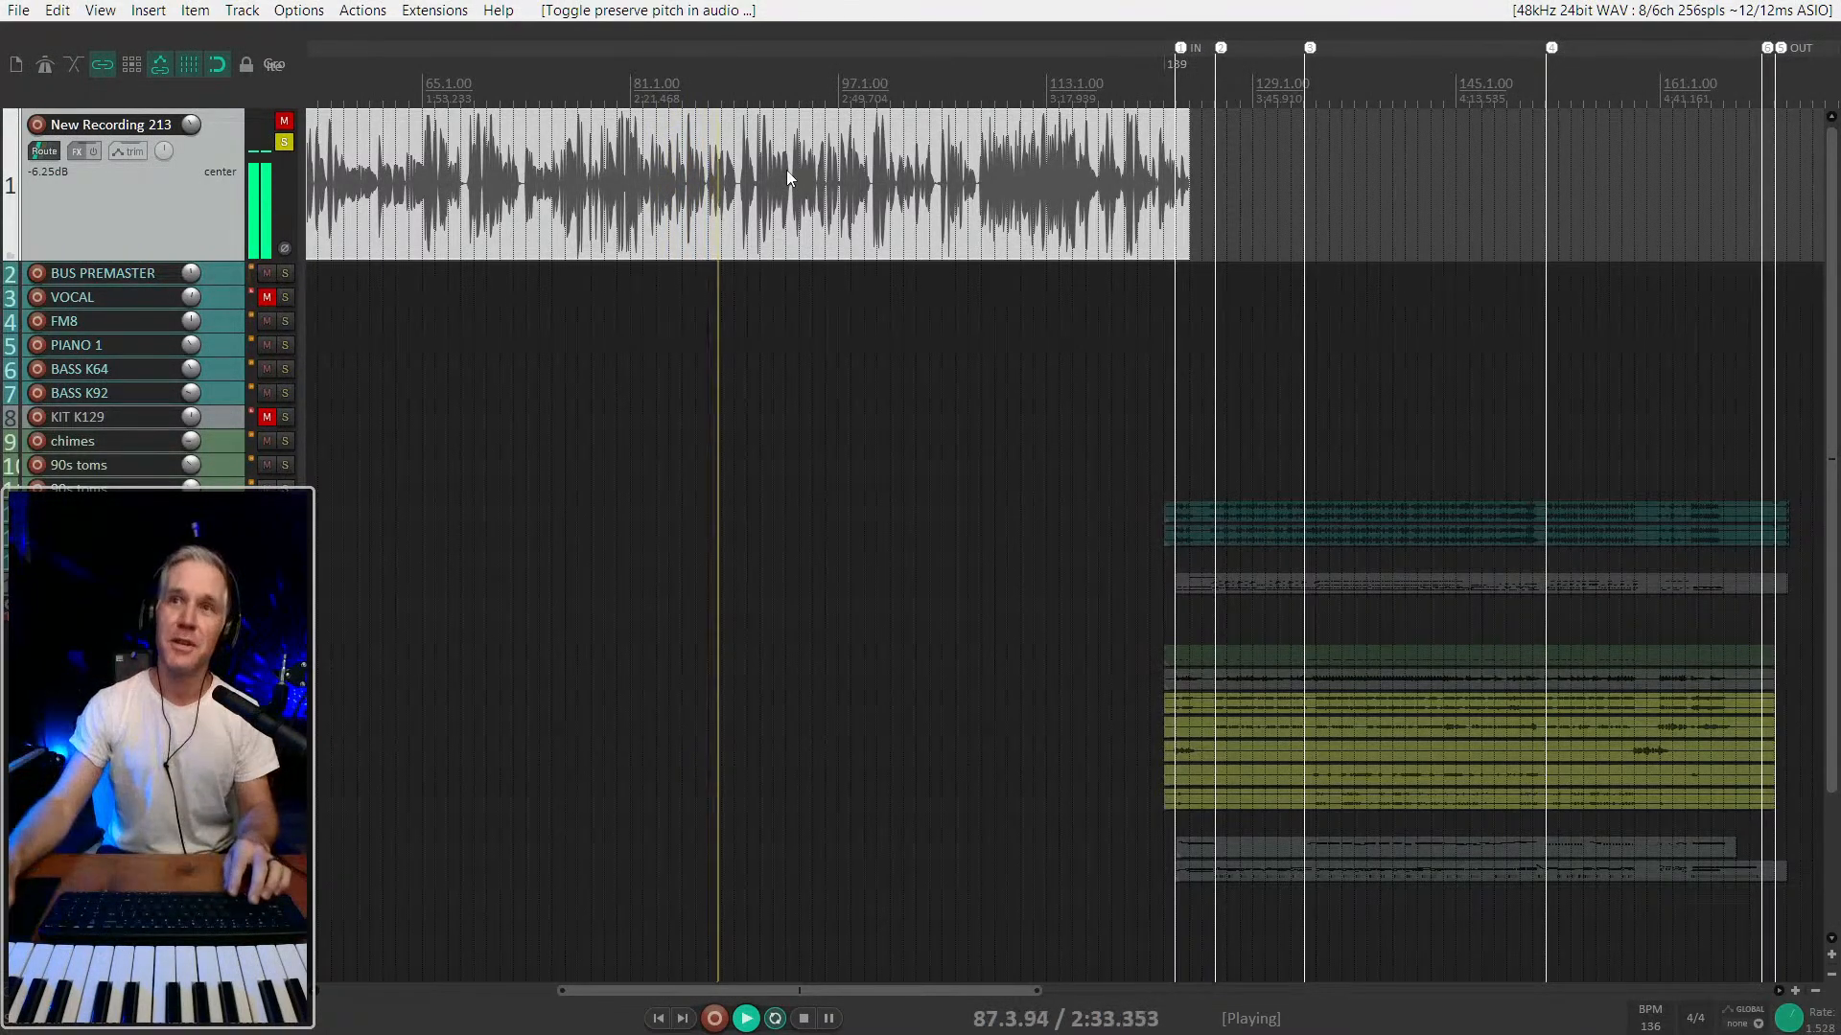
scroll(733, 199, "up", 2)
scroll(732, 194, "right", 1)
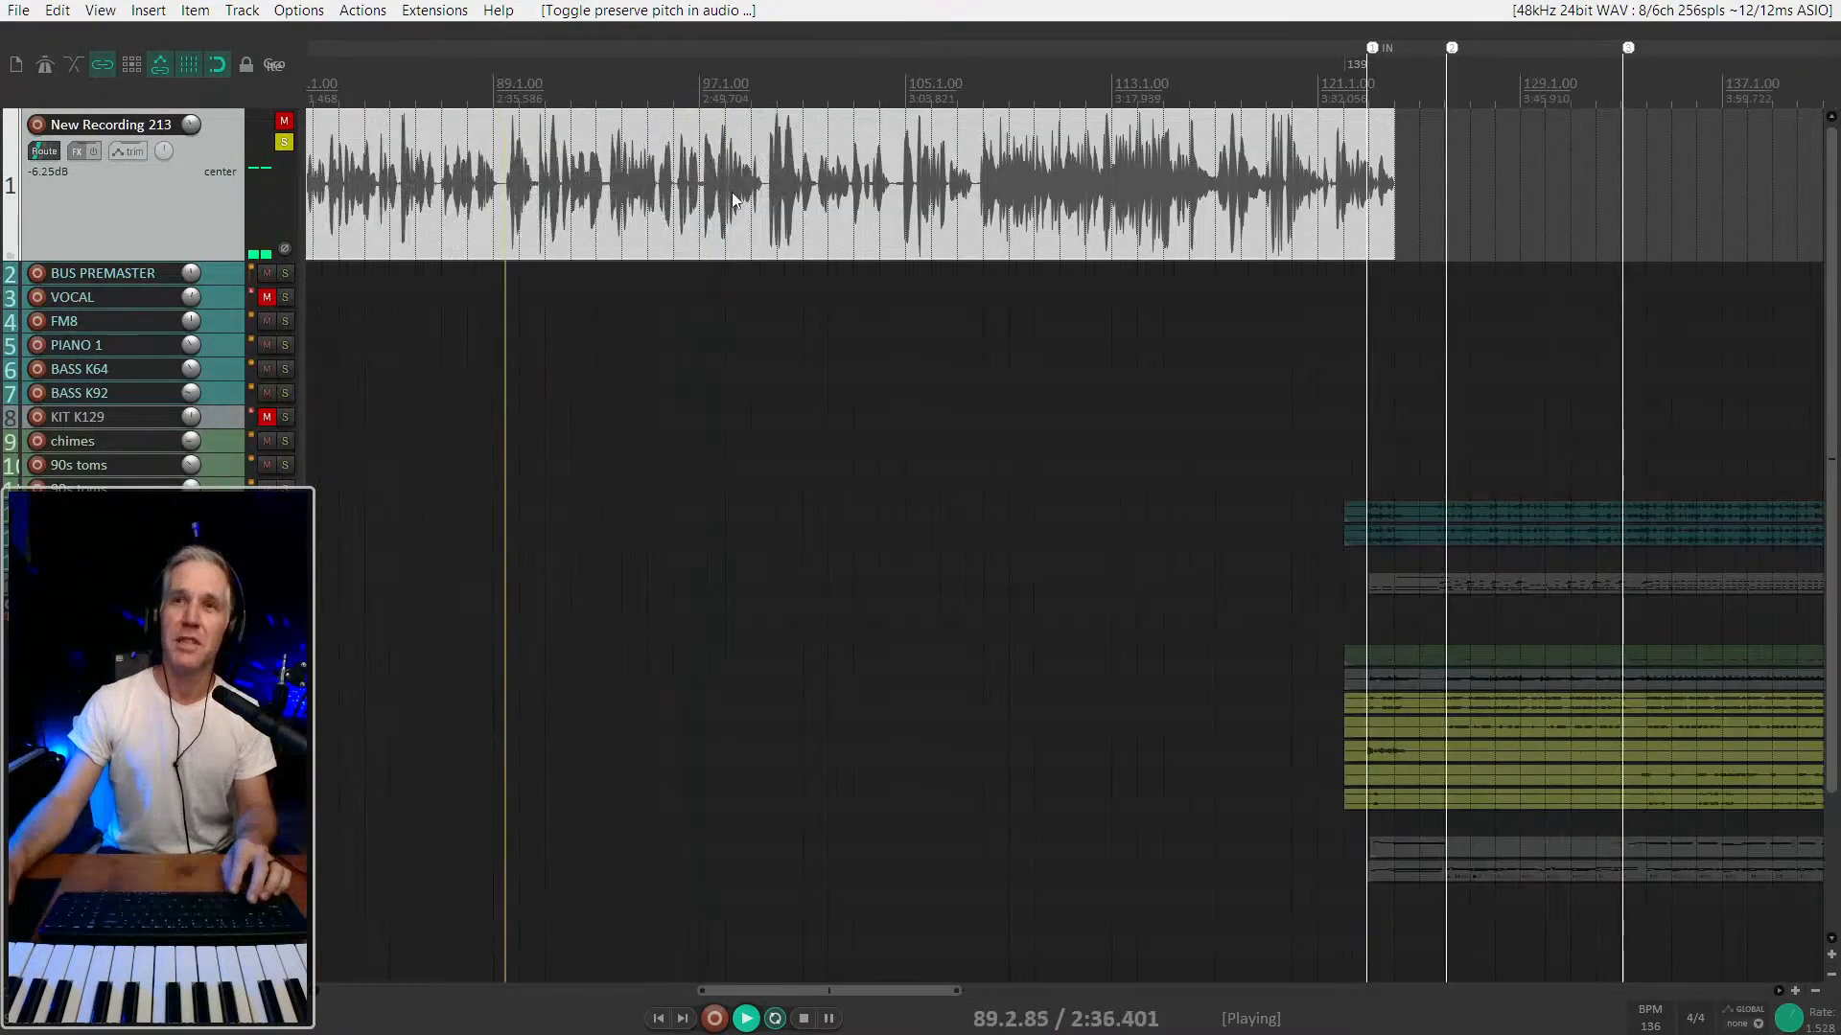
Listen to New Recording 213 from bars 91 and 105 and examine its waveform through to the end.
left_click(537, 209)
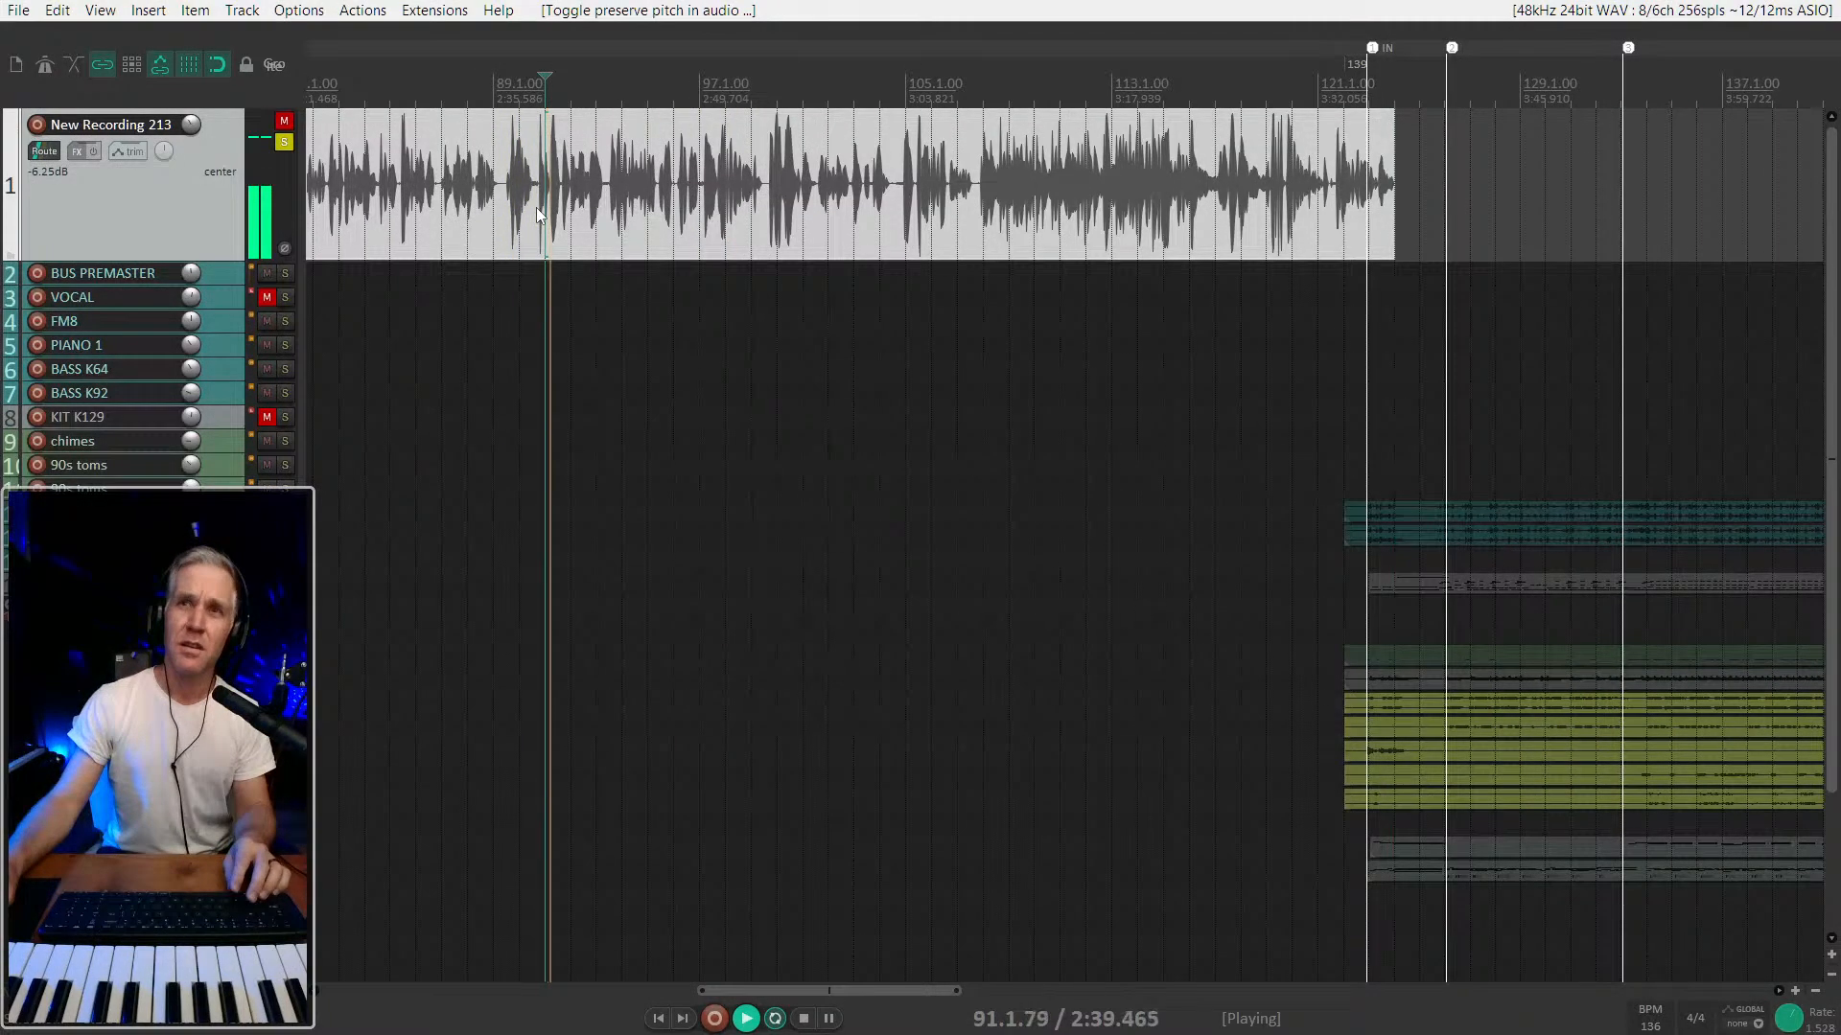
scroll(537, 211, "down", 4)
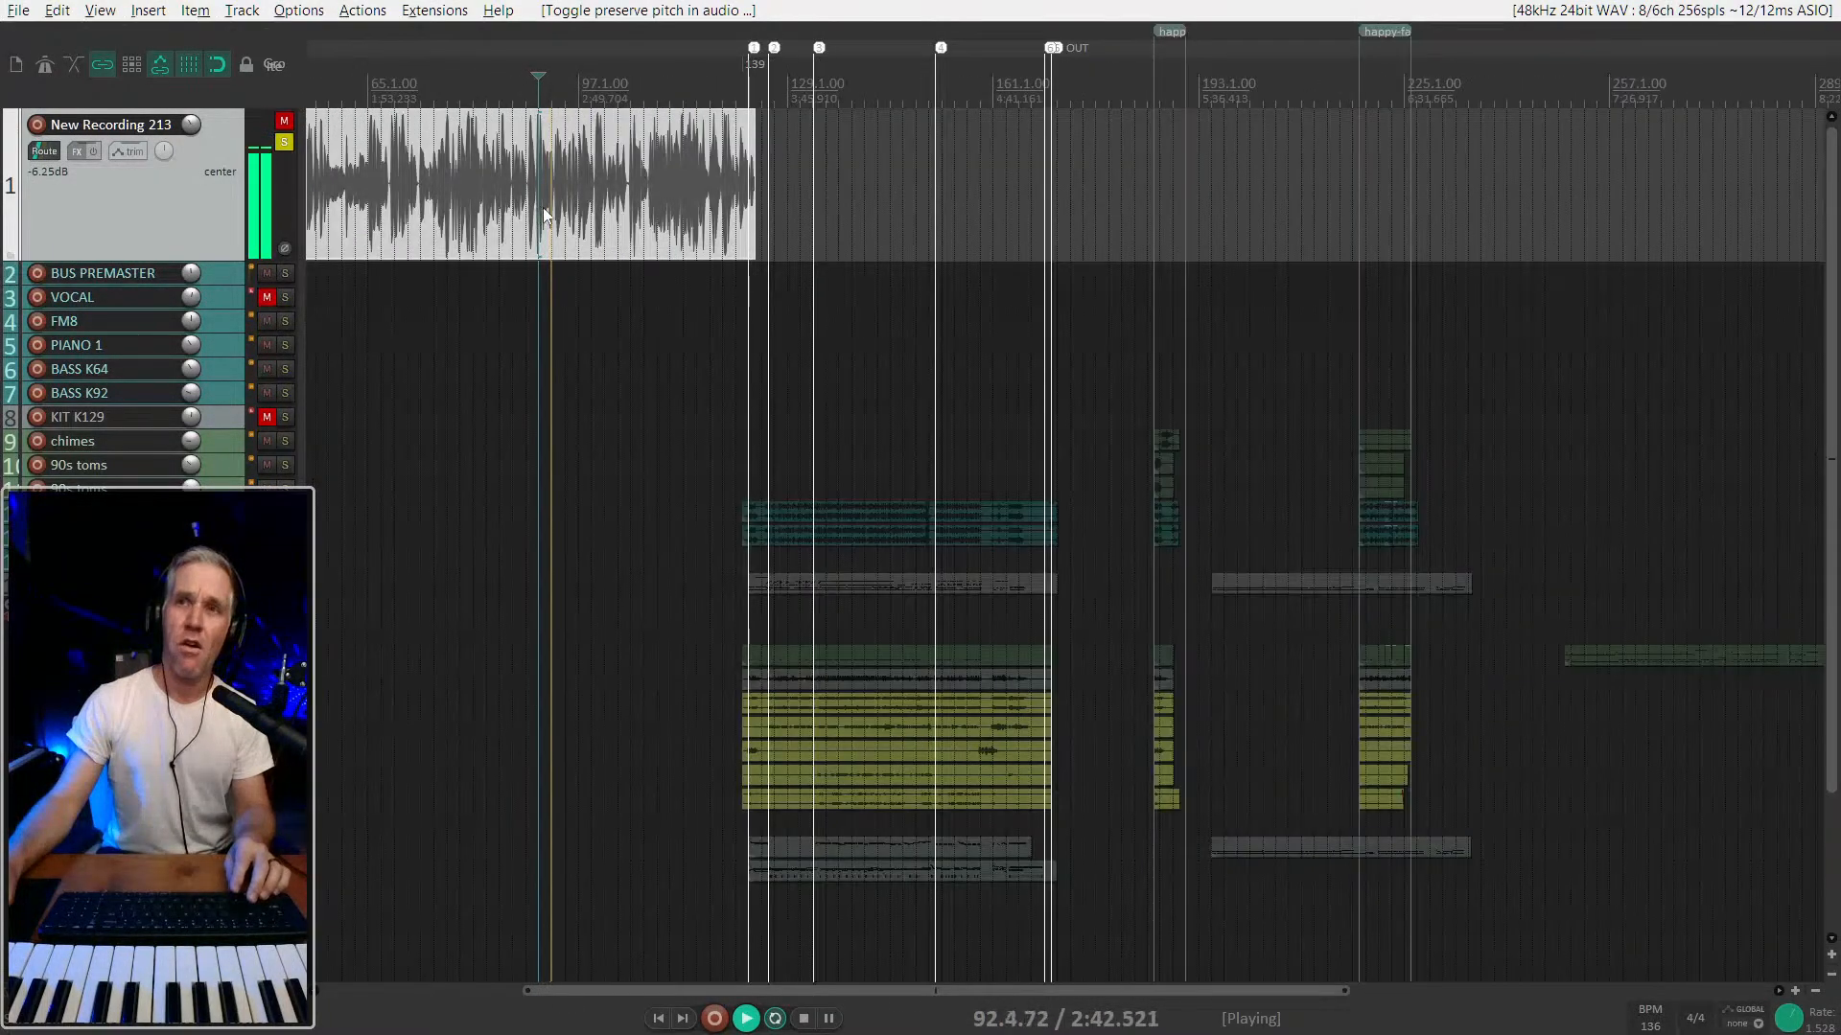
scroll(537, 211, "left", 2)
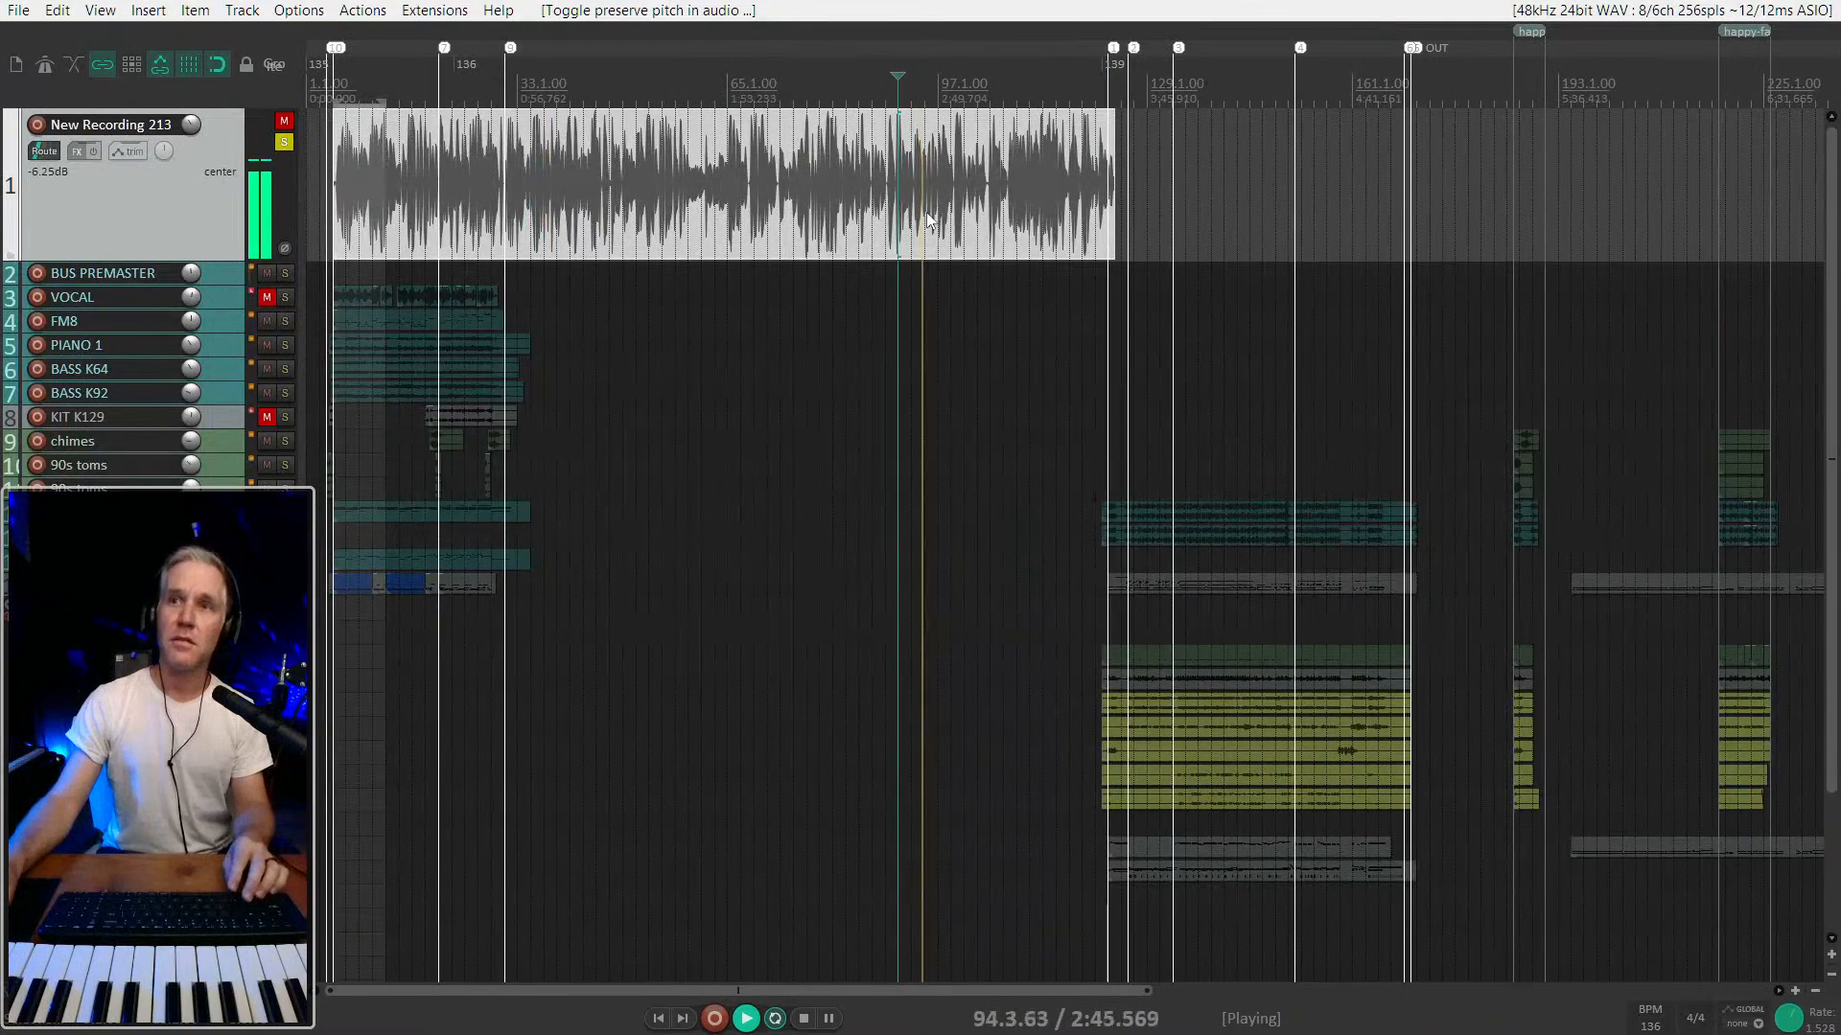
scroll(928, 219, "up", 3)
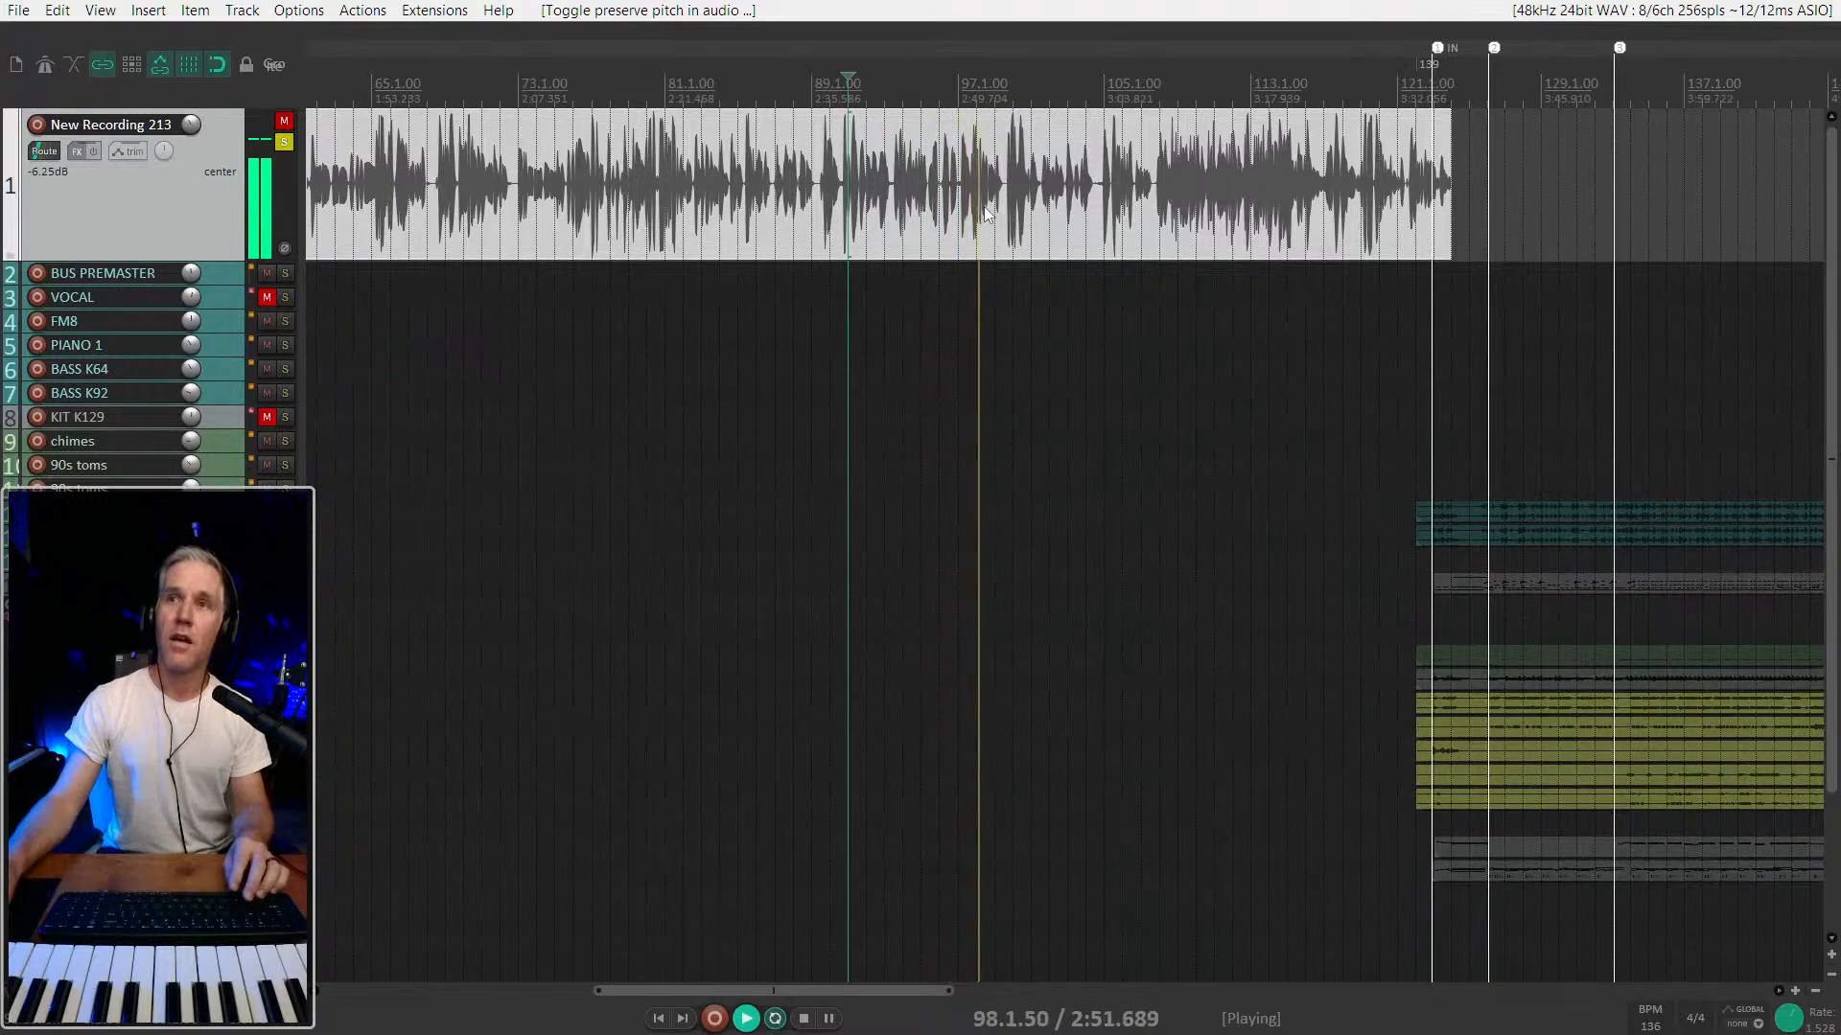
scroll(983, 205, "right", 3)
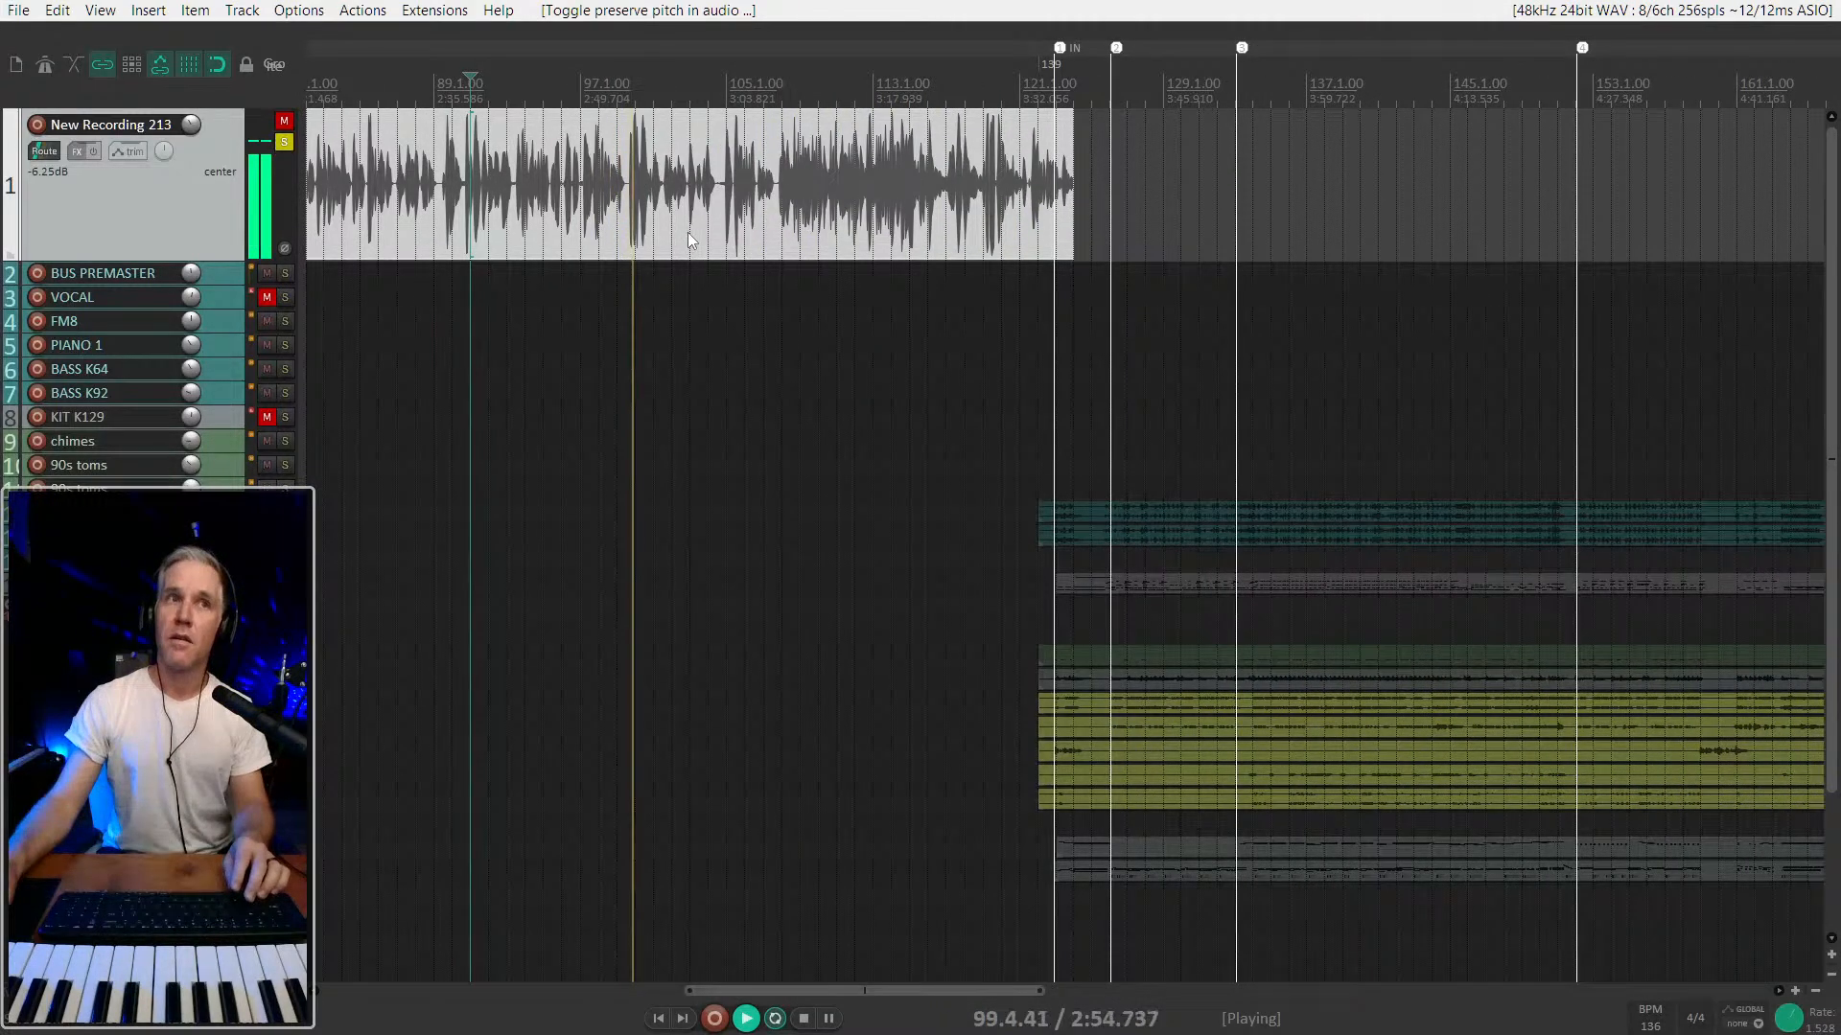
left_click(726, 199)
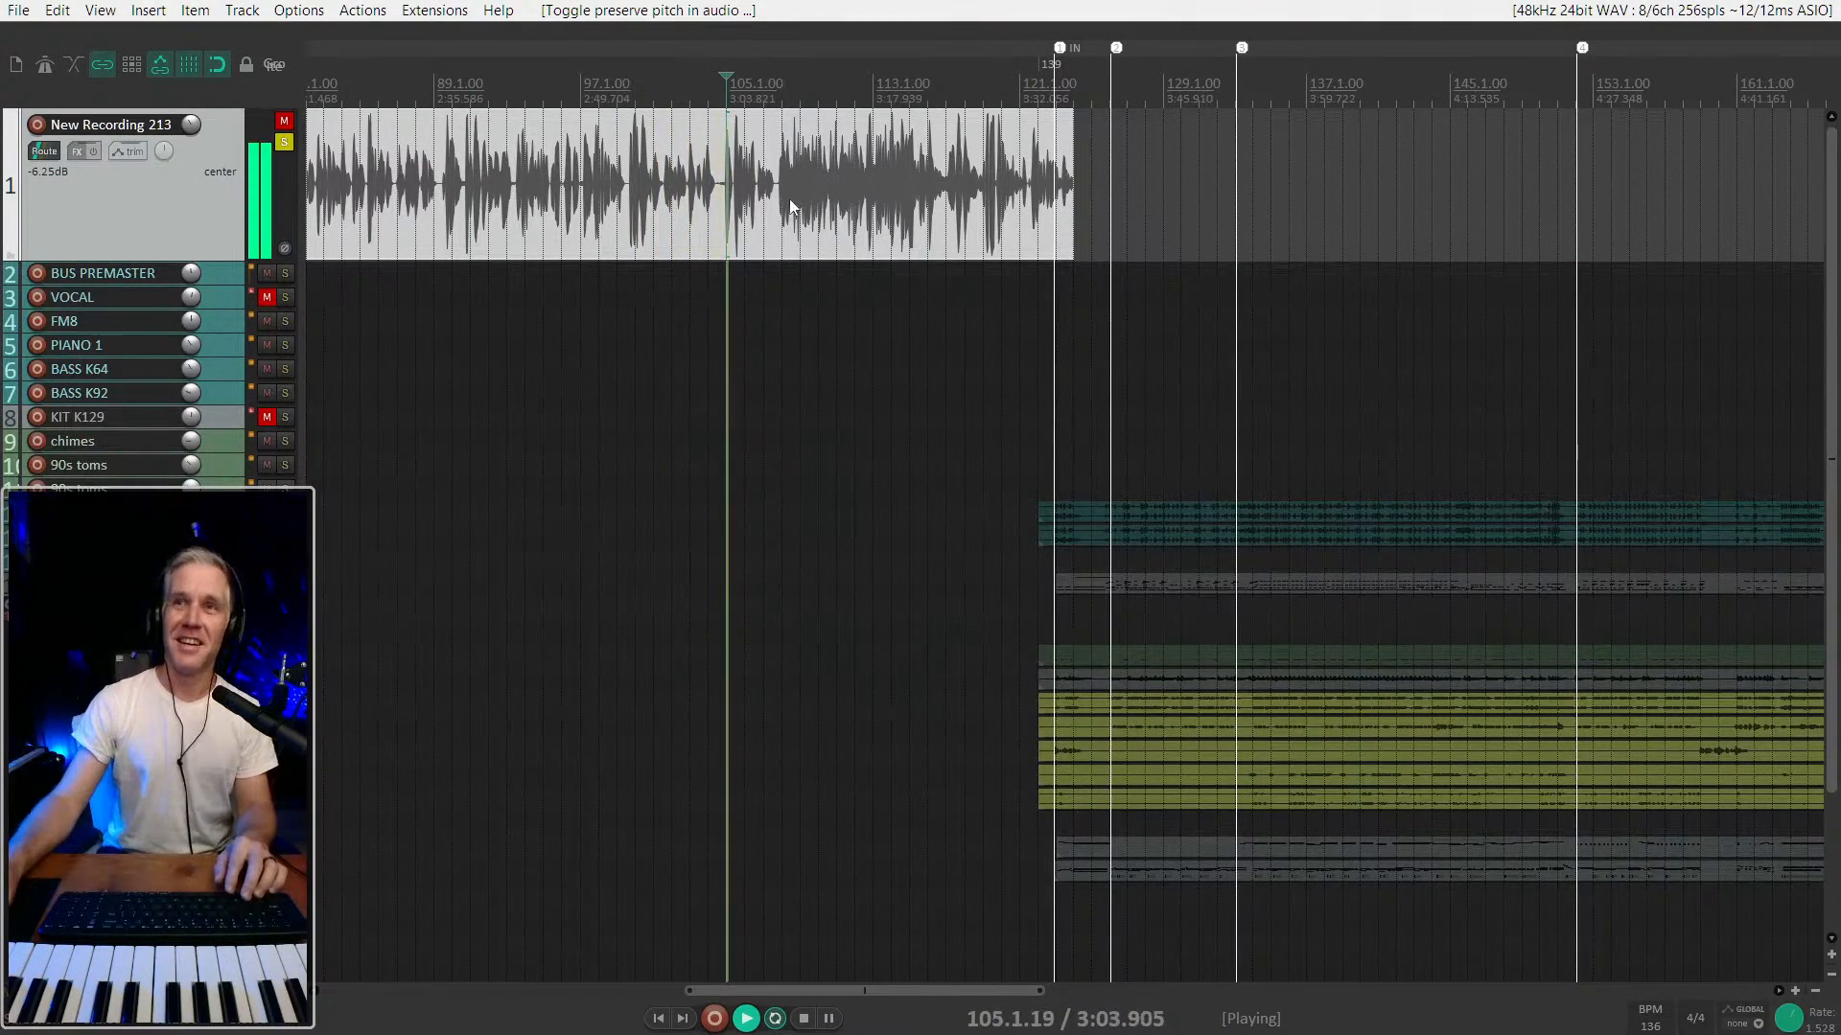
scroll(790, 199, "down", 2)
scroll(789, 197, "down", 3)
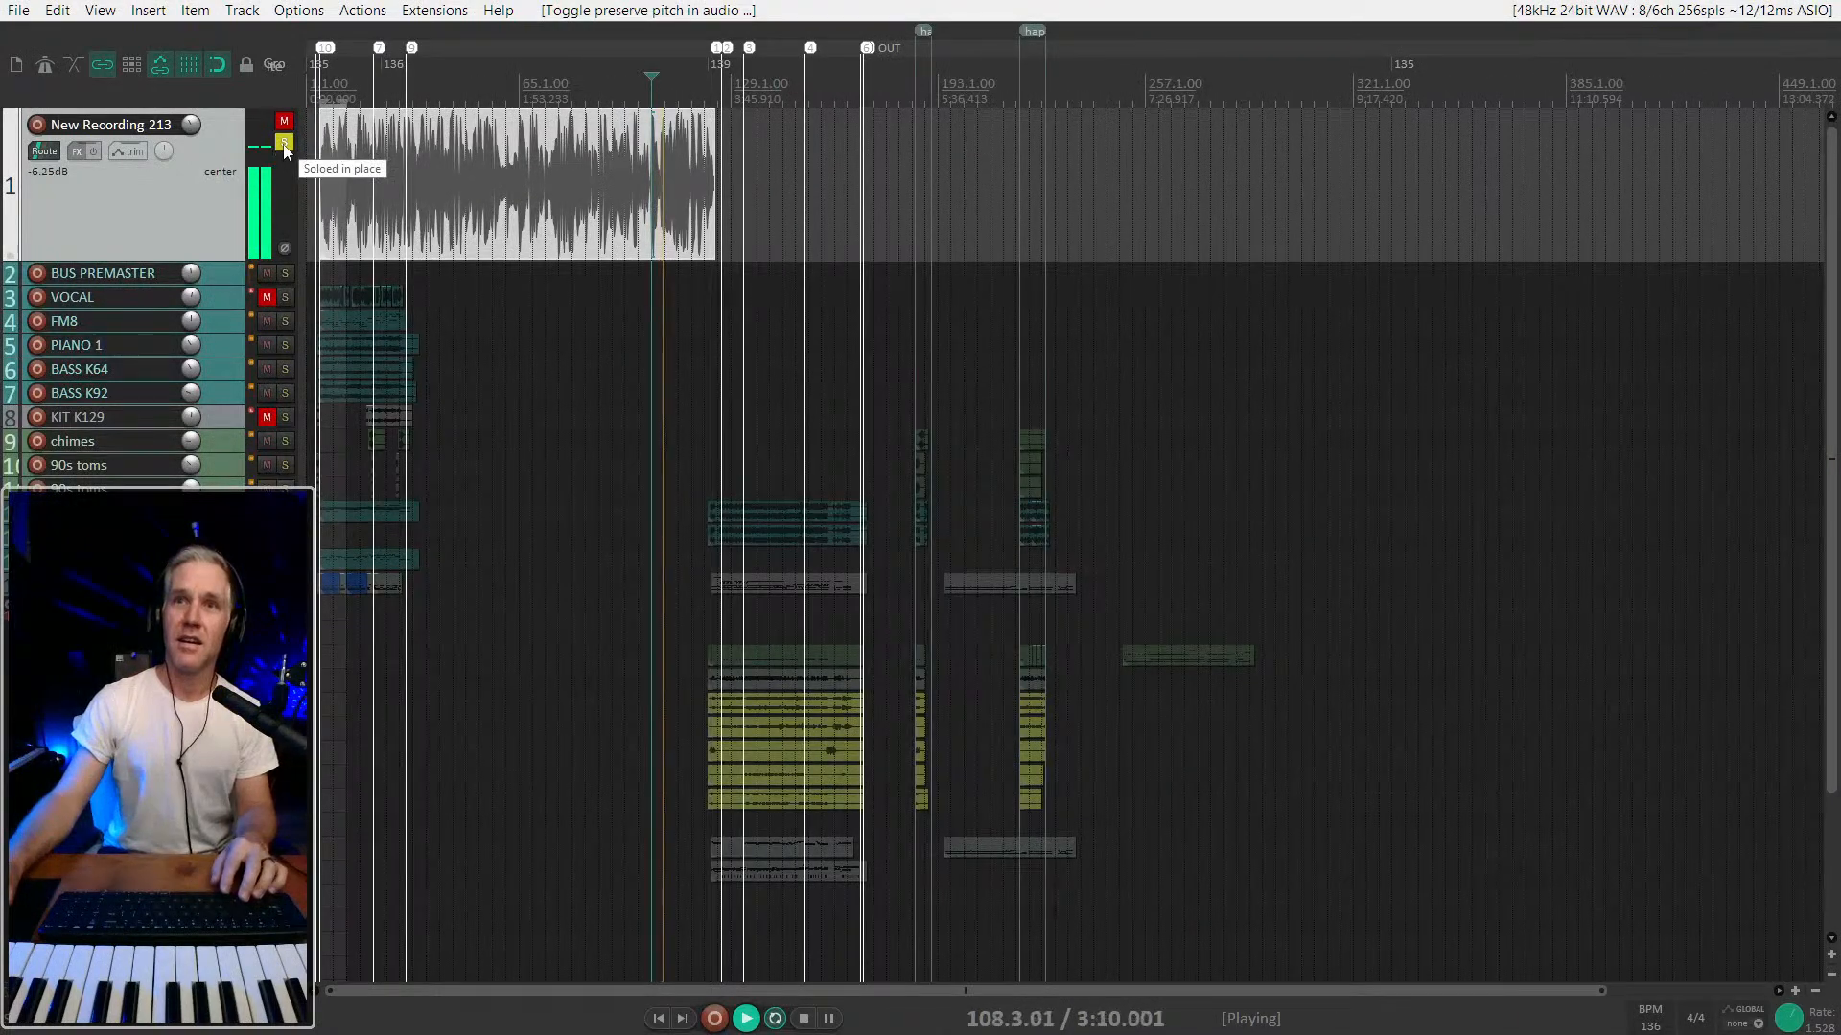
scroll(506, 167, "up", 4)
scroll(994, 231, "left", 3)
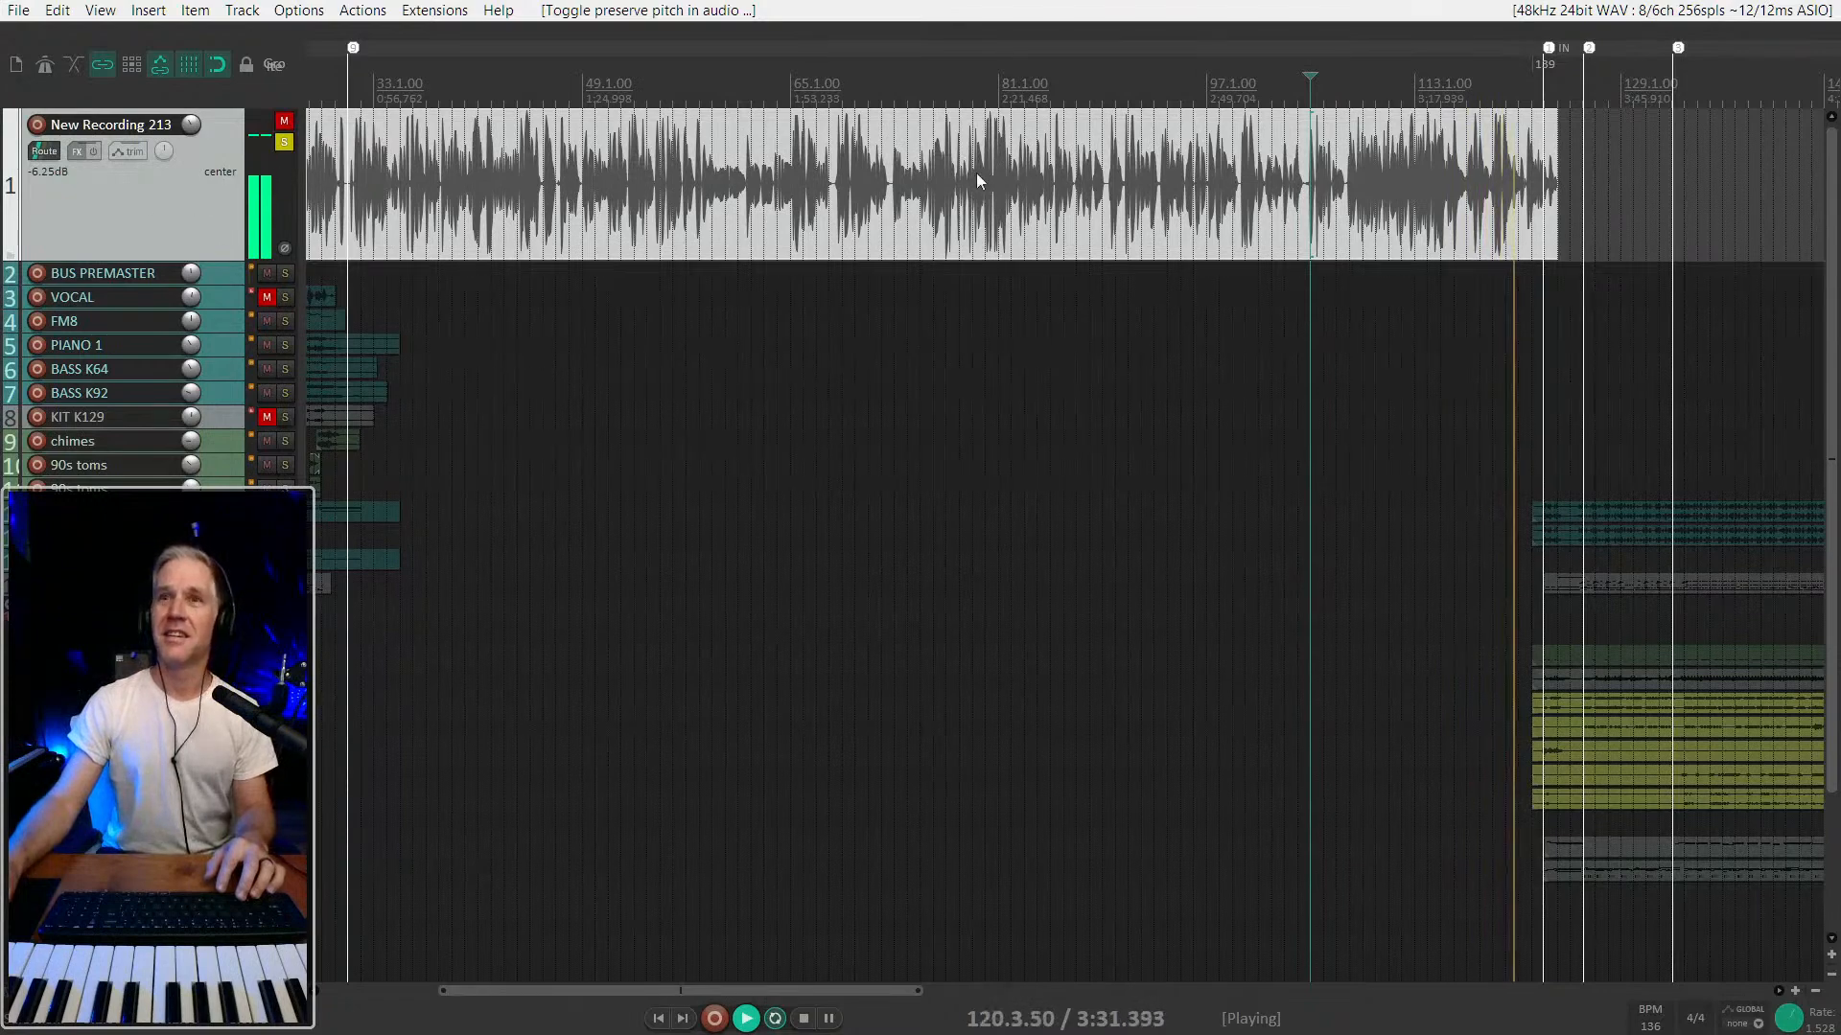
Stop playback with the edit cursor at bar 13 and unsolo the New Recording 213 track.
left_click(525, 149)
scroll(525, 150, "left", 4)
left_click(463, 196)
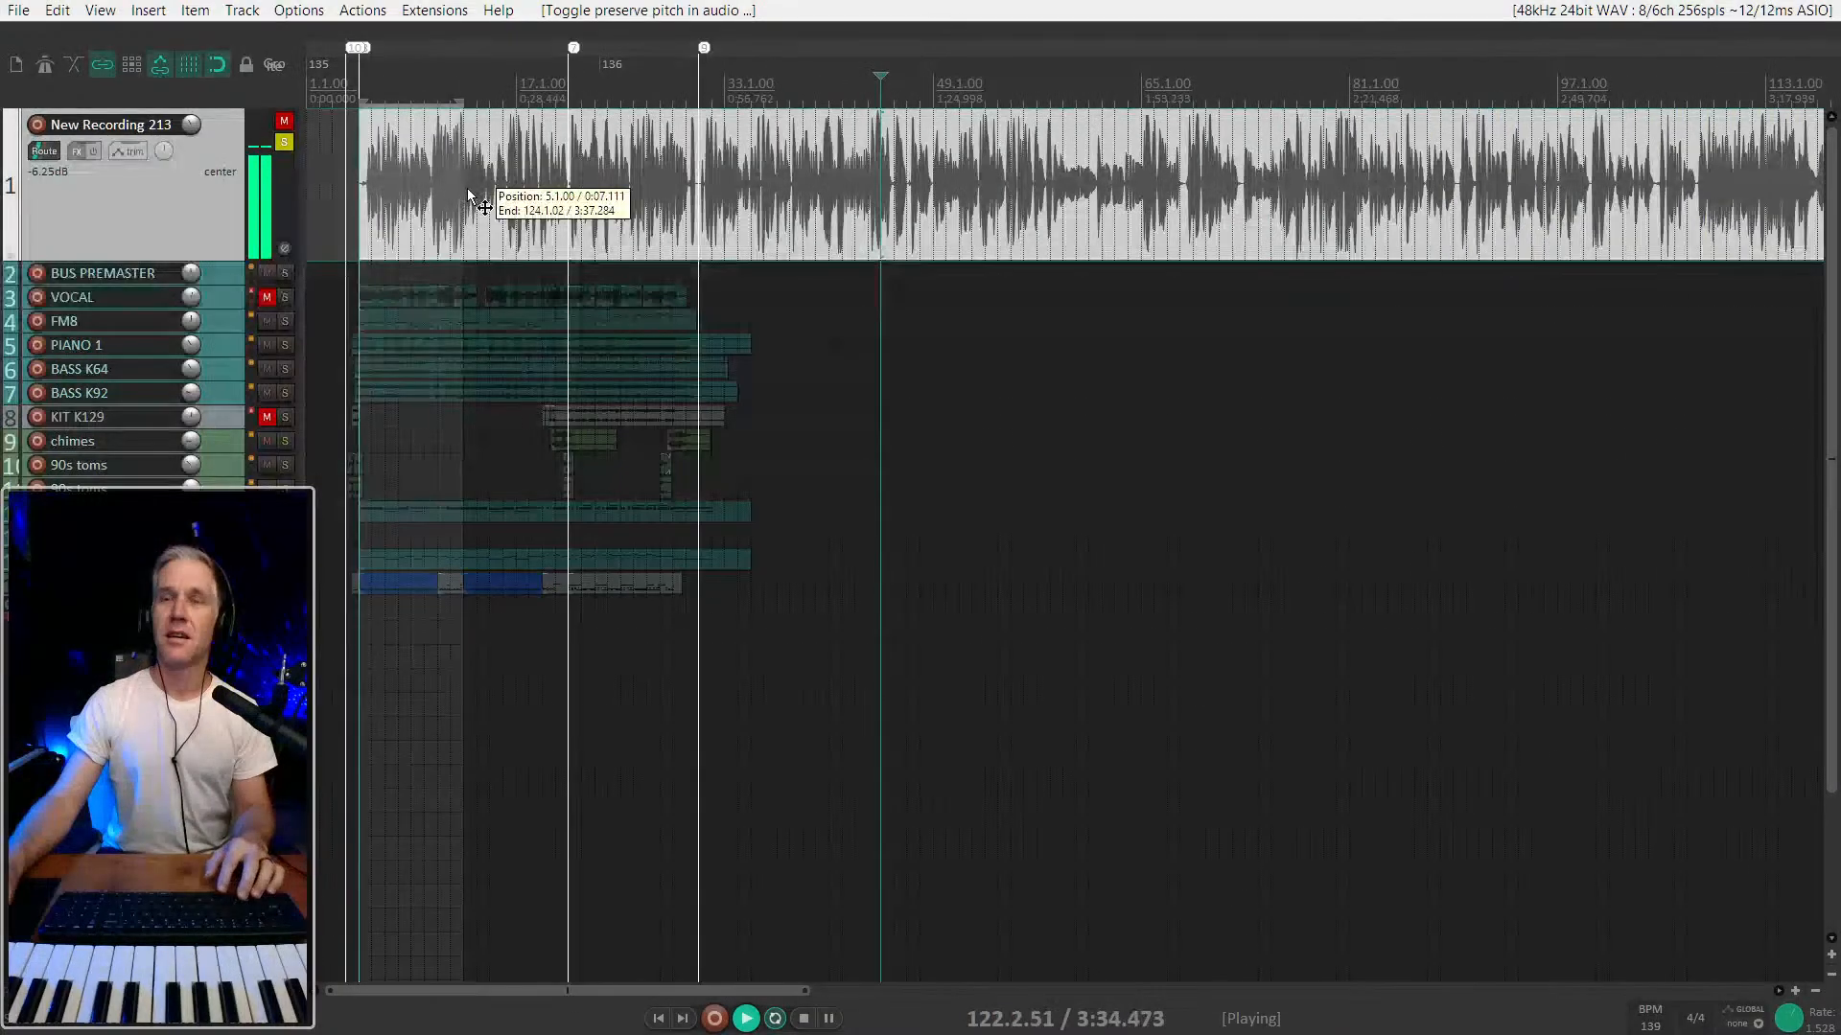
key("space")
left_click(284, 142)
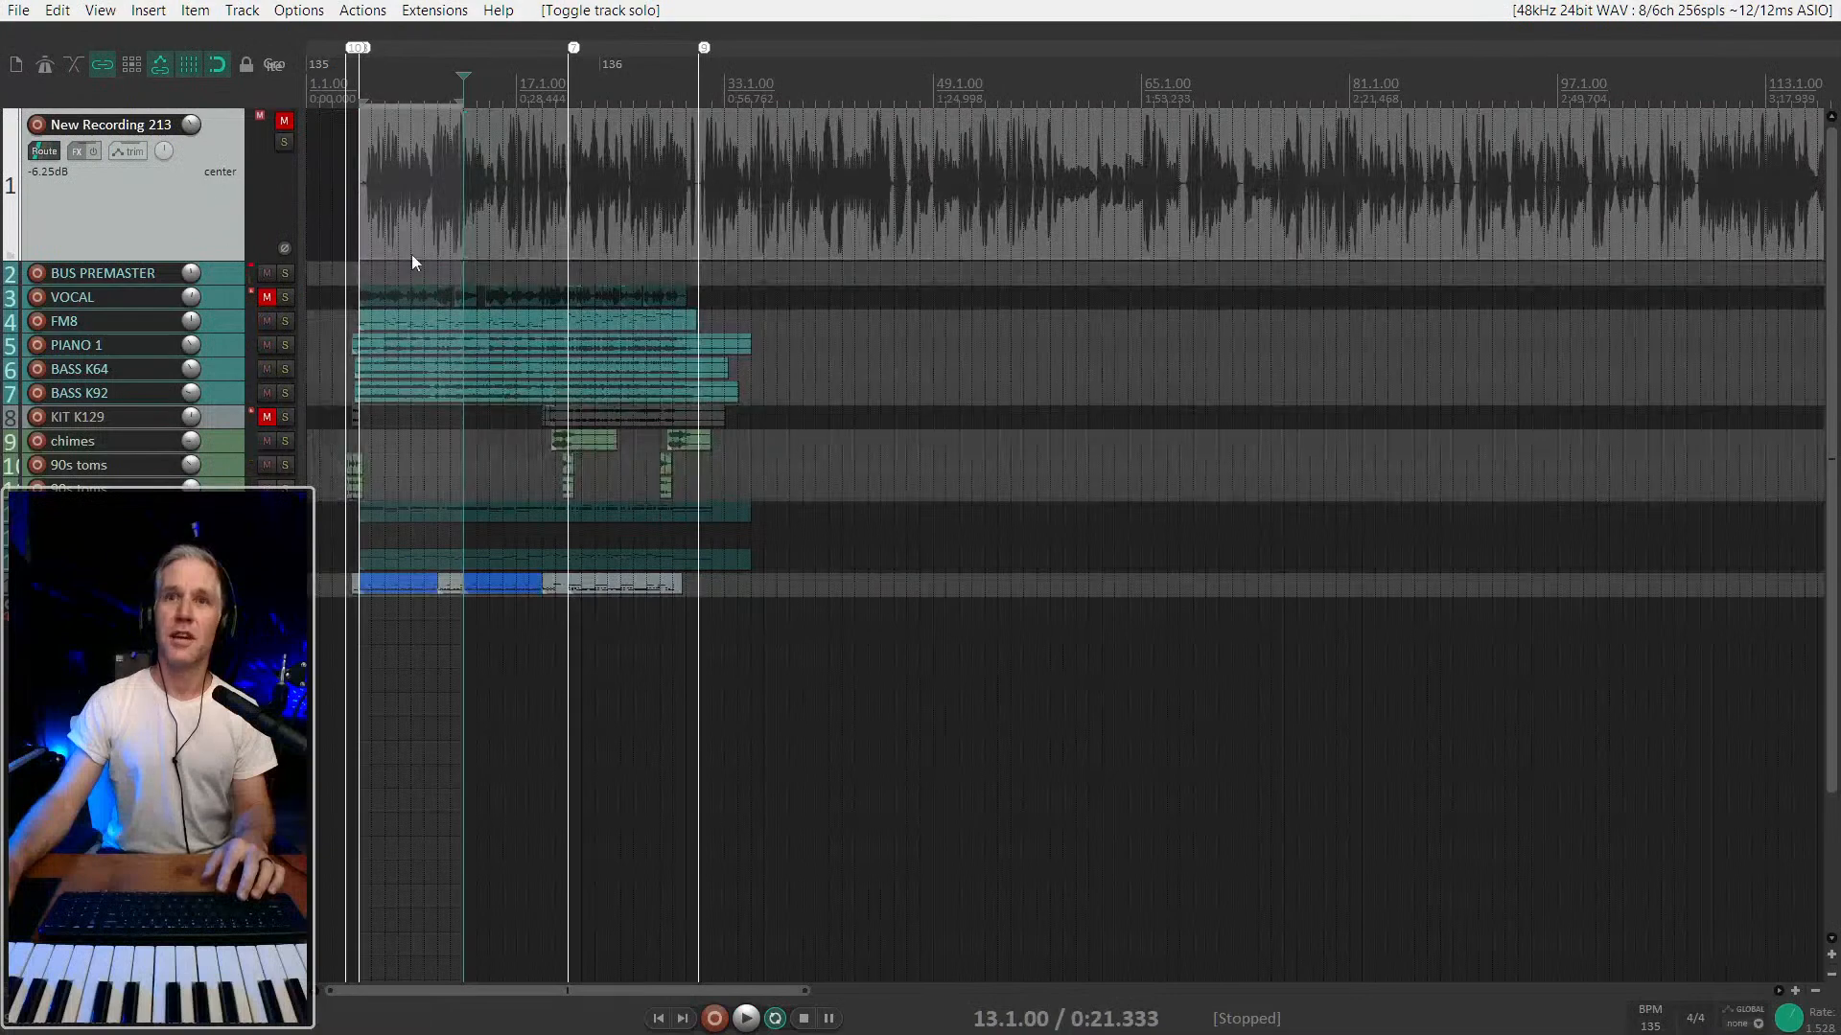
Reset the master playrate to 1.0 and listen to the full mix from bar 5.
scroll(446, 364, "up", 3)
scroll(493, 426, "up", 3)
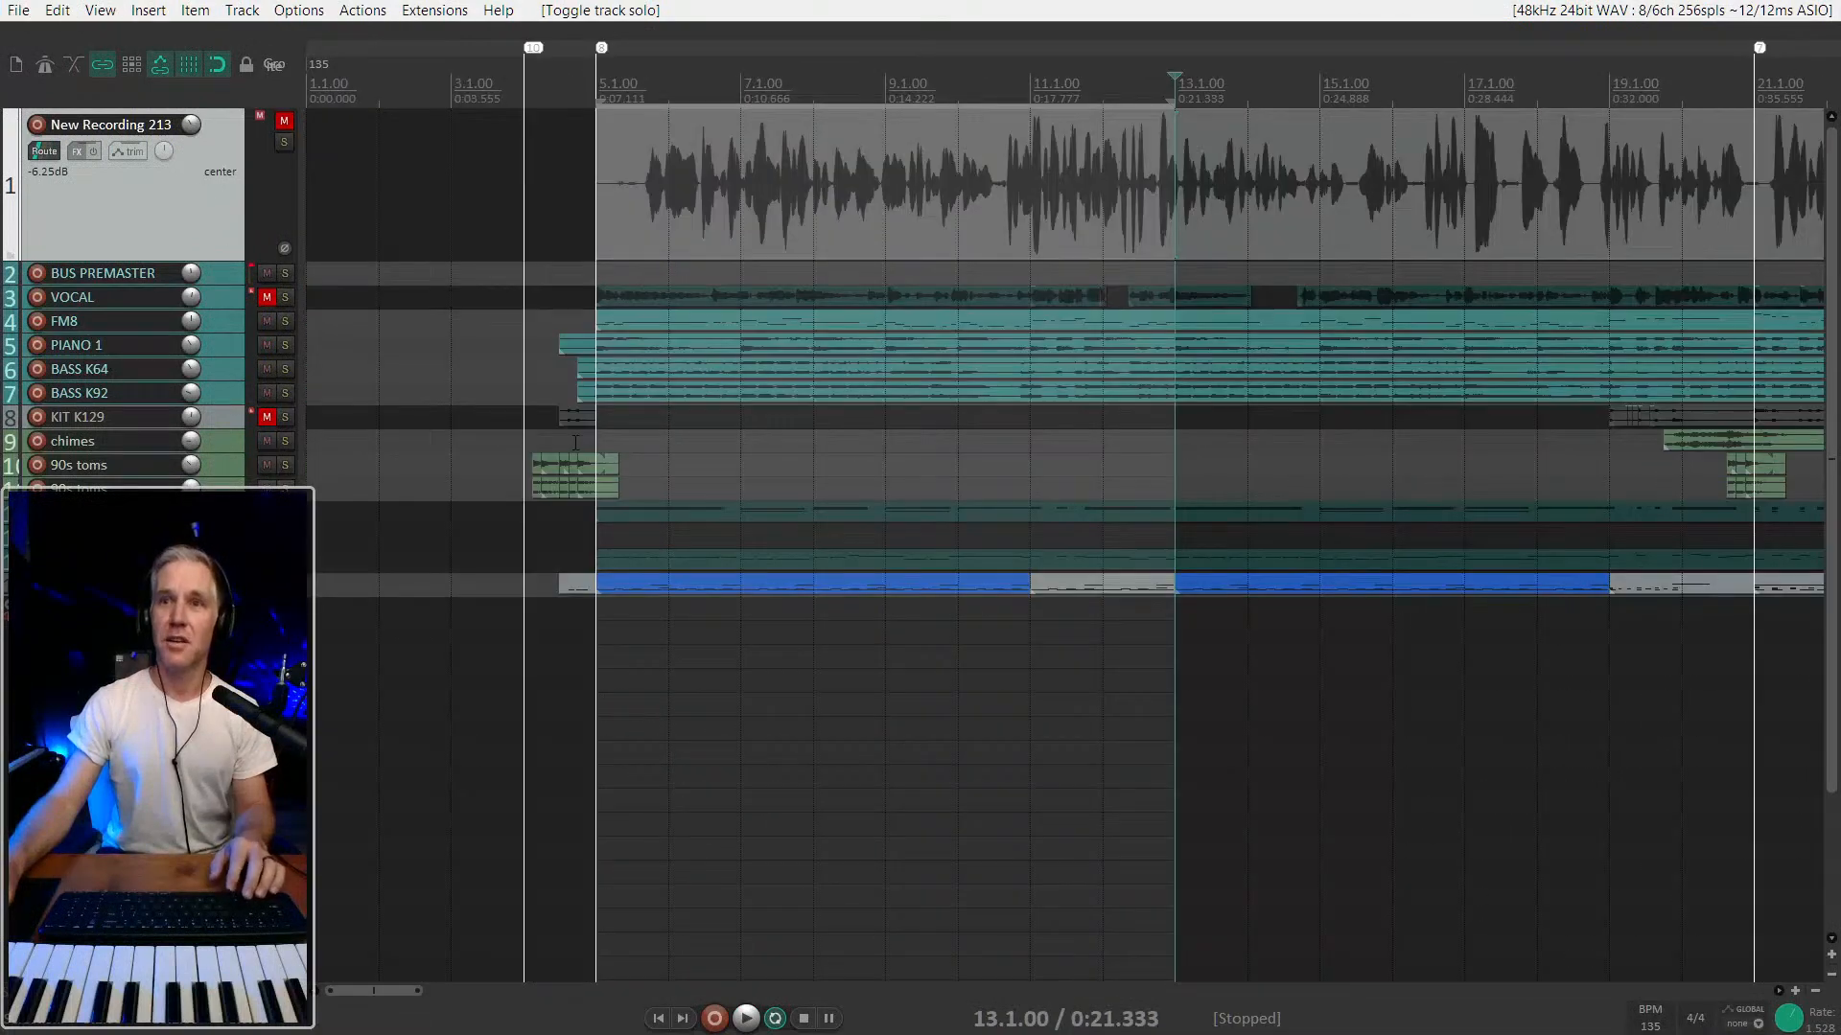
left_click(576, 442)
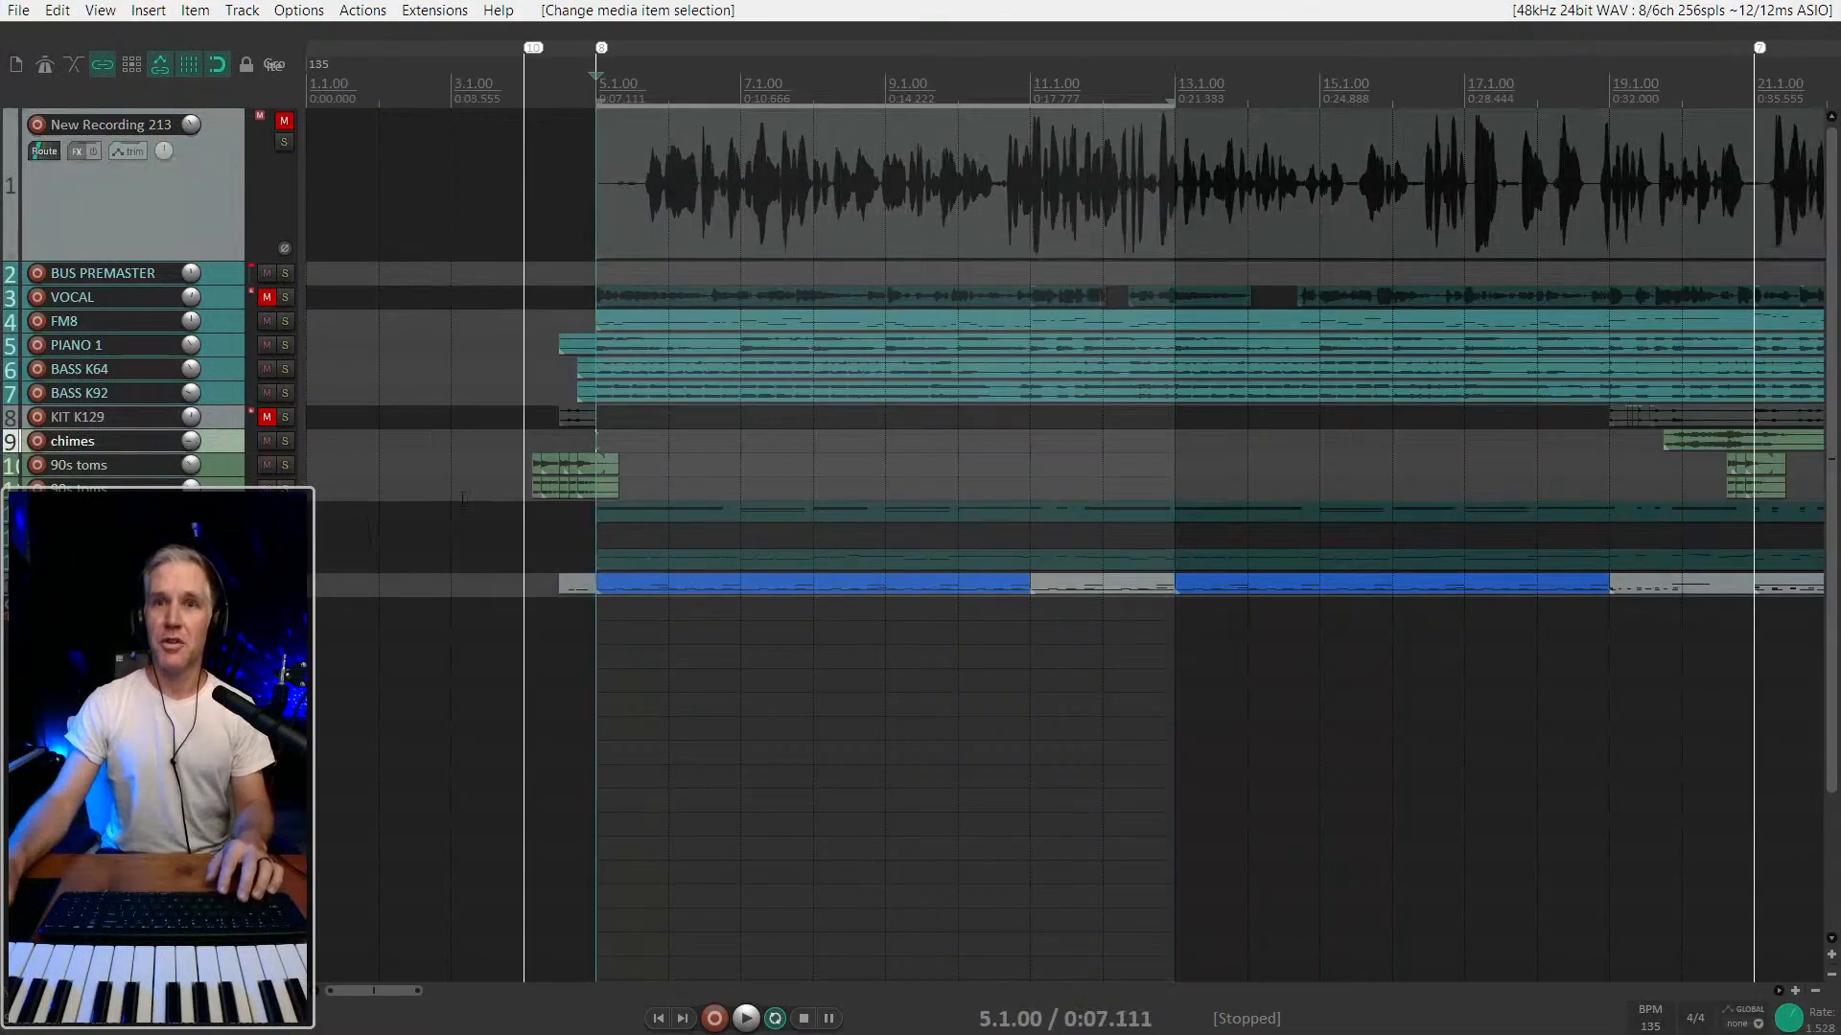
key("space")
scroll(844, 515, "down", 2)
key("space")
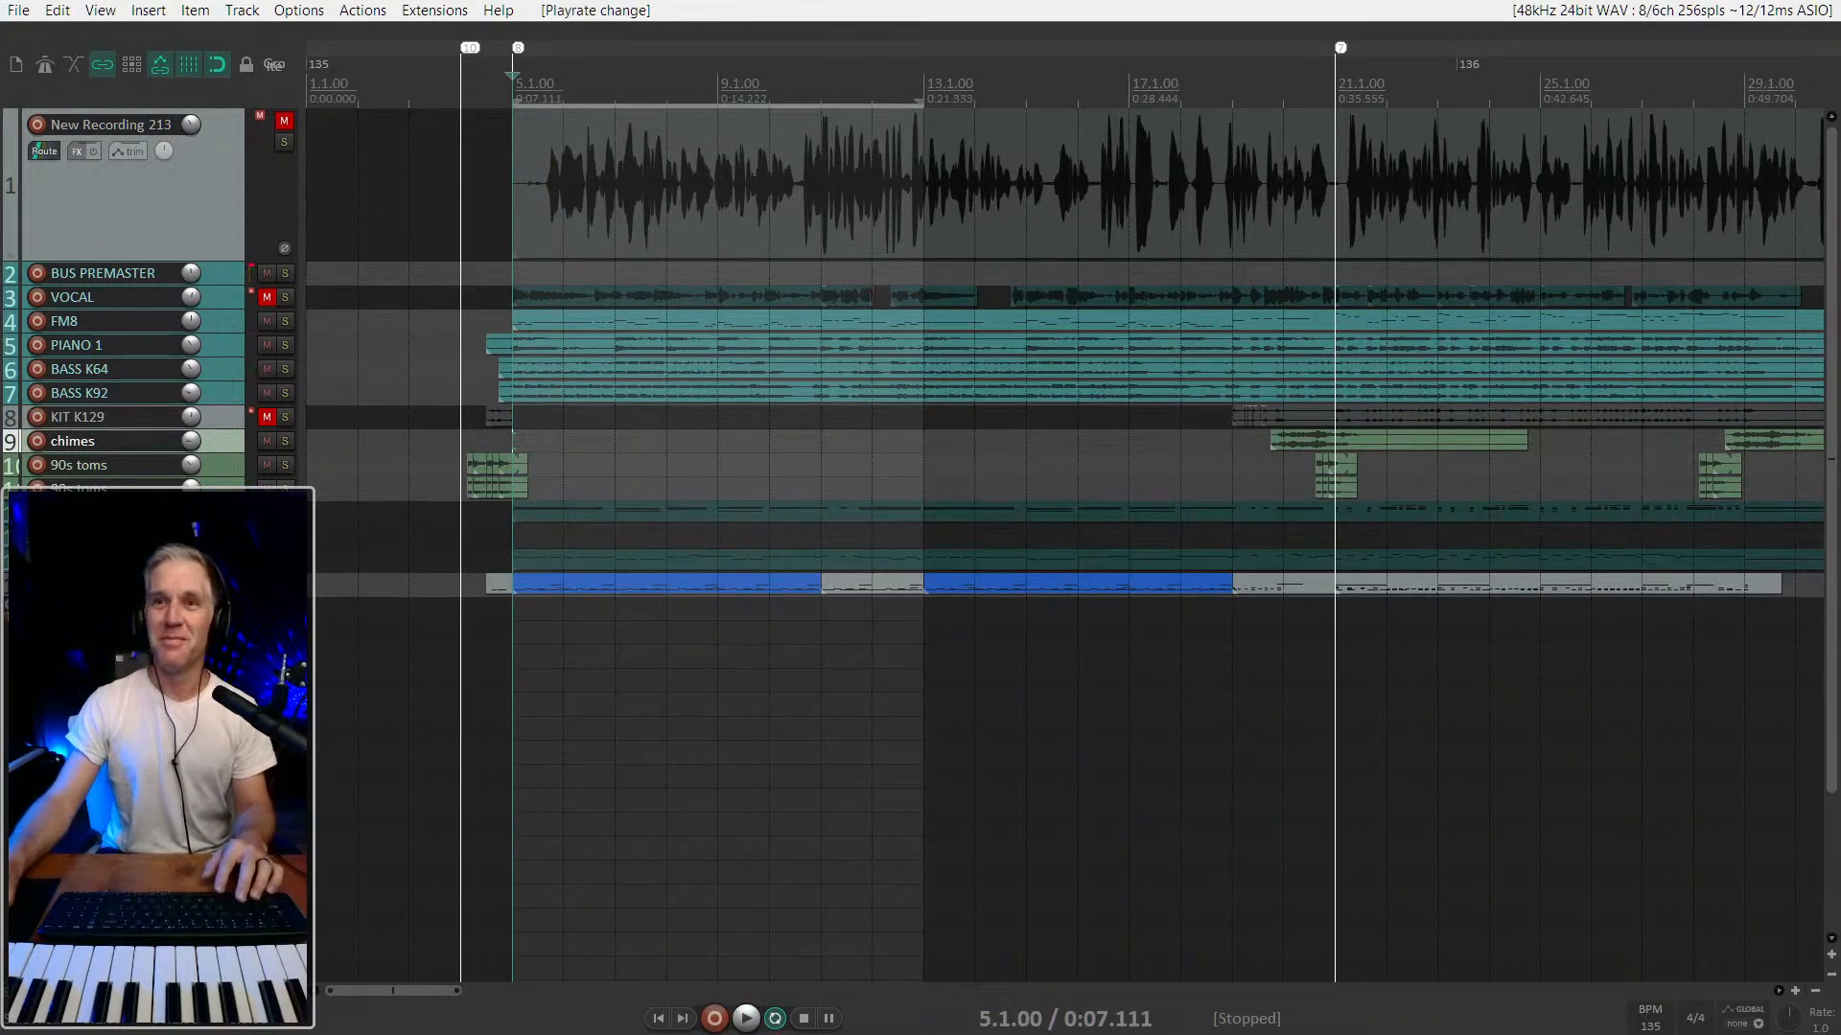
scroll(462, 426, "up", 2)
key("space")
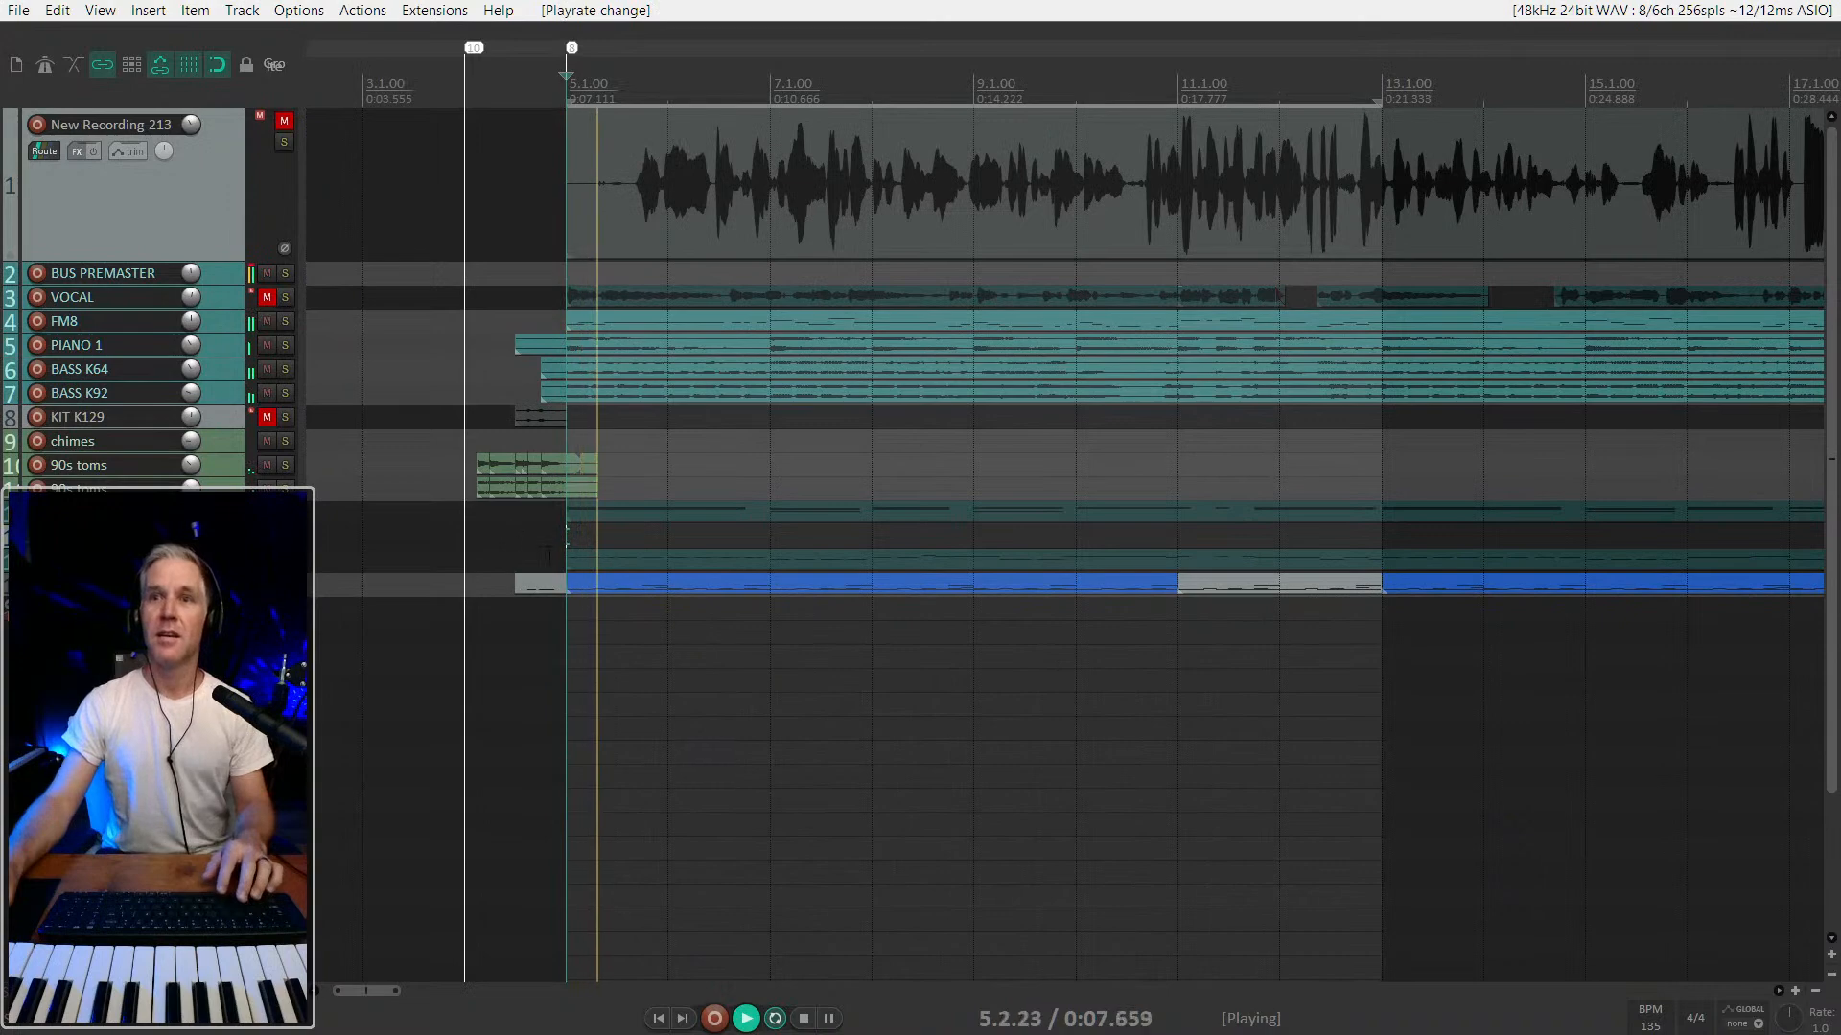
scroll(597, 690, "down", 2)
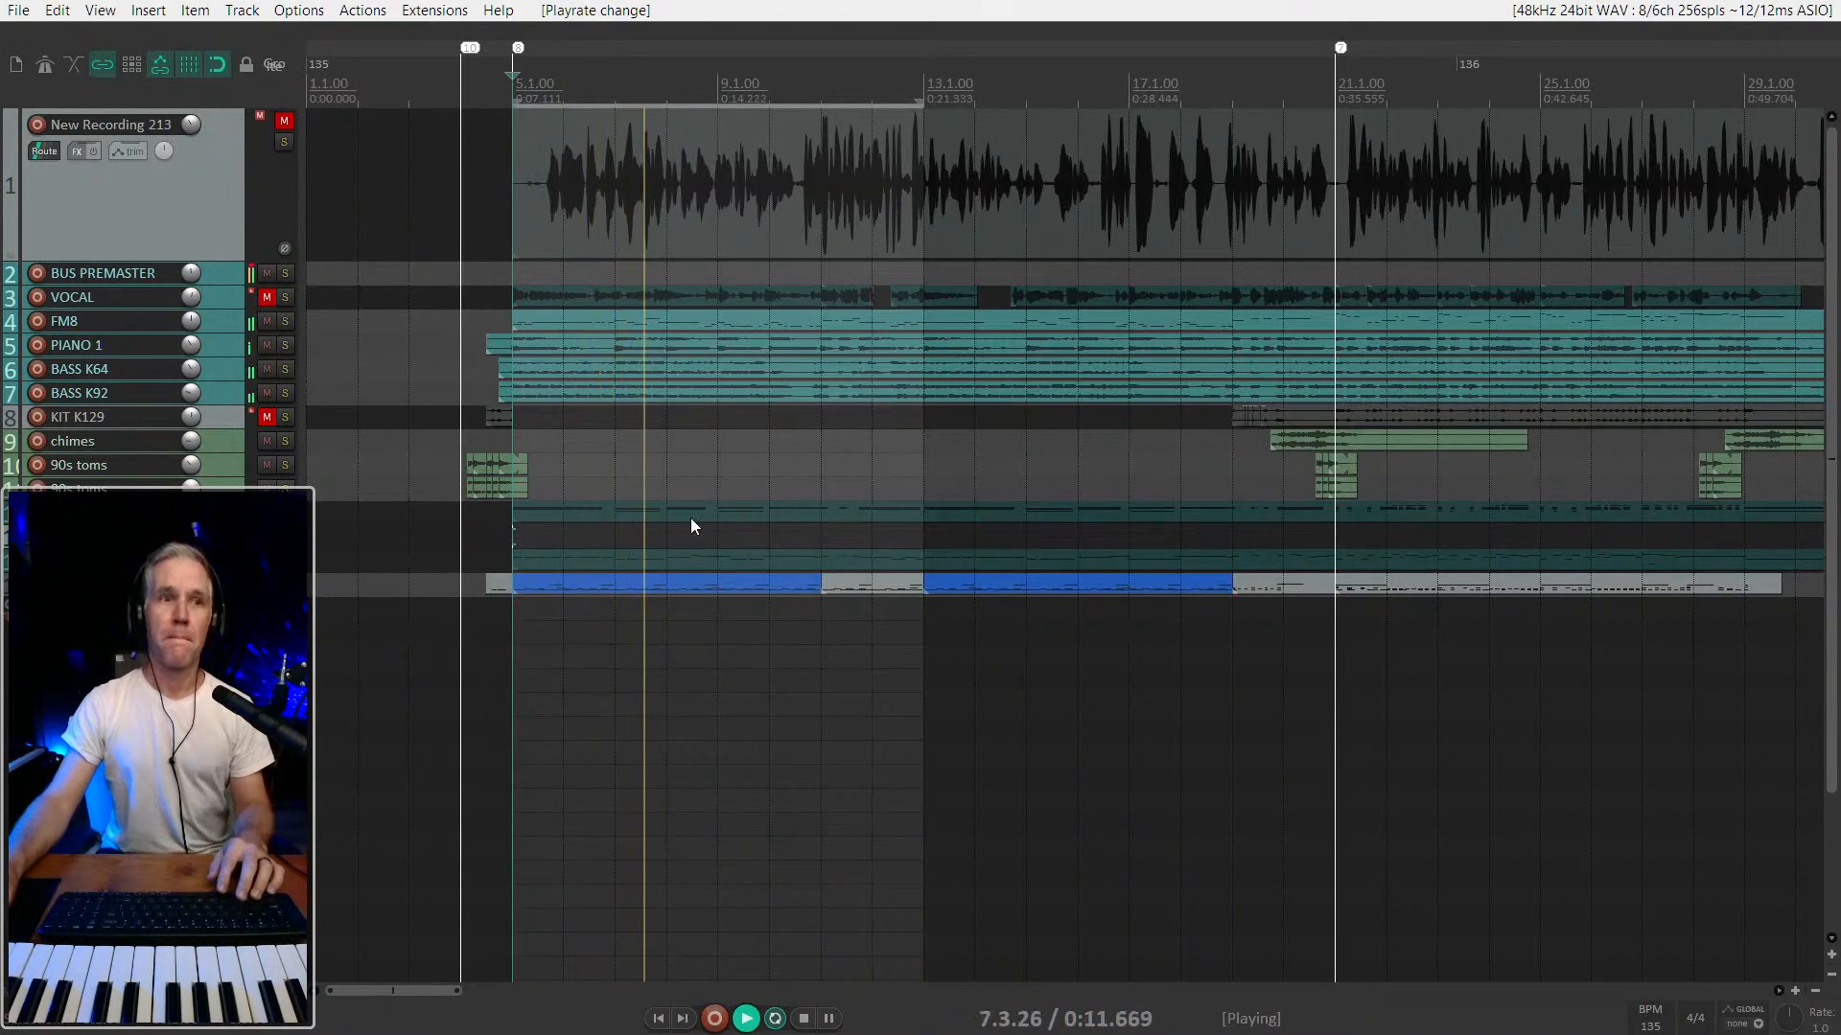
key("space")
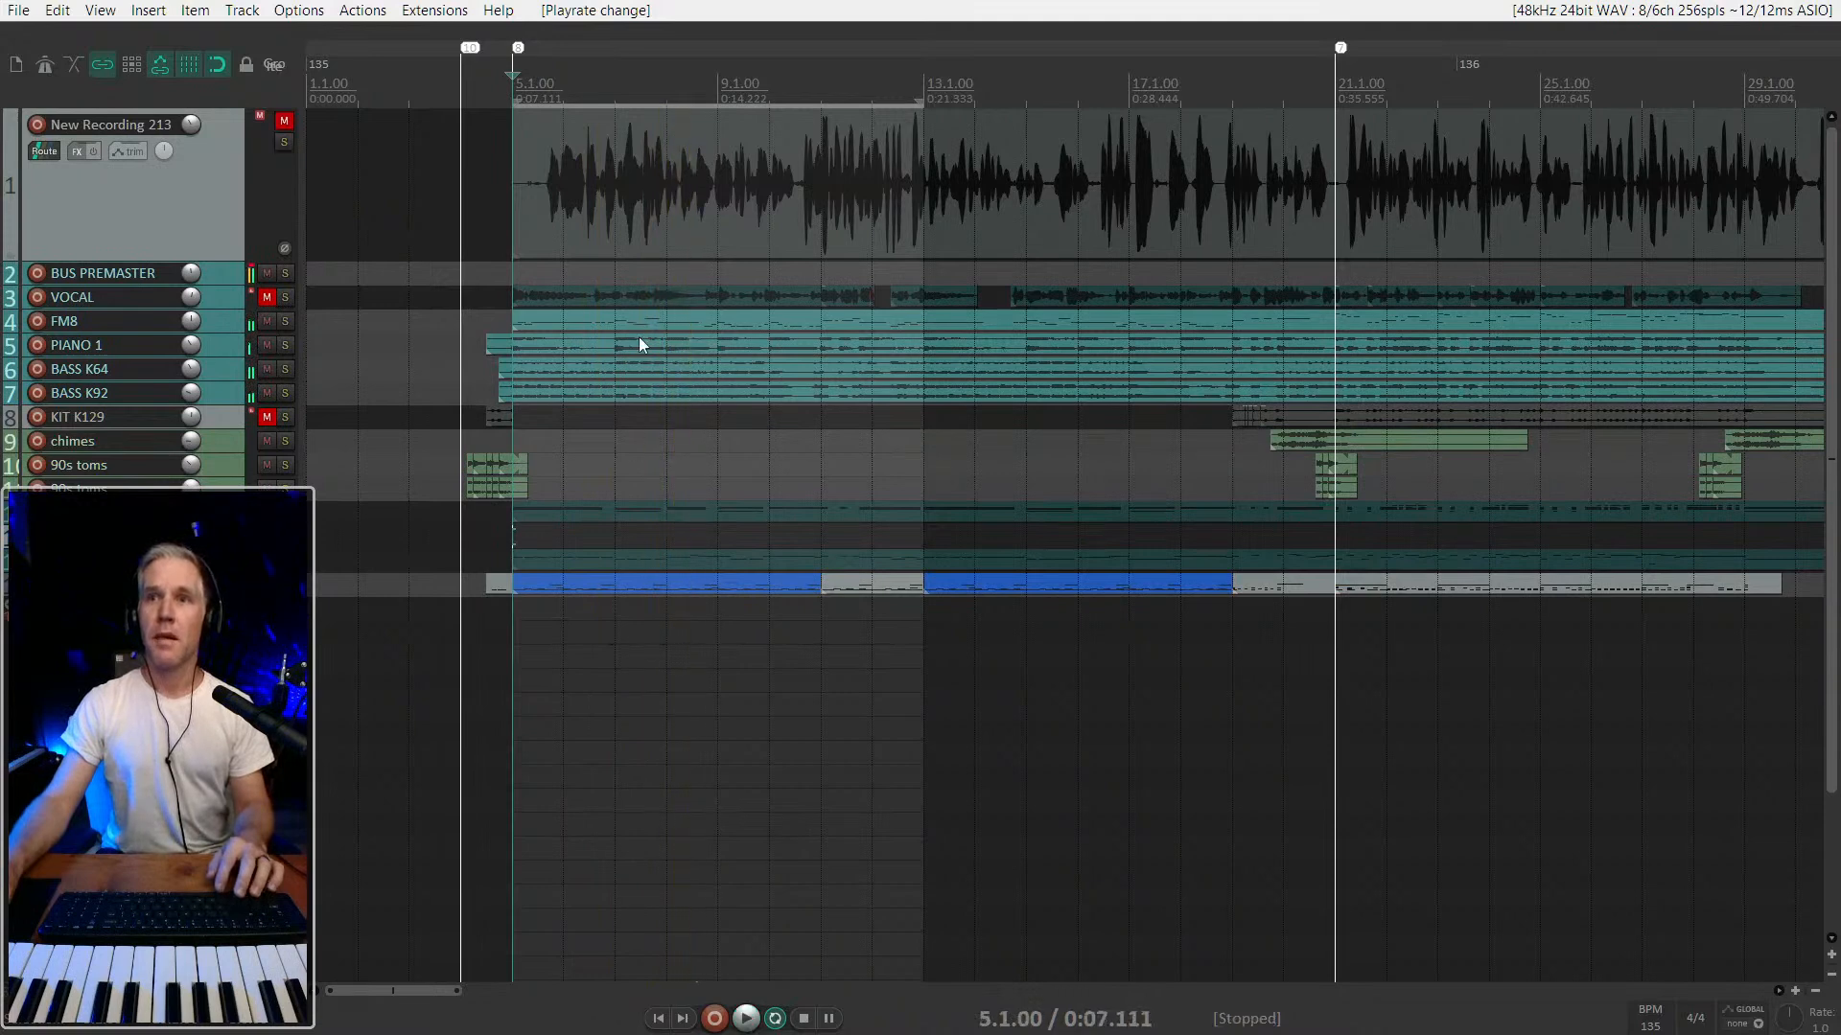
Unmute the track between the two muted MIDI tracks below the toms, and move KIT midi directly above KIT K129.
left_click(644, 324)
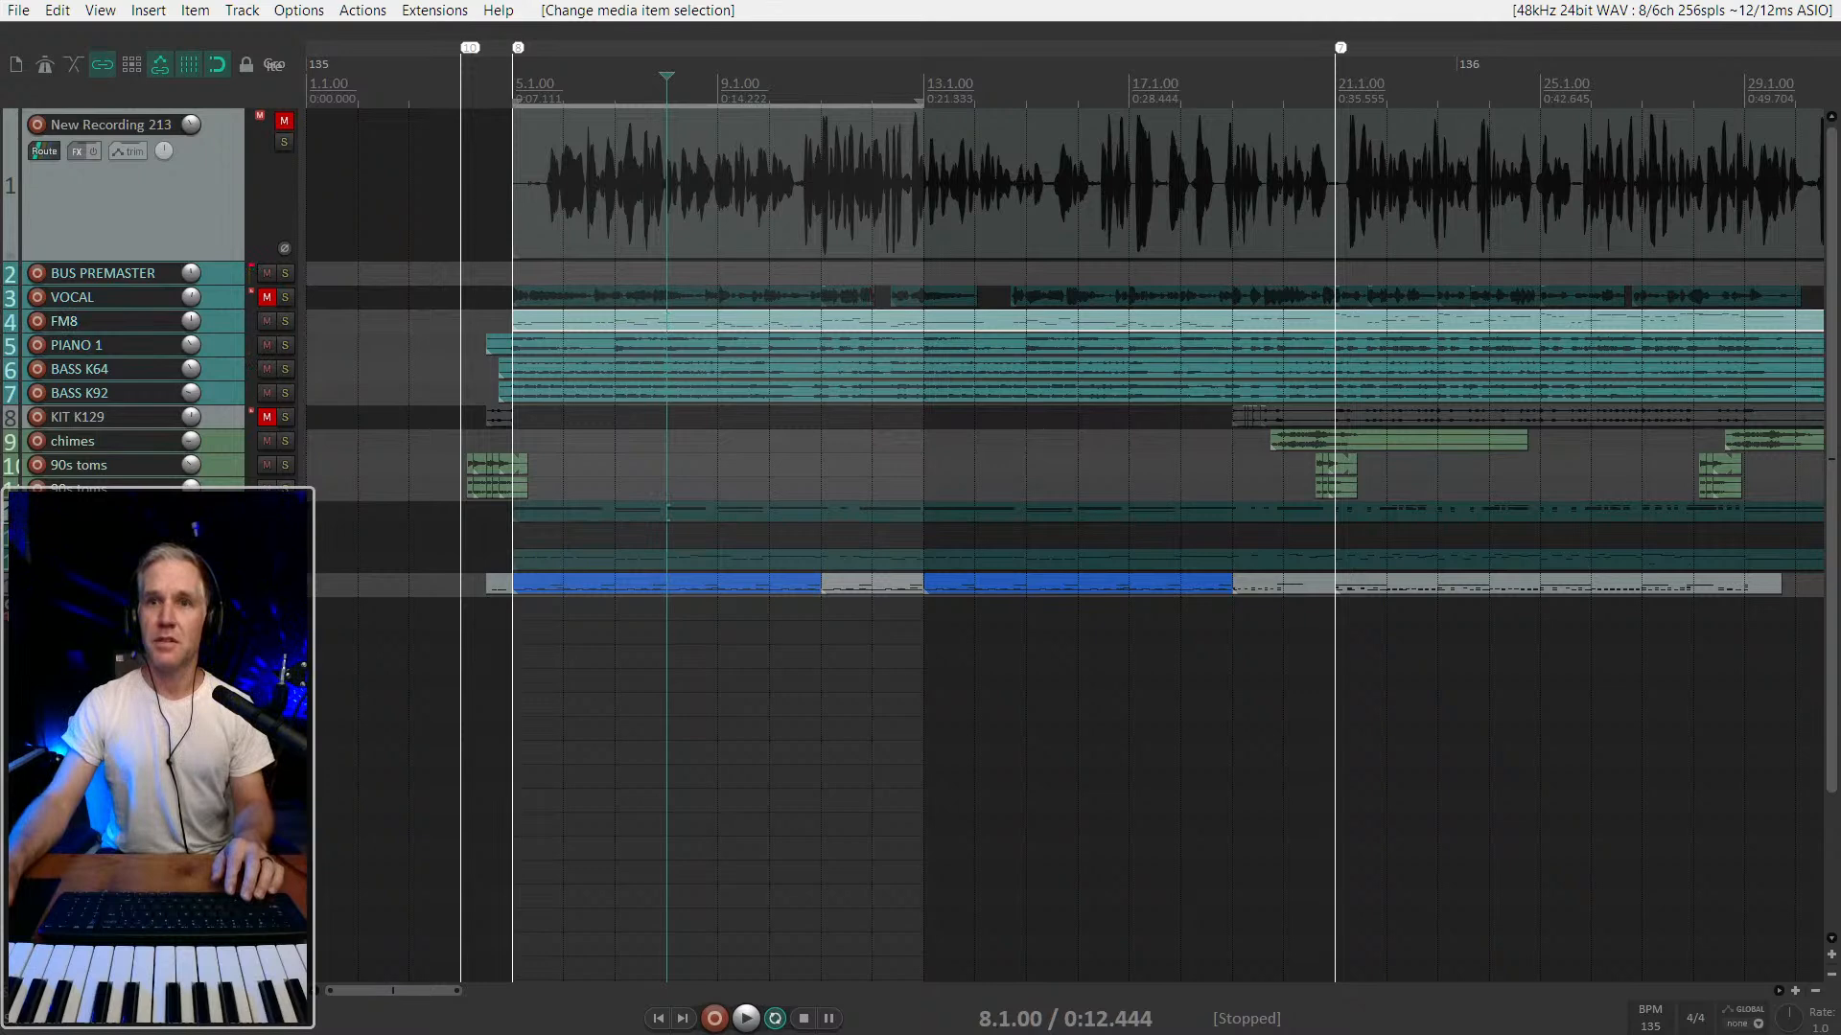
key("m")
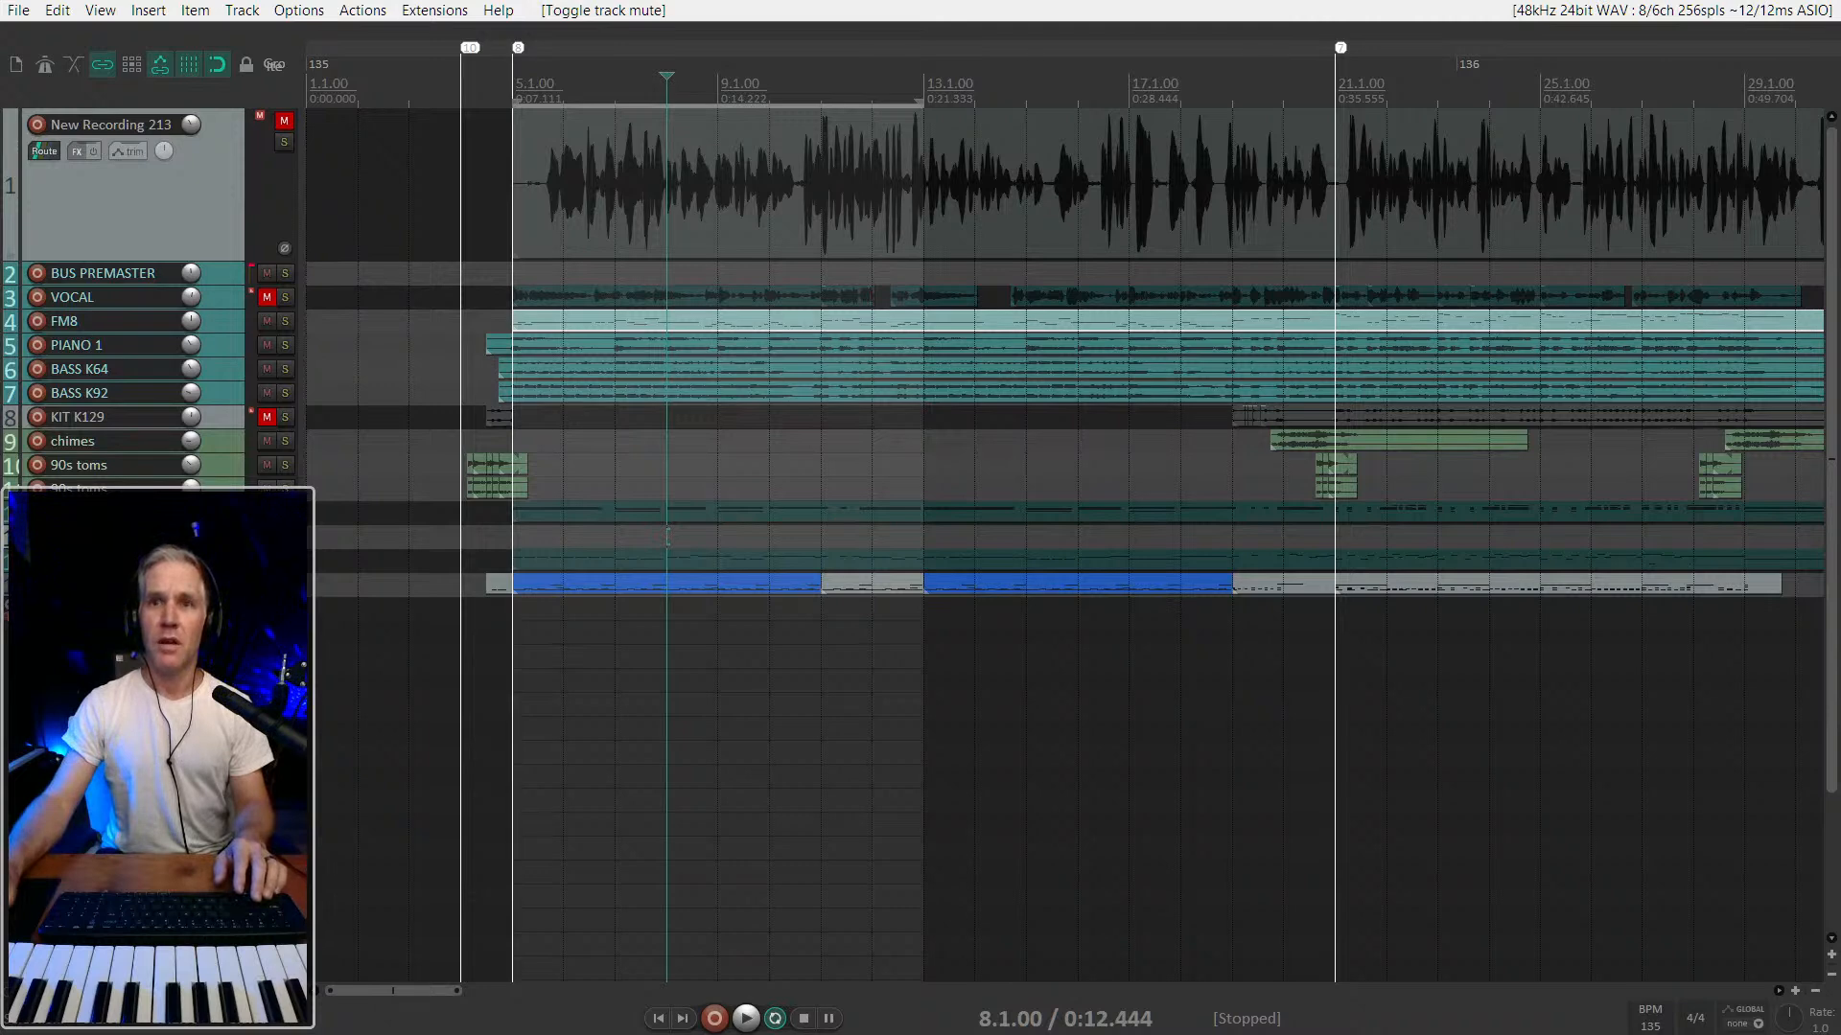
left_click_drag(37, 406, 40, 407)
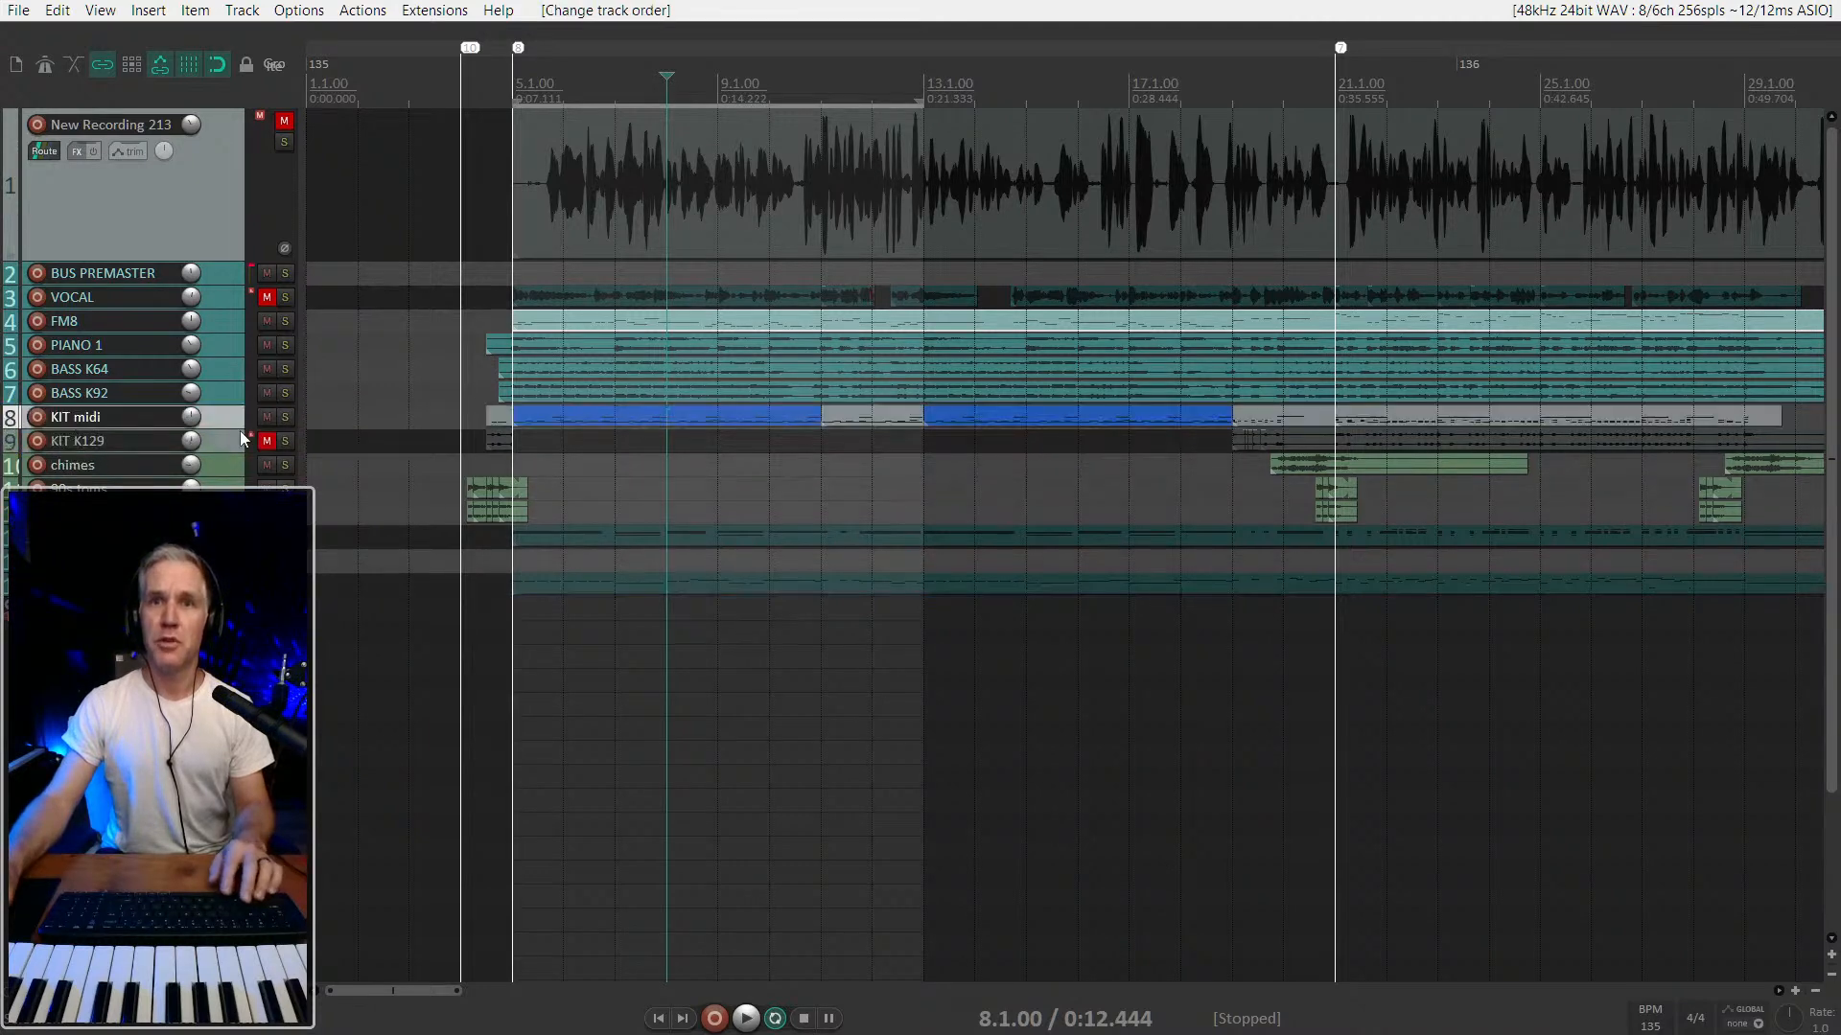
Arm the KIT midi track for recording and play the song briefly from bar 8.
left_click(36, 419)
key("space")
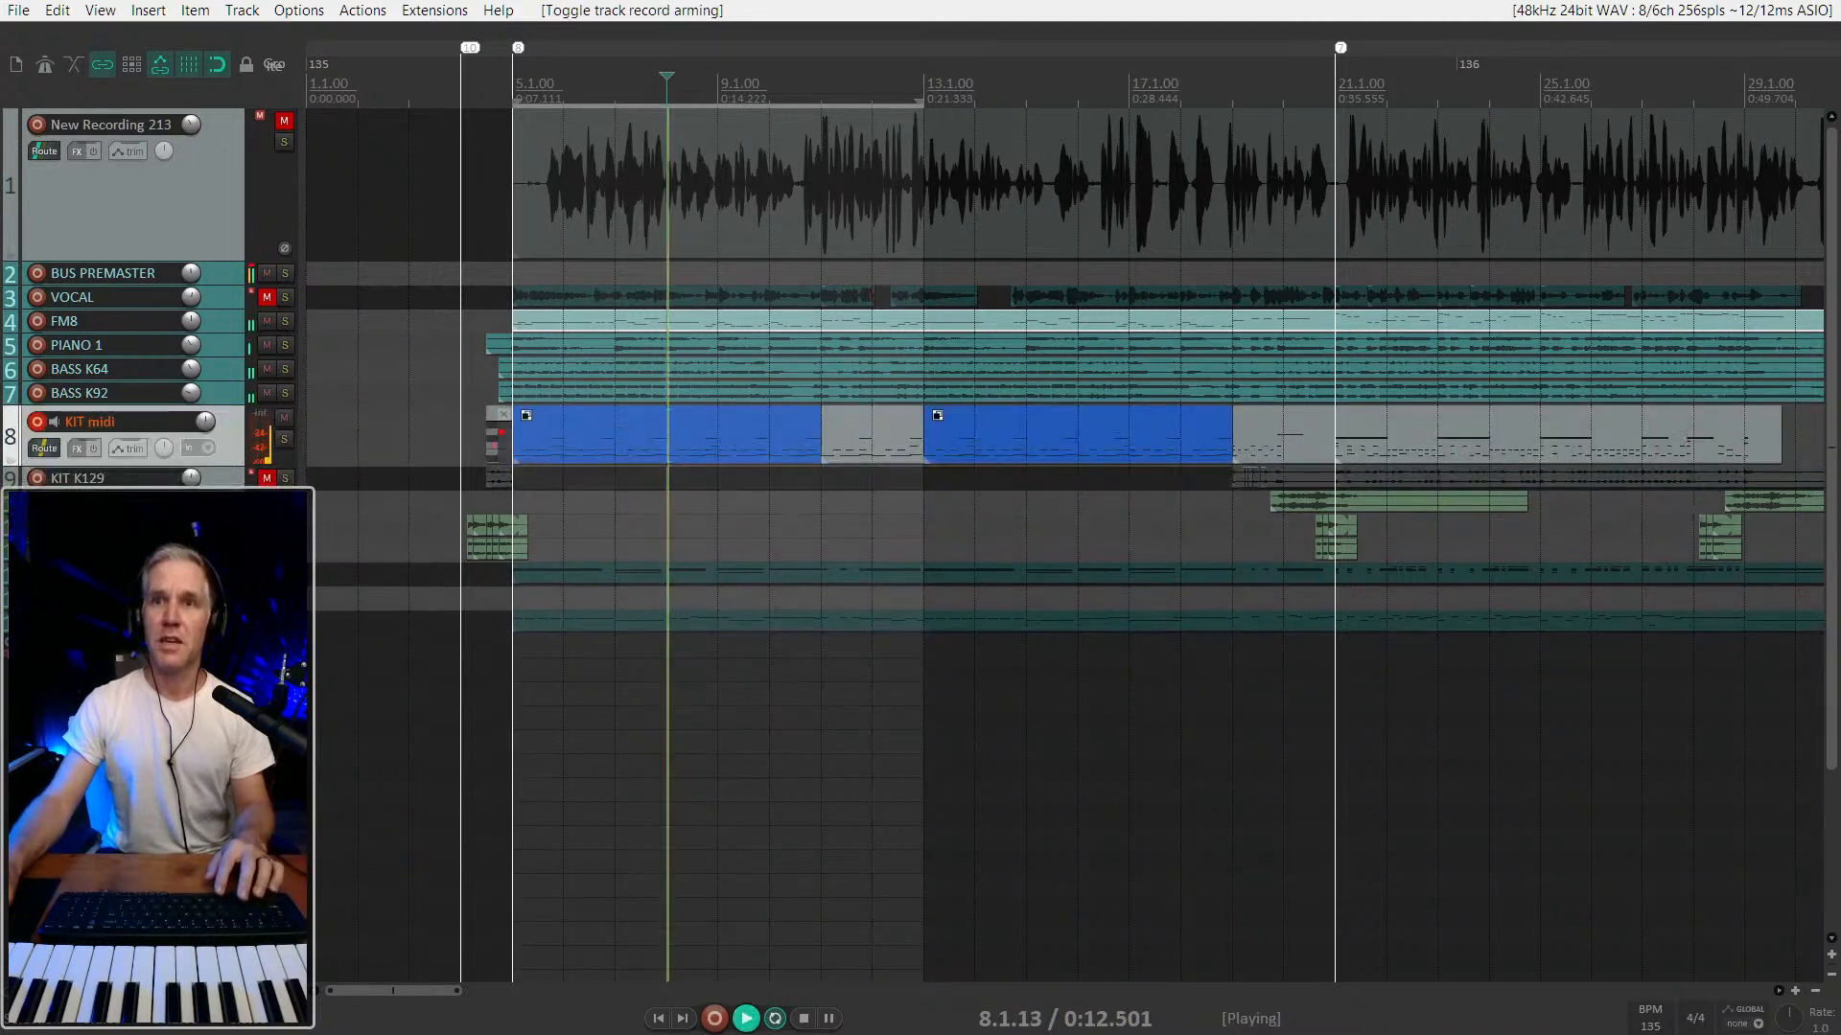
key("space")
Place the edit cursor at bar 5 and play the arrangement briefly from there.
left_click(502, 505)
key("Page_Up")
scroll(502, 506, "up", 4)
left_click(539, 487)
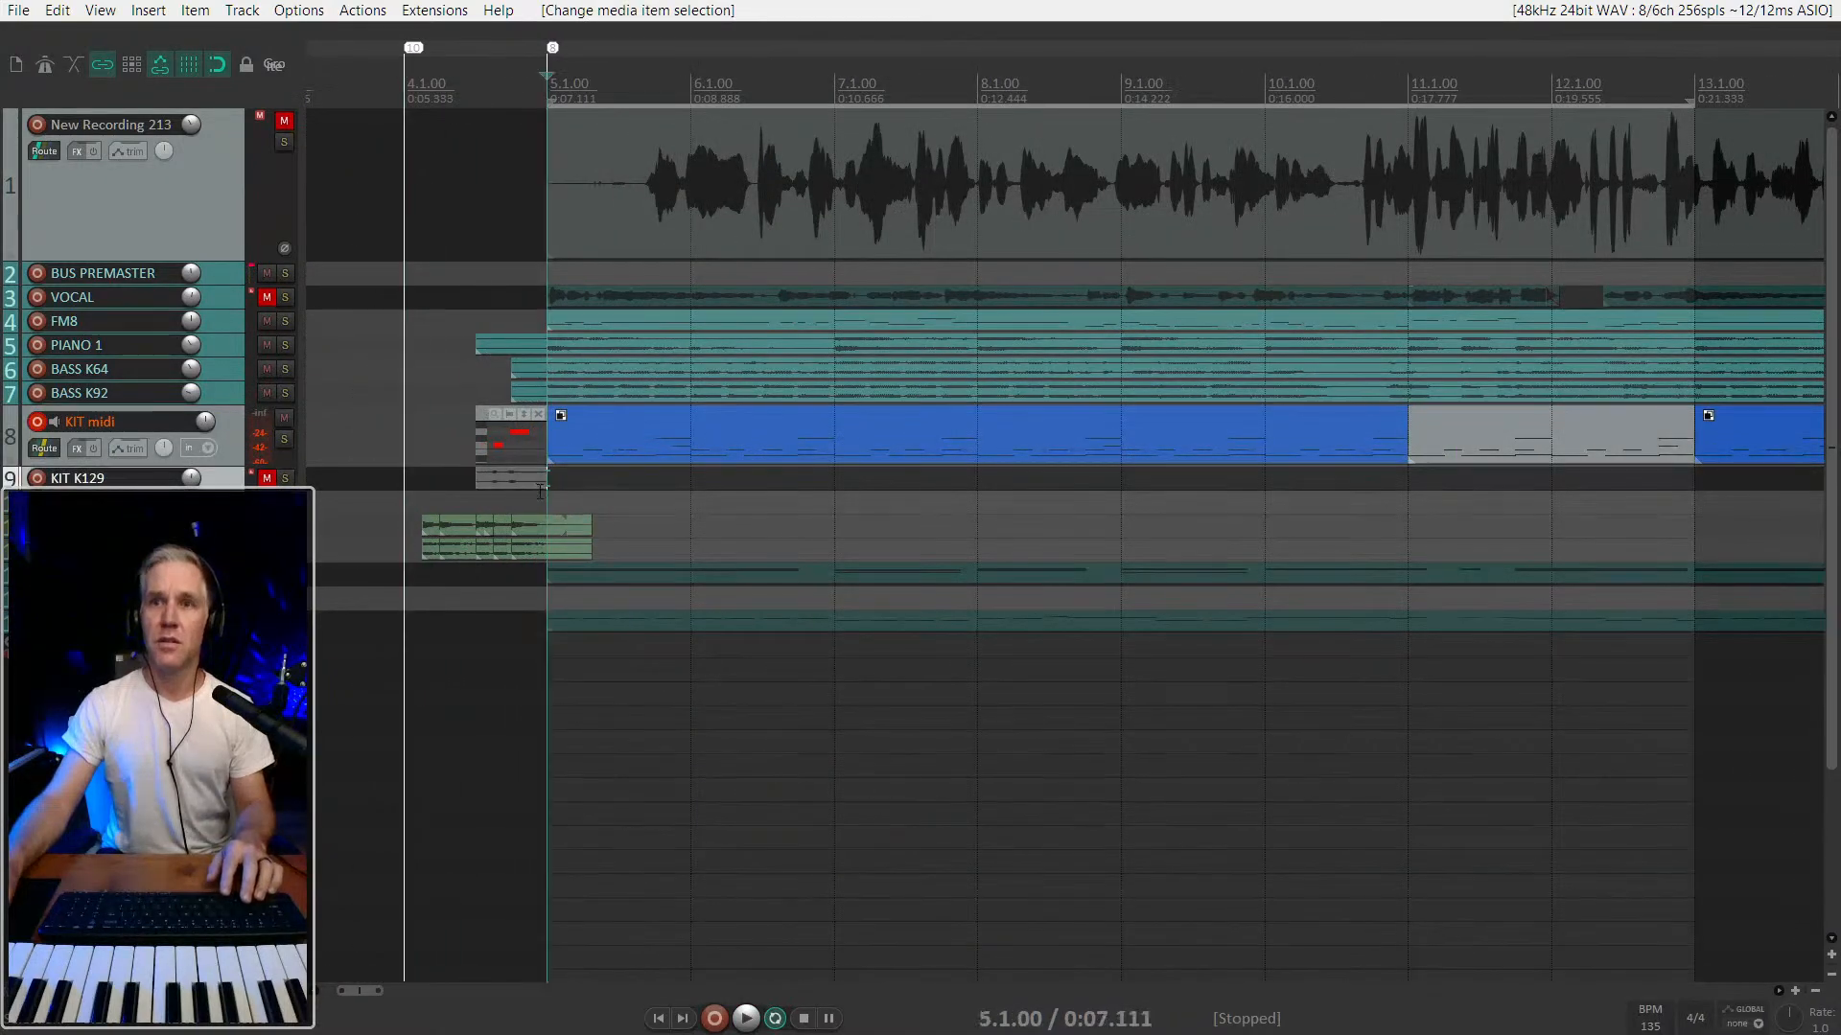
scroll(546, 497, "down", 5)
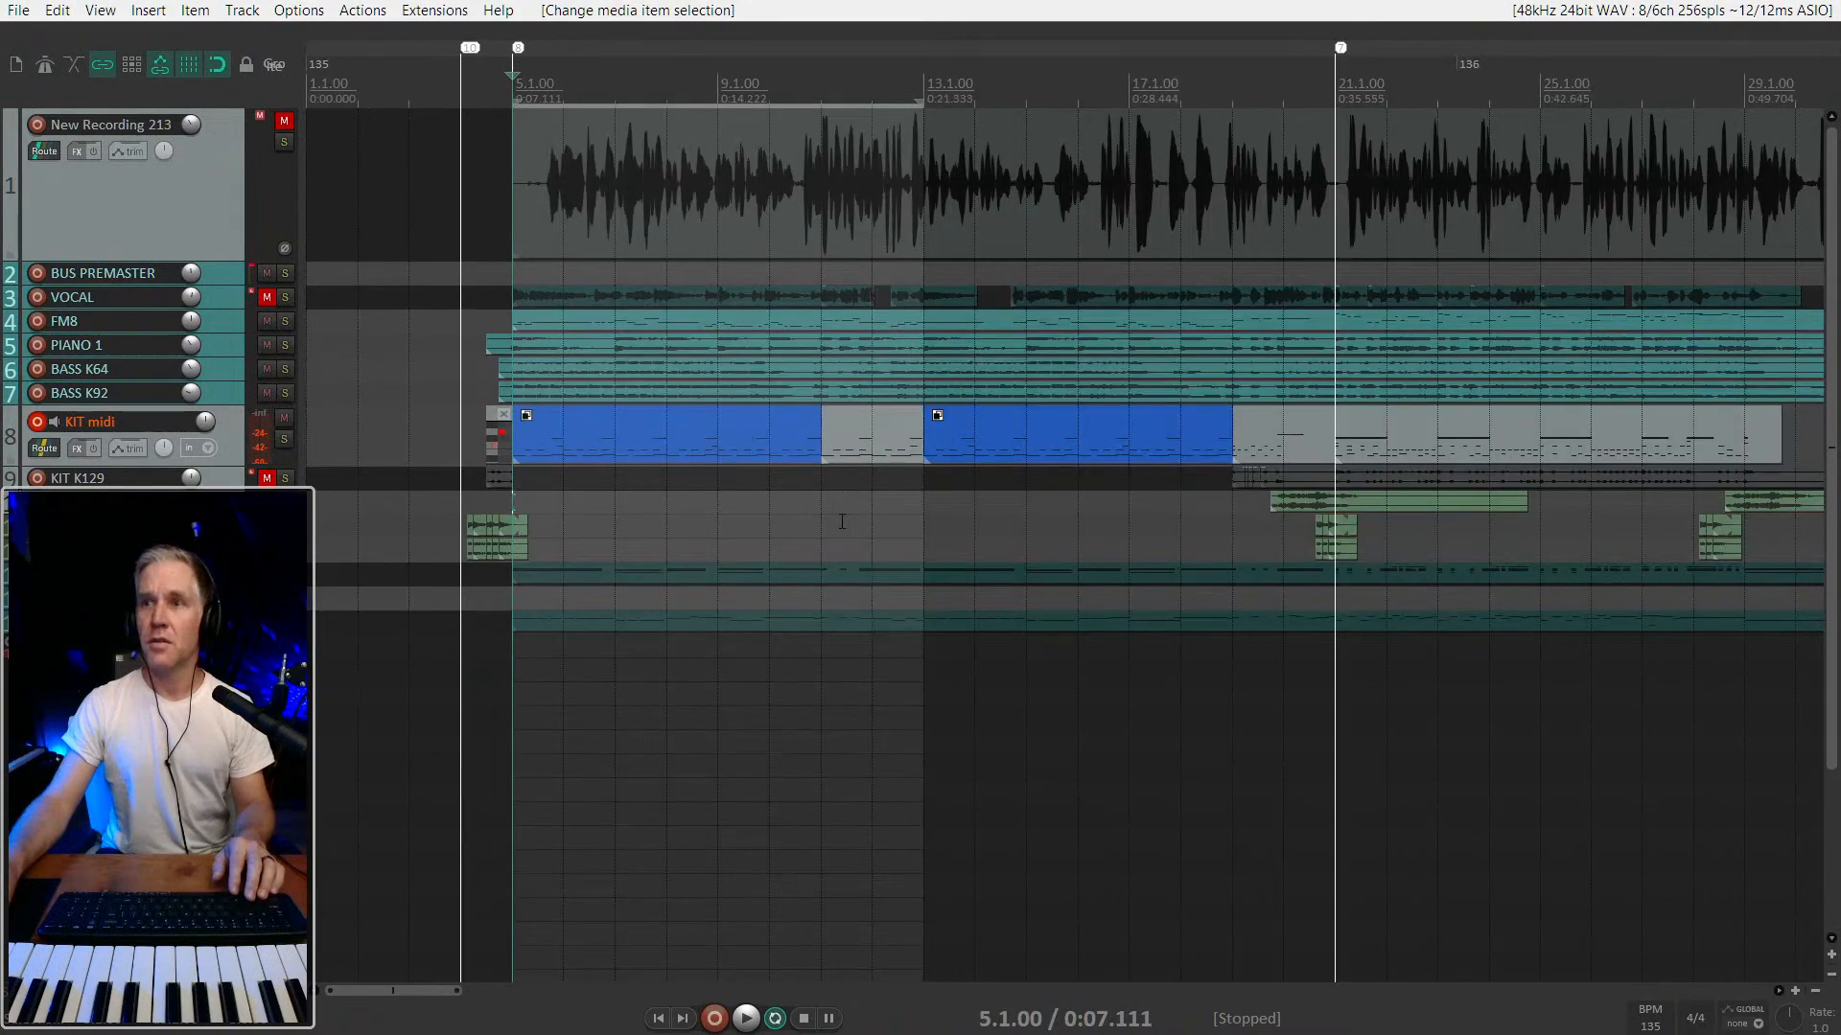
scroll(816, 521, "up", 2)
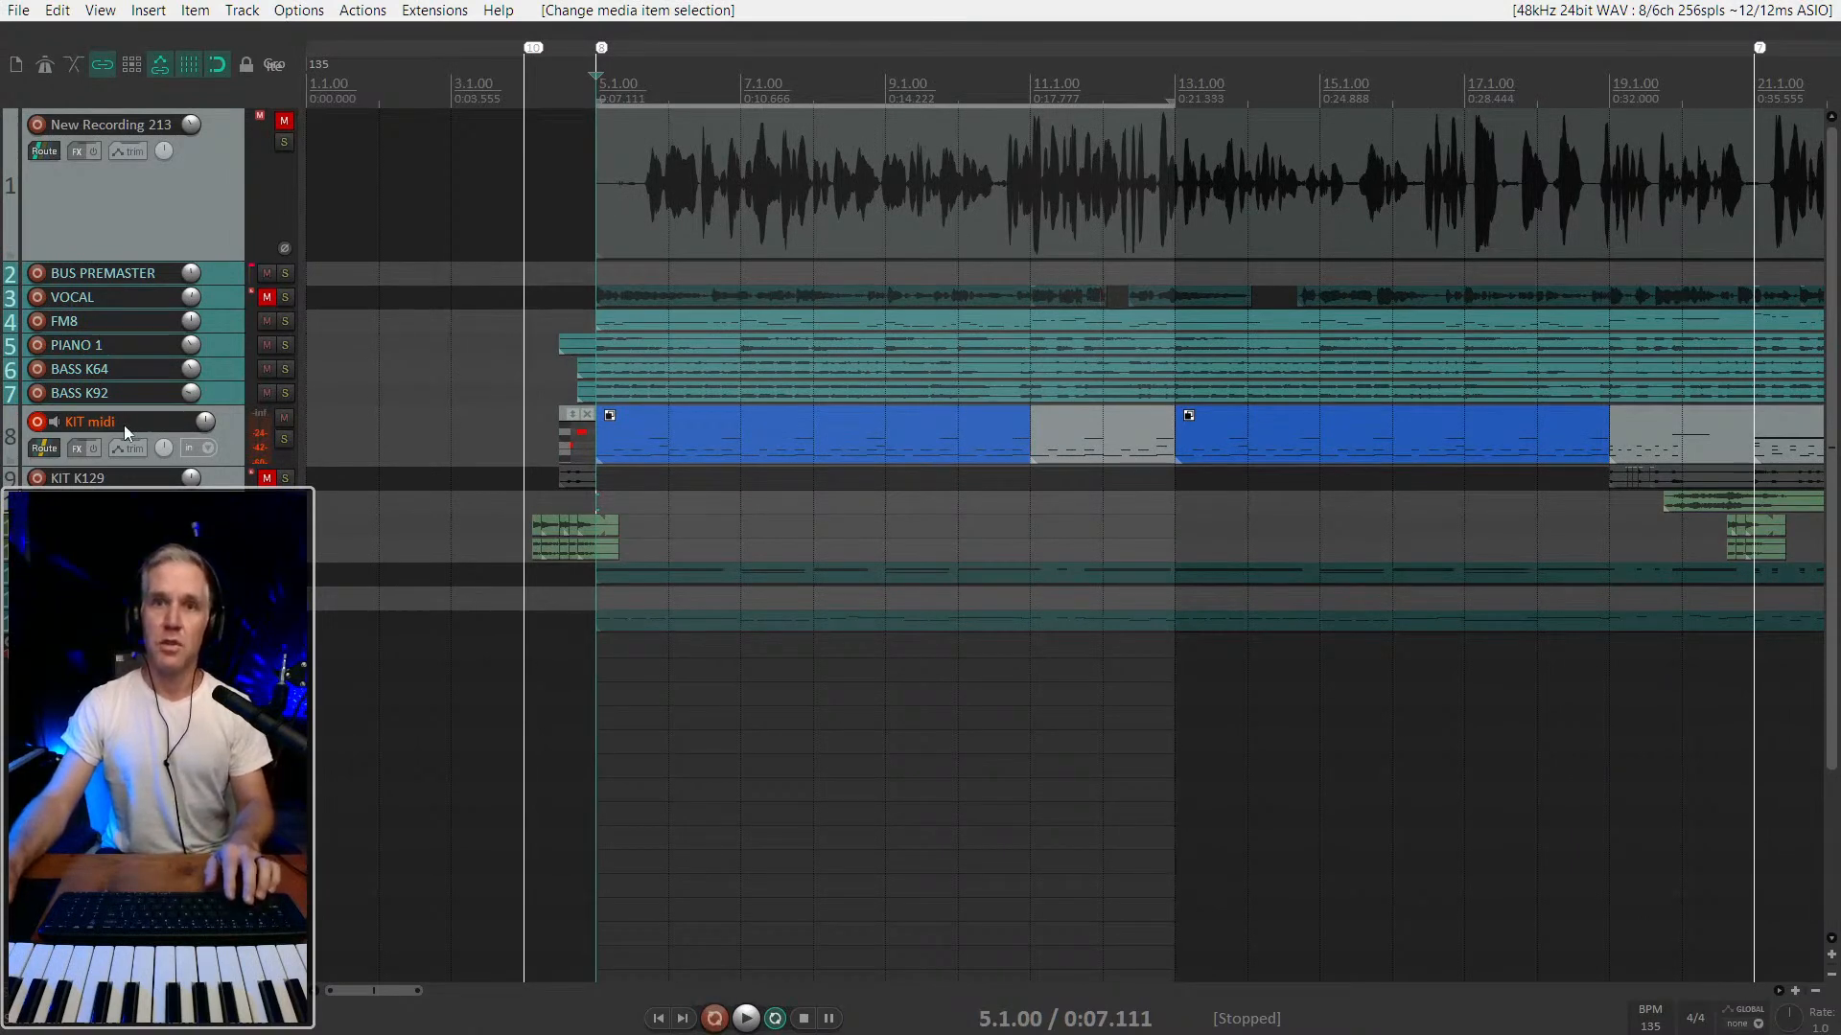
key("space")
key("space")
Check KIT midi's record mode options, arm KIT K129 for recording instead, and place the edit cursor at bar 4.
left_click(217, 451)
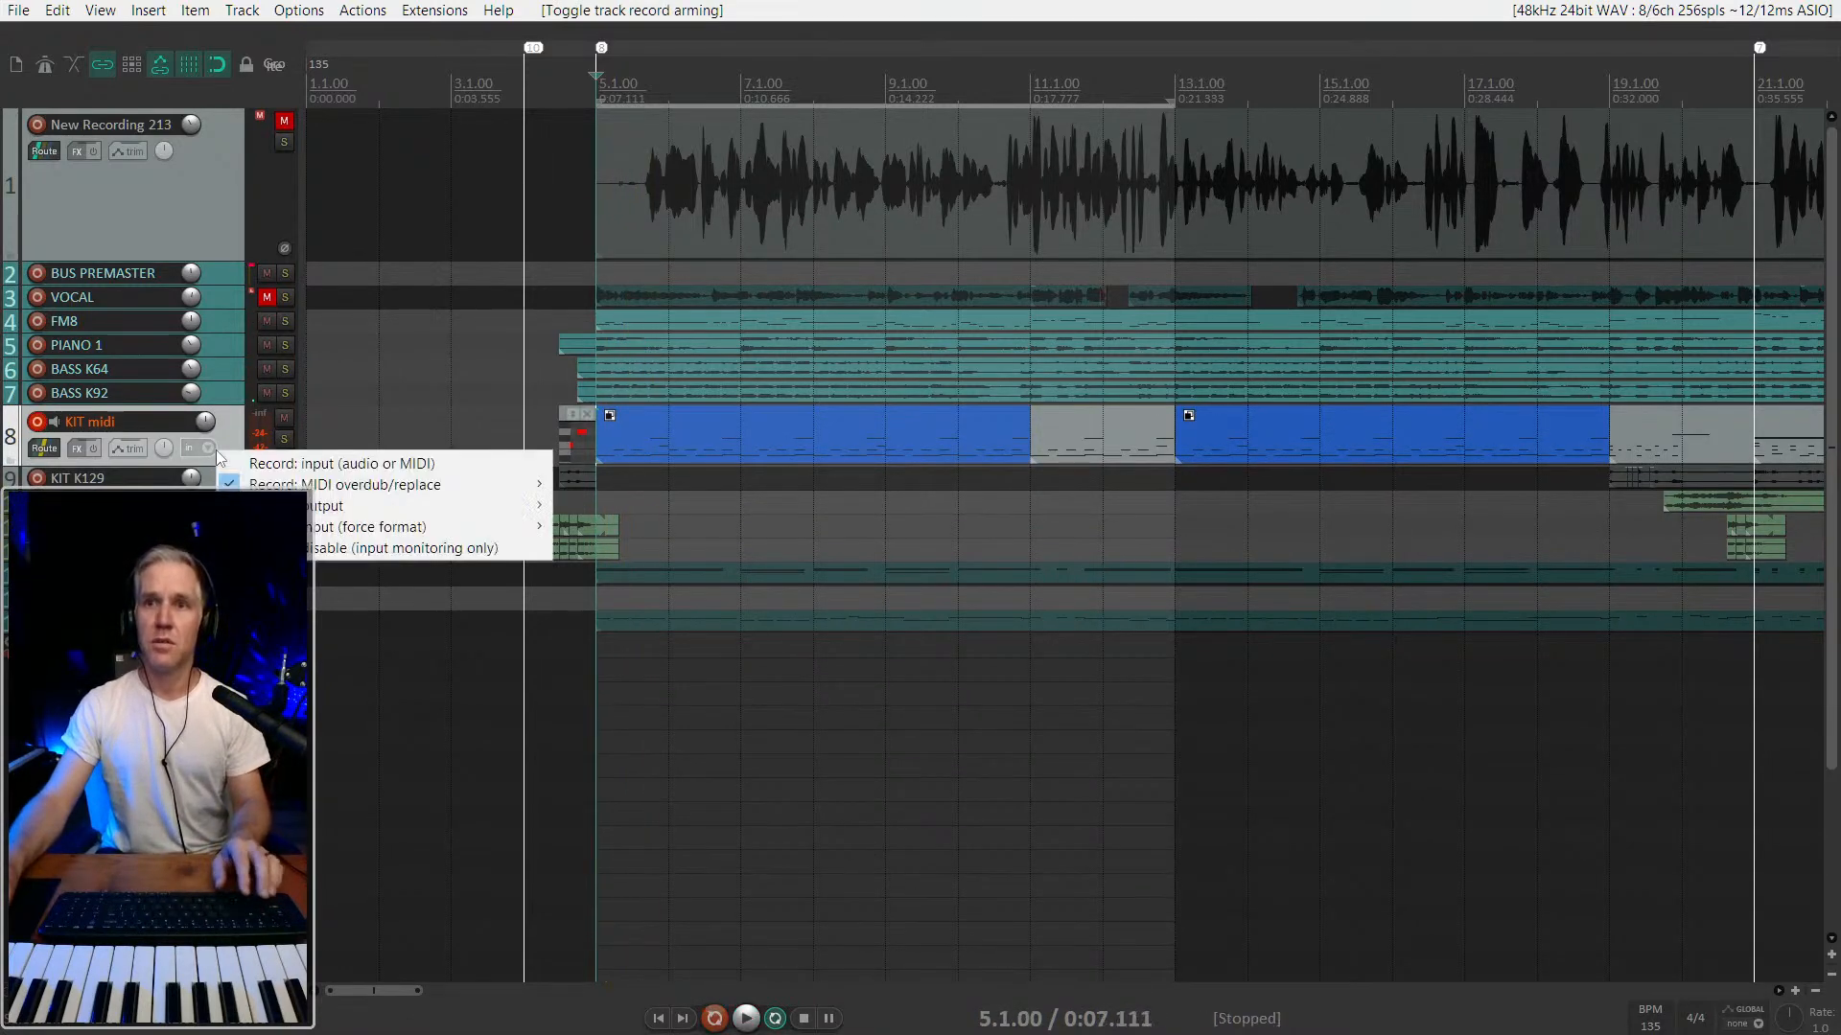
key("Escape")
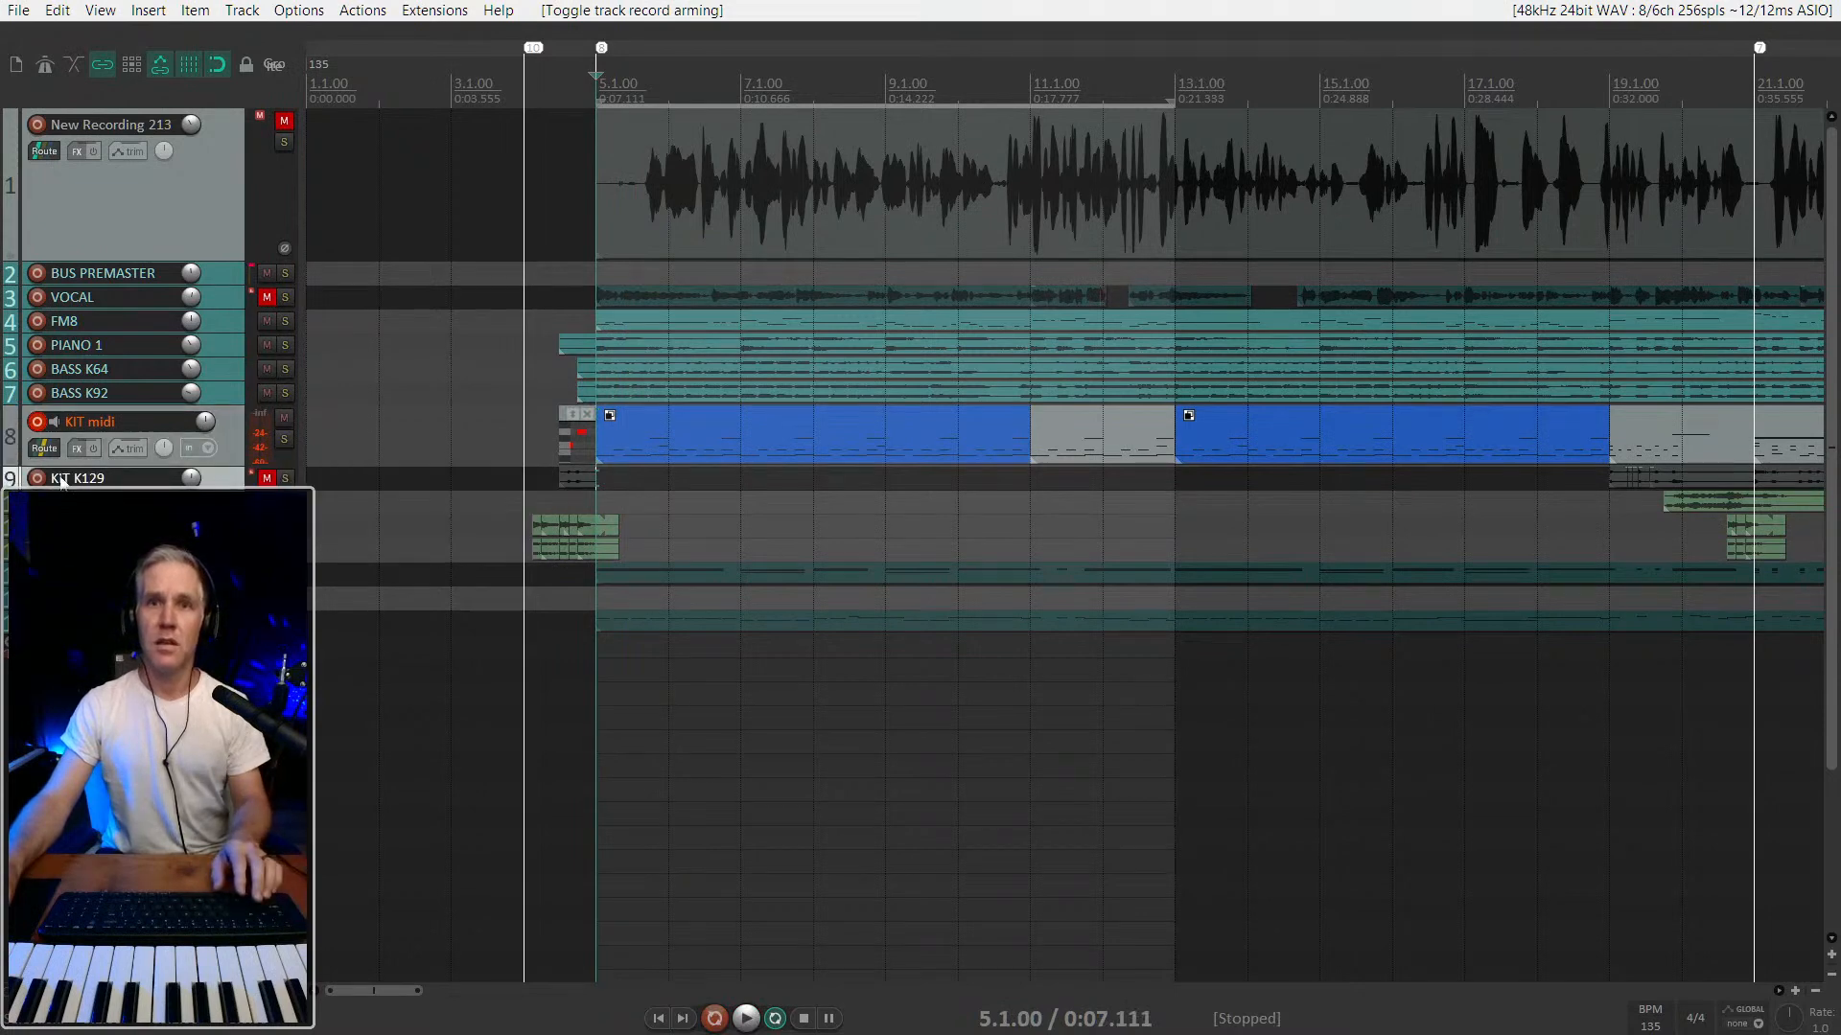
left_click(32, 484)
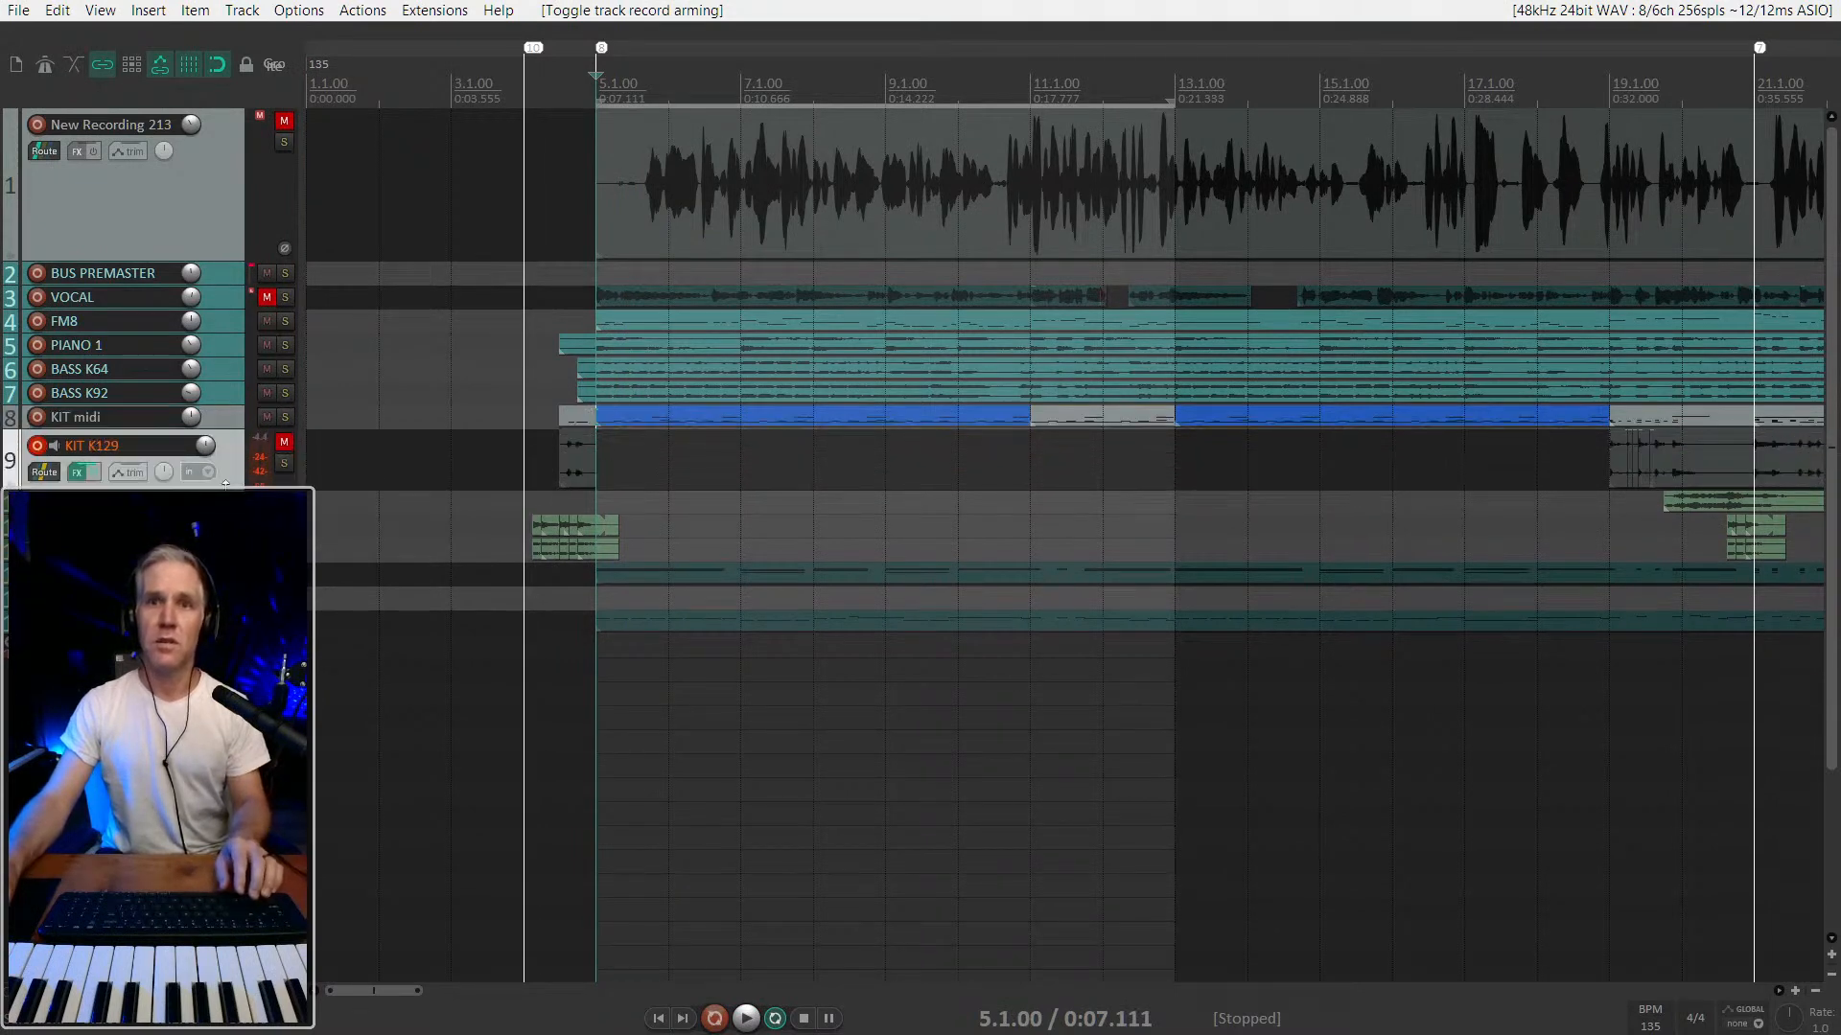
key("[")
scroll(530, 559, "up", 3)
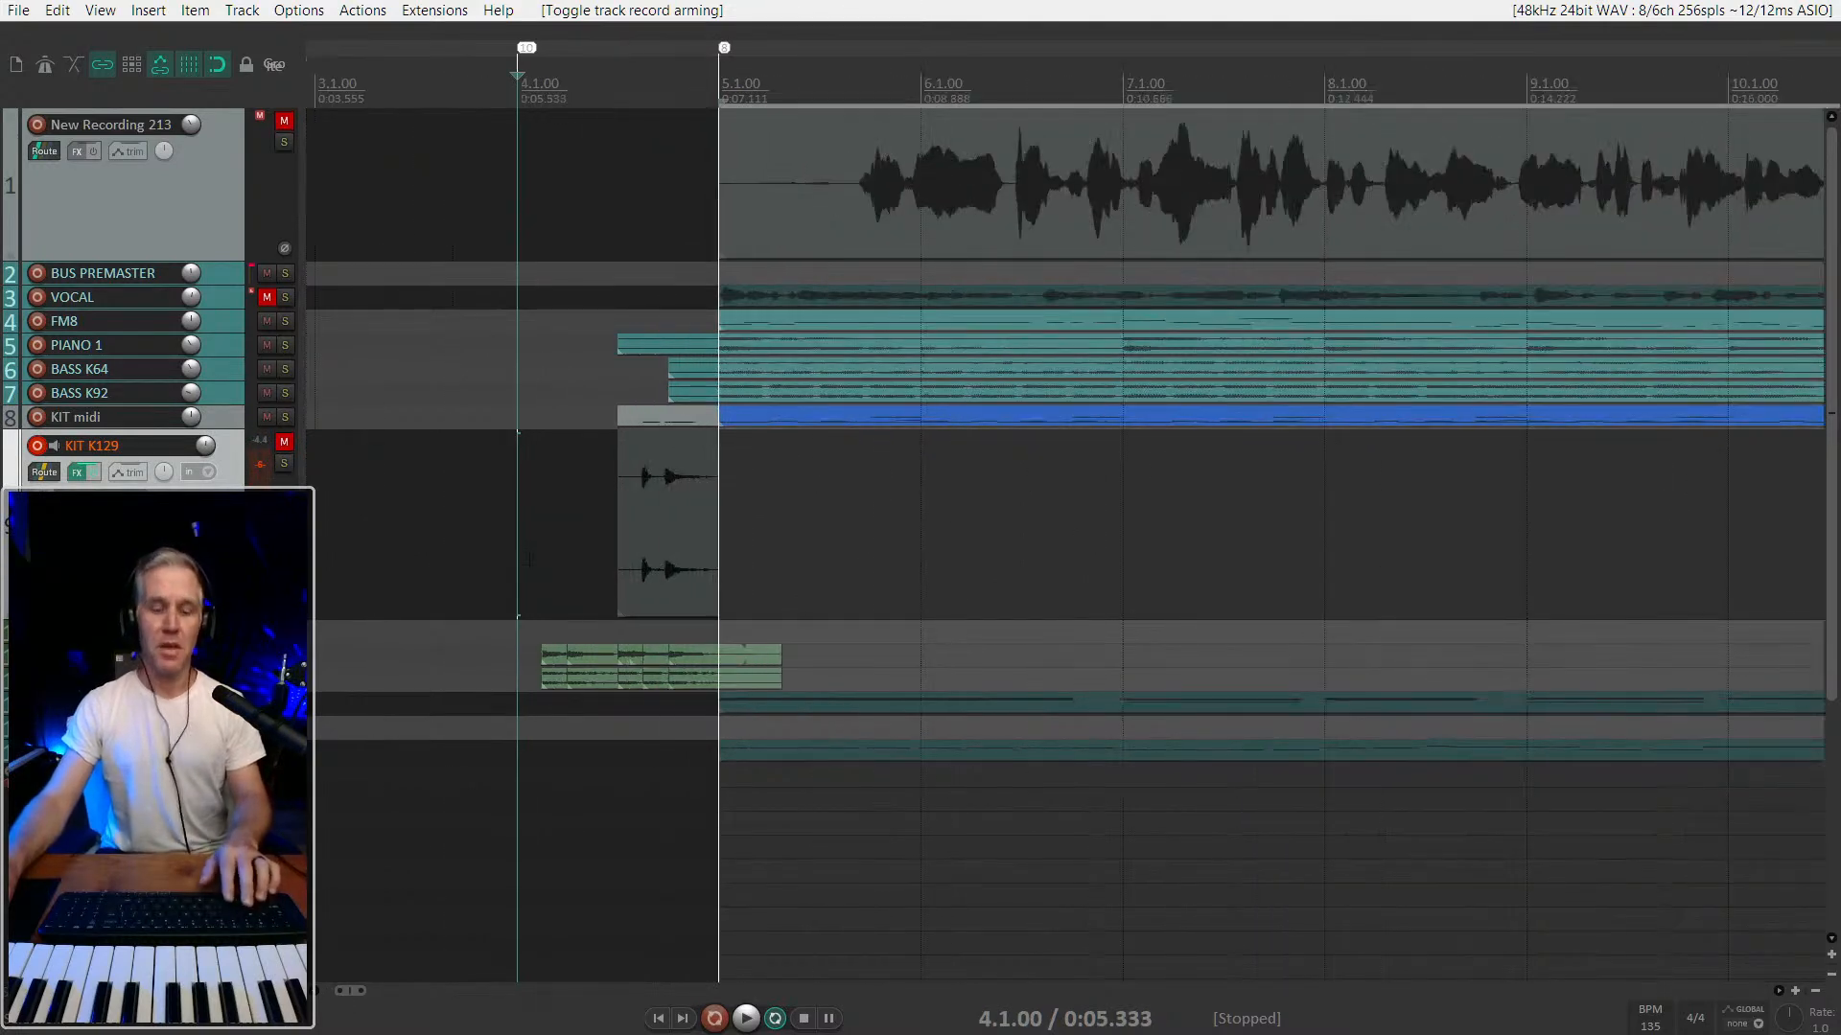
Record from bar 4 onto the armed KIT K129 track, capturing the drums across the bar 5–13 time selection, and stop.
key("ctrl+r")
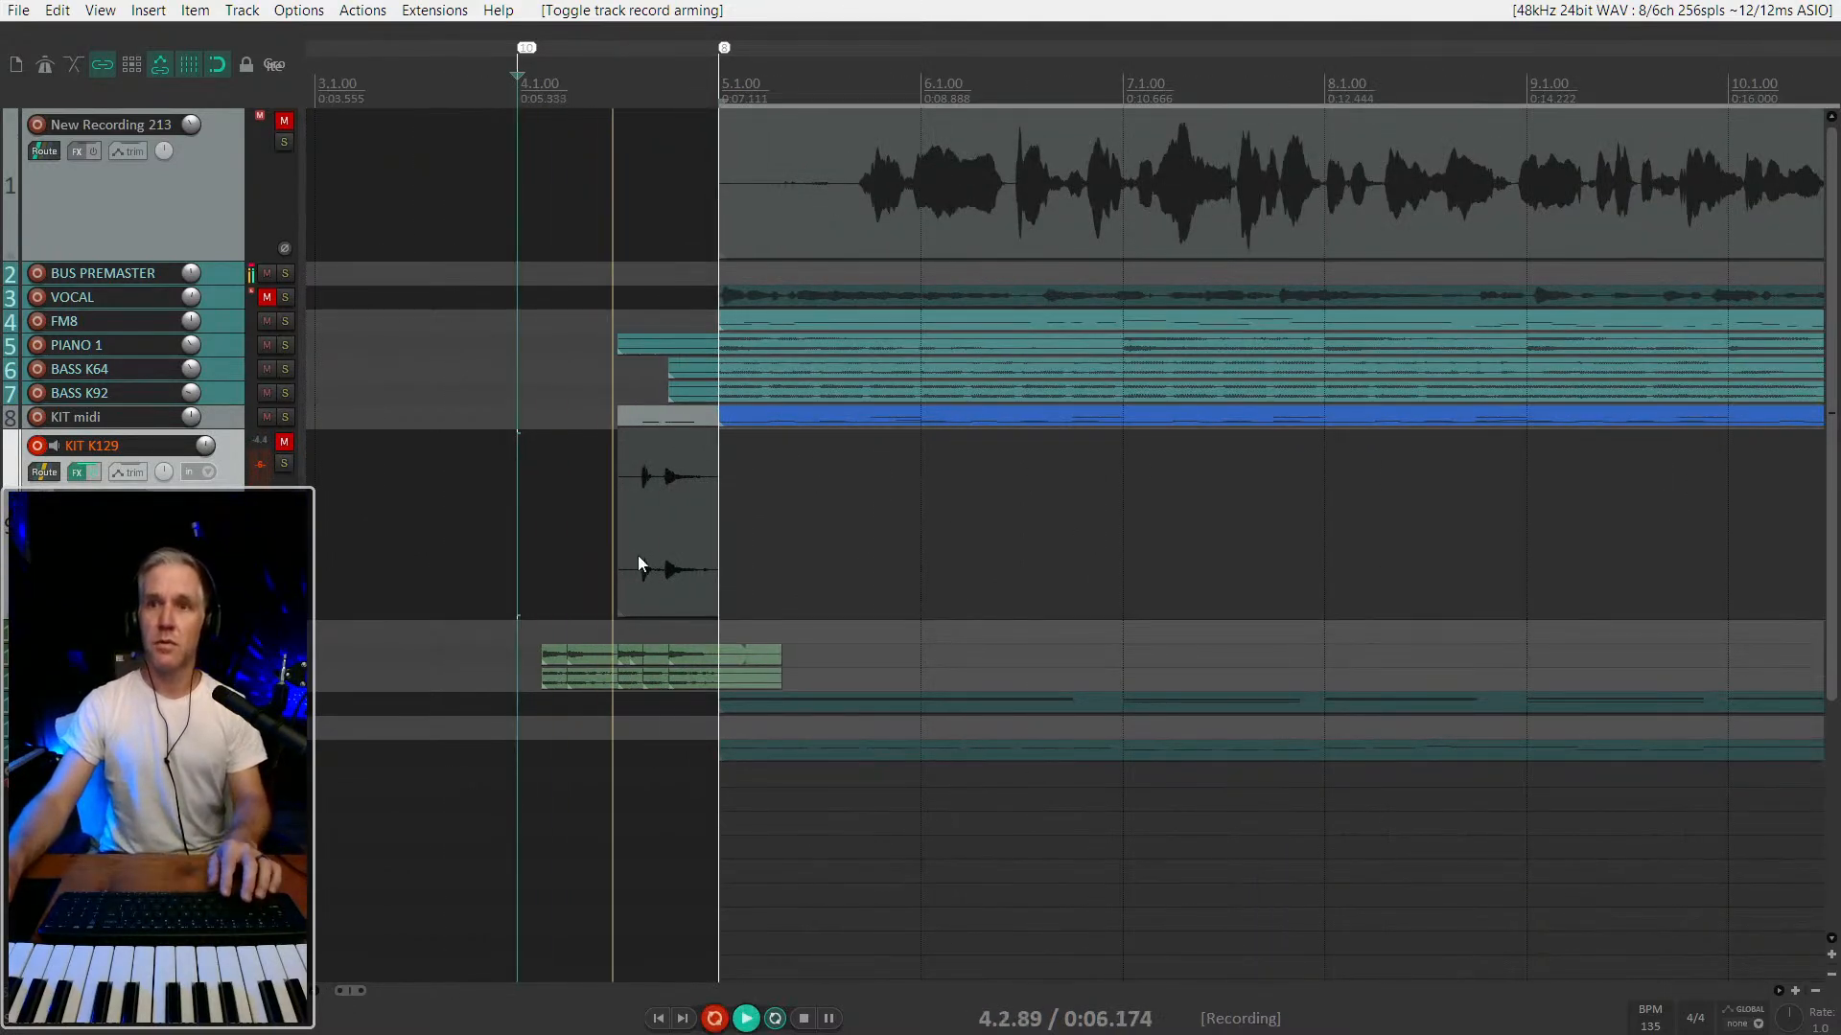
scroll(728, 561, "down", 2)
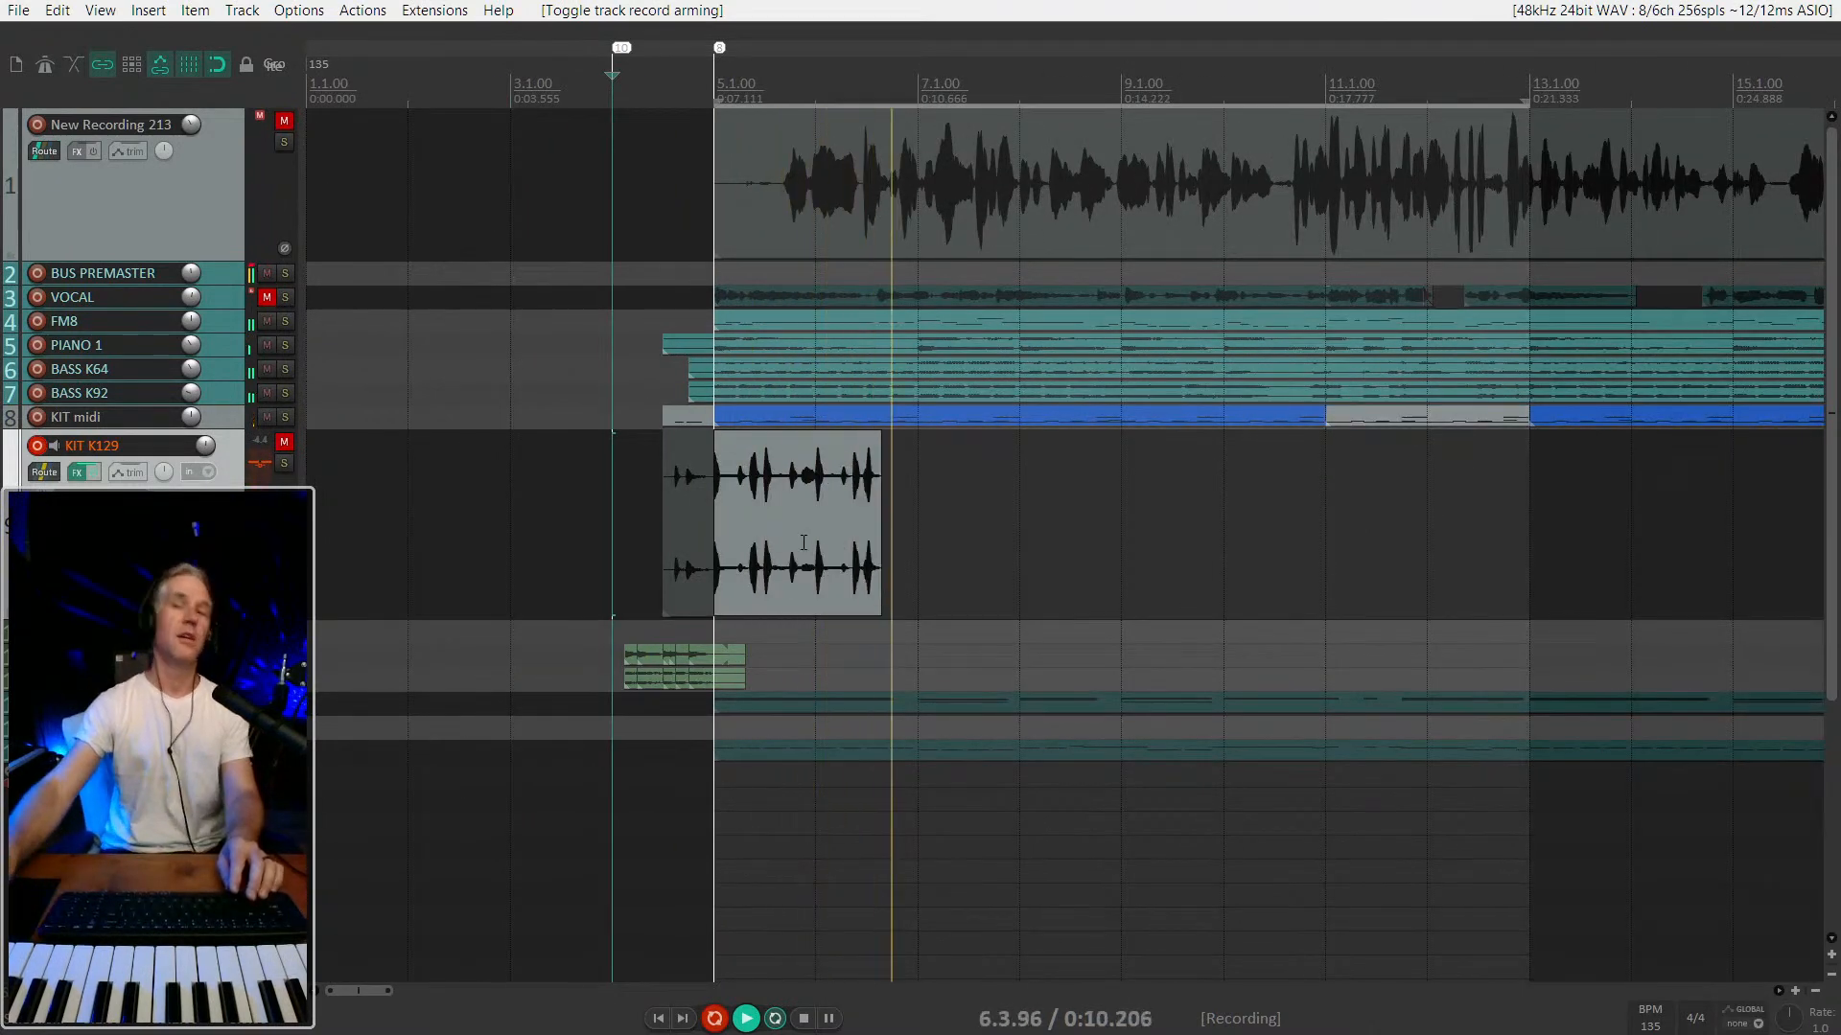
scroll(832, 645, "up", 3)
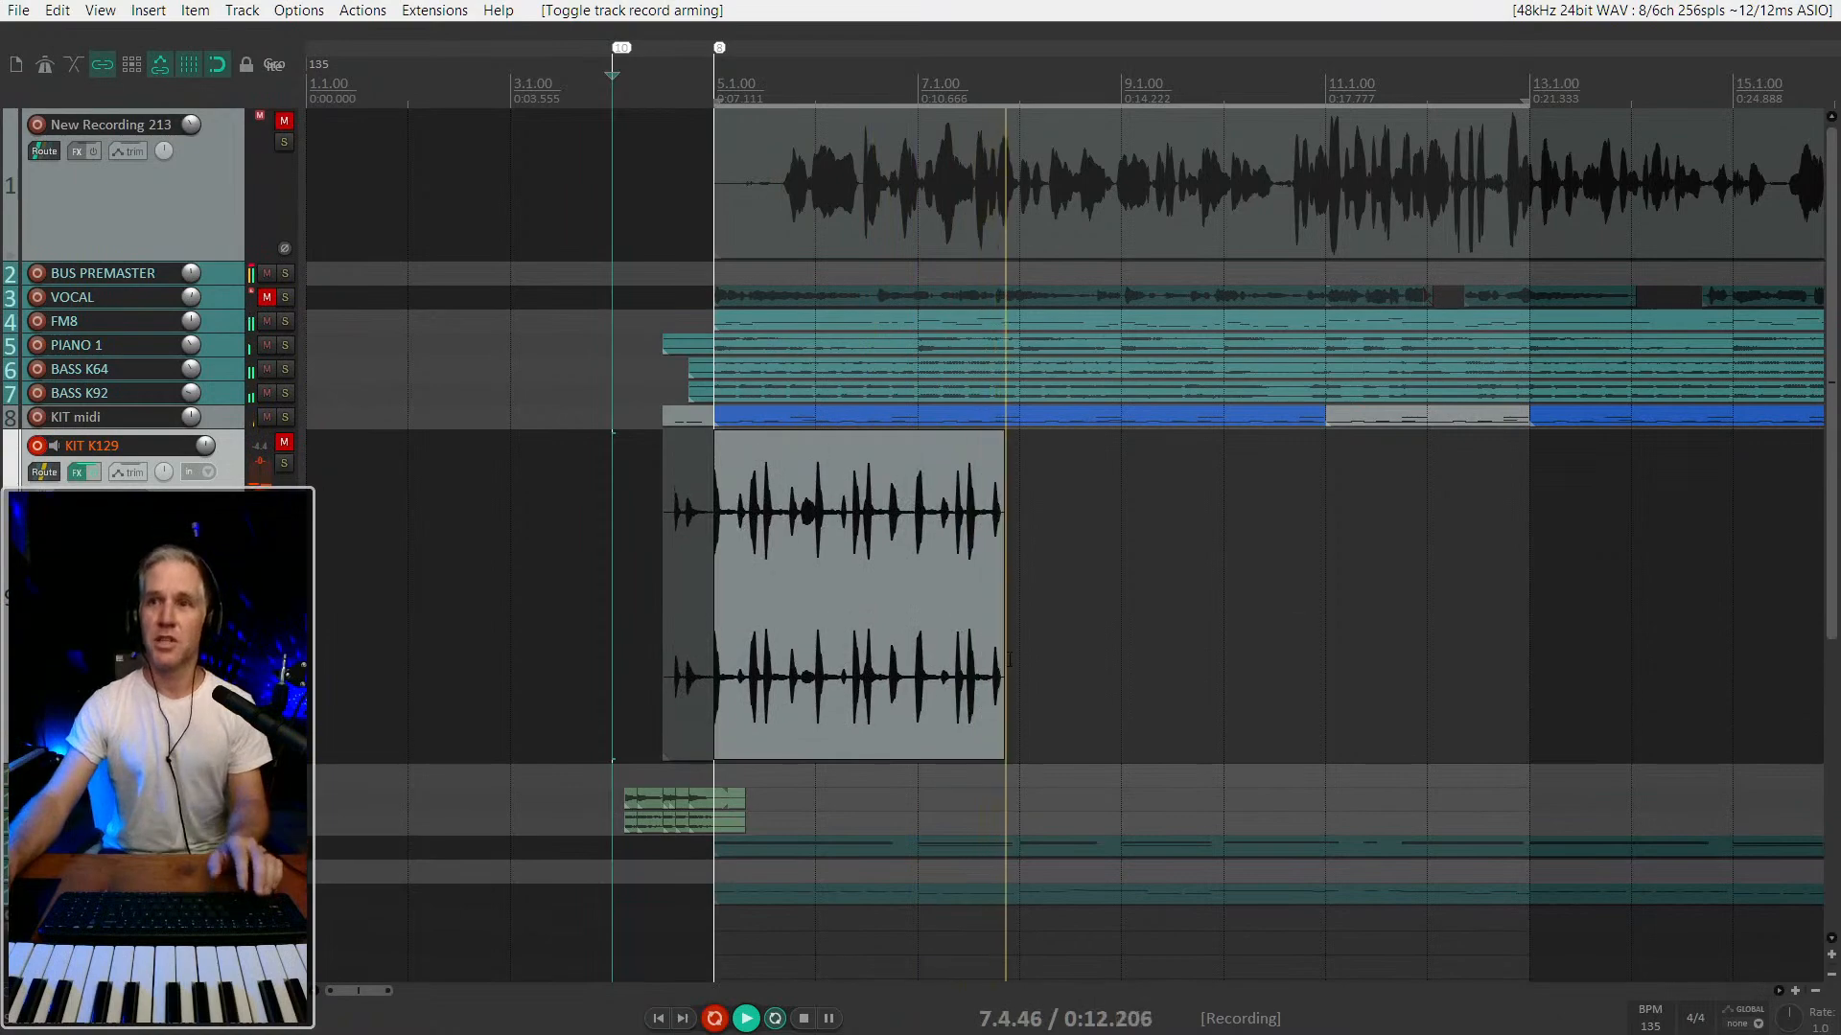
scroll(1007, 659, "up", 2)
scroll(1007, 658, "down", 1)
scroll(1007, 658, "down", 3)
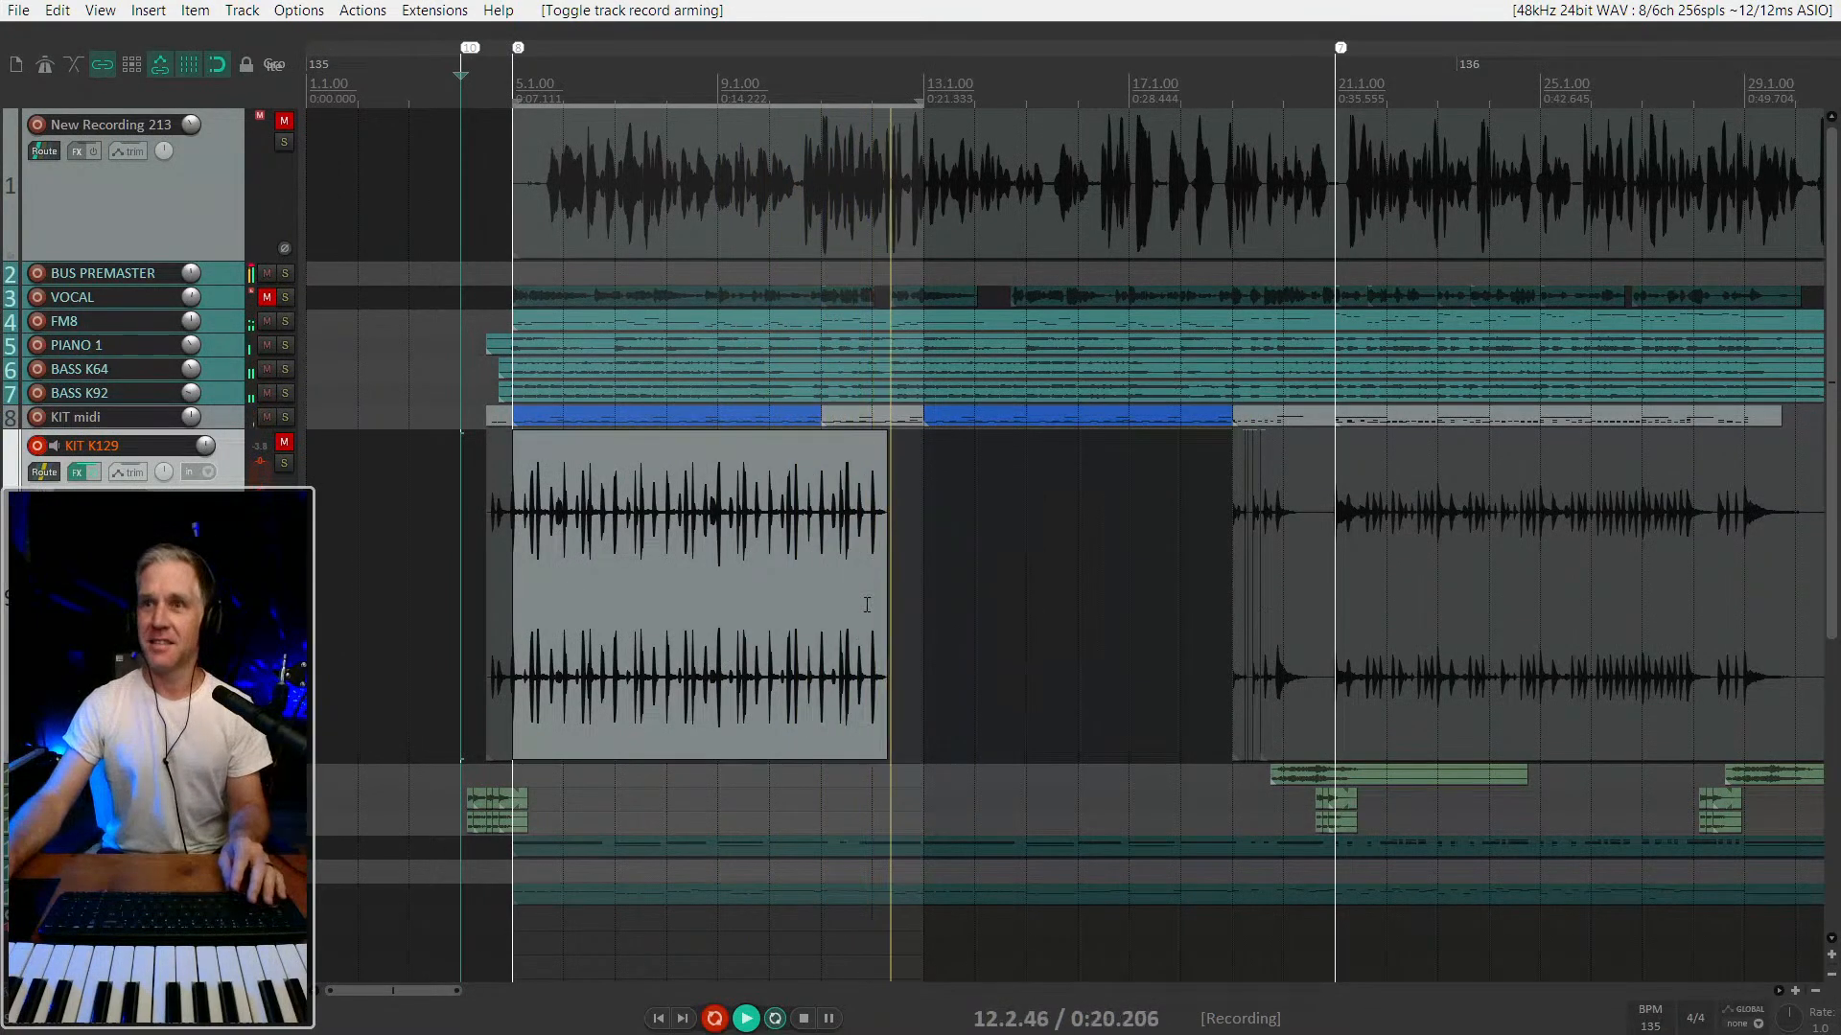
key("space")
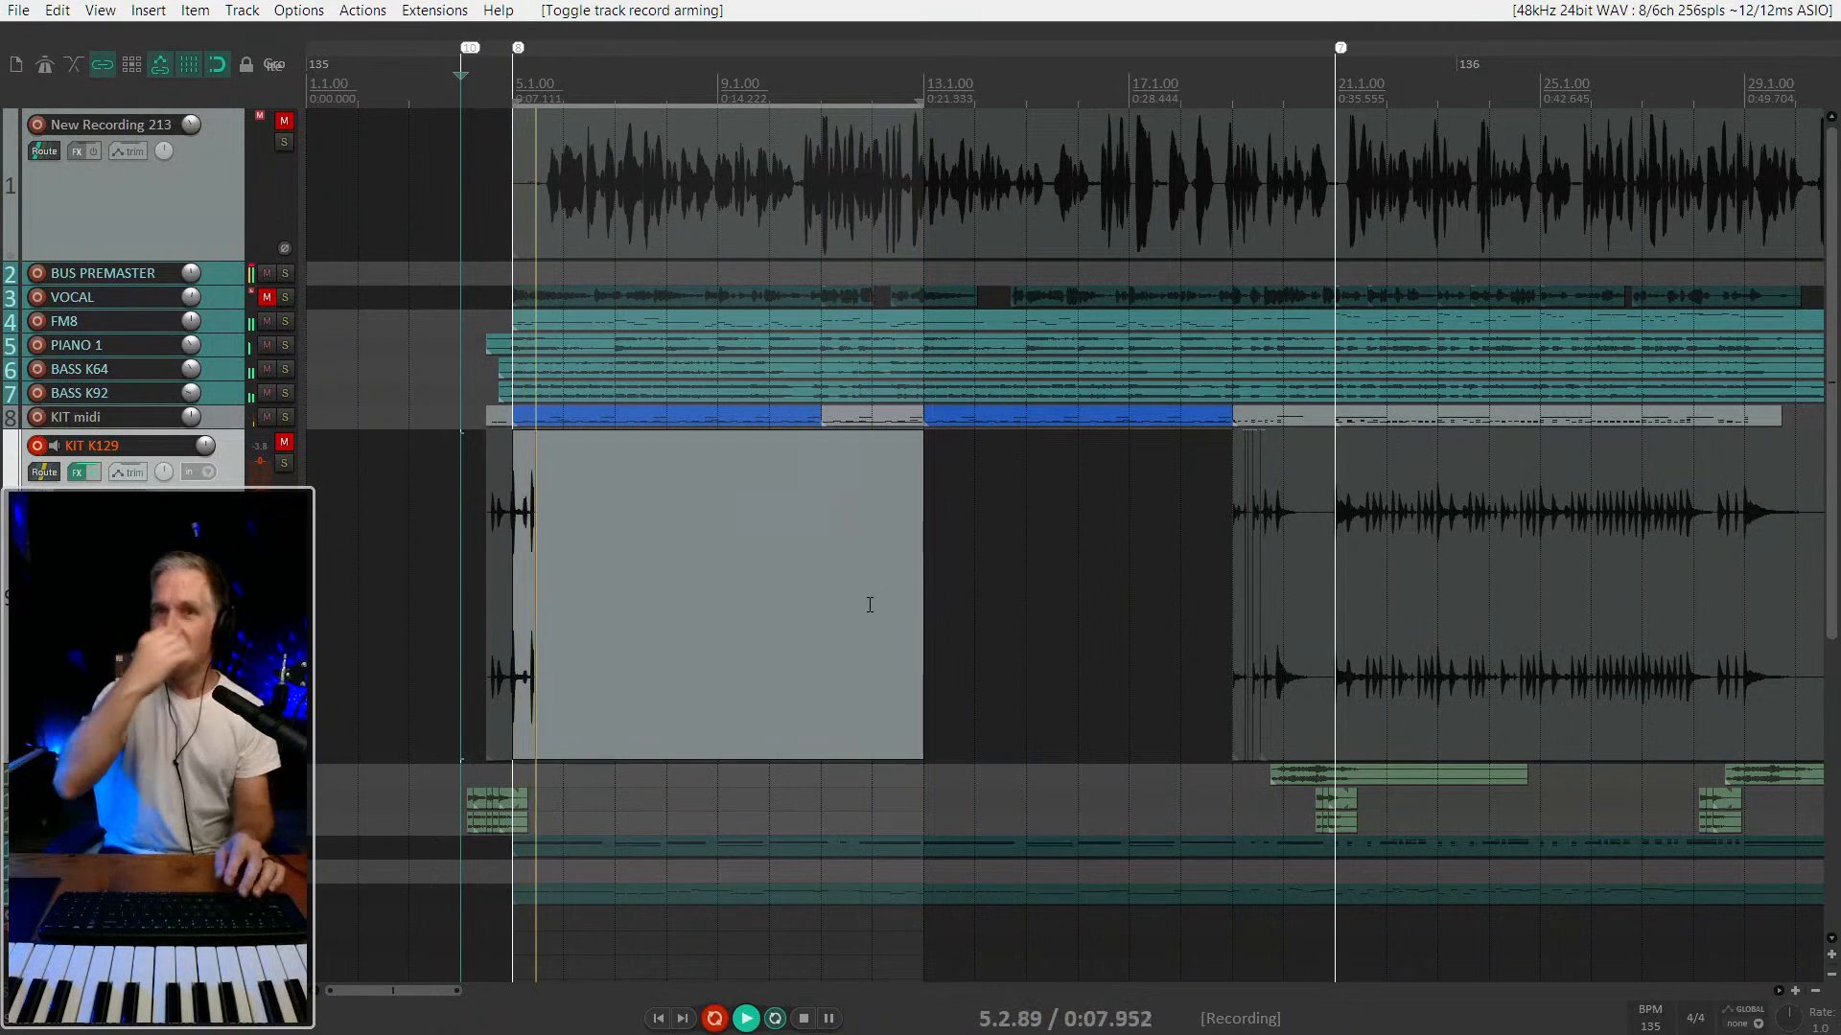
key("ctrl+z")
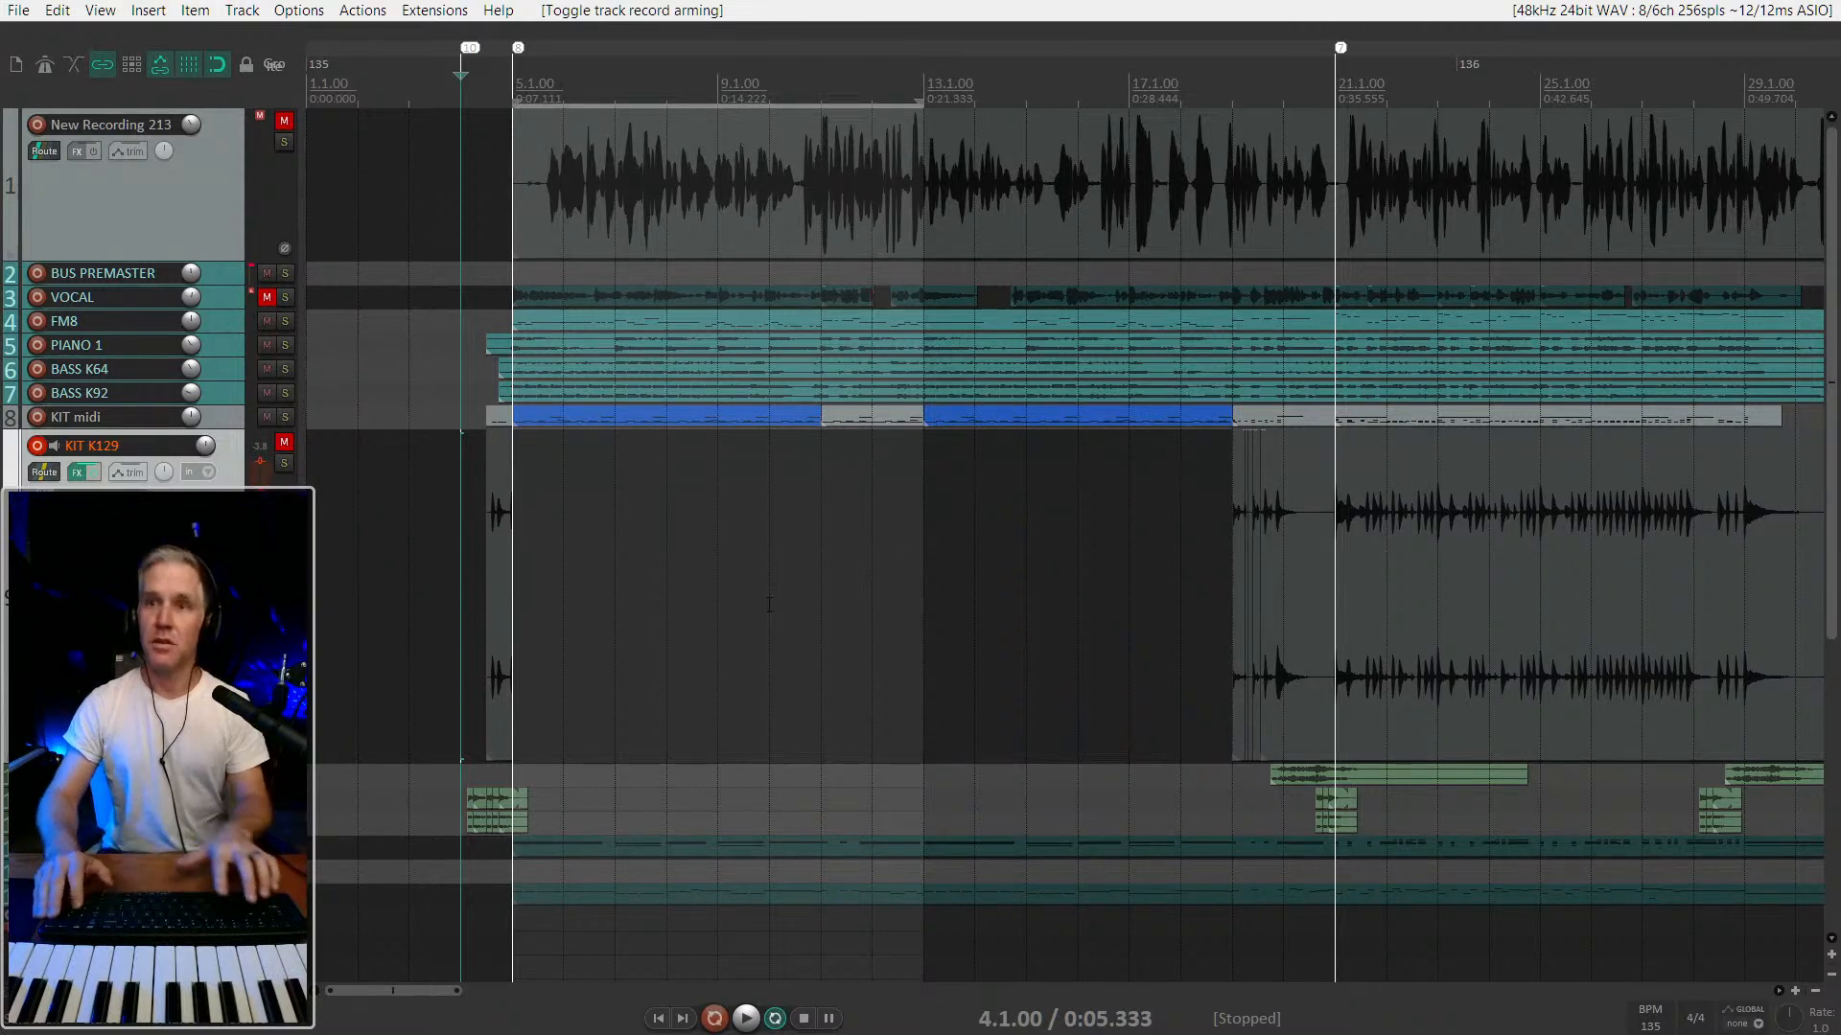
Switch the new KIT K129 recording to its previous take and copy six bars of it into bars 13–19.
key("shift+t")
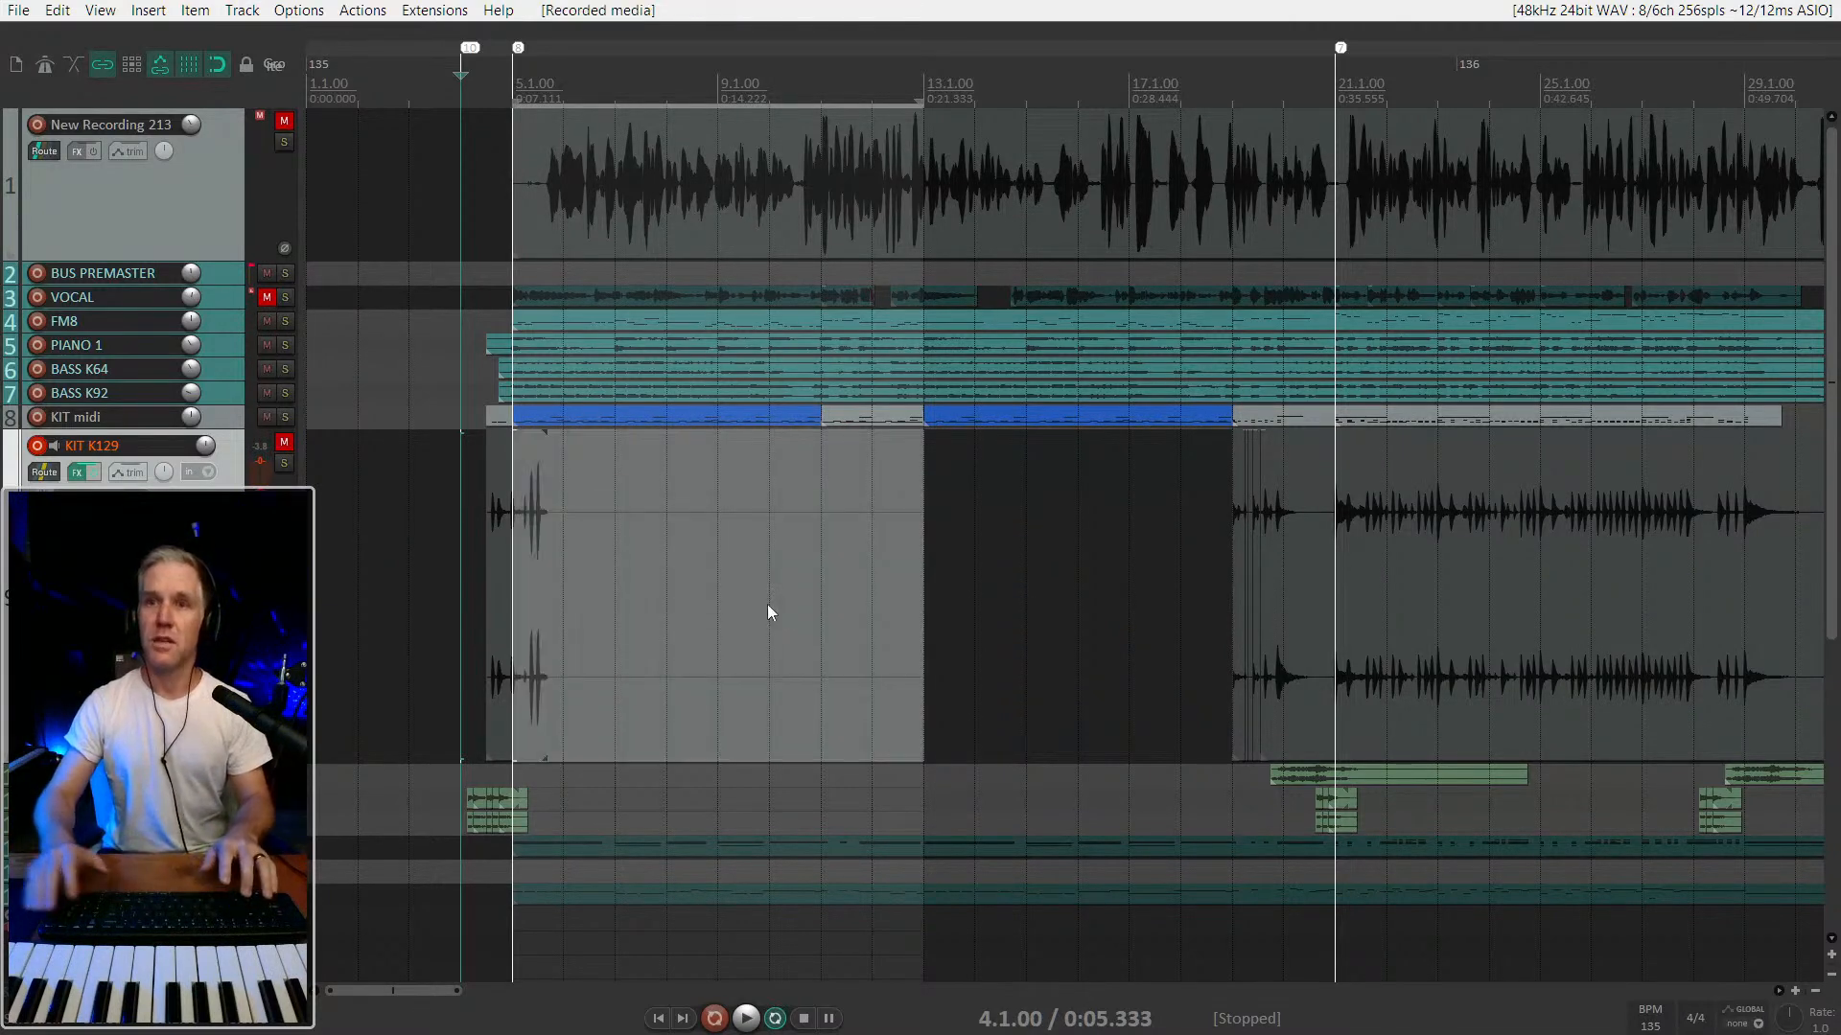
left_click(769, 606)
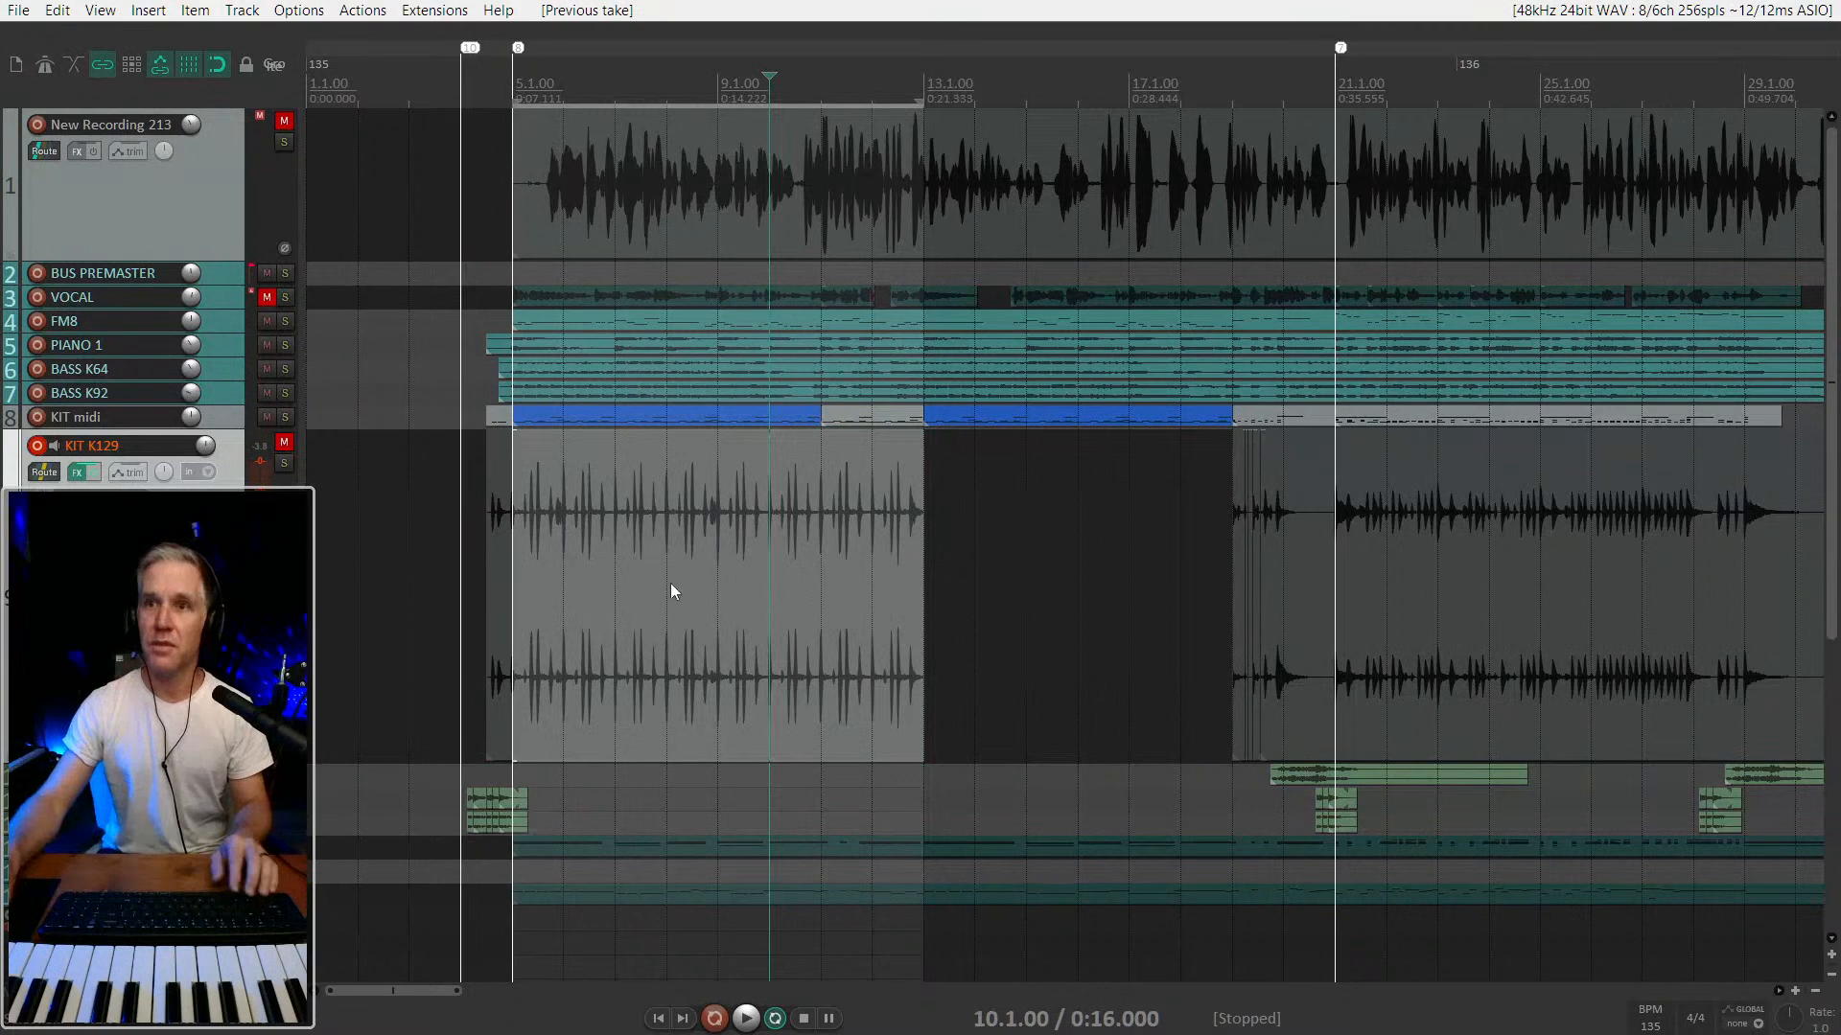
mouse_move(825, 598)
left_mouse_down()
mouse_move(522, 603)
mouse_move(1069, 596)
mouse_move(1021, 595)
left_mouse_up()
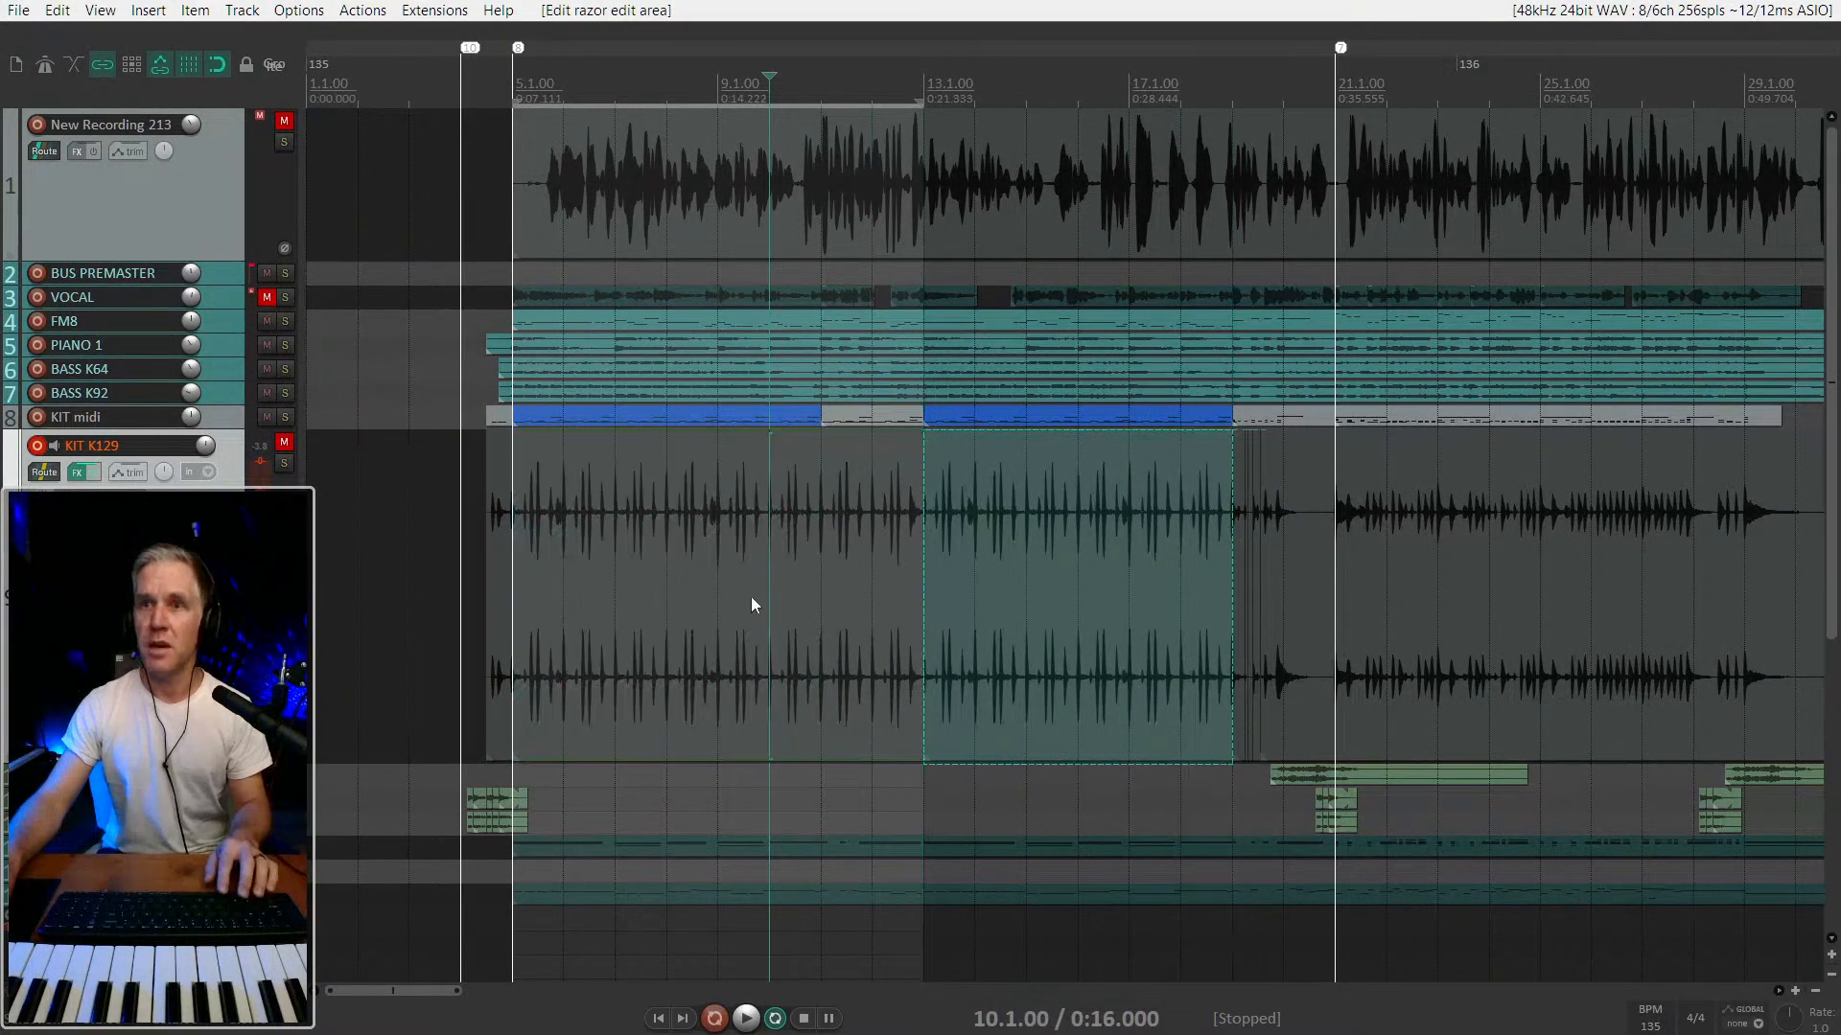
left_click(521, 610)
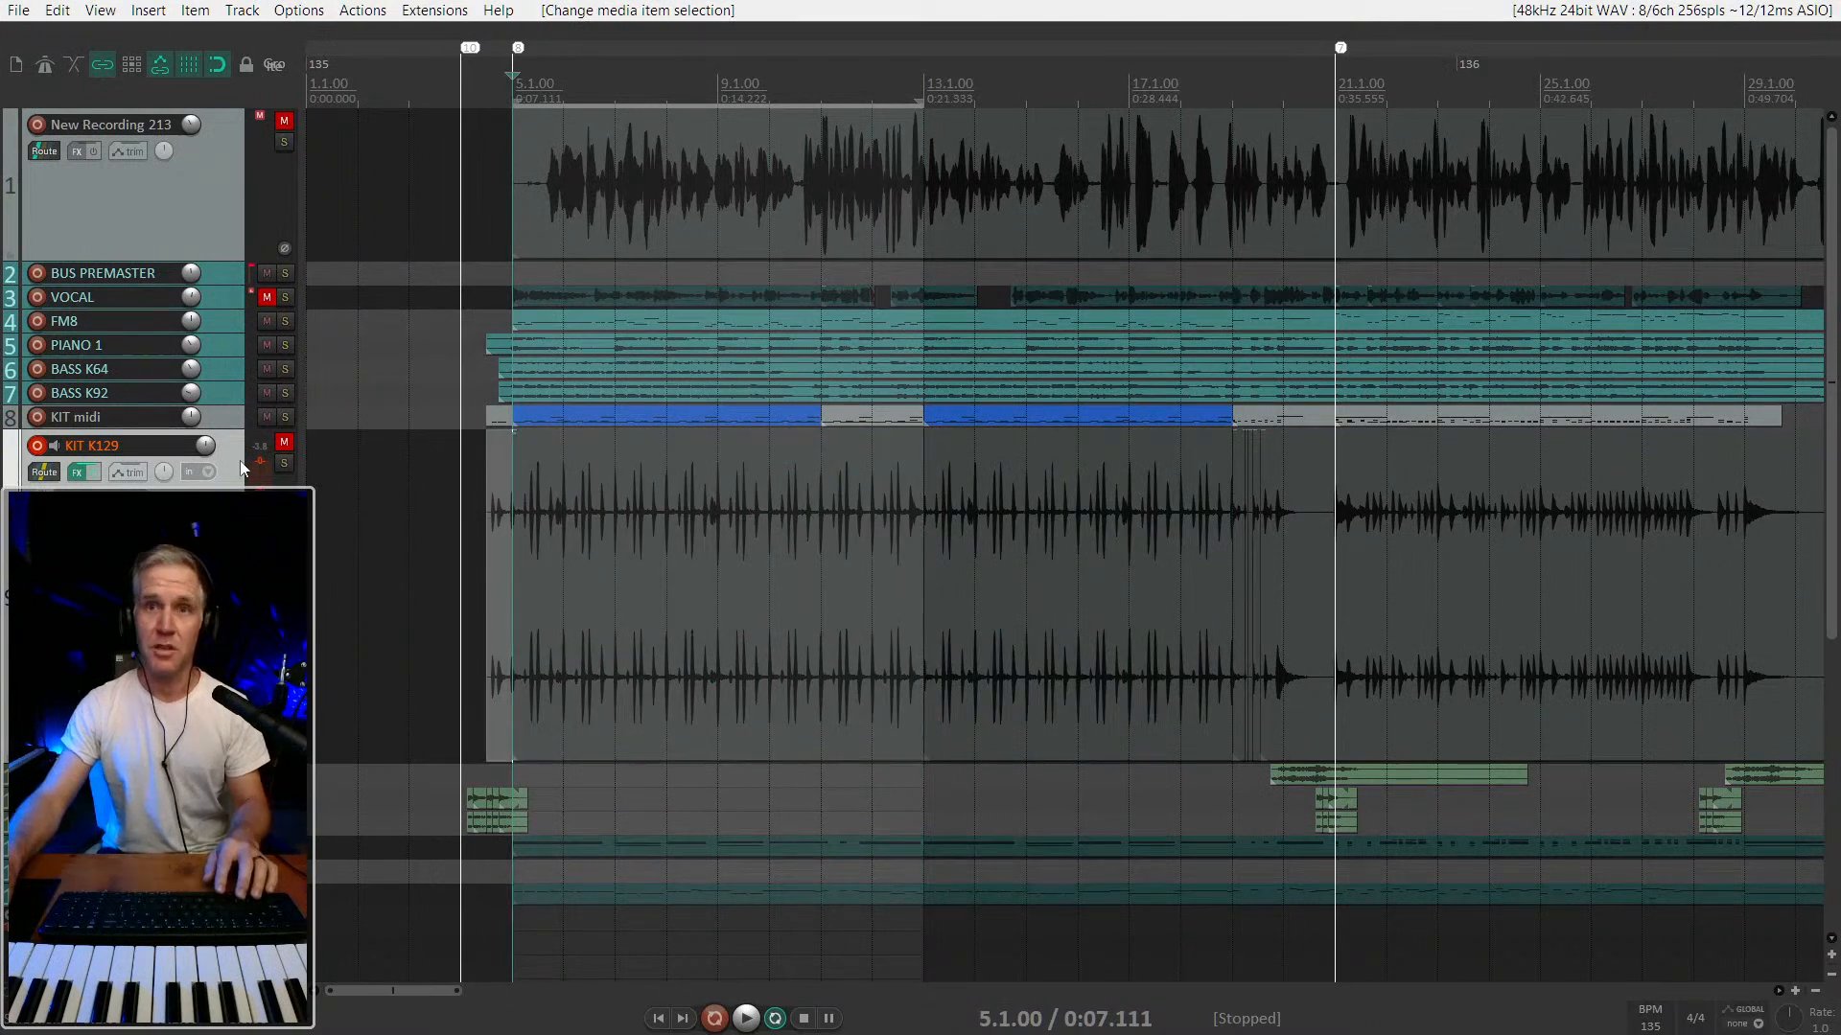
Mute the KIT midi track and unmute the KIT K129 track with its recorded drum items selected.
left_click(233, 419)
left_click(267, 416)
left_click(268, 417)
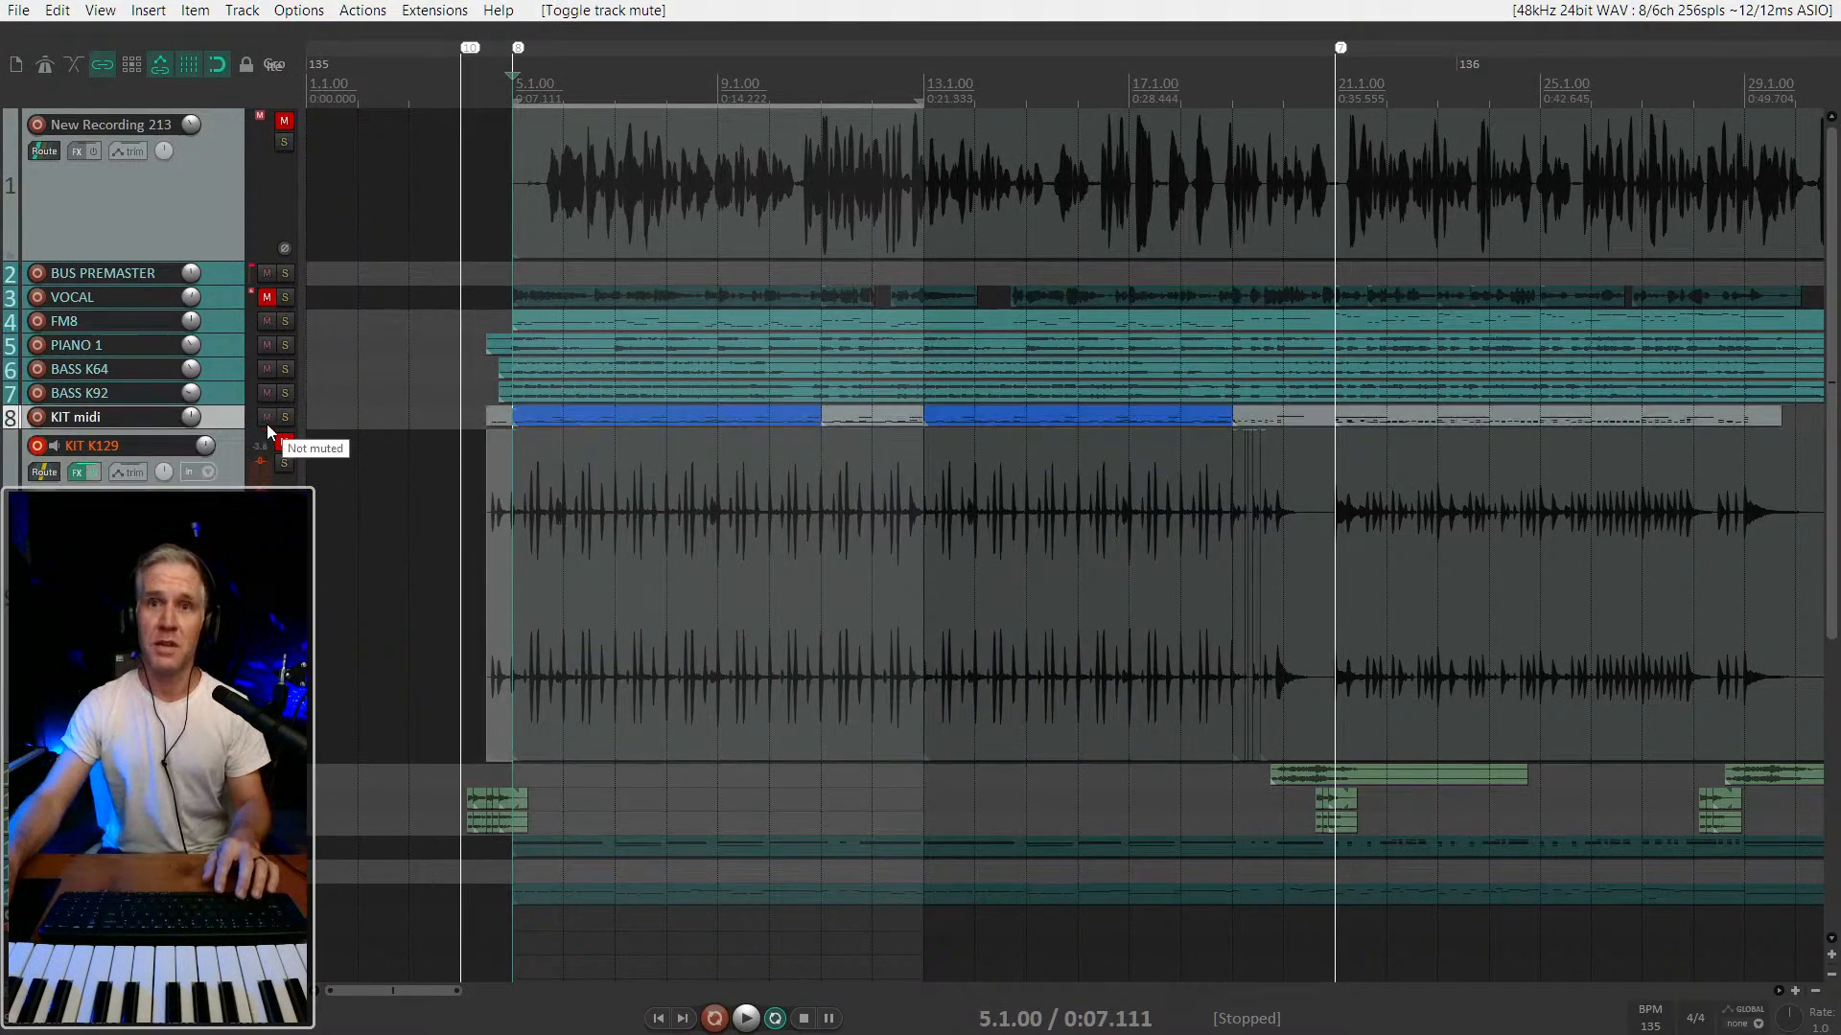
left_click(267, 419)
left_click_drag(913, 579, 1224, 575)
scroll(1225, 573, "down", 3)
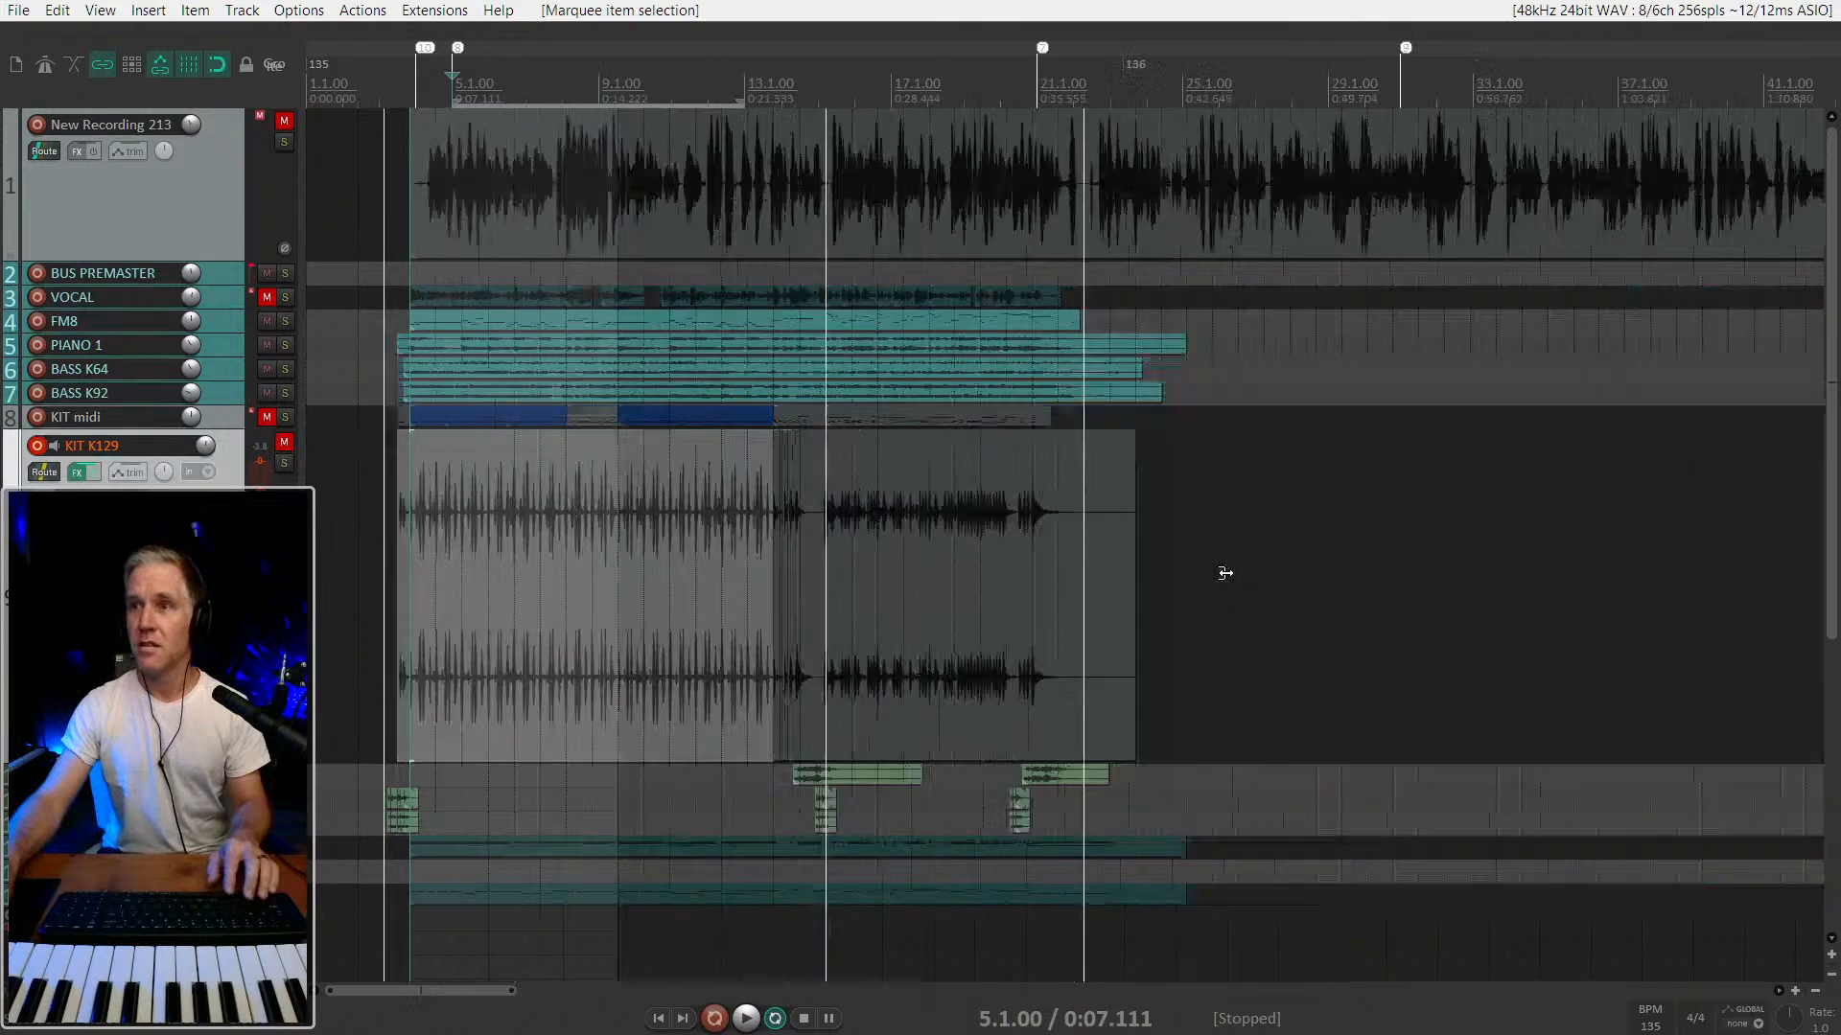
left_click(283, 442)
scroll(490, 560, "up", 3)
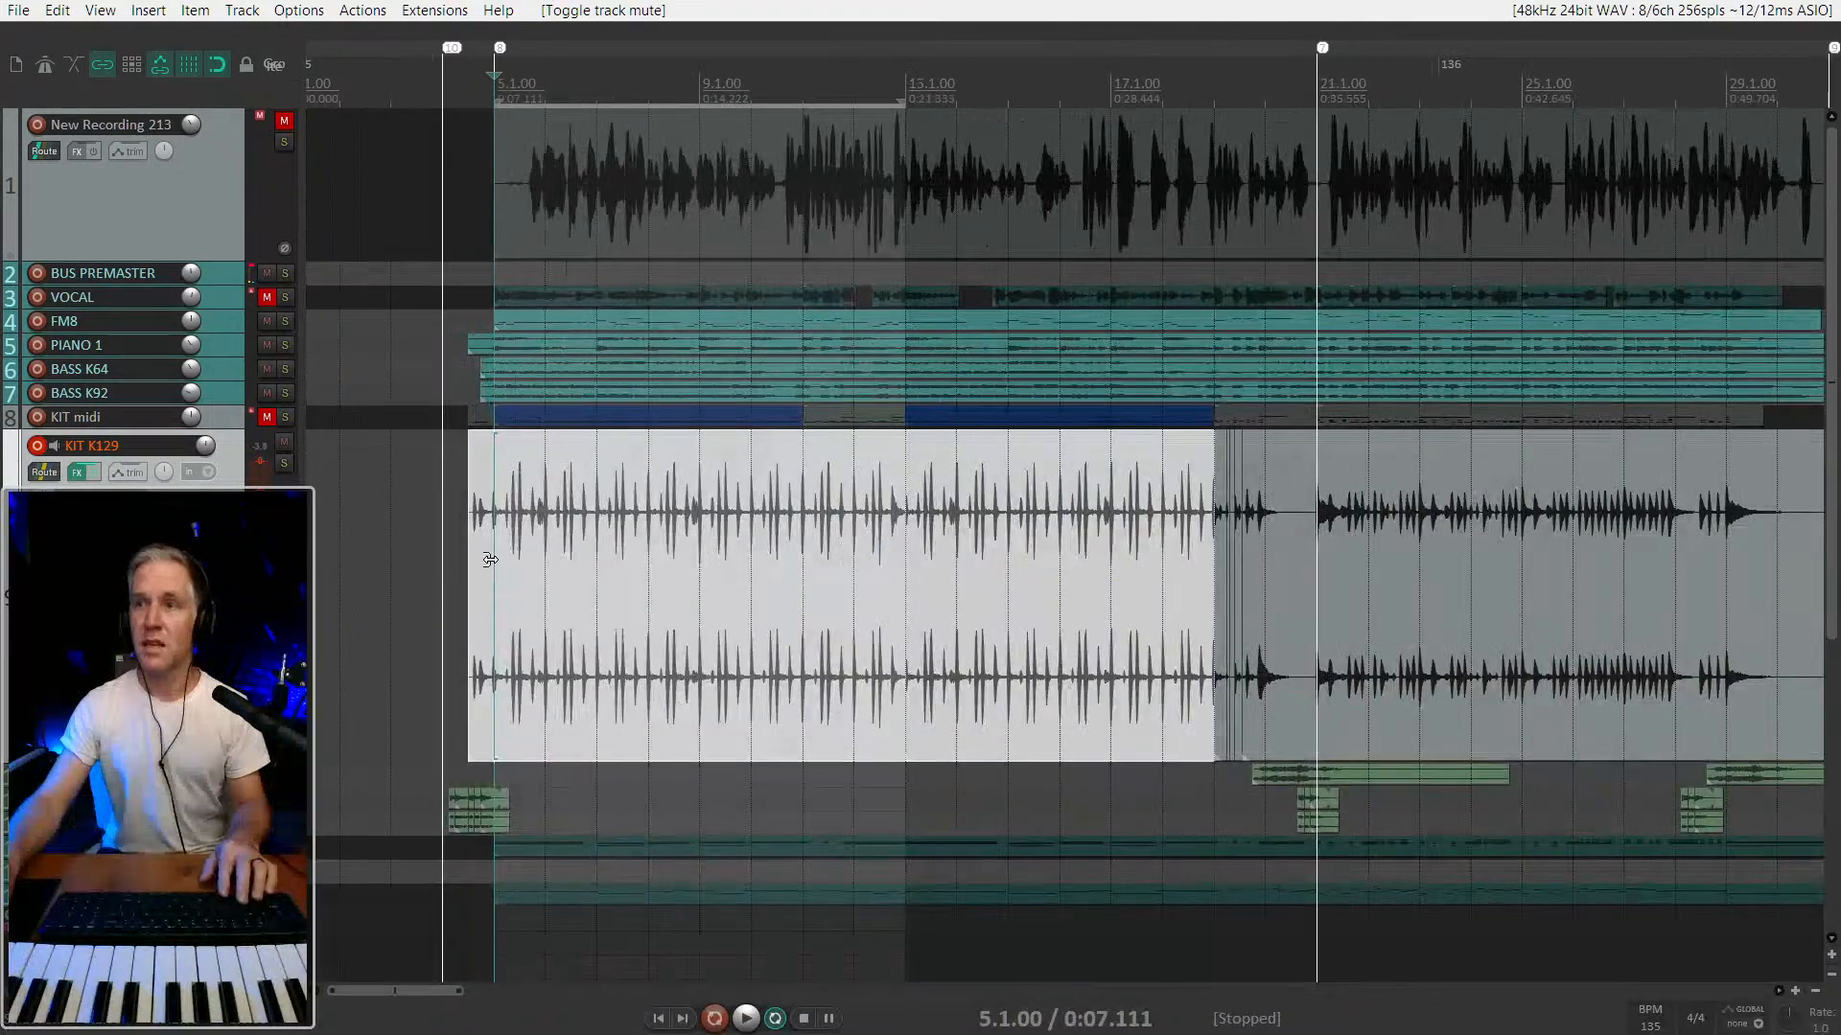
Play the mix with the KIT K129 drums from the pickup before bar 5.
left_click(476, 557)
key("space")
scroll(475, 579, "up", 3)
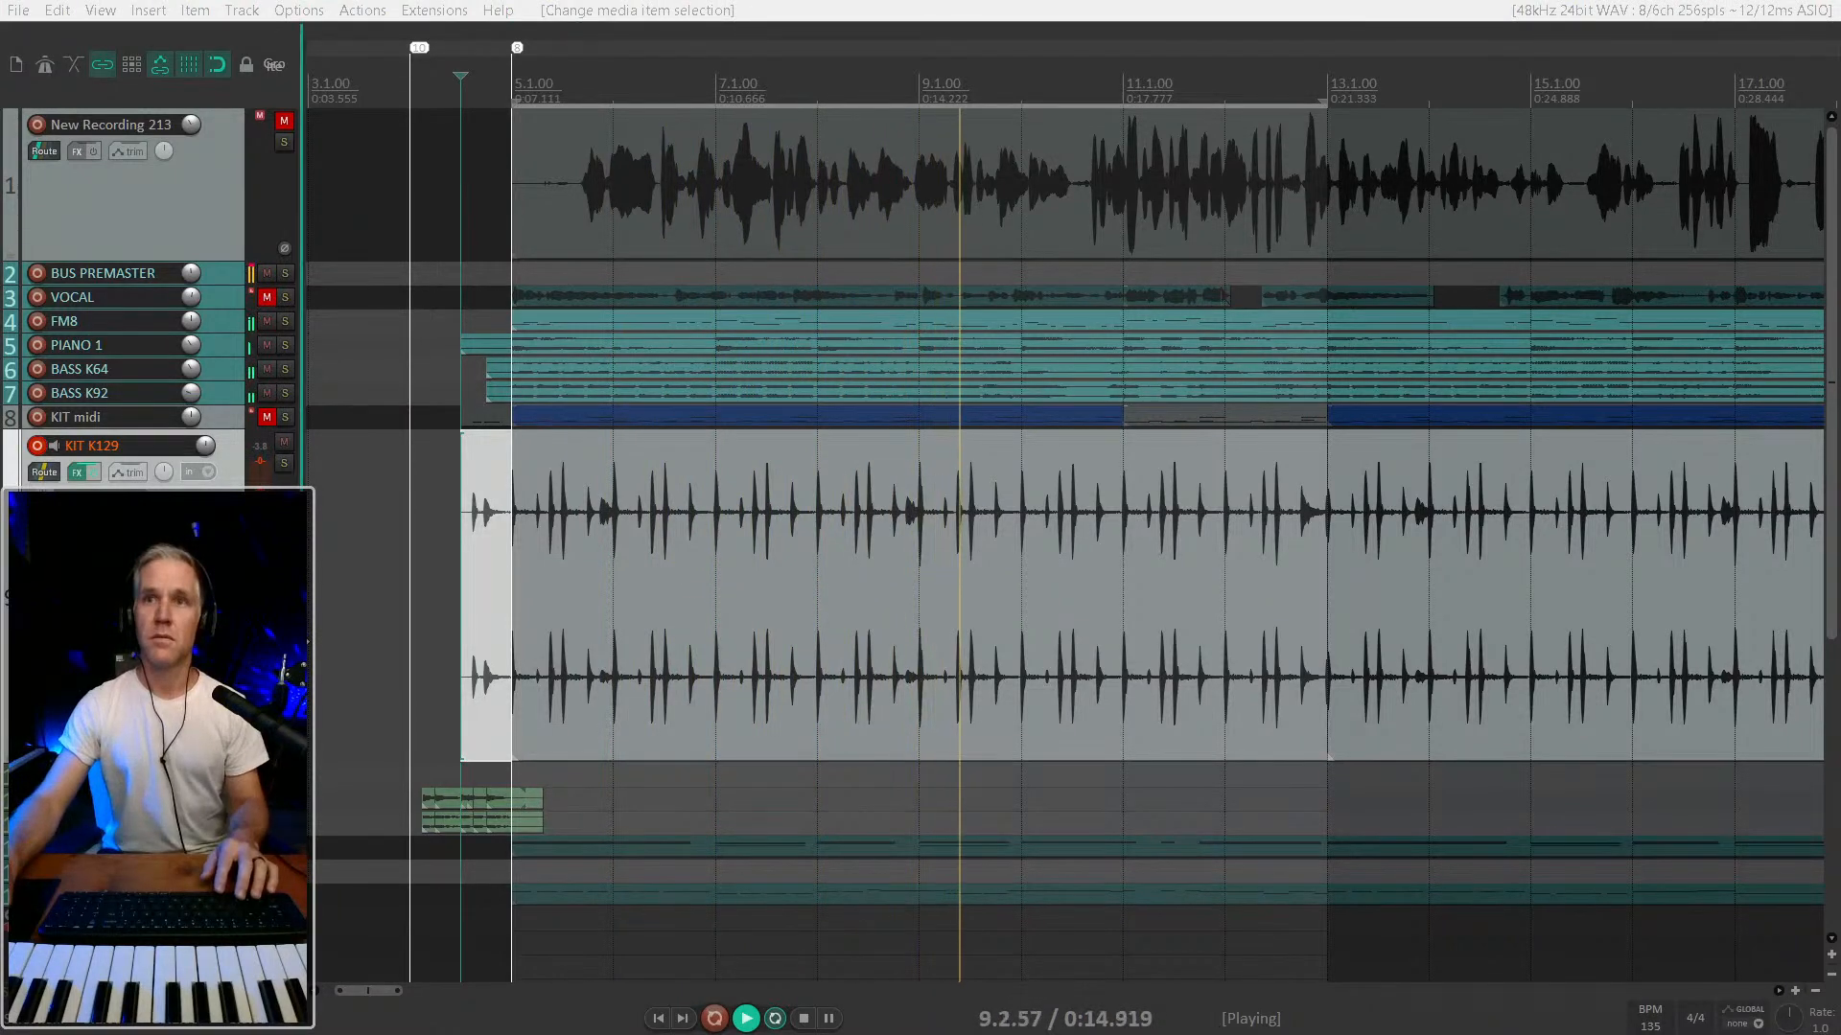
Delete the New Recording 213 track from the project.
left_click(205, 203)
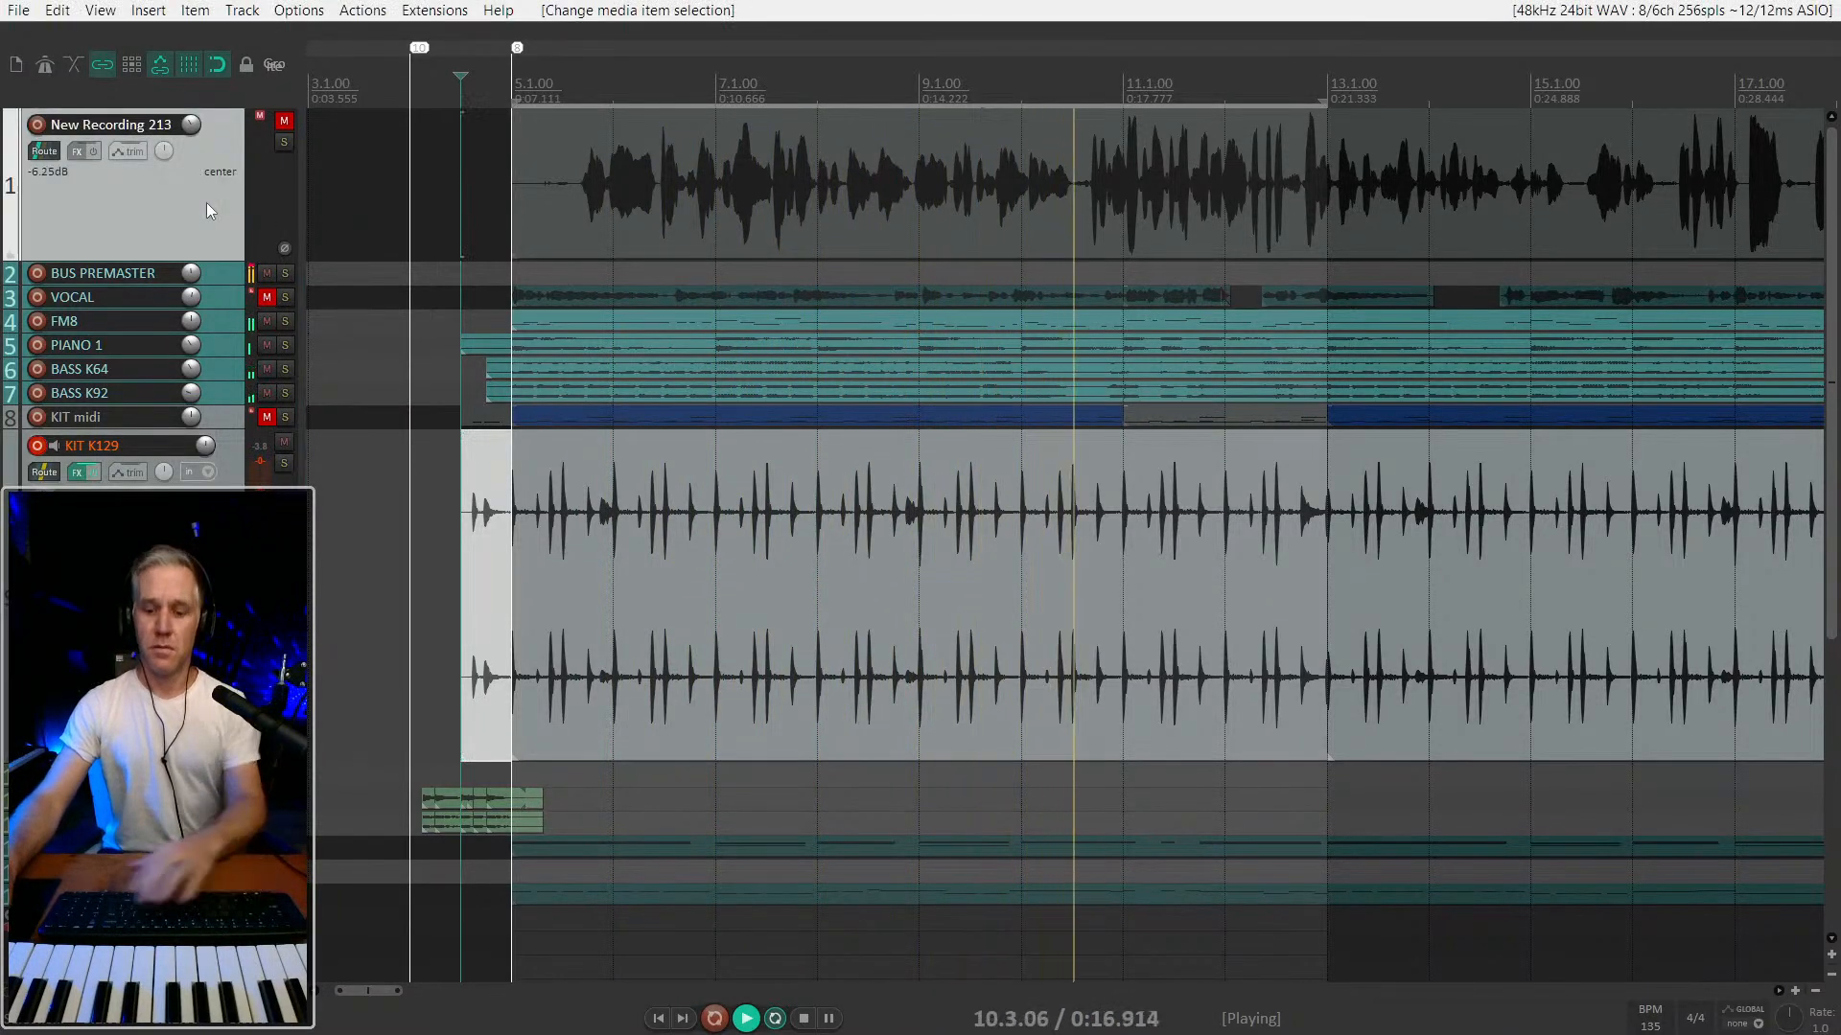
key("Delete")
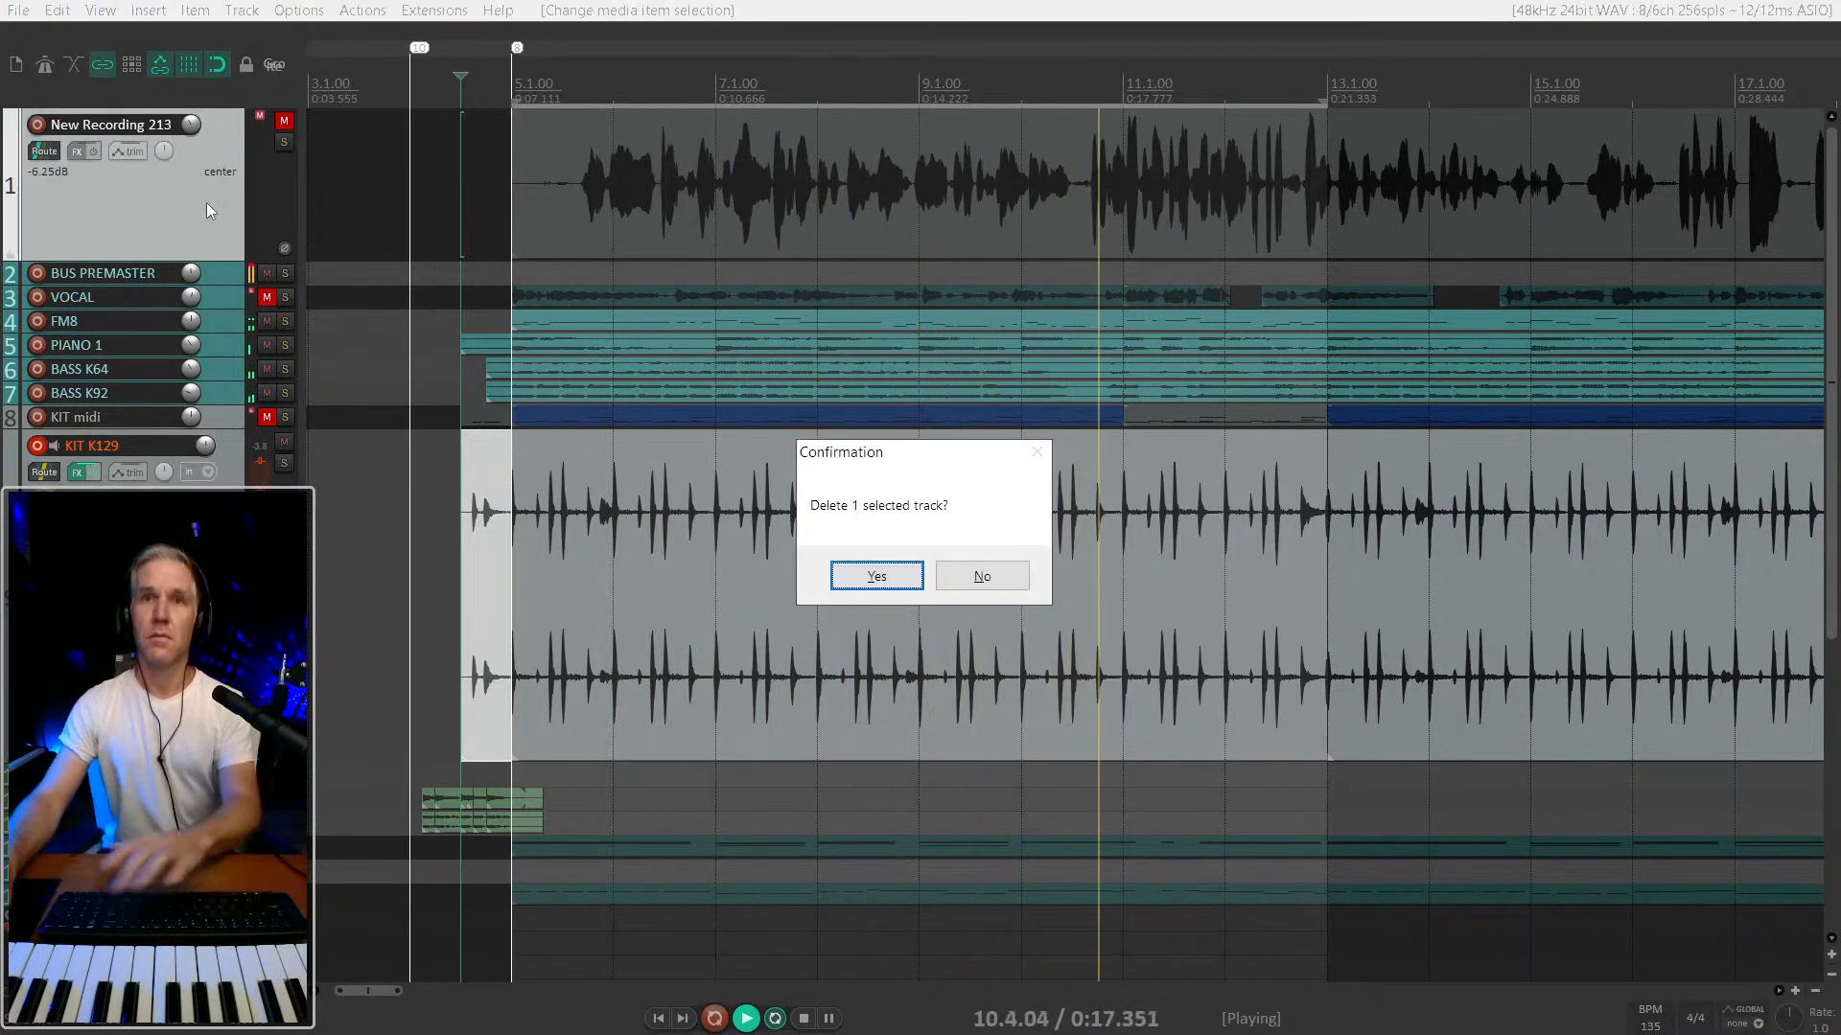
left_click(875, 578)
Extend the start of the KIT K129 item at bar 13 back to about 12.4.79.
scroll(921, 613, "down", 2)
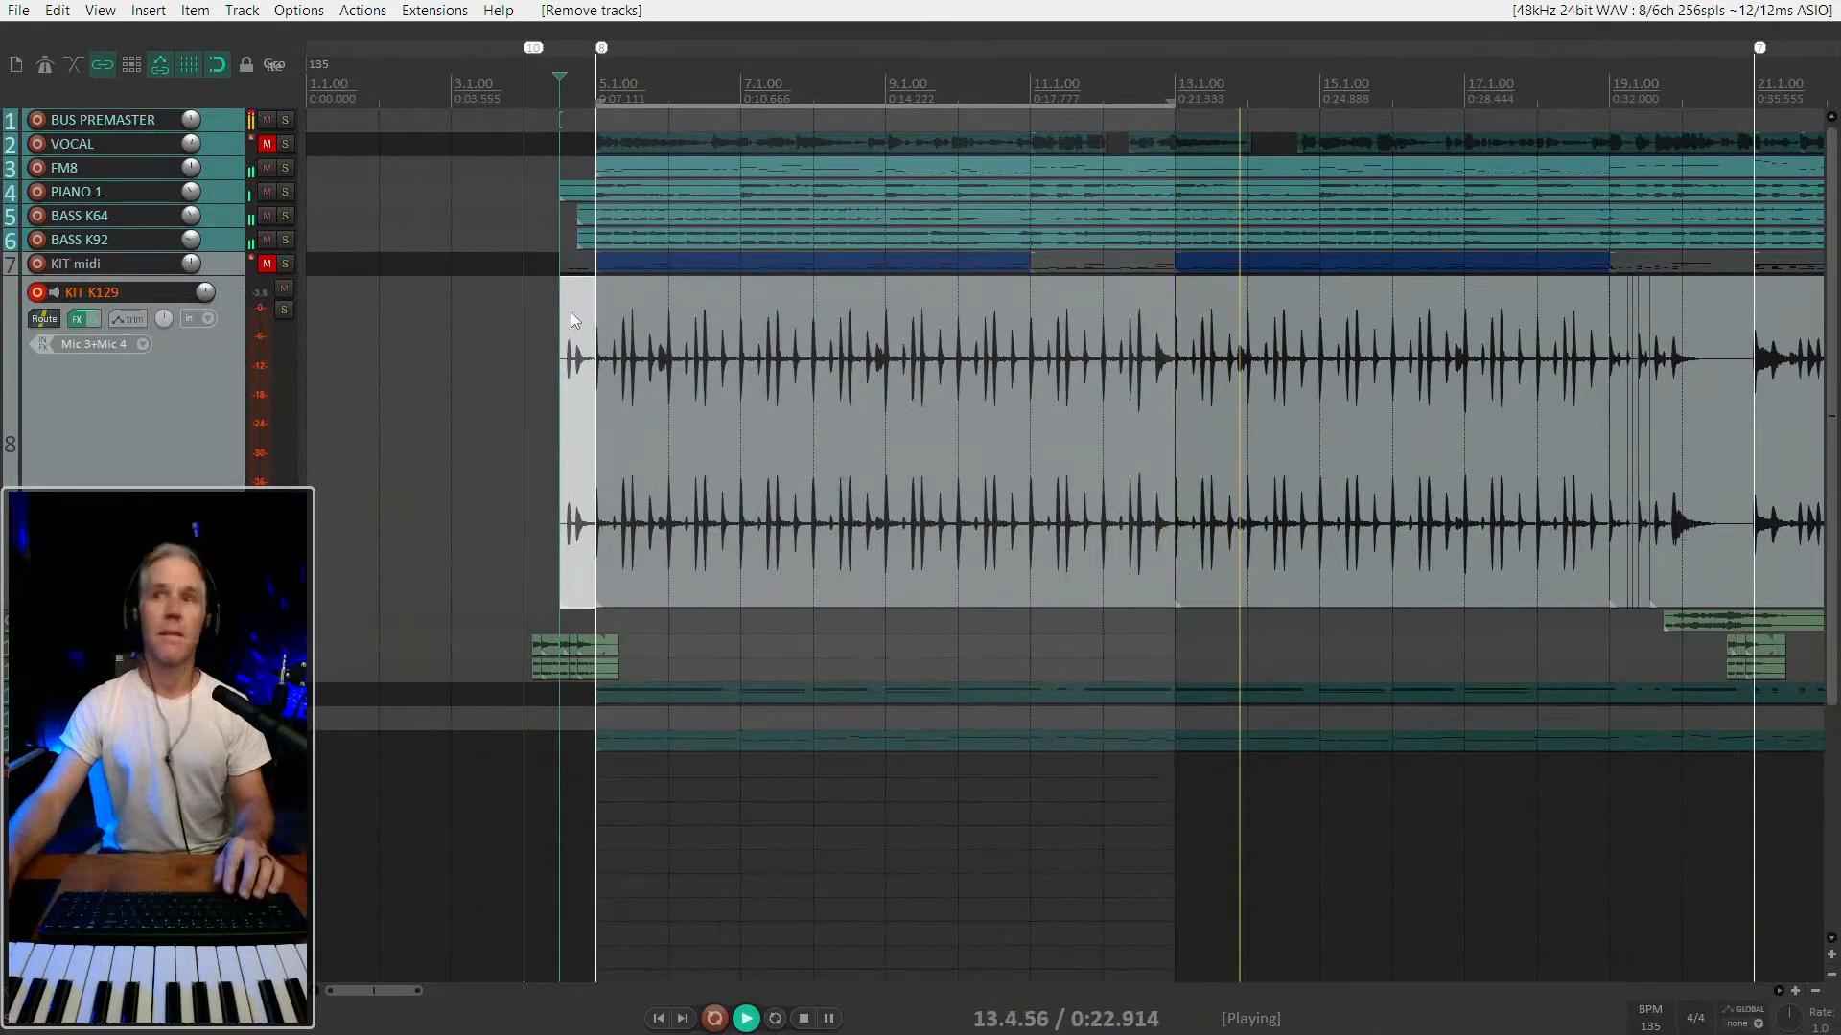
scroll(1179, 458, "up", 3)
scroll(1178, 452, "up", 1)
scroll(1177, 412, "right", 10)
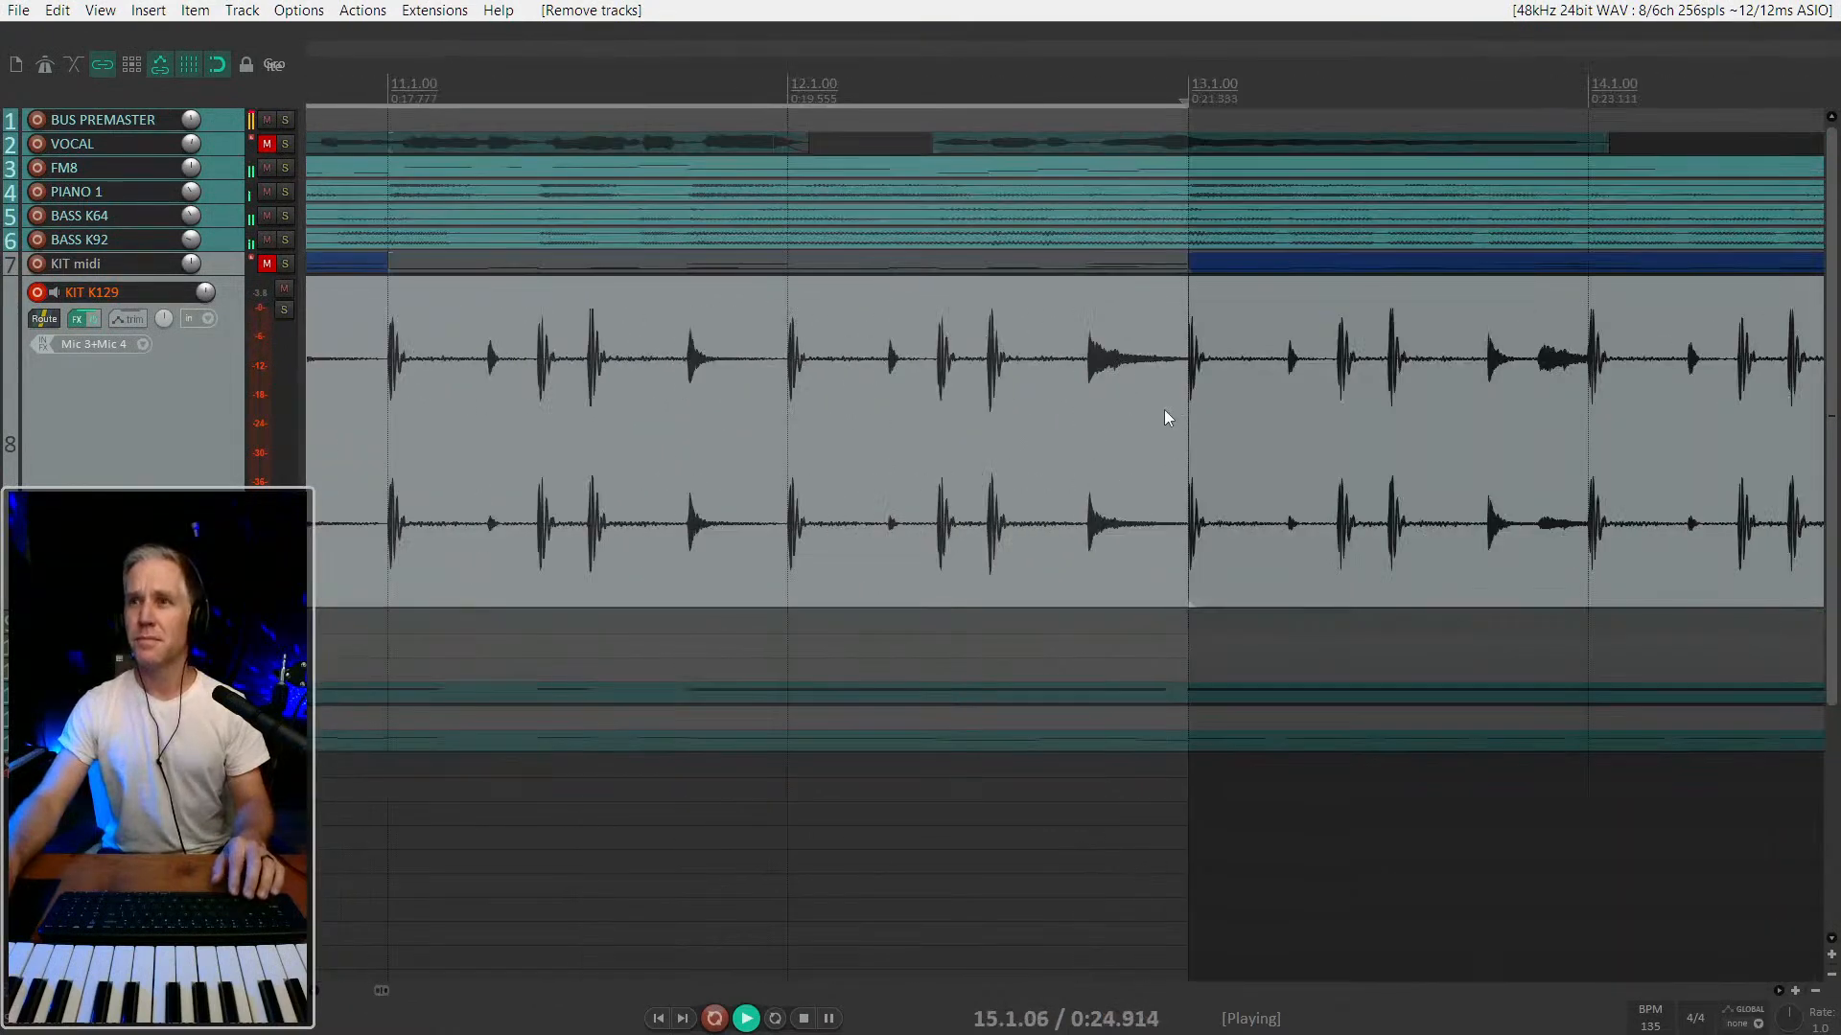
left_click(1166, 410)
scroll(1169, 409, "up", 3)
scroll(1237, 412, "up", 2)
left_click(1401, 413)
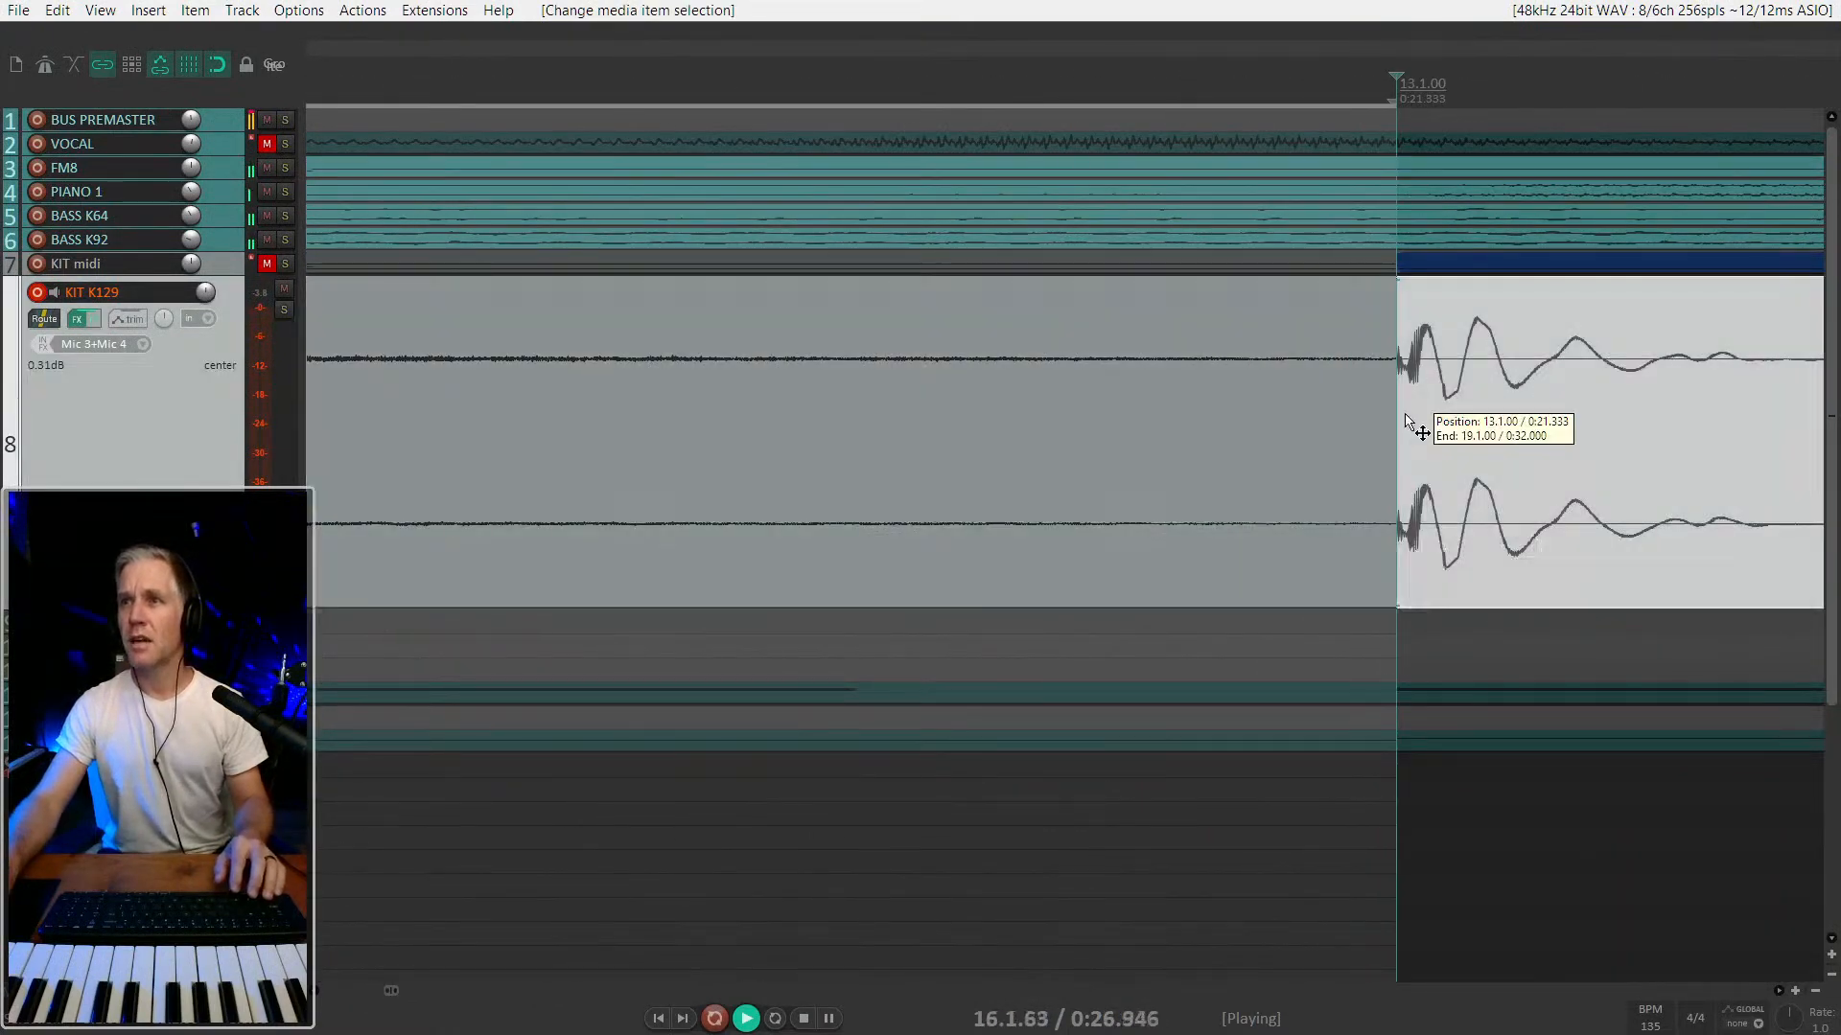
left_click_drag(1338, 413, 1248, 467)
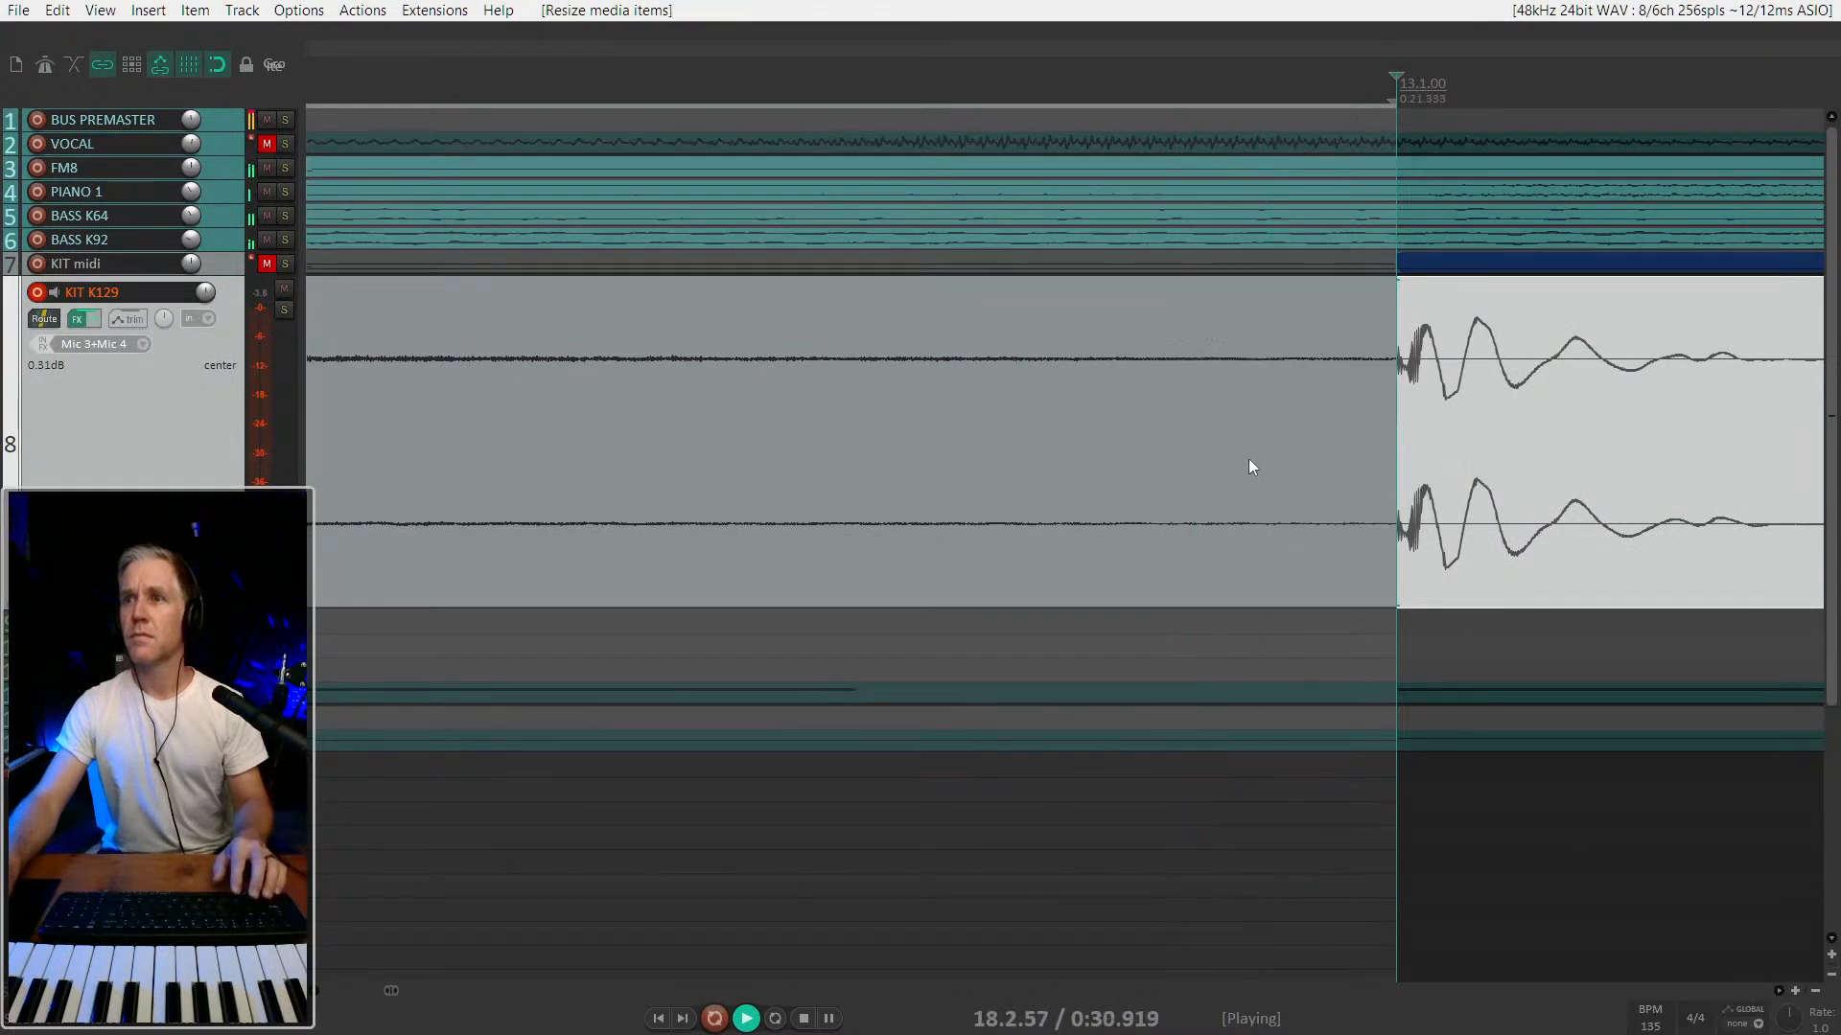
left_click_drag(1398, 420, 949, 485)
Try to adjust the fades of the two KIT K129 items at their junction before bar 13, and stop playback.
scroll(997, 457, "down", 3)
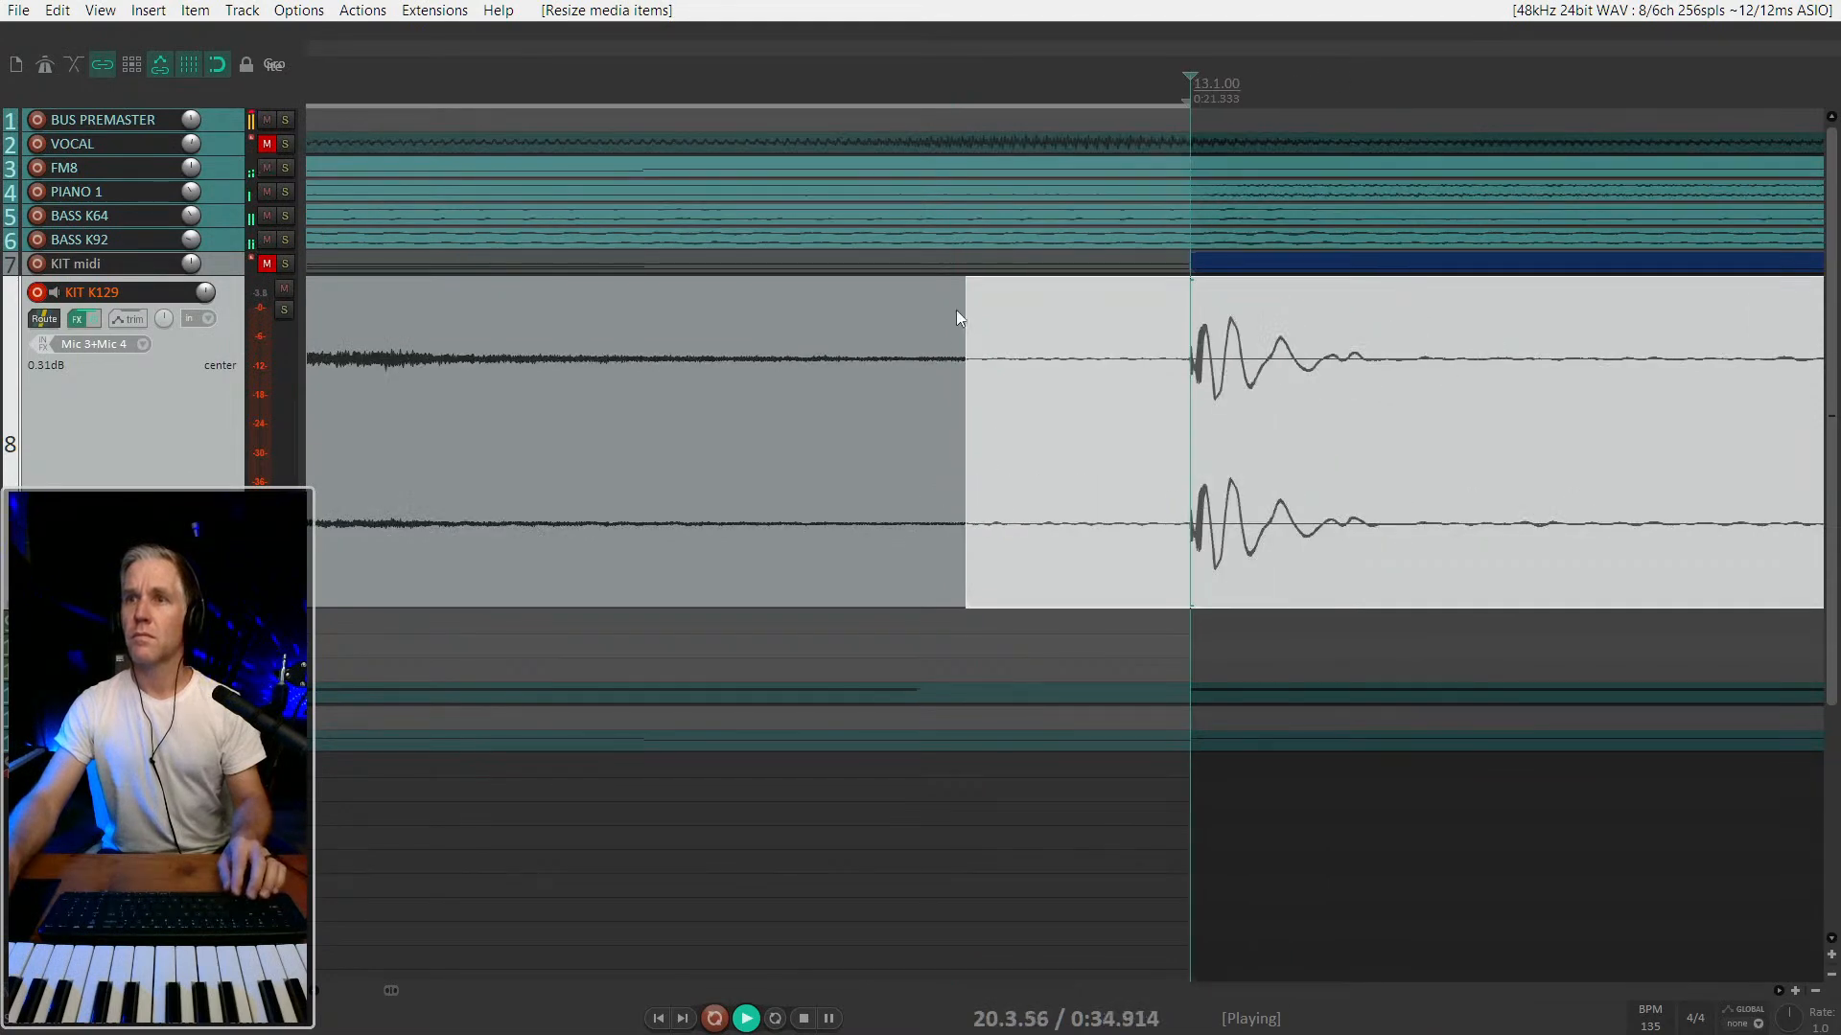
left_click_drag(953, 288, 1016, 312)
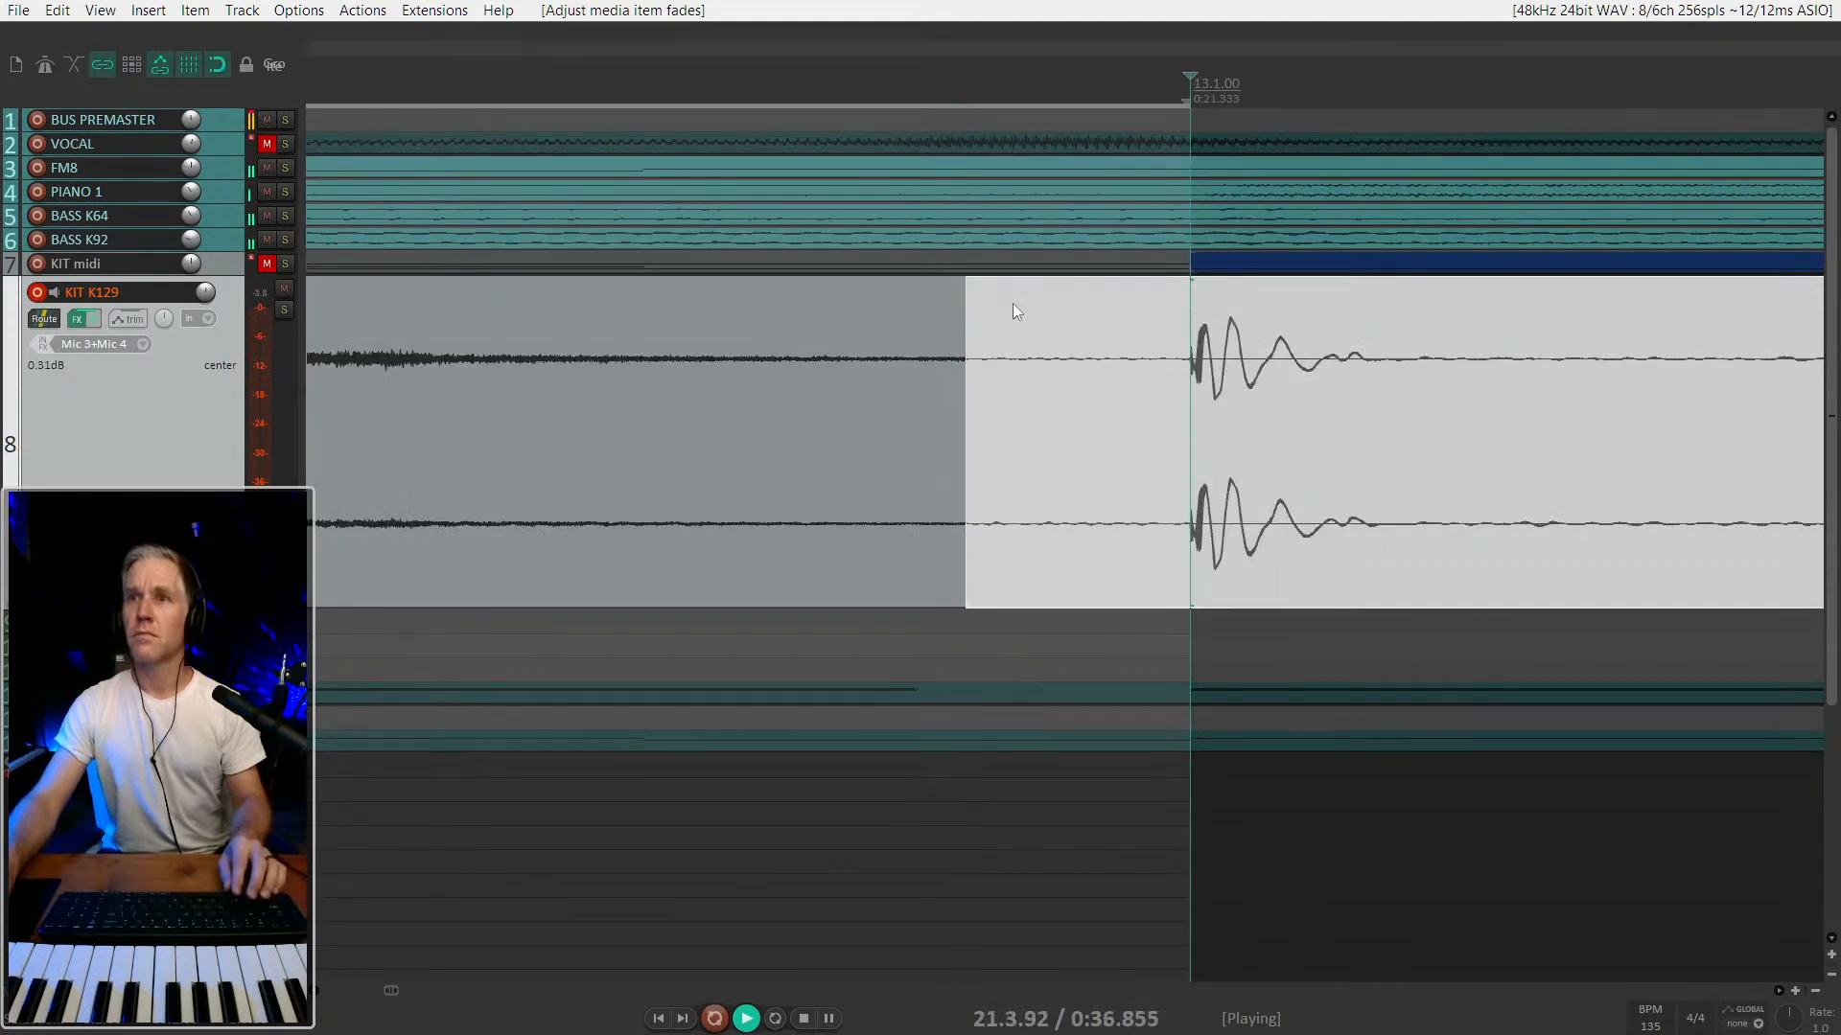
left_click(960, 297)
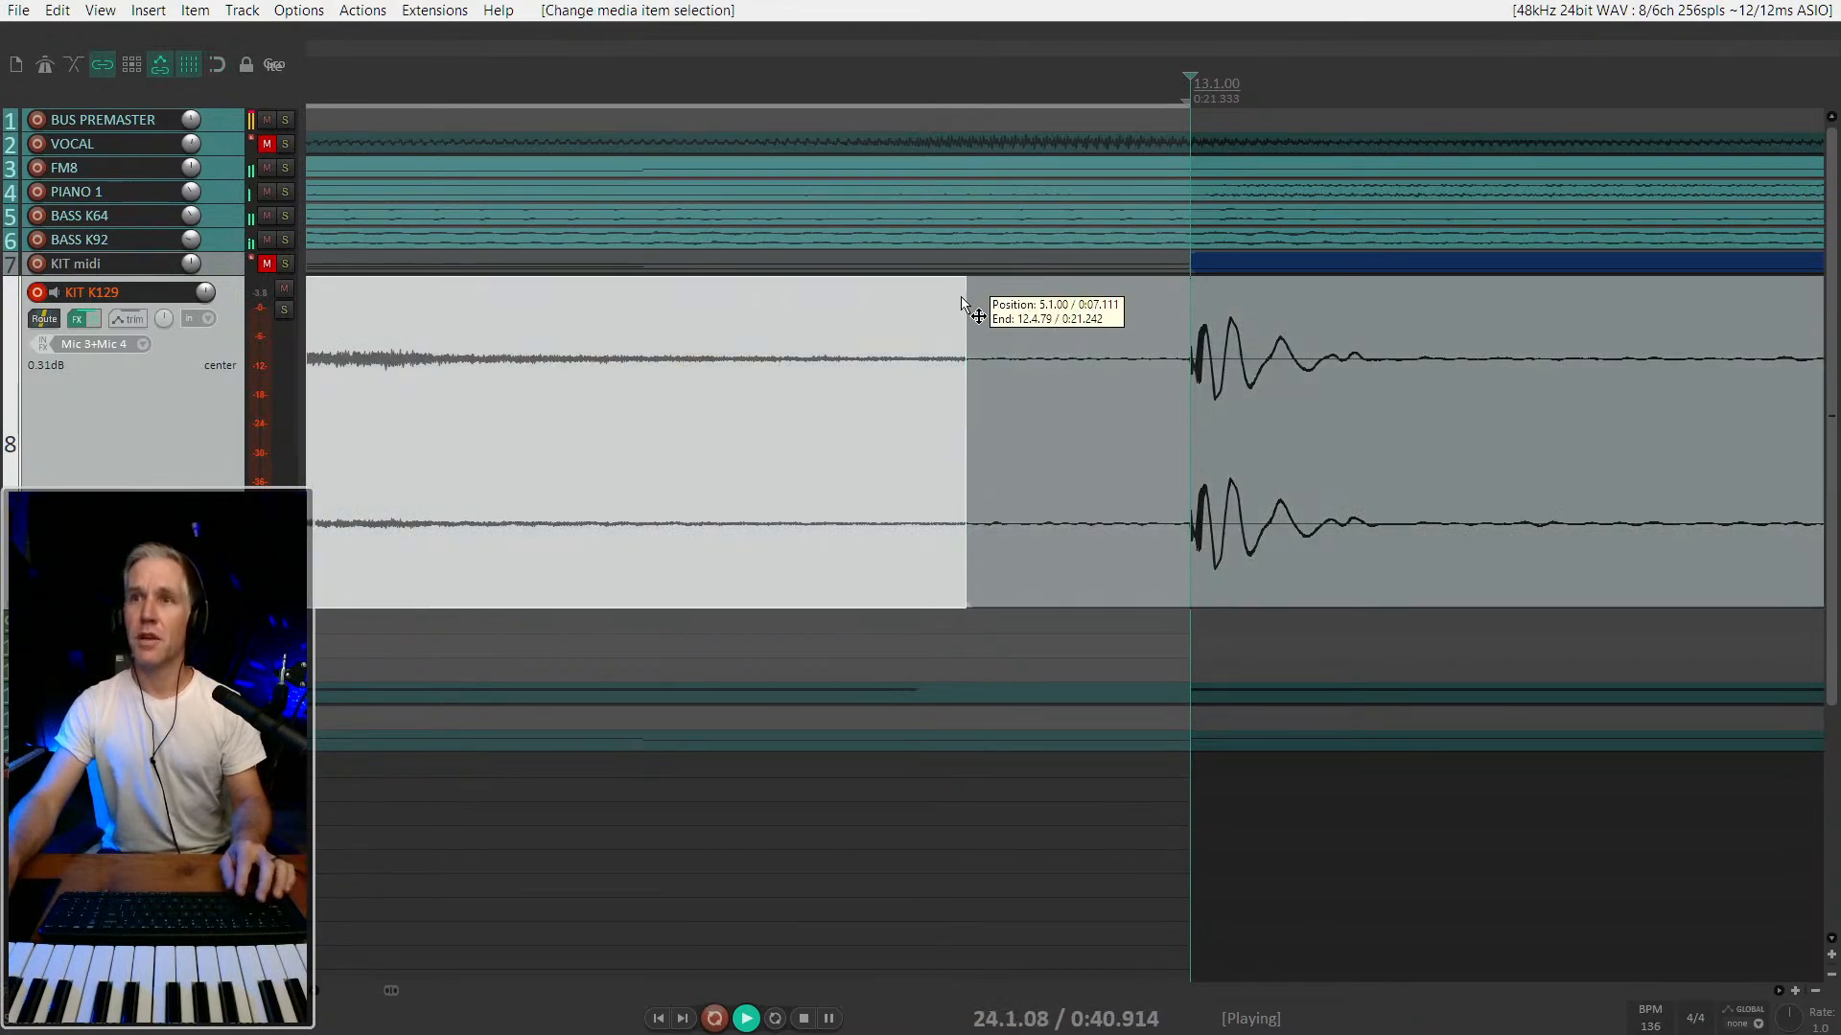
left_click_drag(963, 290, 1238, 306)
key("space")
Solo the KIT K129 track and play the junction just before bar 13.
scroll(1241, 309, "down", 5)
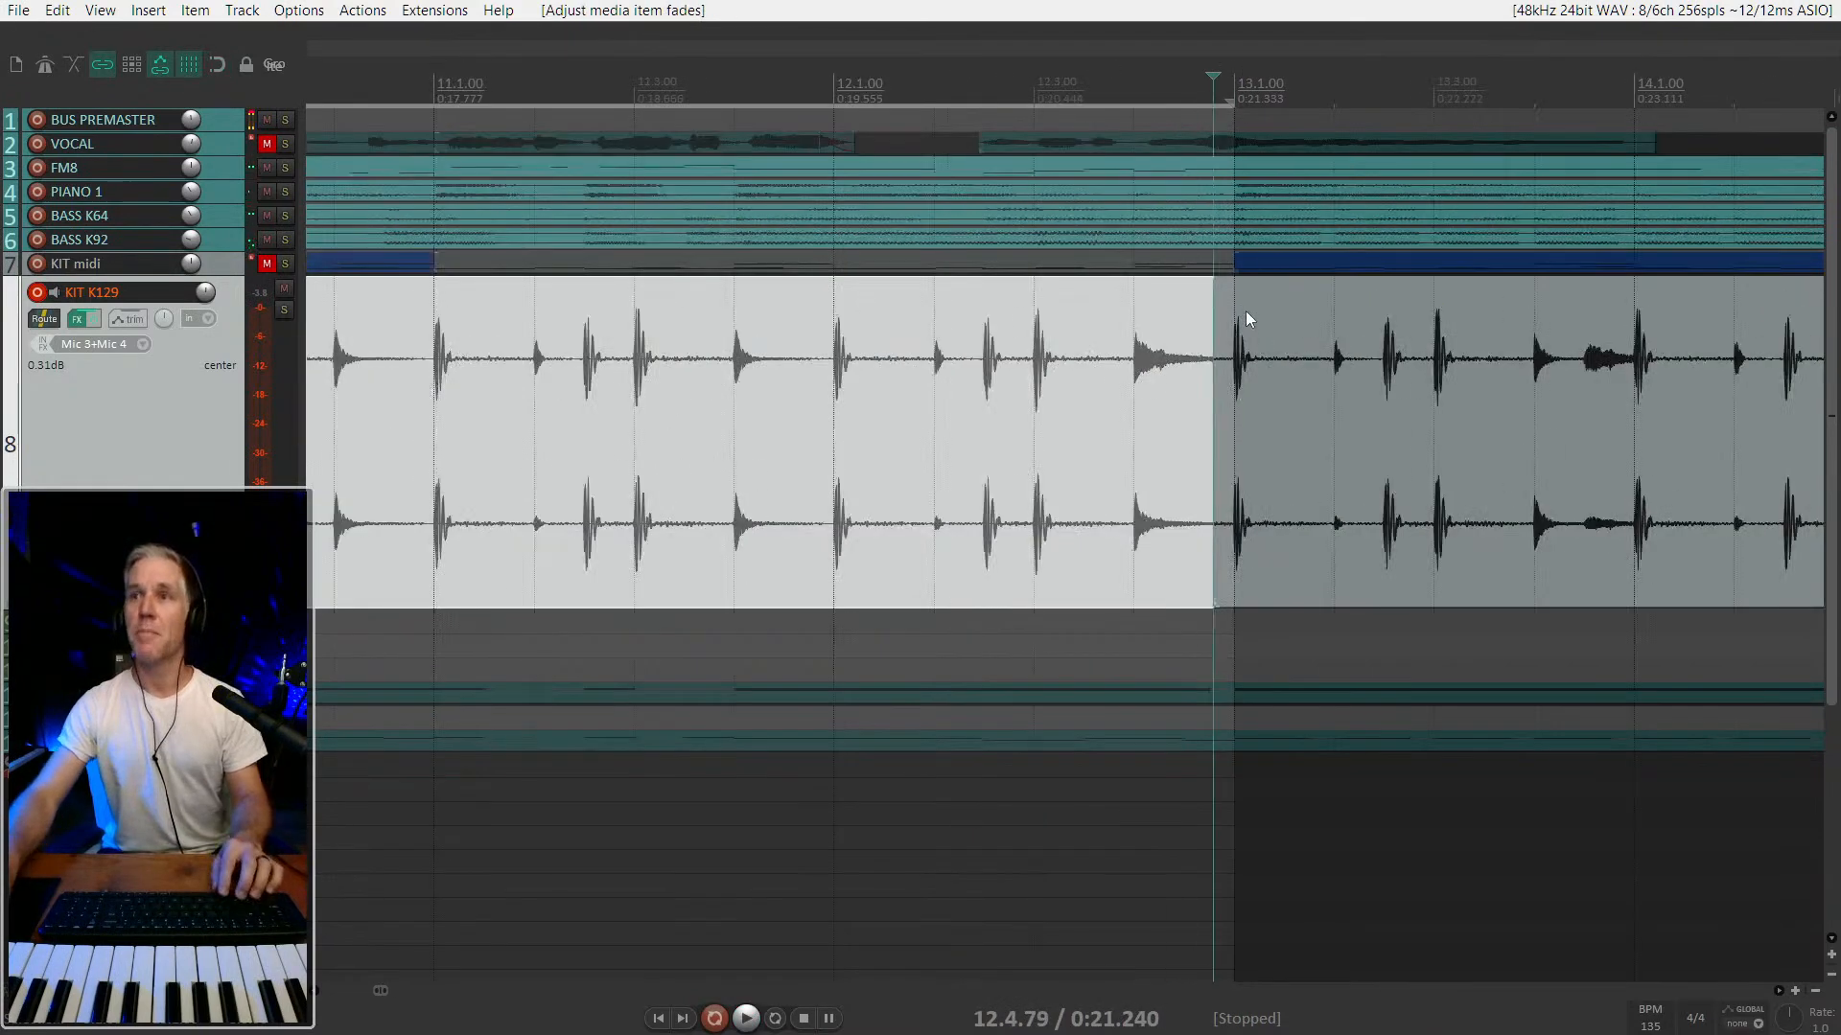
left_click(1108, 332)
key("F6")
key("space")
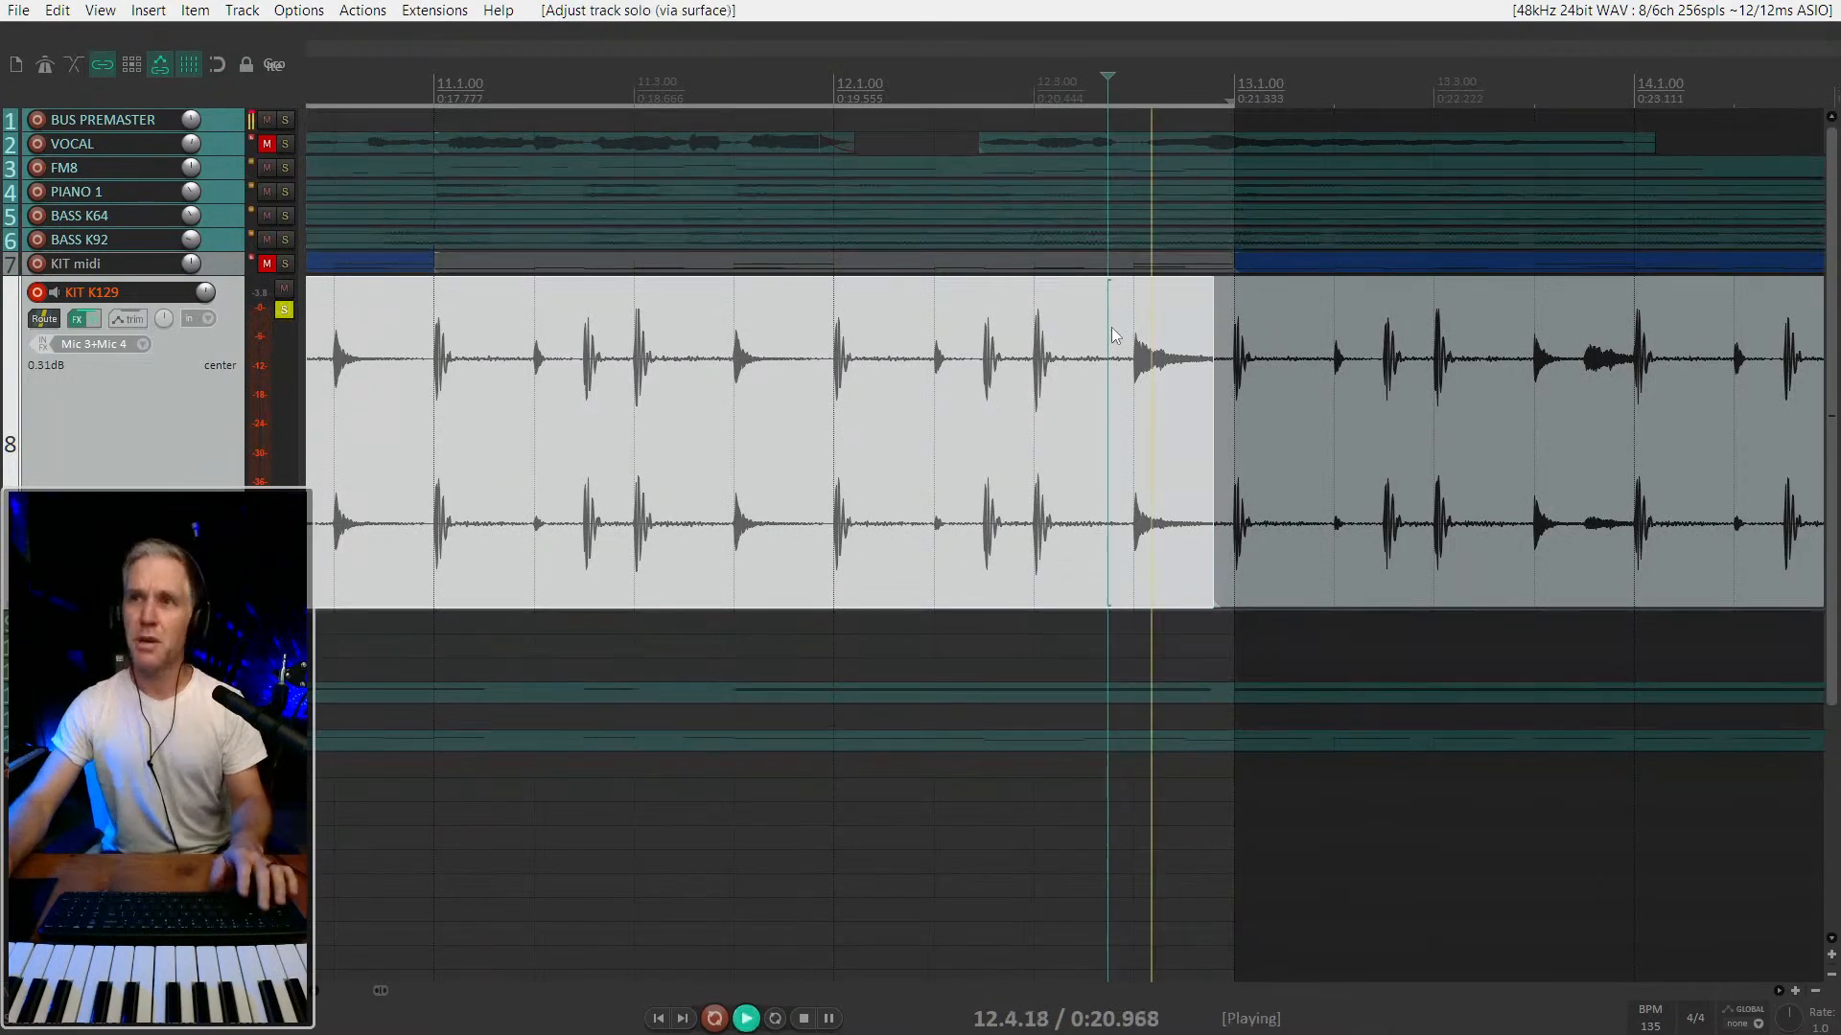
key("space")
Move the junction of the two KIT K129 items forward so it lies right before the bar 13 kick.
scroll(1181, 416, "up", 5)
scroll(1181, 416, "up", 3)
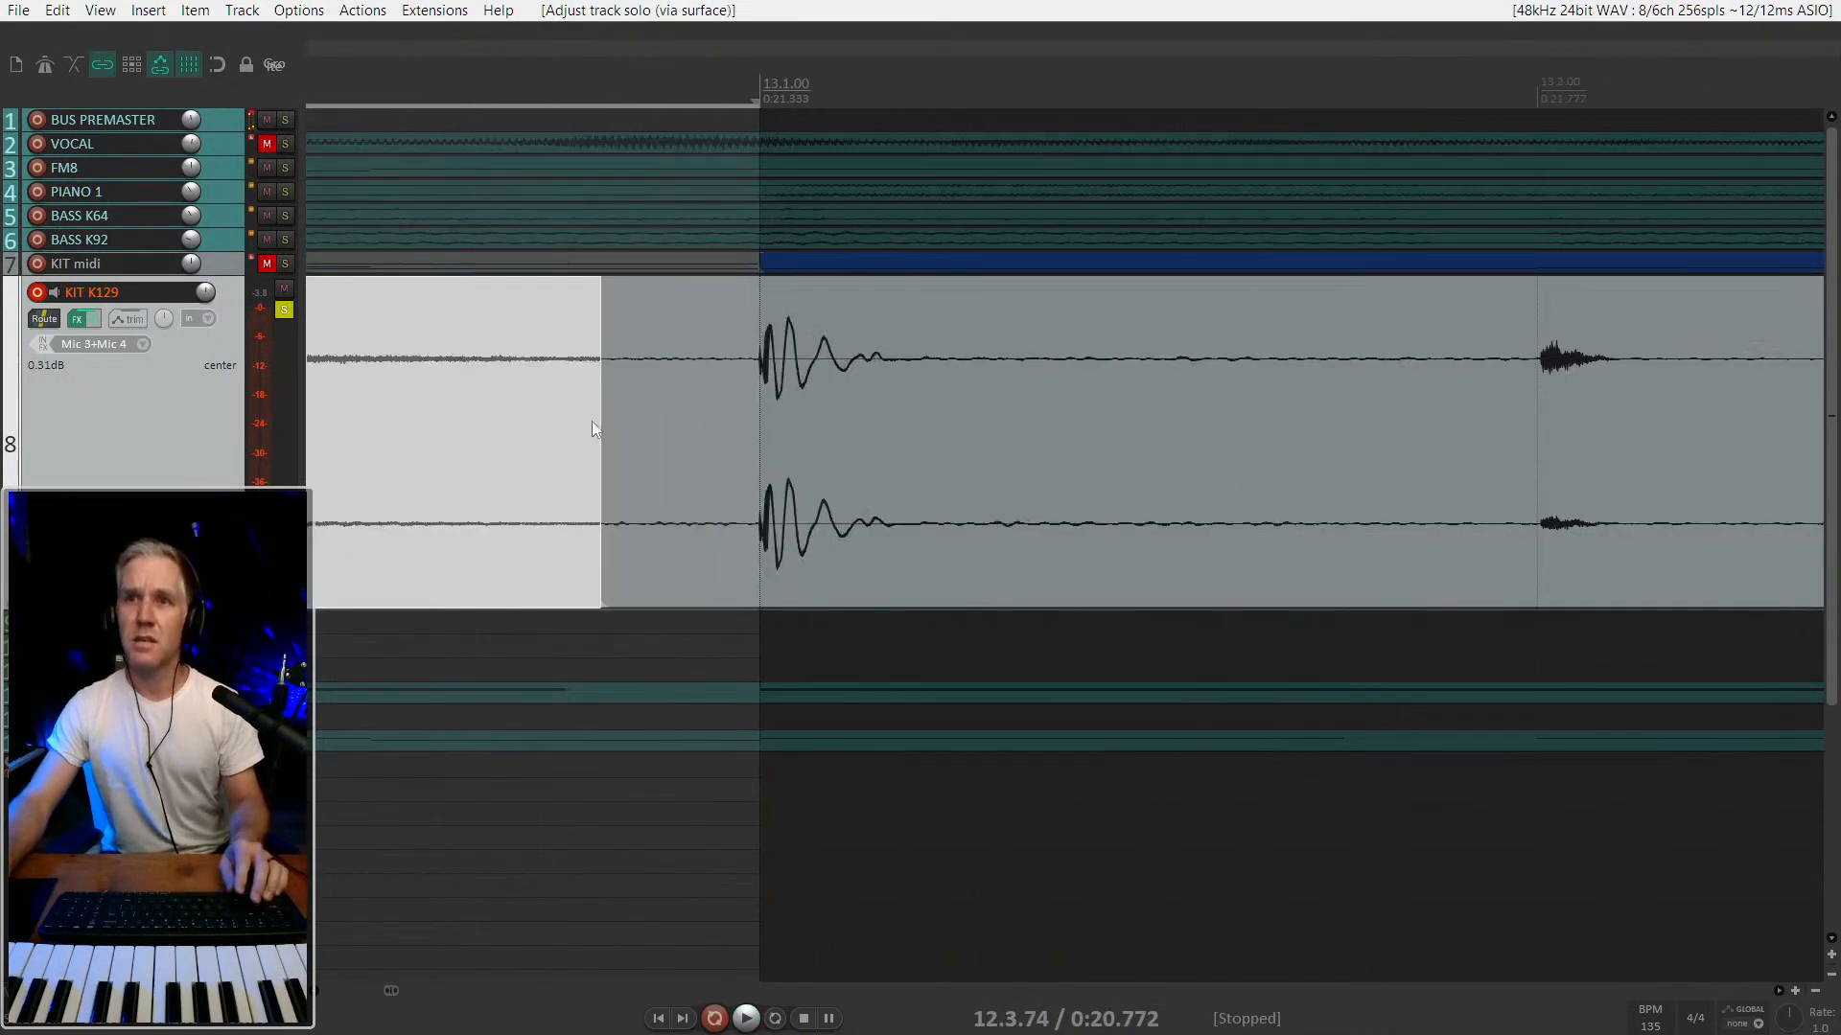
left_click_drag(599, 432, 752, 431)
scroll(615, 360, "up", 8)
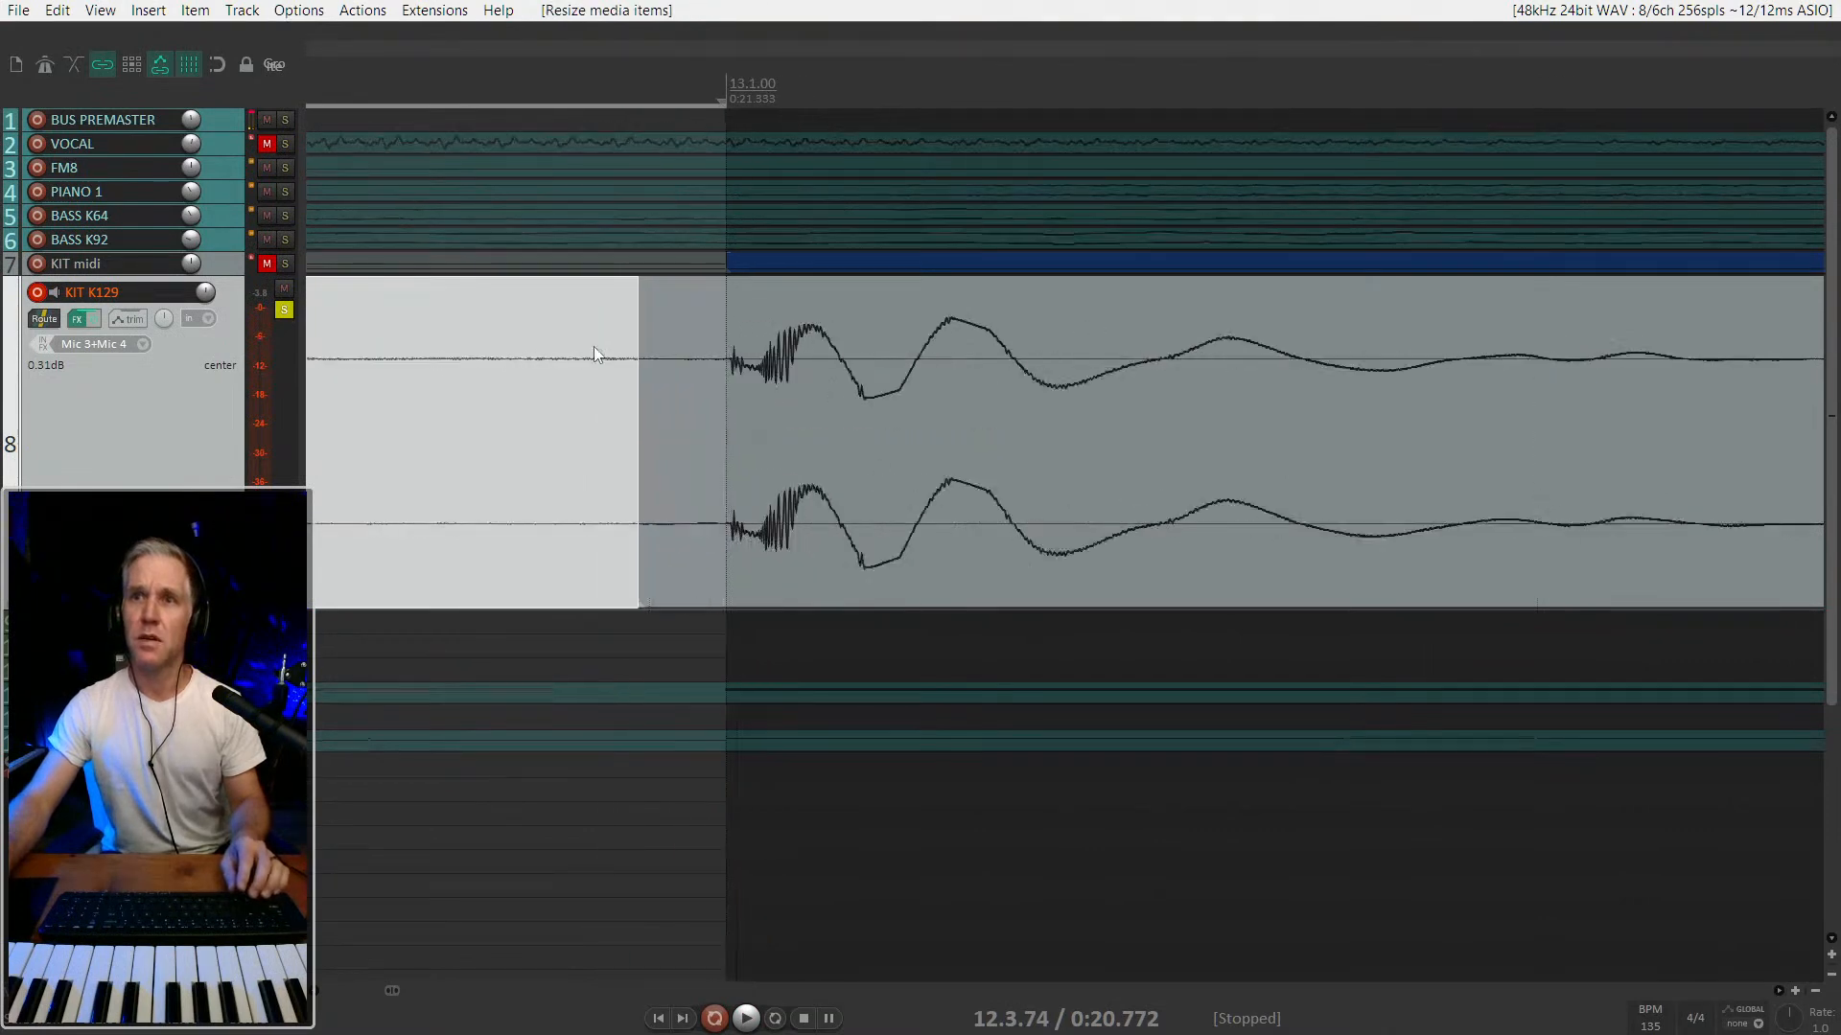
Try a long fade-out on the KIT K129 item before bar 13, and undo the attempt.
left_click_drag(645, 280, 297, 358)
scroll(1032, 342, "down", 5)
left_click(1004, 343)
key("ctrl+z")
key("ctrl+z")
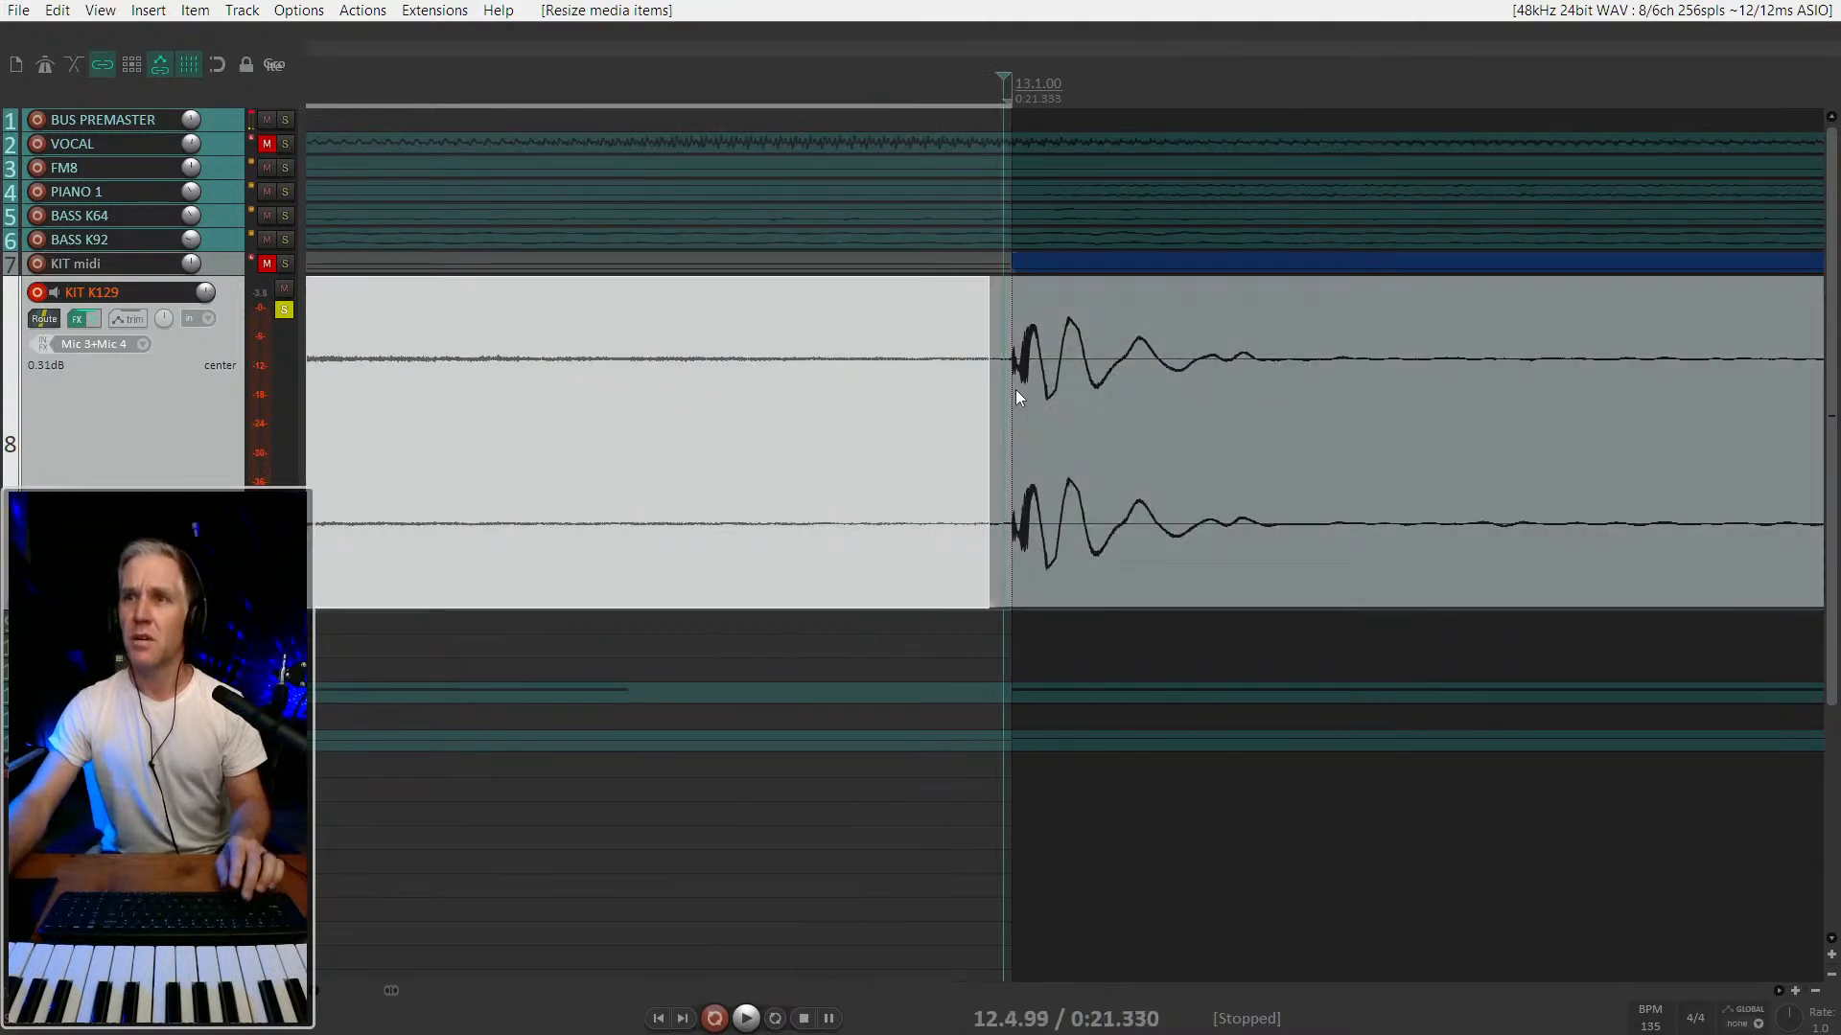
Overlap the two KIT K129 items at bar 13 with a fade-out and a fade-in, and turn on automatic crossfades.
left_click_drag(988, 281, 829, 316)
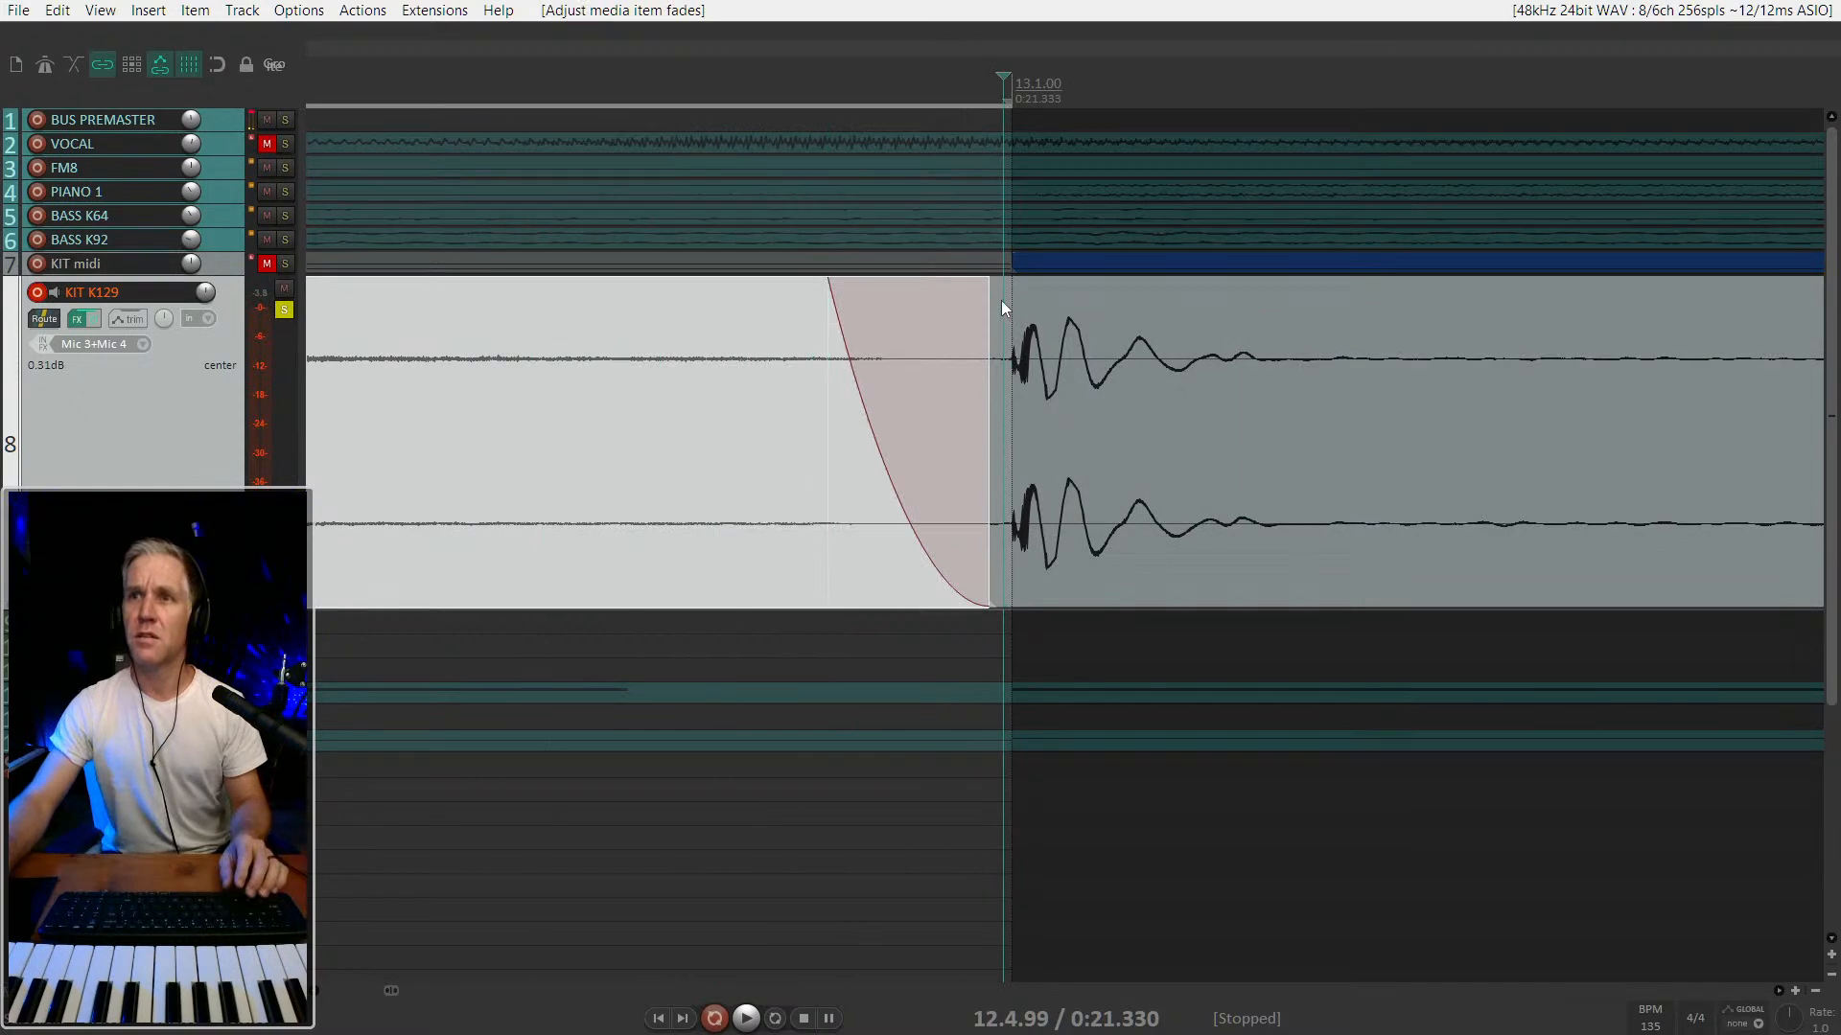
left_click_drag(994, 388, 1042, 284)
left_click(595, 460)
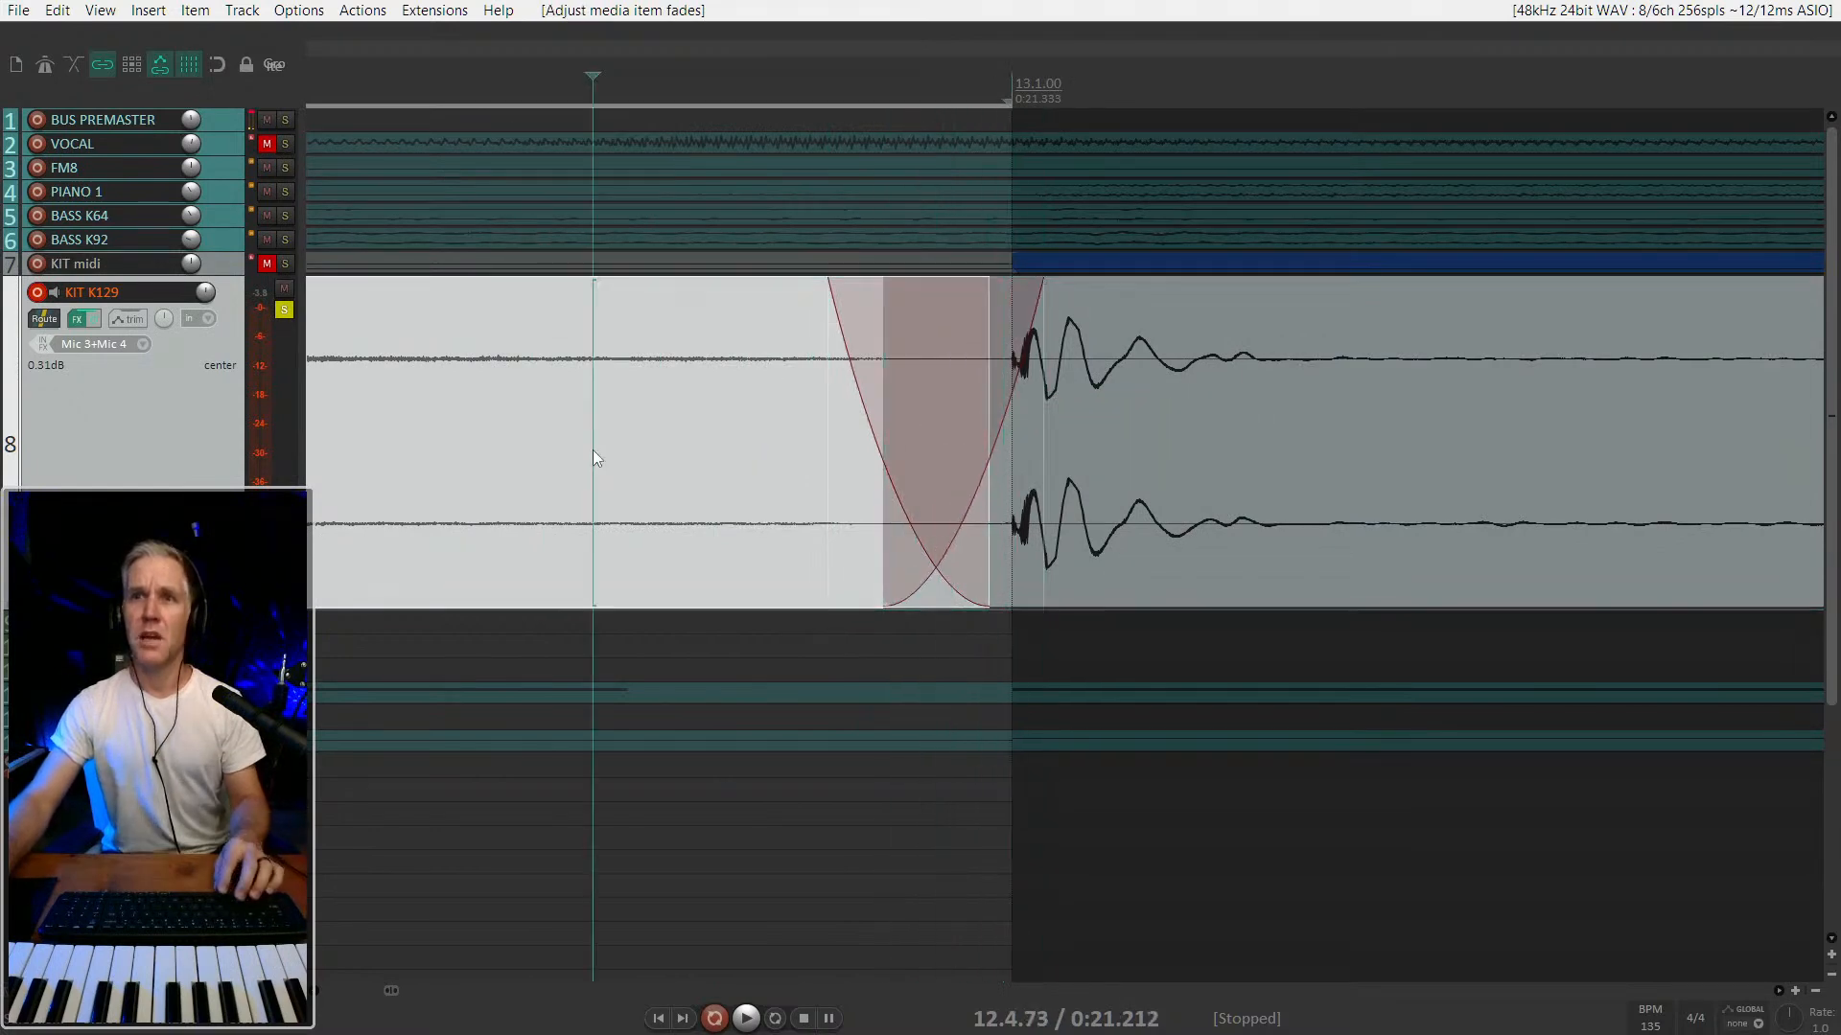
scroll(592, 448, "down", 3)
left_click(75, 63)
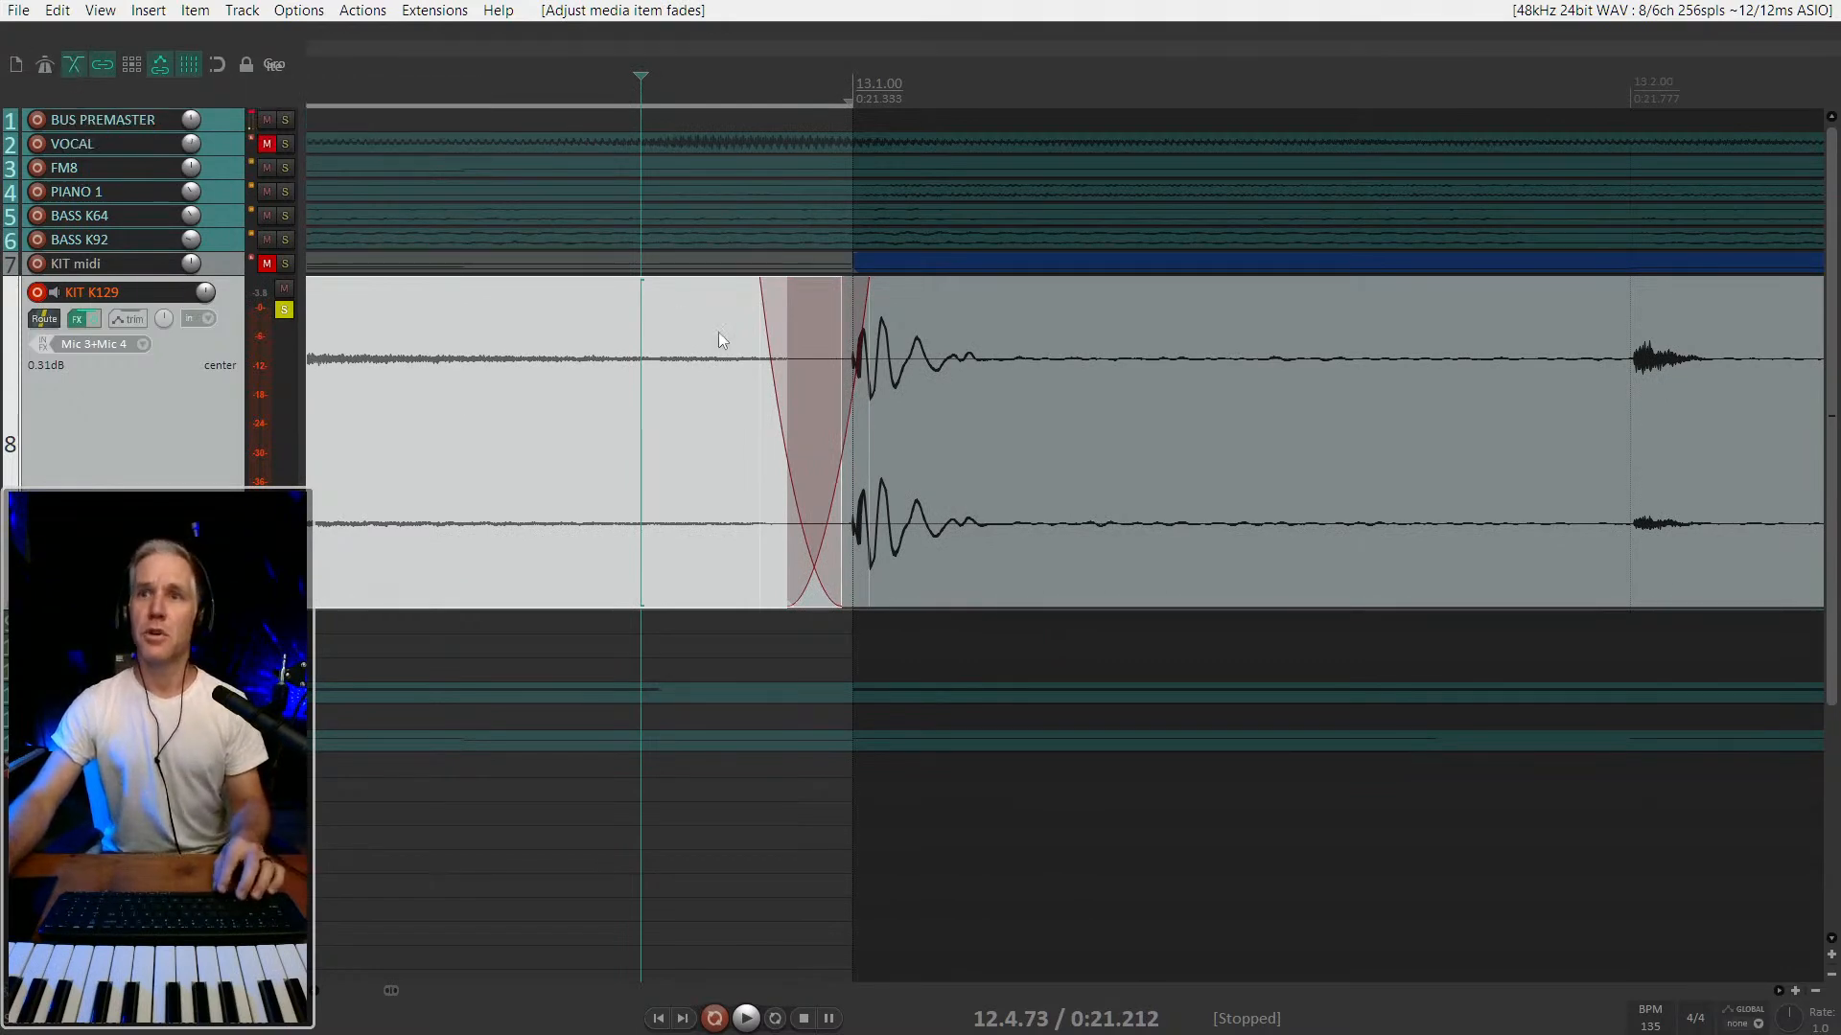
Play the crossfaded junction at bar 13 in solo, and unsolo the KIT K129 track.
scroll(746, 394, "down", 3)
left_click(528, 364)
key("space")
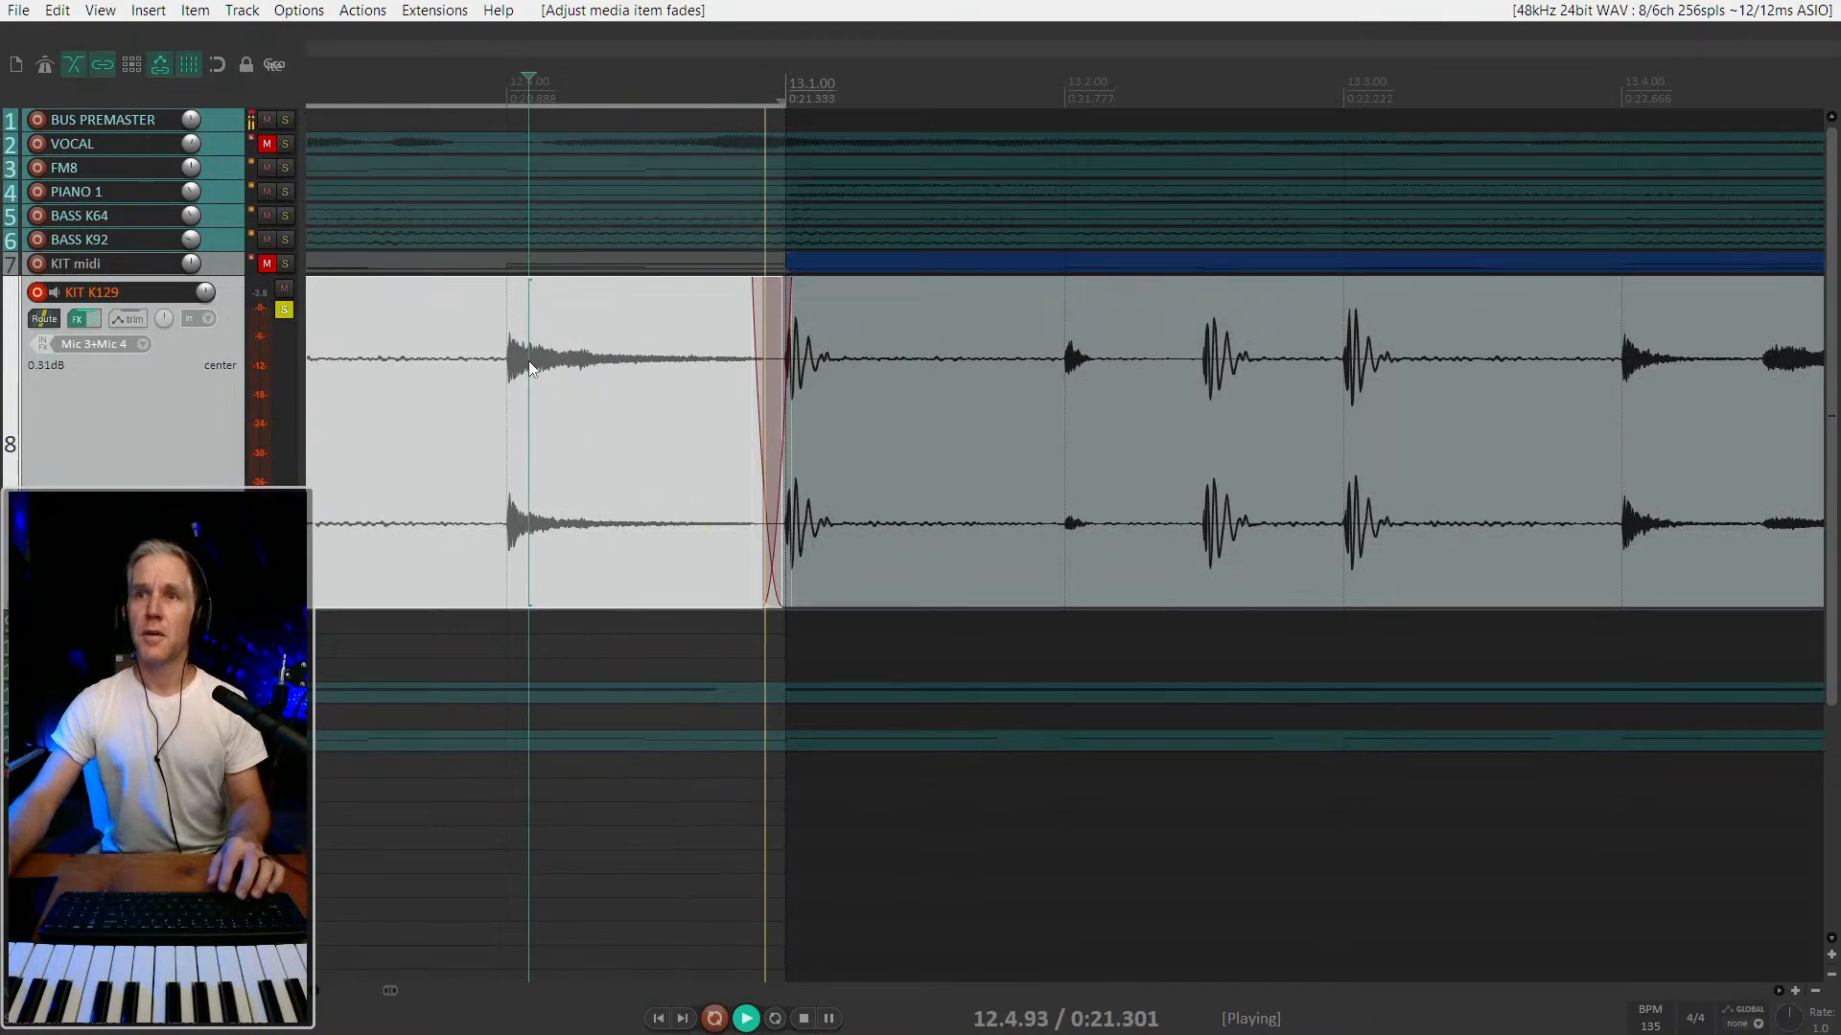
scroll(529, 364, "down", 3)
scroll(848, 318, "down", 4)
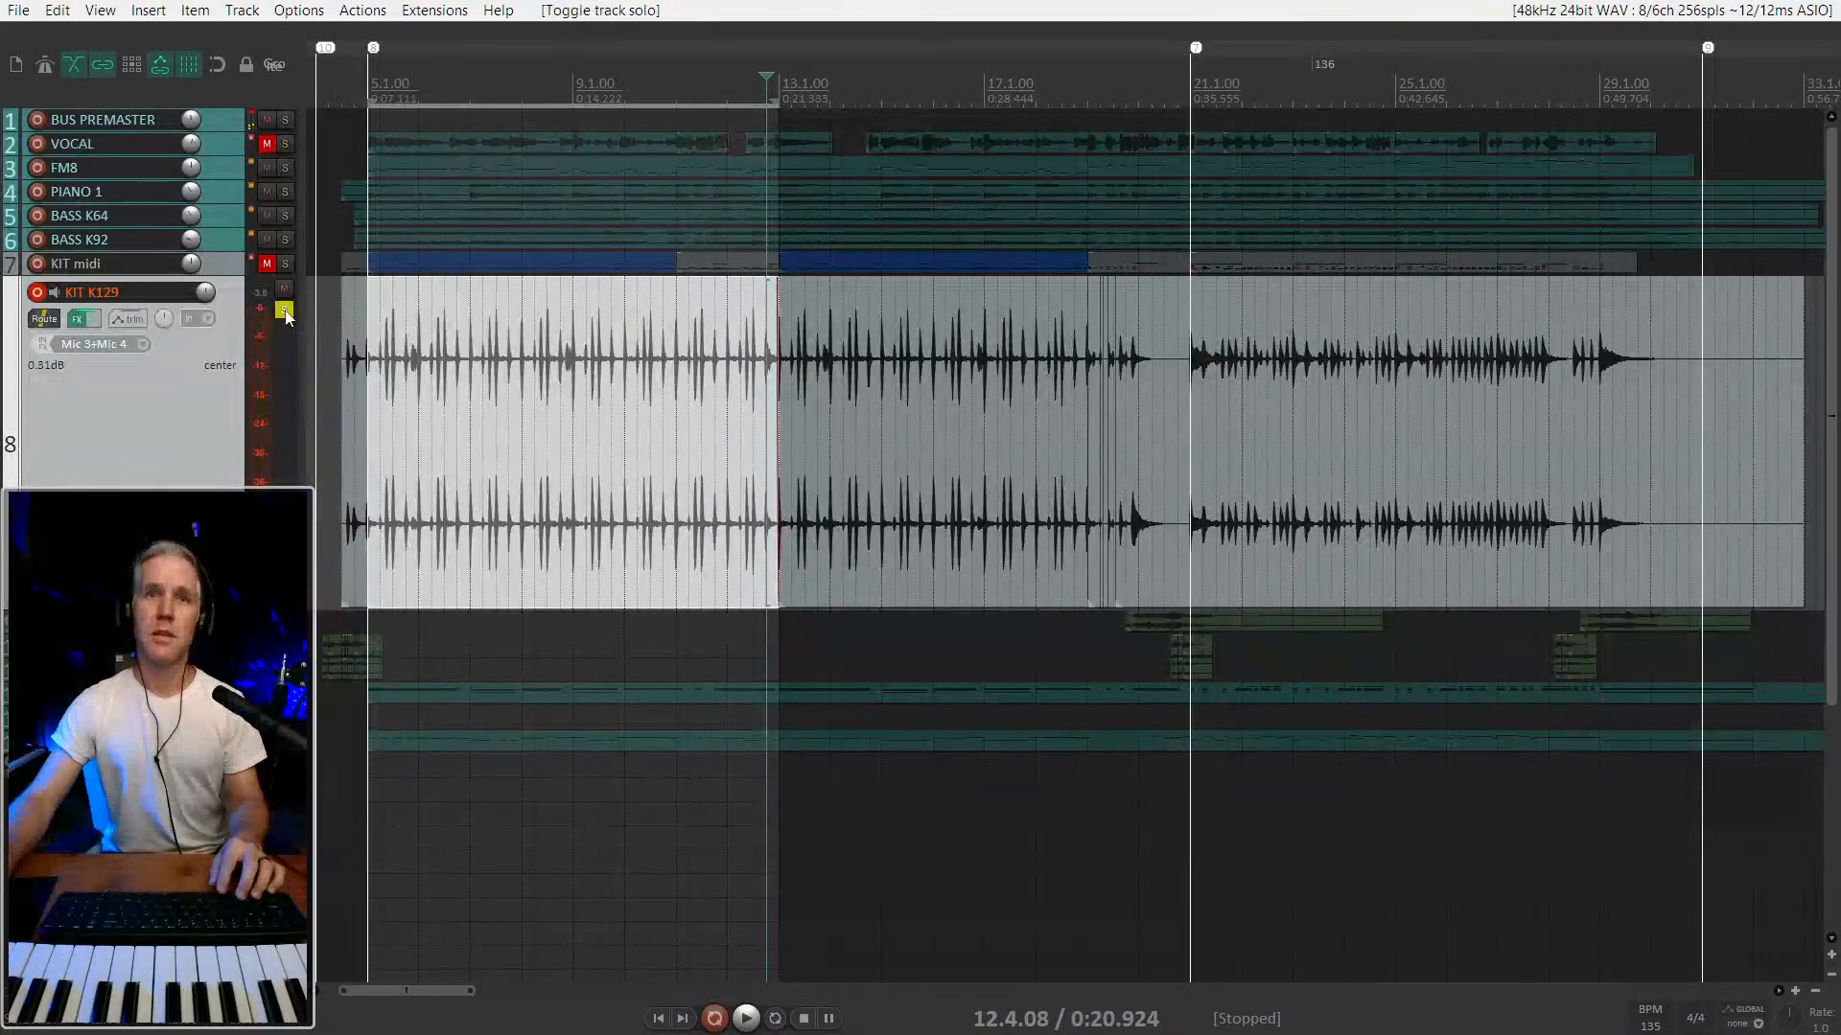
left_click(283, 310)
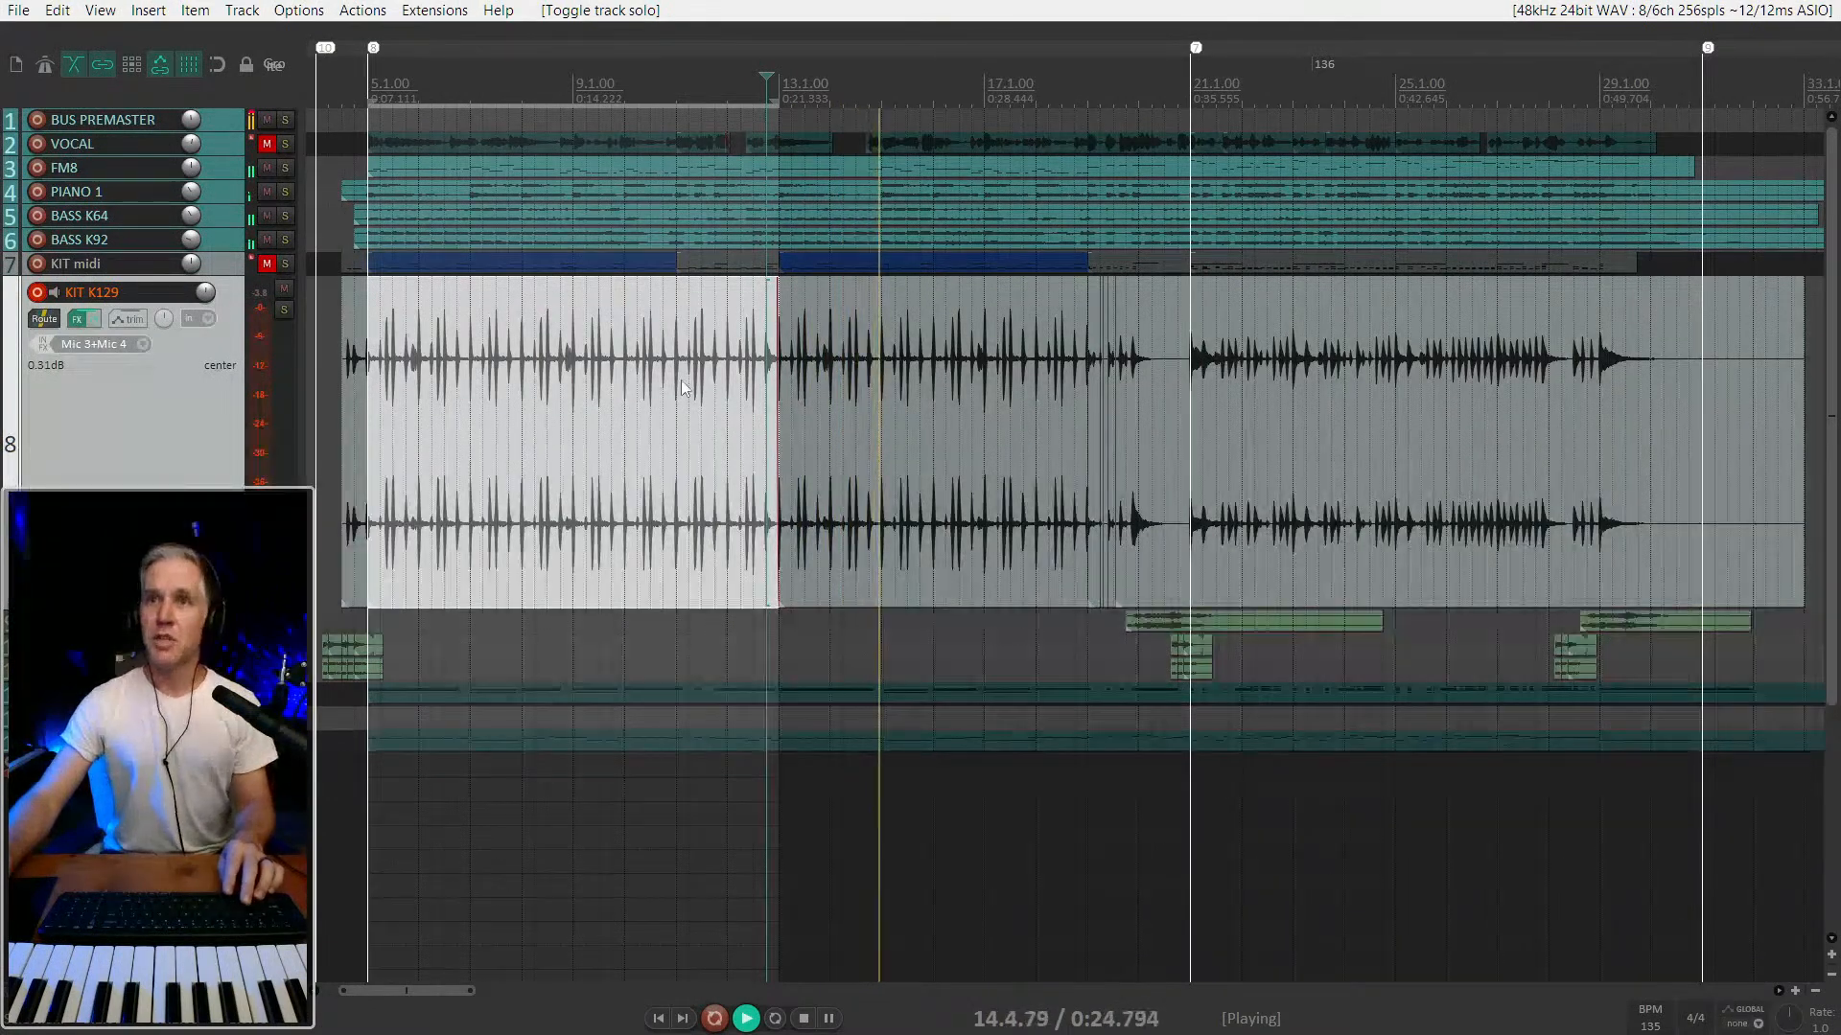
Play the full mix from before bar 13 past bar 21 to compare the drum levels between sections.
scroll(680, 380, "up", 2)
scroll(739, 386, "down", 2)
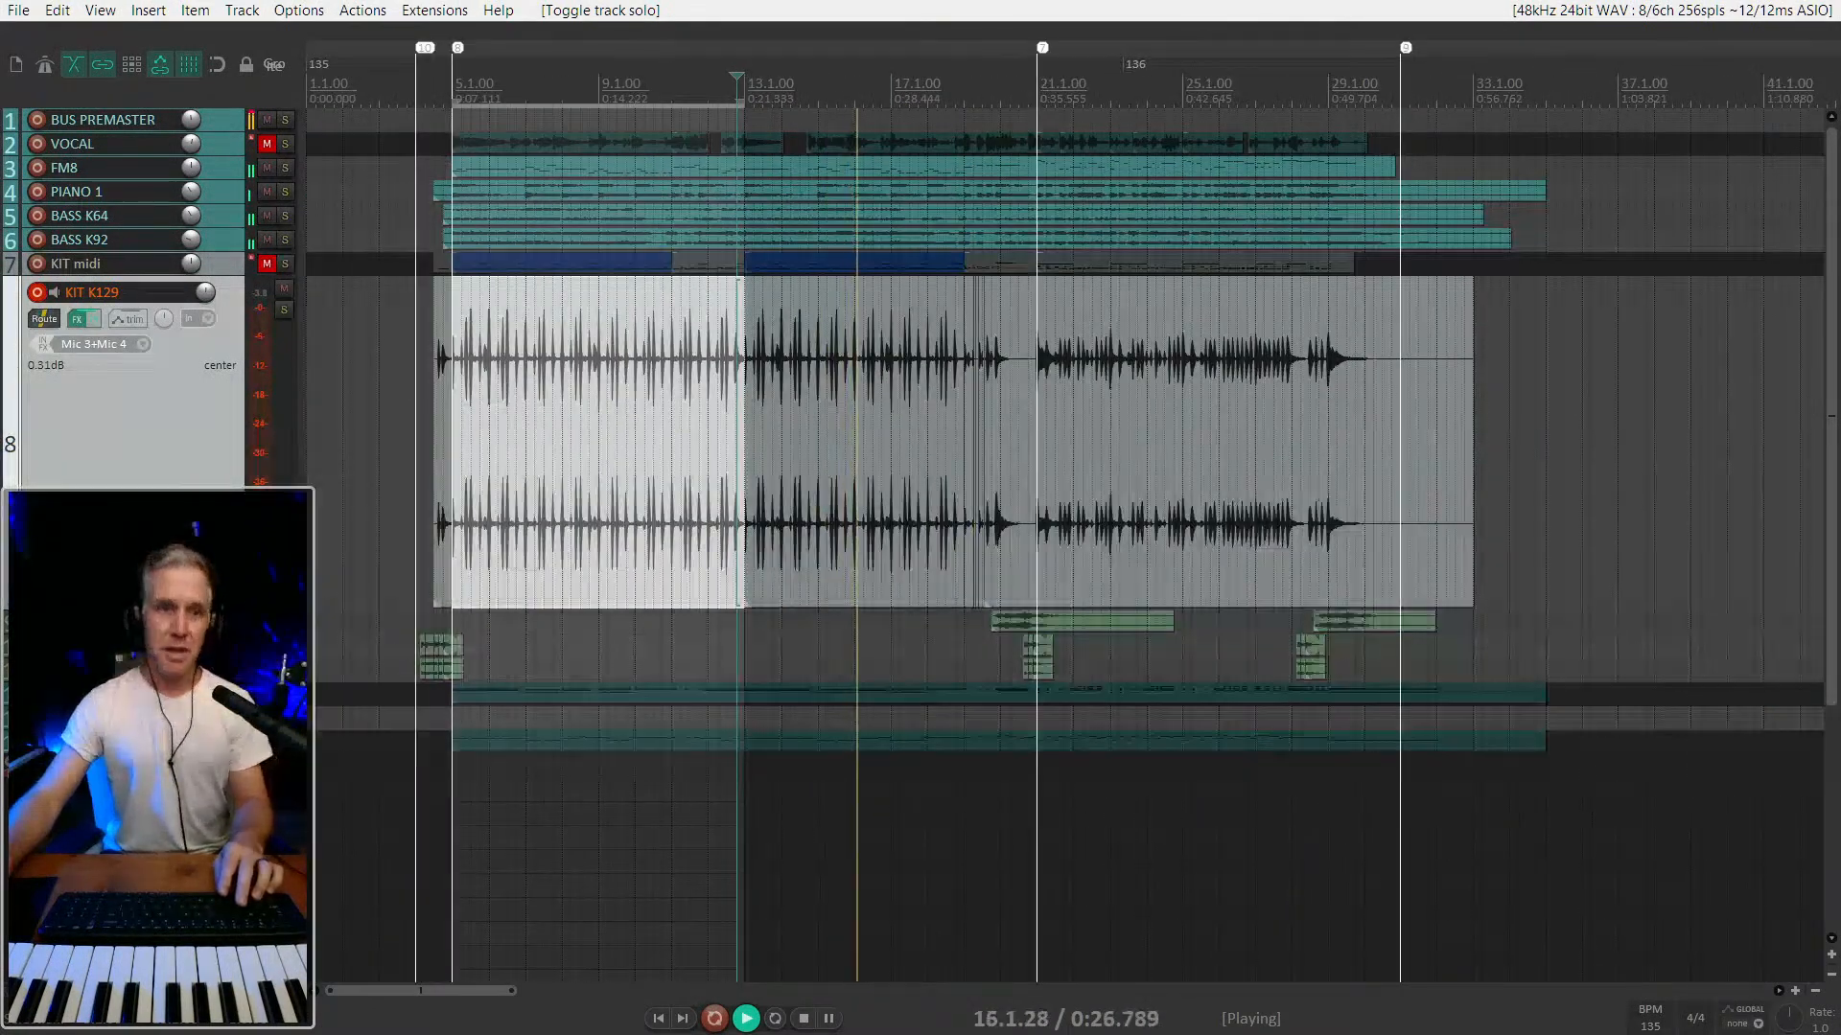
scroll(654, 470, "up", 2)
scroll(709, 469, "left", 2)
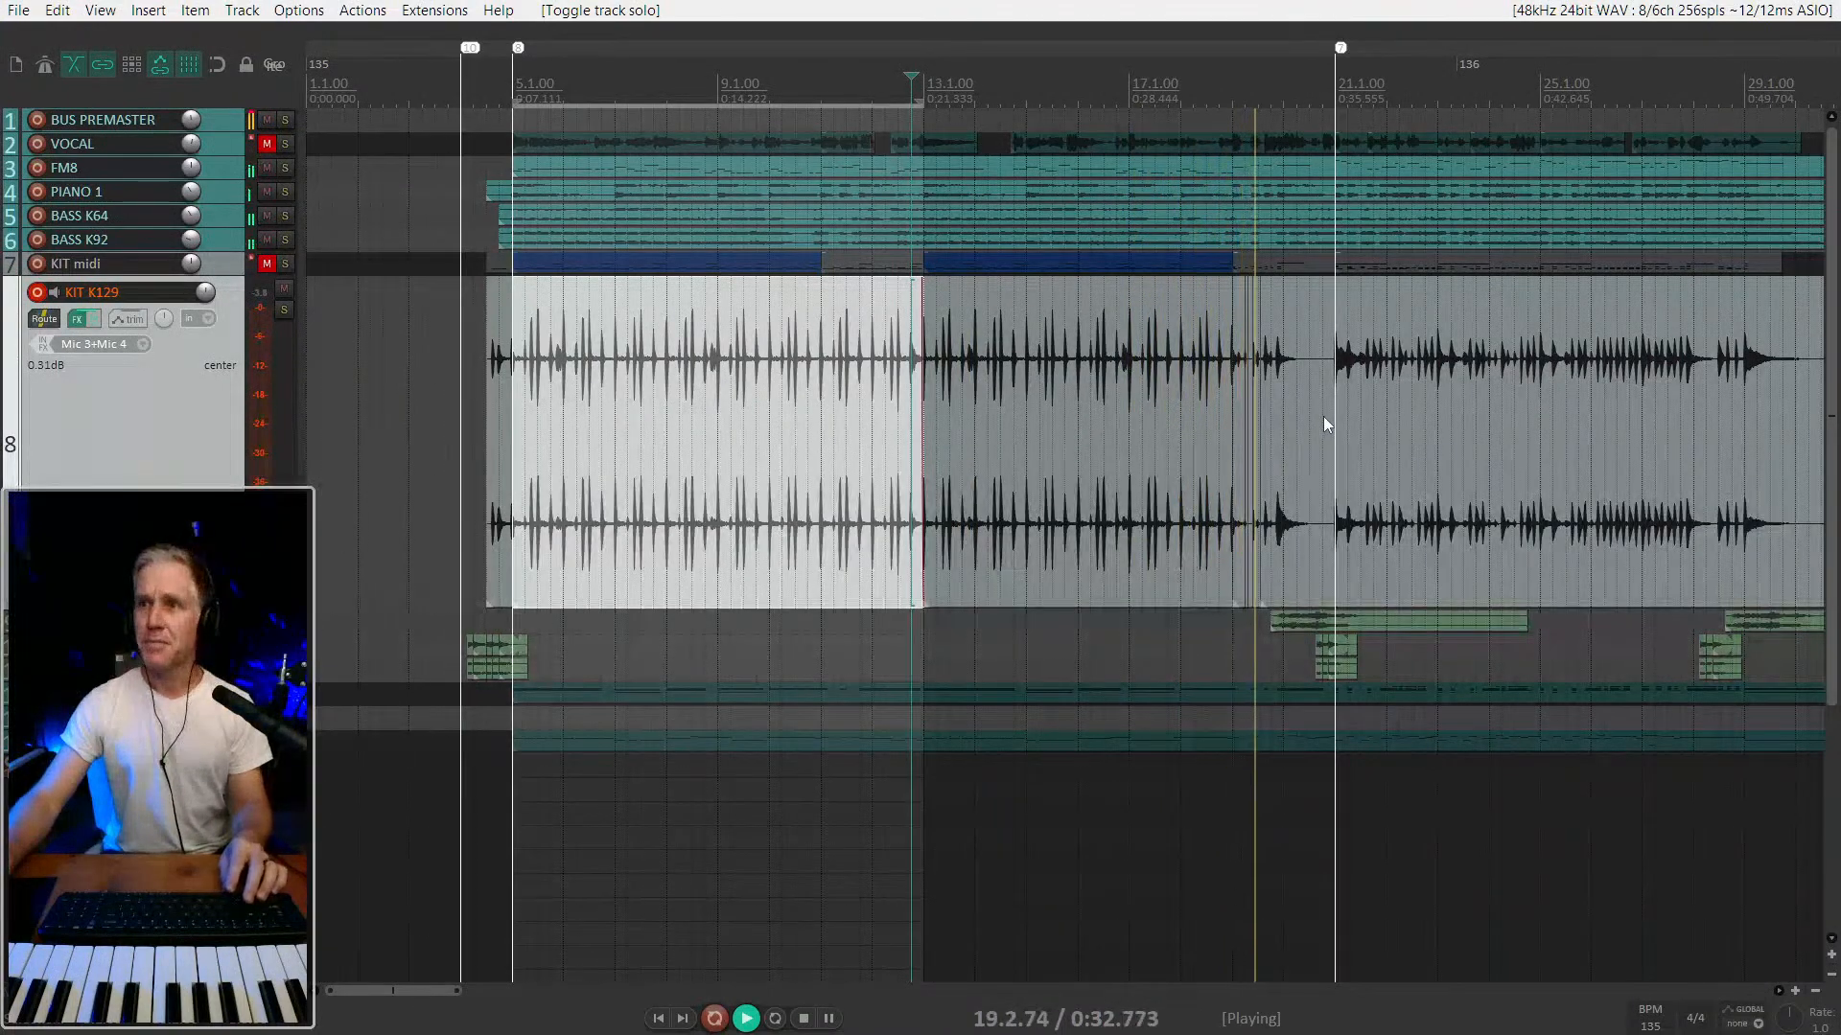
scroll(1326, 424, "up", 2)
scroll(1326, 424, "down", 2)
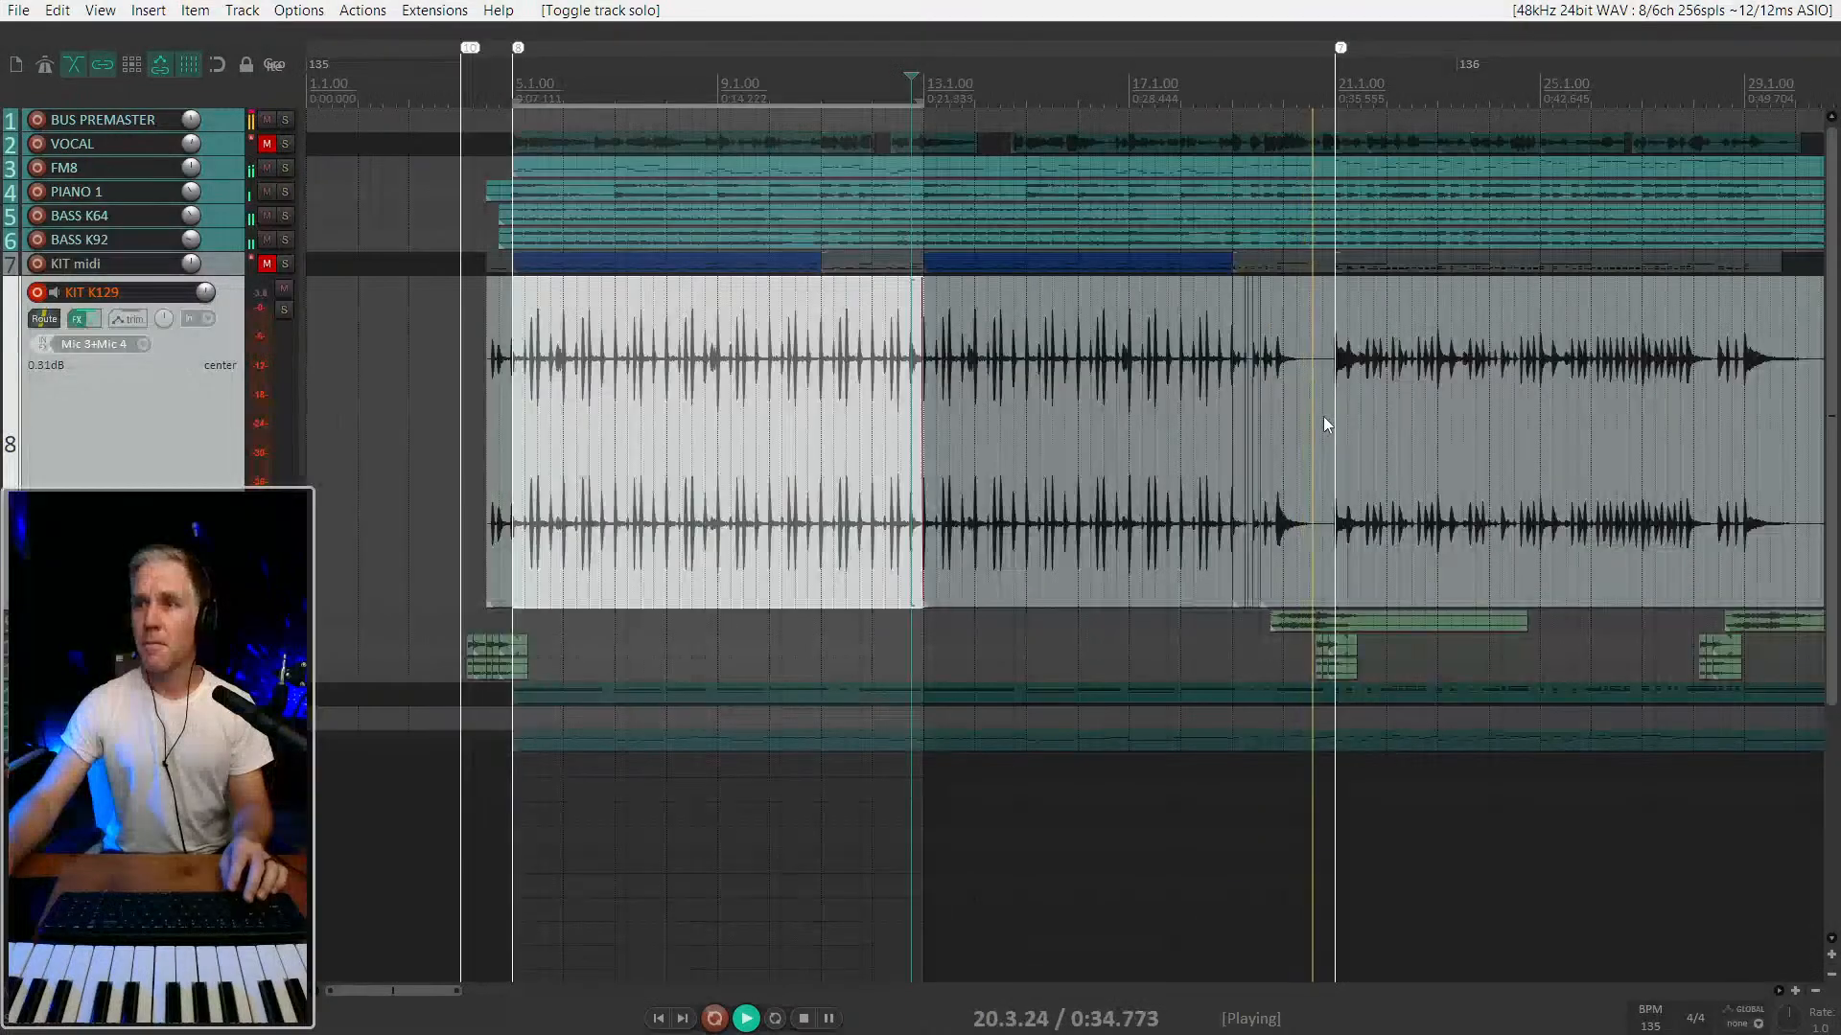
scroll(1323, 416, "down", 1)
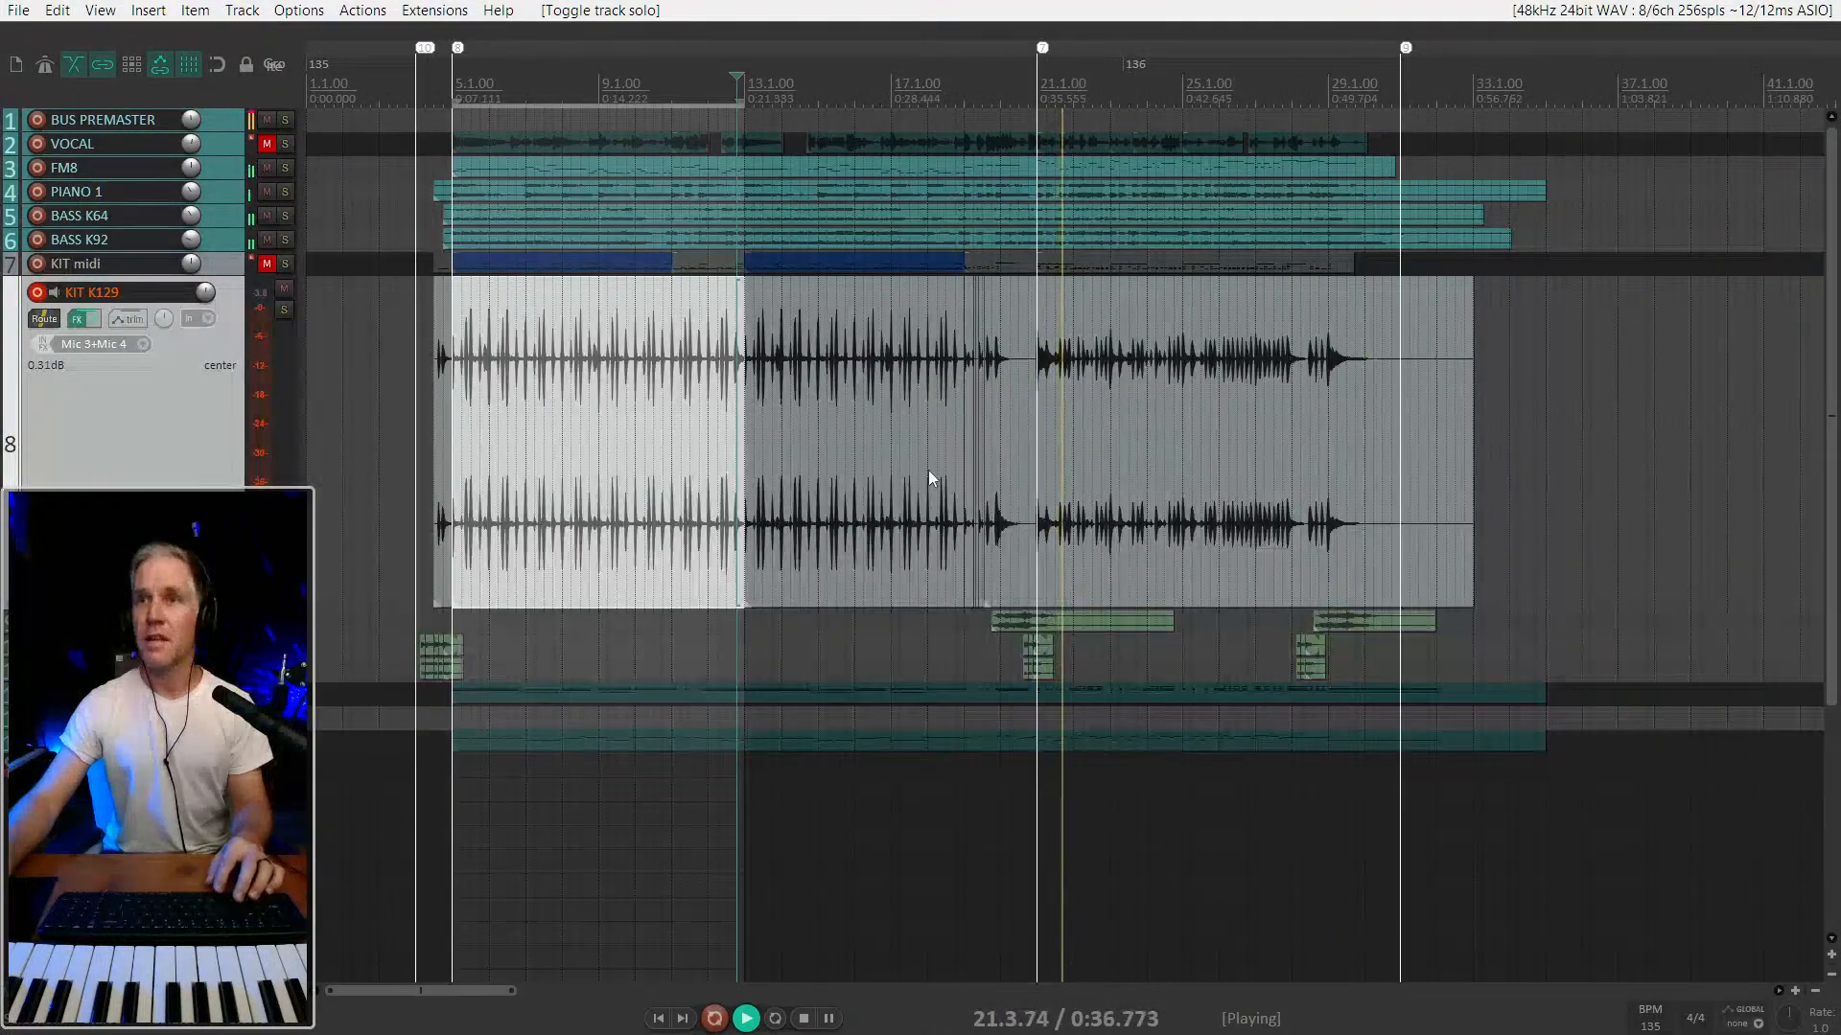
Stop playback, select both KIT K129 items spanning bars 5–19, and set their item volume to -3.33 dB.
left_click(854, 421)
key("space")
scroll(618, 450, "up", 2)
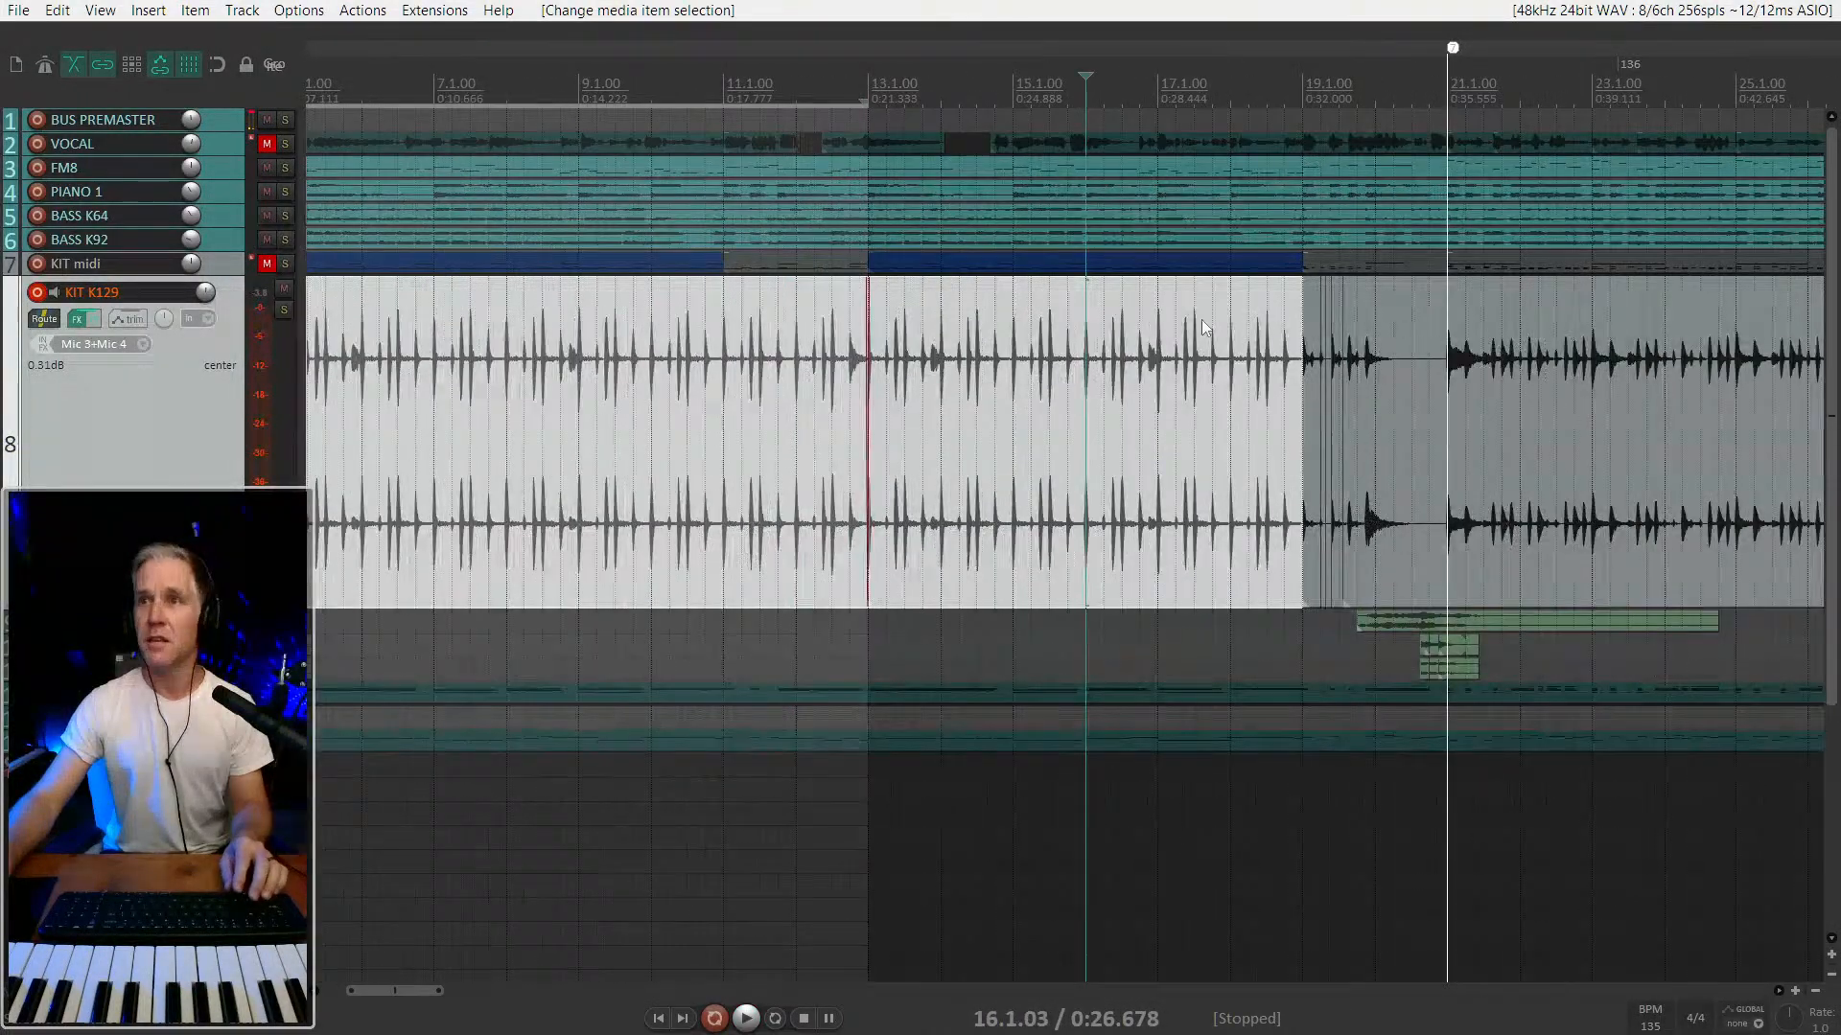
scroll(1068, 285, "down", 2)
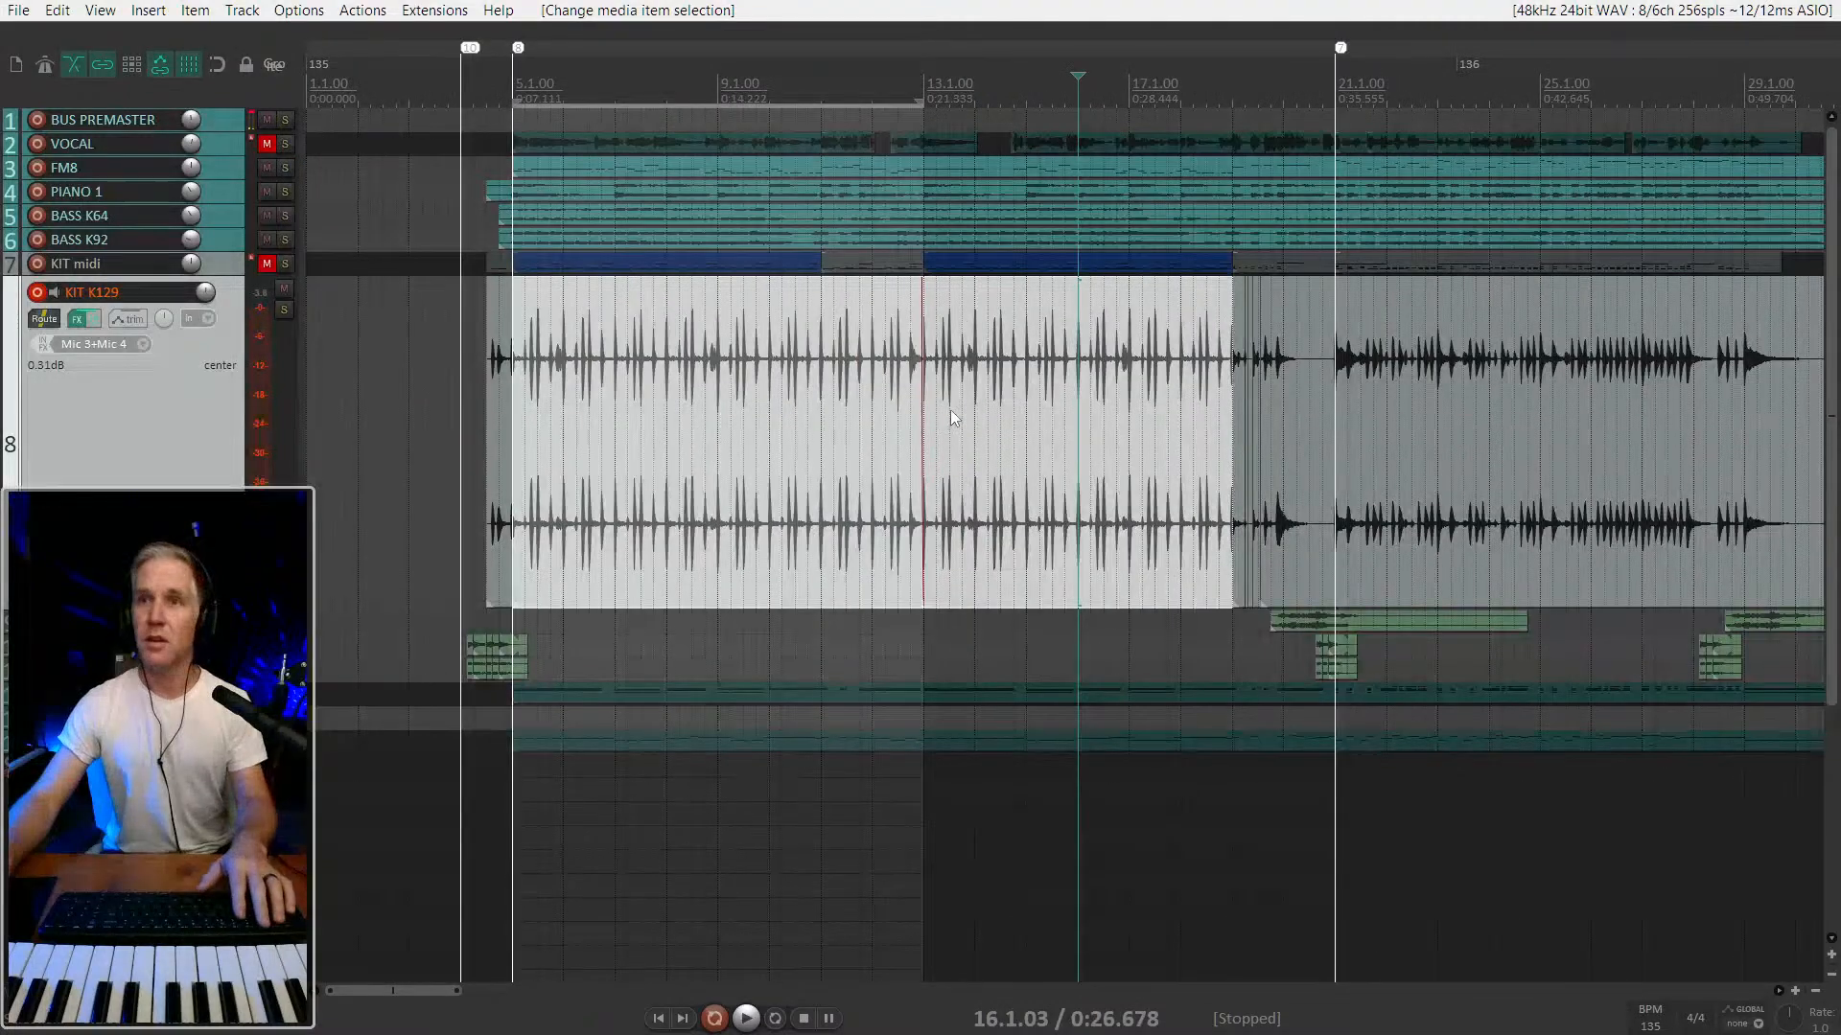
scroll(951, 410, "down", 2)
scroll(729, 420, "up", 2)
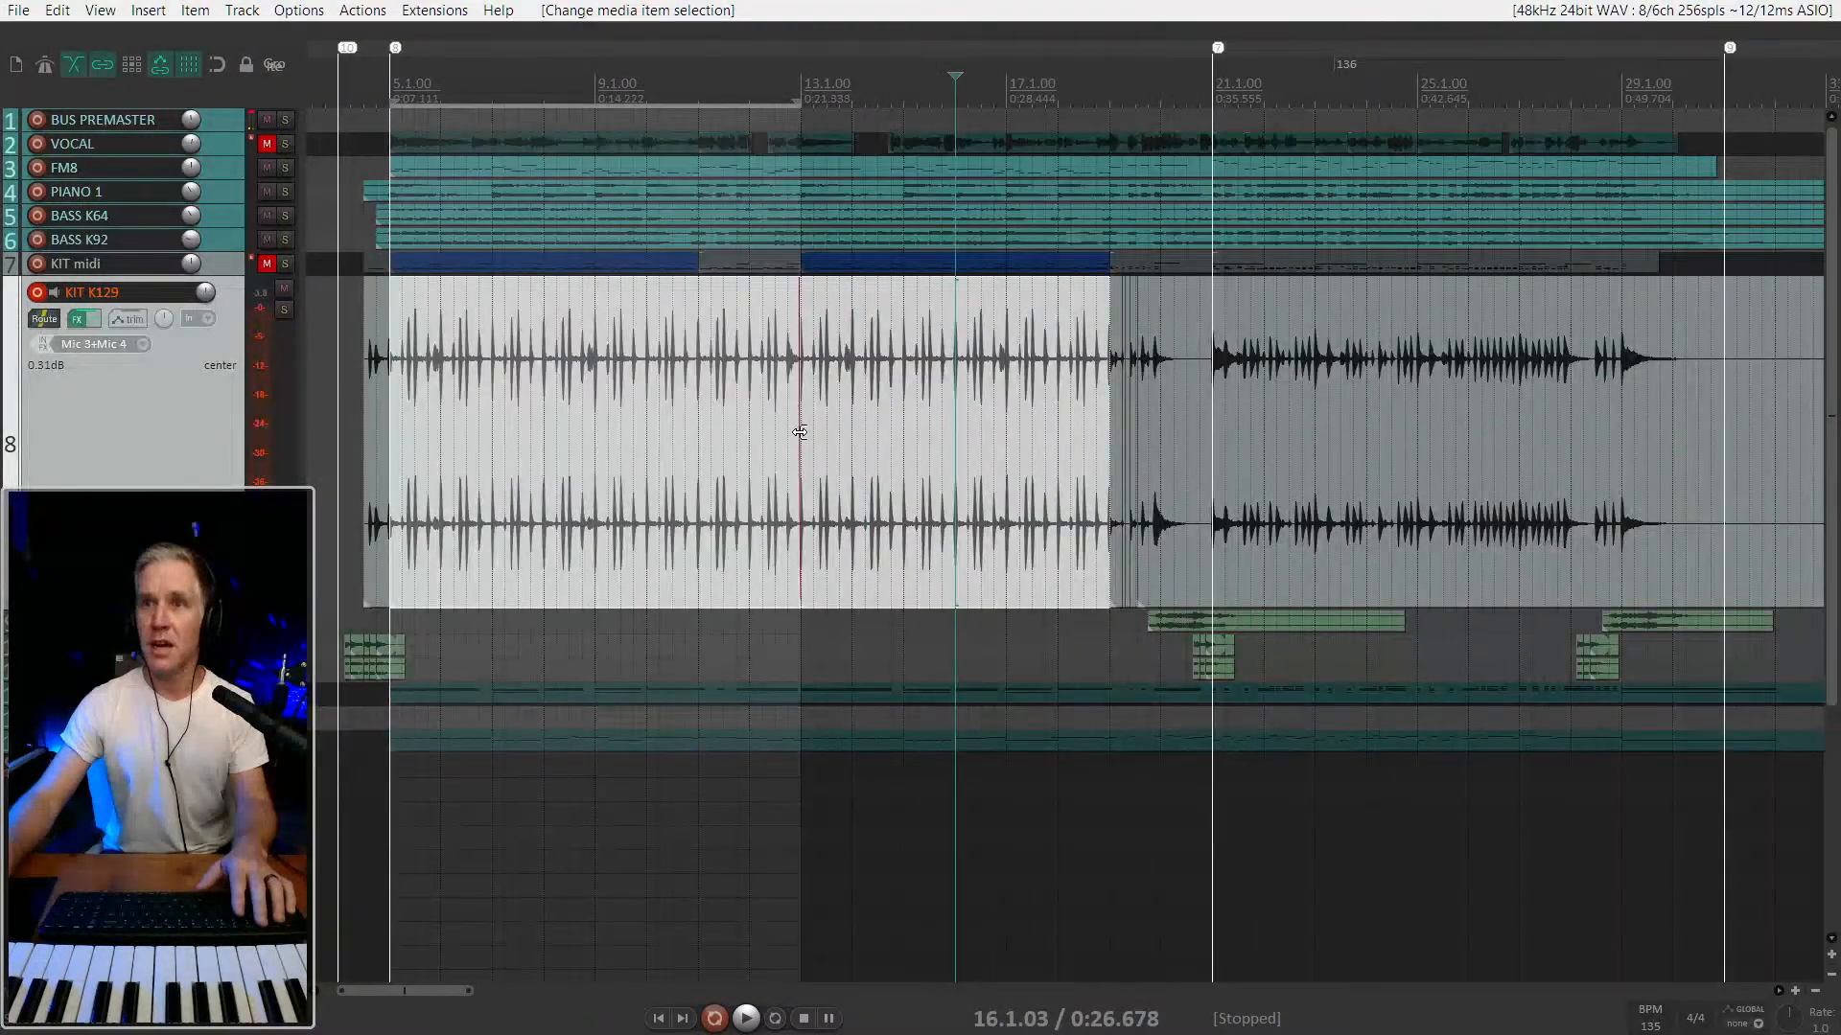
key("F2")
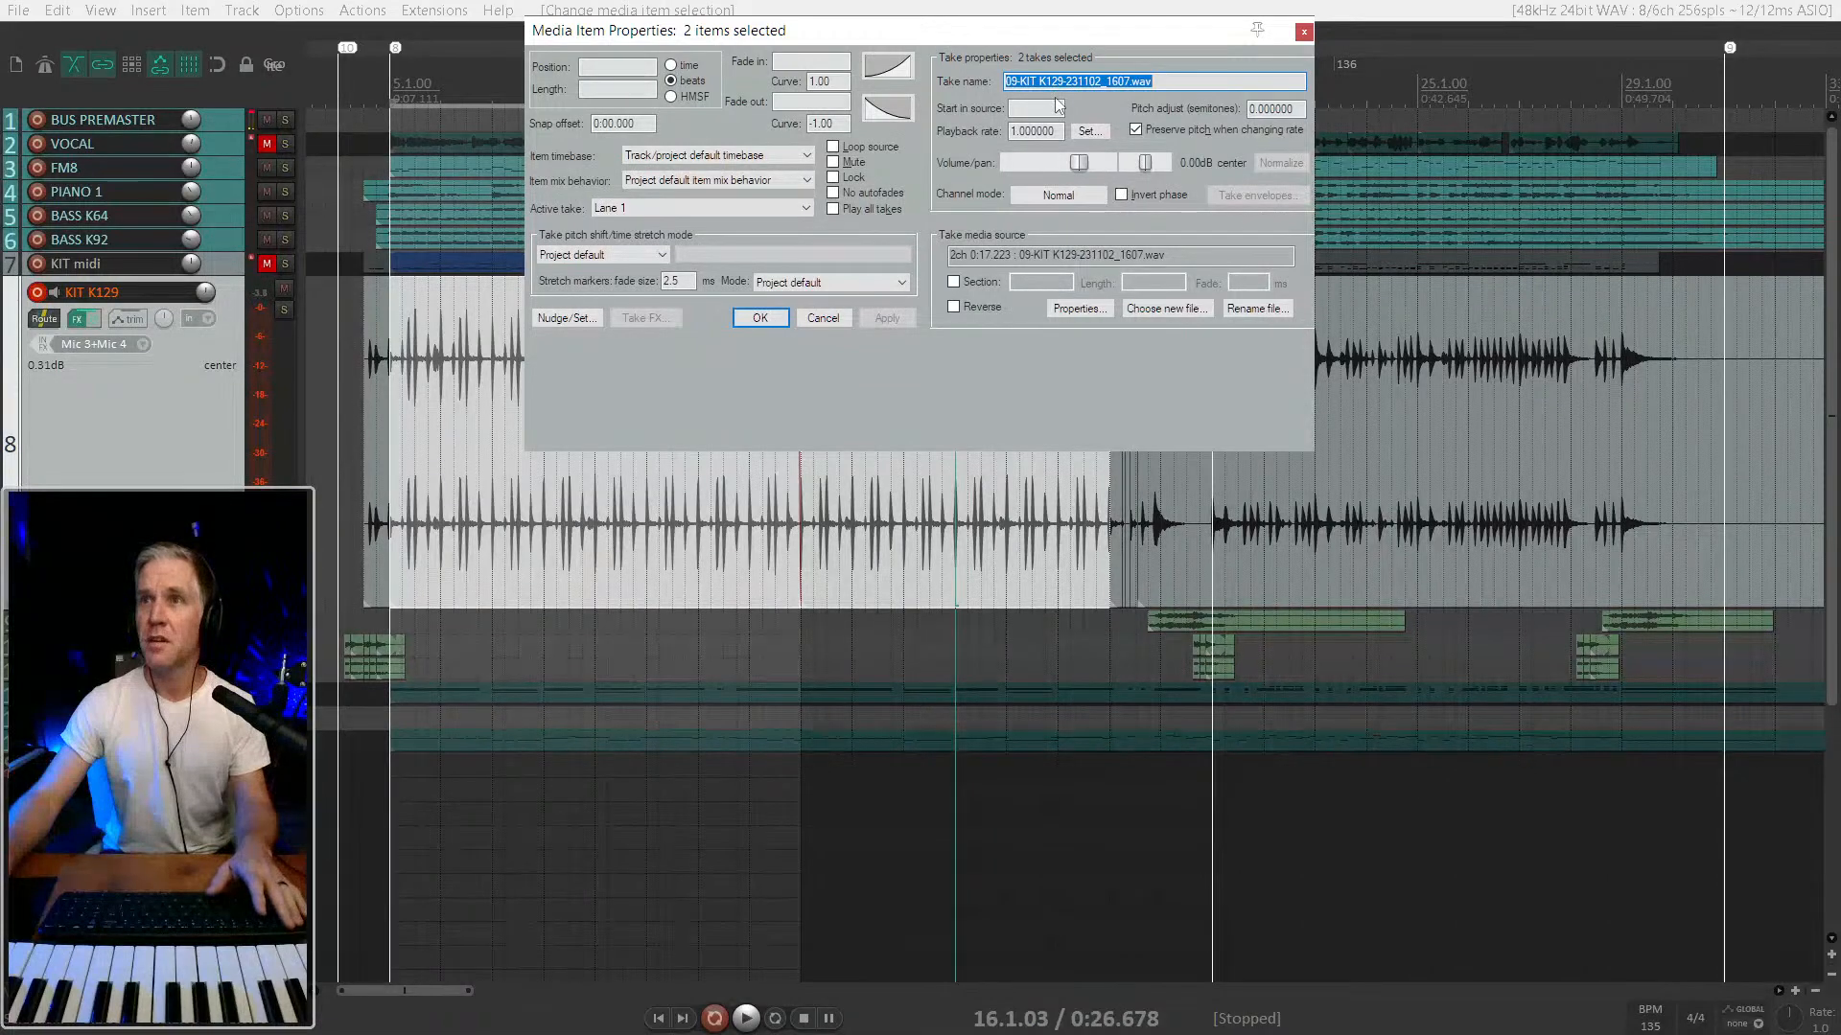
left_click_drag(1081, 163, 1071, 160)
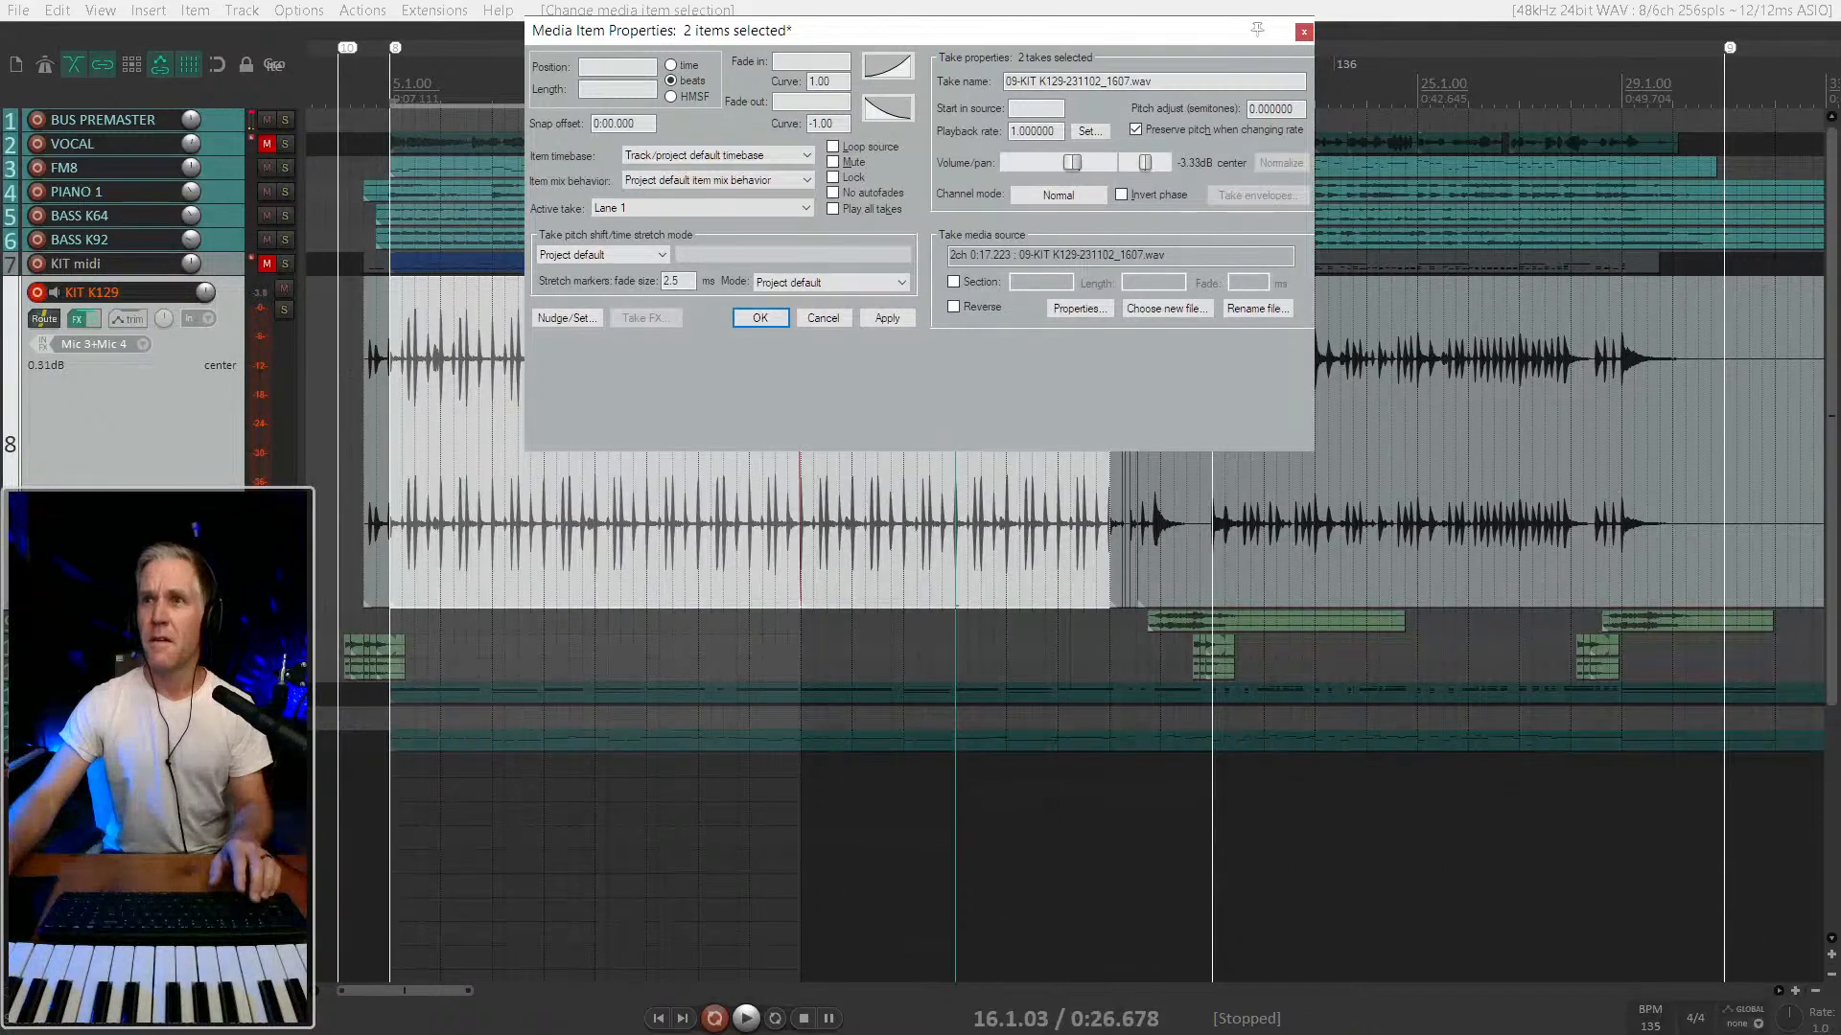
left_click(767, 319)
Play the mix from bar 14 and from just before bar 21 to check the drum balance.
left_click(871, 434)
key("space")
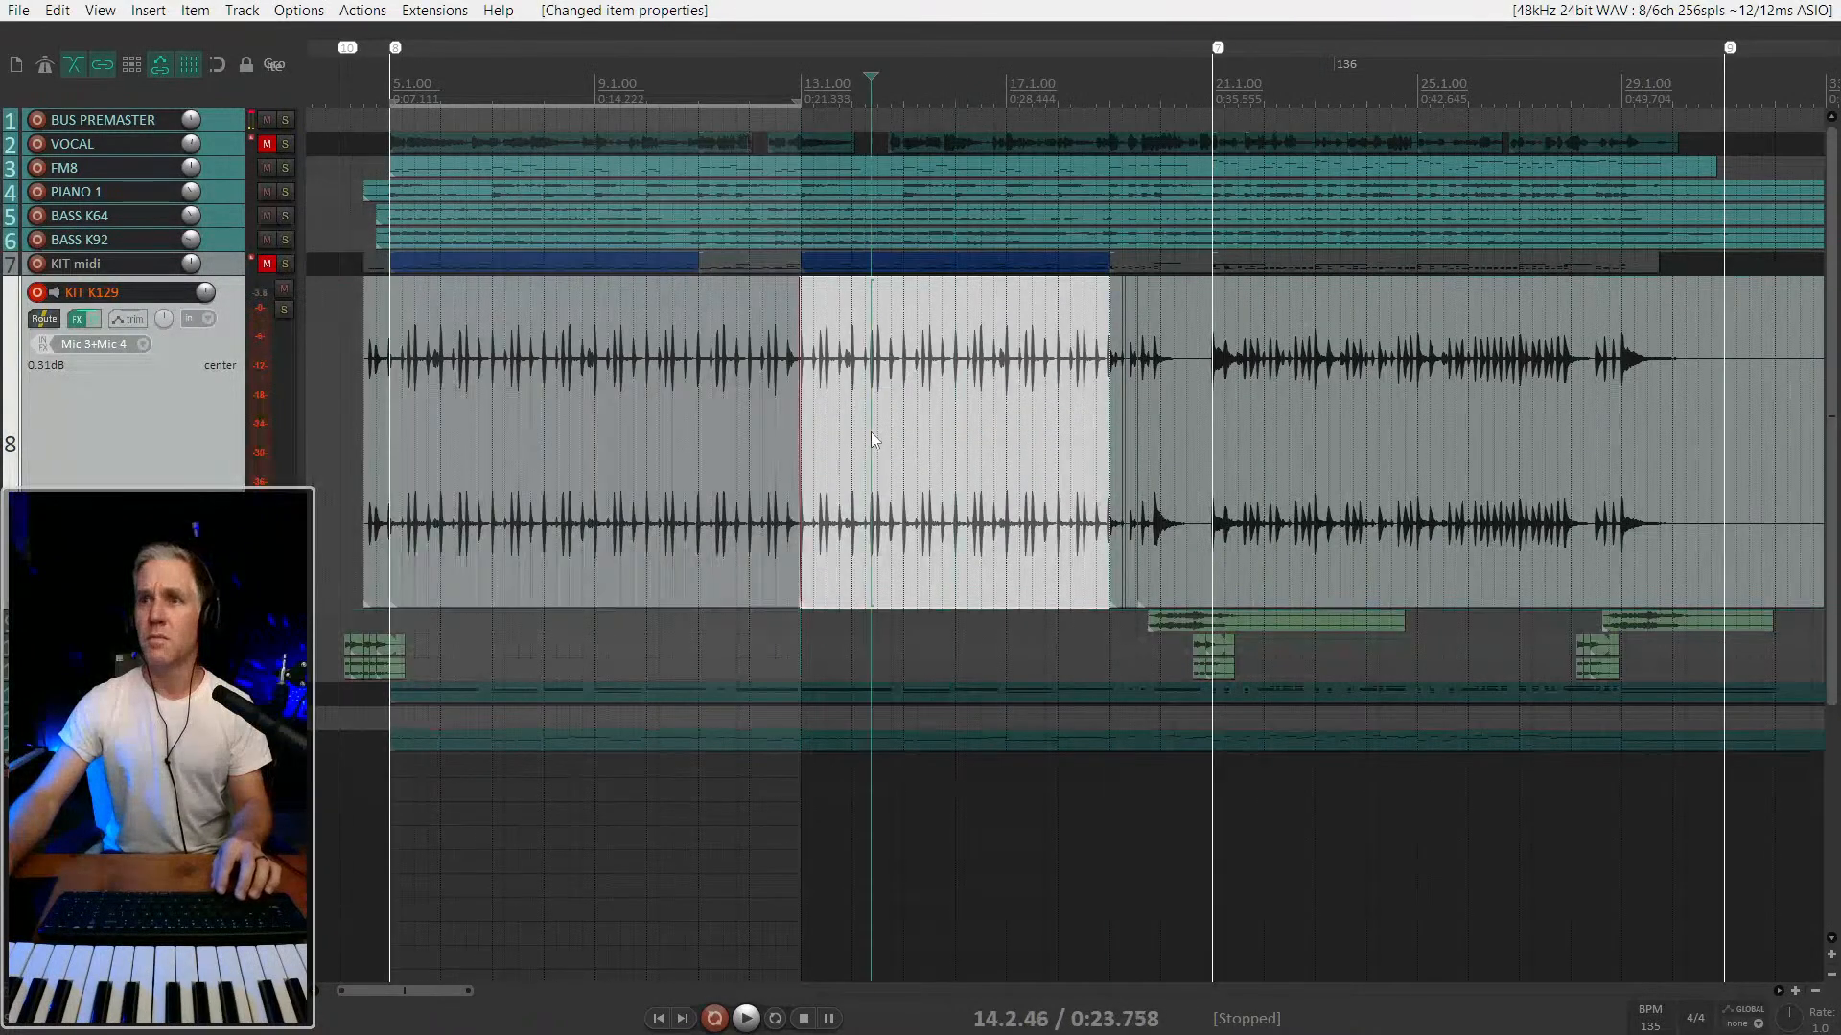
left_click(1204, 402)
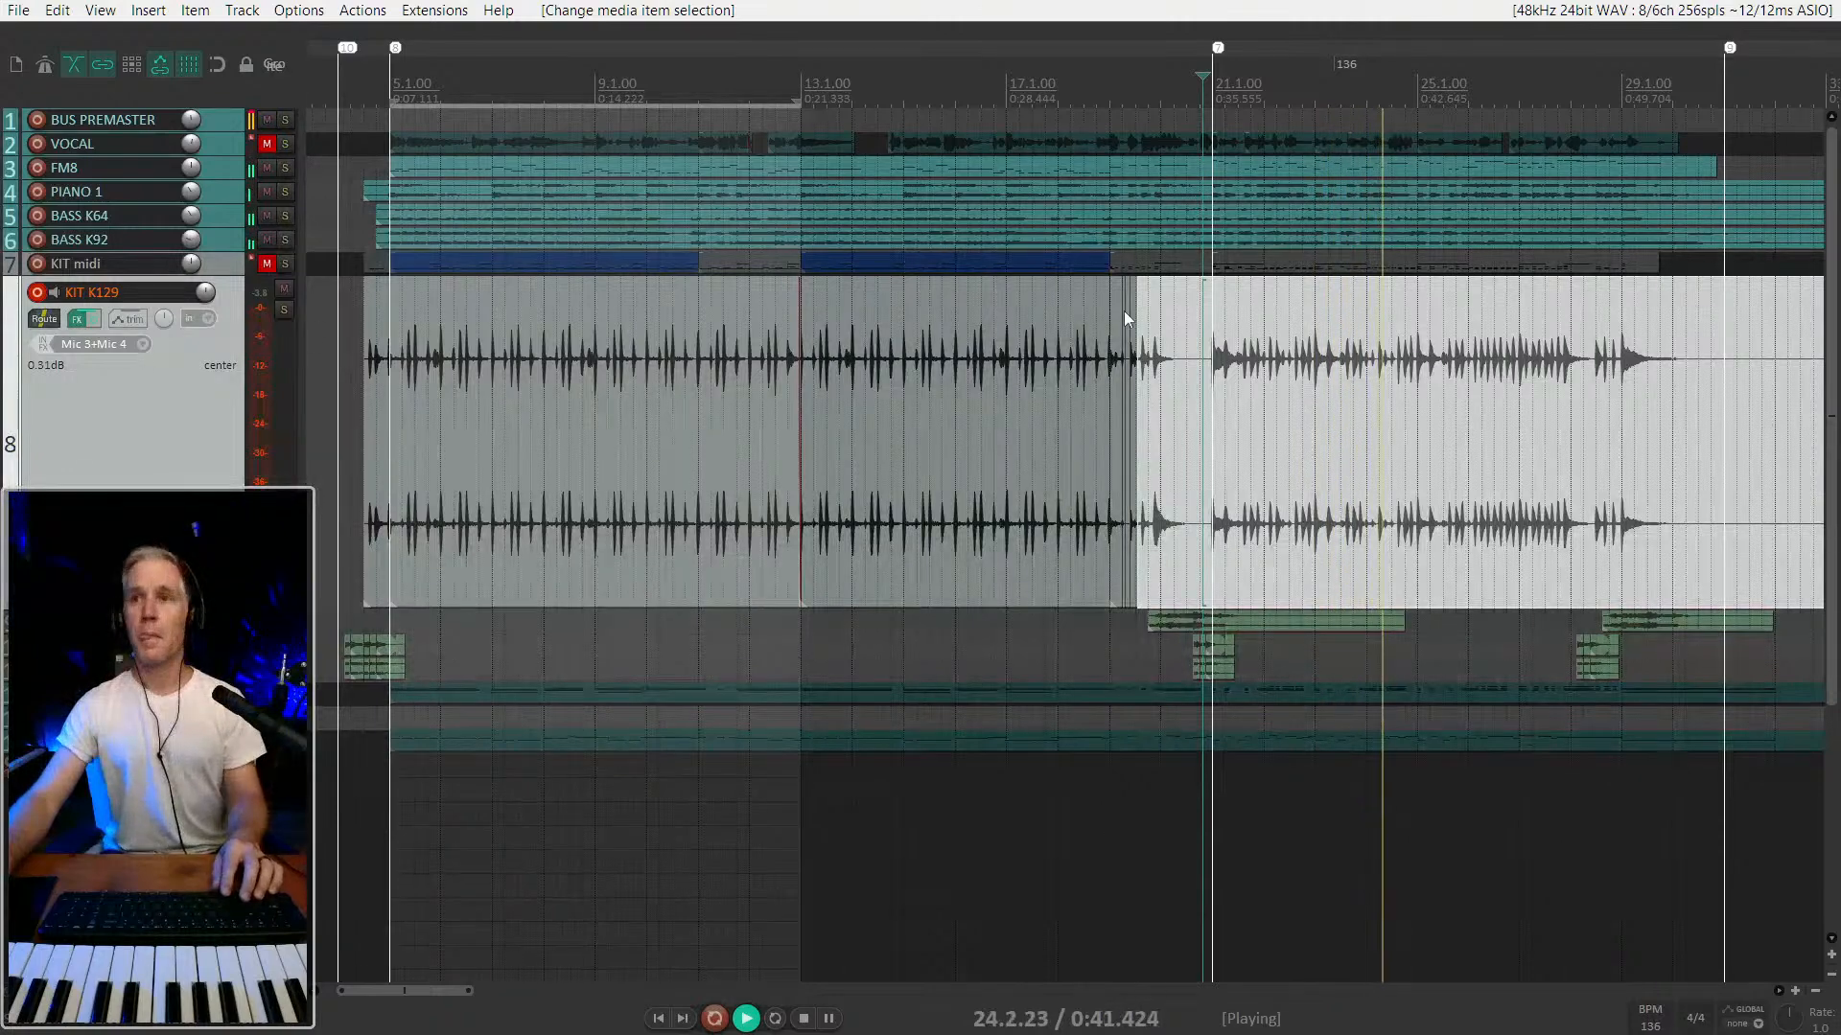
scroll(1177, 360, "down", 2)
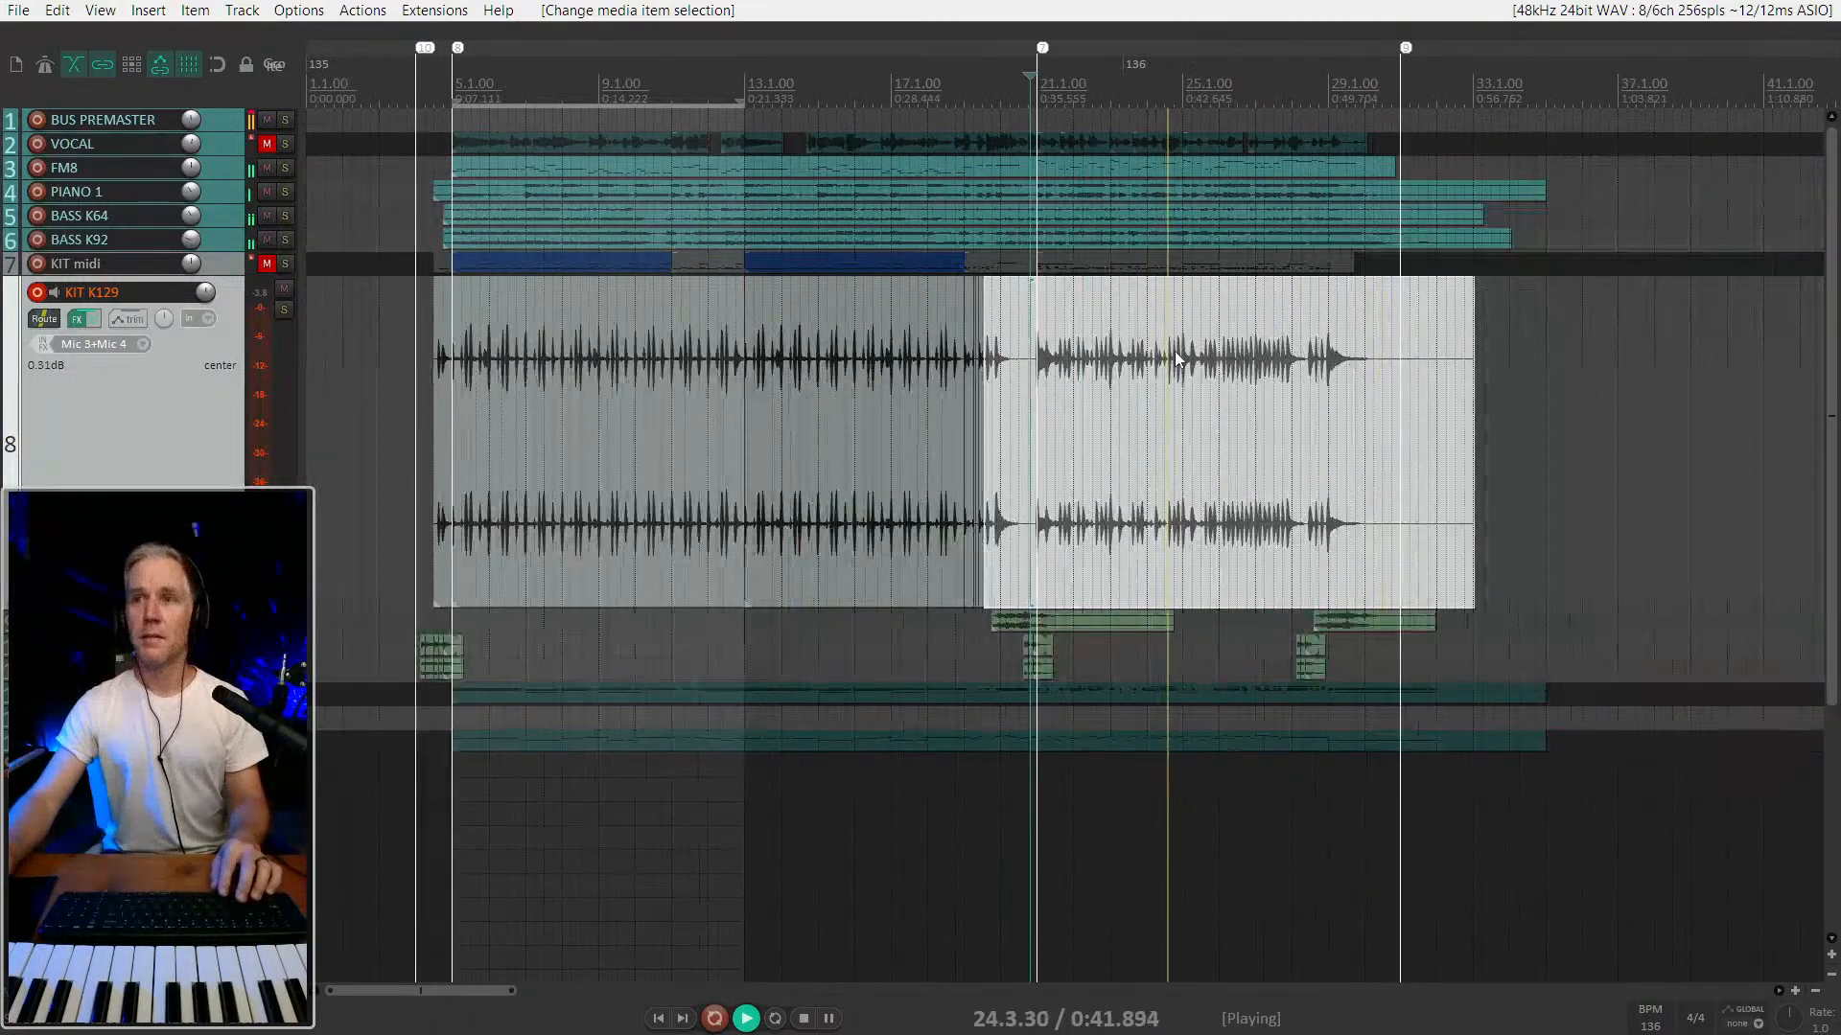
key("space")
Disarm the KIT K129 track for recording and mute it.
left_click(822, 472)
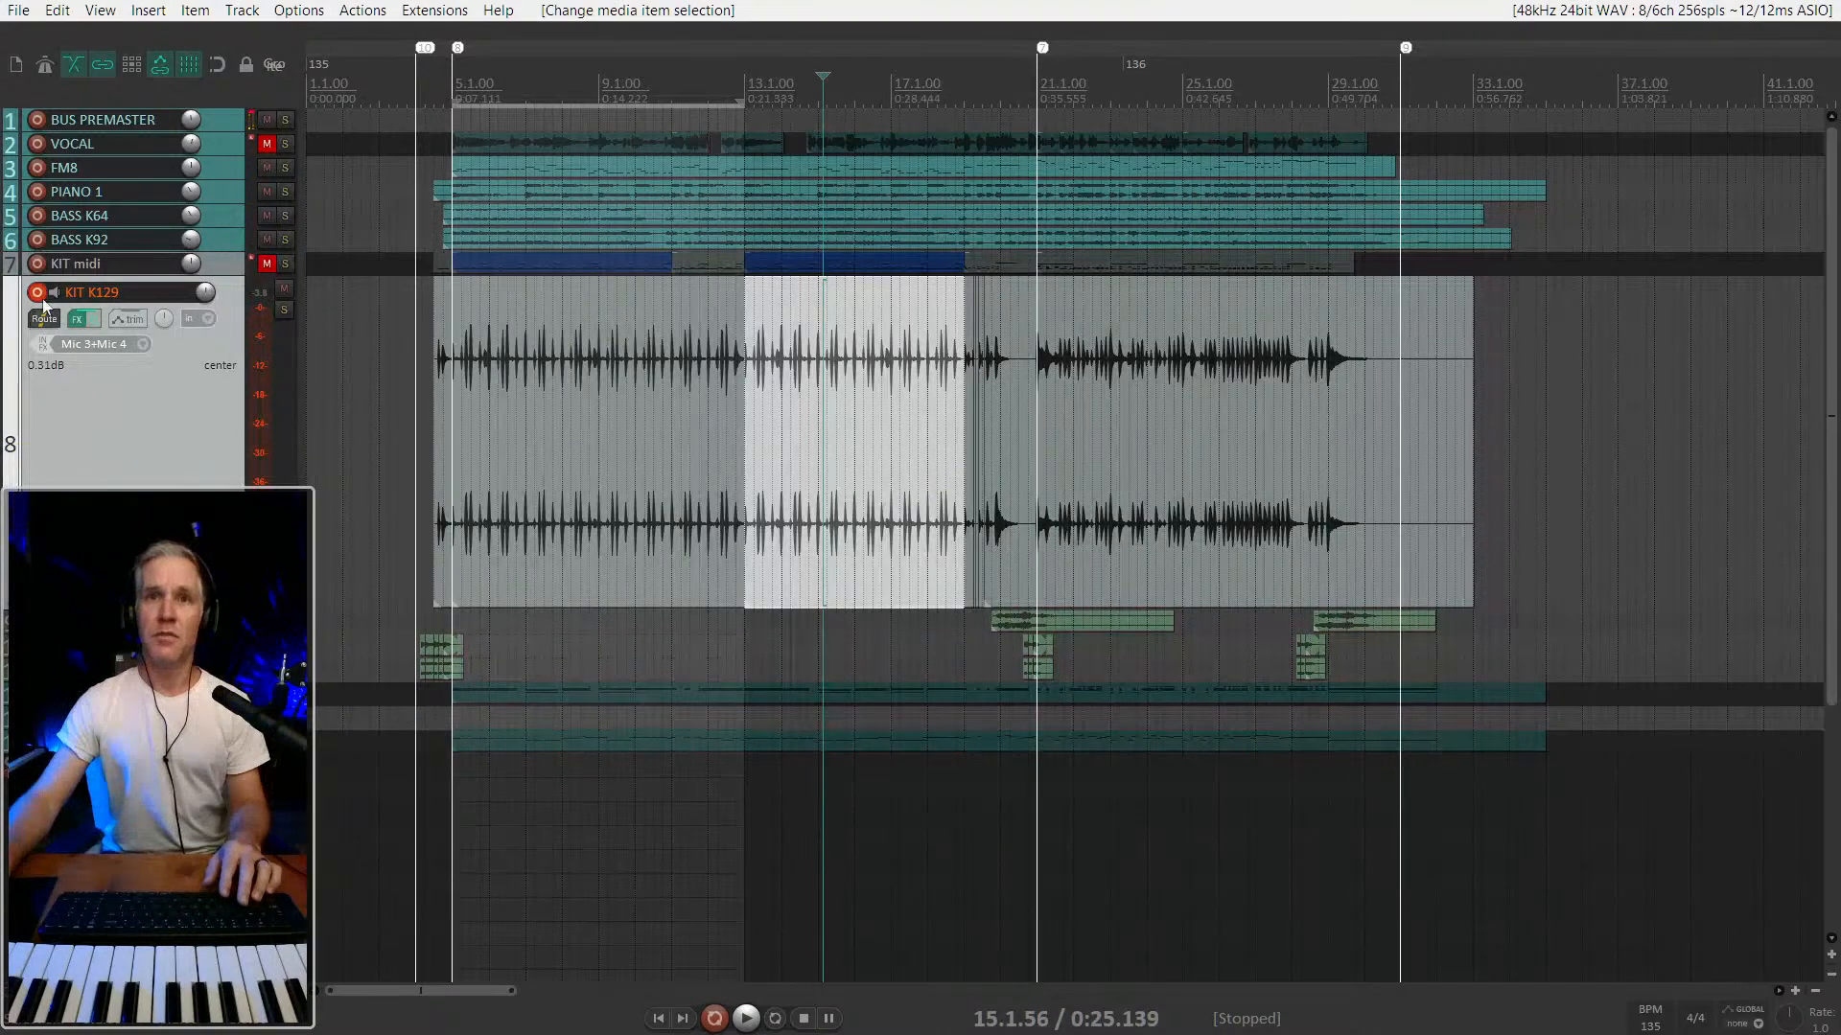
left_click(36, 292)
left_click(283, 289)
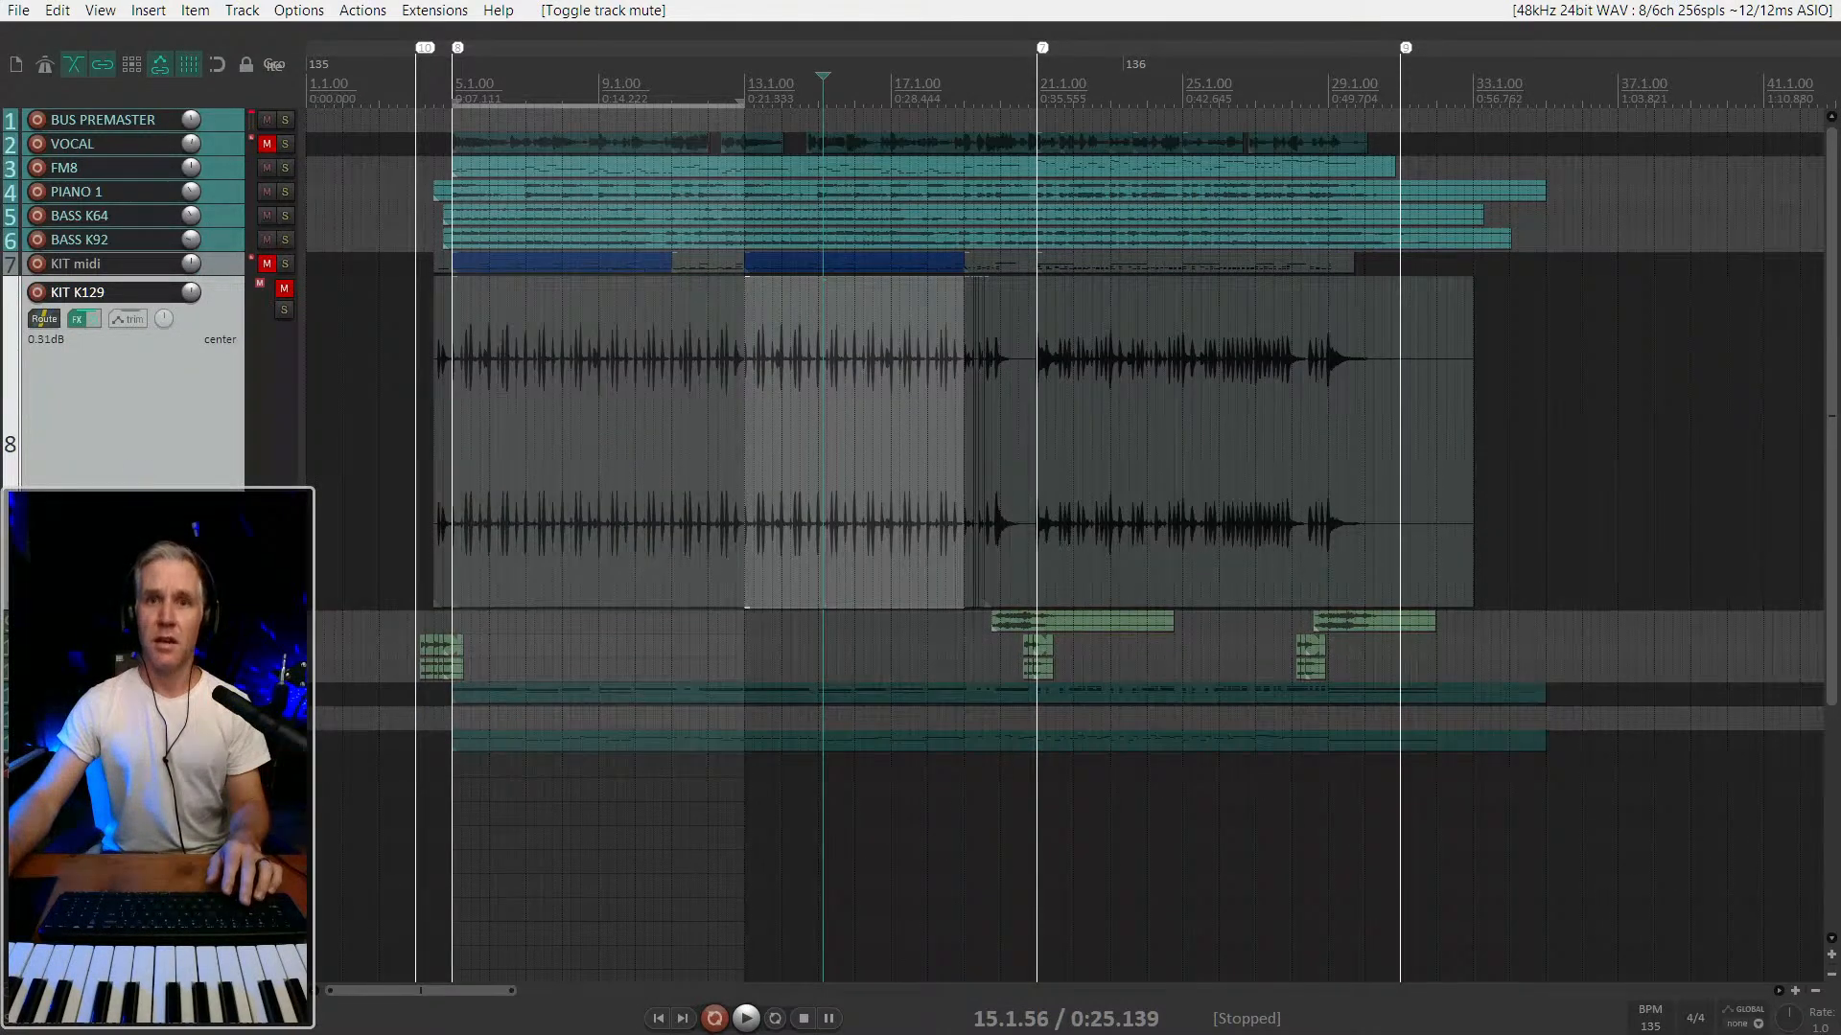
scroll(124, 463, "up", 4)
scroll(124, 463, "down", 7)
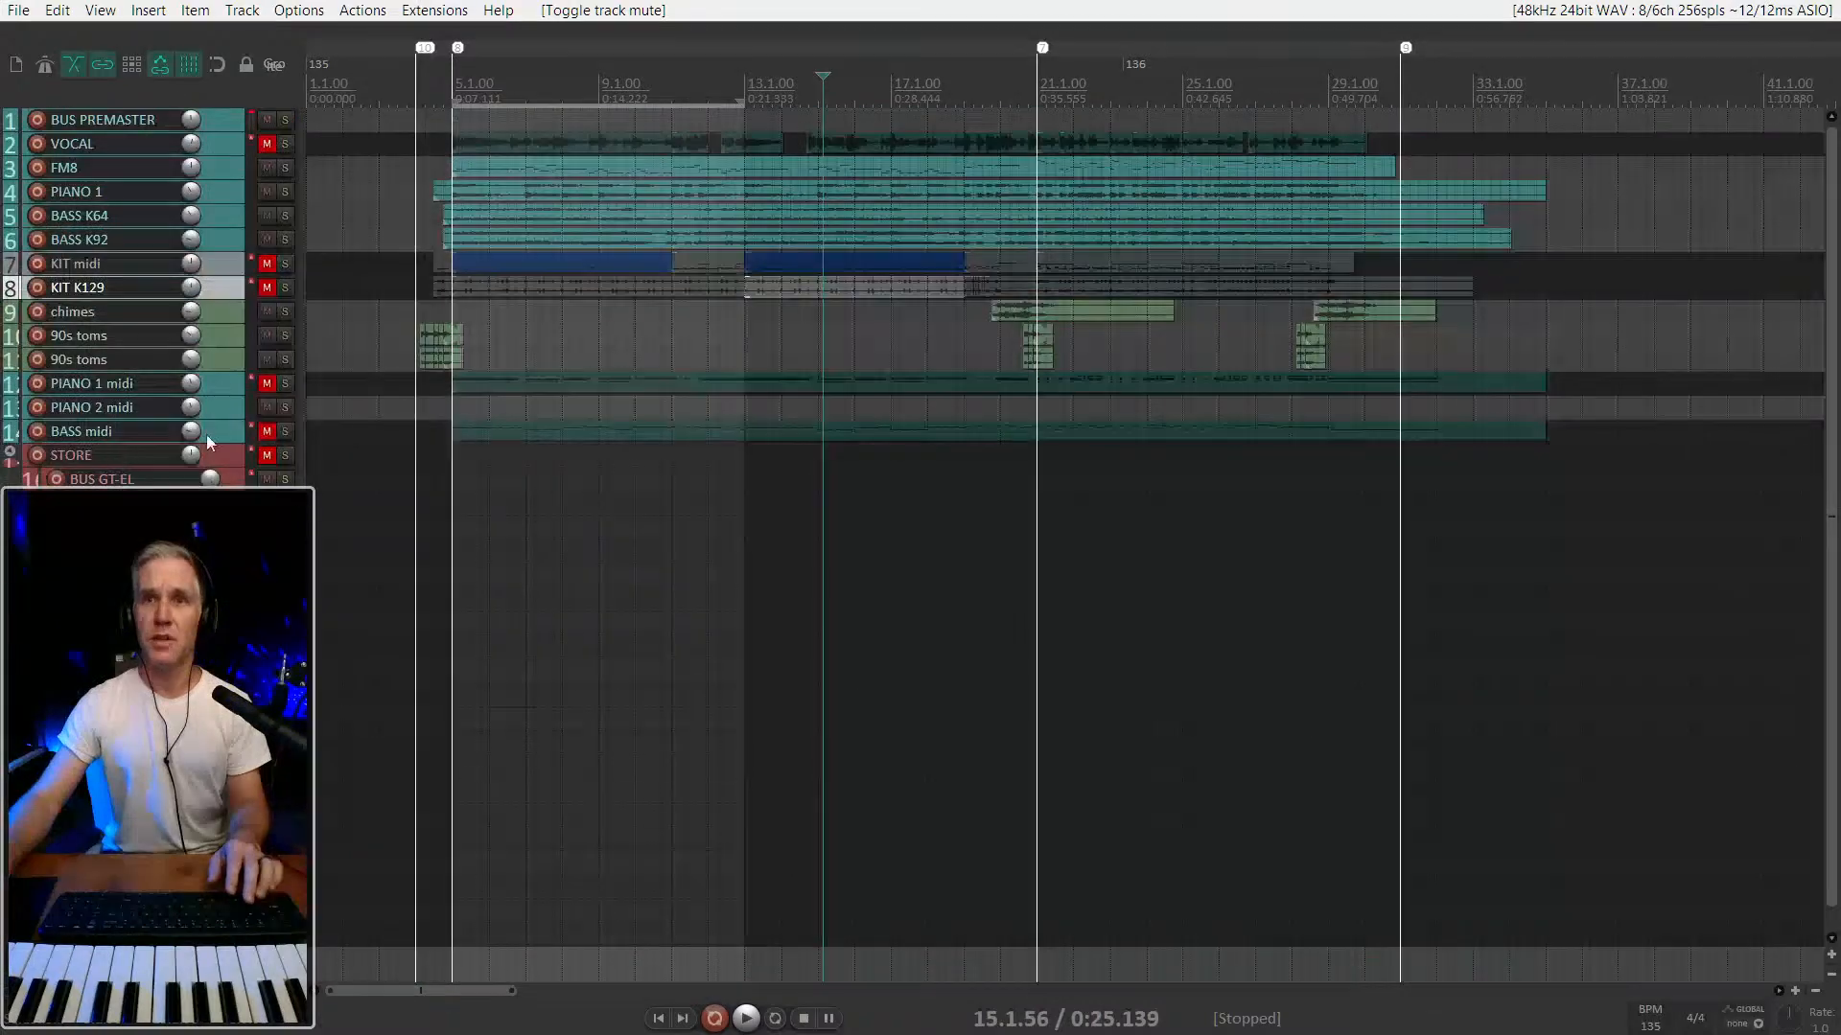
Select the PIANO 2 midi track, enlarge it and arm it for recording.
left_click(218, 307)
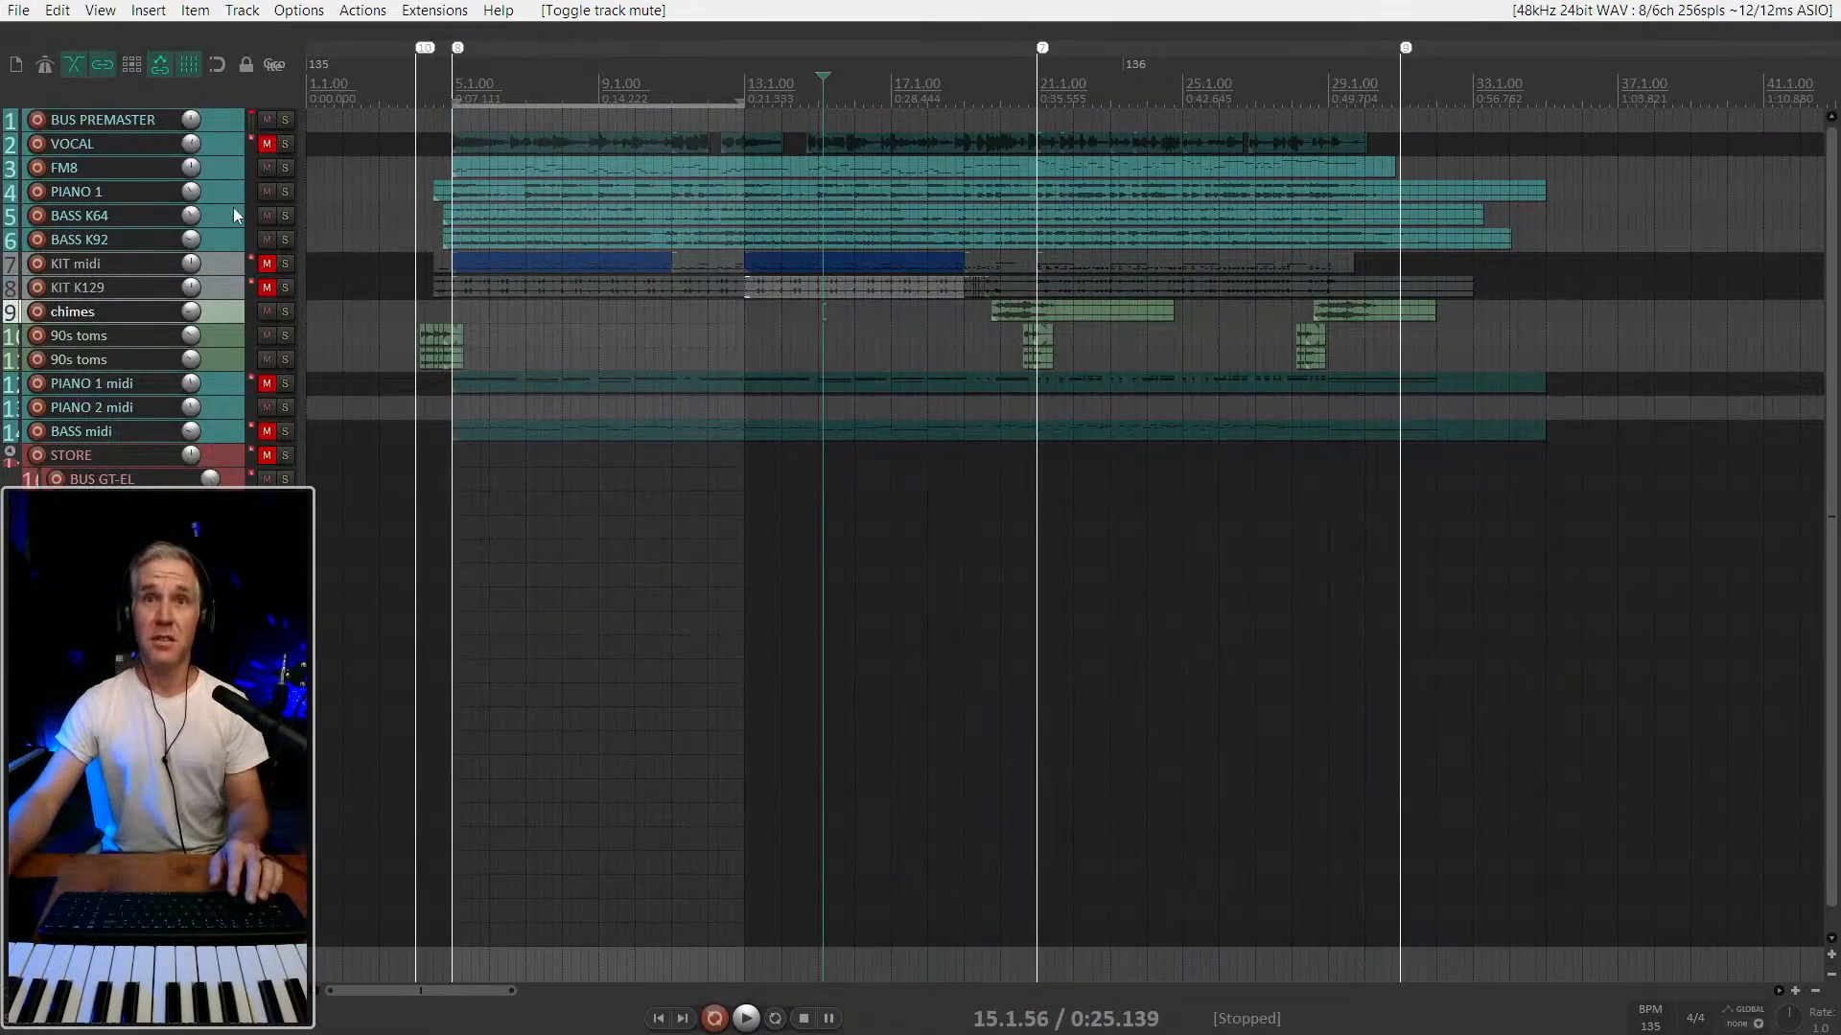
left_click(222, 406)
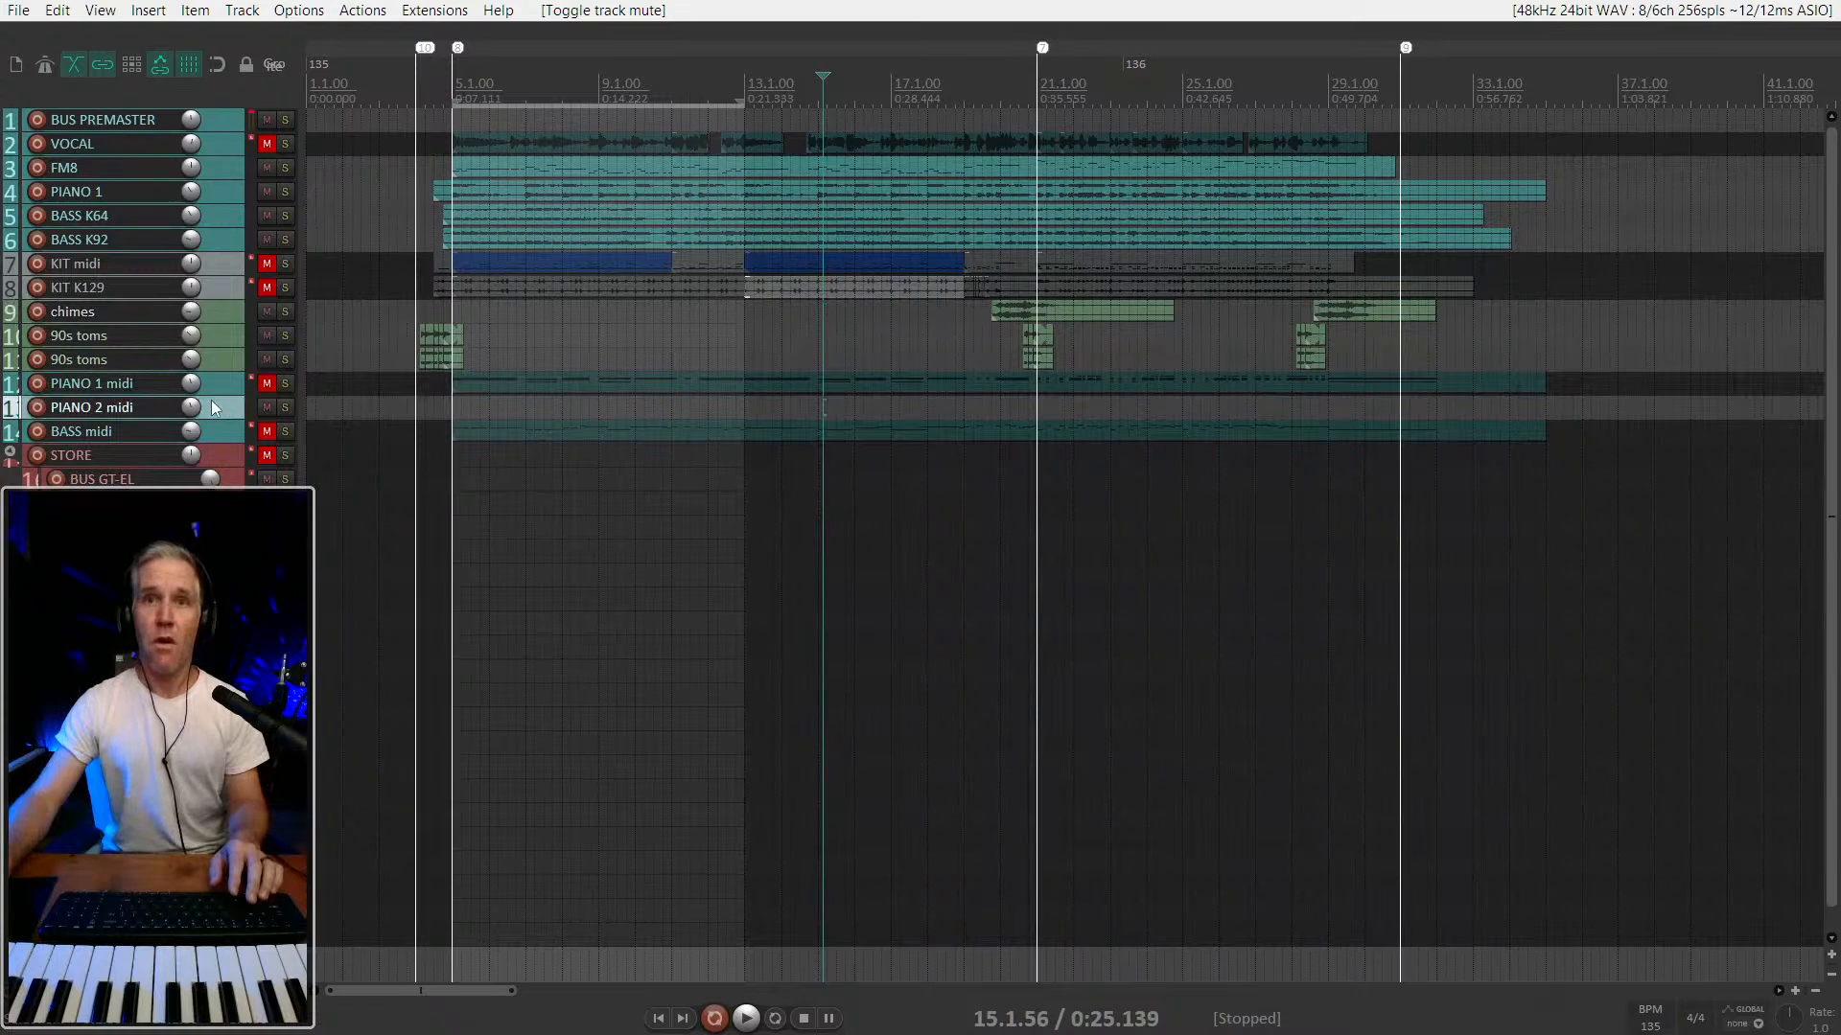
scroll(209, 401, "up", 5)
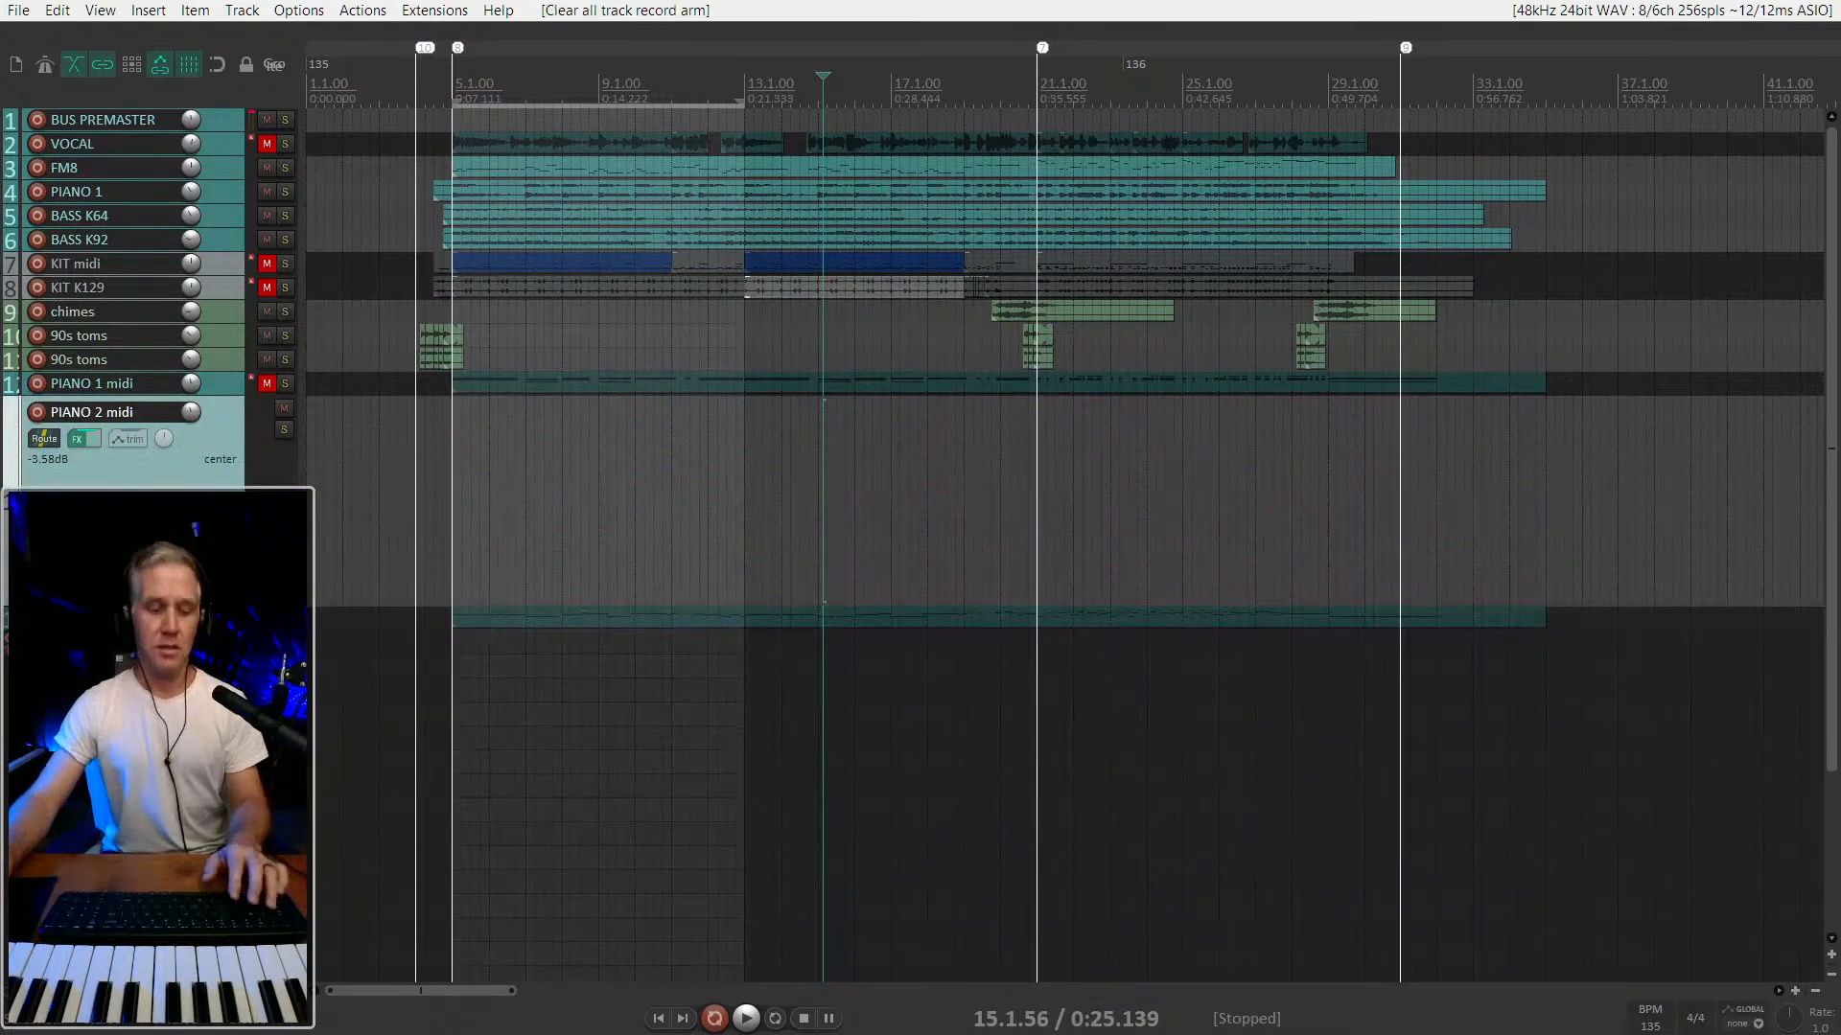
key("F7")
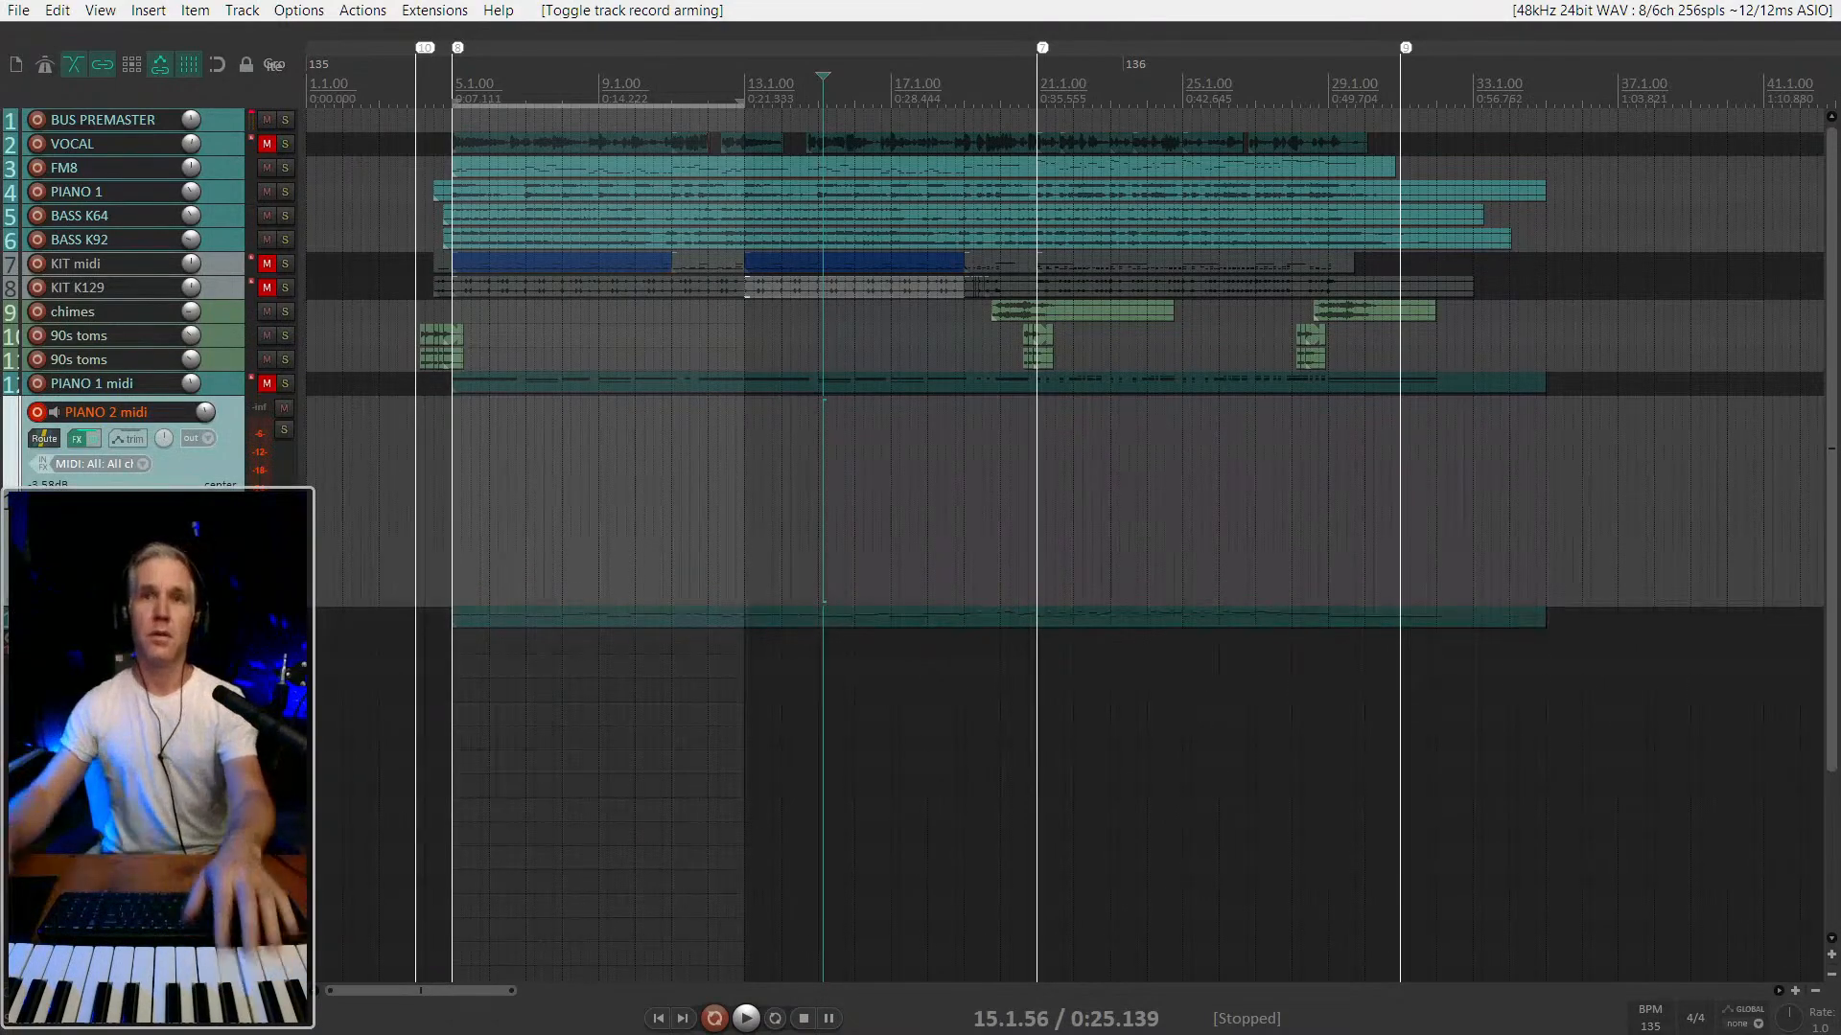
Insert a new track, move it above BUS PREMASTER and enlarge it.
left_click(206, 124)
key("ctrl+t")
left_click_drag(195, 119, 167, 125)
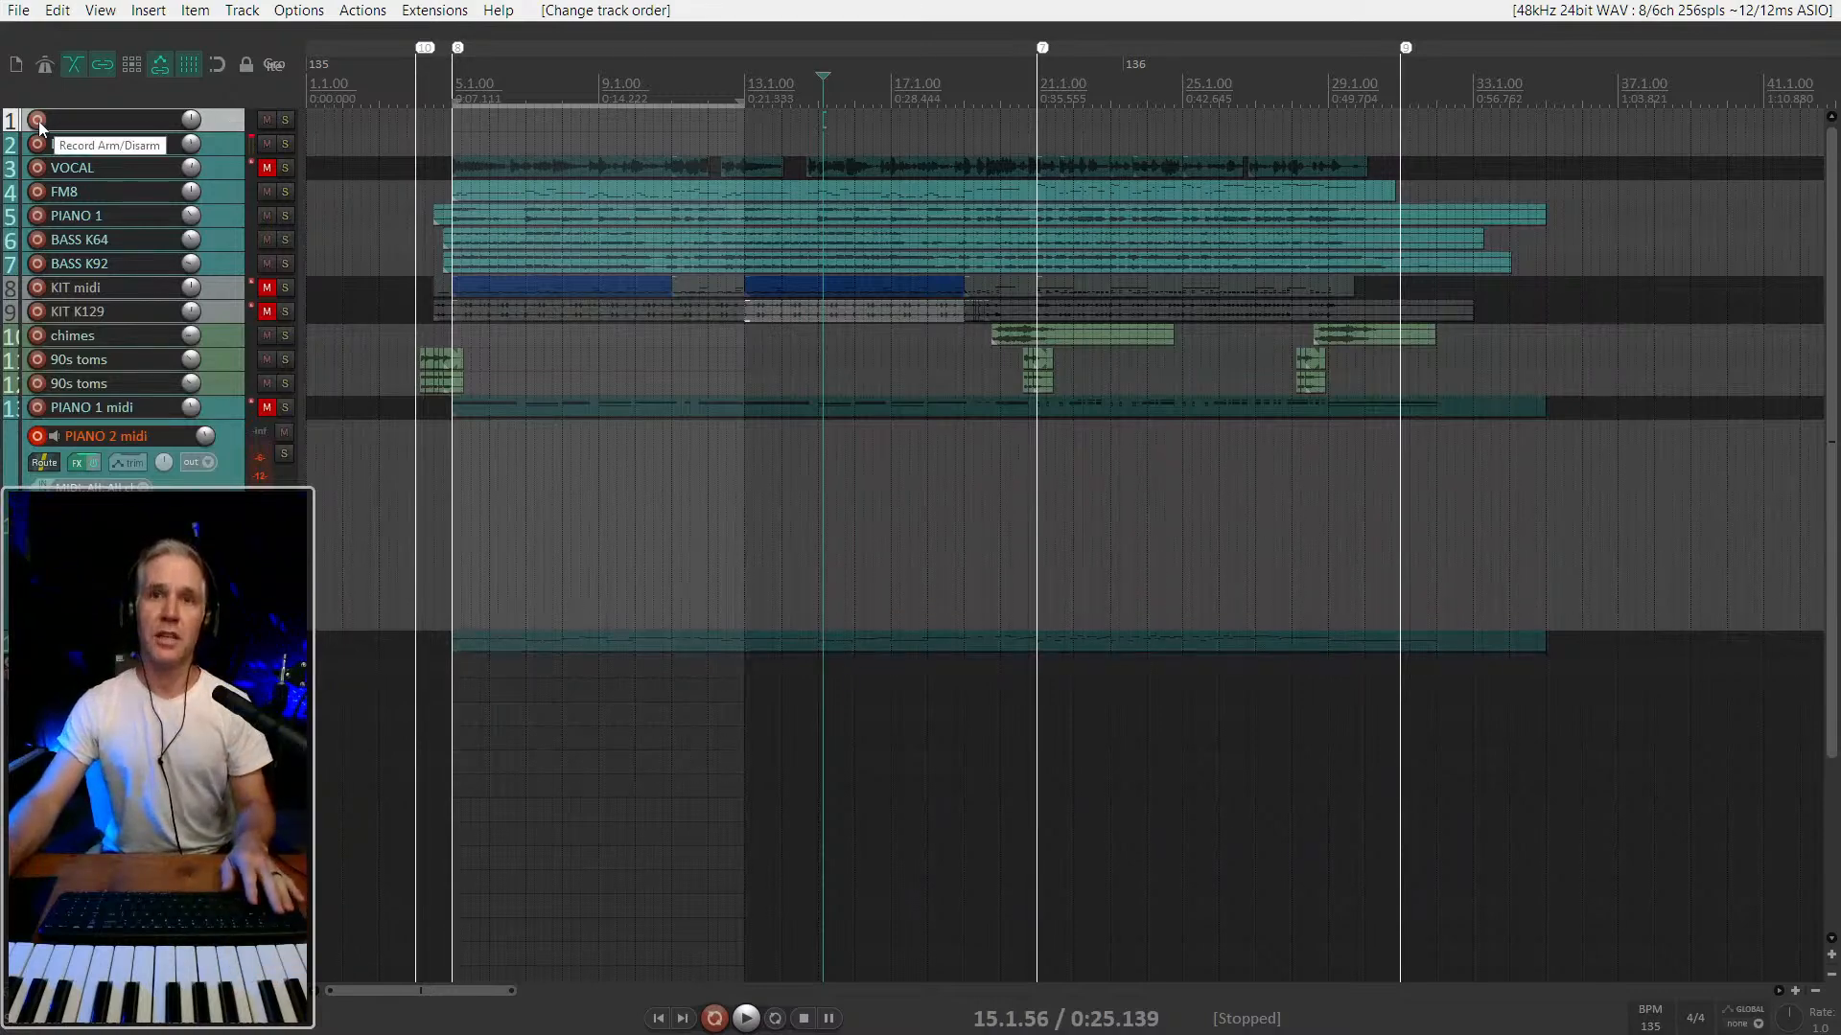
double_click(230, 122)
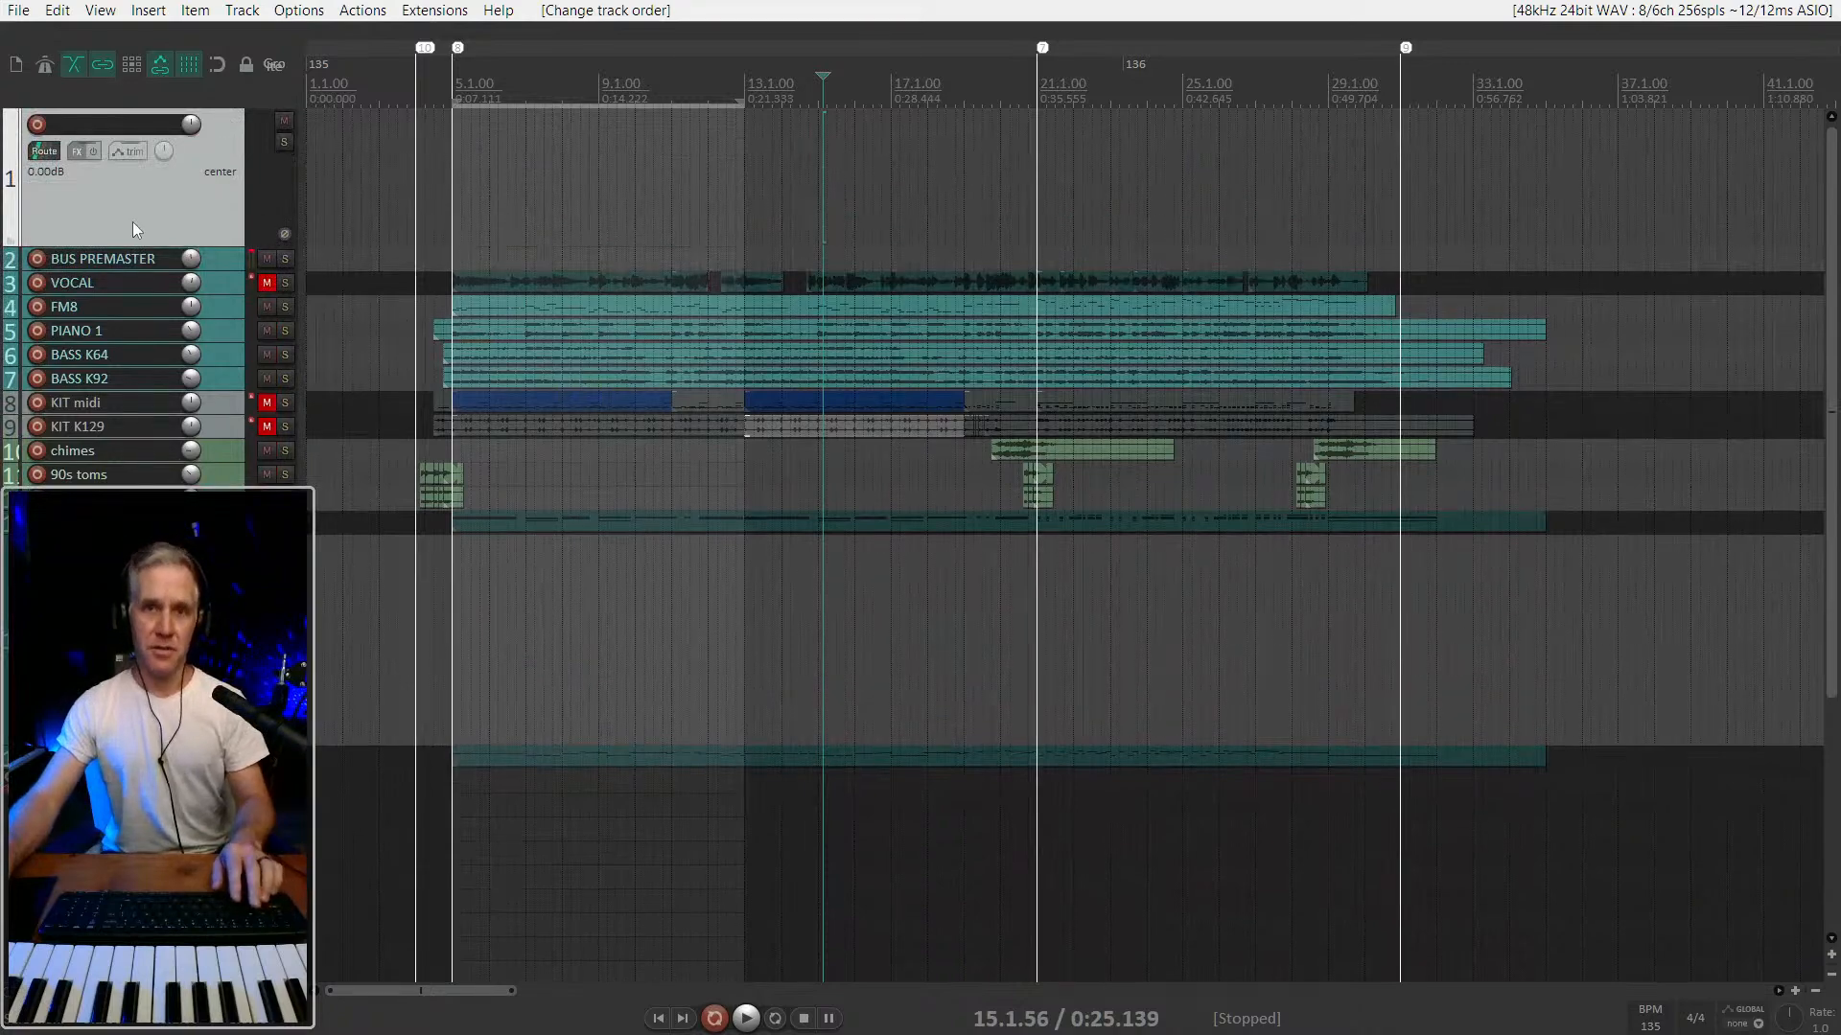
Show the mixer and route the new track to BUS PREMASTER instead of directly to the master.
key("ctrl+m")
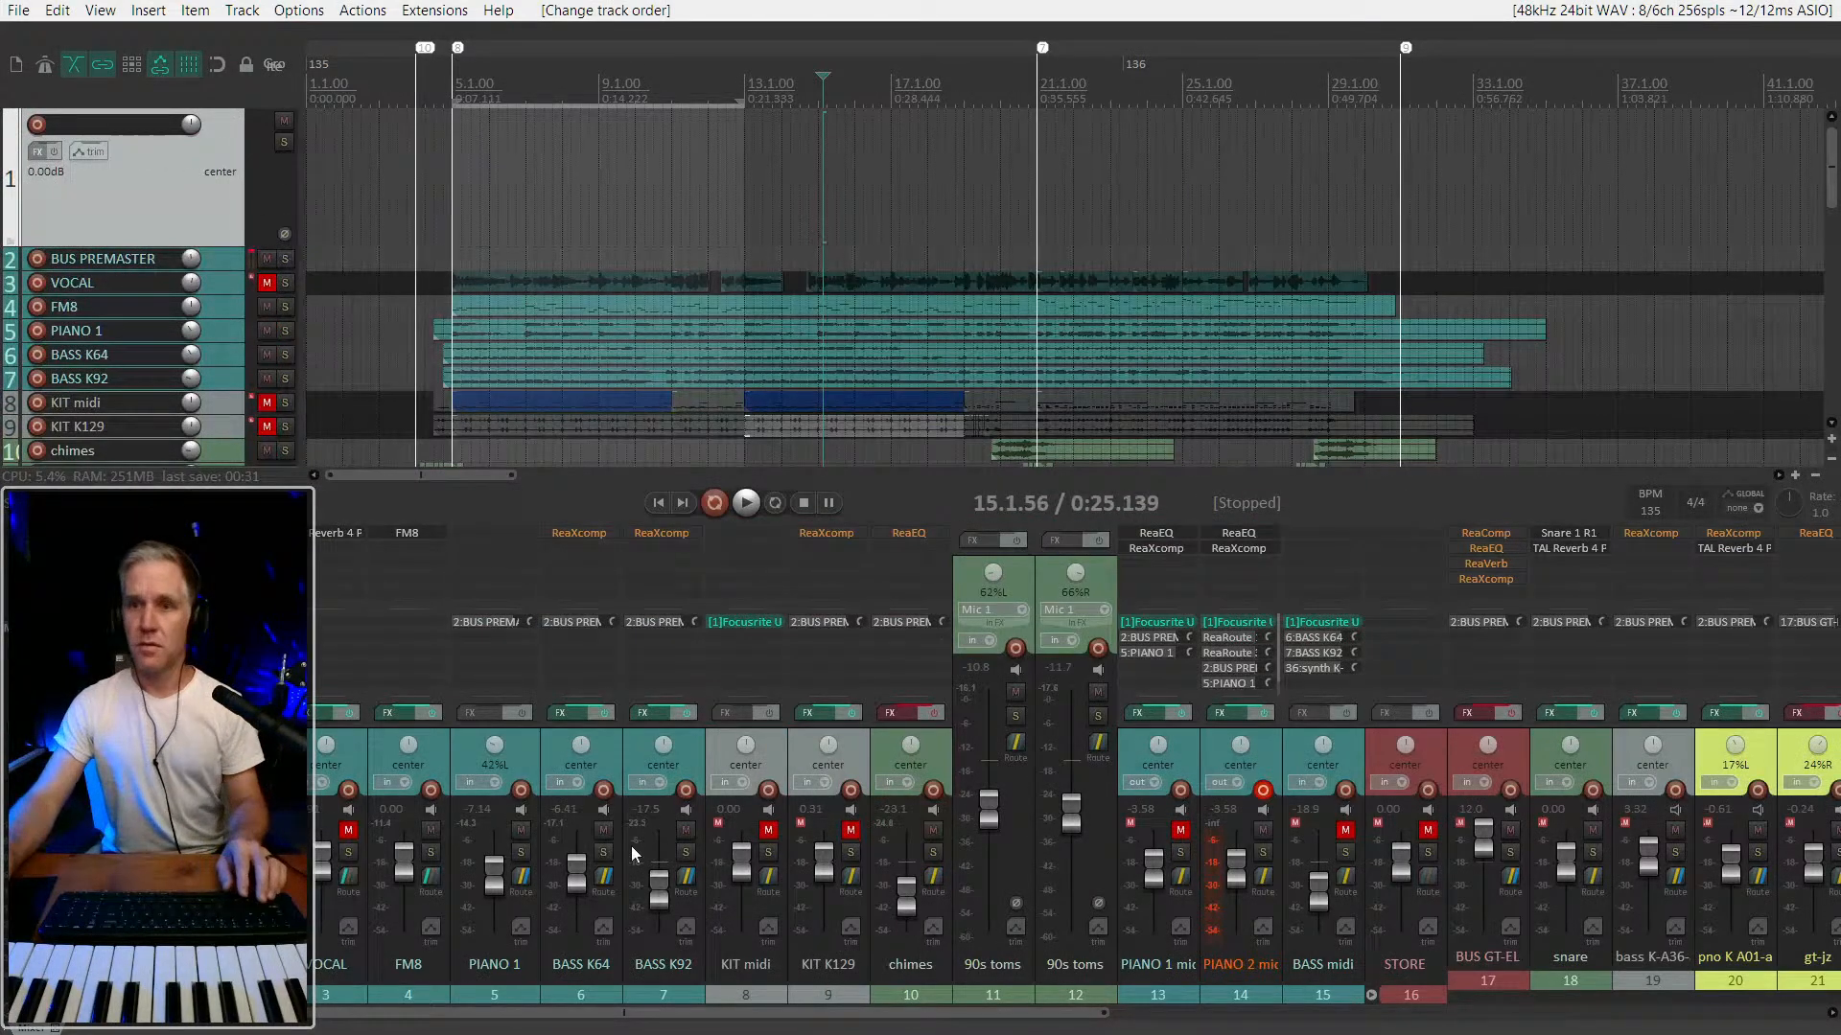
right_click(186, 885)
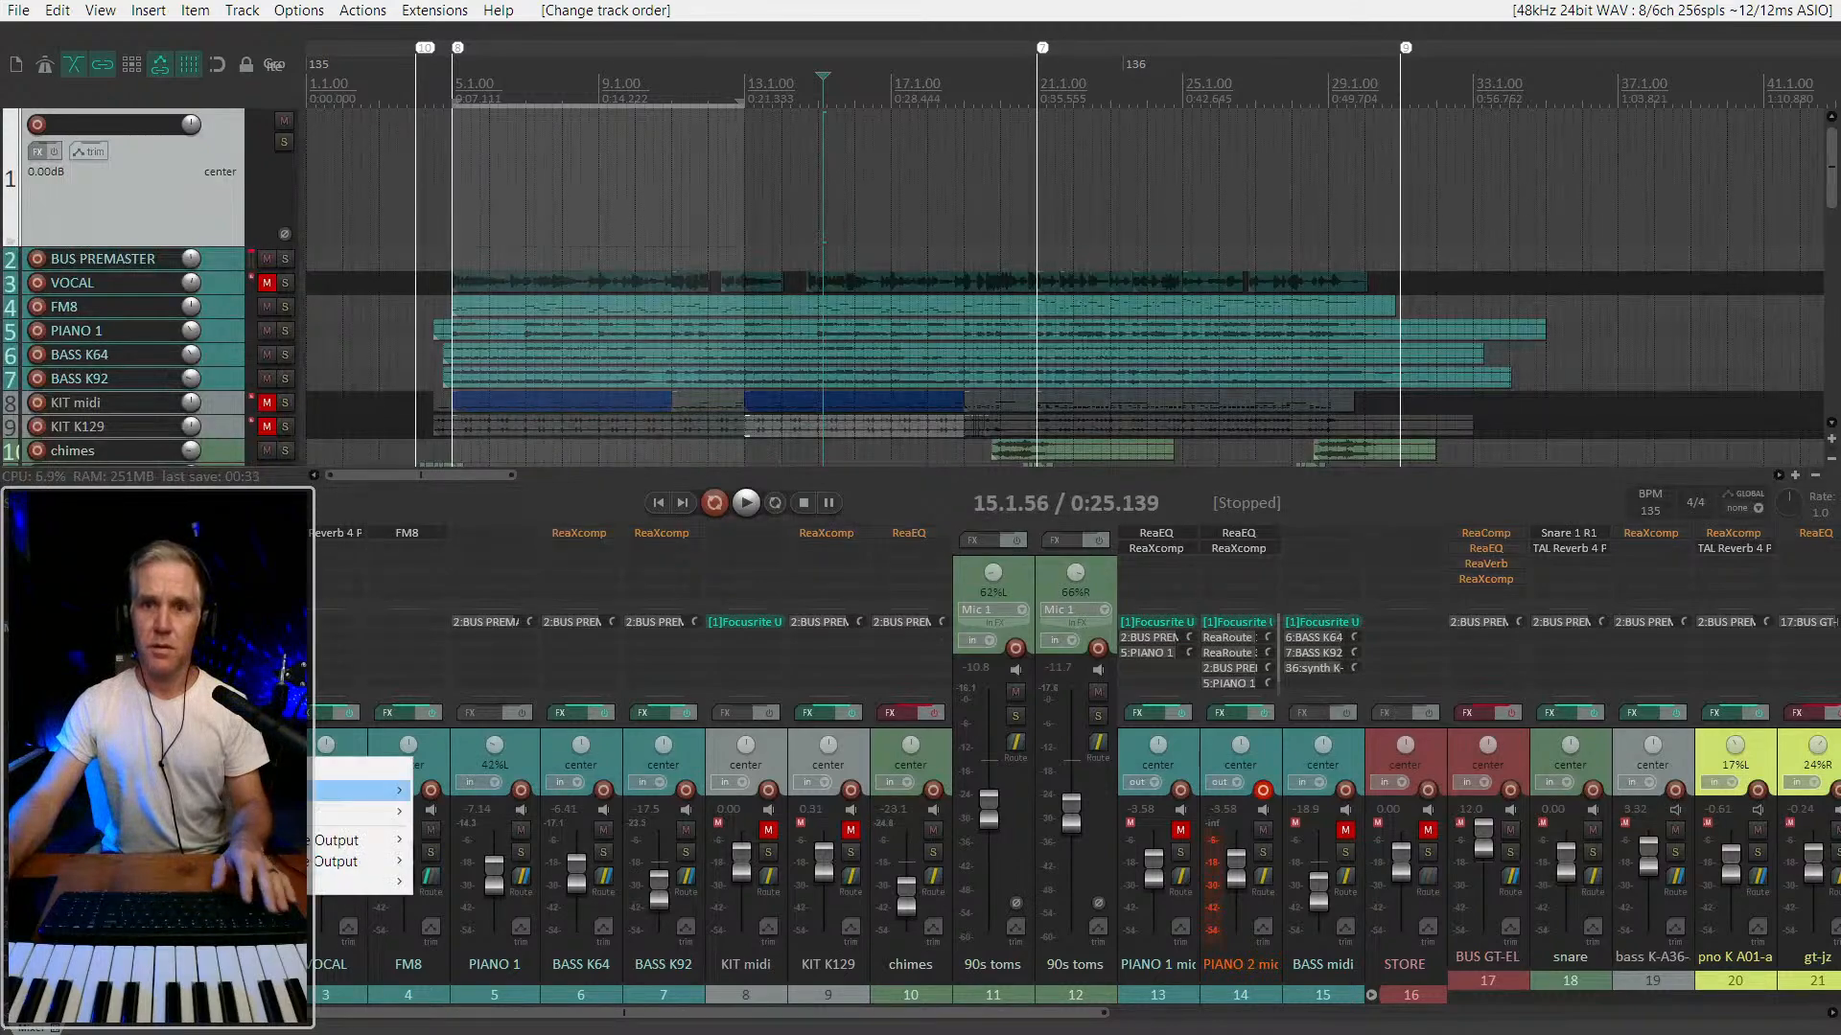
left_click(230, 770)
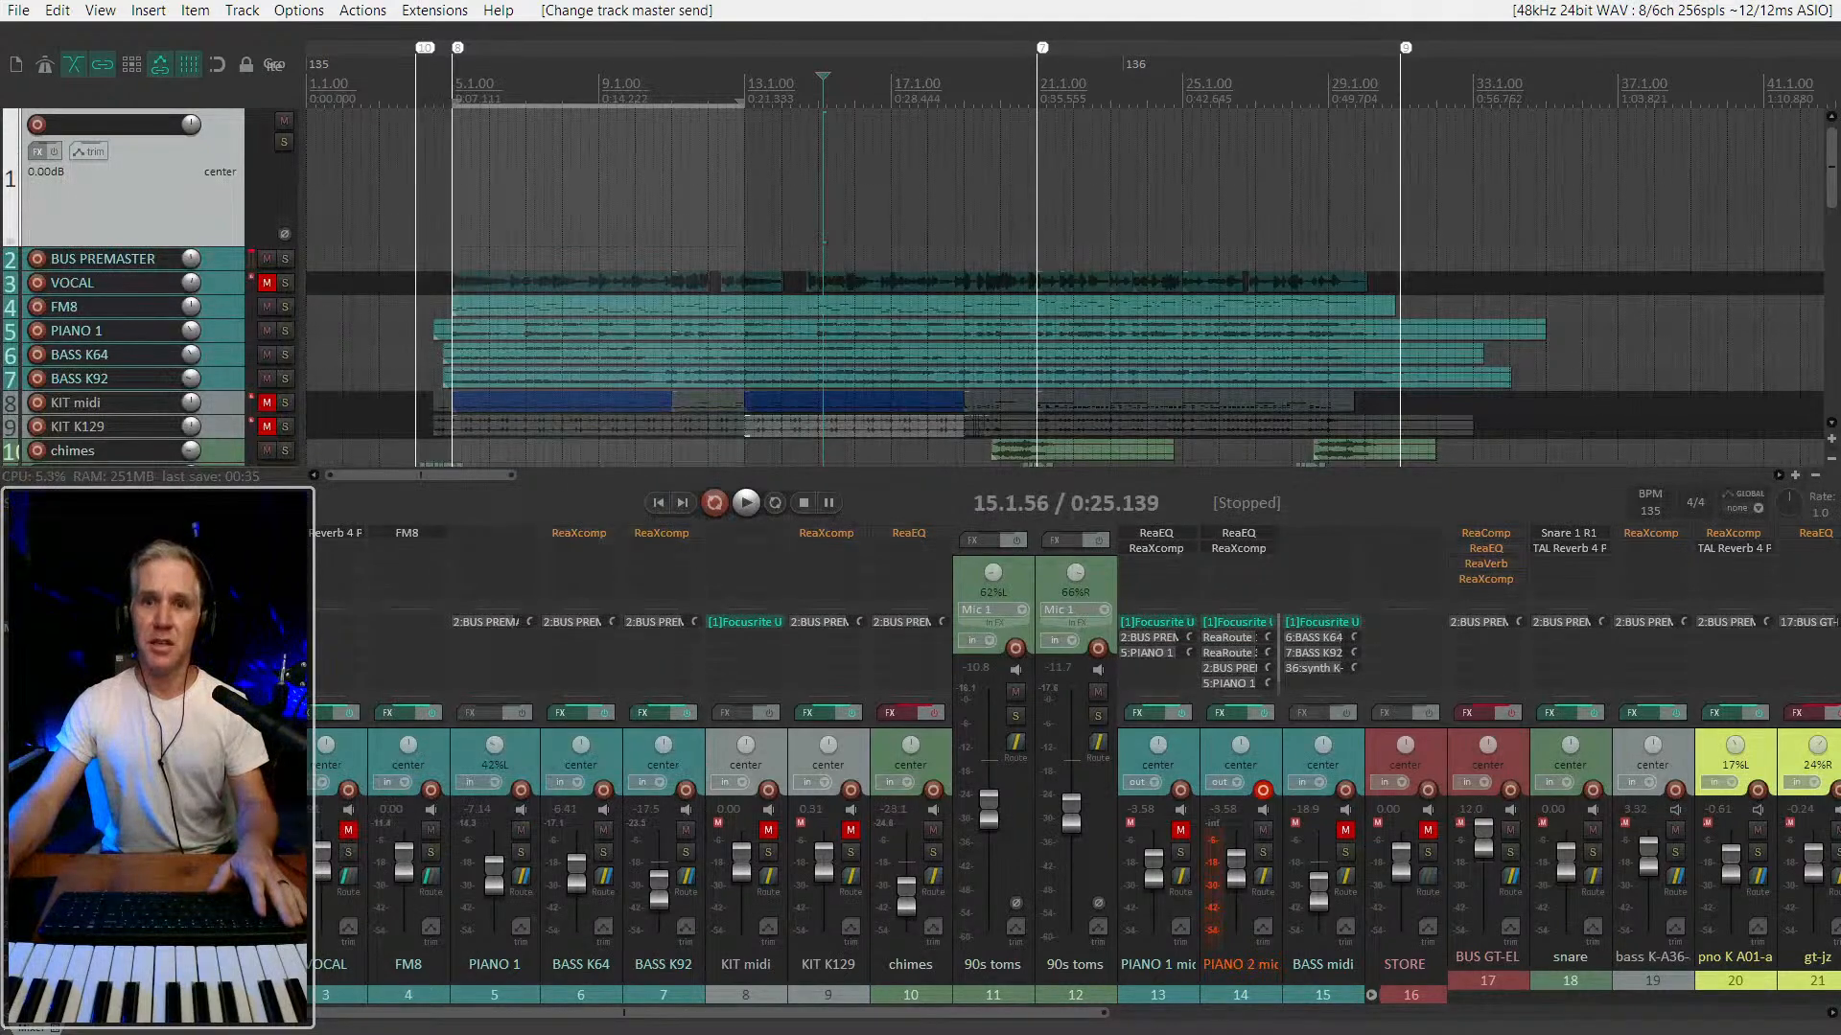
right_click(186, 888)
left_click(230, 770)
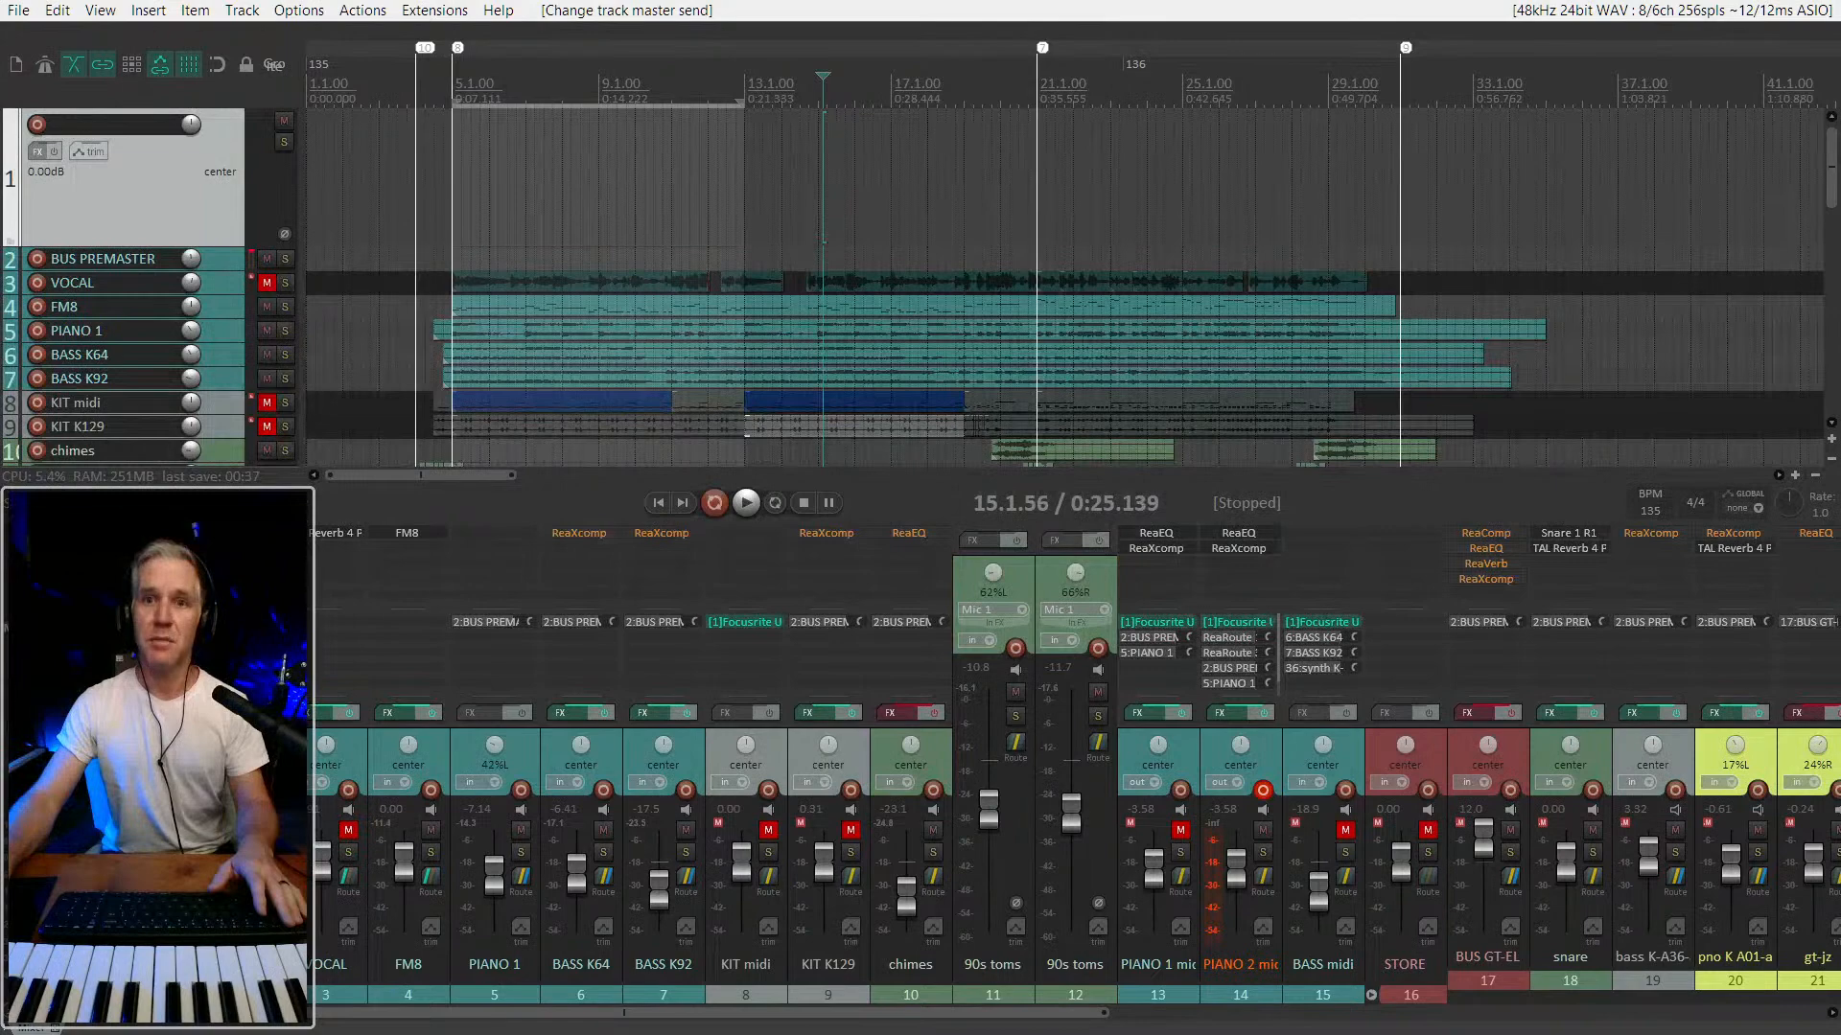
right_click(186, 888)
left_click(230, 769)
right_click(186, 888)
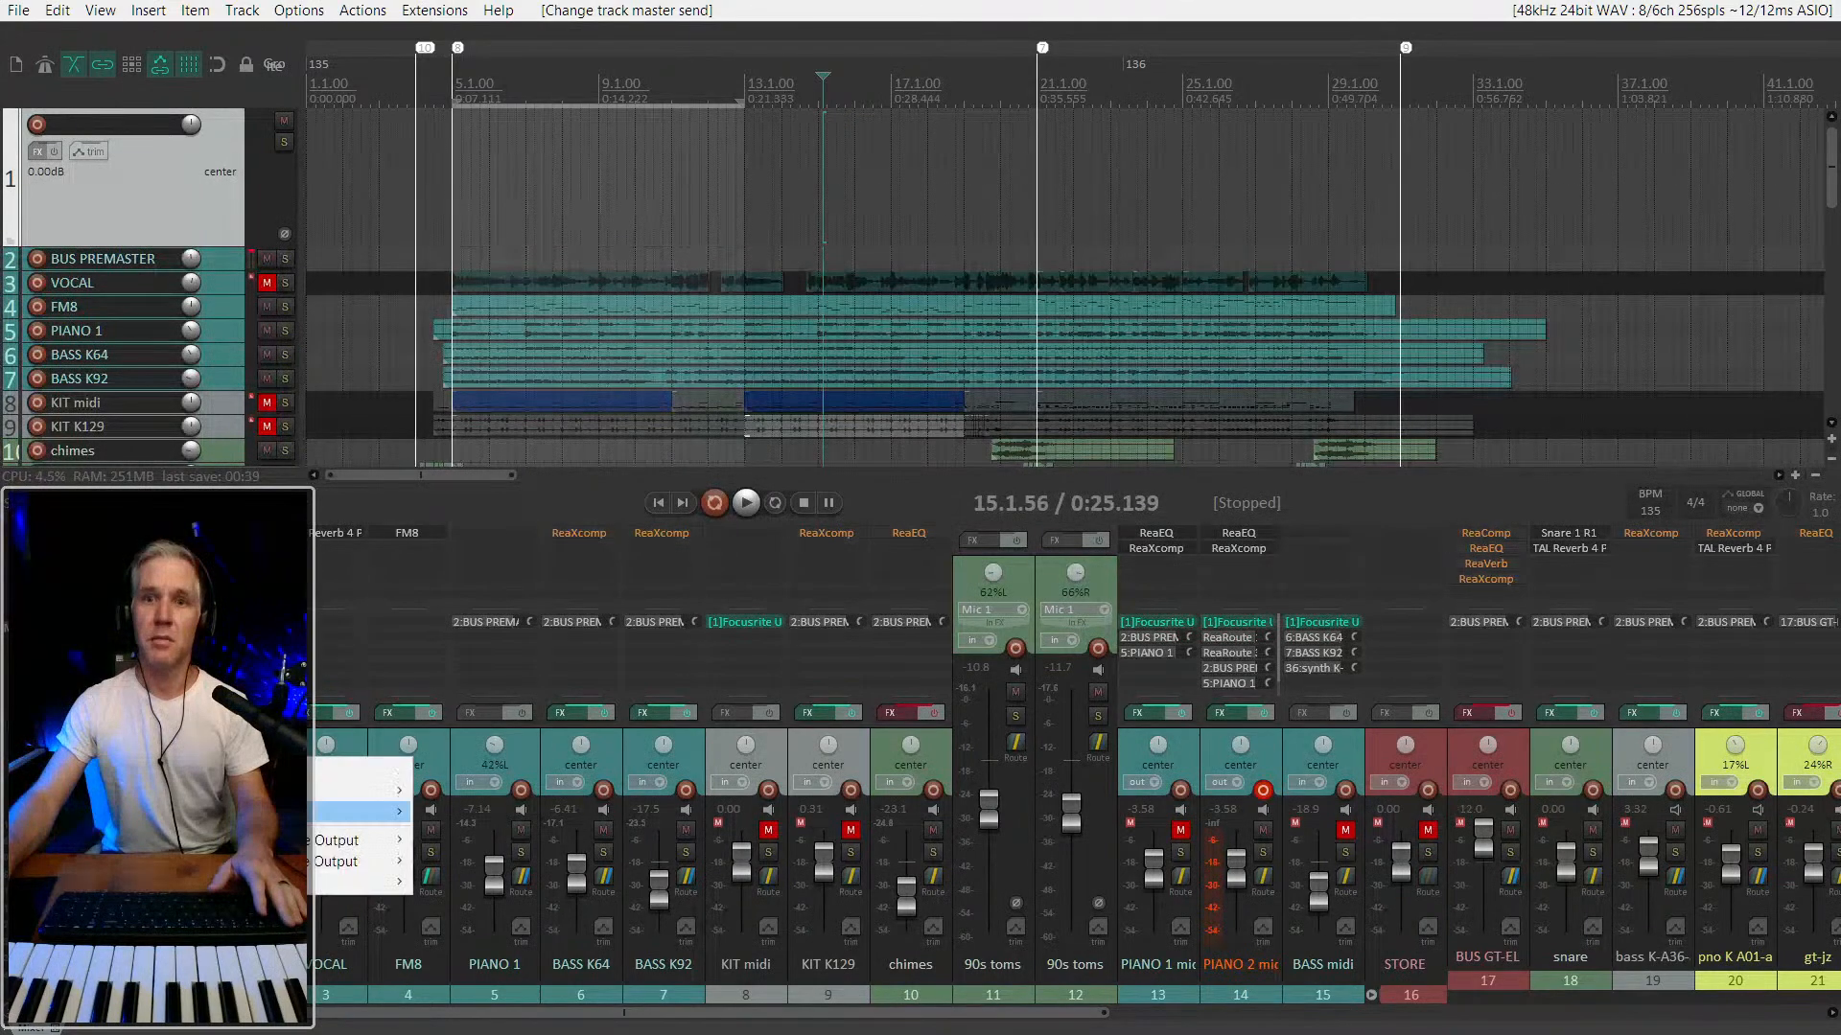
mouse_move(328, 792)
left_click(602, 75)
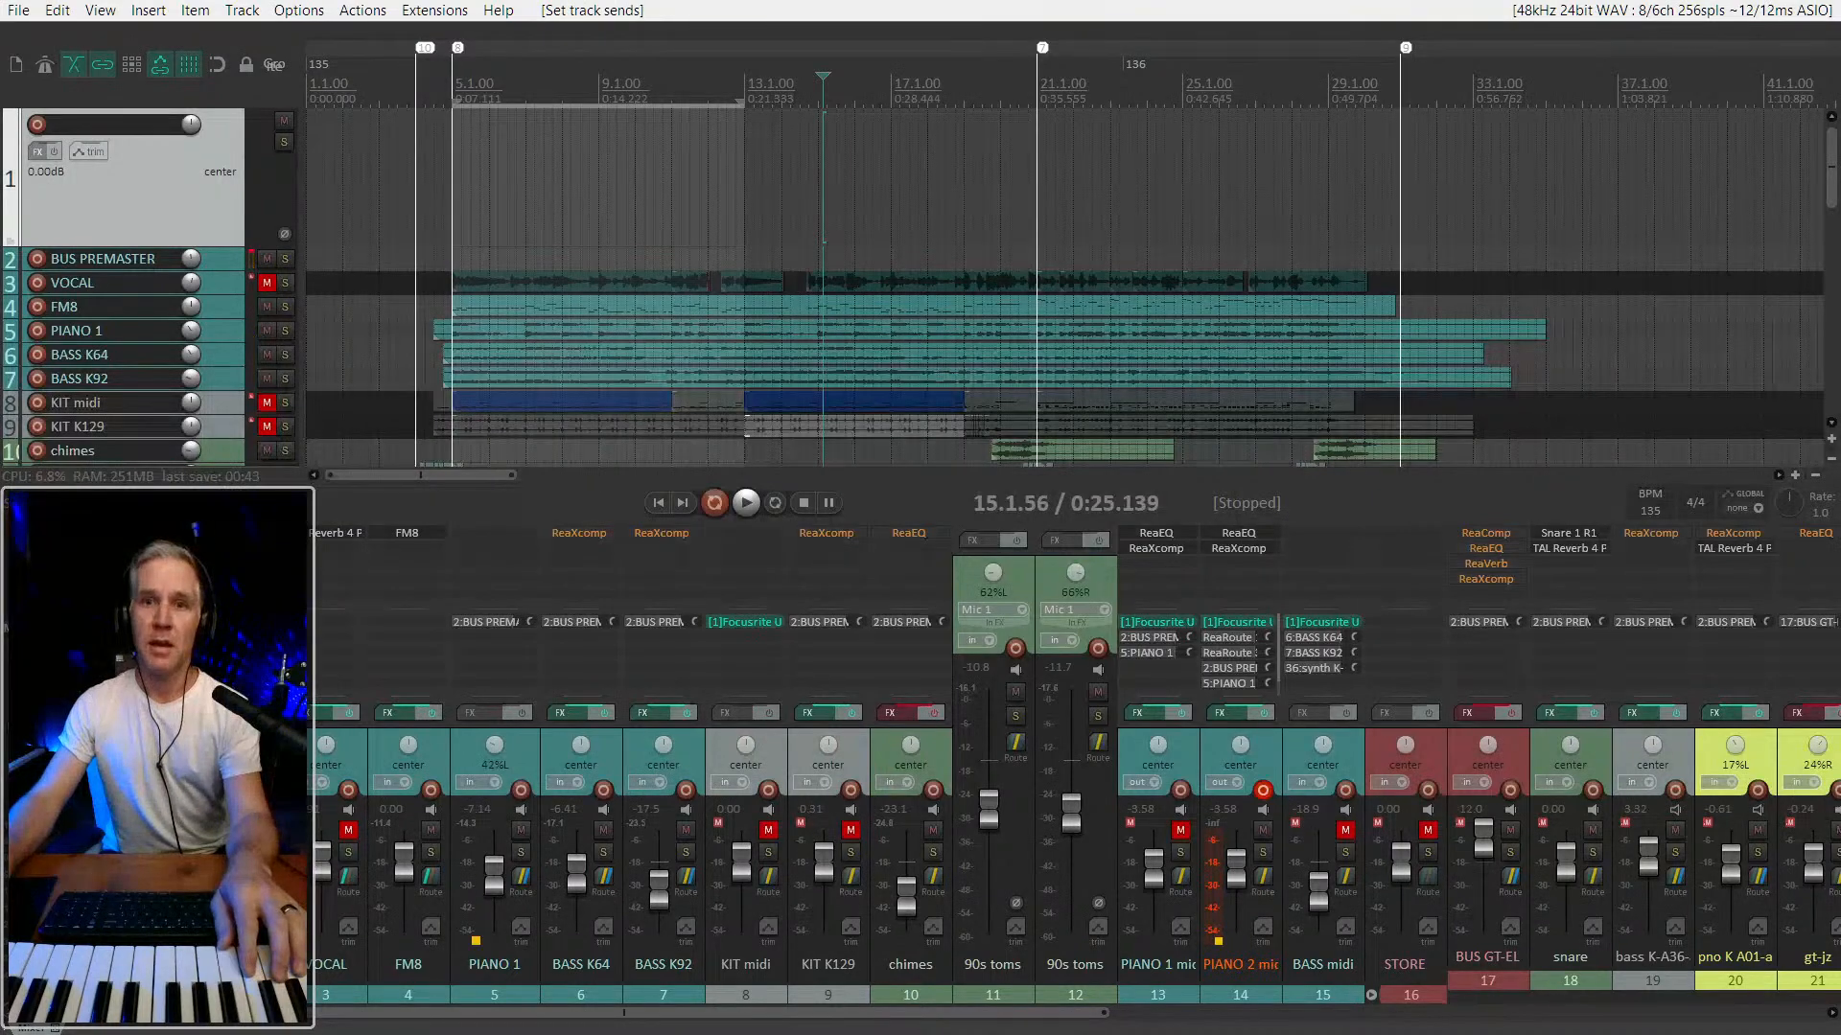
Add a receive from PIANO 2 midi in the new track's routing settings.
left_click(185, 880)
left_click(595, 776)
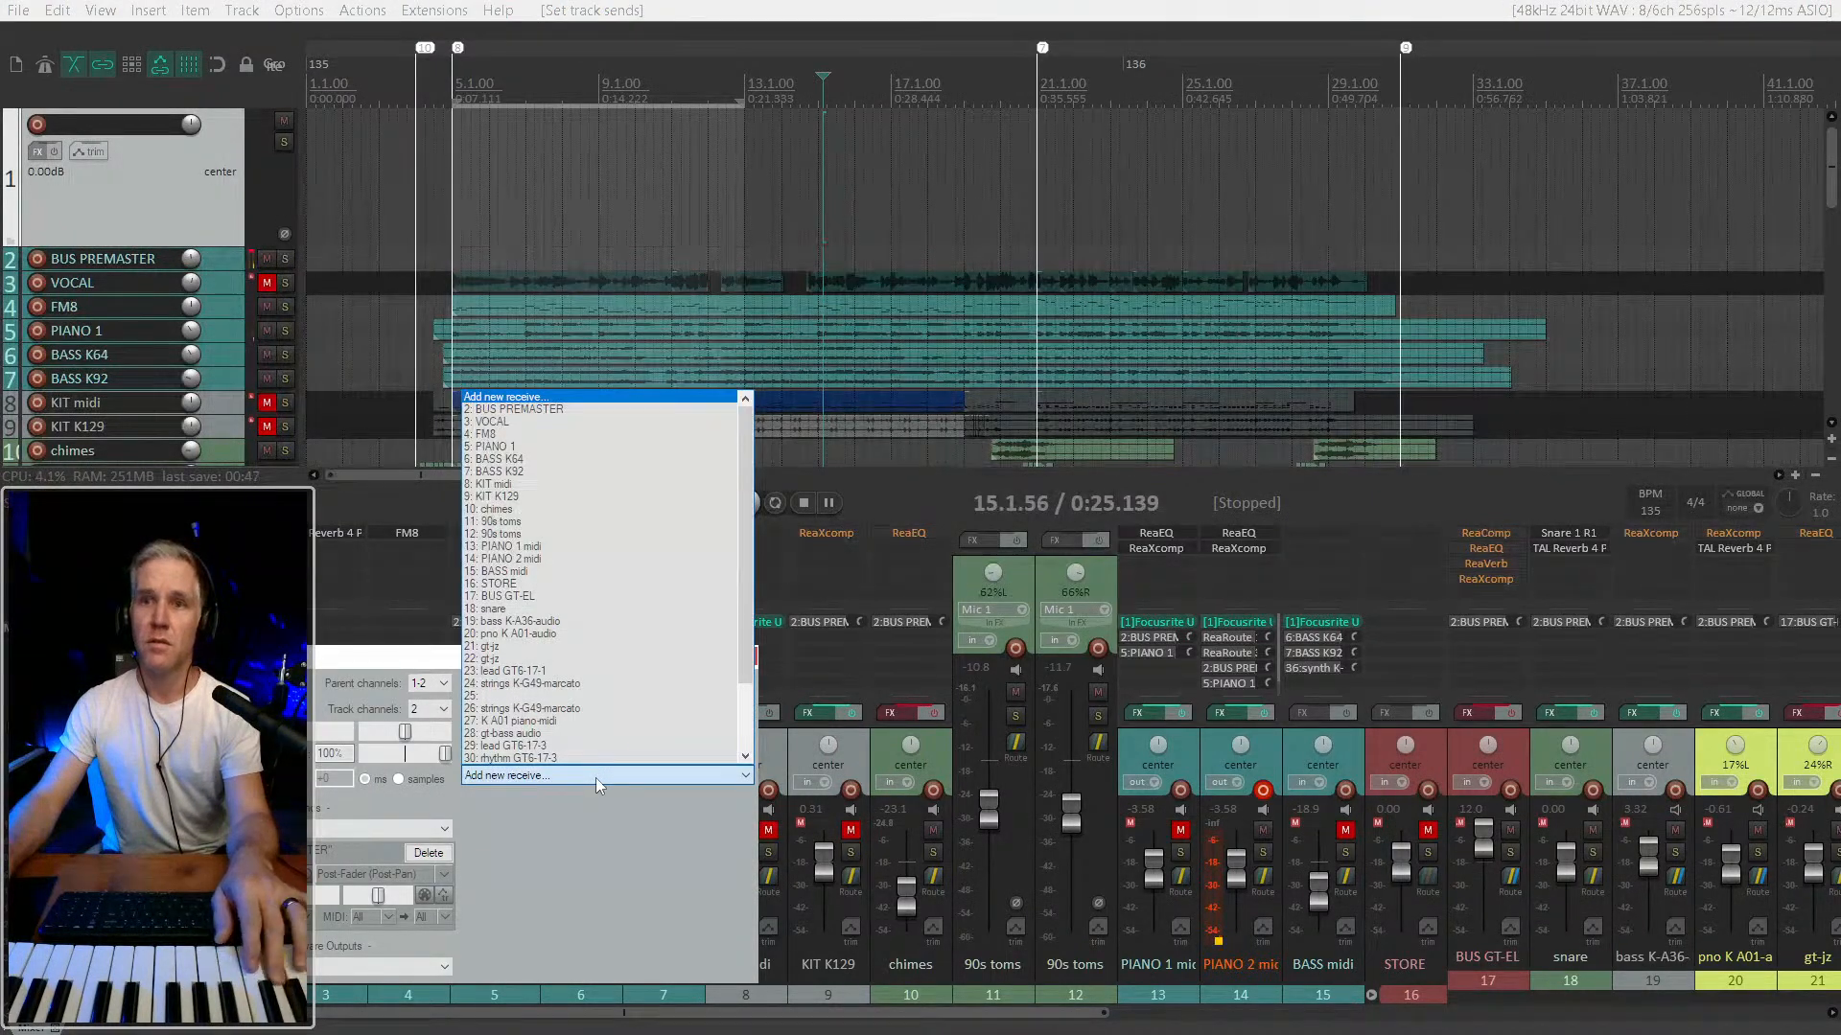
left_click(556, 559)
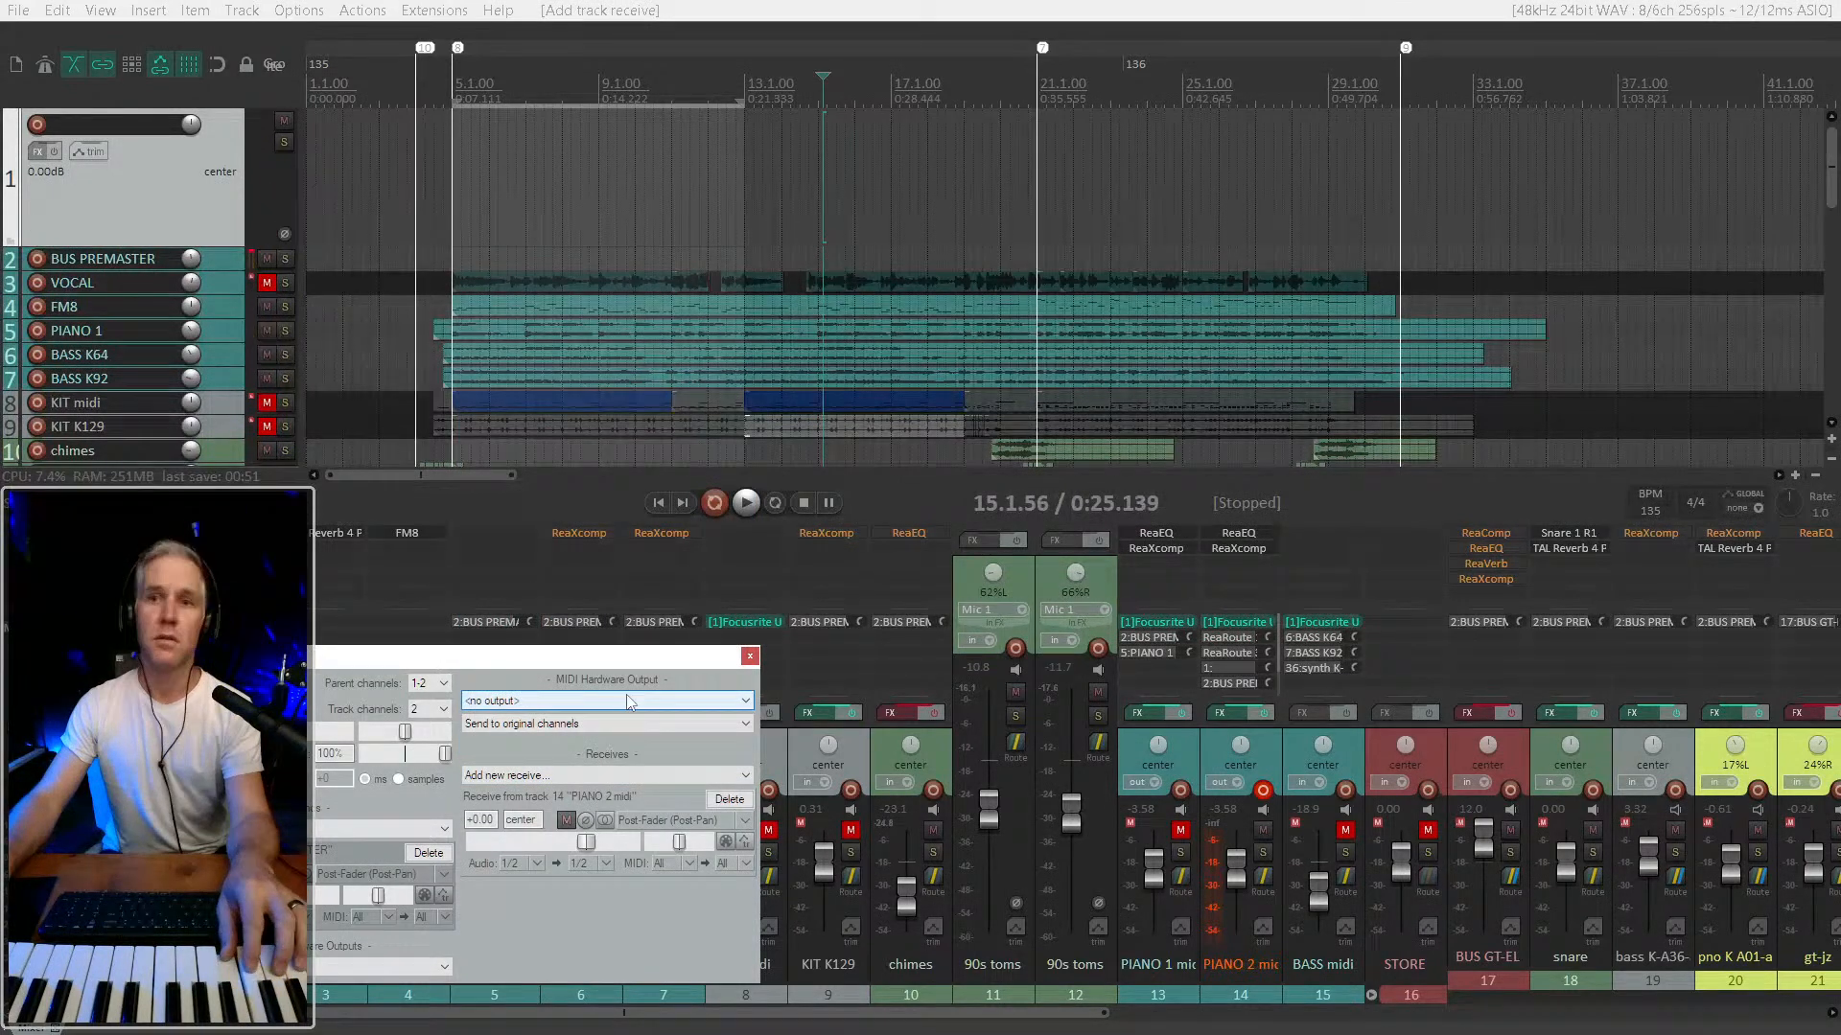
left_click_drag(565, 657, 606, 535)
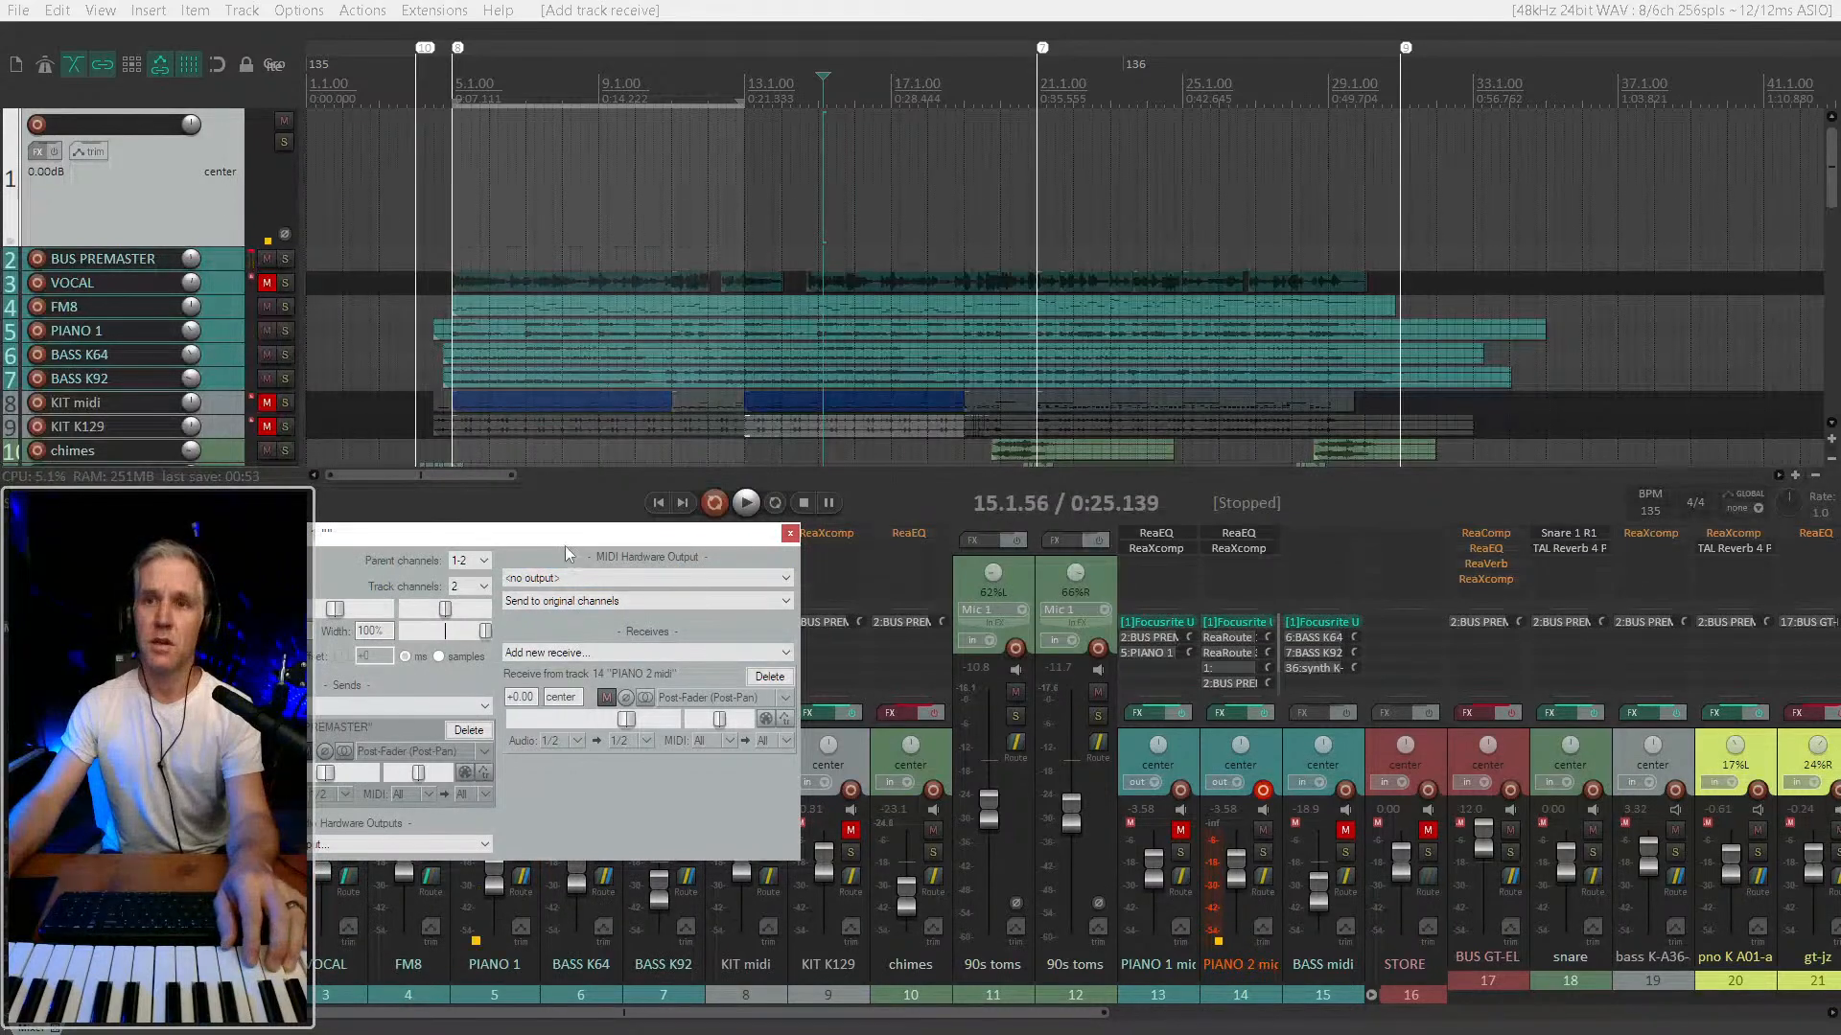
Arm the new top track for recording and set its record input to None.
left_click(37, 150)
left_click(37, 150)
left_click(36, 124)
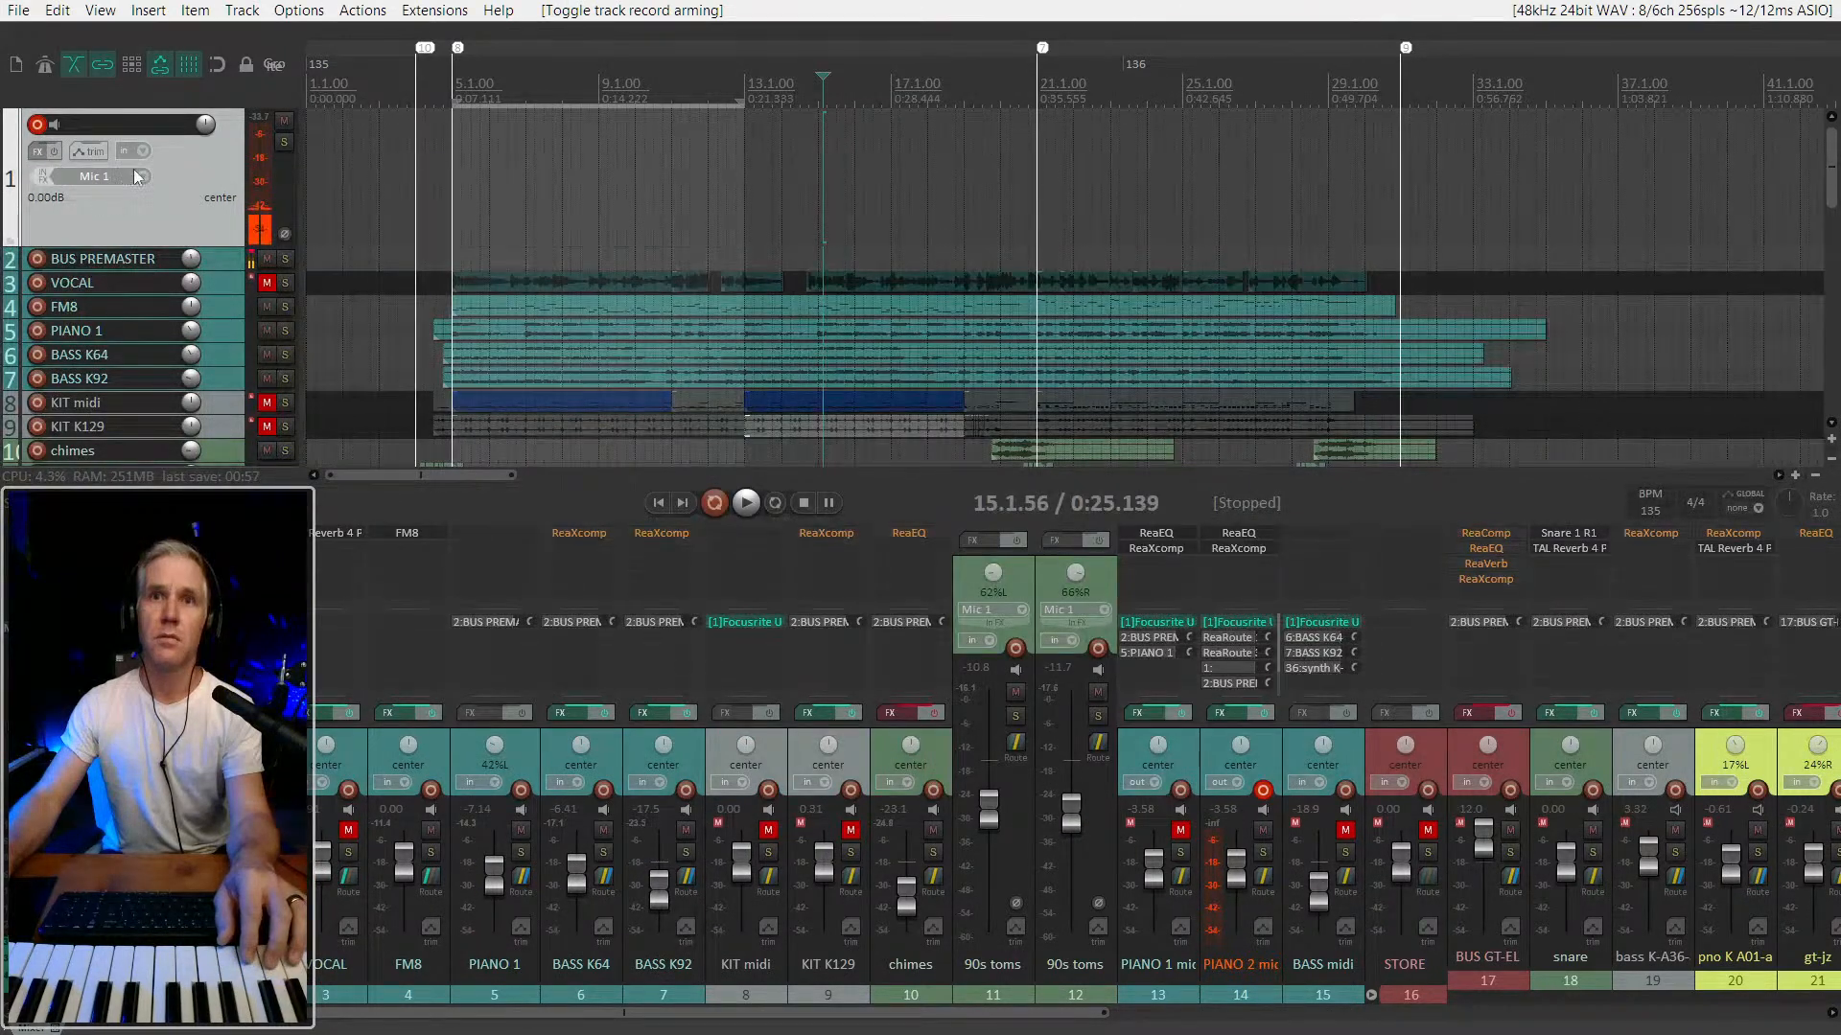
left_click(145, 176)
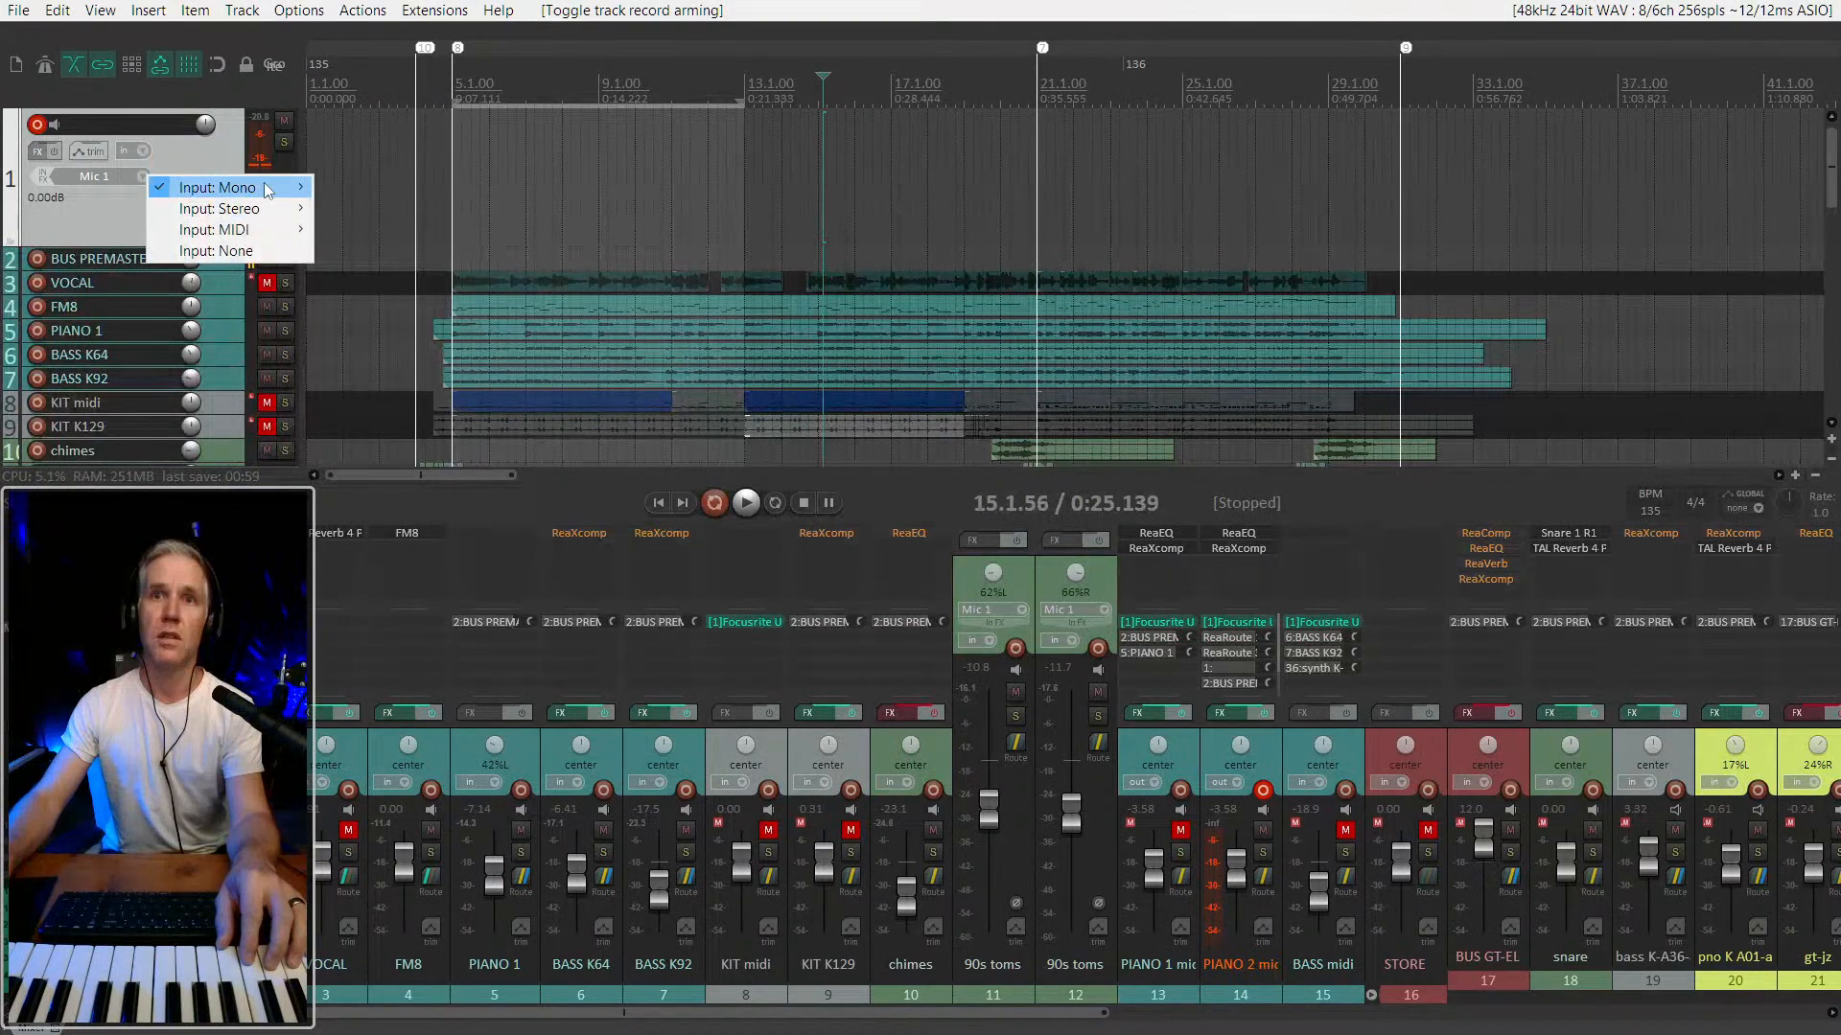
mouse_move(263, 206)
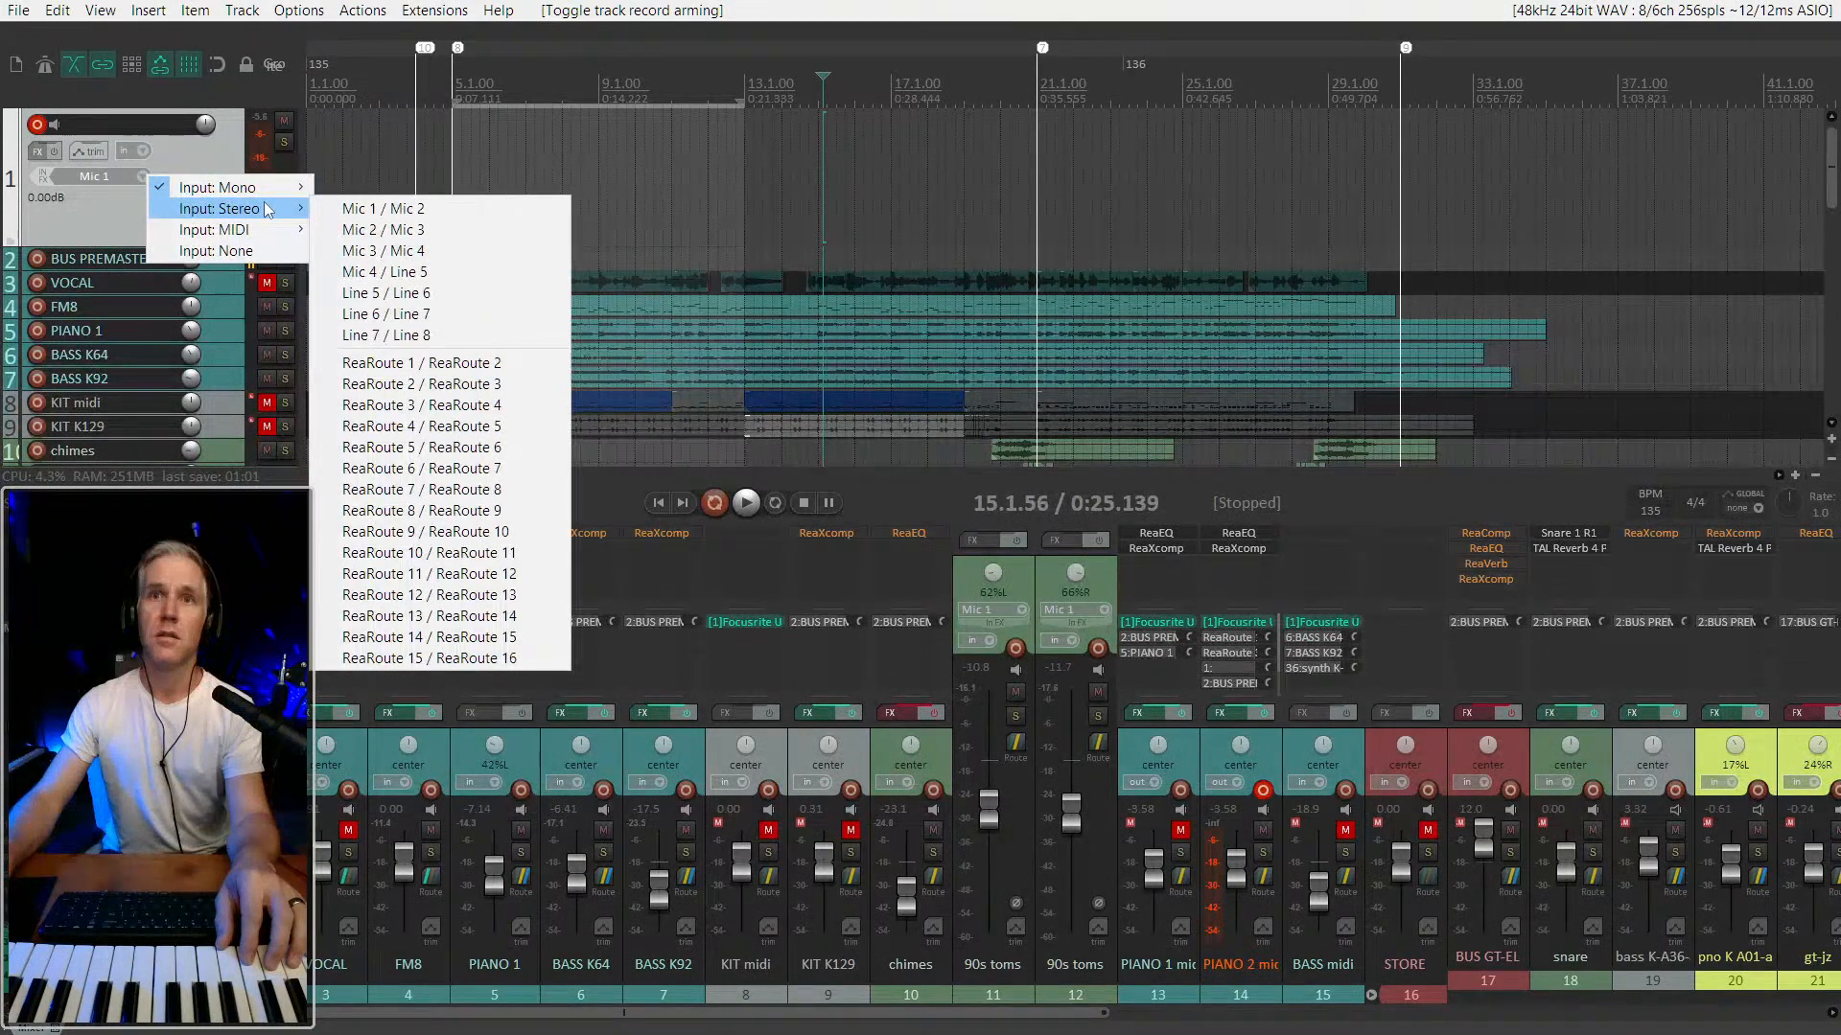
mouse_move(393, 233)
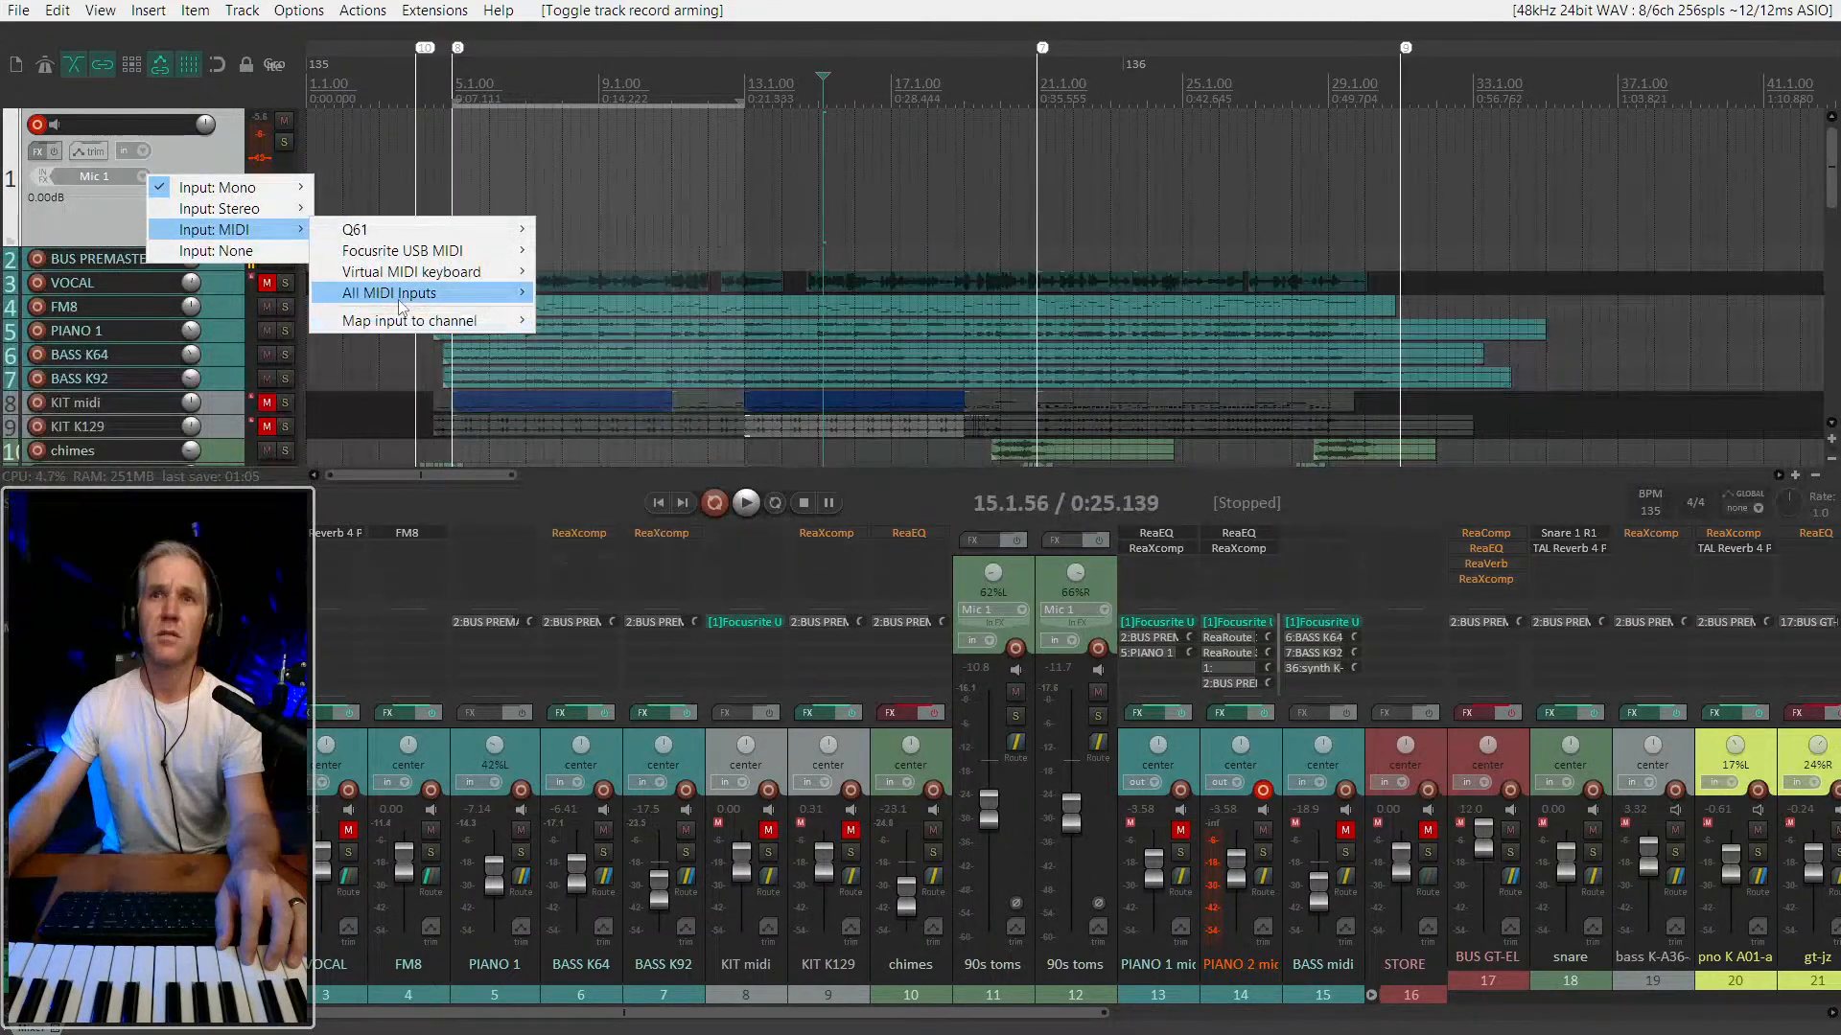
left_click(275, 253)
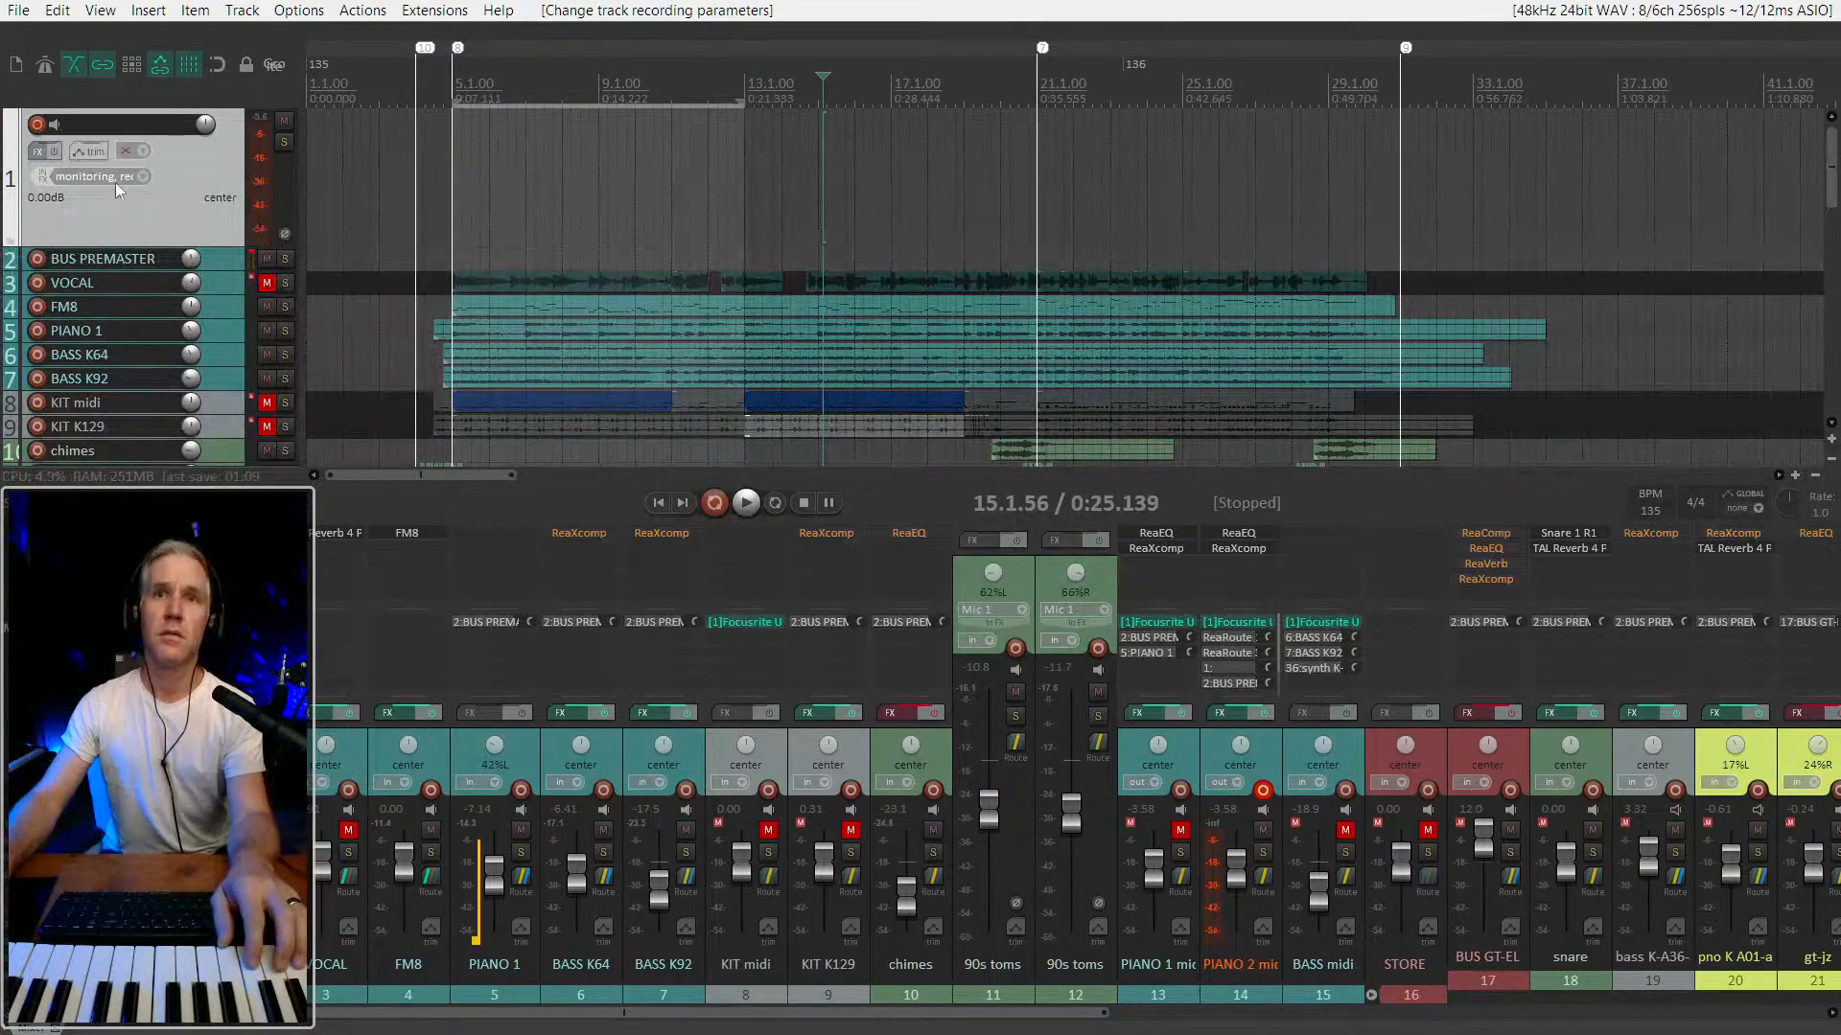
left_click(134, 152)
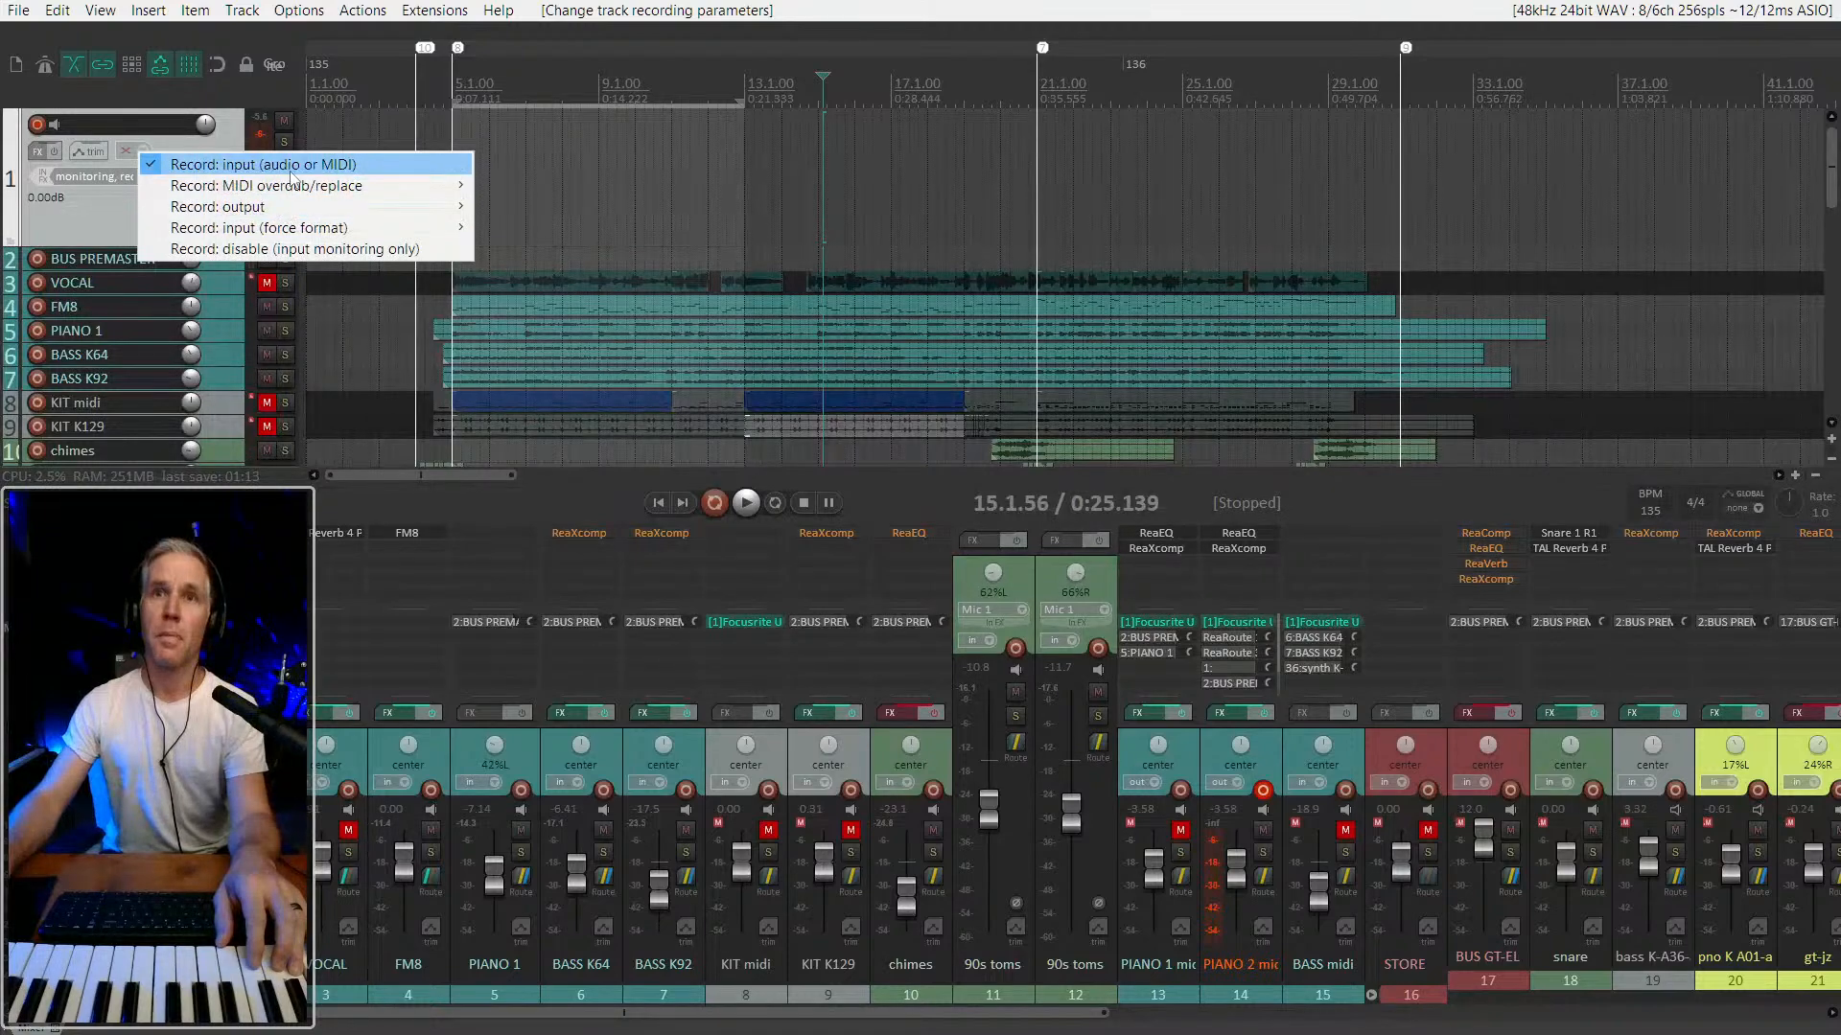
left_click(111, 222)
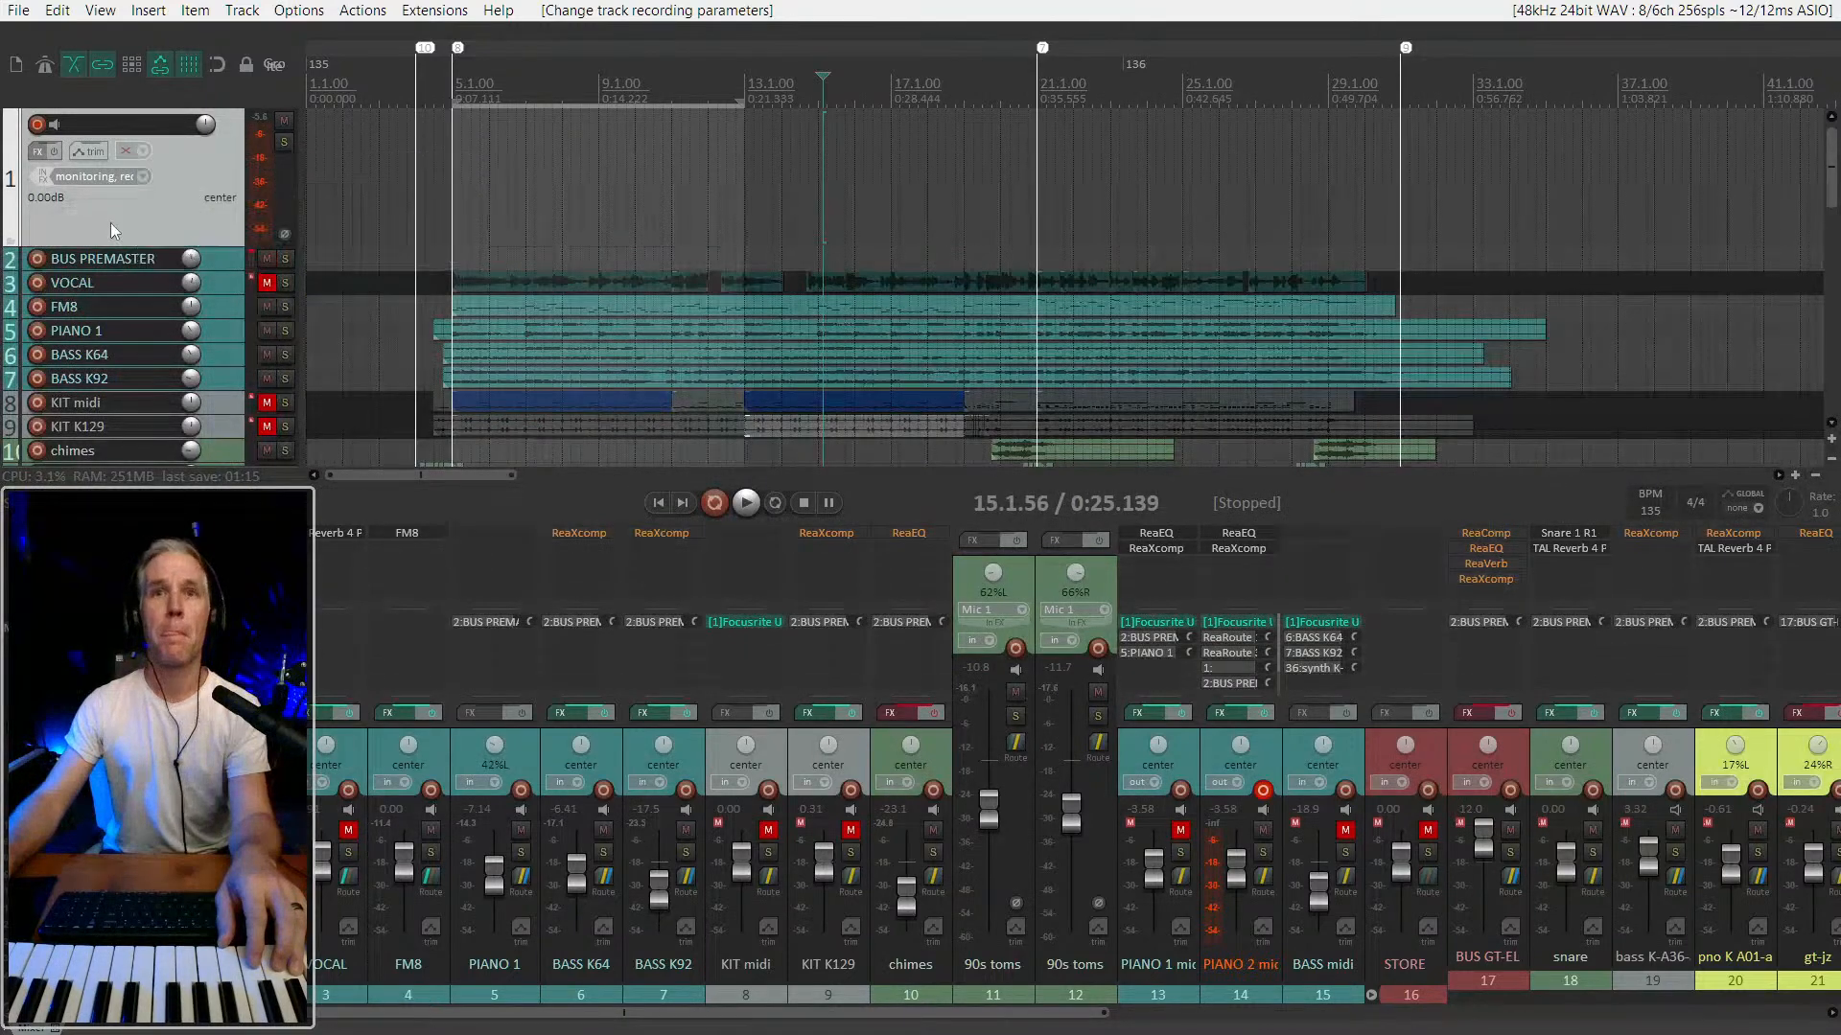
left_click(139, 176)
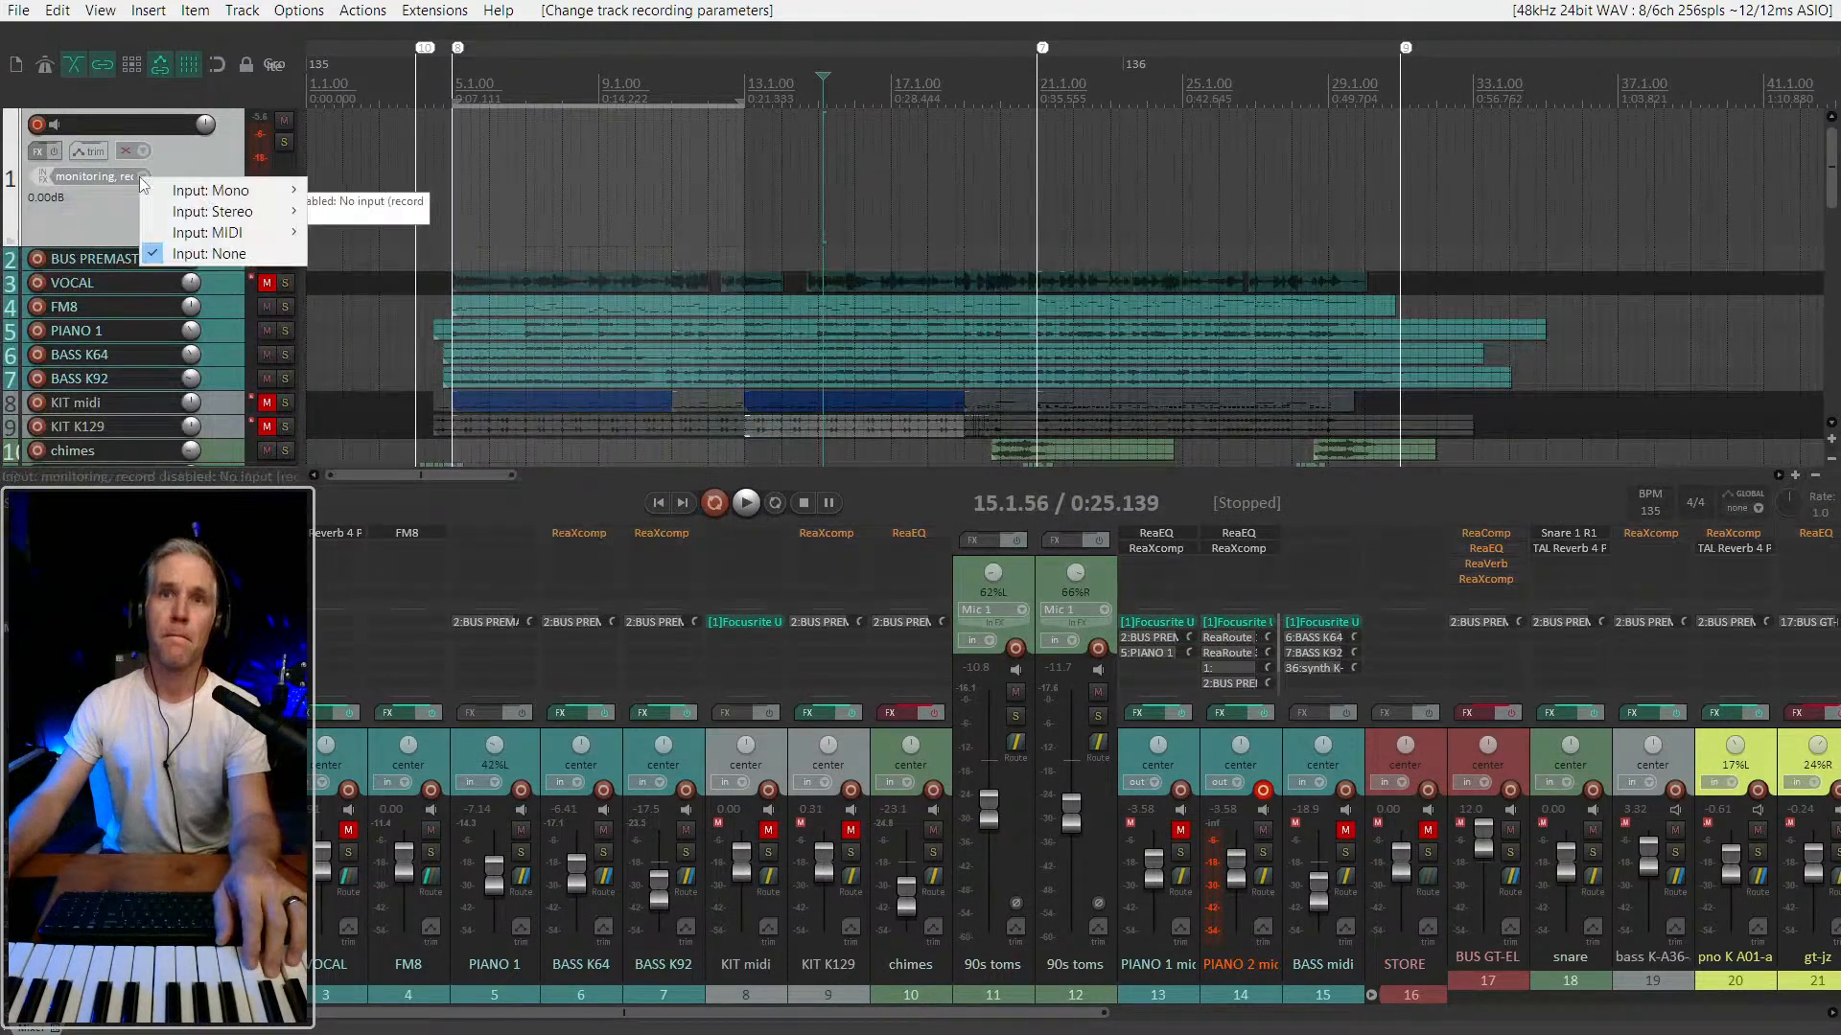
left_click(63, 227)
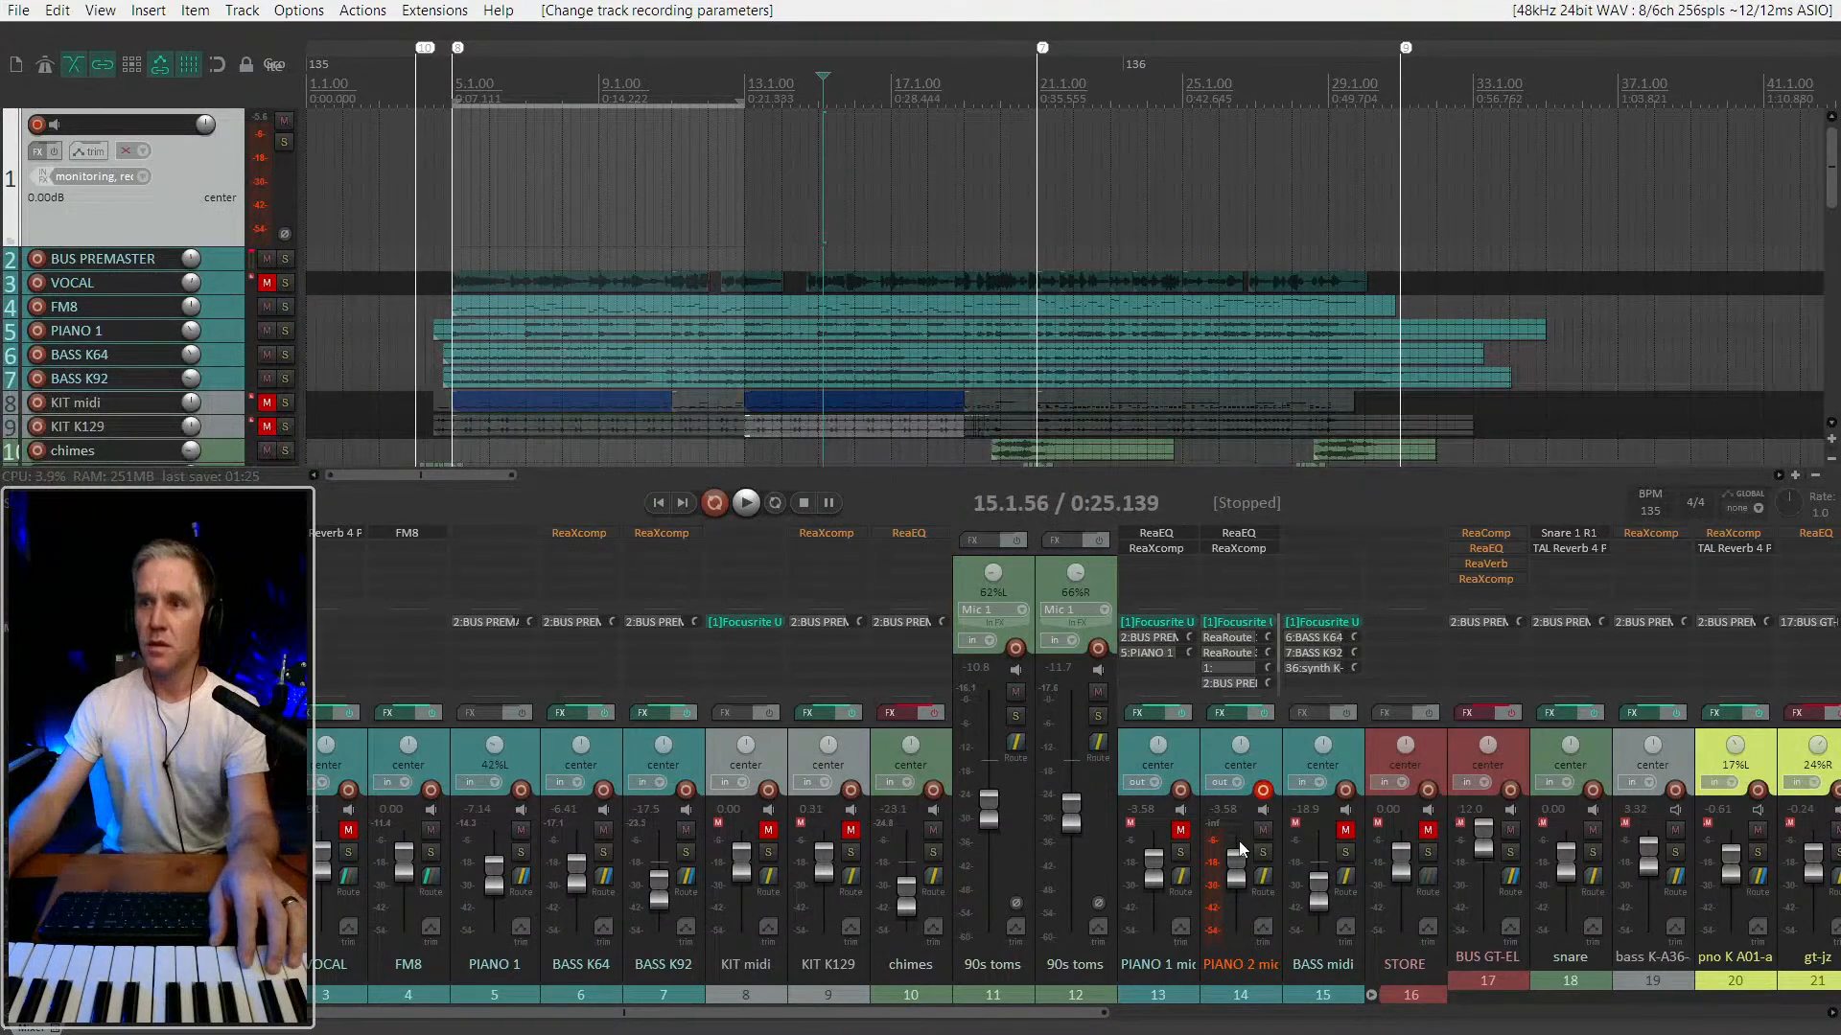
Create another send from PIANO 2 midi to the new top track and close its send settings.
scroll(1250, 673, "down", 1)
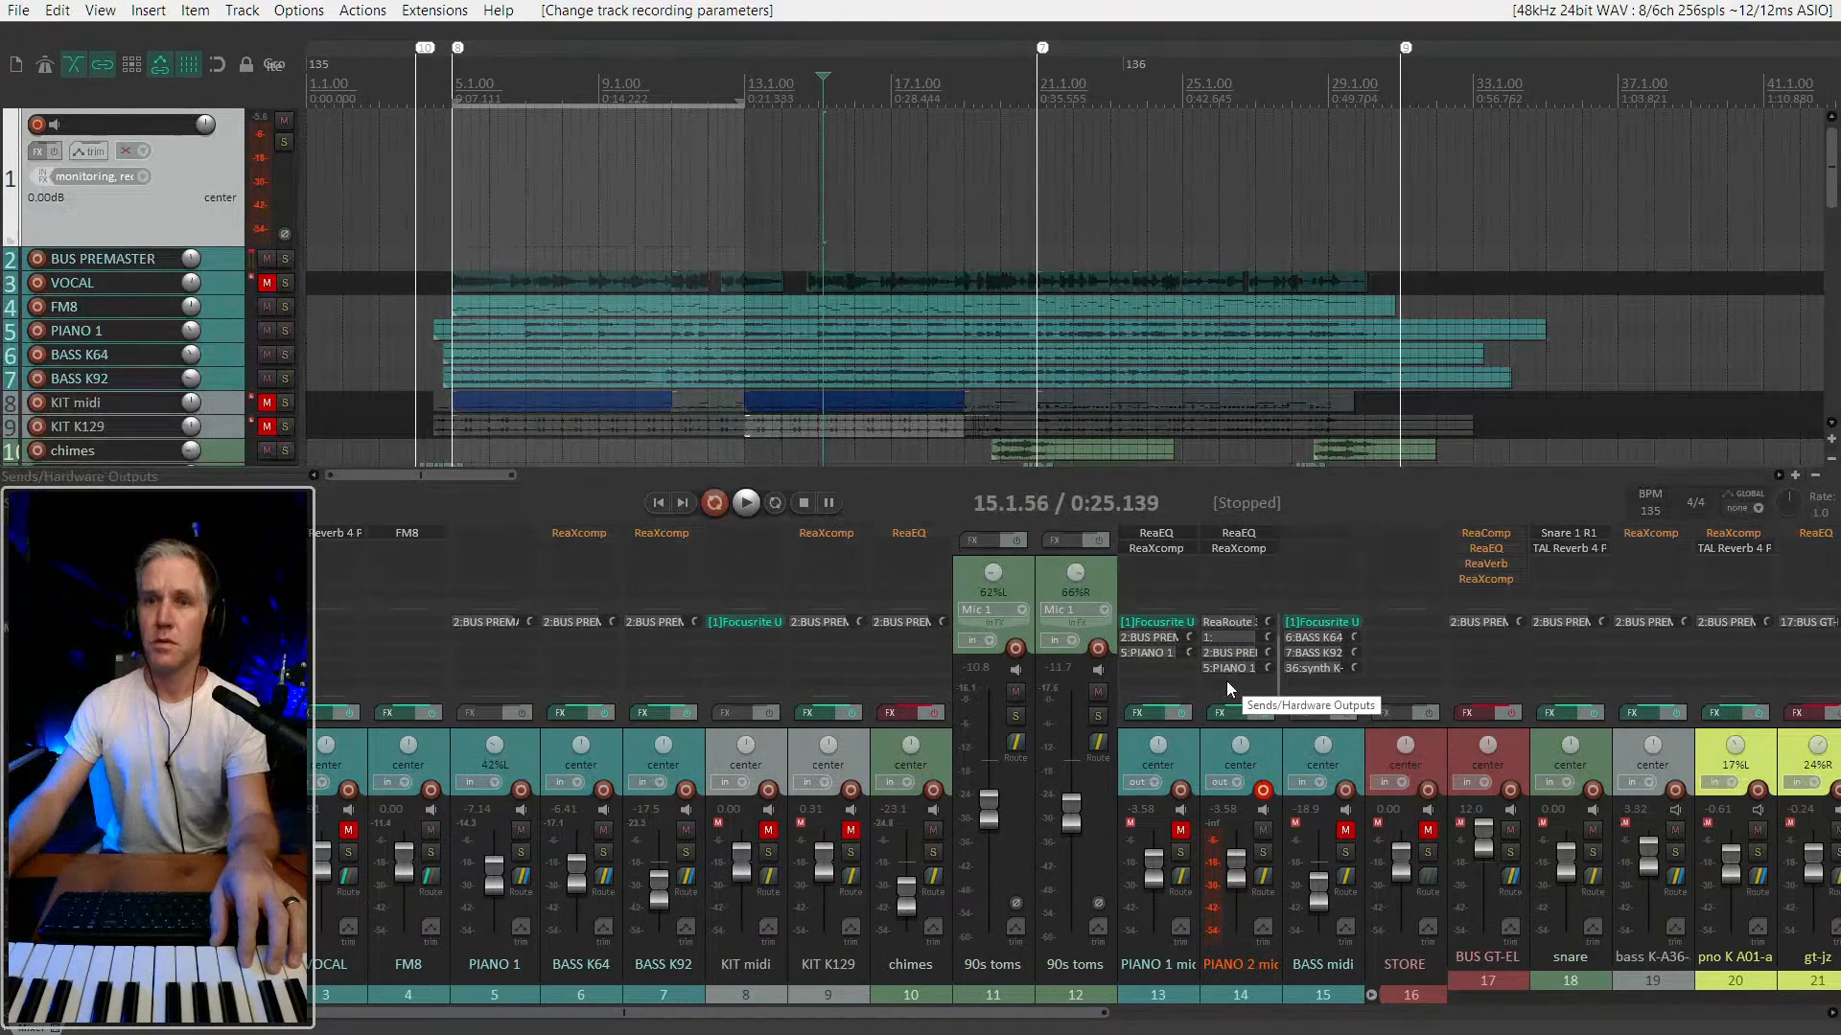
left_click_drag(328, 990, 192, 959)
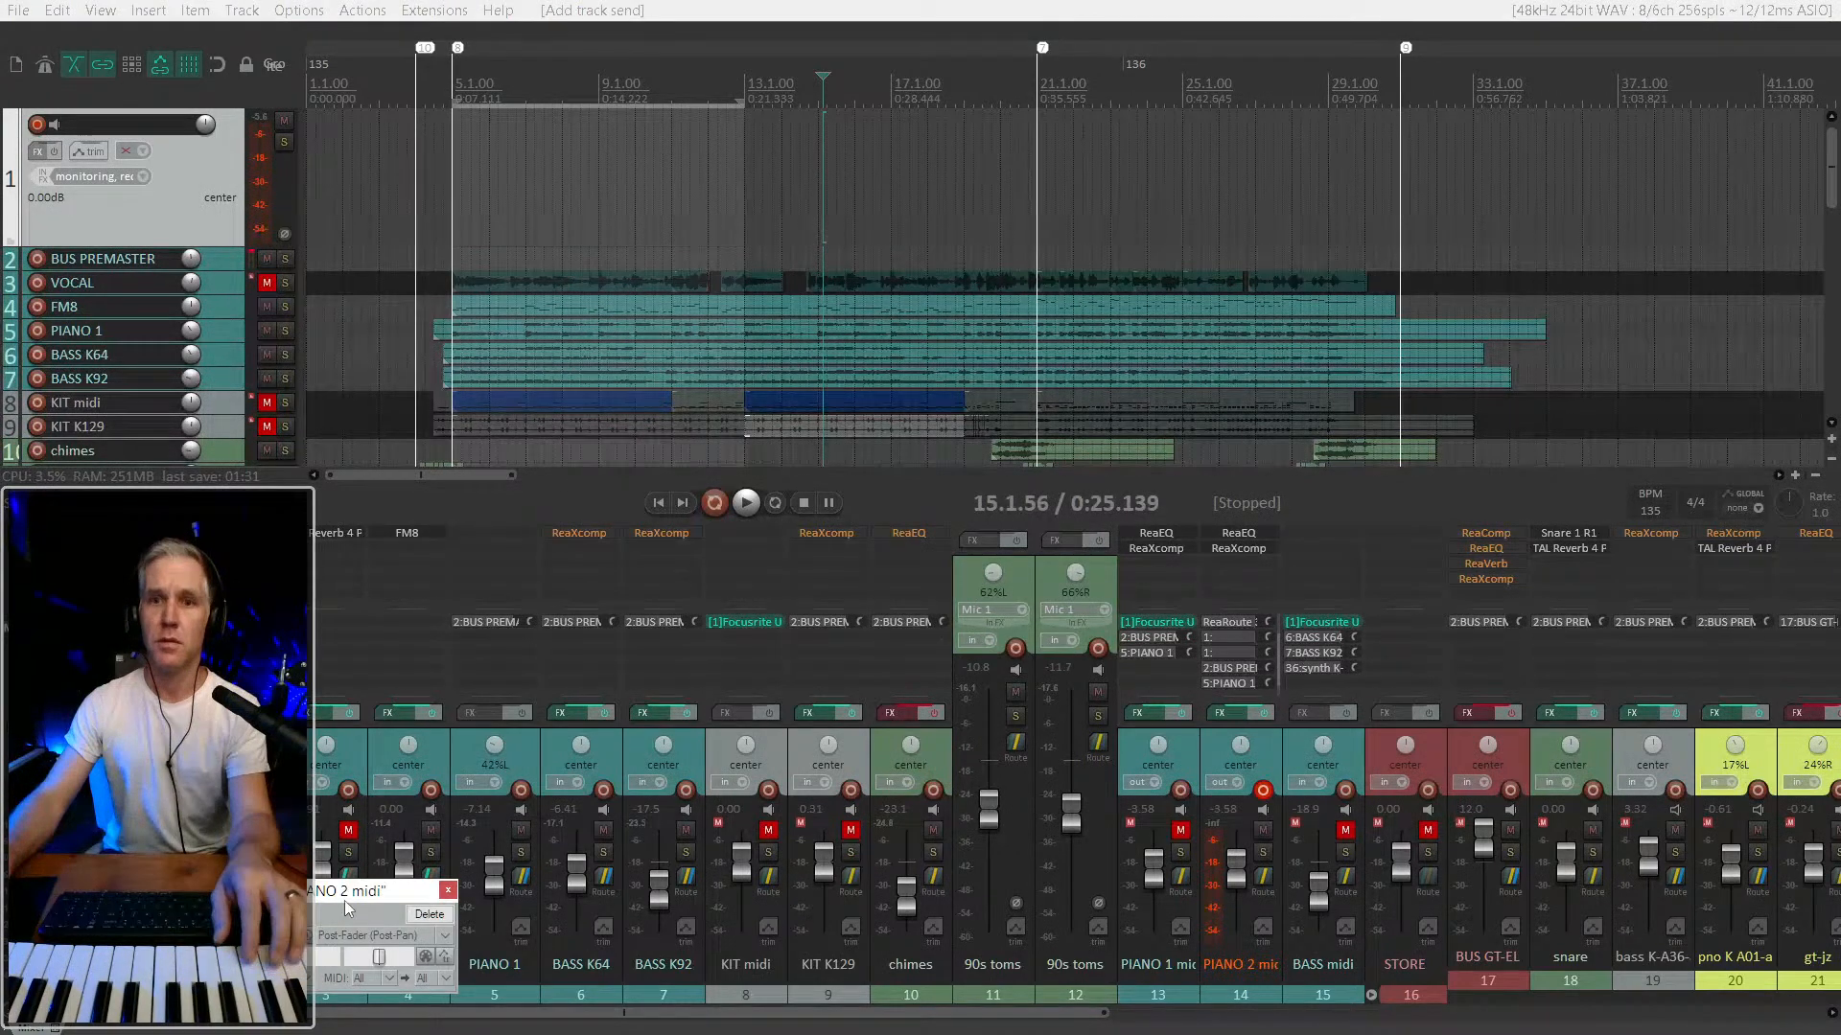
left_click_drag(330, 894, 767, 847)
left_click(884, 845)
Change the new track's monitoring mode and set it to record its output as multichannel, latency compensated.
left_click(183, 790)
left_click(183, 810)
left_click(183, 790)
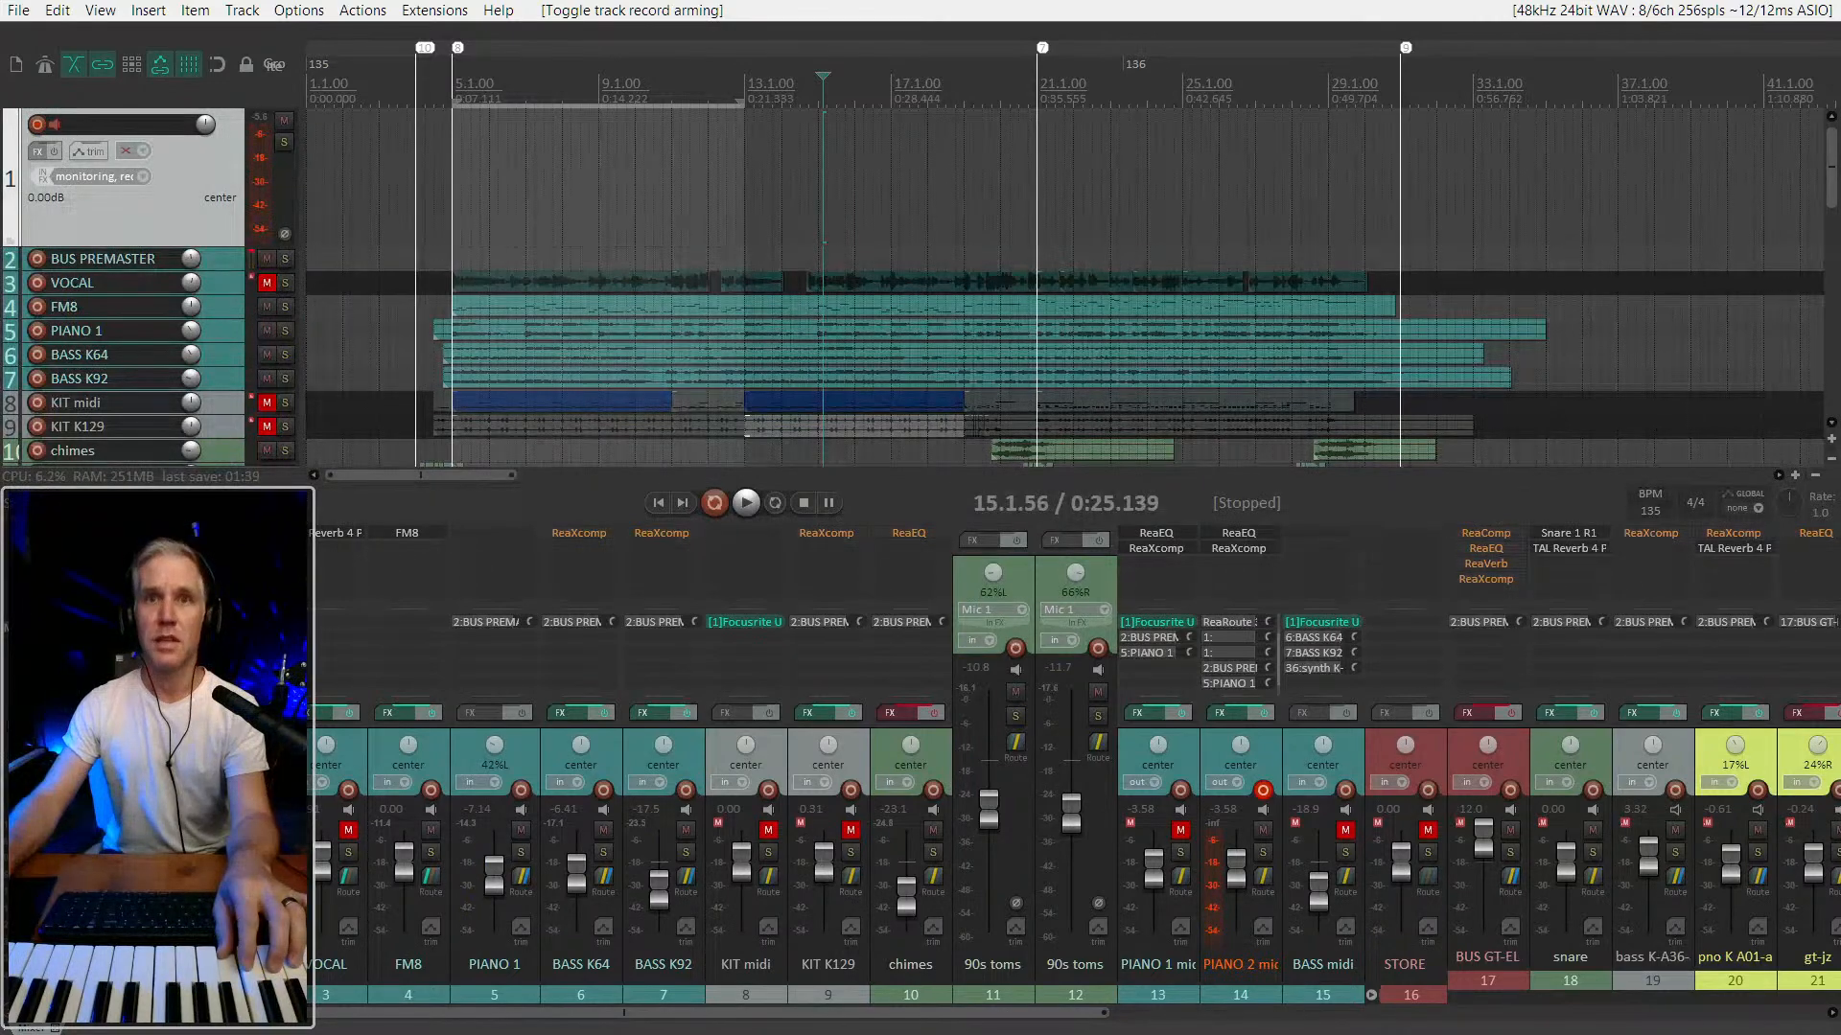
left_click(141, 157)
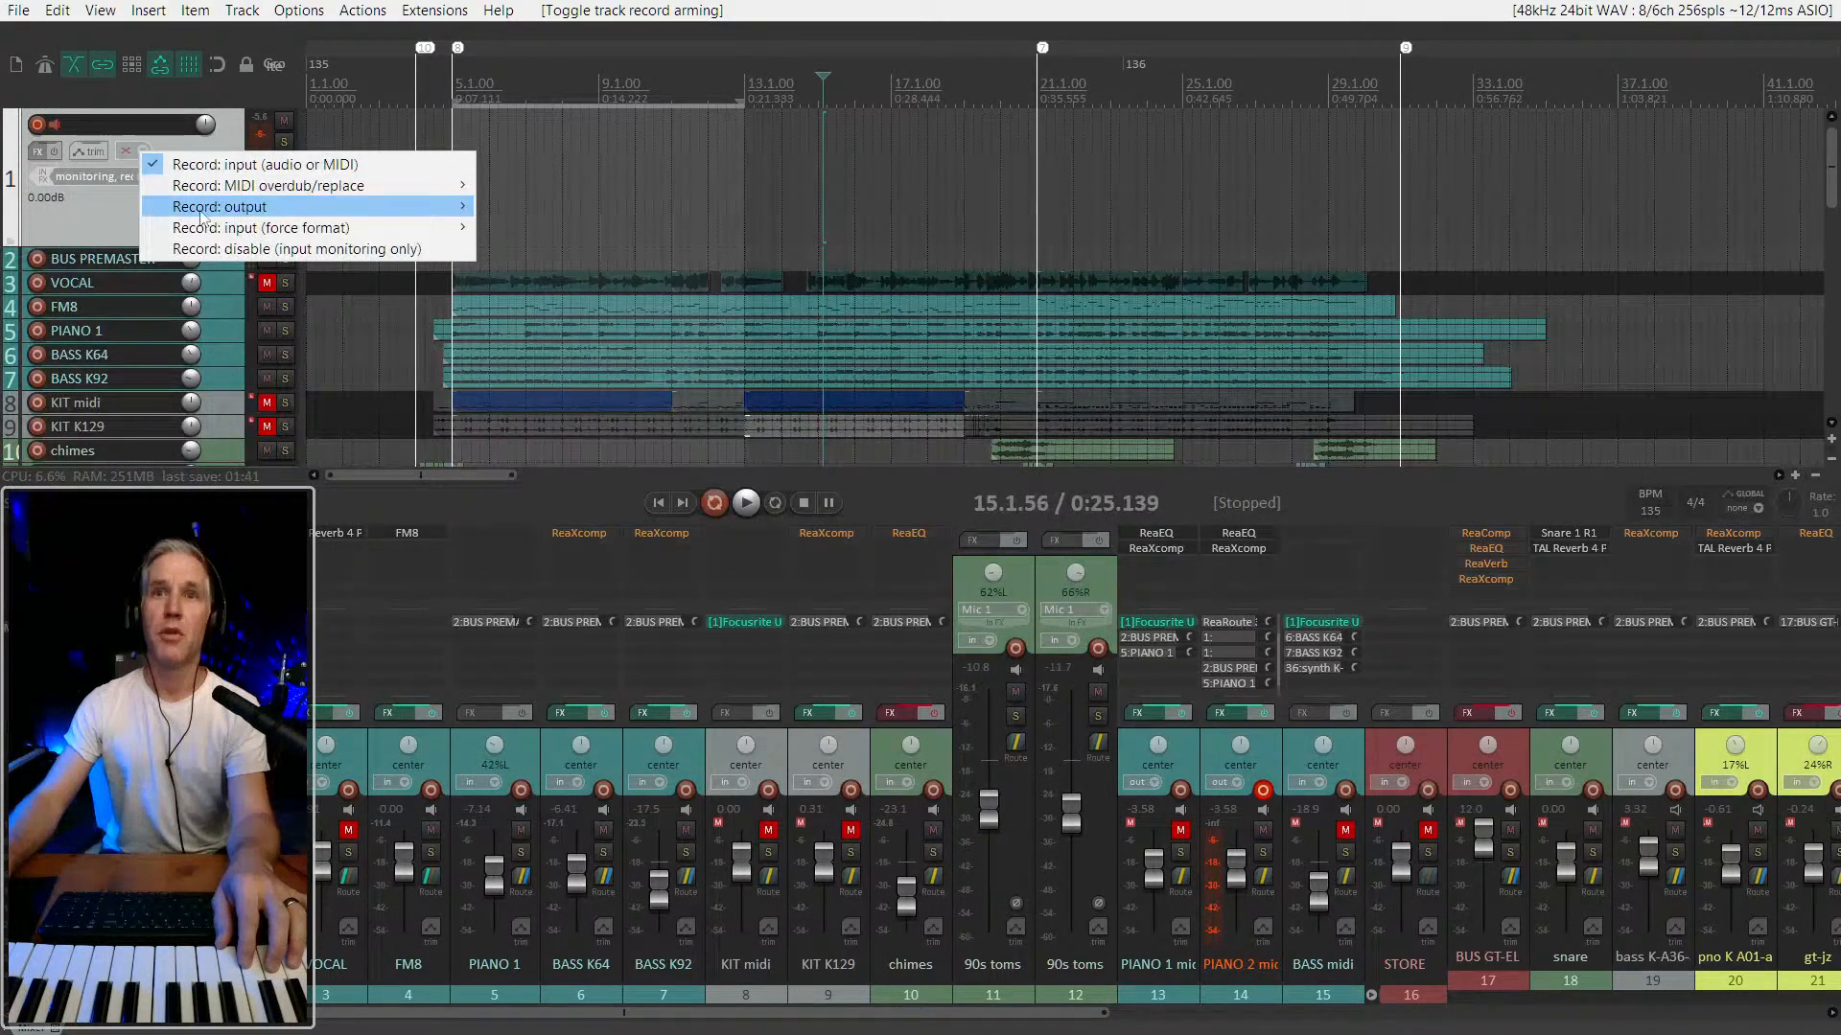
mouse_move(240, 207)
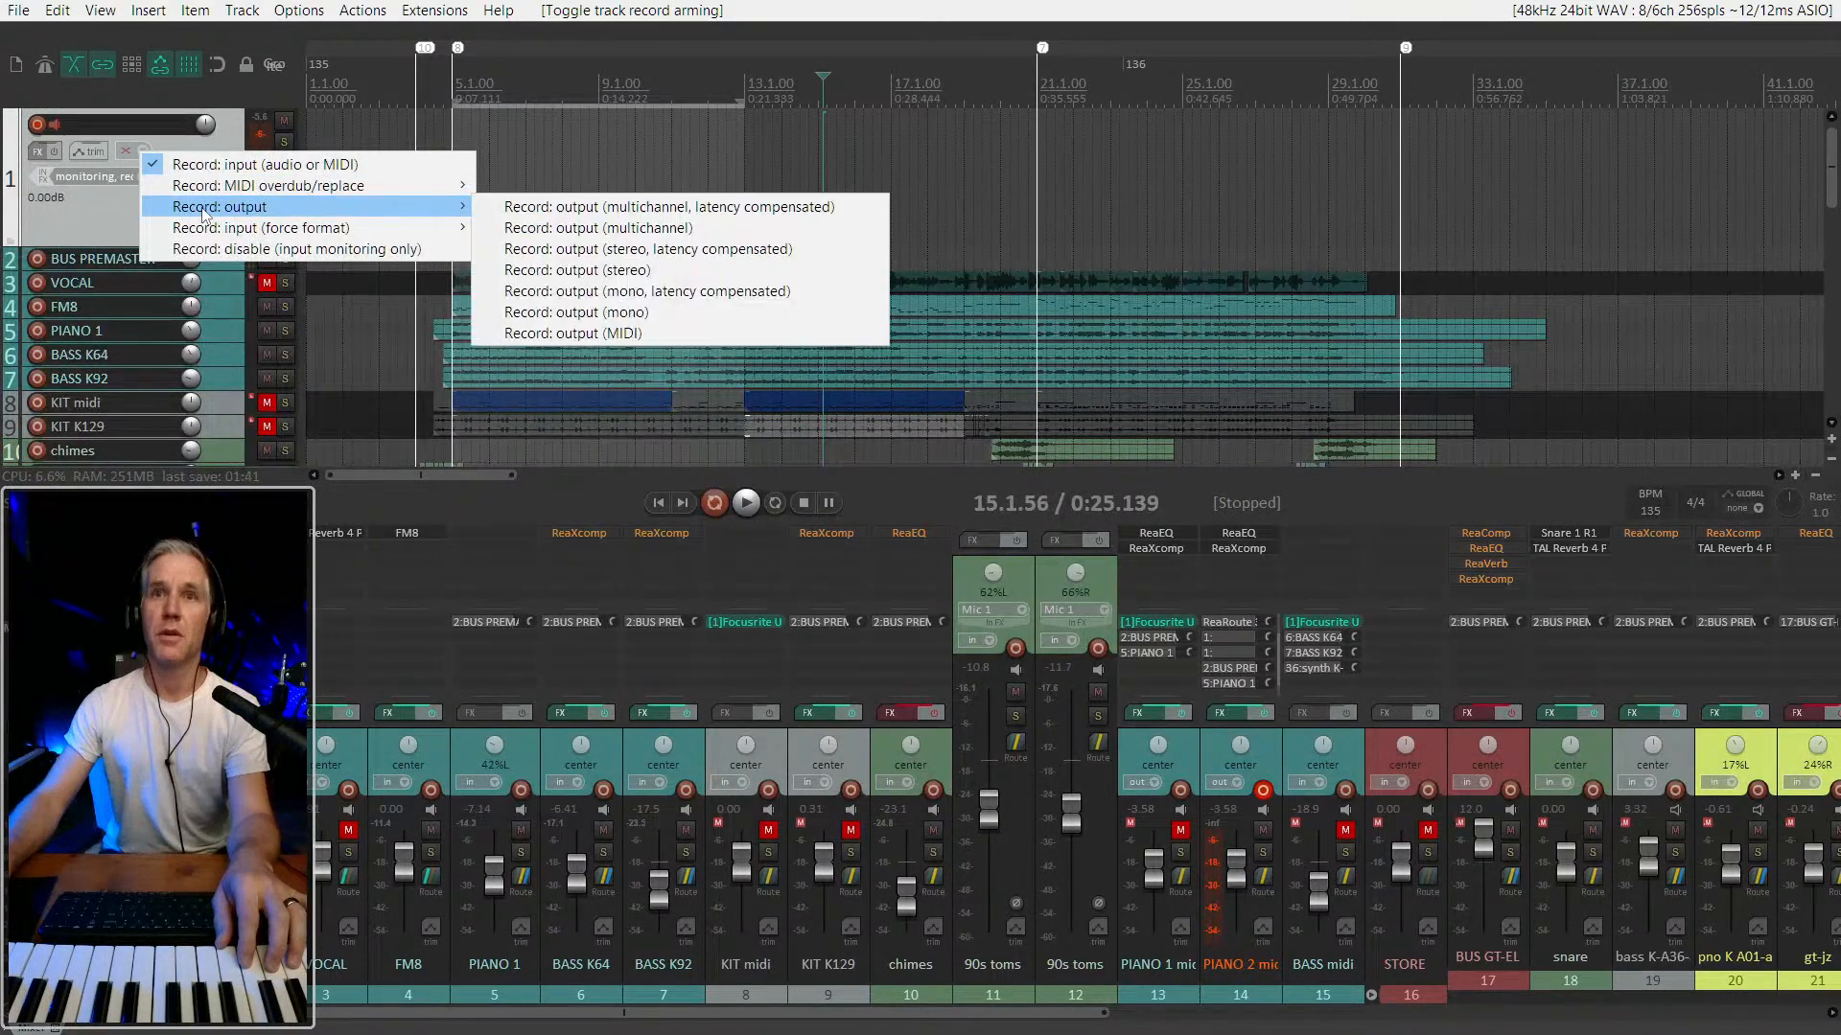
left_click(613, 209)
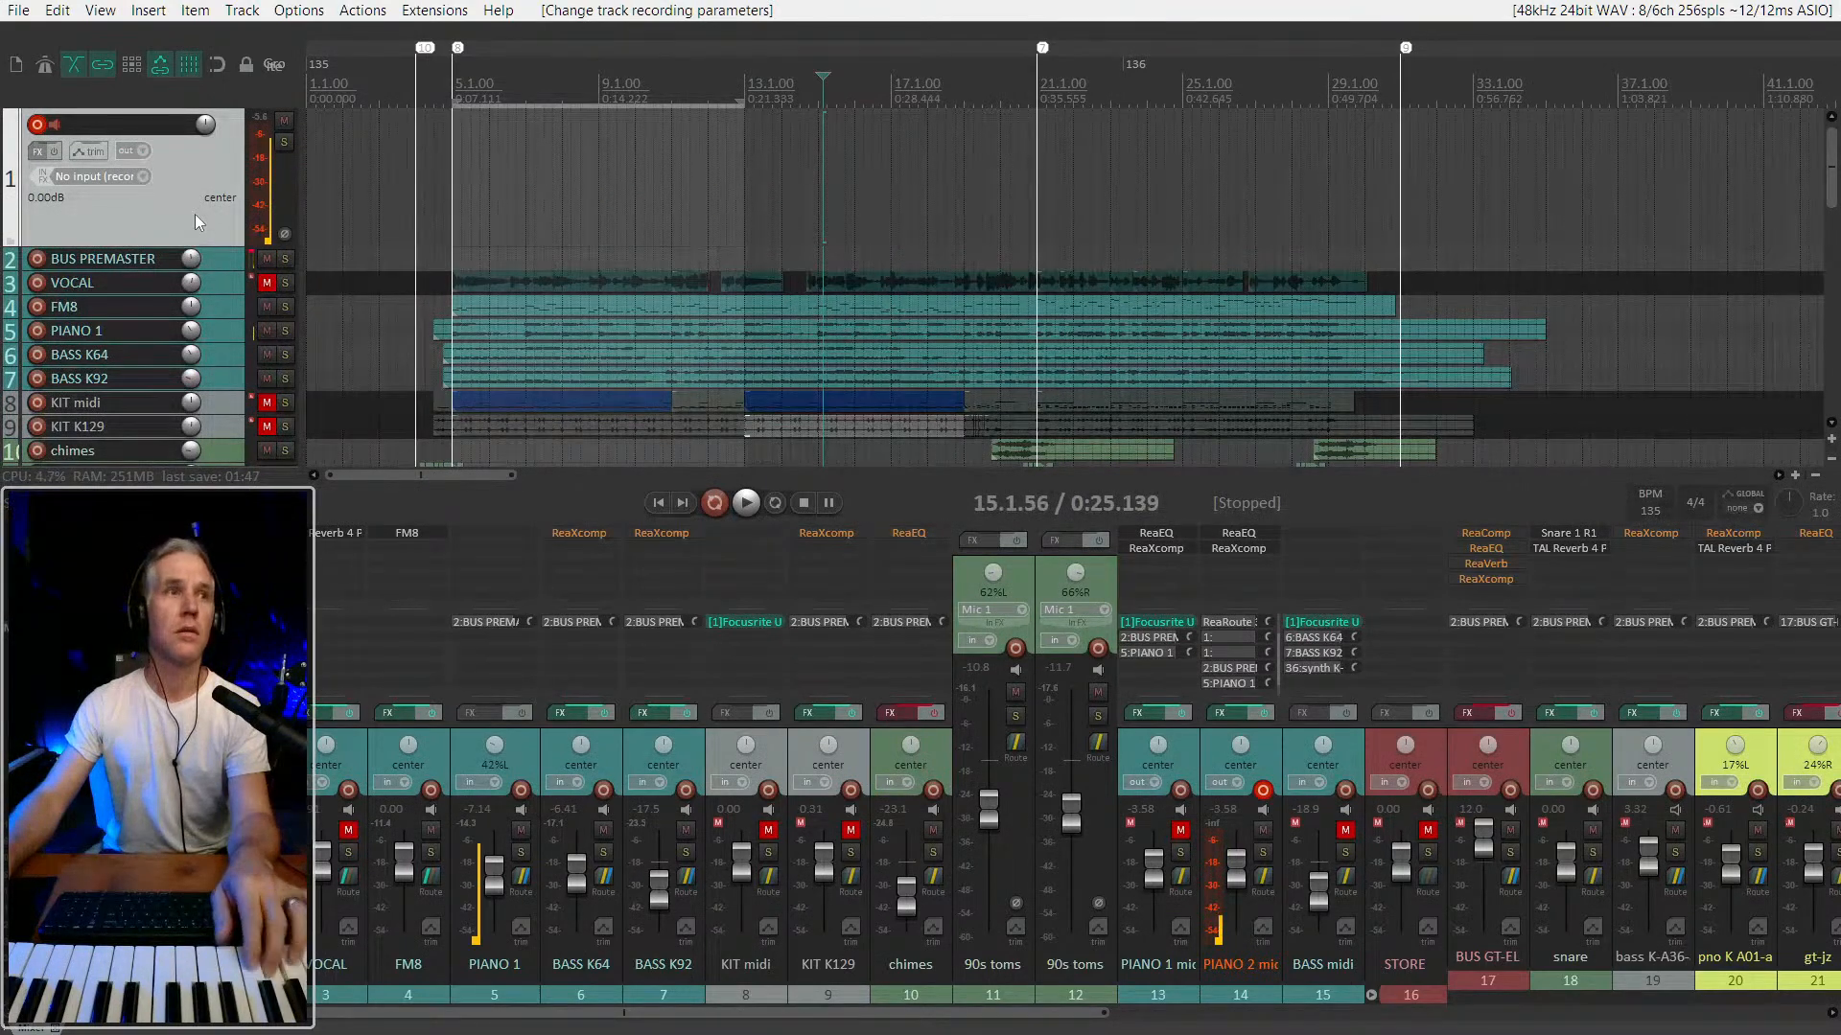
left_click(144, 176)
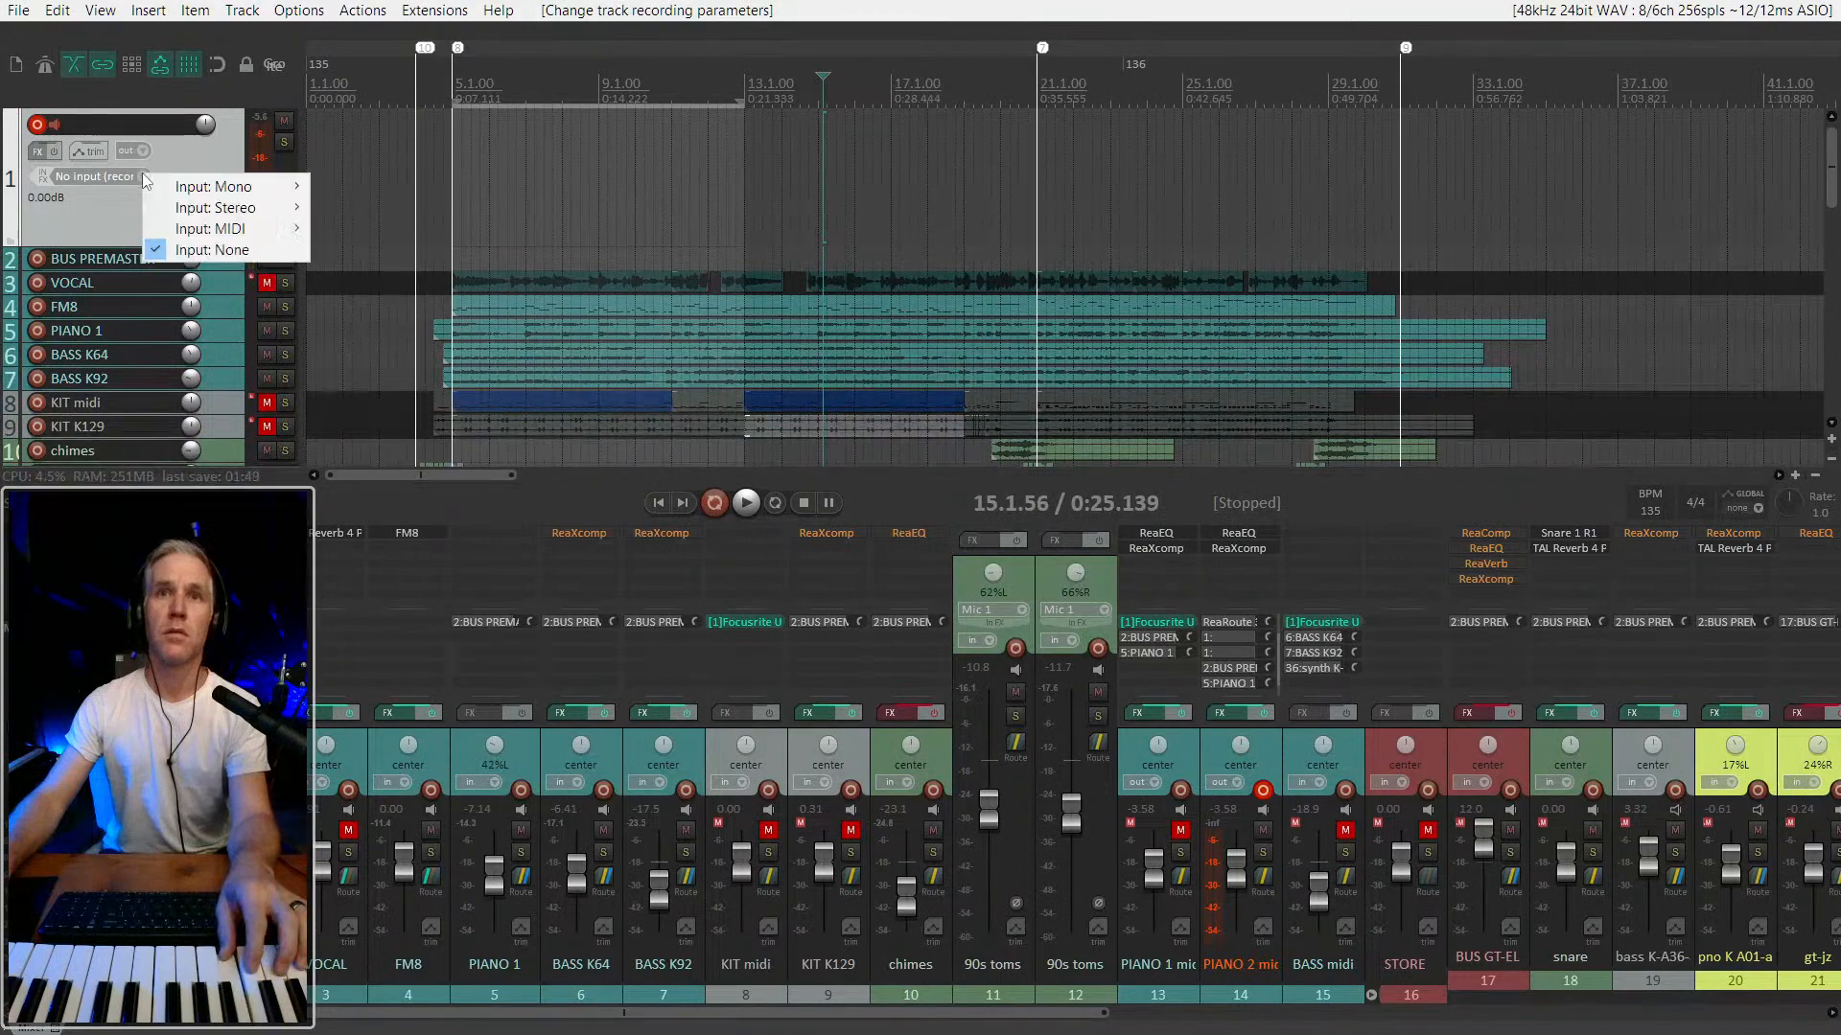
left_click(101, 200)
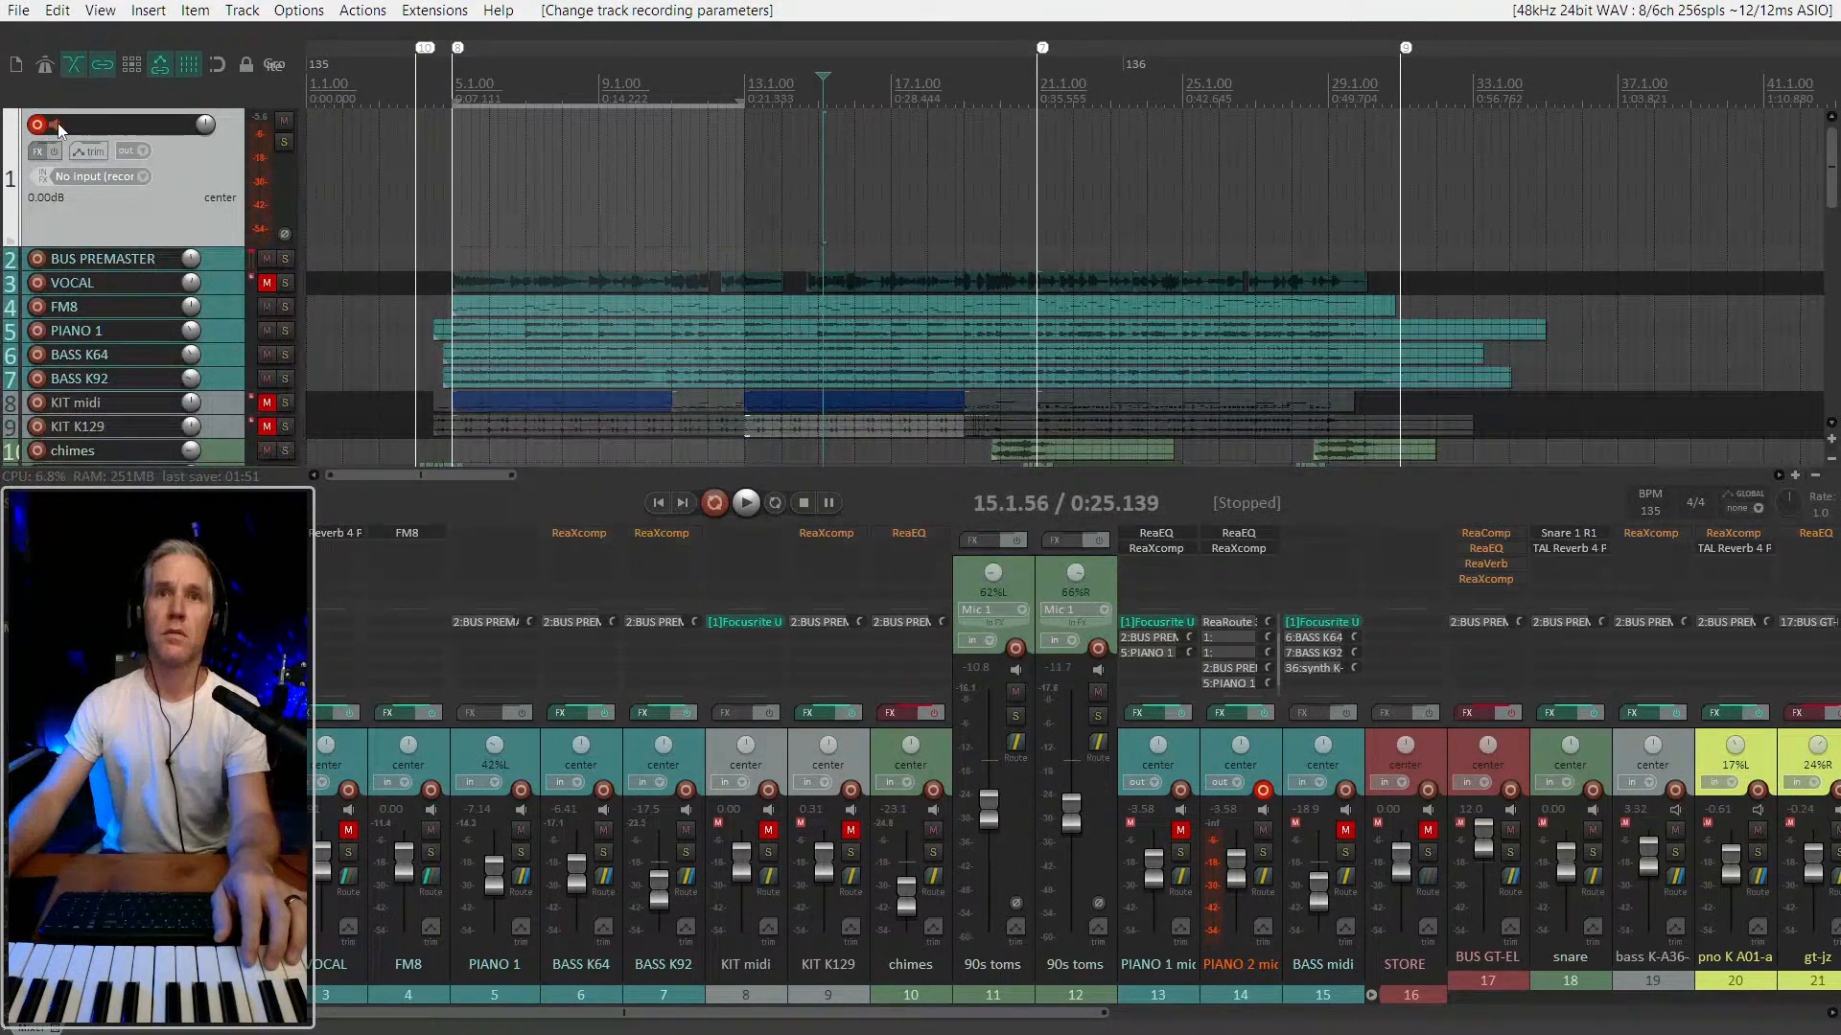
Turn off monitoring on the new top track, disarm it and delete it.
left_click(56, 126)
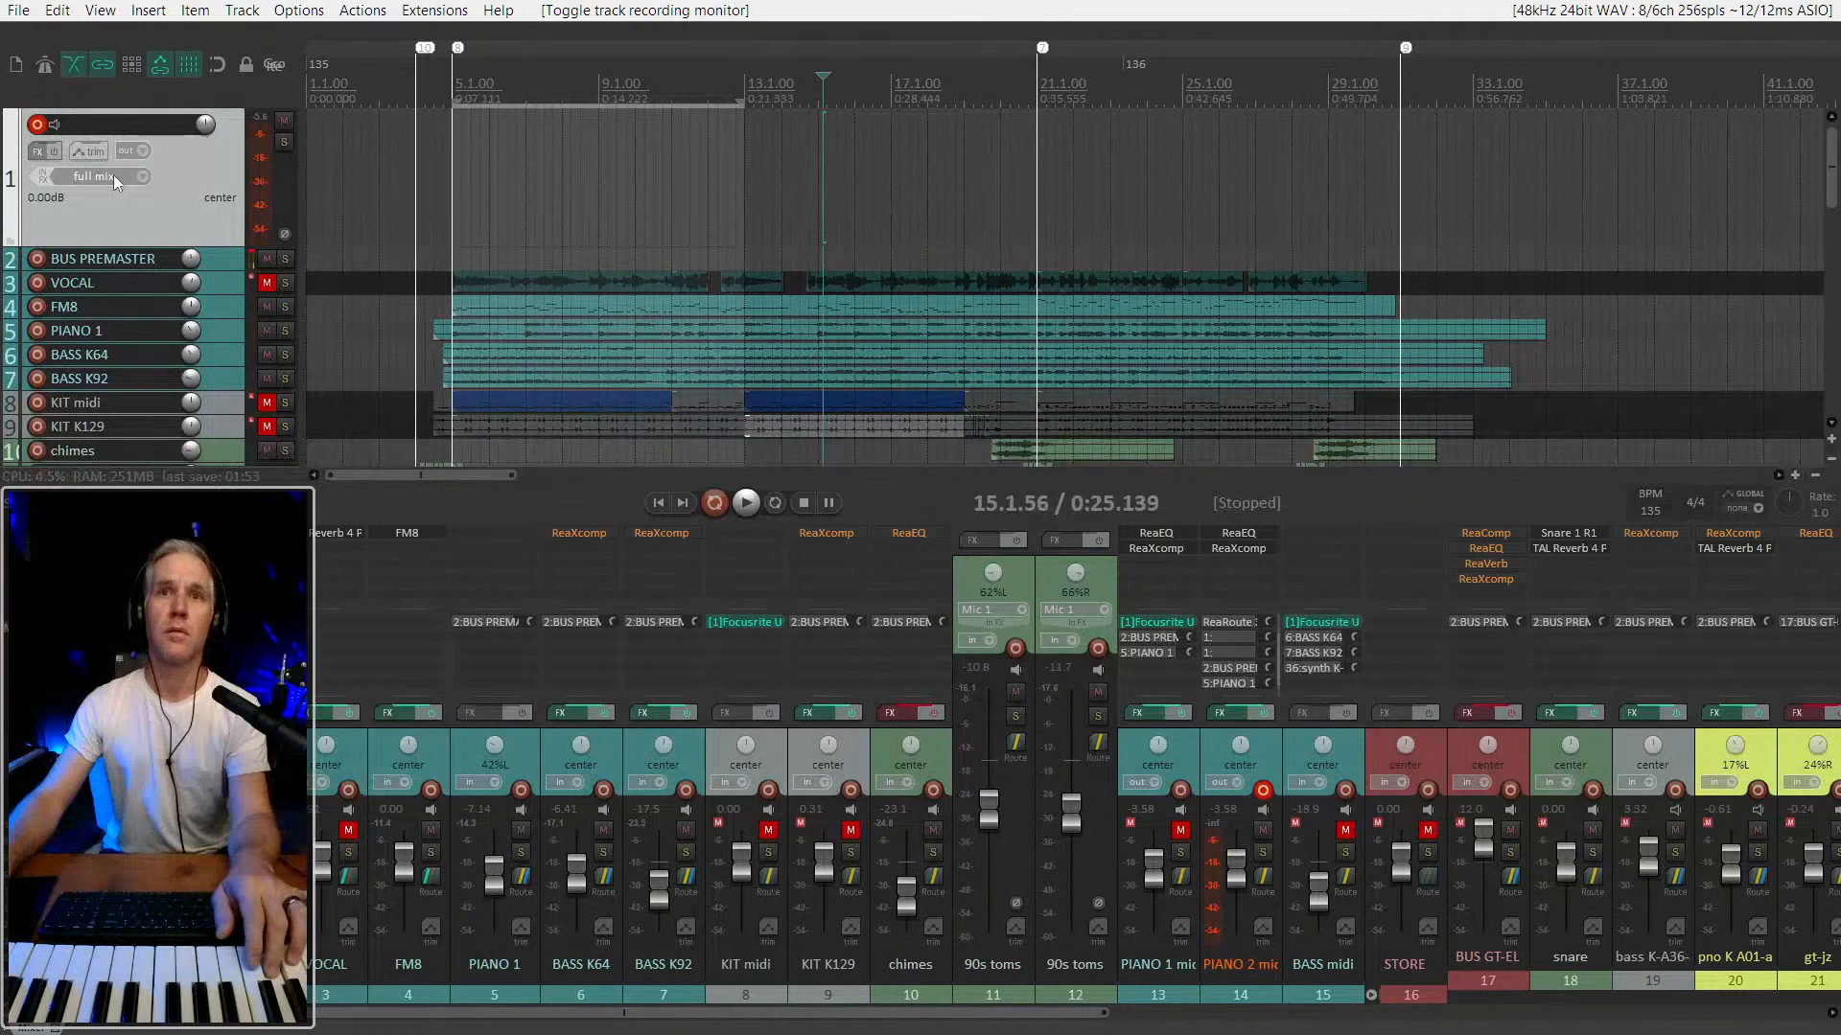
left_click(37, 125)
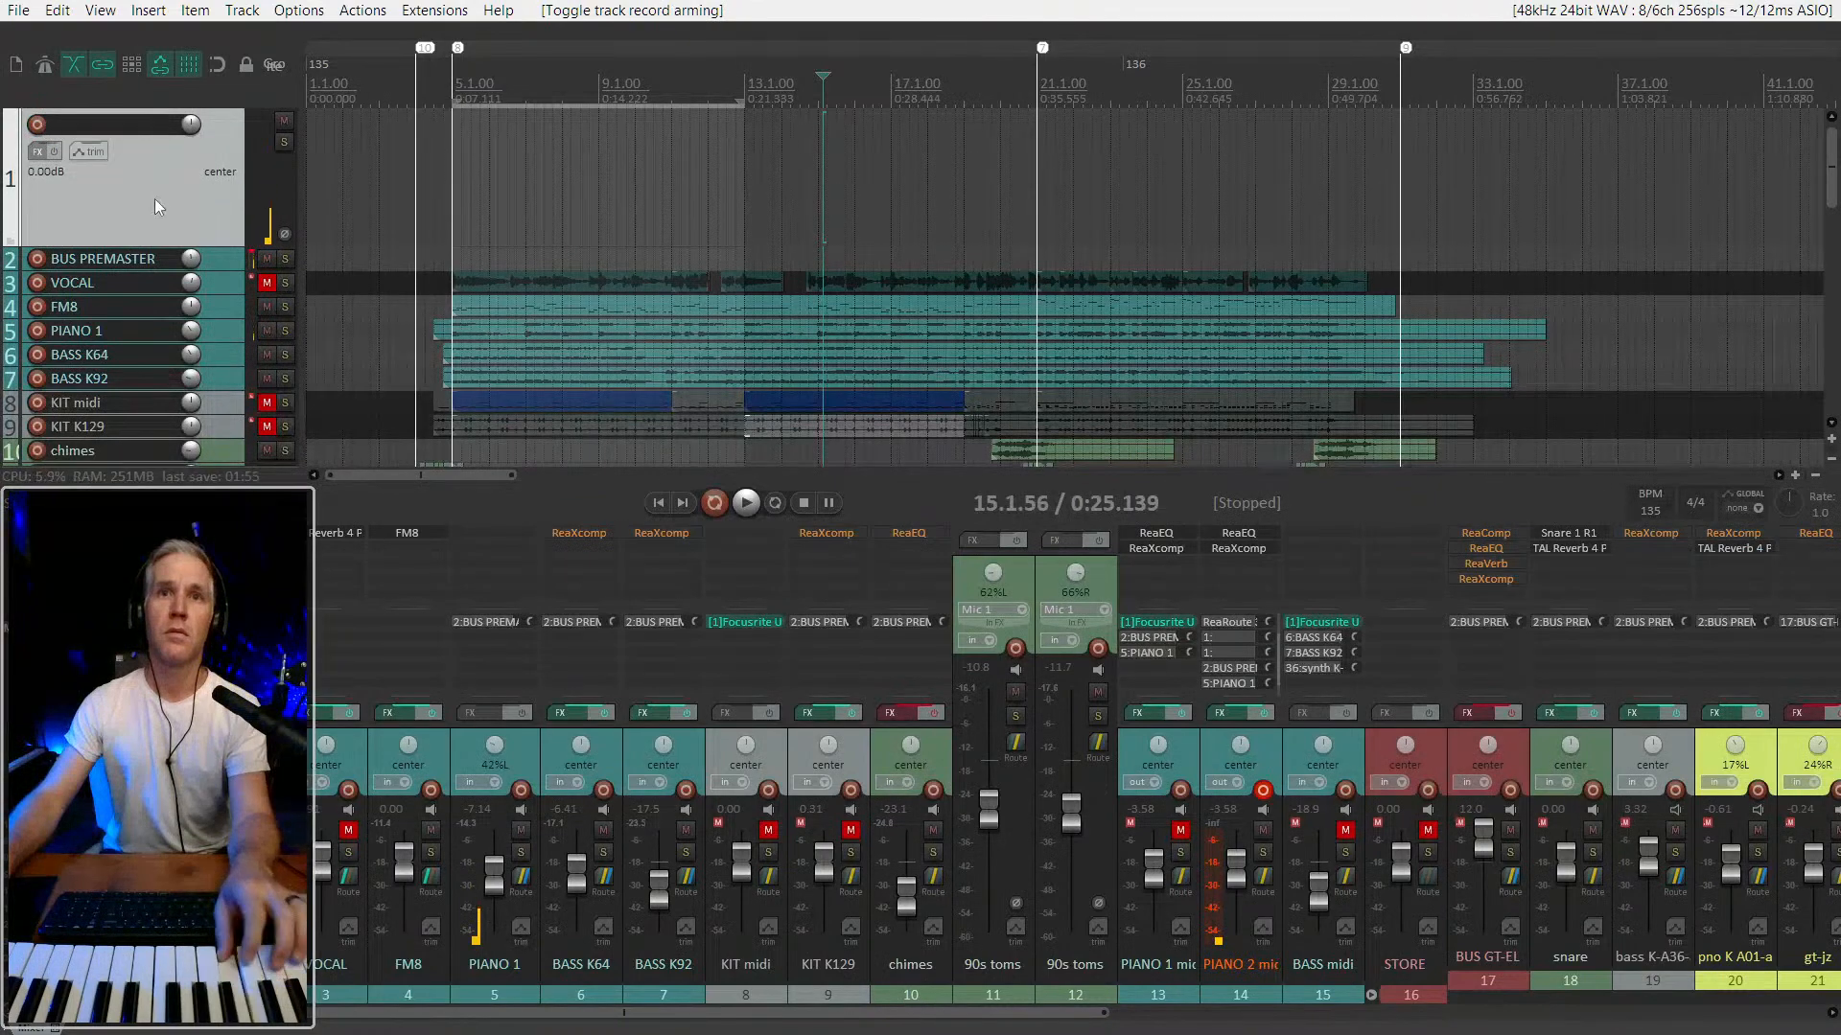
key("Delete")
key("Return")
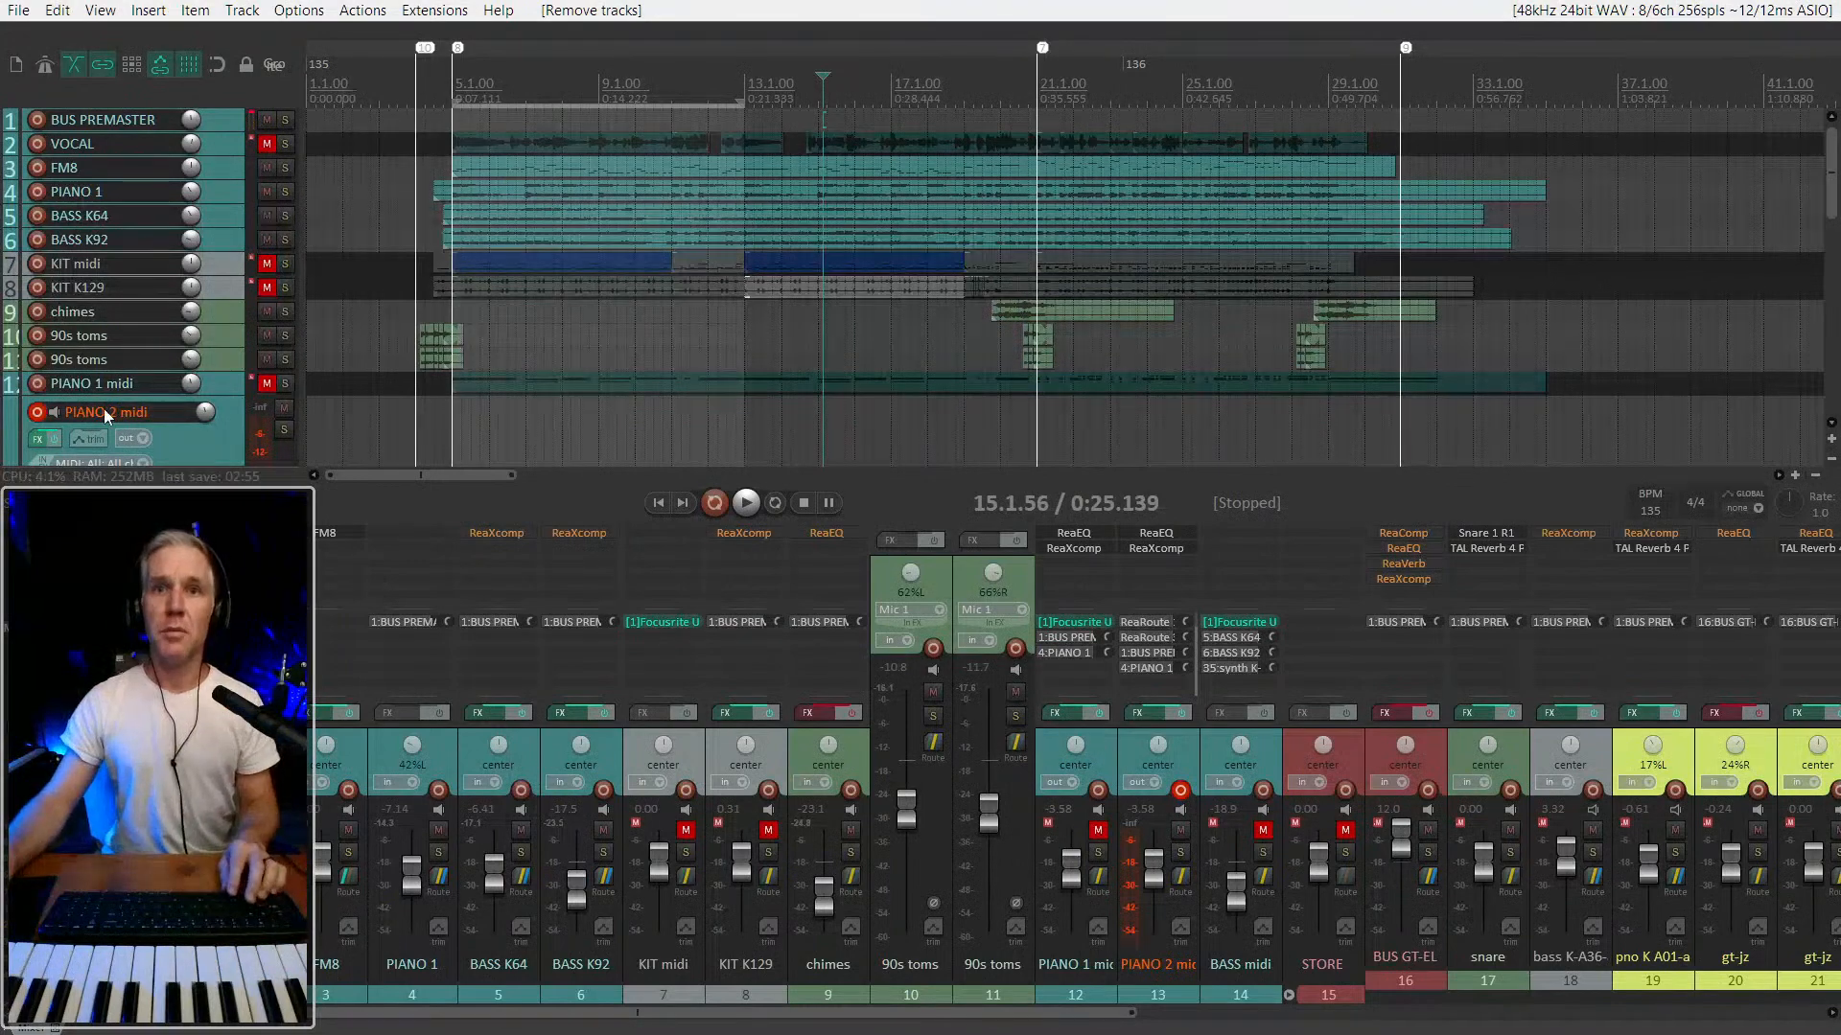
Select the PIANO 2 midi track in the track list.
scroll(269, 395, "down", 3)
scroll(147, 382, "down", 2)
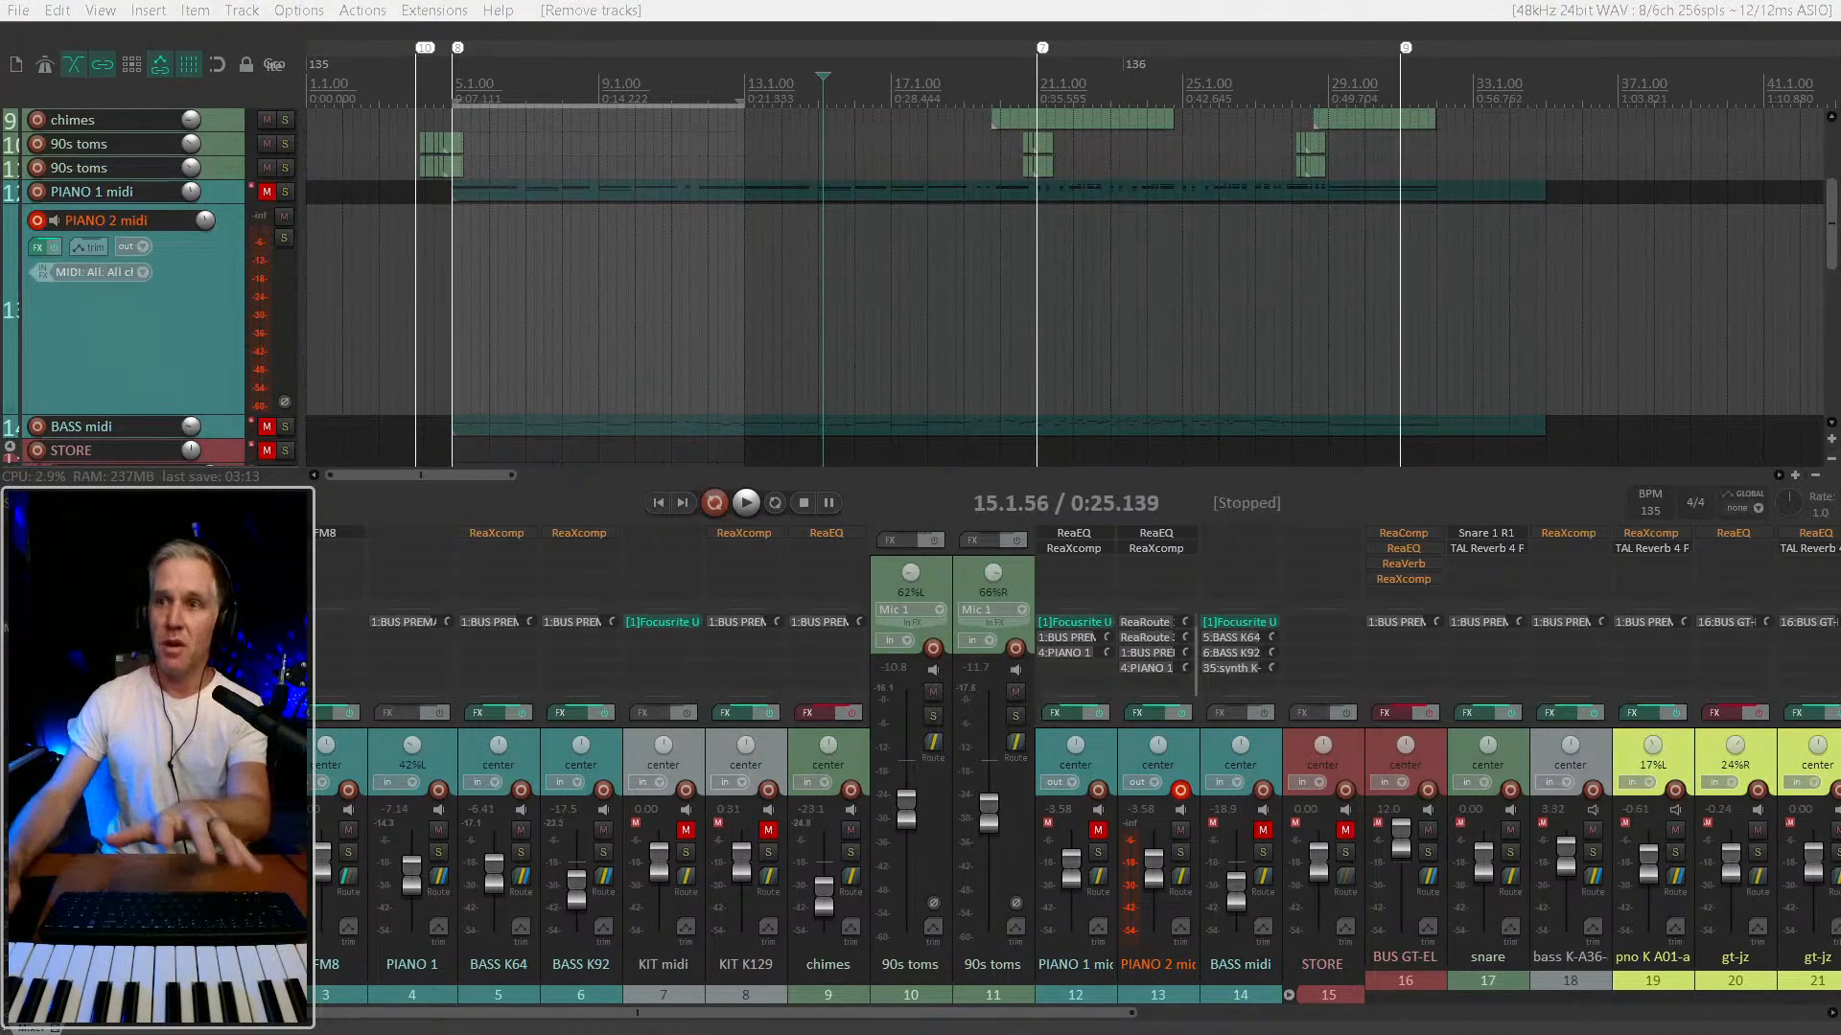
left_click(134, 362)
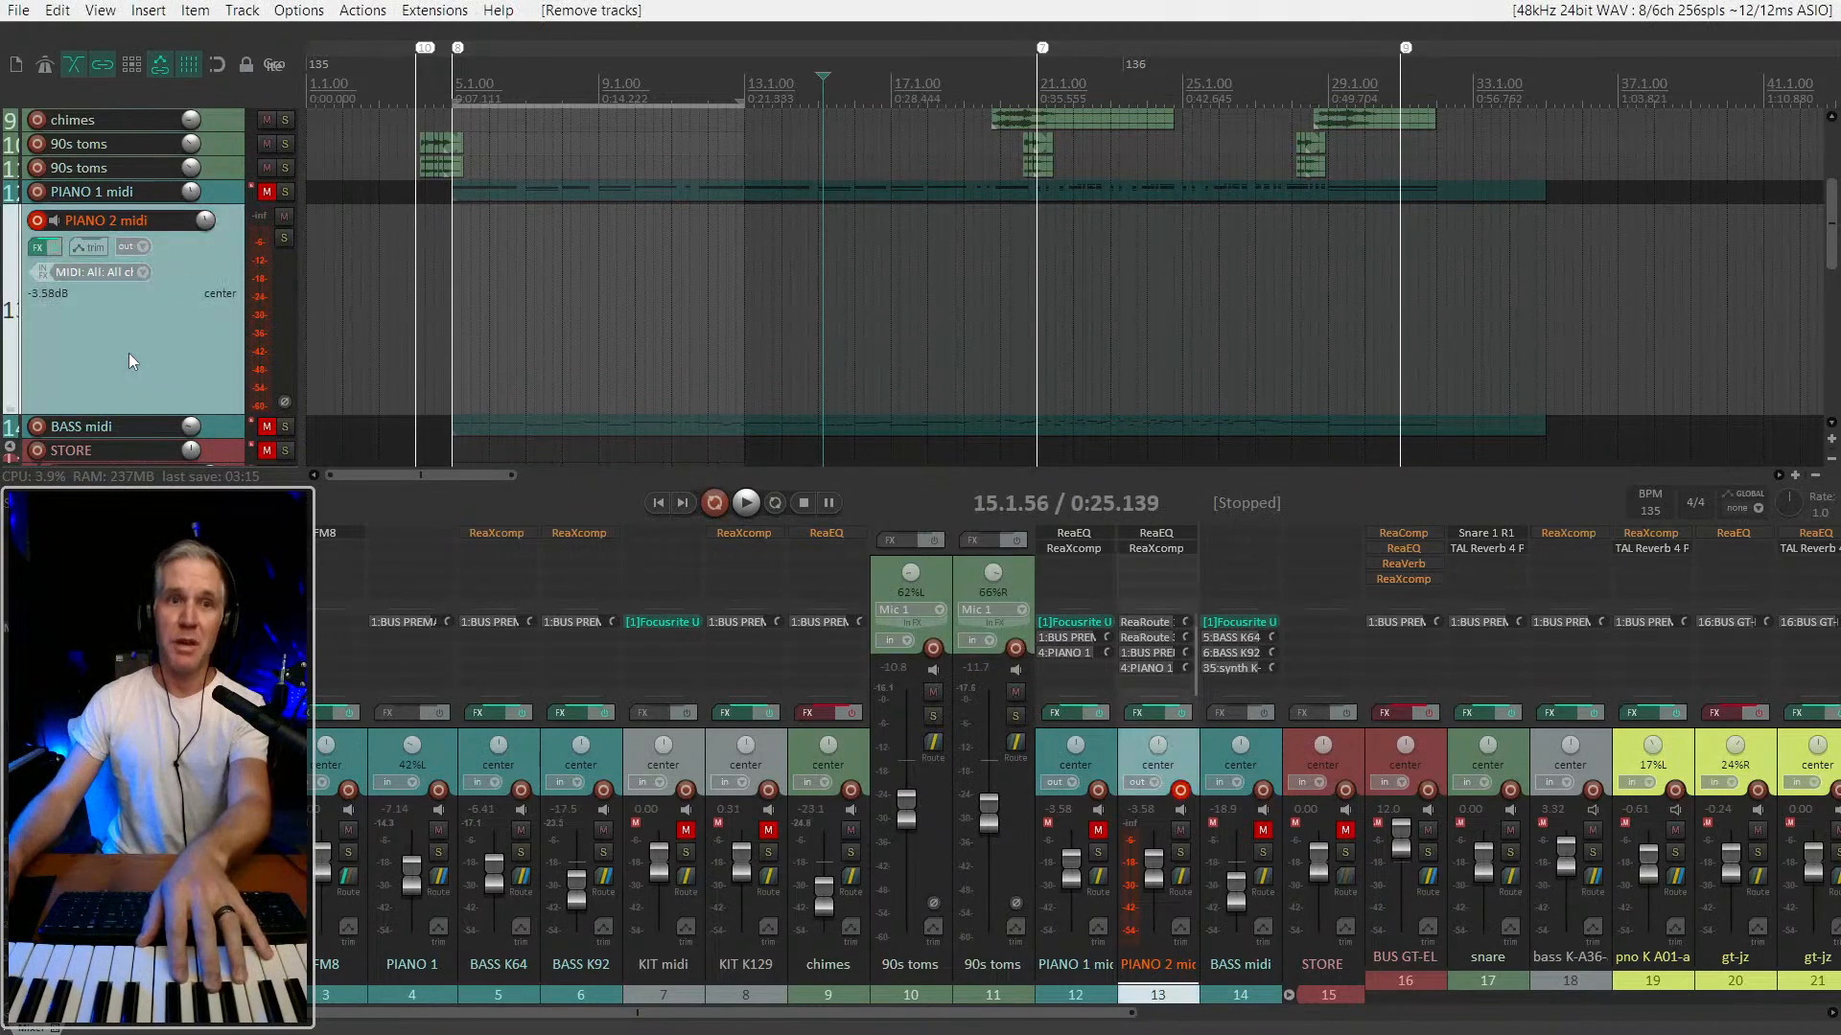